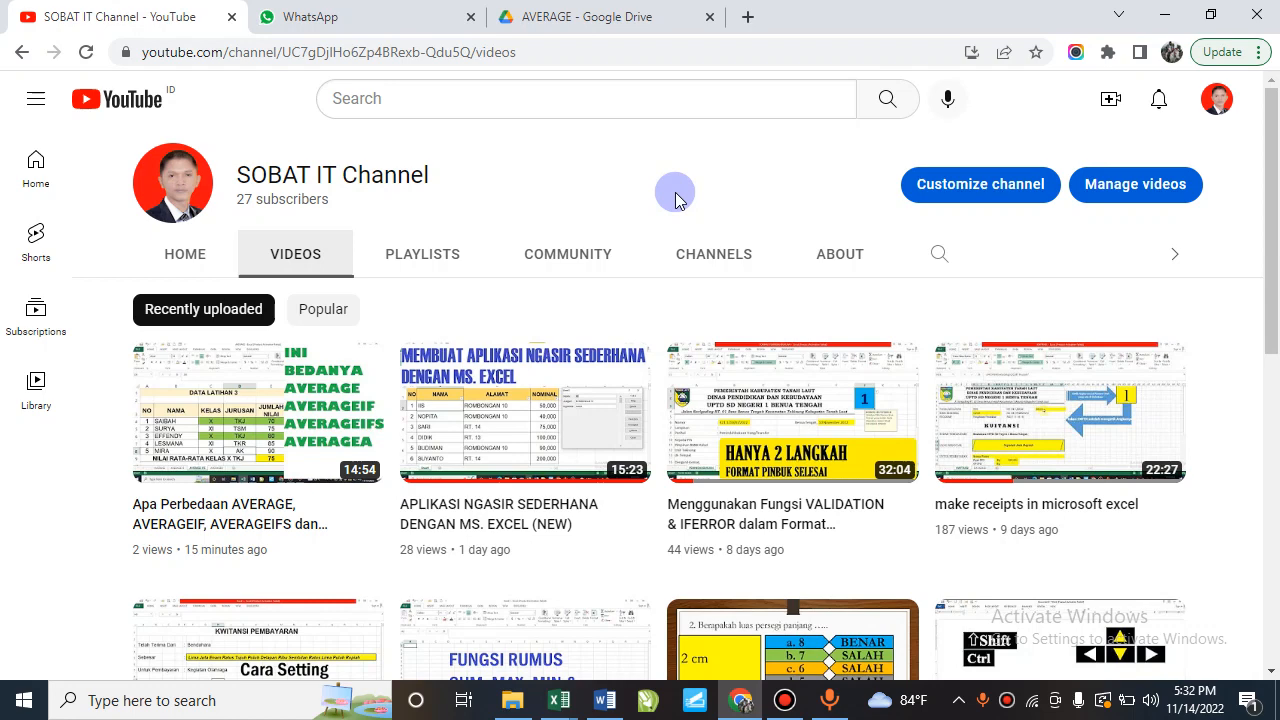
Switch to the blank Book7 workbook in Excel and zoom Sheet2 in to 190%.
click(559, 700)
click(675, 642)
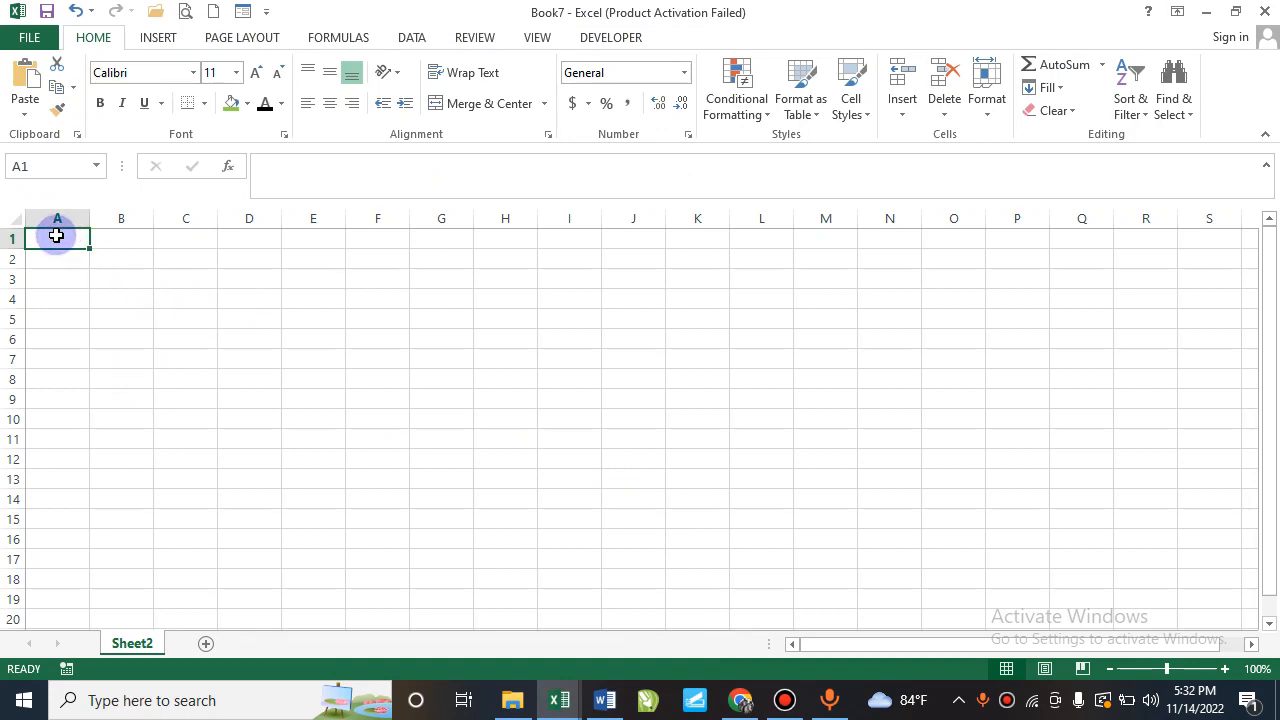
ctrl+scroll(77, 296, up, 3)
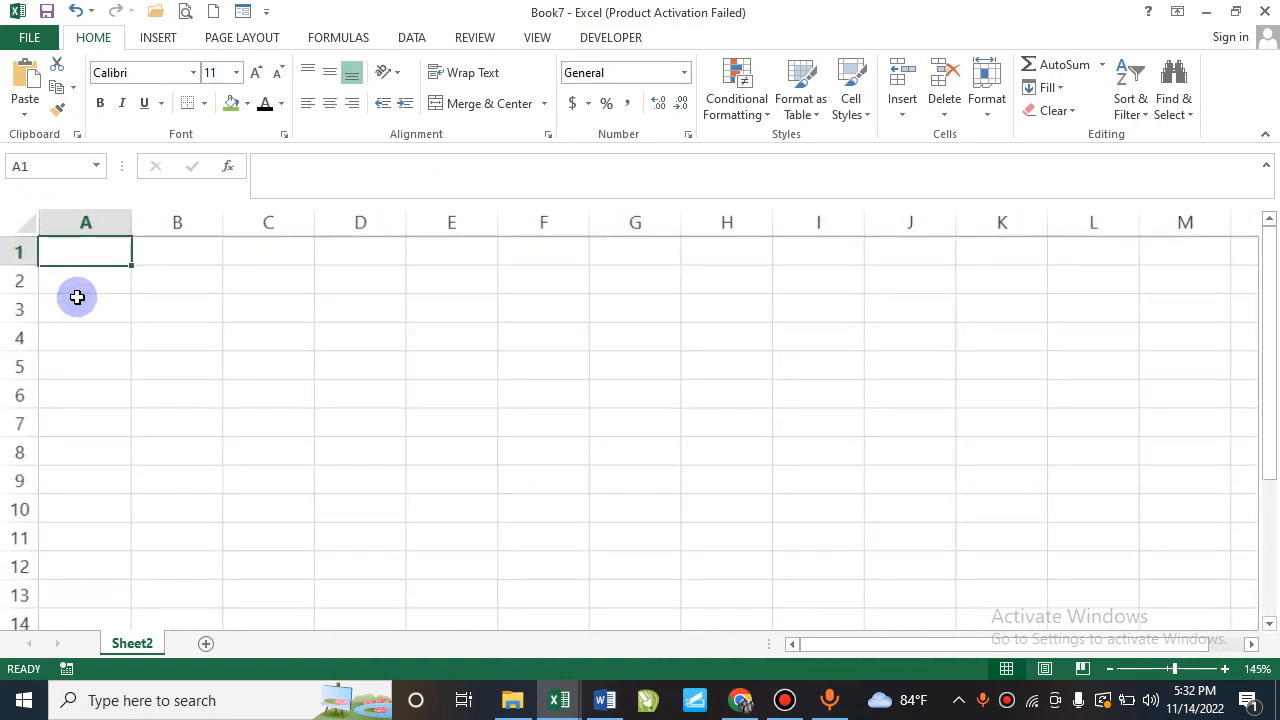
ctrl+scroll(77, 296, up, 2)
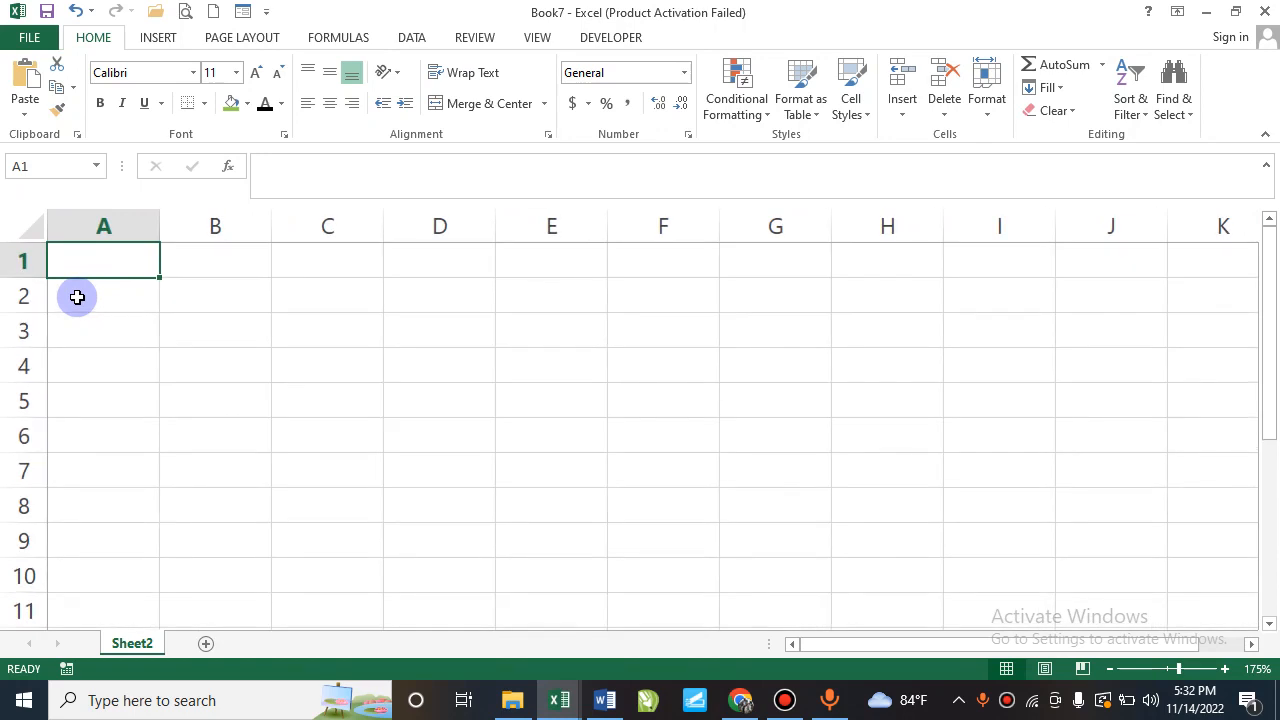
scroll(77, 296, up, 1)
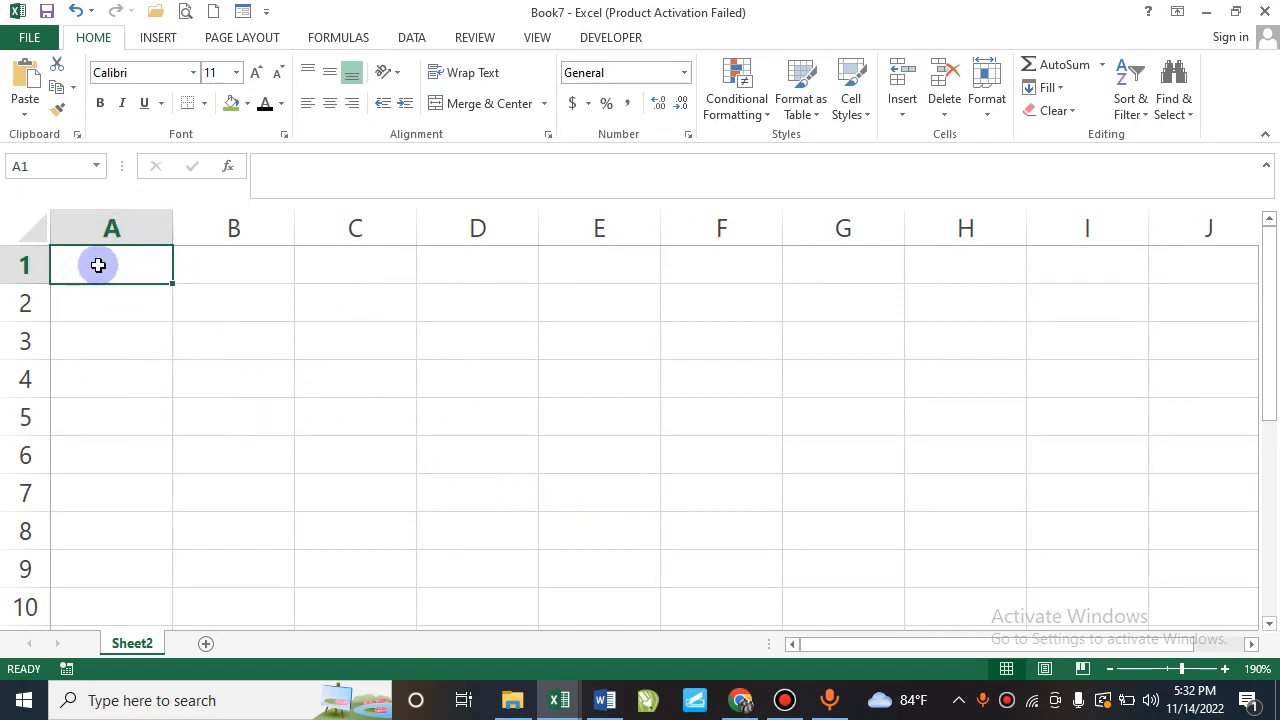
Set the font of the entire sheet to Arial, size 12.
click(22, 230)
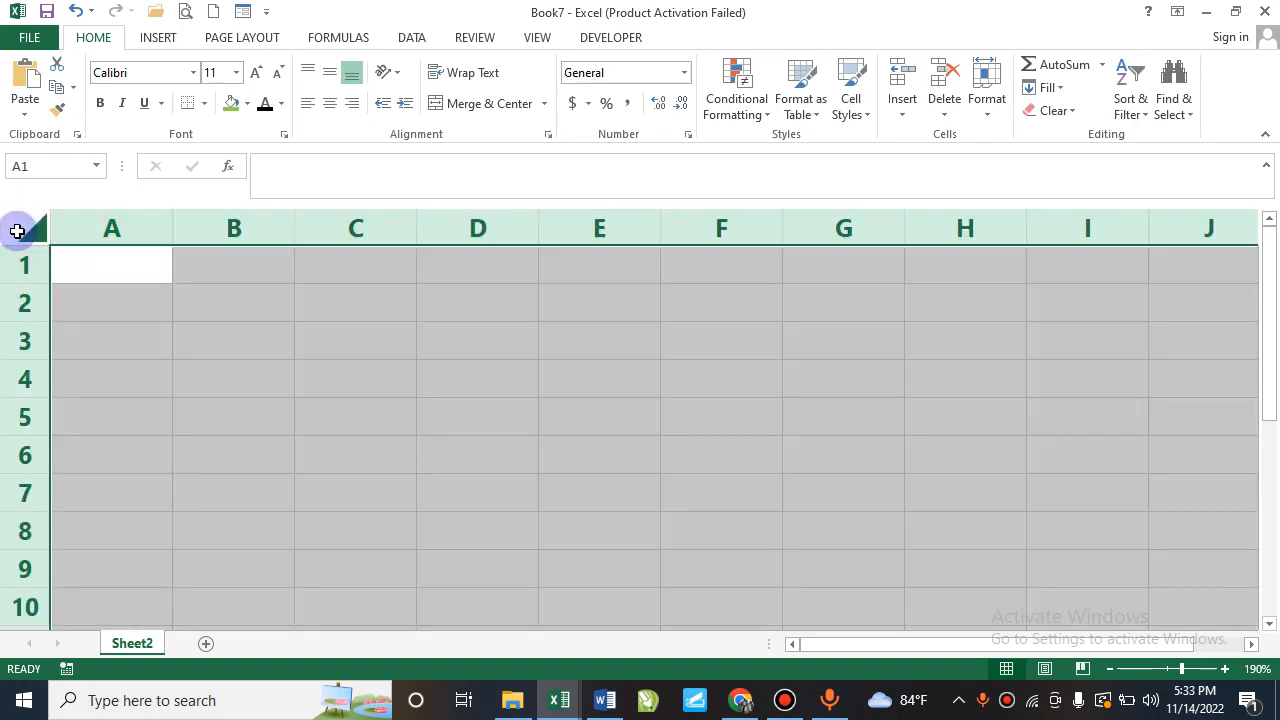
click(194, 74)
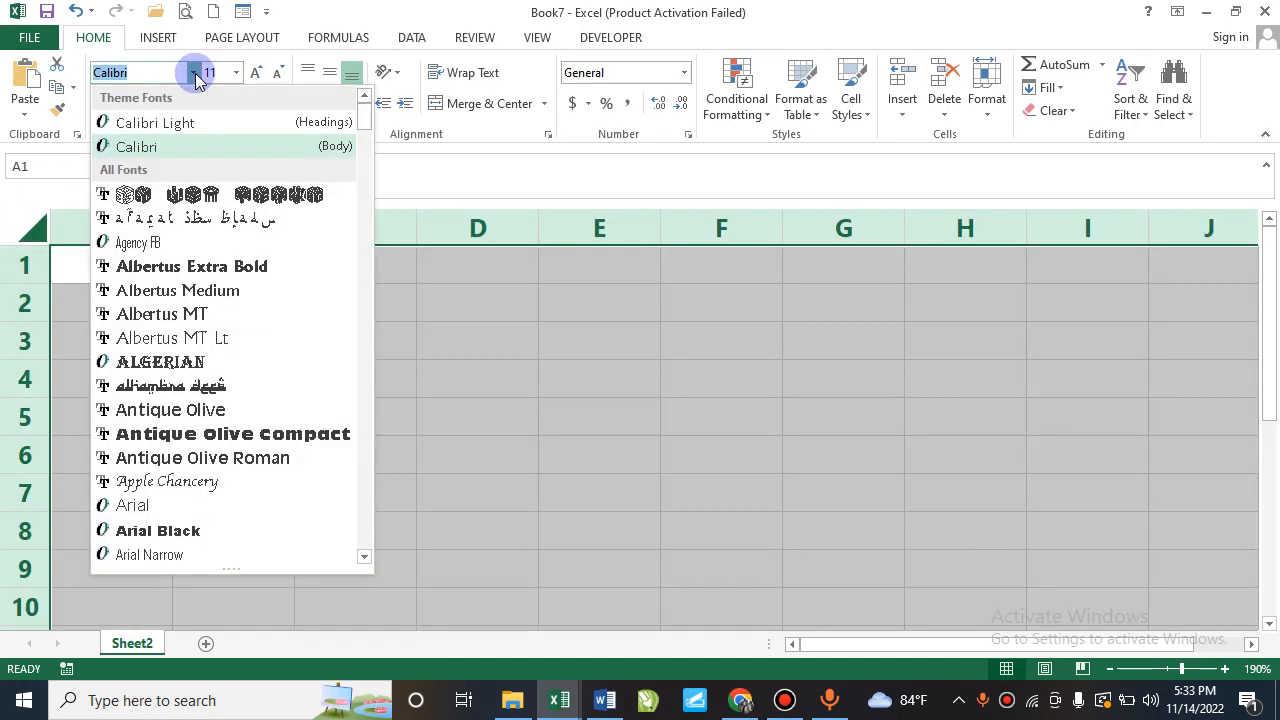
click(185, 508)
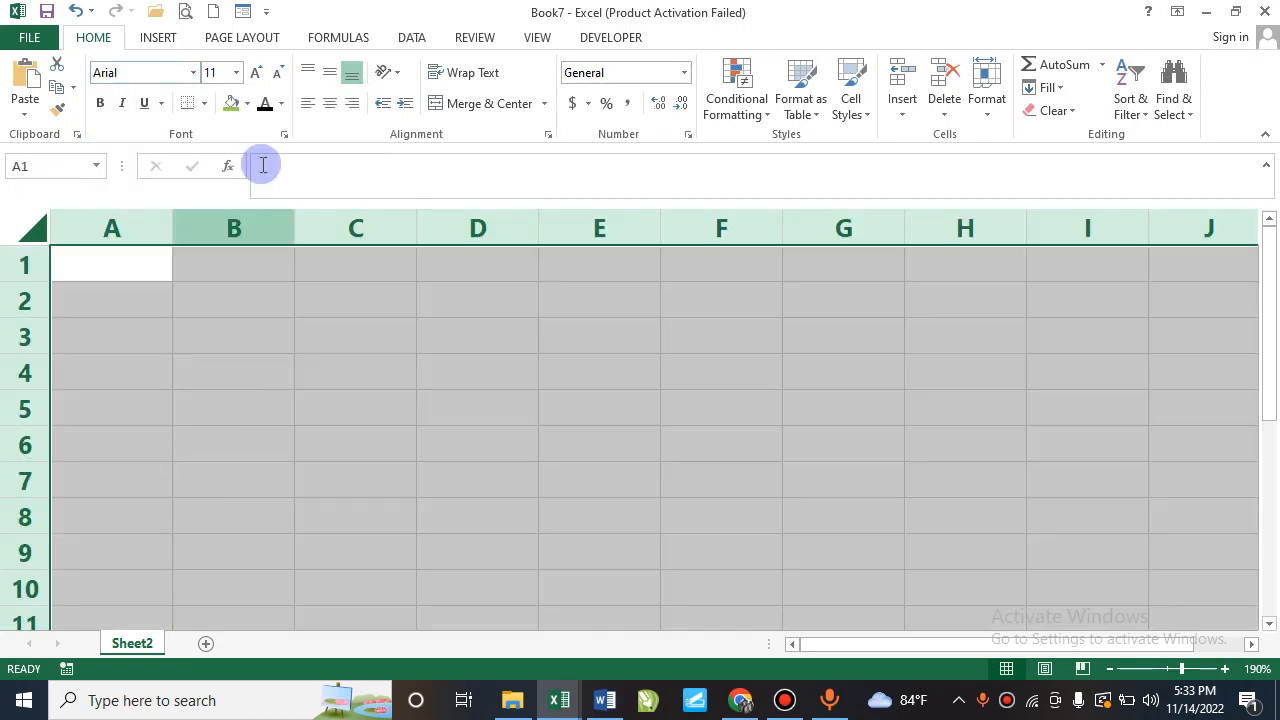
click(237, 72)
click(220, 172)
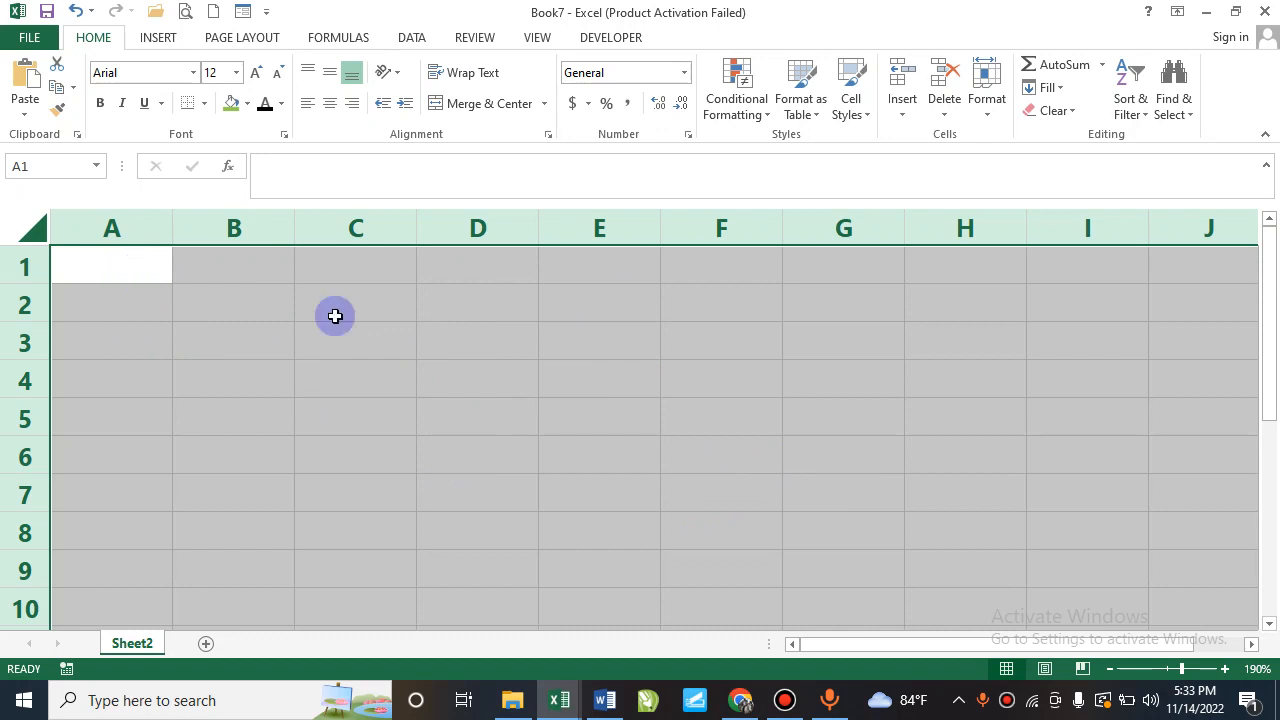
Enter the bold title "DATA TERNAK DESA SAYA" in cell A1.
click(112, 272)
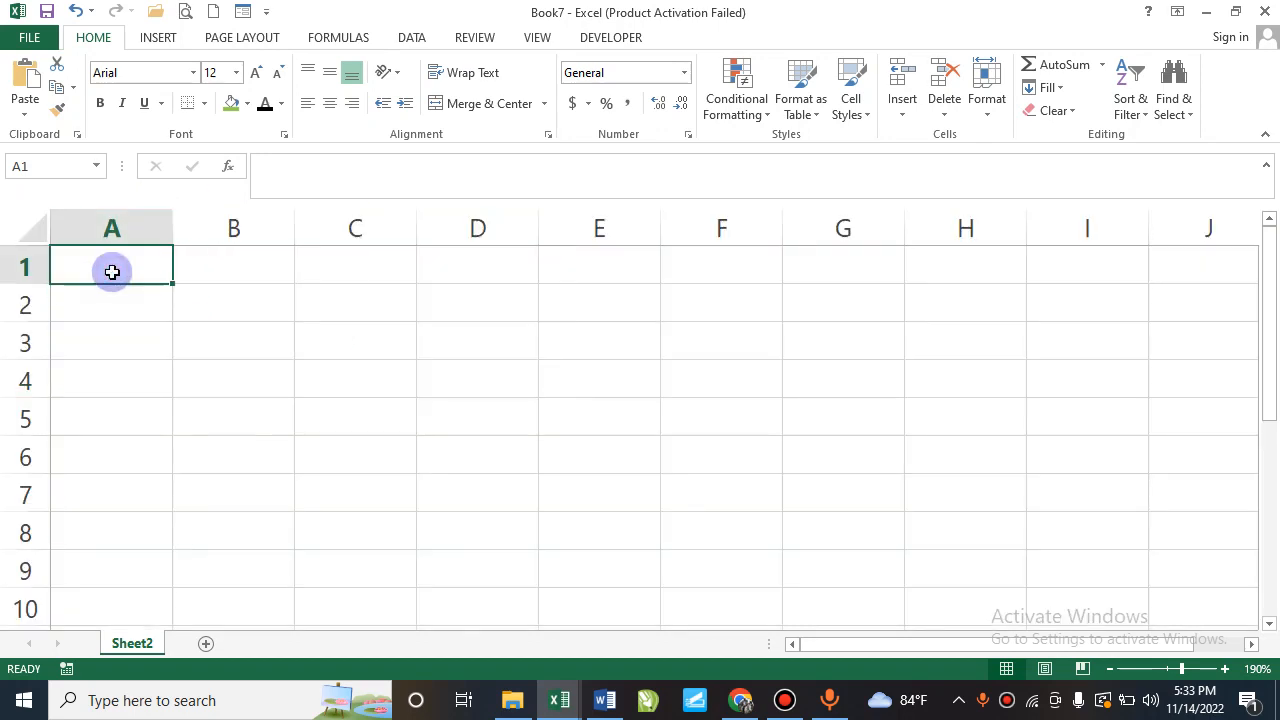
key(ctrl+b)
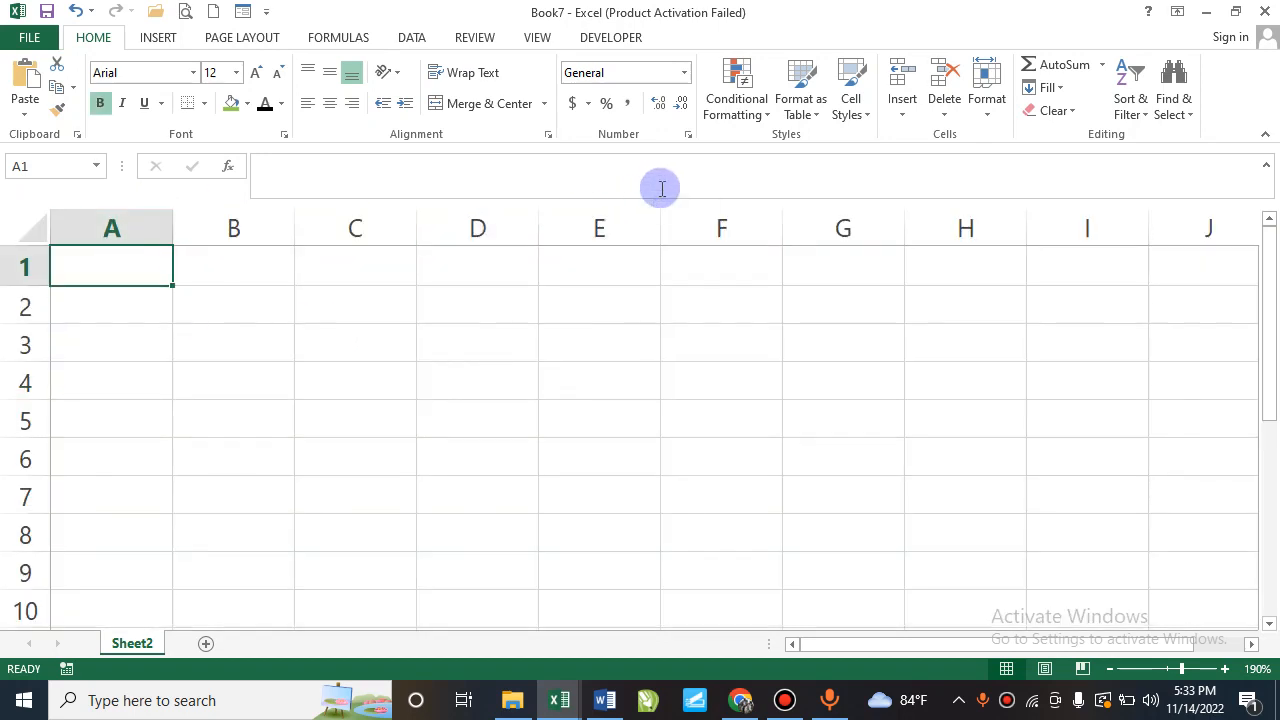
text(DATA )
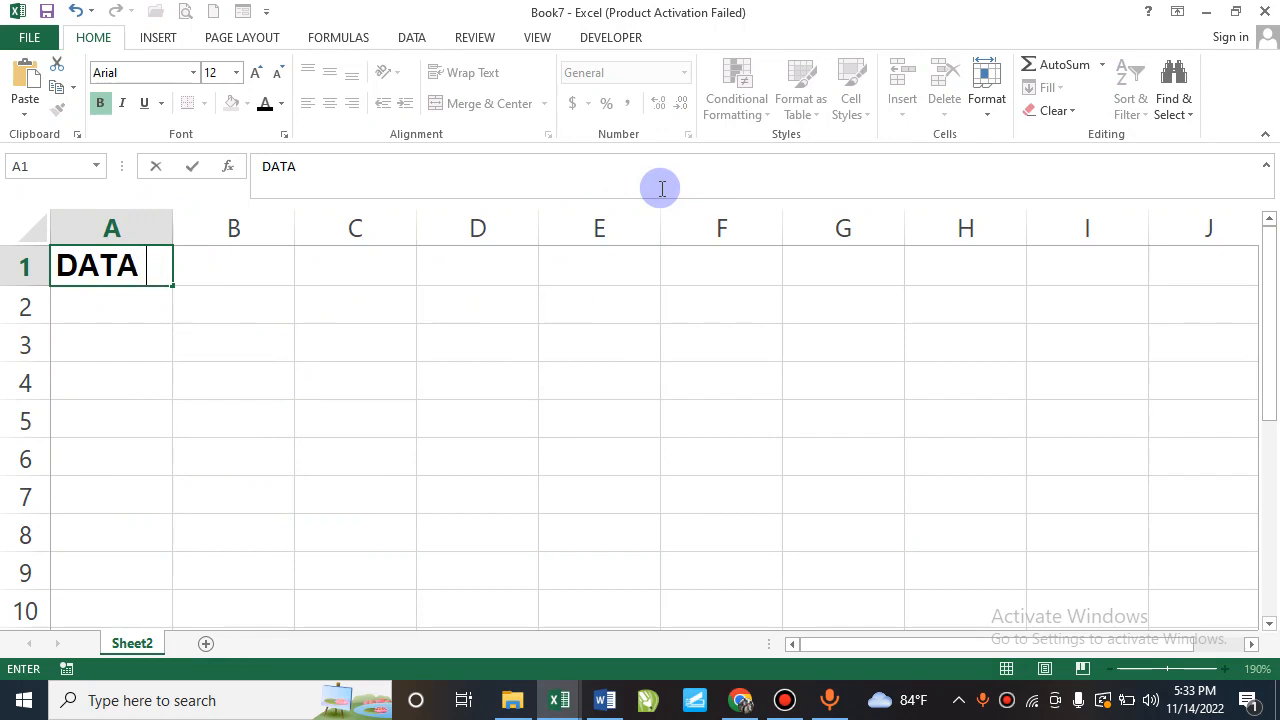
text(TERNAK DES)
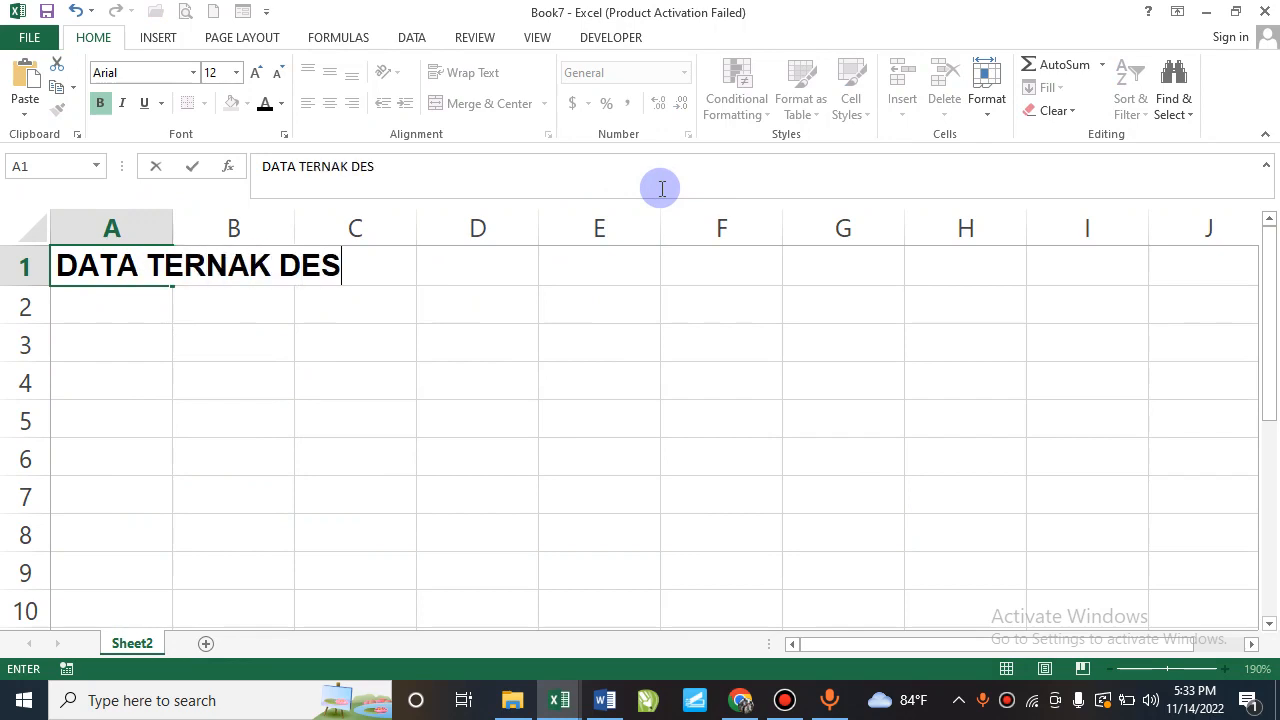
key(Return)
key(Return)
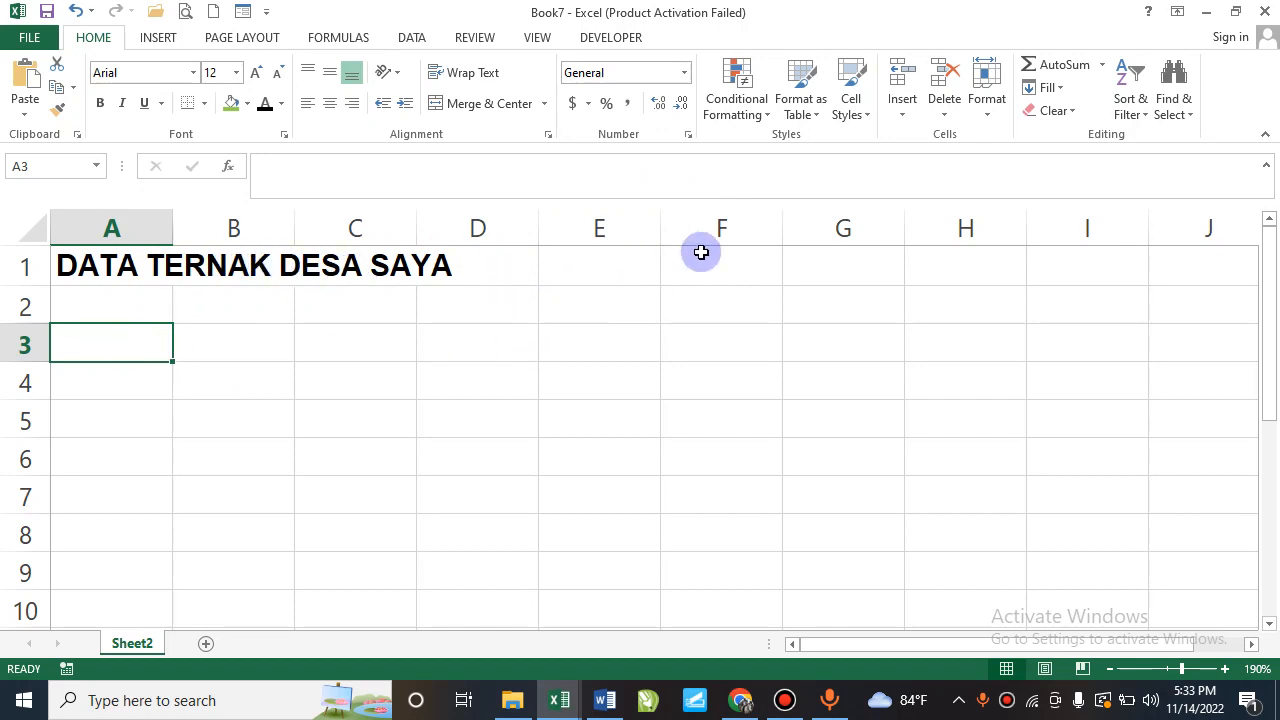
Enter the headers NO, NAMA WARGA, ALAMAT and JUMLAH TERNAK in cells A3 to D3.
text(NO)
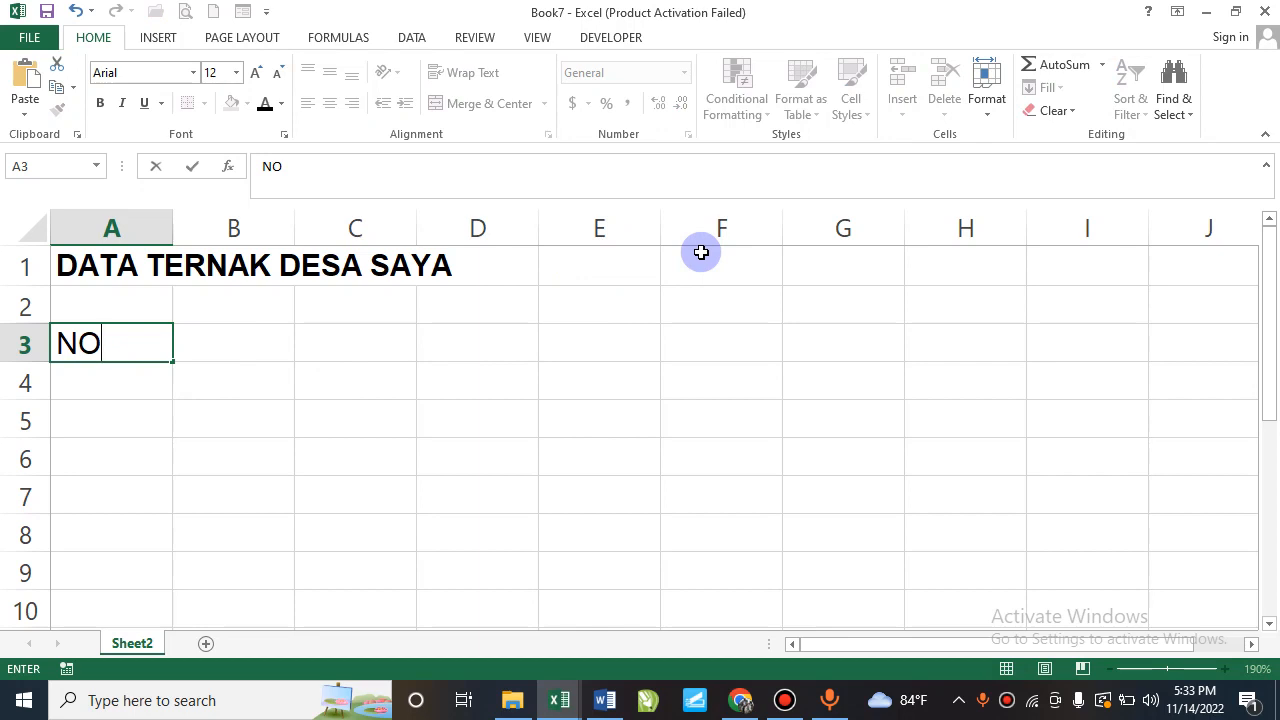
key(Tab)
text(N)
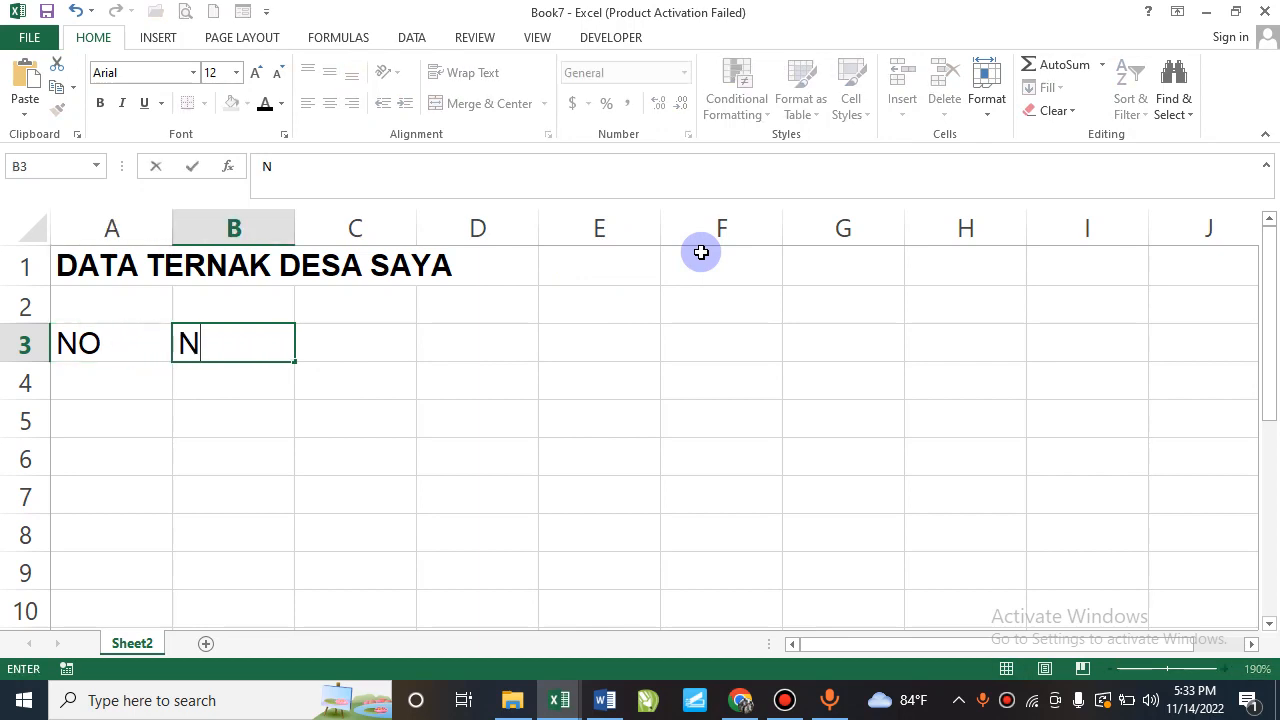
key(Tab)
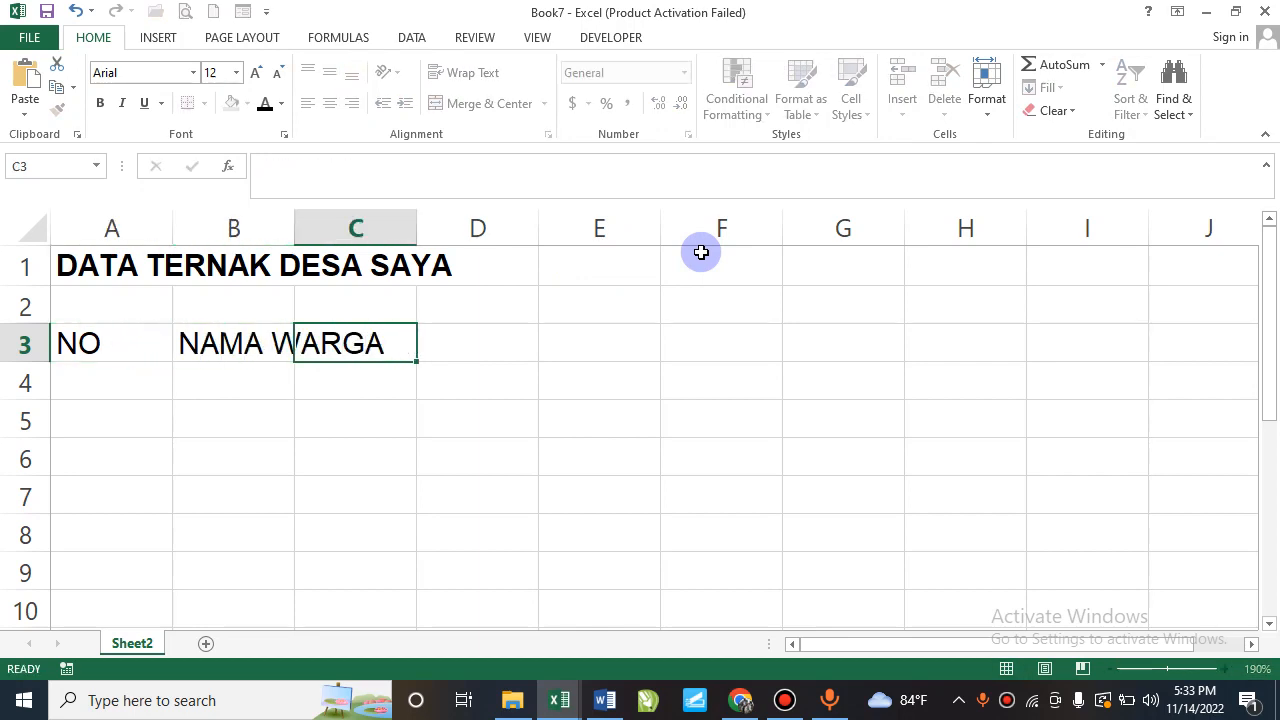
text(ALAMAT)
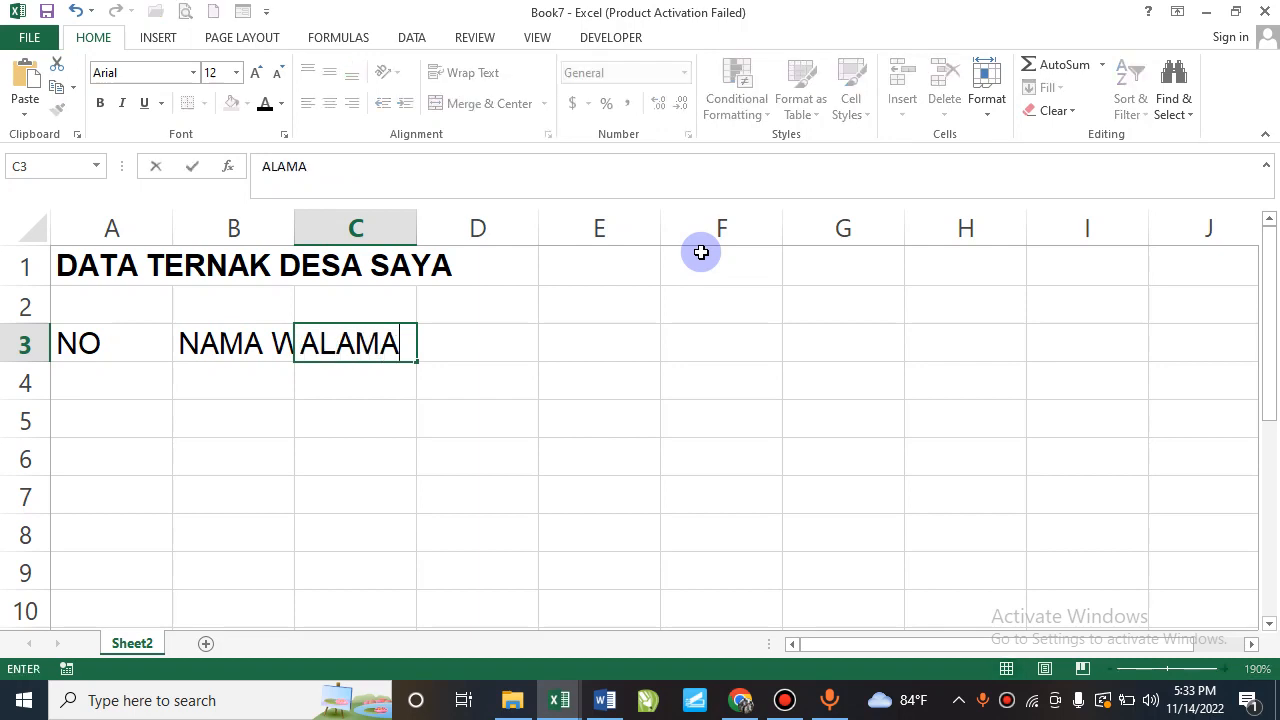
key(Tab)
text(JEN)
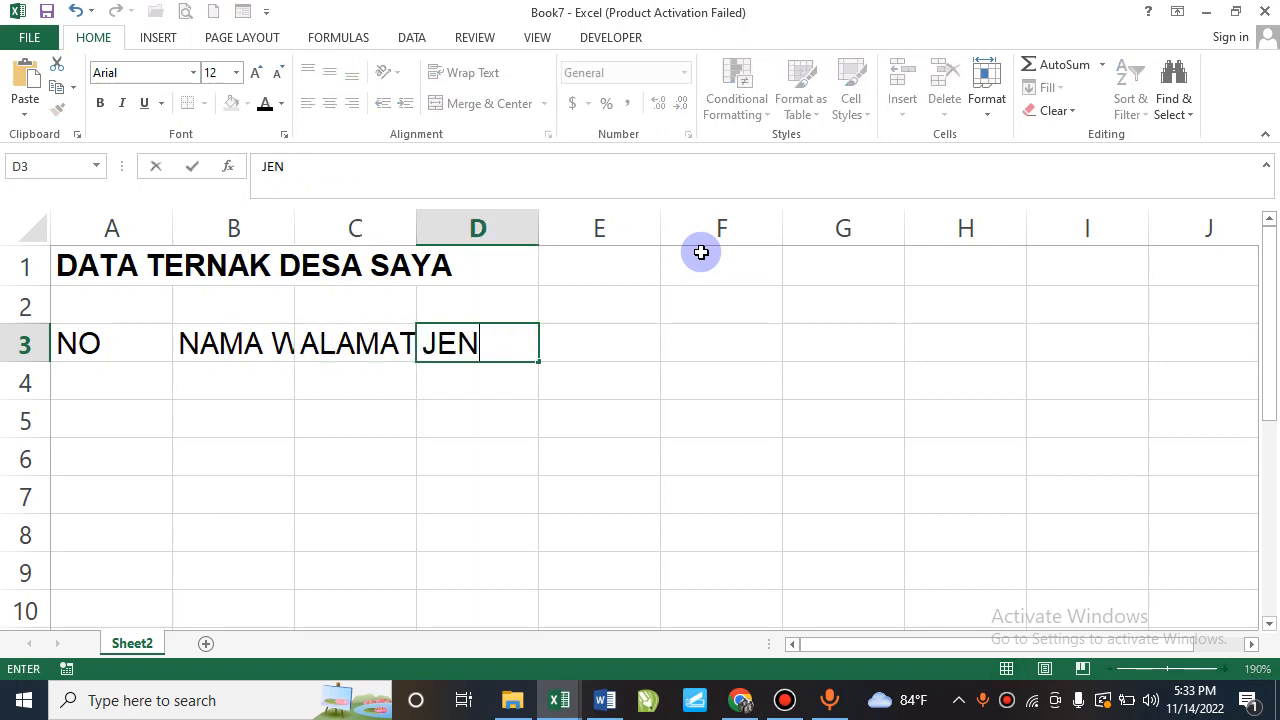
text(LAH TERNAK)
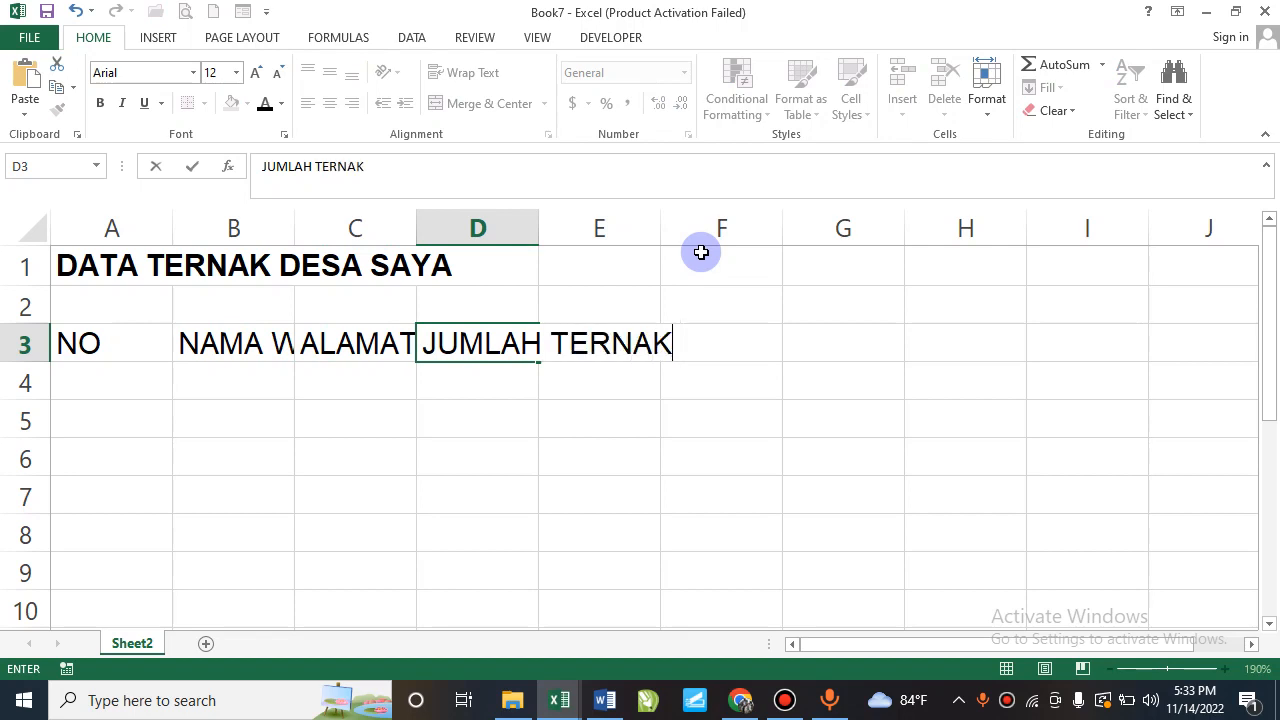
key(Return)
Enter the subheaders SAPI in D4 and AYAM in E4 below JUMLAH TERNAK.
text(SAPI)
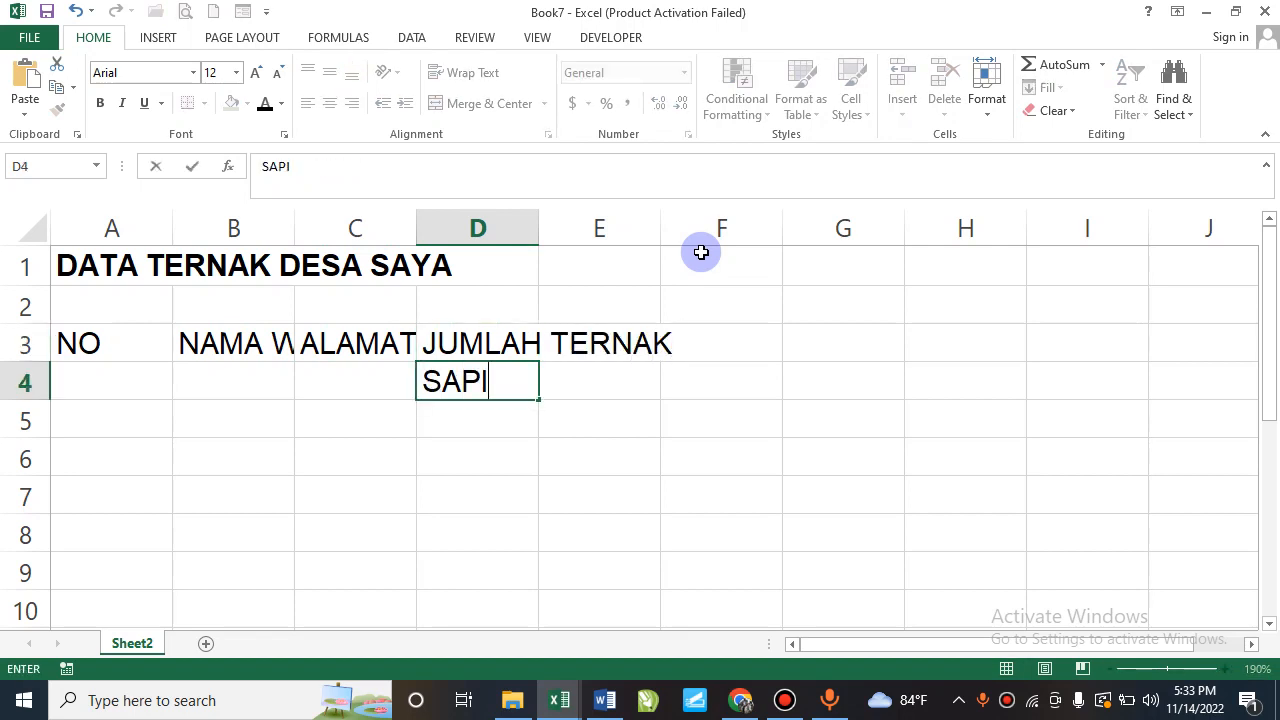
key(Tab)
text(AY)
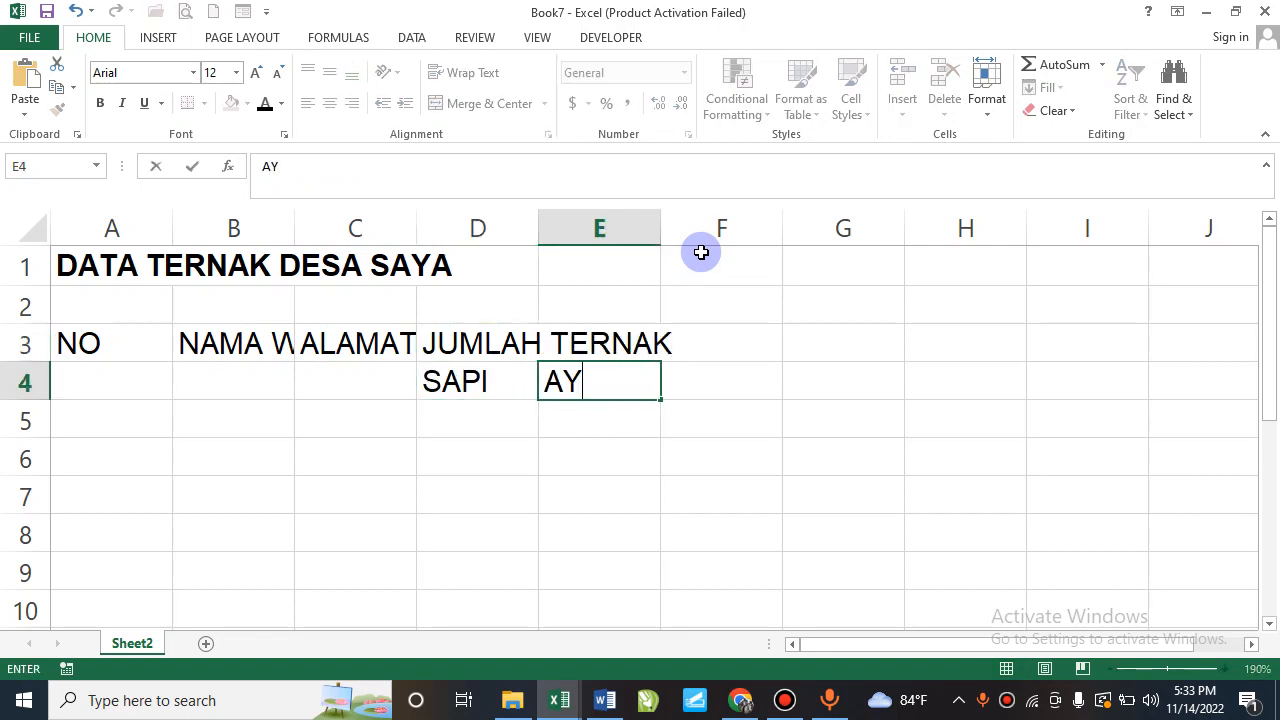
key(Return)
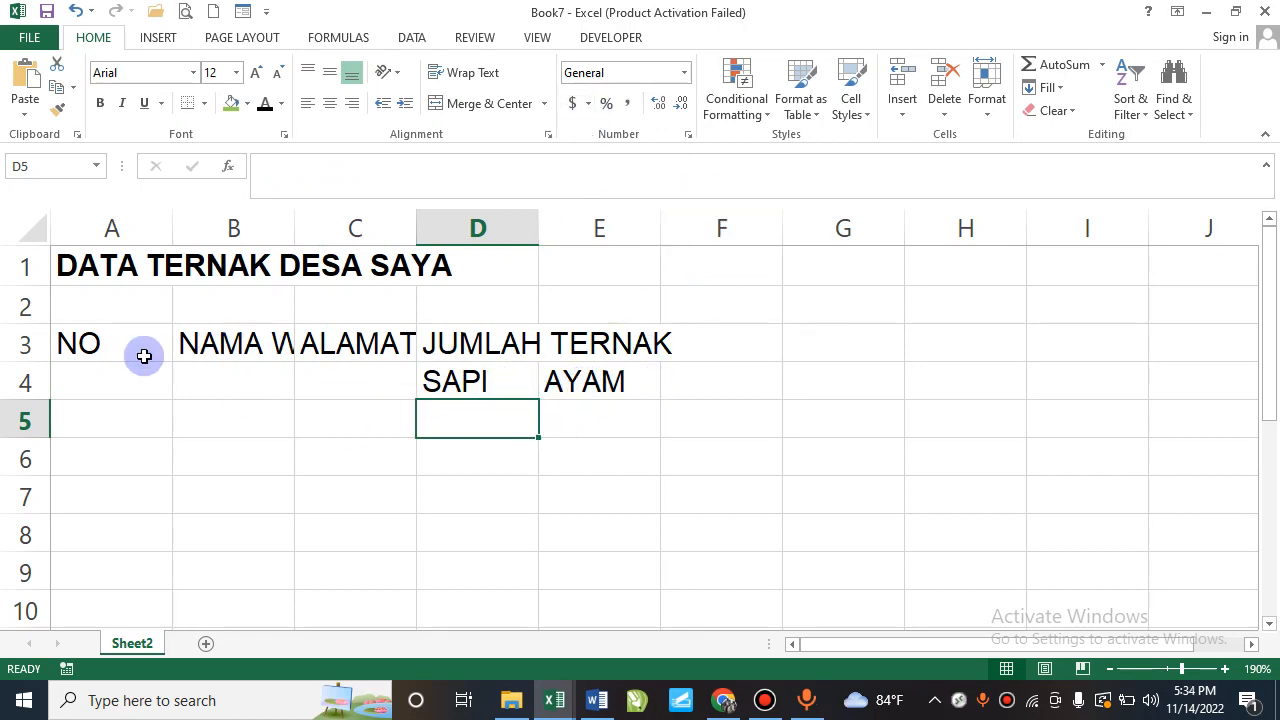
Merge and center the header cells A3:A4, B3:B4, C3:C4 and D3:E3 as separate blocks.
drag(77, 343, 100, 383)
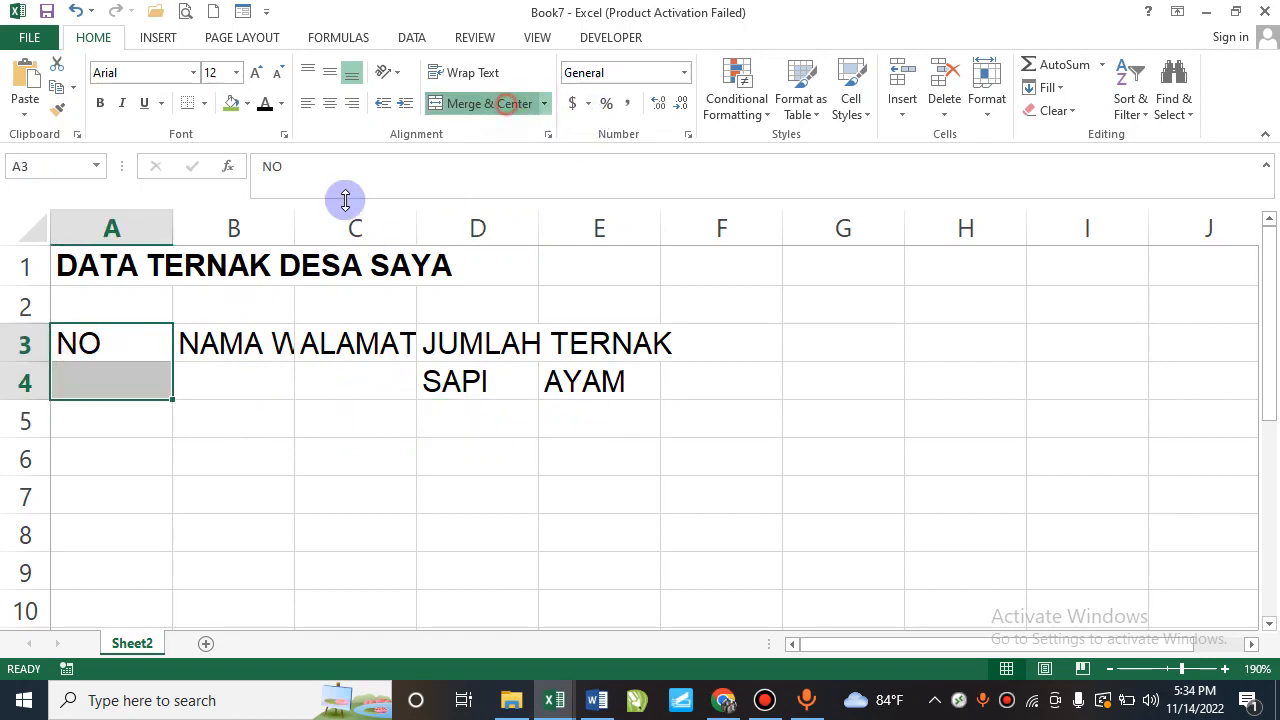
click(490, 103)
drag(200, 343, 230, 383)
click(486, 103)
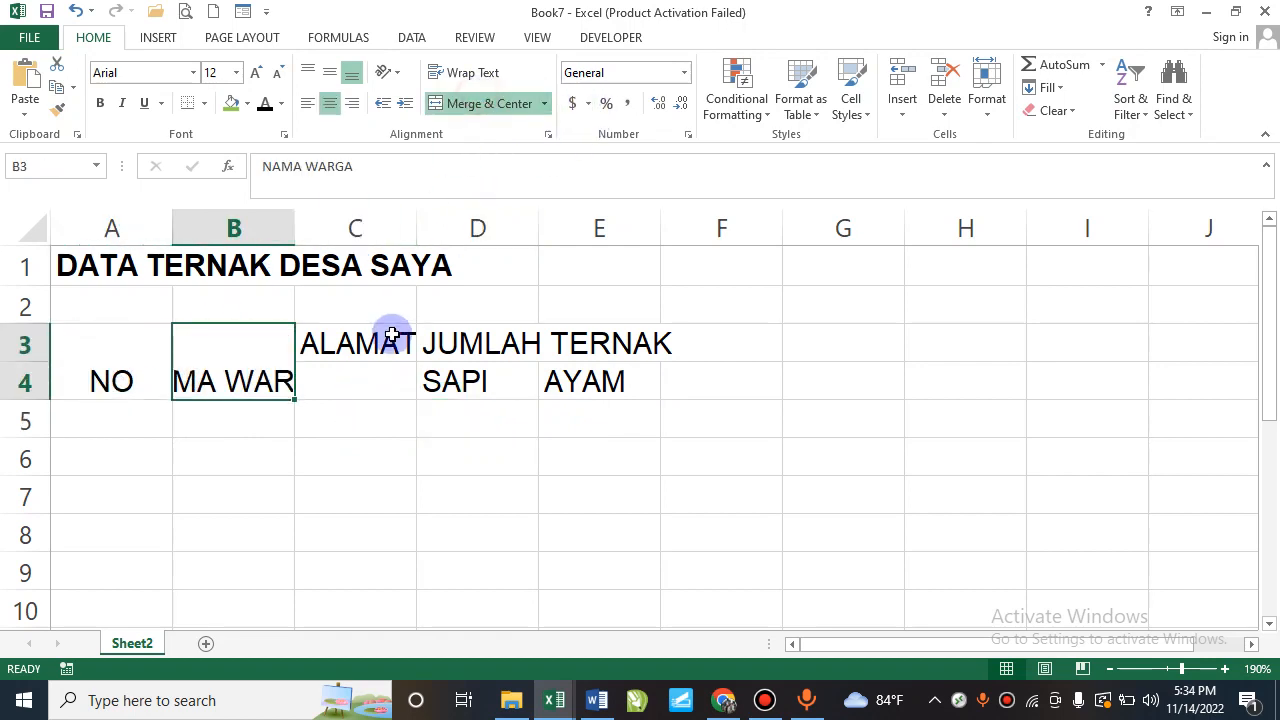
drag(392, 340, 386, 380)
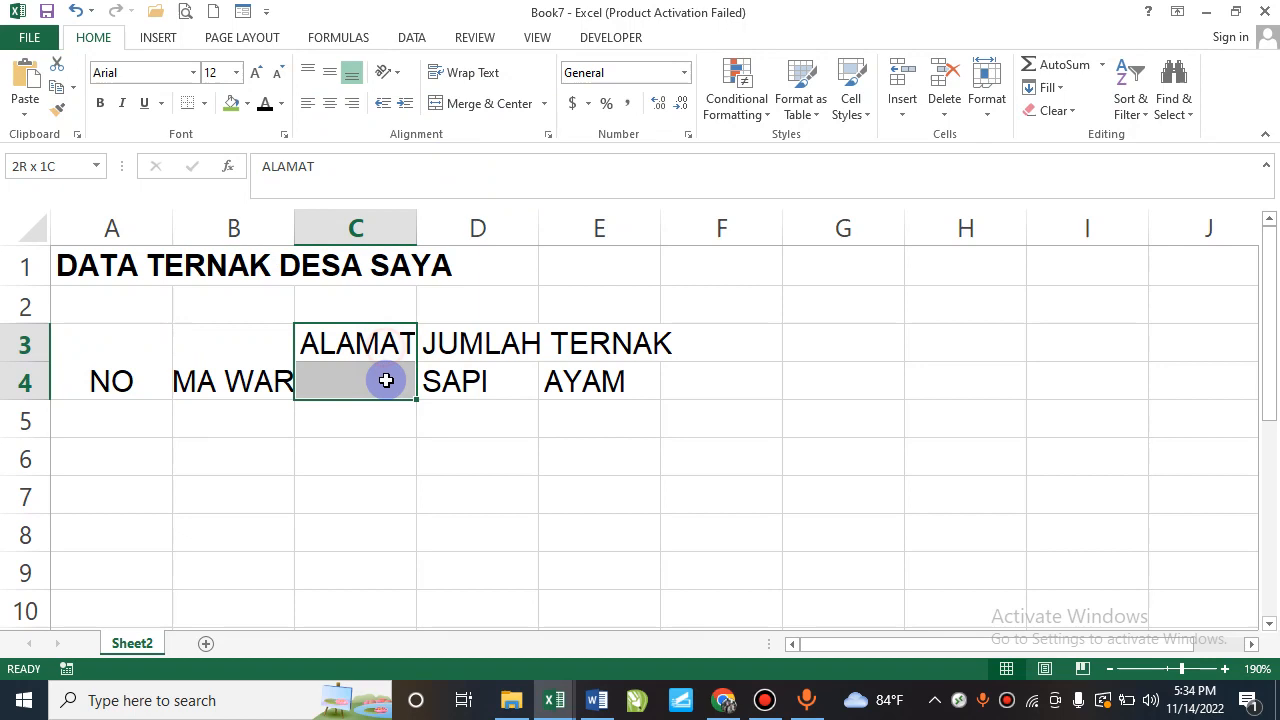
click(492, 105)
drag(471, 338, 595, 343)
click(503, 105)
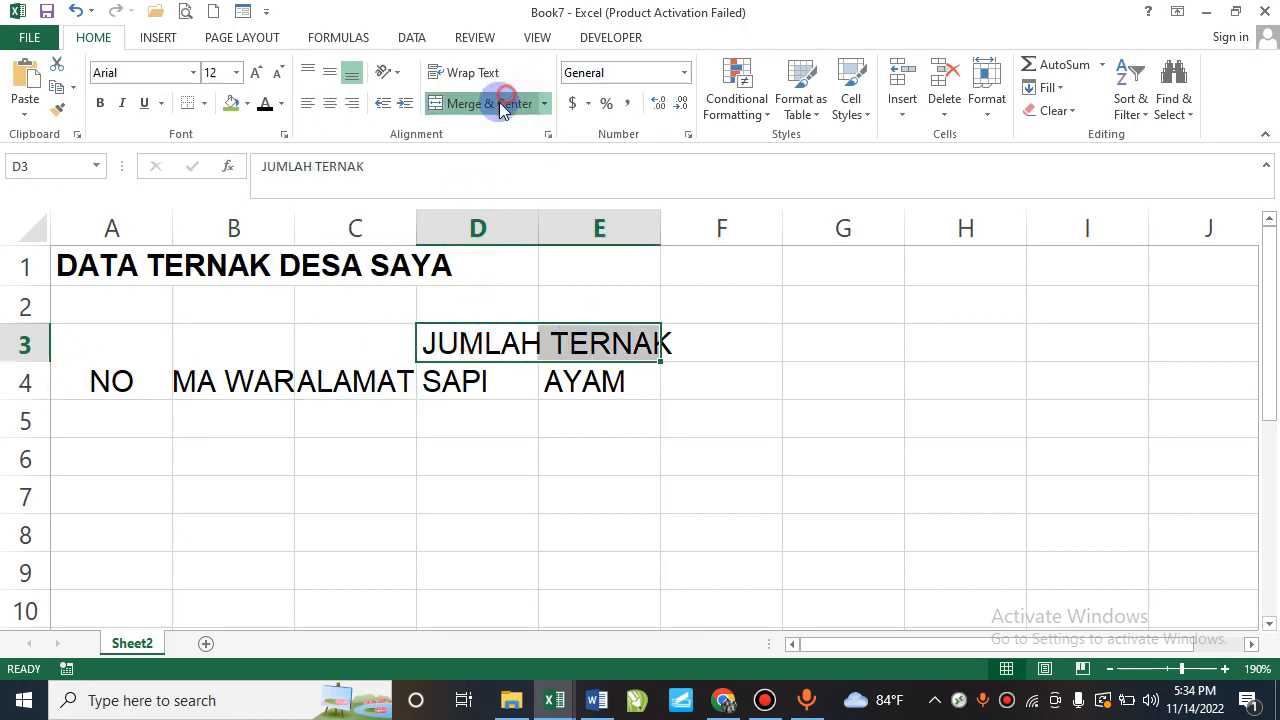
Center the header range A3:E4 horizontally and vertically and make it bold.
drag(109, 363, 517, 357)
click(331, 106)
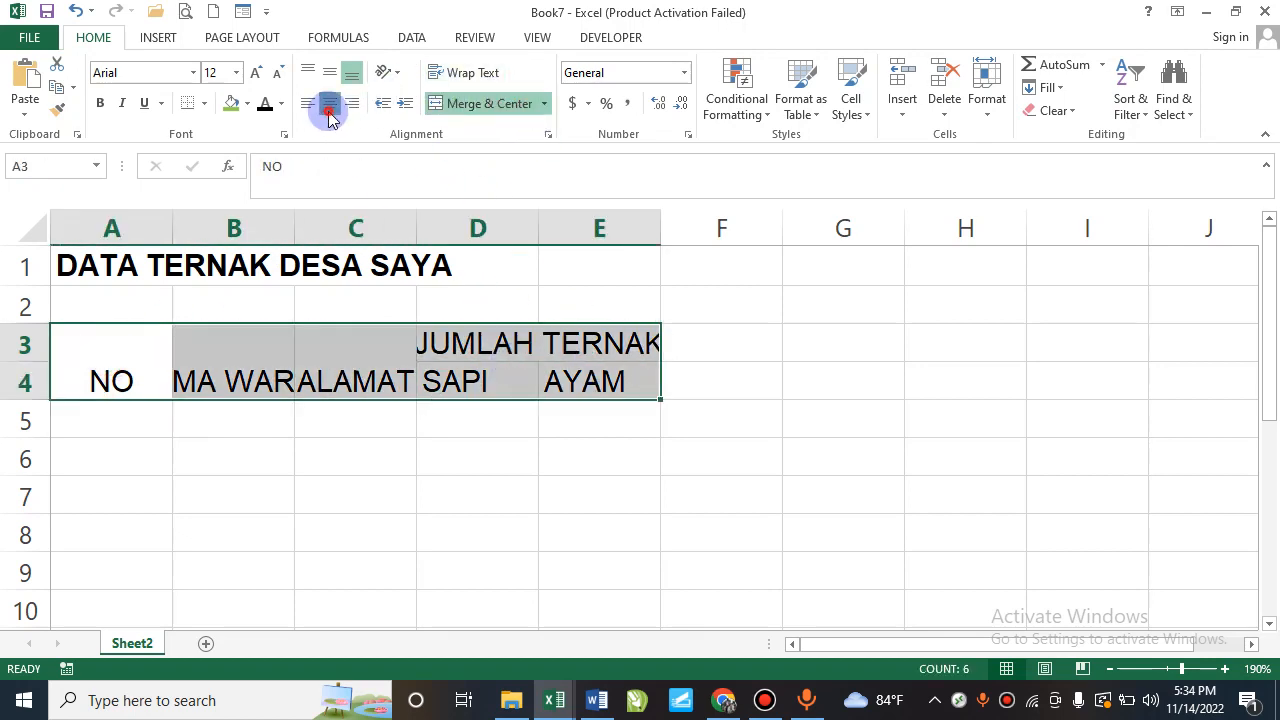
click(329, 73)
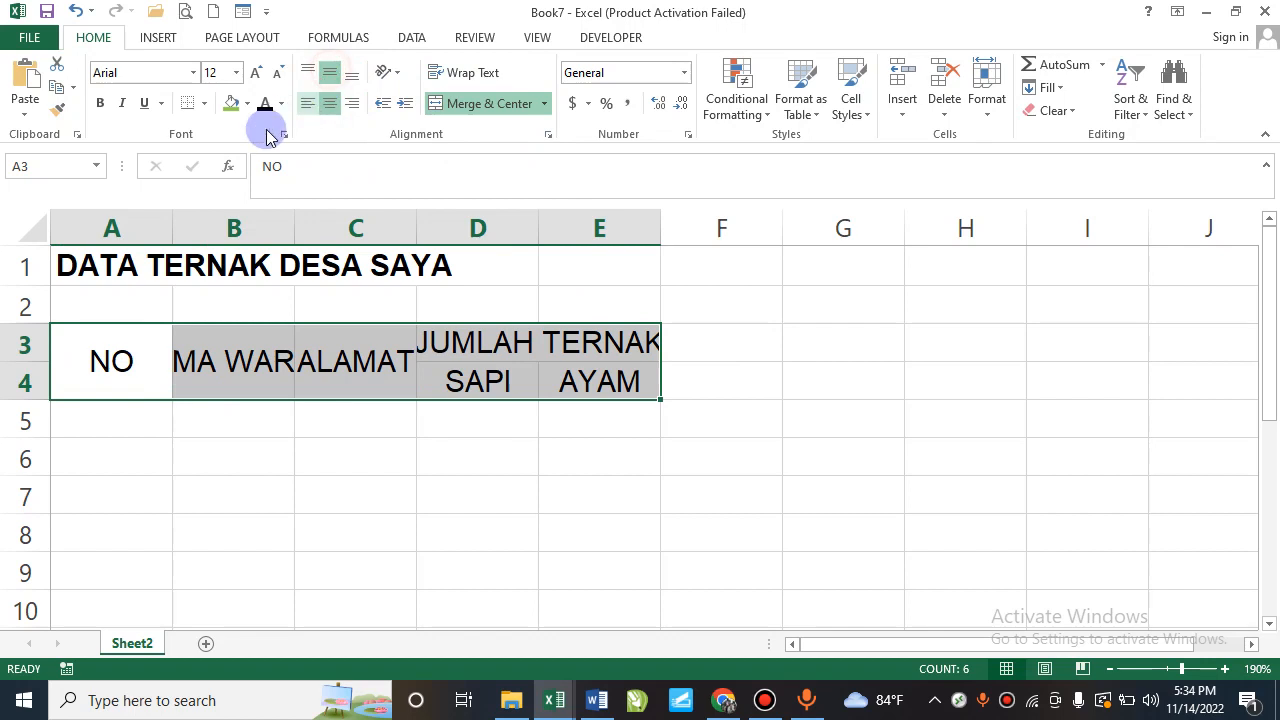
click(99, 104)
Narrow column A to fit NO and widen columns B through E so all header texts fit.
click(262, 363)
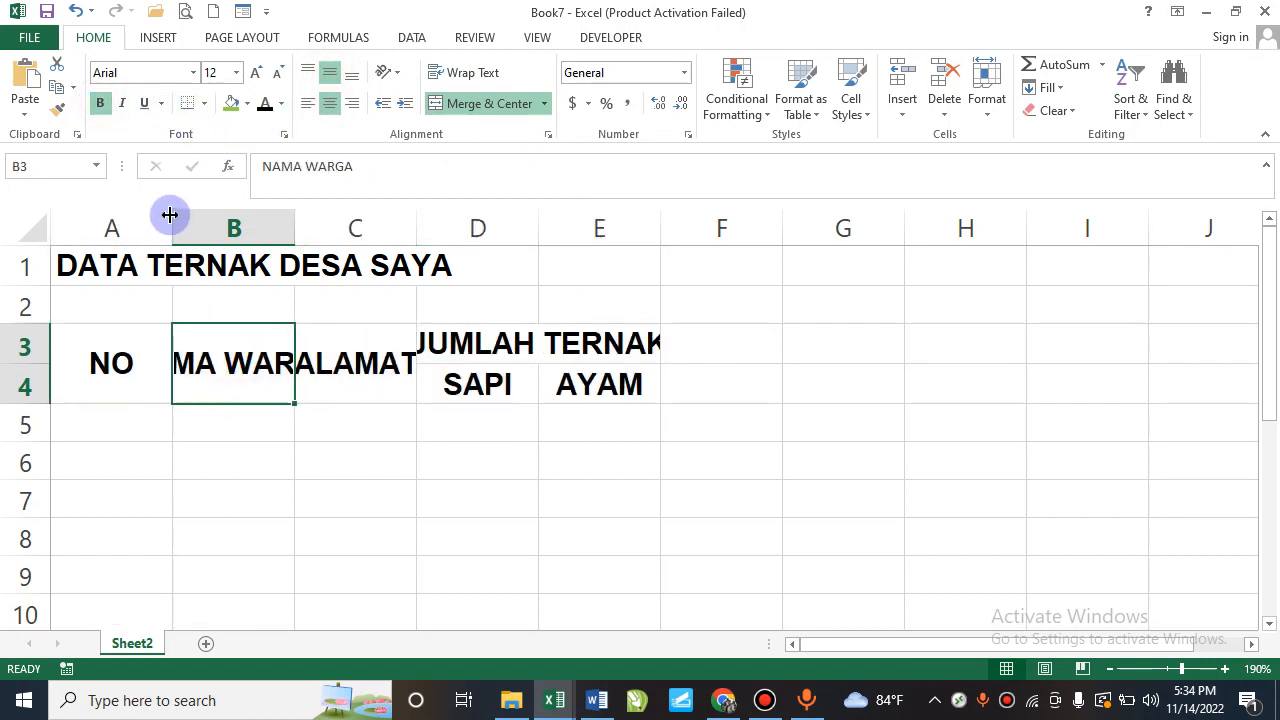
drag(170, 214, 112, 222)
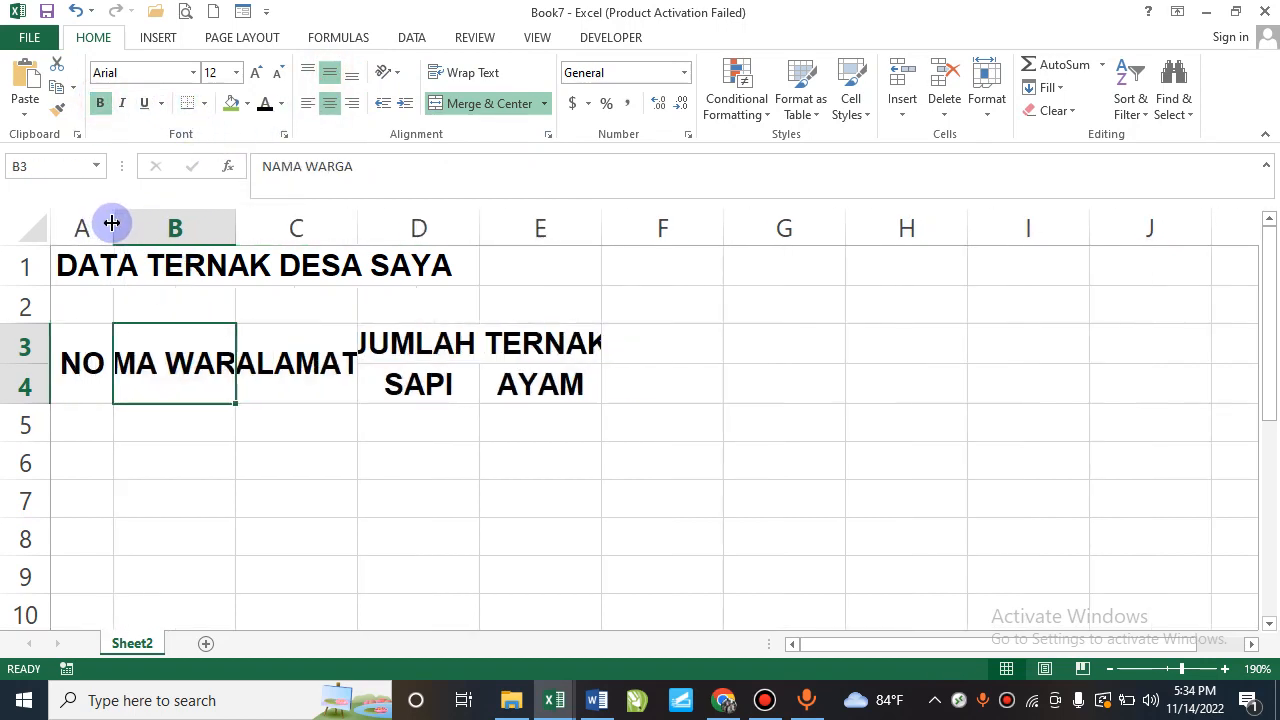
drag(260, 228, 414, 251)
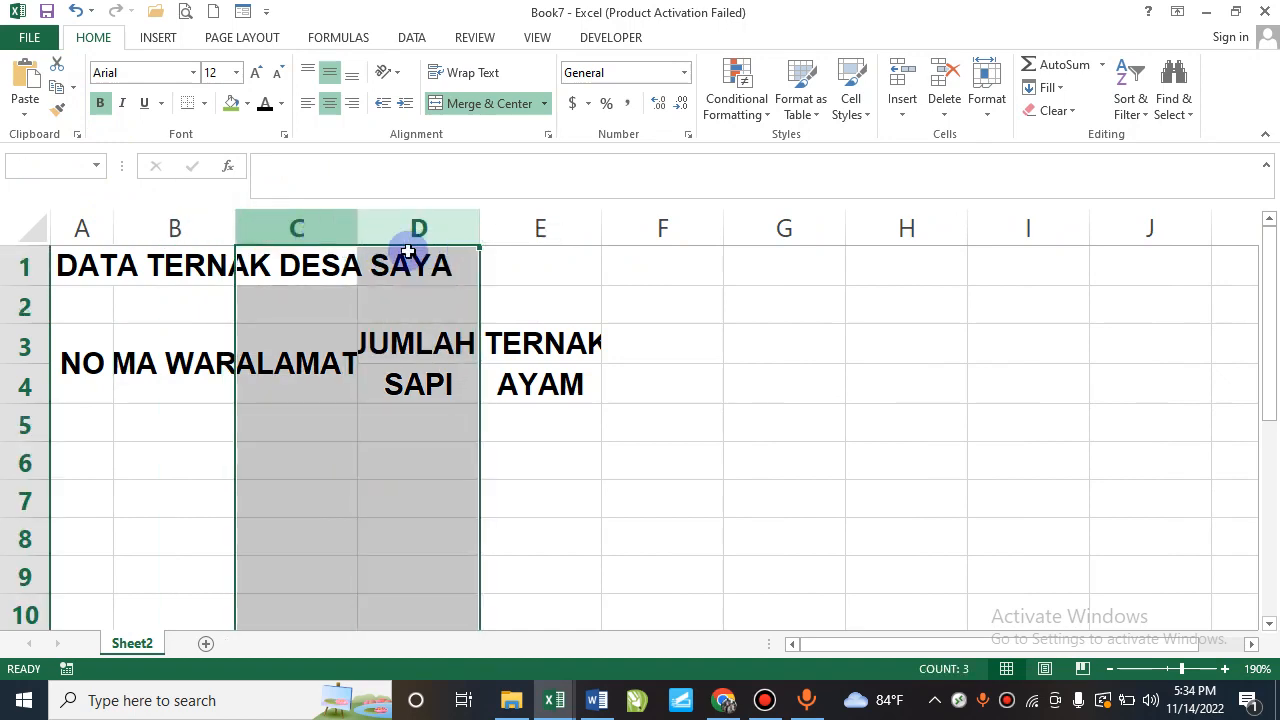
click(260, 234)
drag(235, 228, 366, 234)
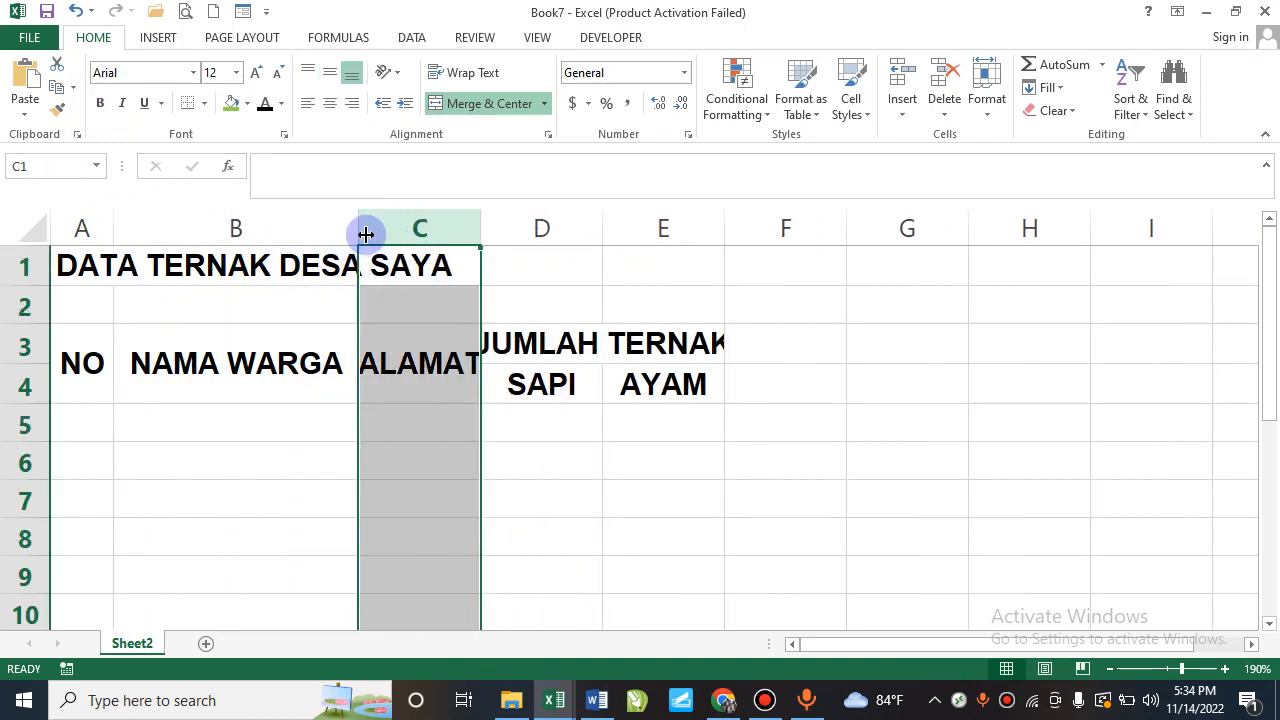
click(420, 343)
drag(471, 220, 508, 229)
drag(586, 229, 666, 234)
click(636, 385)
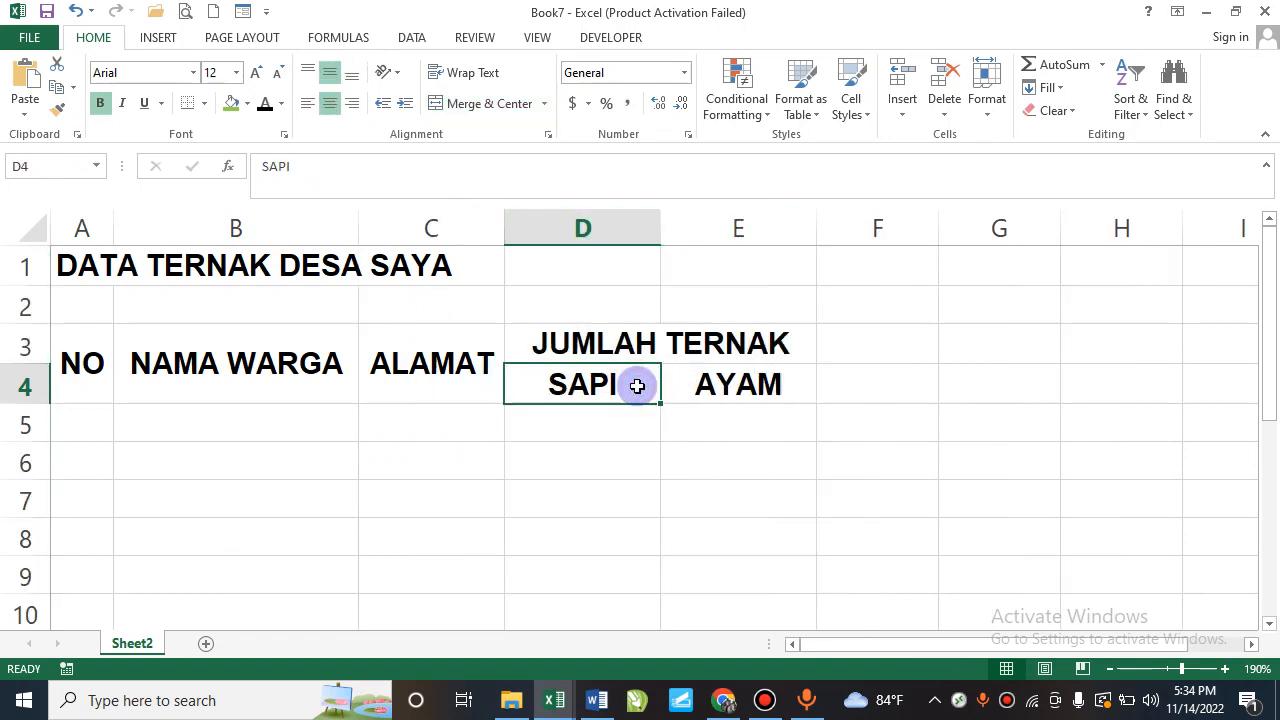
Merge and center the title across A1:E1 above the table.
click(90, 281)
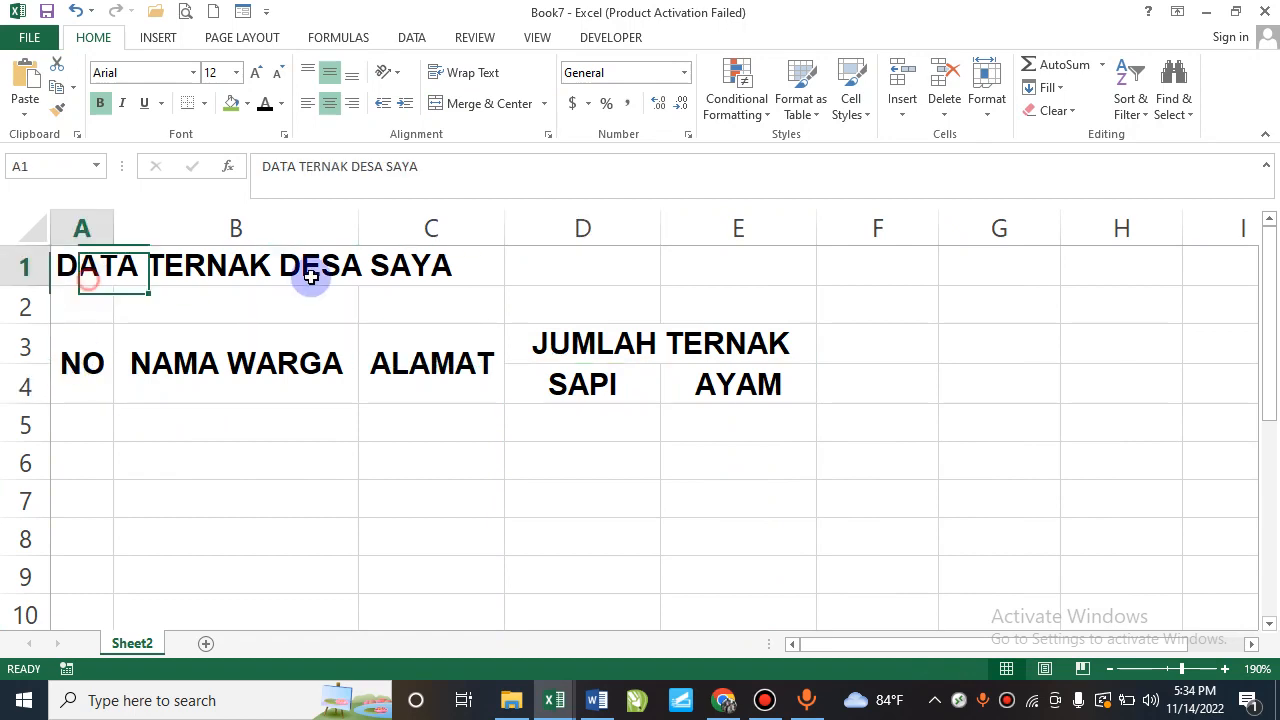
drag(311, 277, 671, 277)
click(483, 104)
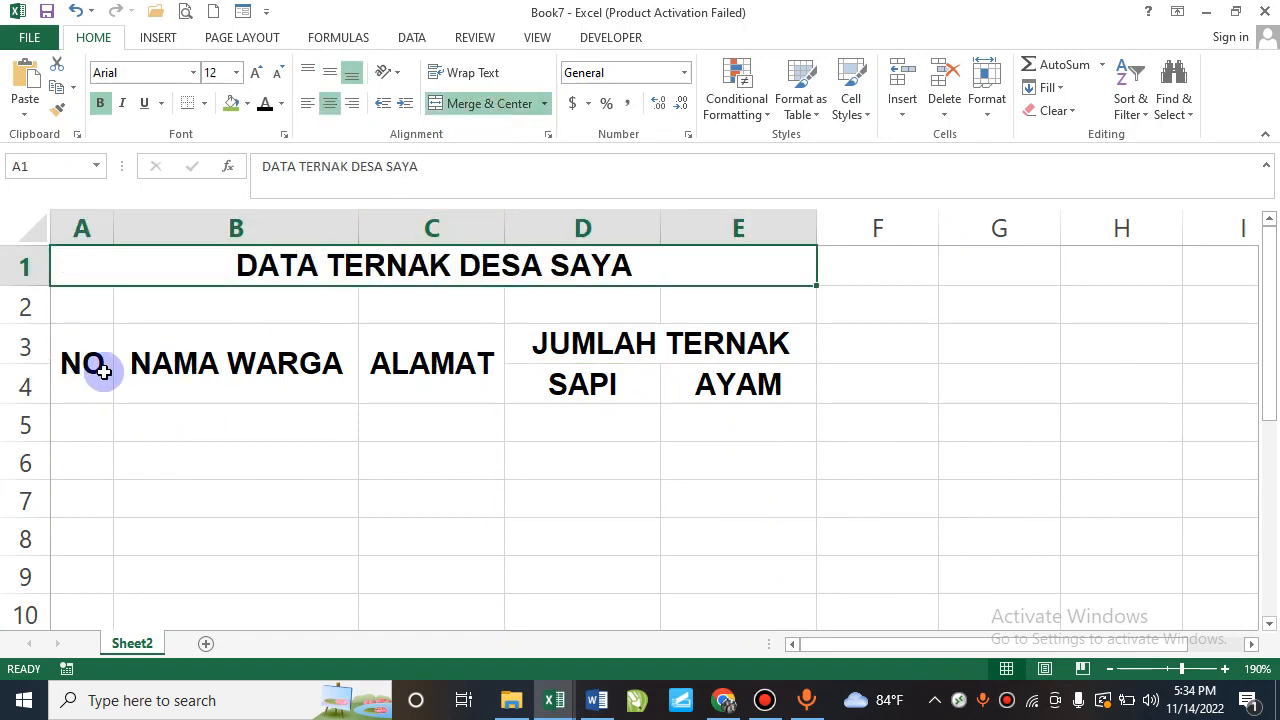
Apply all borders to the header range A3:E4.
drag(104, 371, 724, 390)
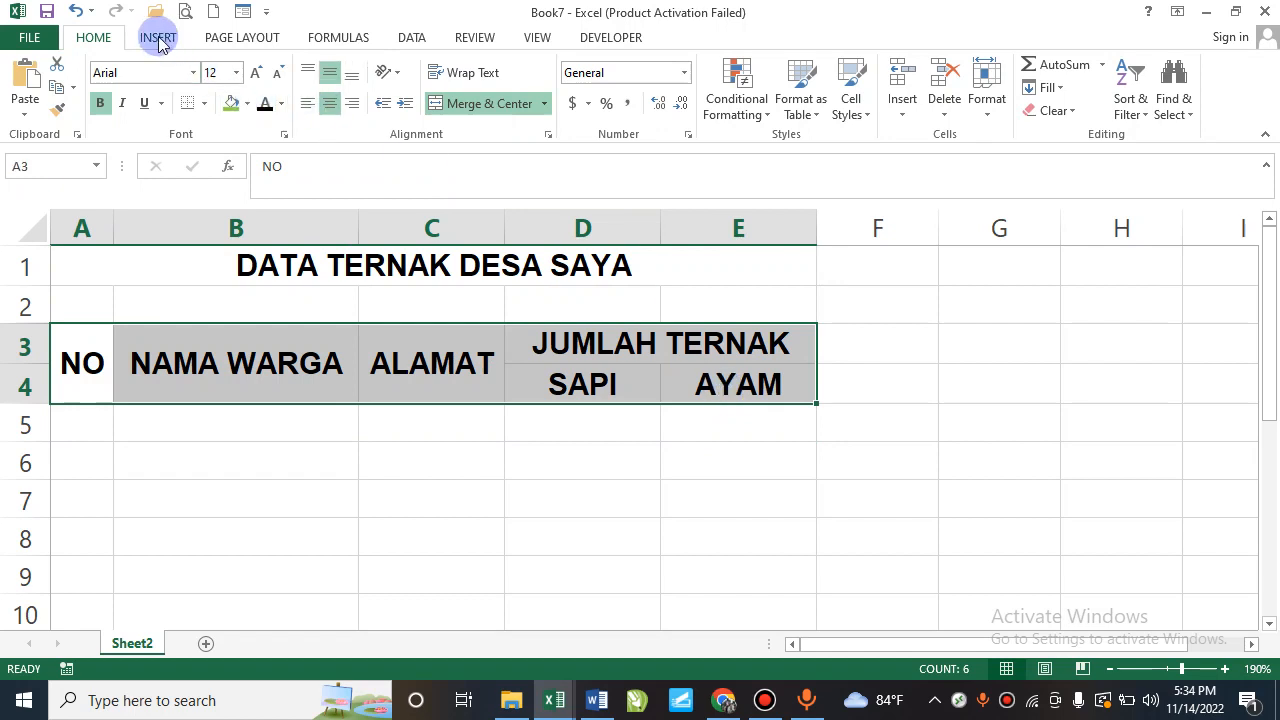
click(201, 104)
click(231, 267)
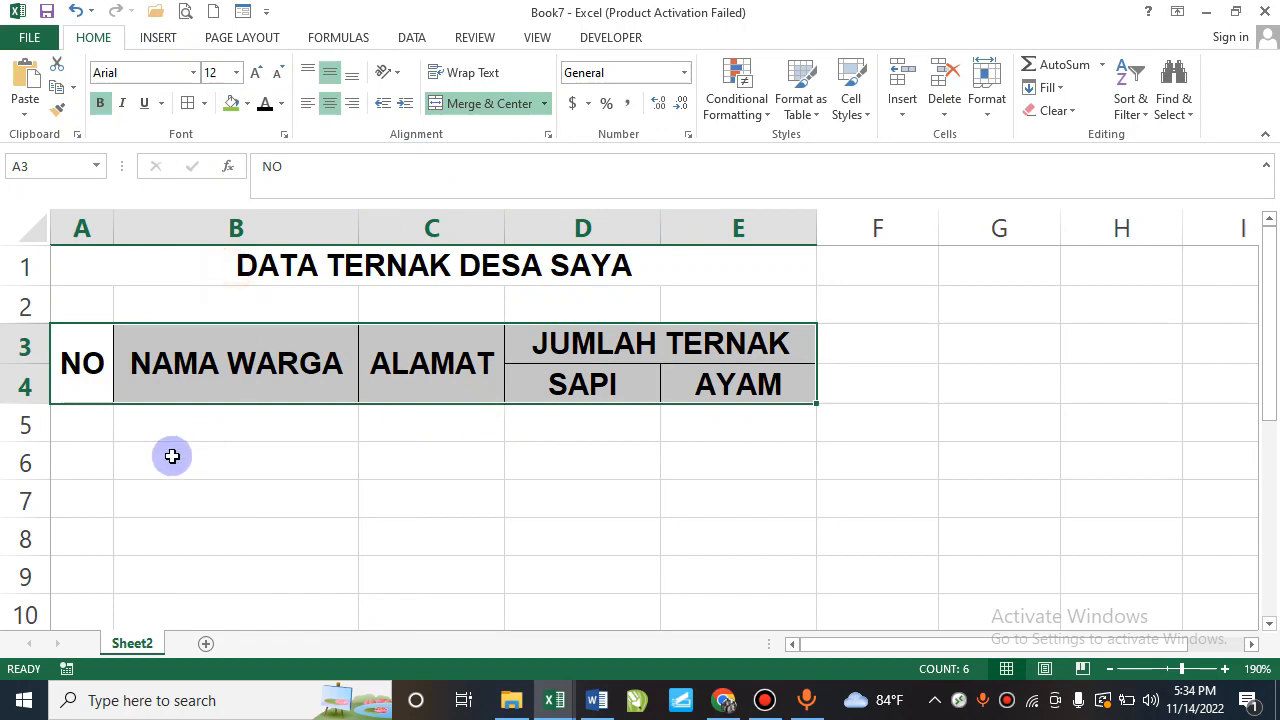
Enter the numbers 1 and 2 in A5 and A6 under NO, and clear both cells again.
click(80, 428)
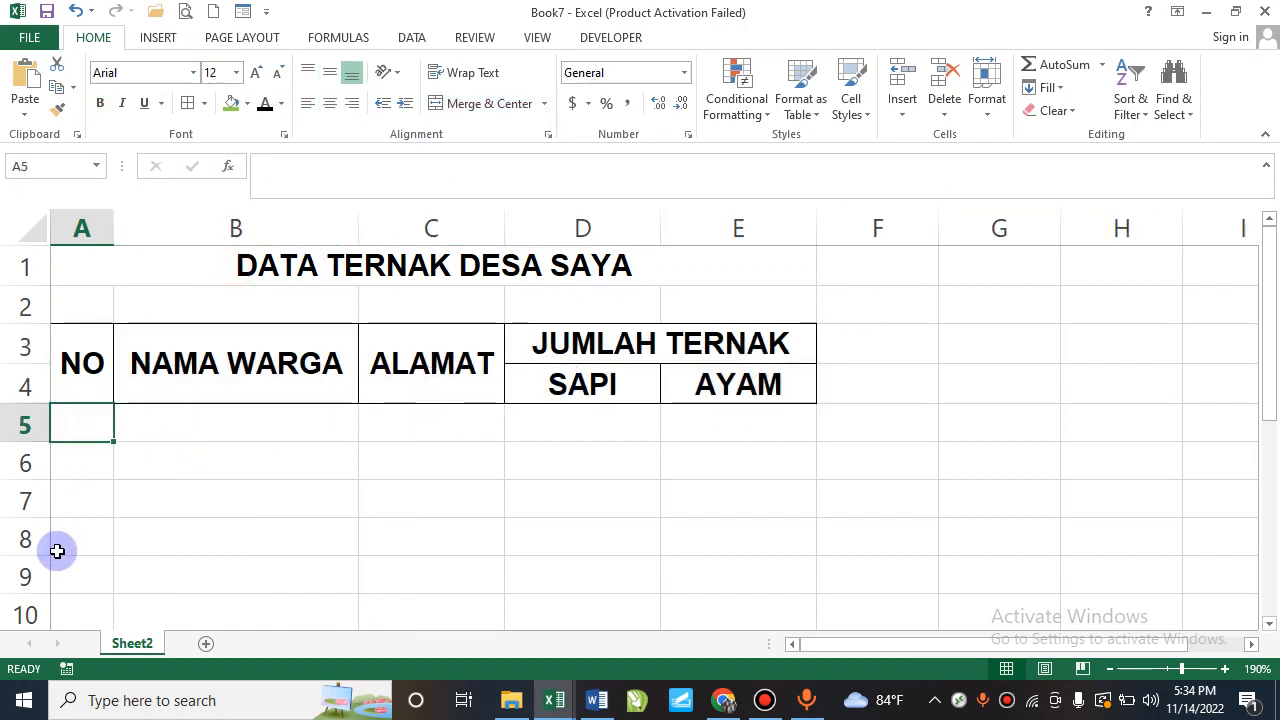
scroll(57, 549, down, 1)
scroll(57, 549, up, 1)
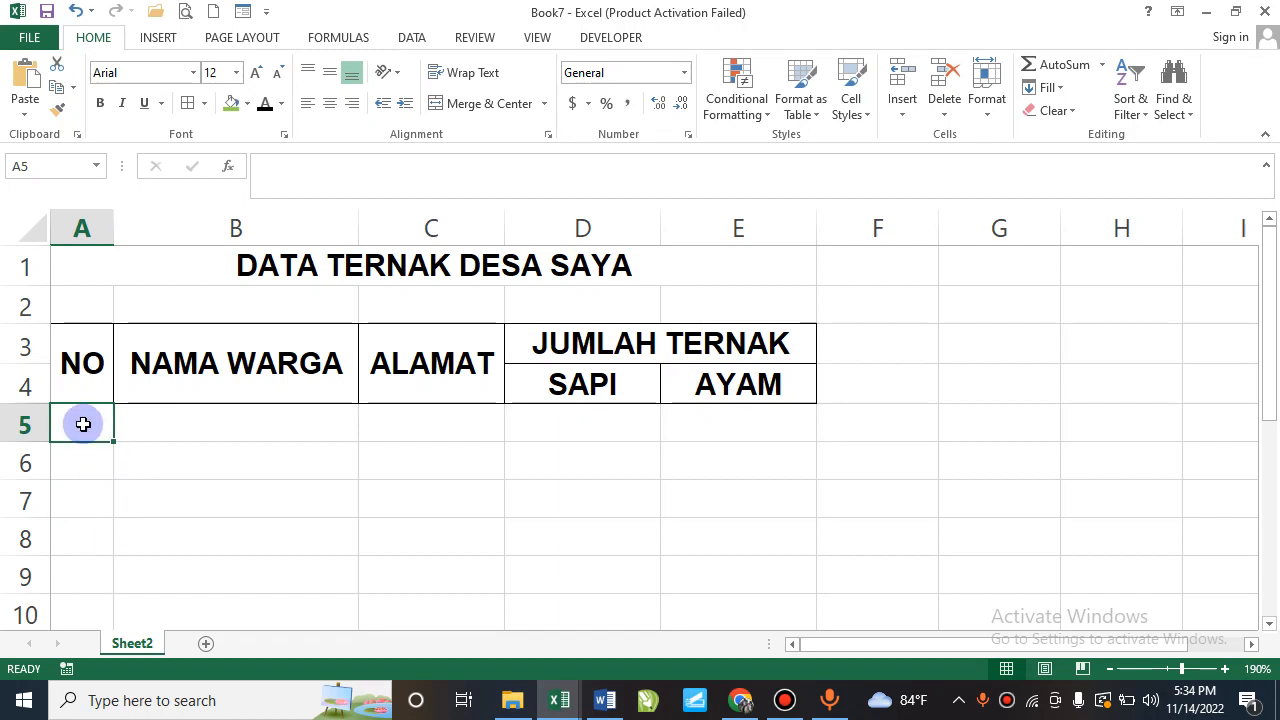
text(1)
key(Return)
text(2)
key(Return)
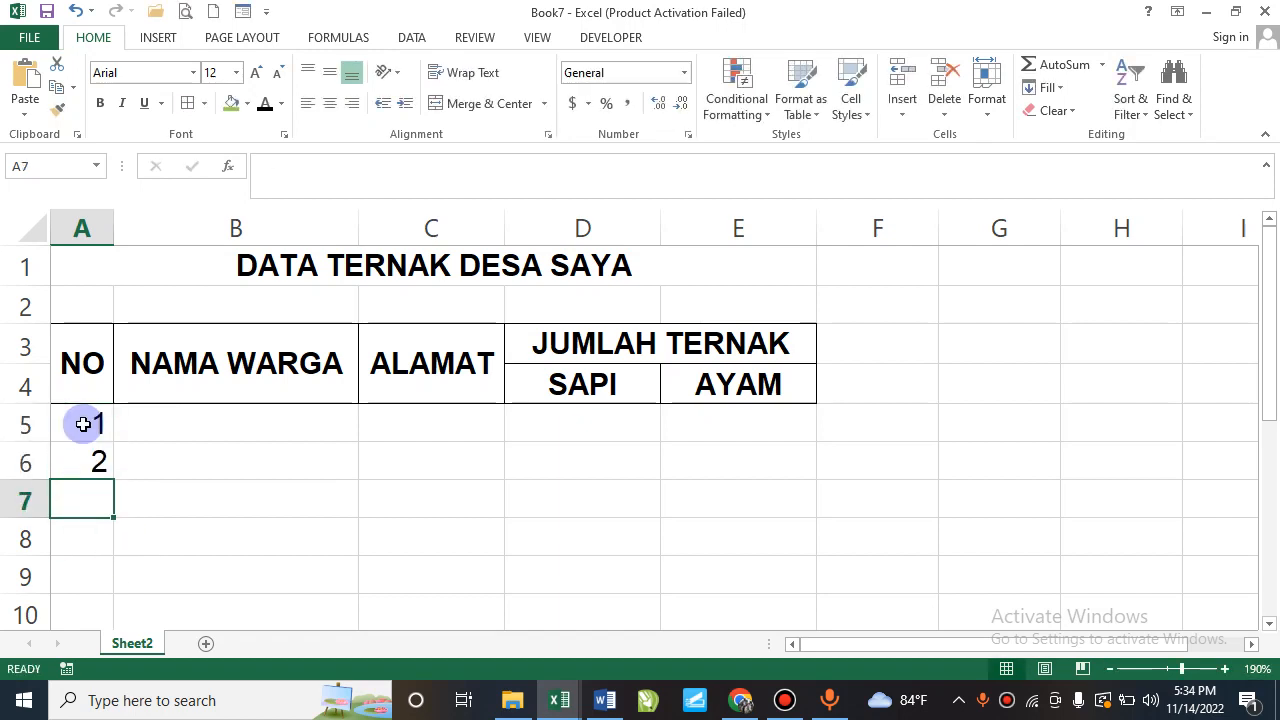
drag(83, 424, 111, 478)
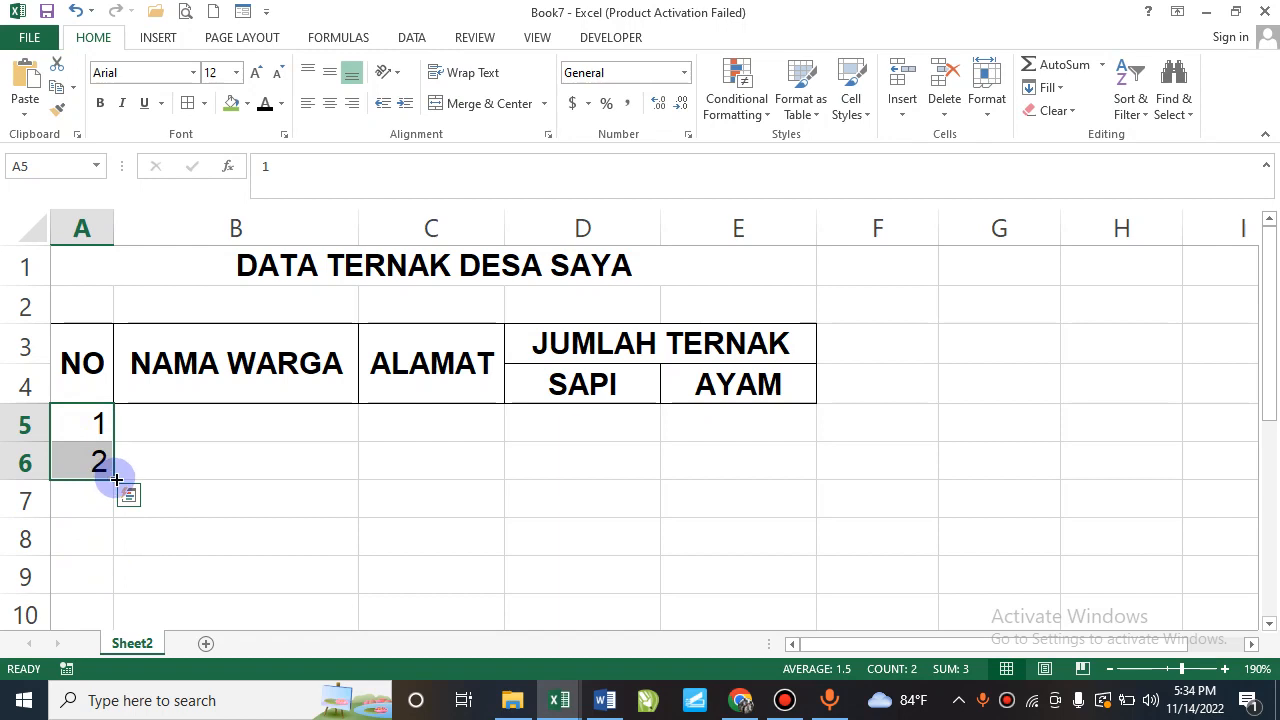
ctrl+scroll(114, 480, down, 1)
click(76, 441)
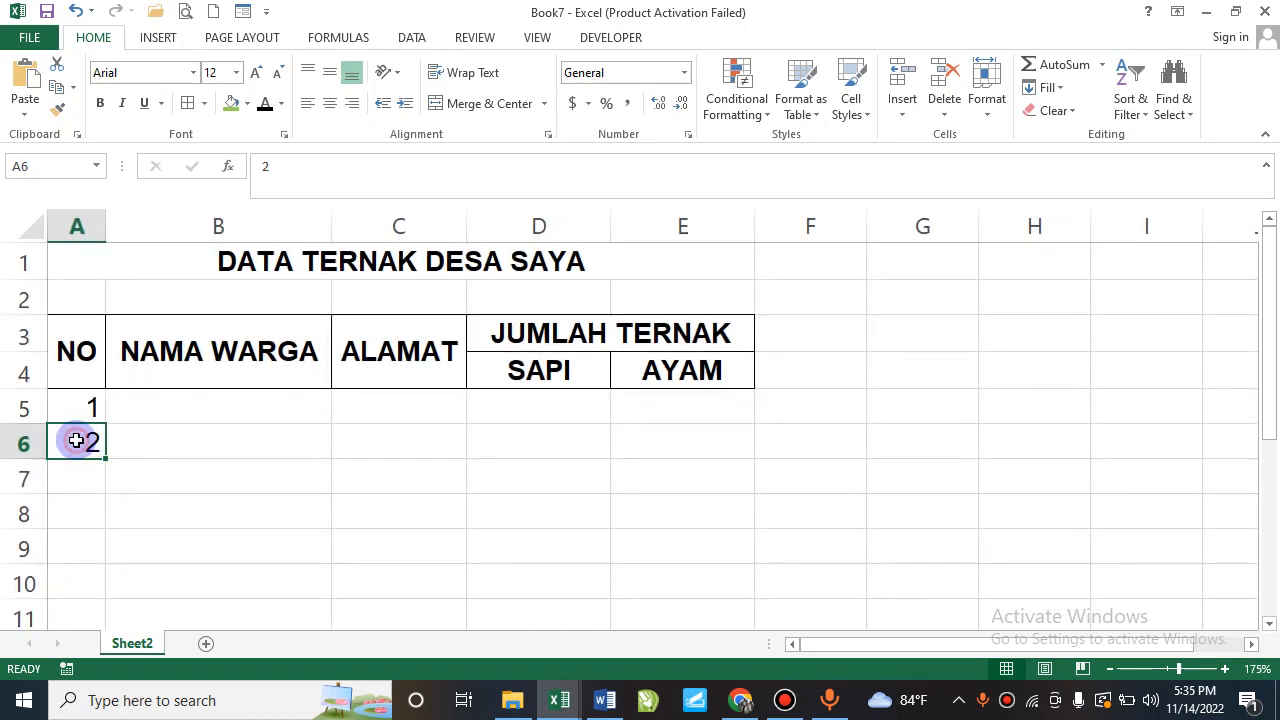
key(Up)
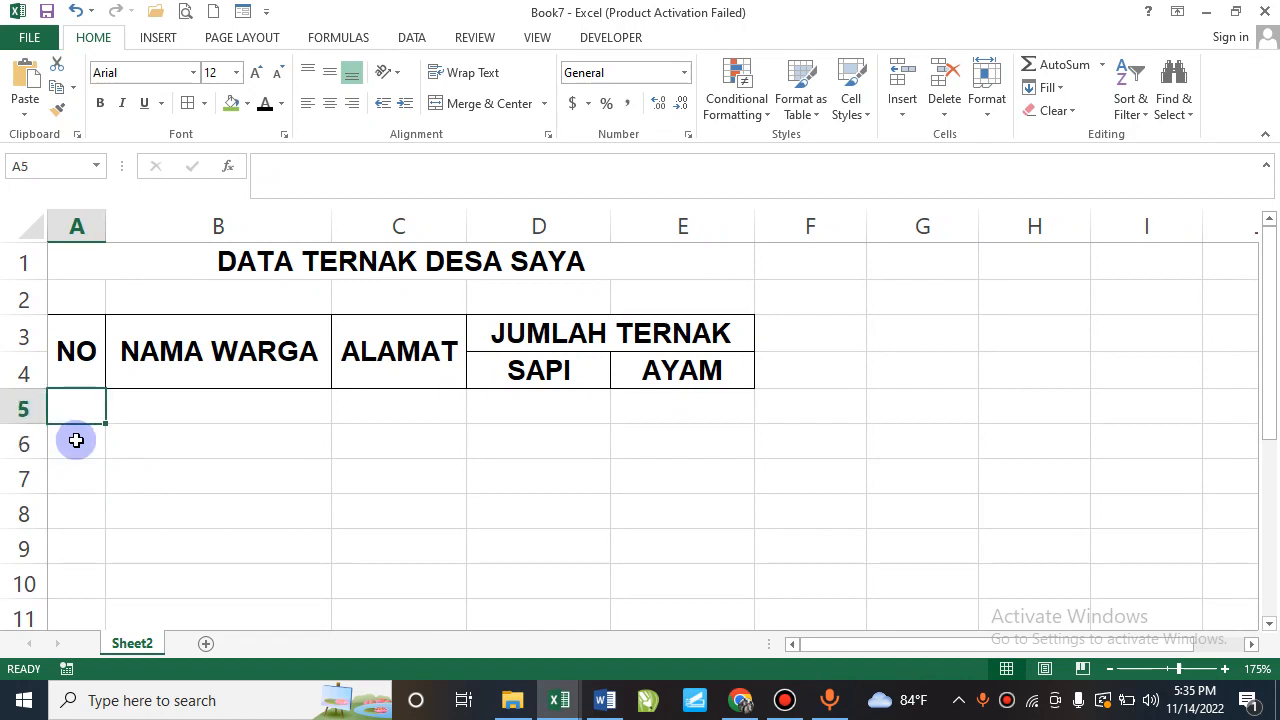
Enter 1 in A5 as the first row number and keep that cell selected.
text(1)
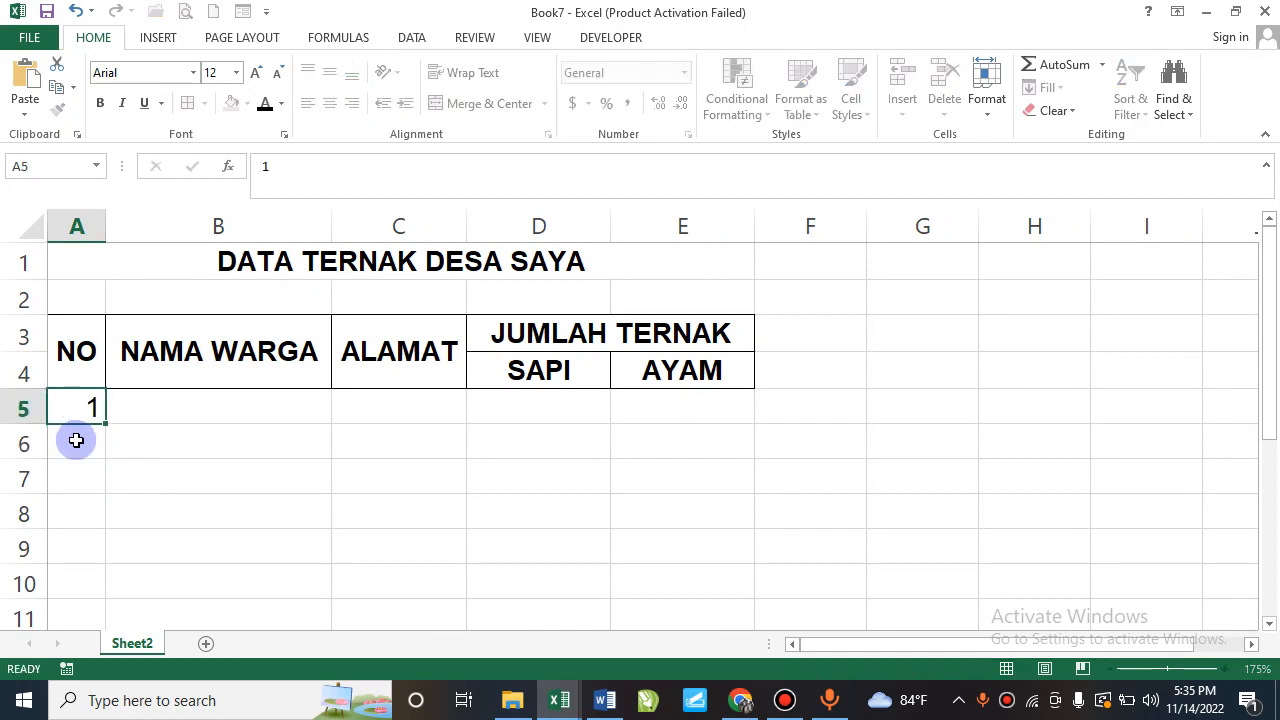
click(76, 440)
click(80, 407)
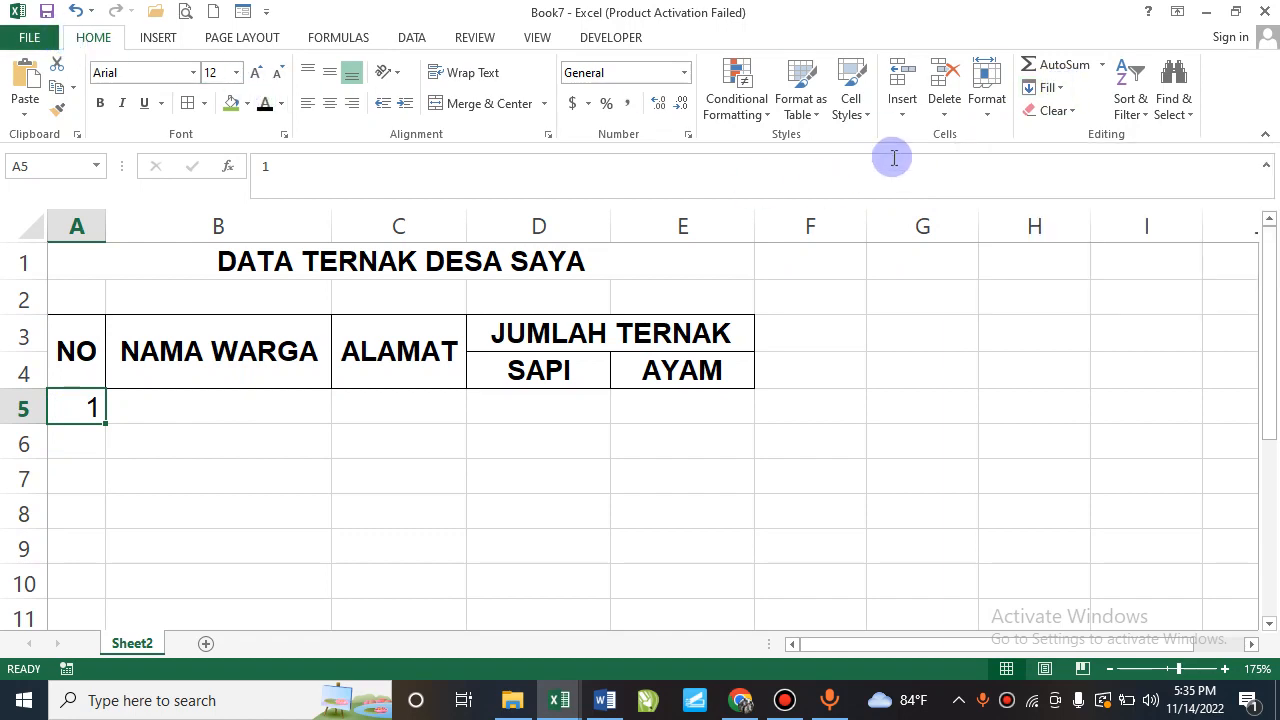
Fill a linear series down column A from A5 with step value 1 and stop value 1000, and widen column A to fit.
click(1060, 89)
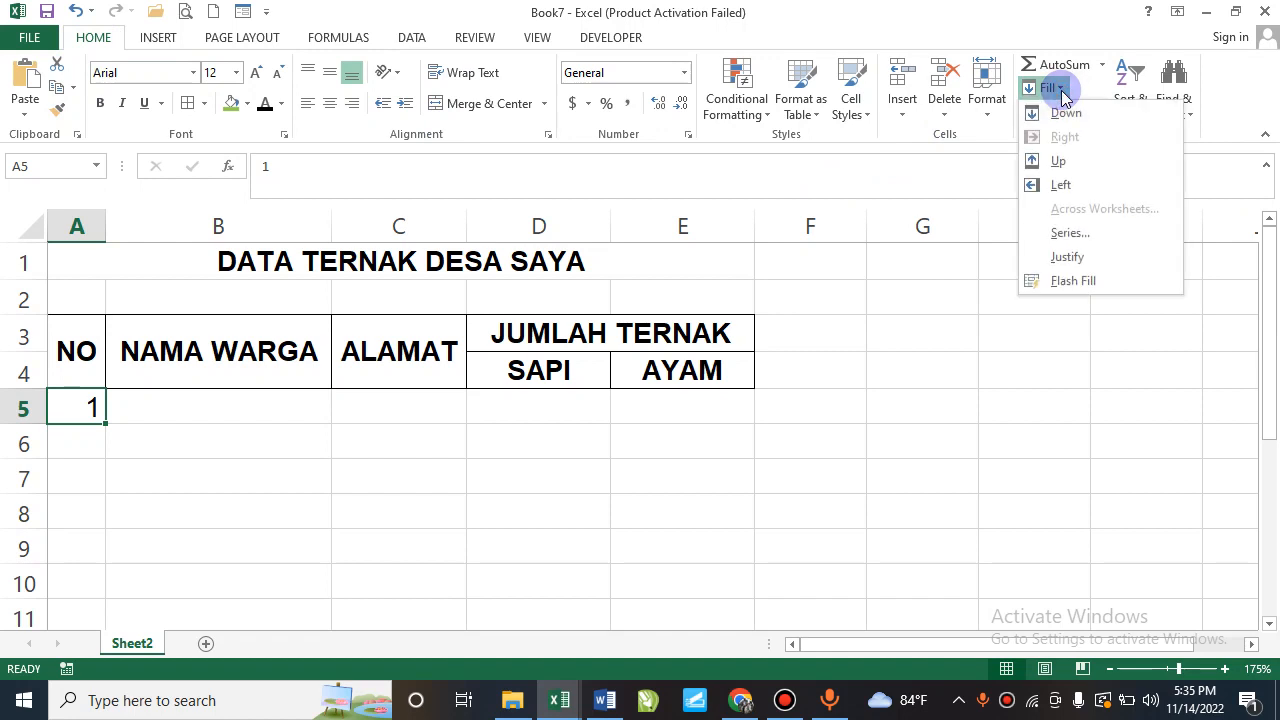
click(1074, 230)
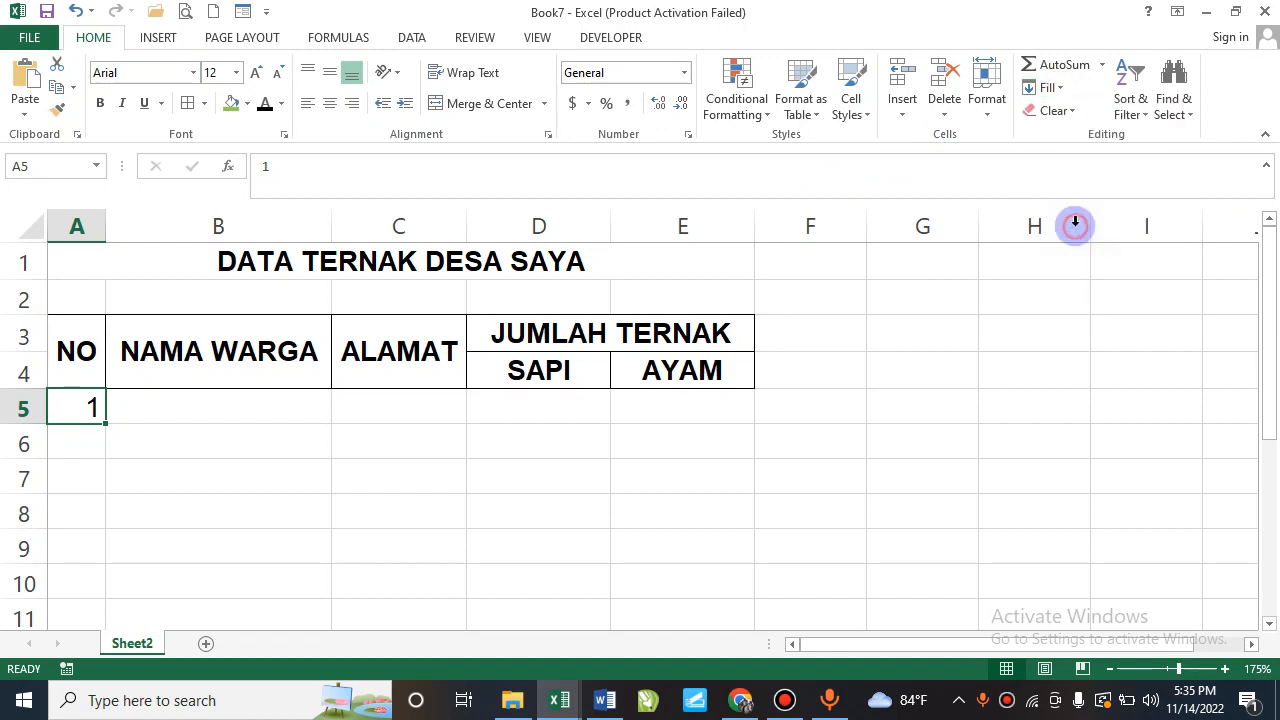
drag(1034, 292, 861, 262)
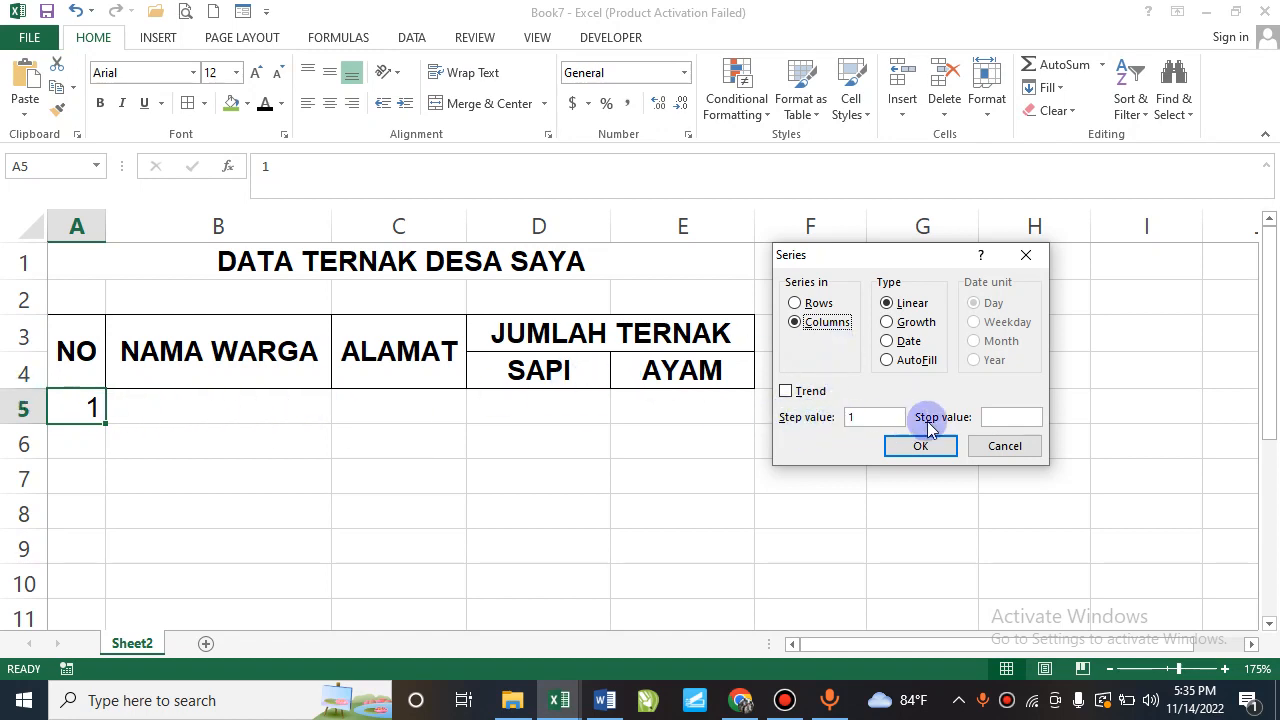
click(992, 418)
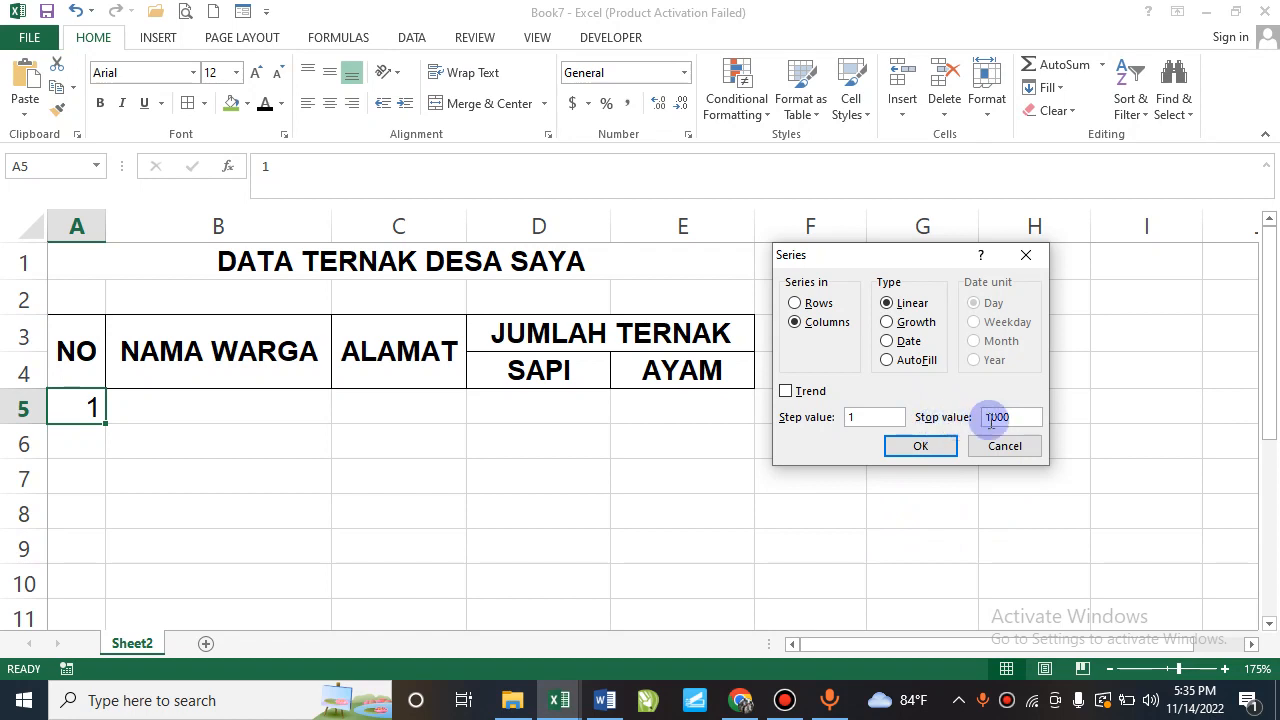
click(920, 446)
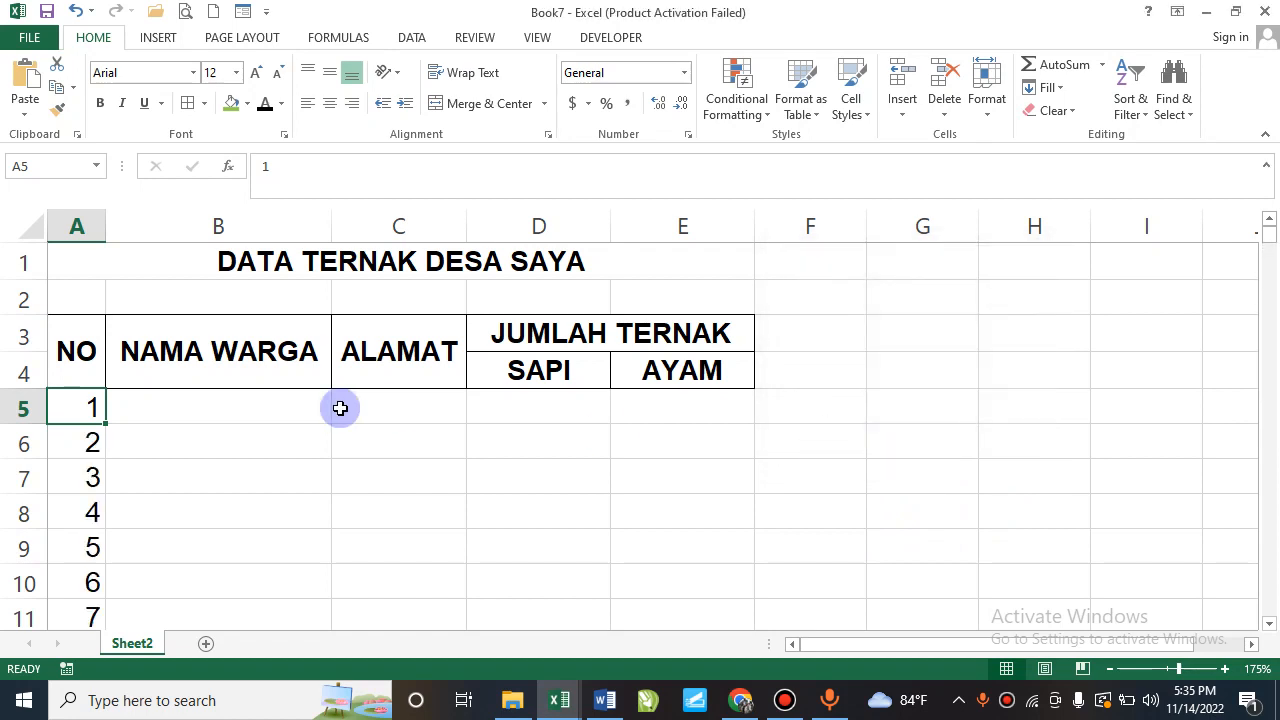
key(ctrl+Down)
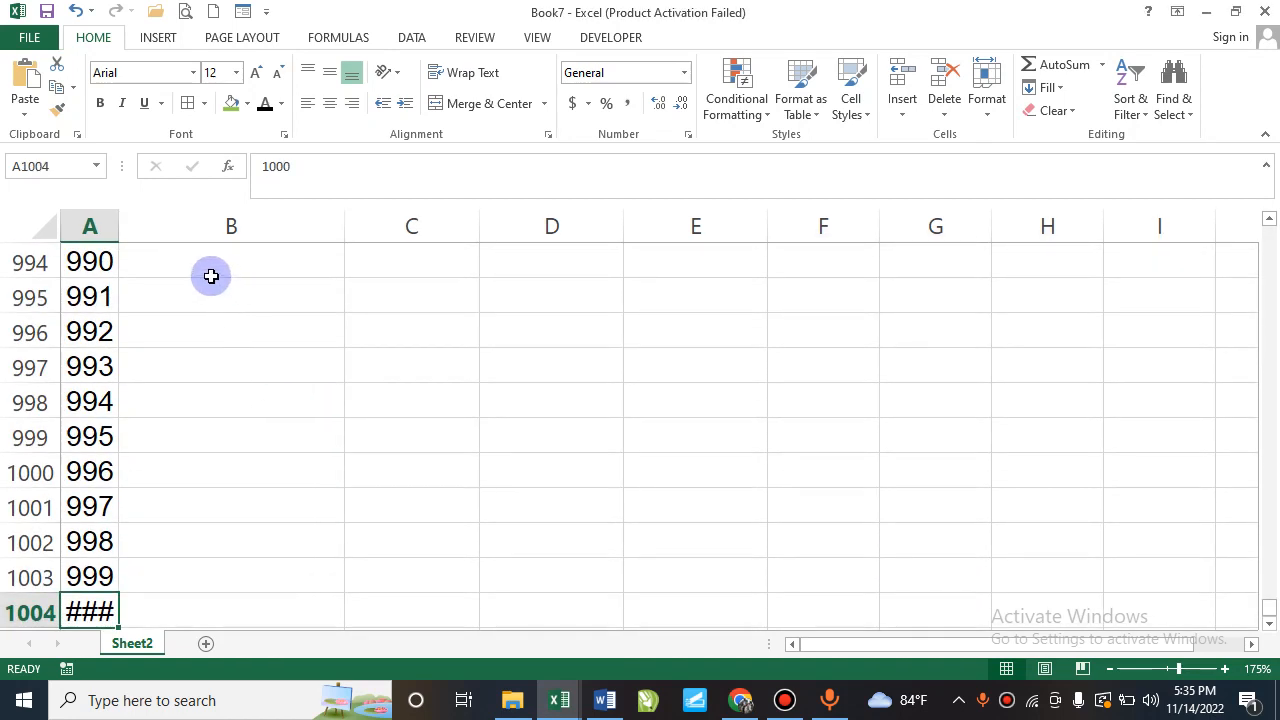
drag(120, 215, 145, 226)
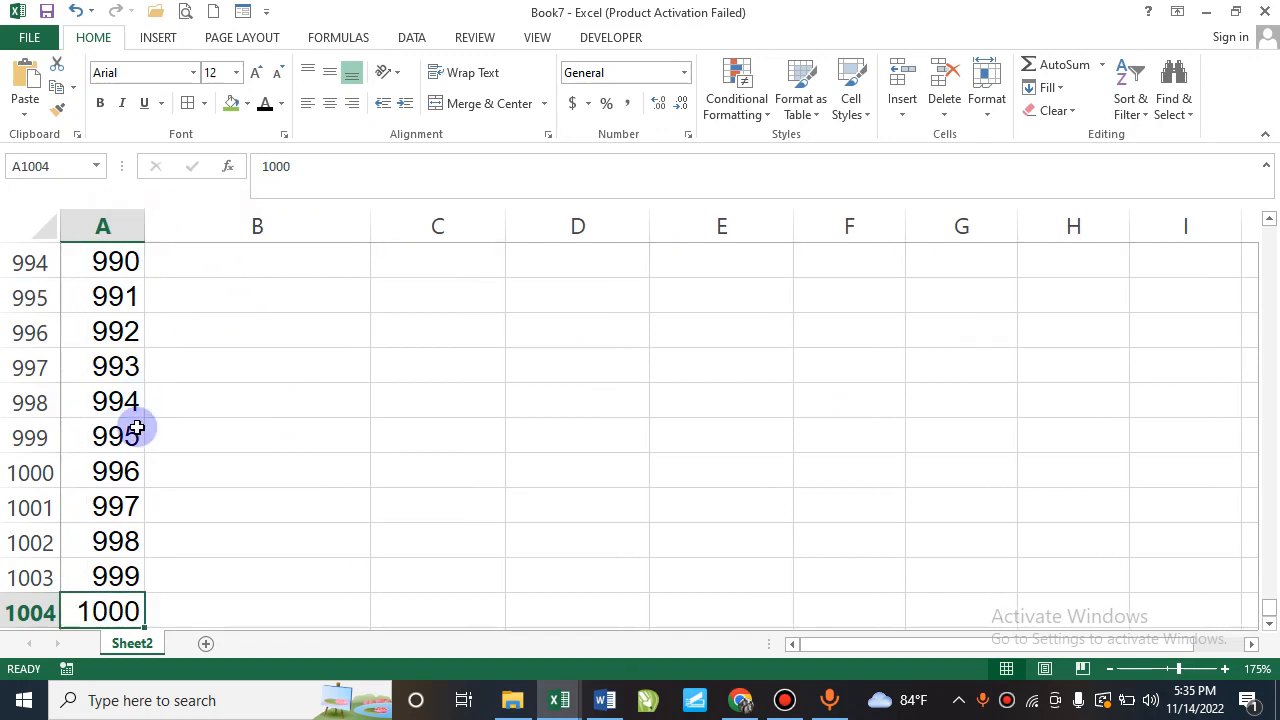
Undo the widening of column A and the series fill to 1000, and go back to A5.
key(ctrl+z)
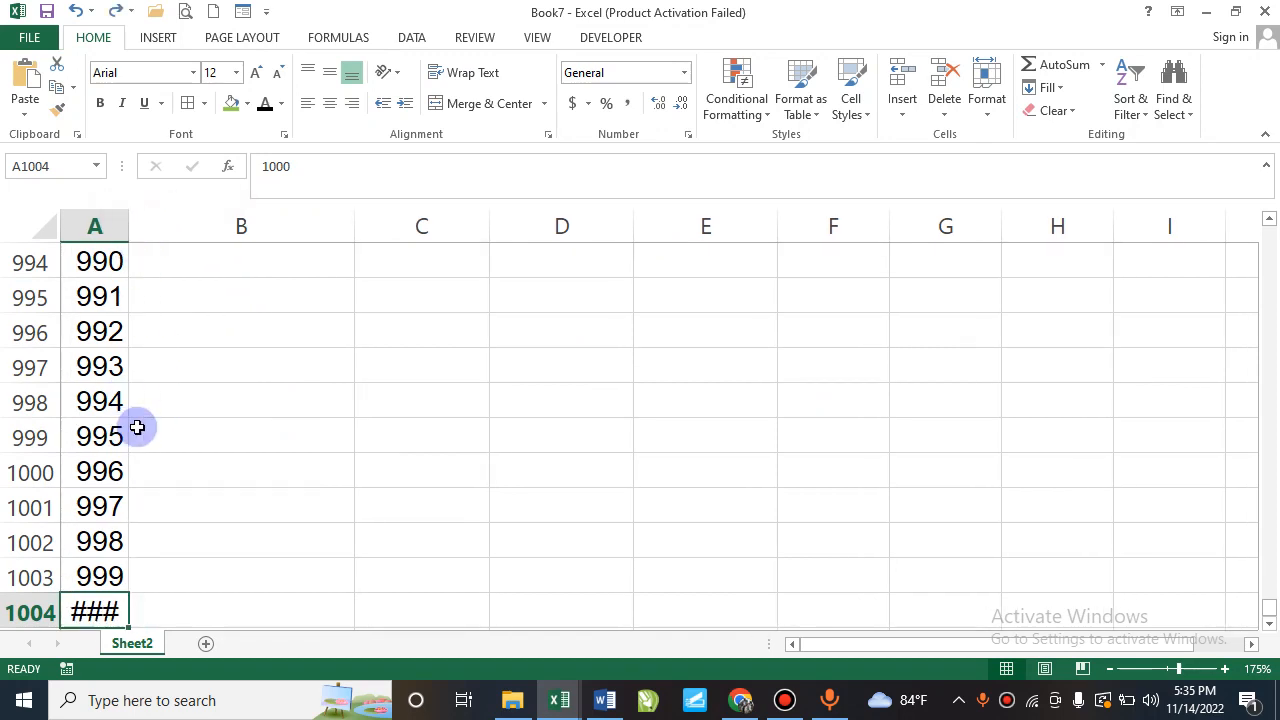
key(ctrl+z)
key(ctrl+Up)
scroll(137, 427, up, 1)
scroll(137, 427, up, 1)
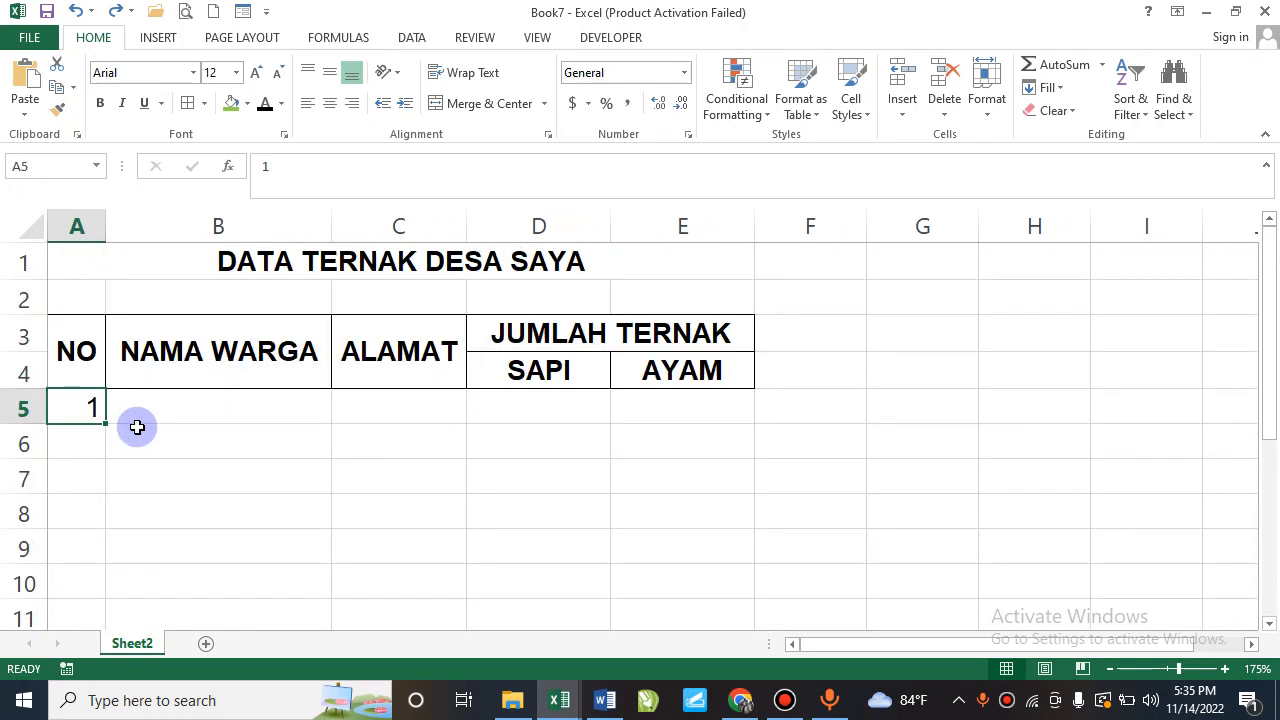
Fill a linear series down column A from A5 with step value 1 and stop value 10.
click(1046, 87)
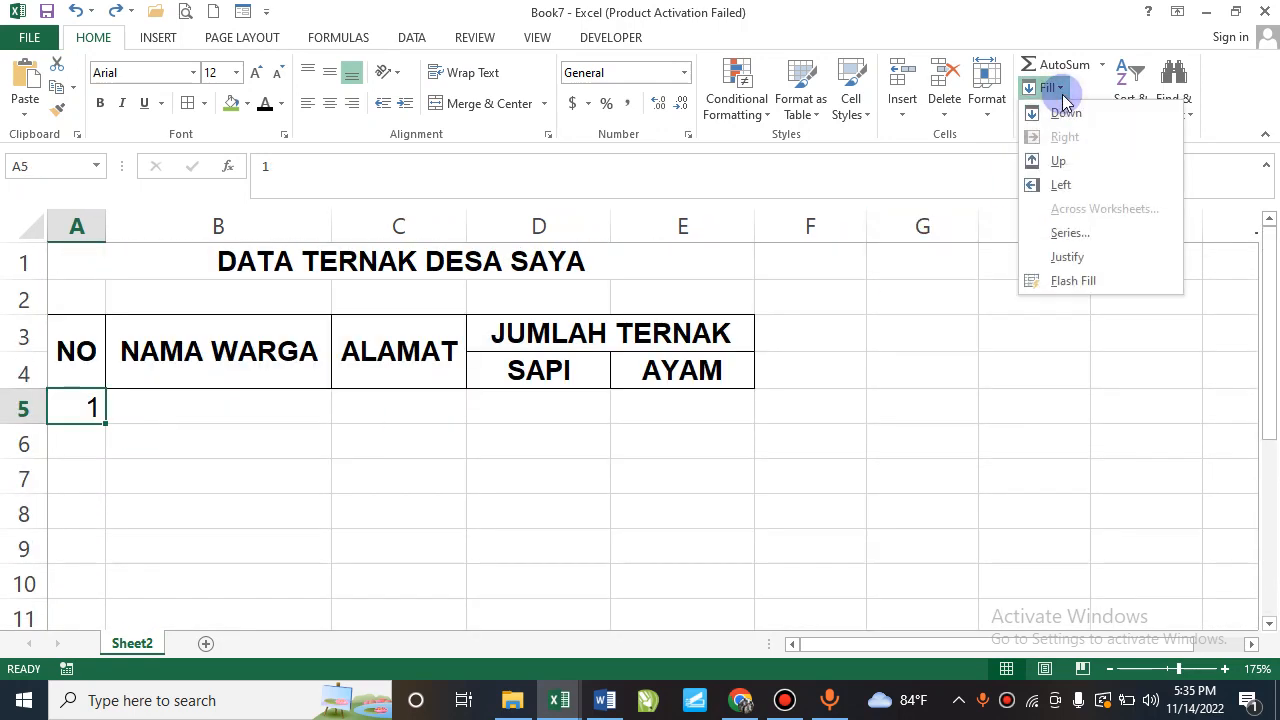
click(1069, 232)
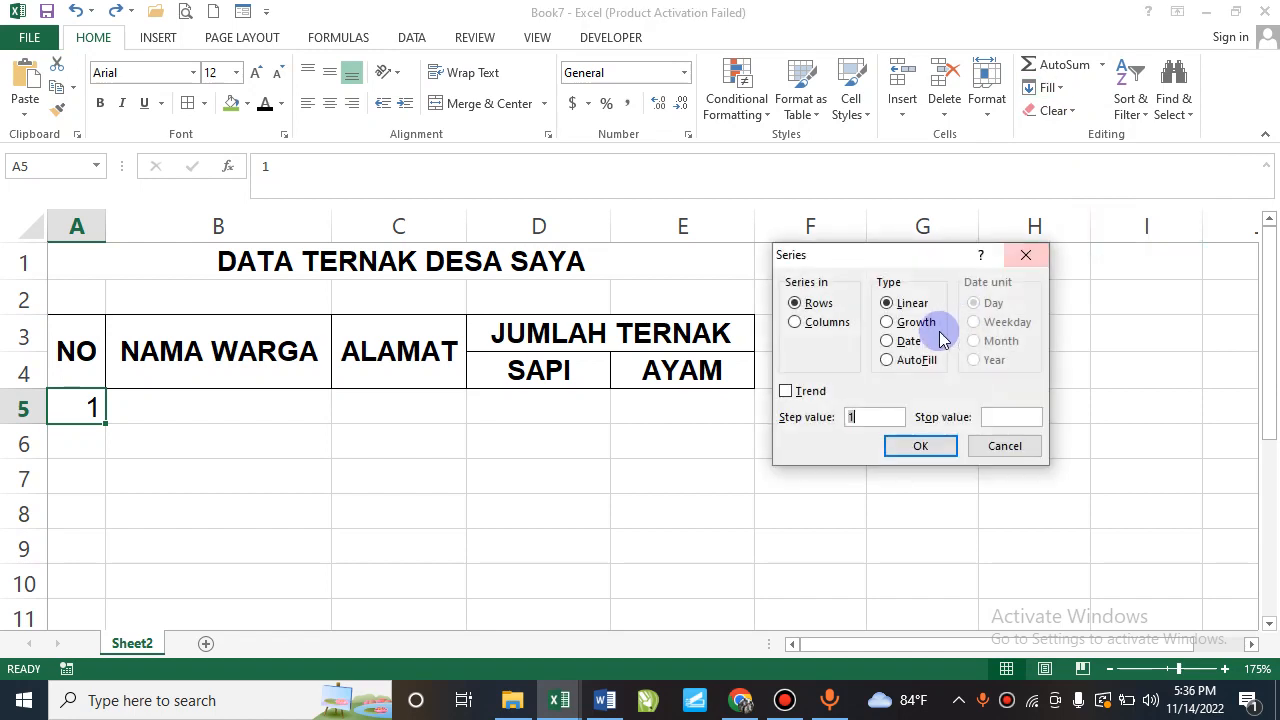
click(826, 322)
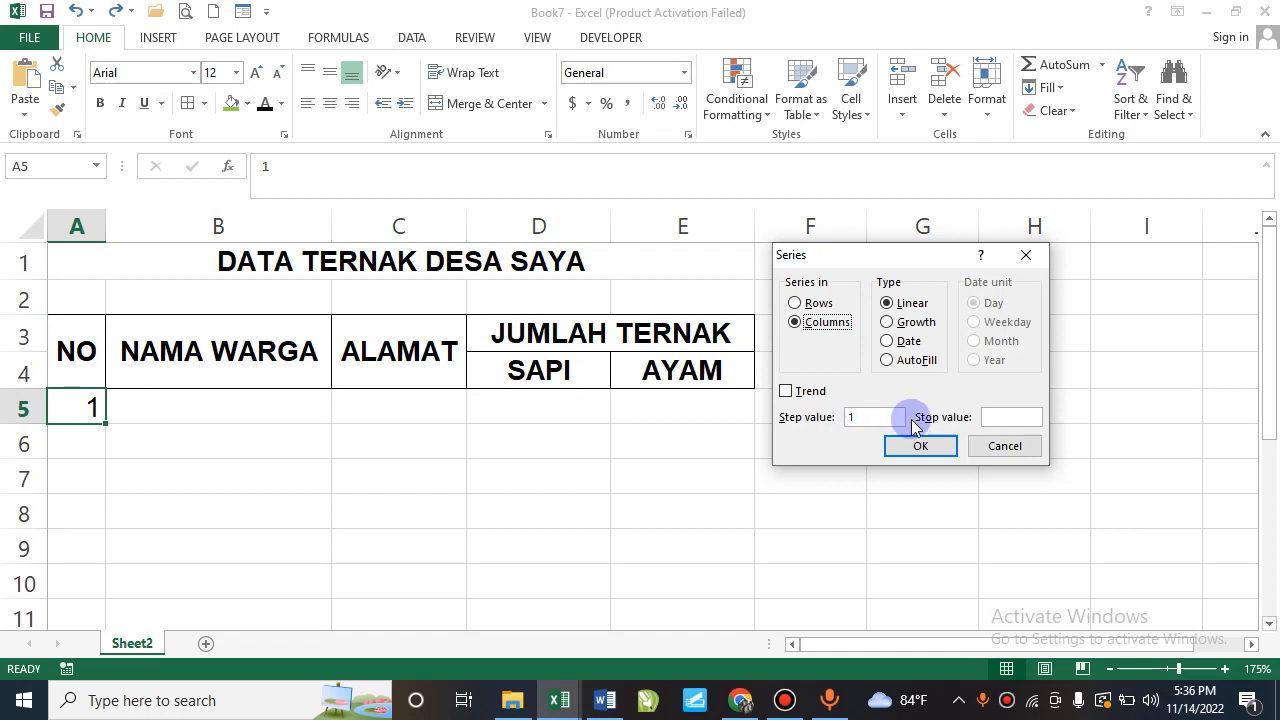
click(1002, 417)
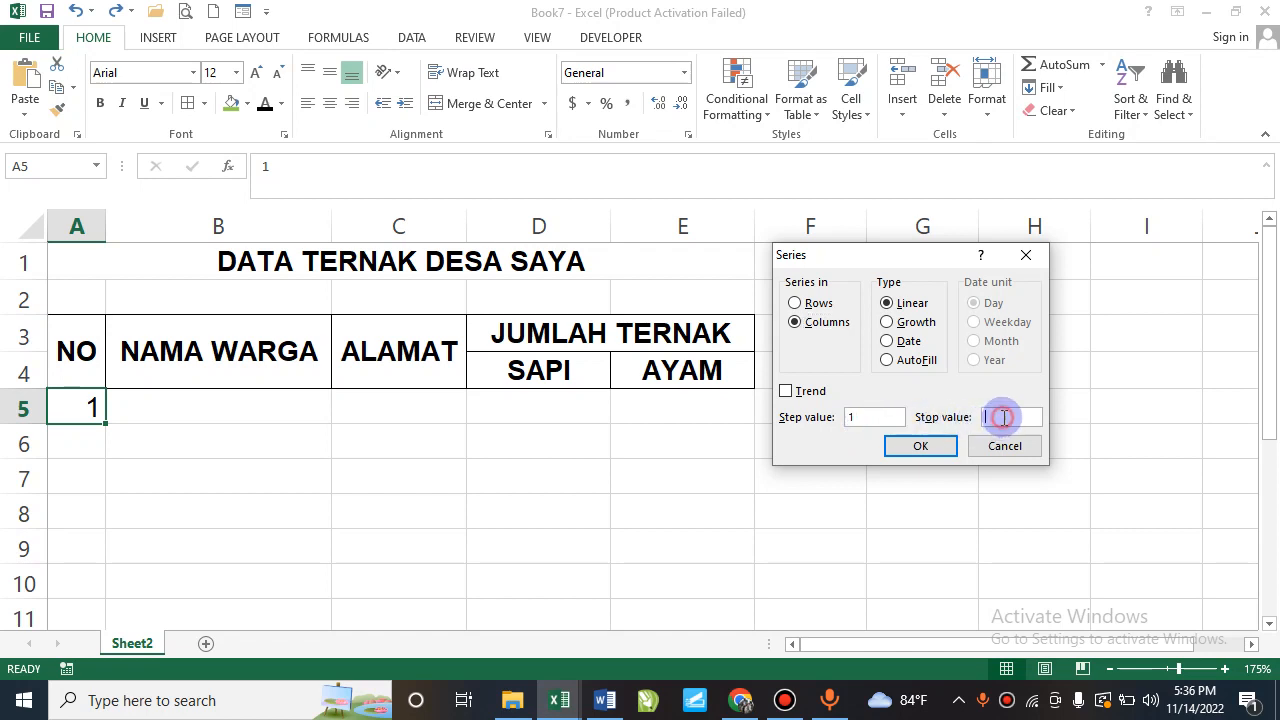
text(10)
click(916, 446)
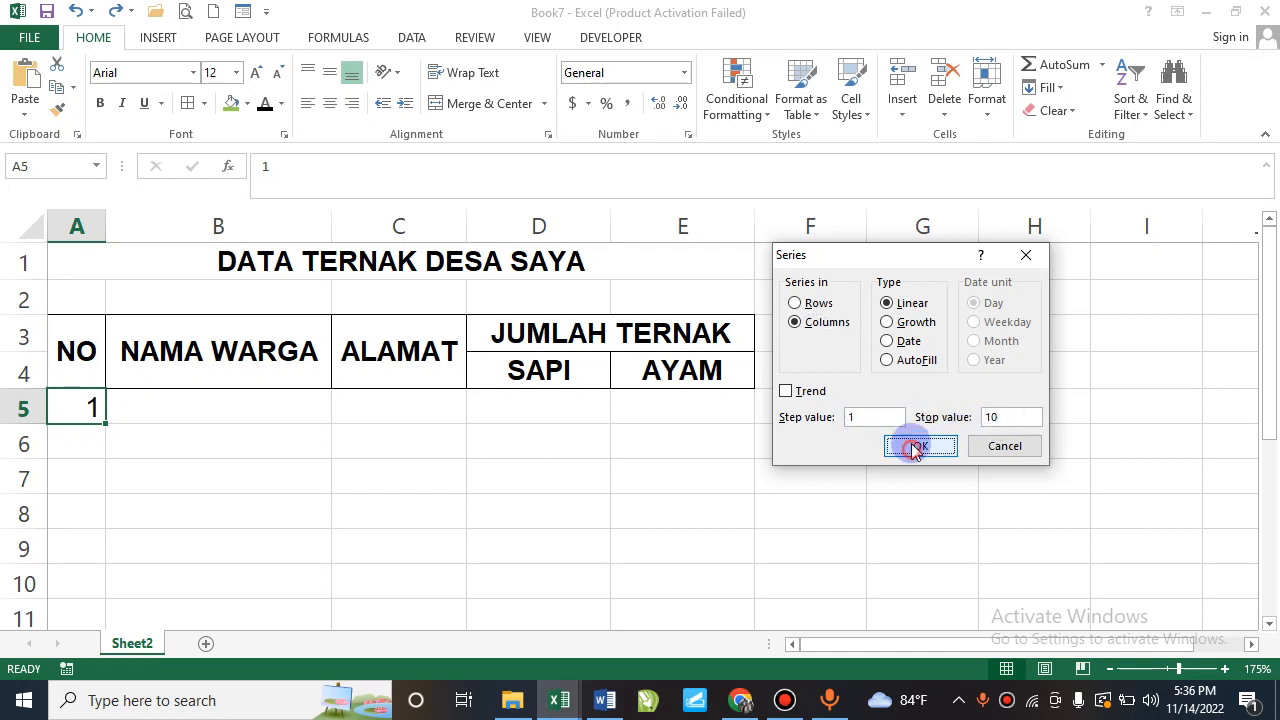
Center the row numbers in A5:A14 horizontally.
scroll(543, 437, down, 1)
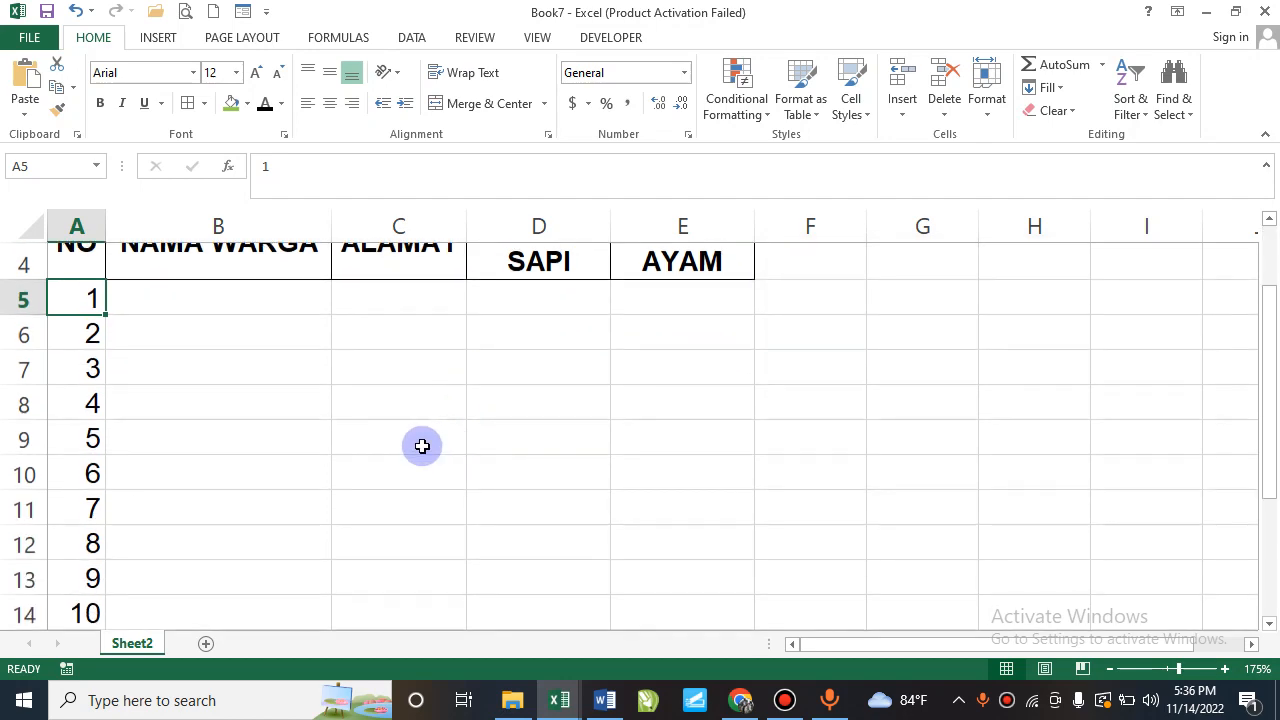
key(ctrl+shift+Down)
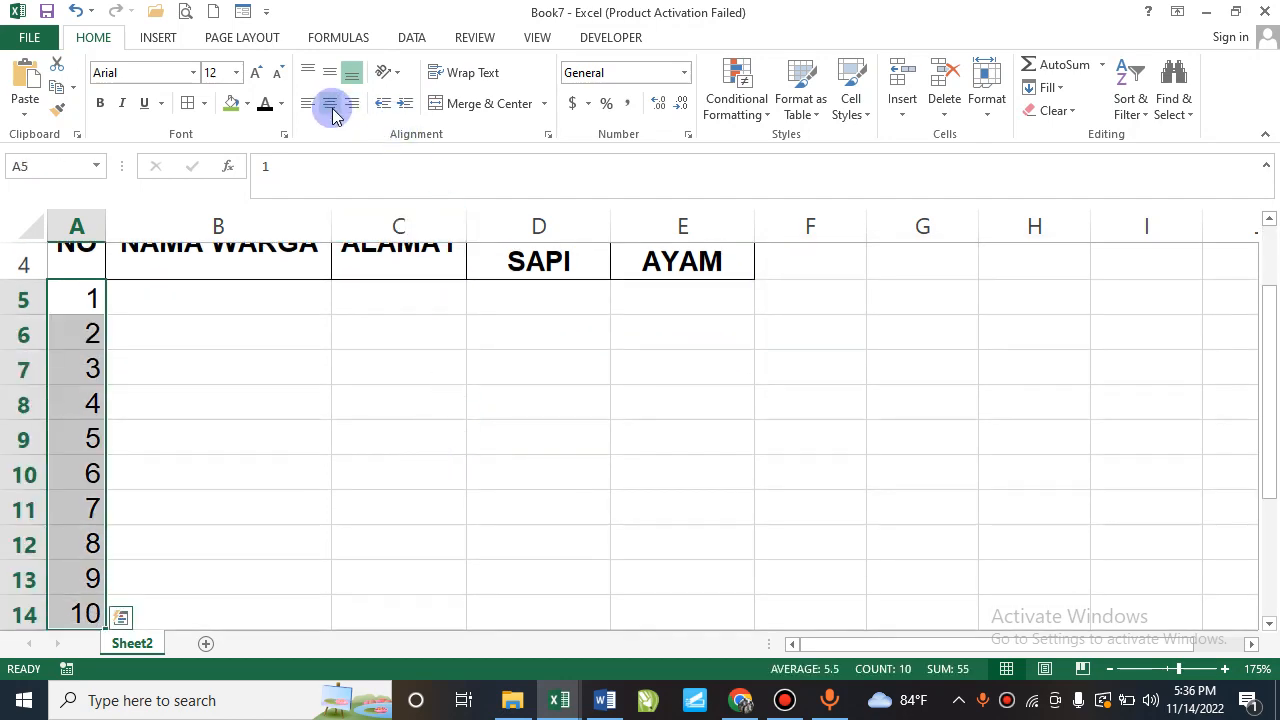
click(330, 104)
Apply all borders to the table body A5:E14 and center the cells C5:E14 horizontally.
ctrl+scroll(297, 364, down, 2)
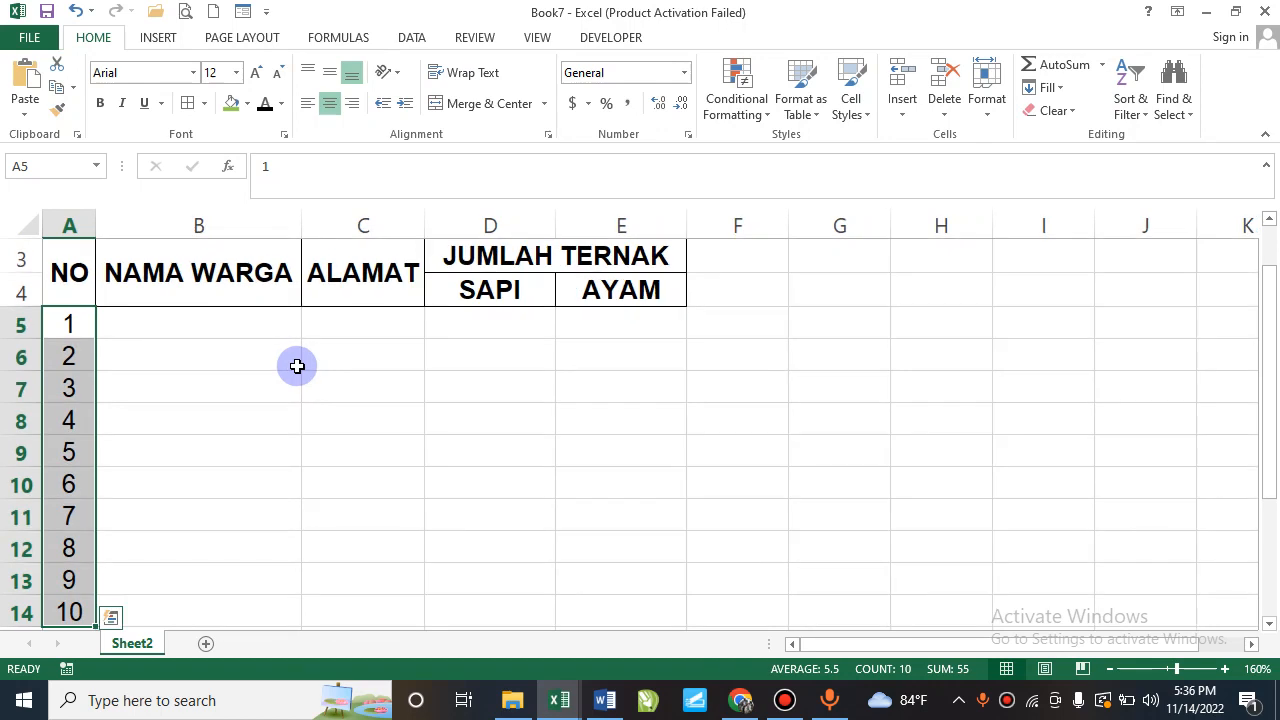
drag(160, 349, 556, 598)
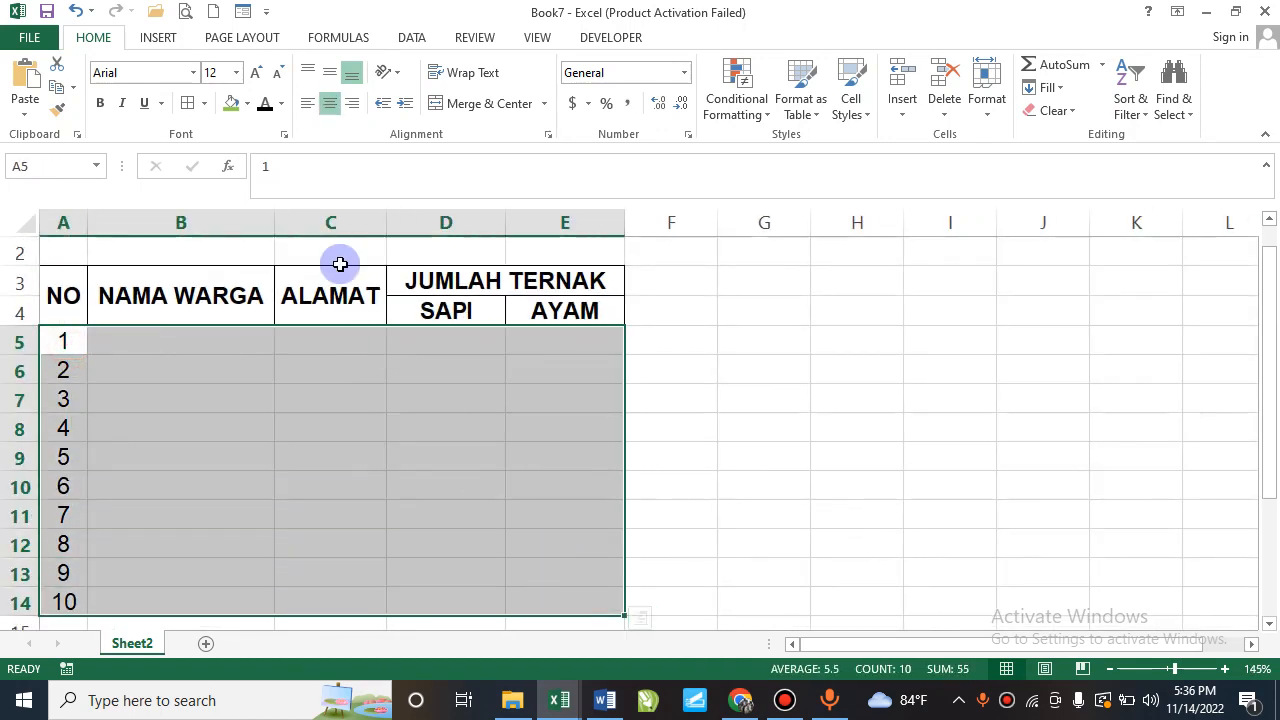
click(188, 104)
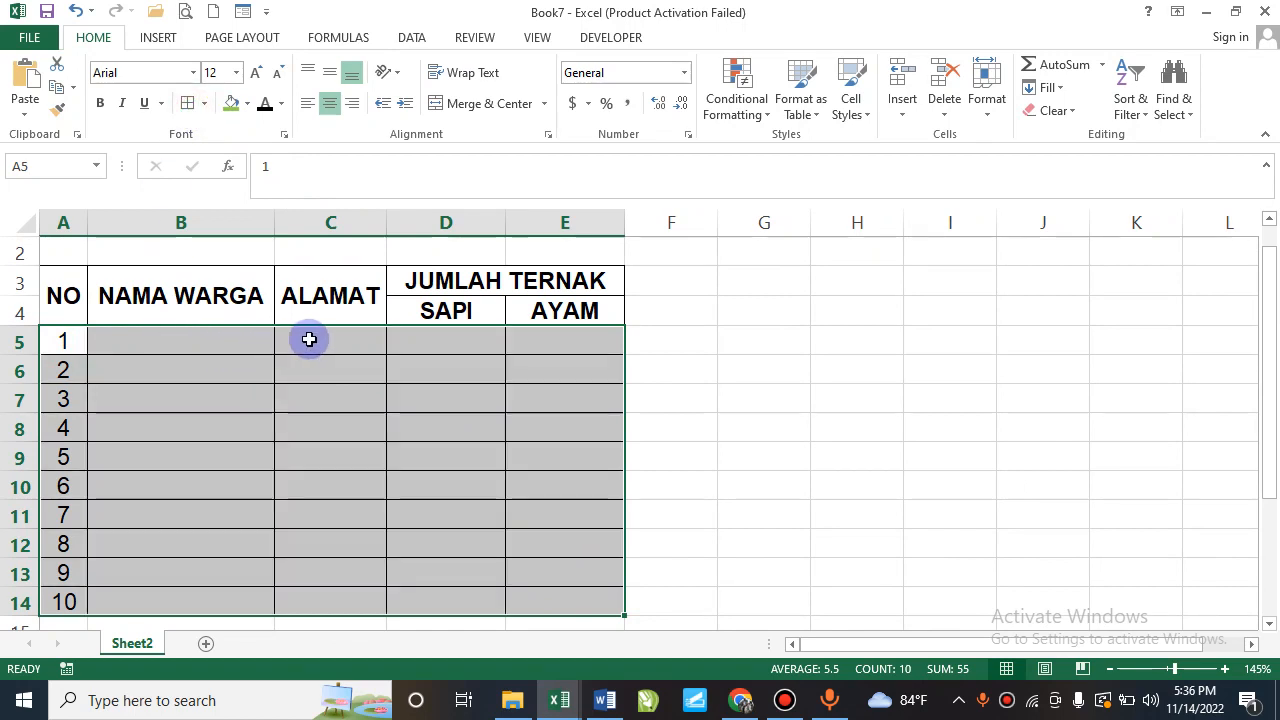
click(313, 338)
drag(313, 338, 590, 605)
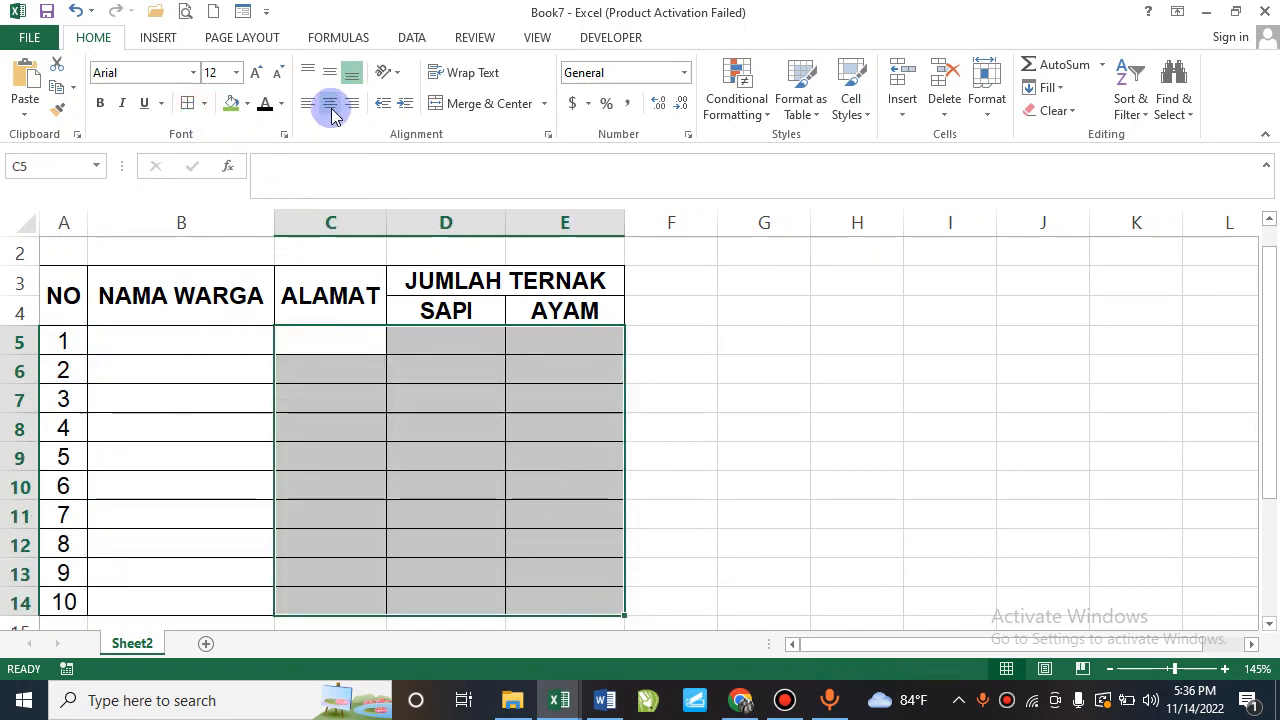
Enter the first five residents' names in B5:B9 under NAMA WARGA.
click(191, 353)
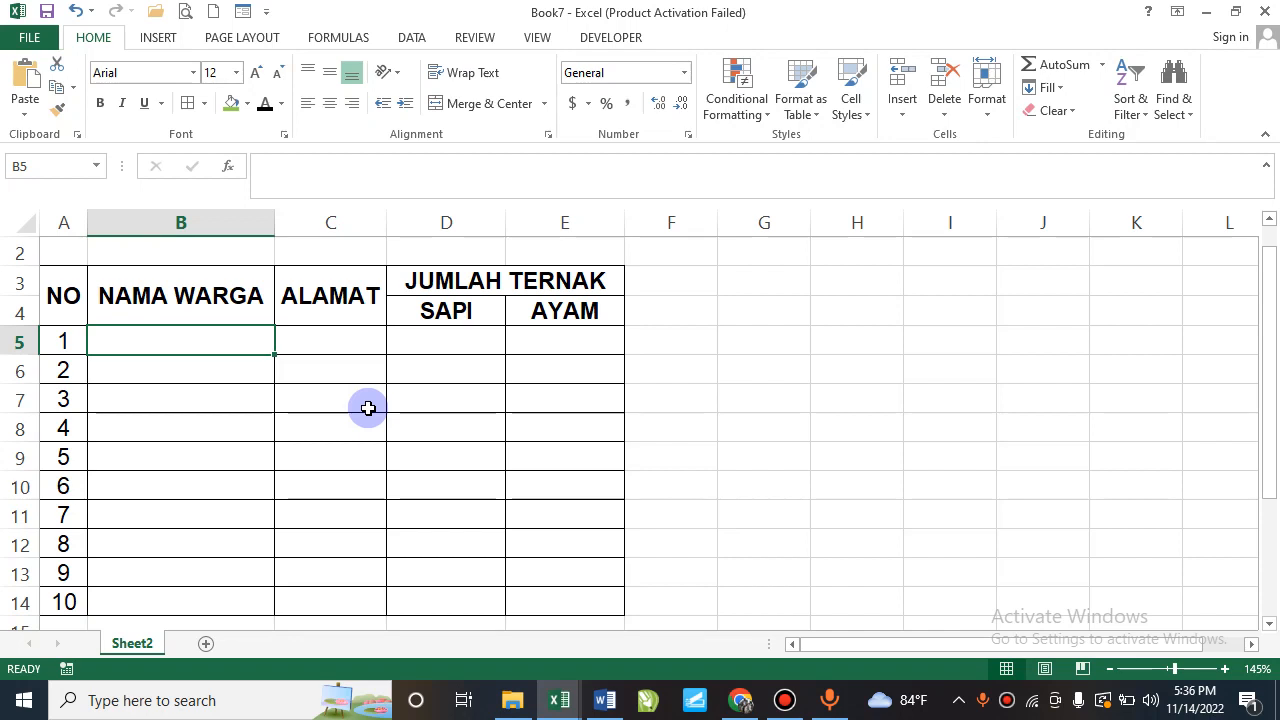
text(YANTO)
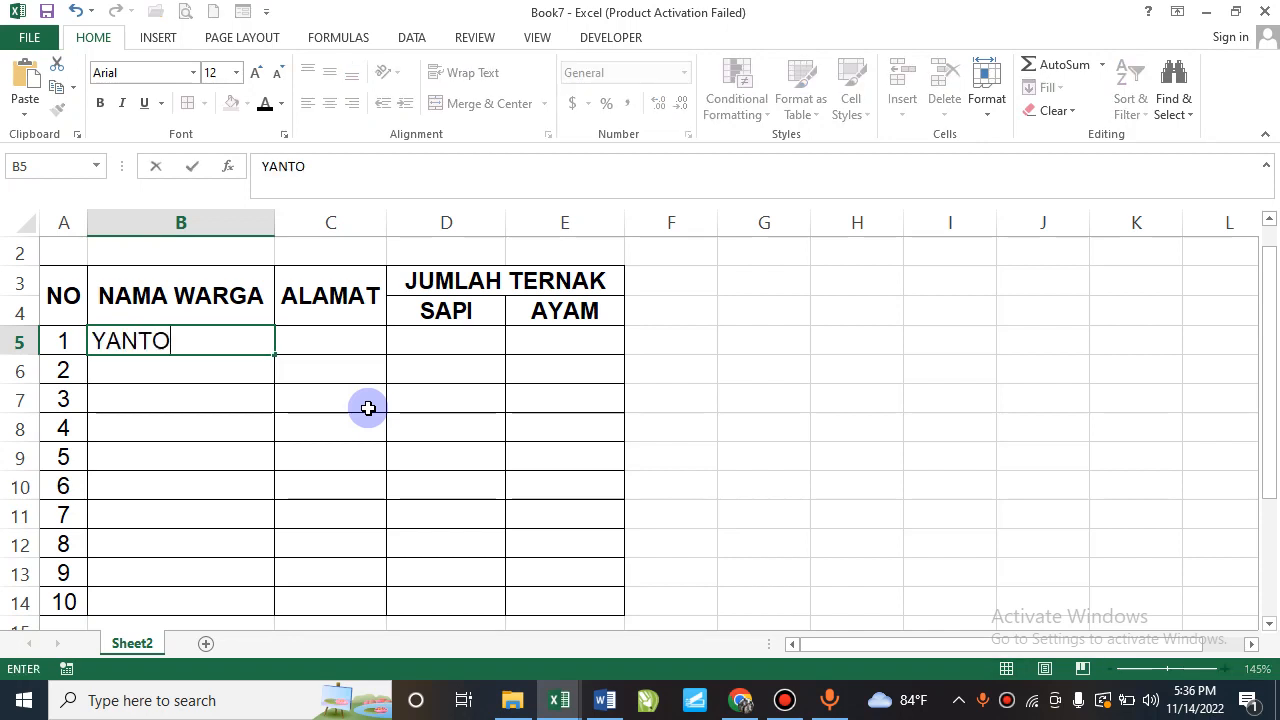
key(Return)
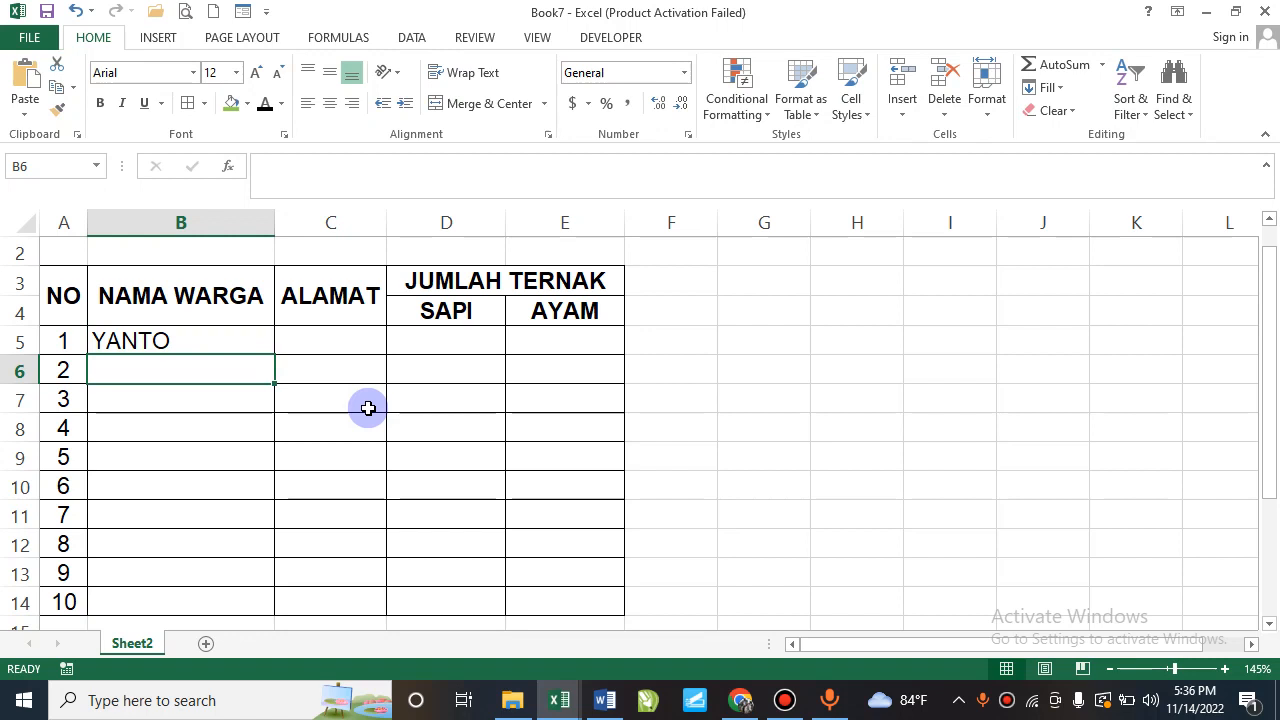
text(WARNO)
key(Return)
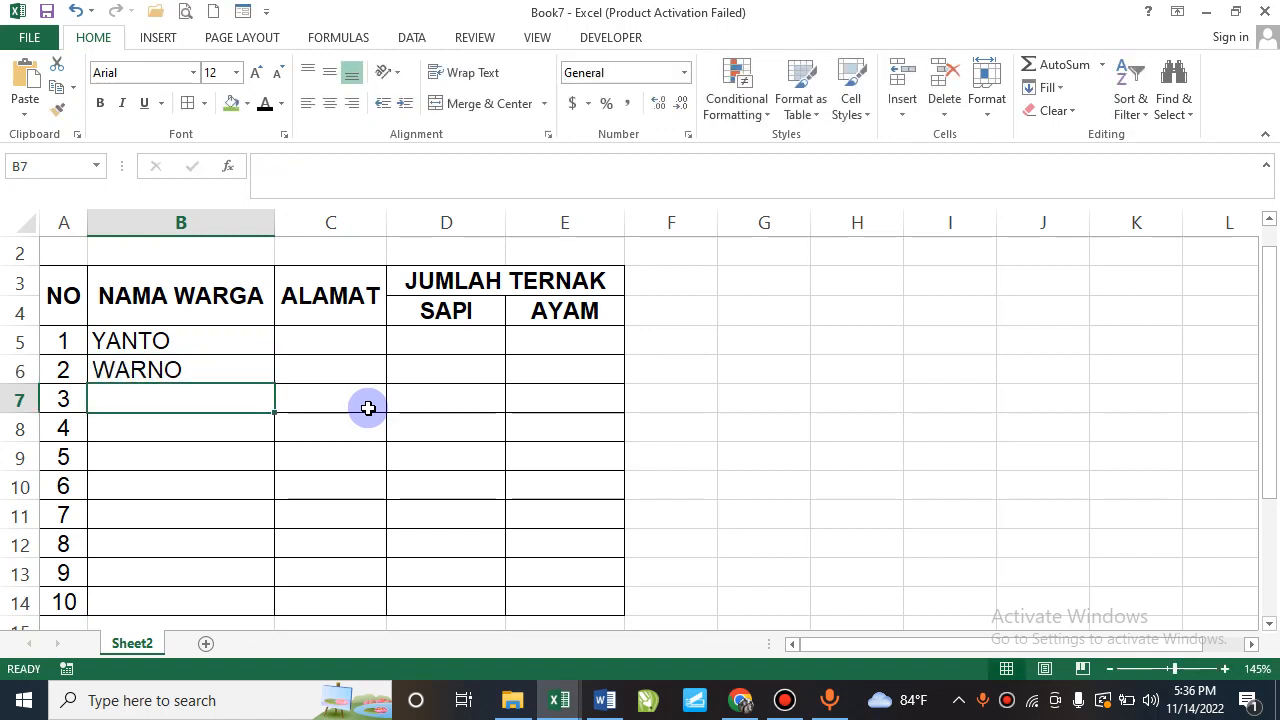
text(HARTONO)
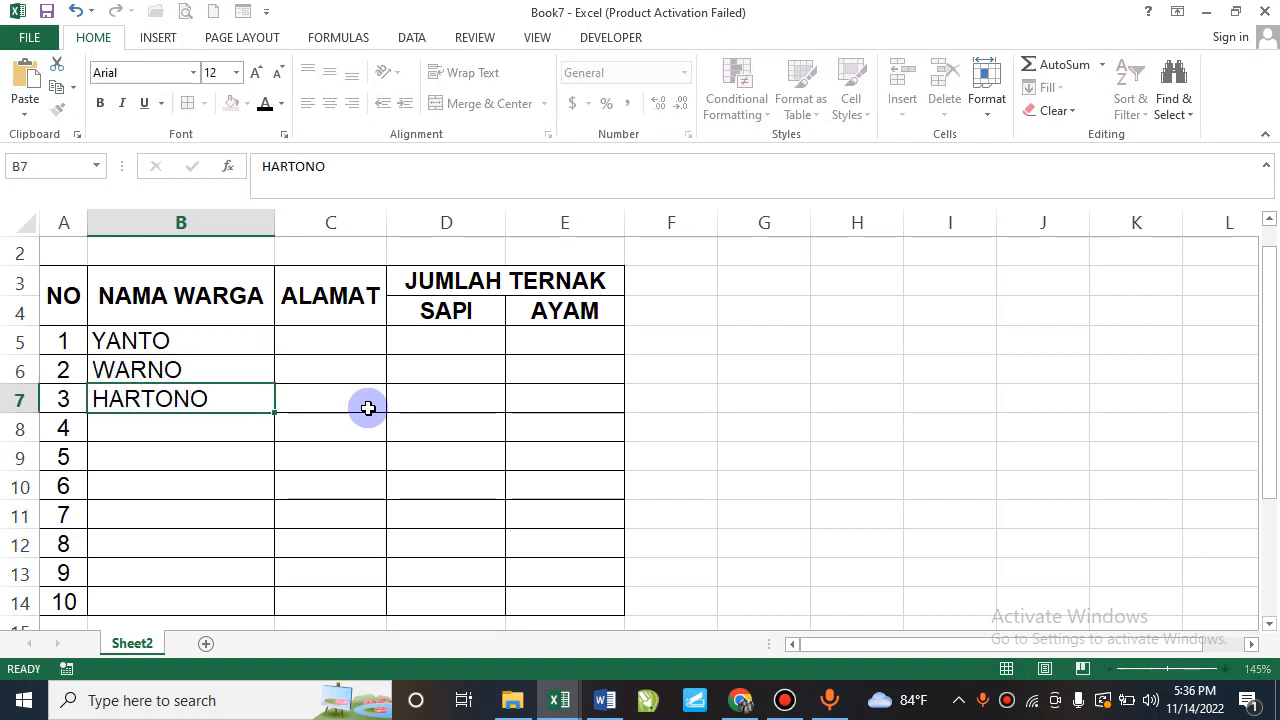
key(Return)
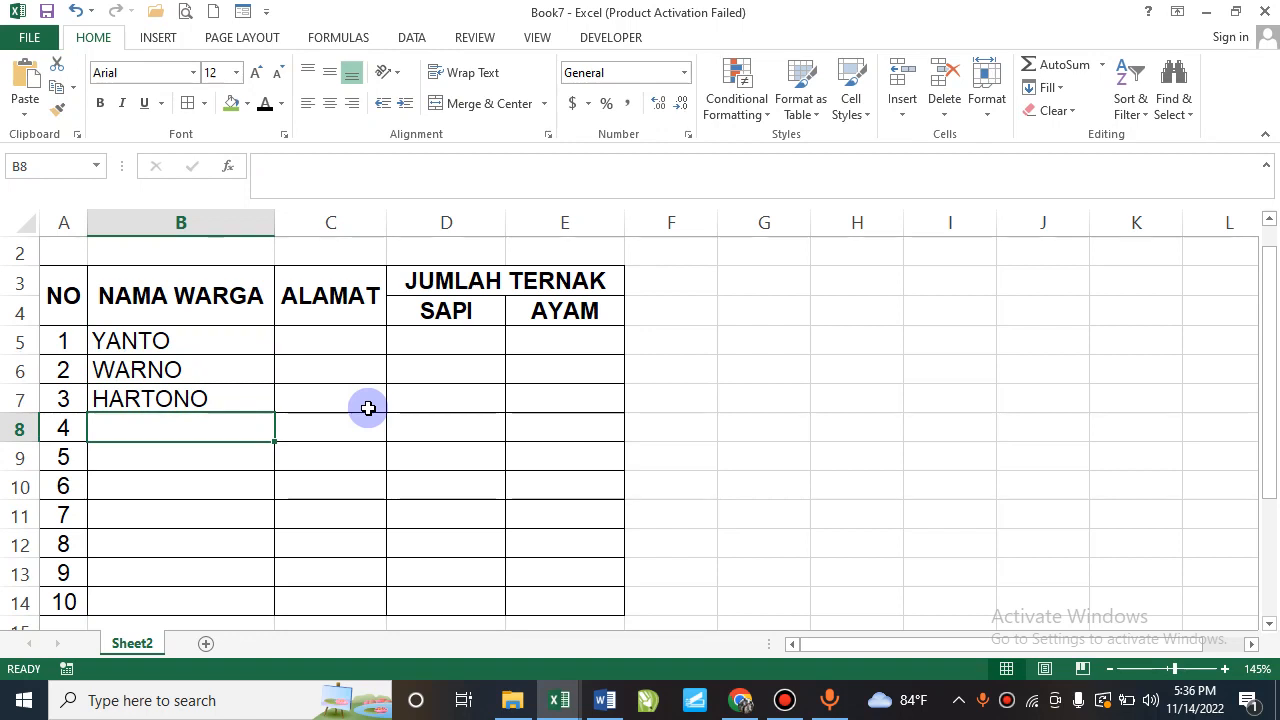
text(SUKIRNO)
key(Return)
text(SABA)
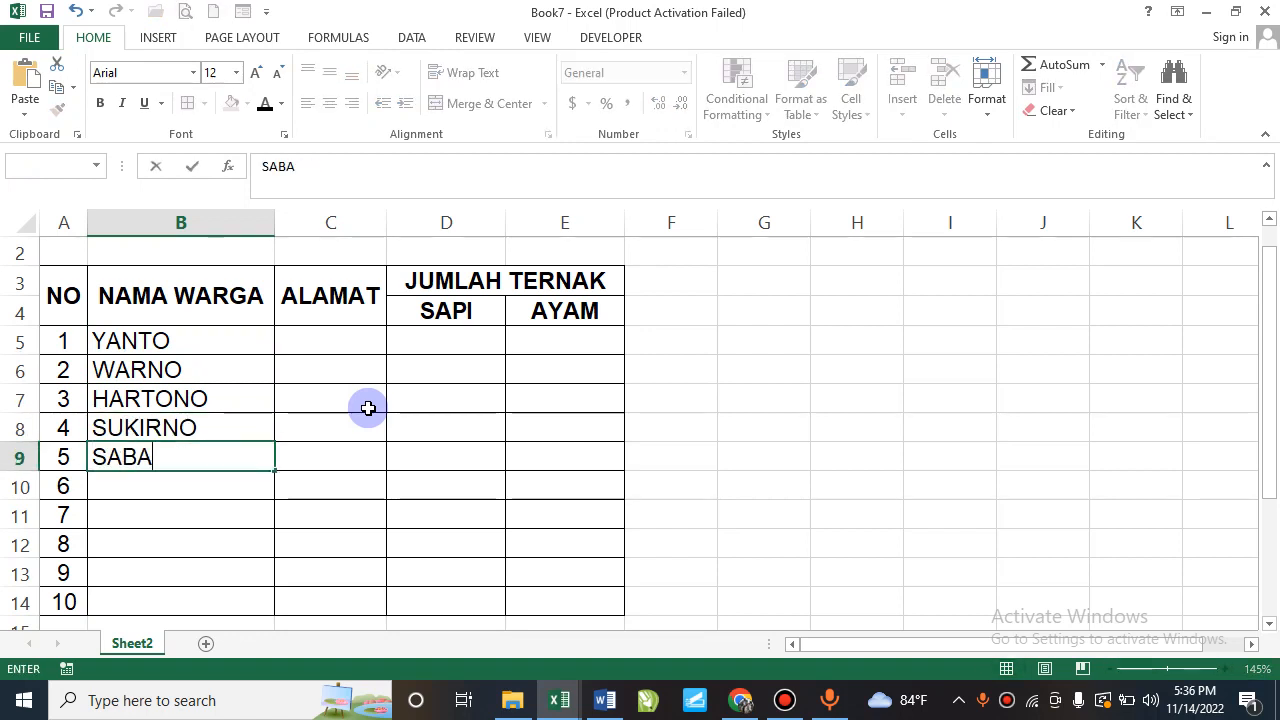
text(RNO)
key(Return)
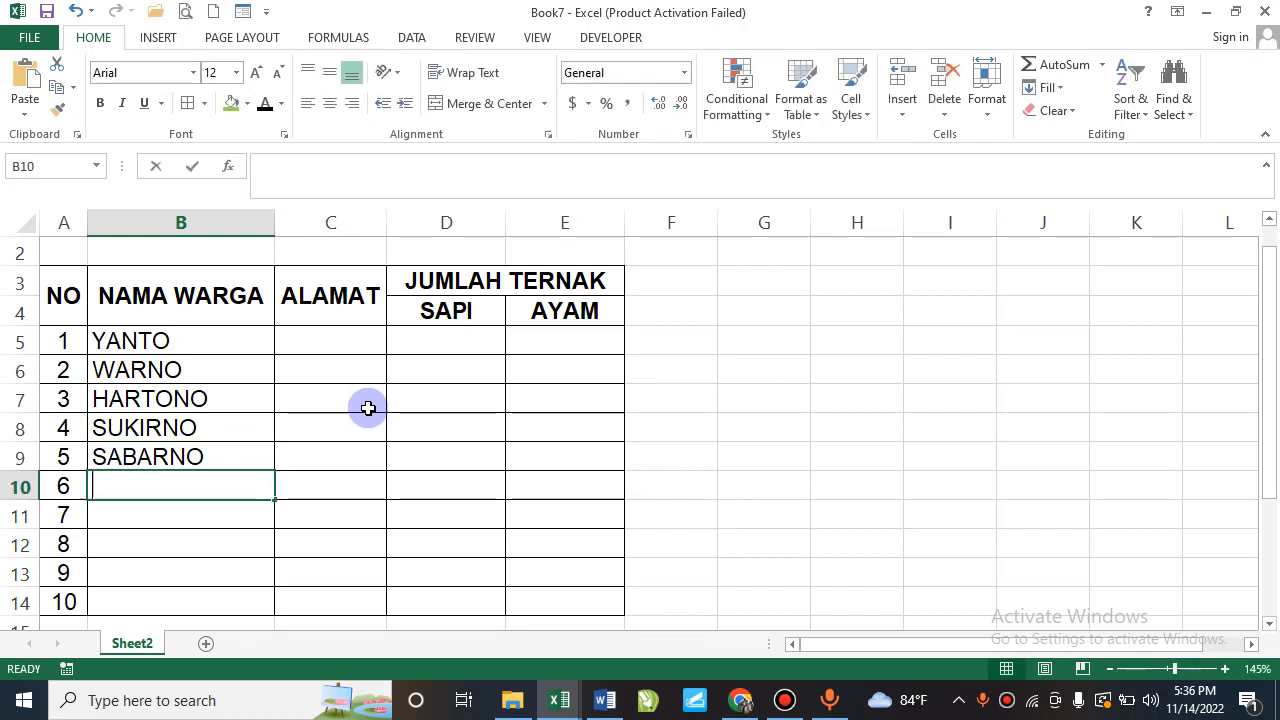
Enter the remaining five residents' names in B10:B14 to complete the NAMA WARGA column.
text(SLAMET)
key(Return)
text(LAM)
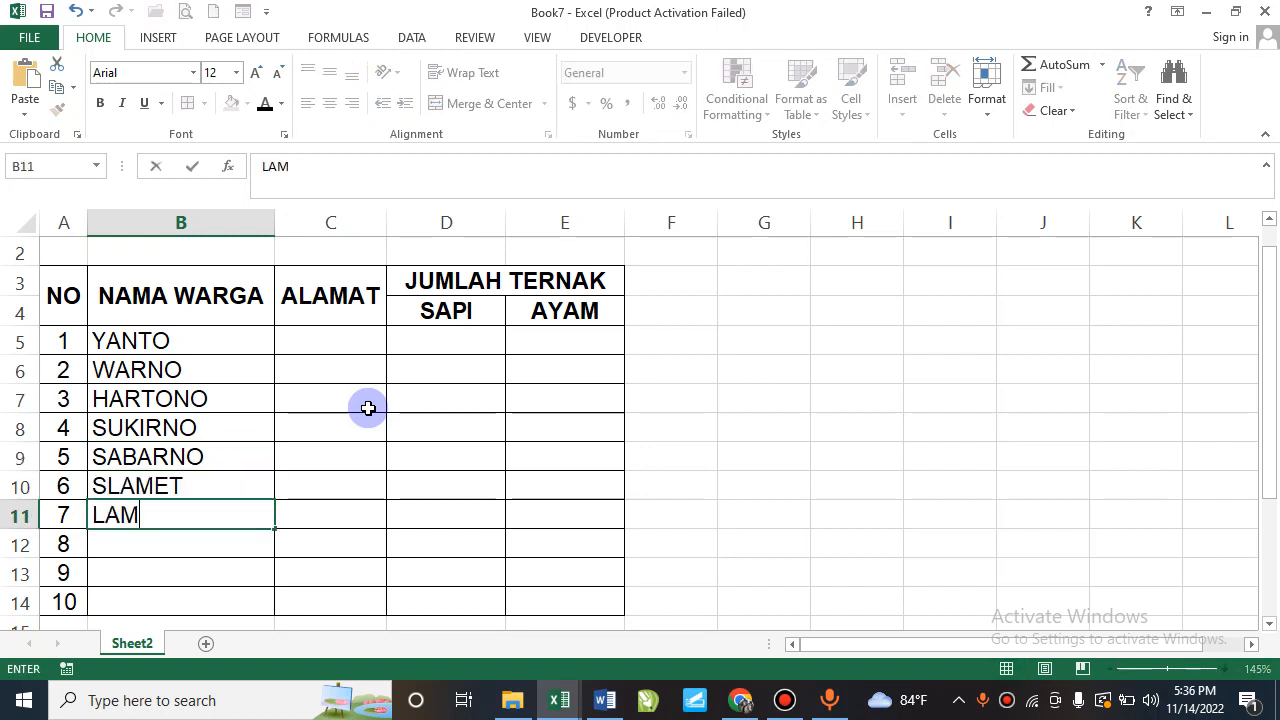
text(IJO)
key(Return)
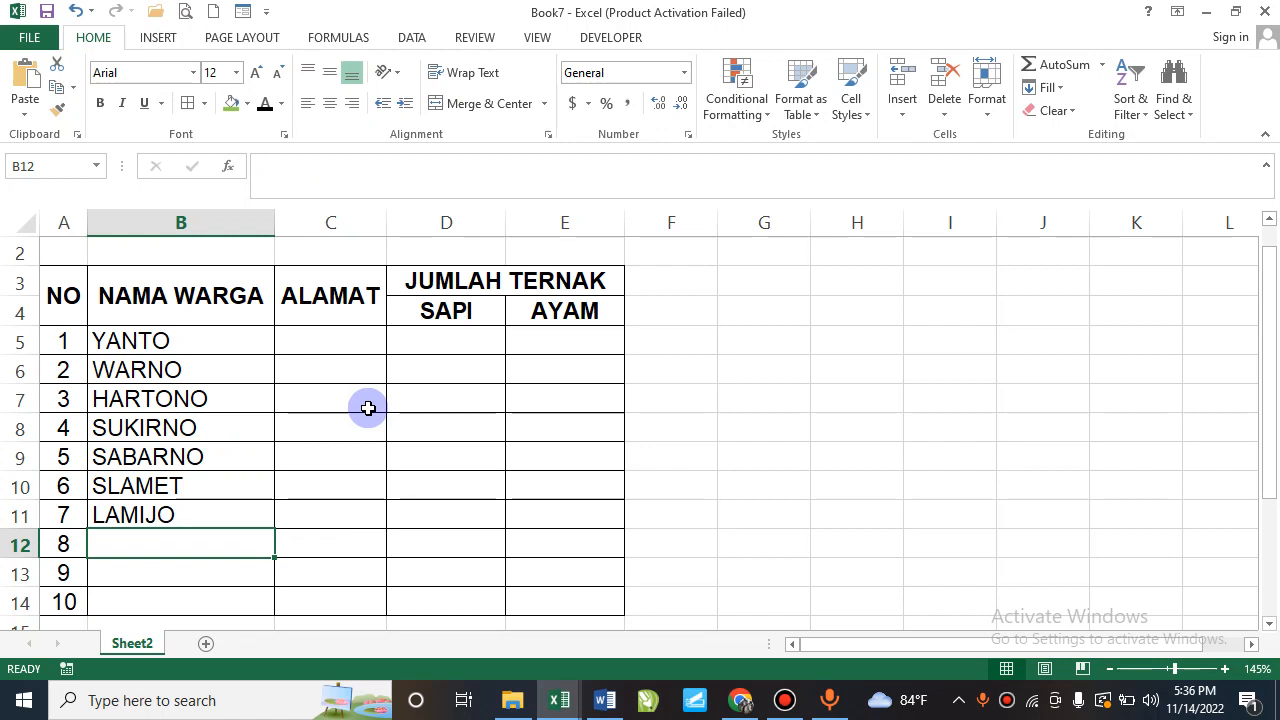
text(AGUS)
key(Return)
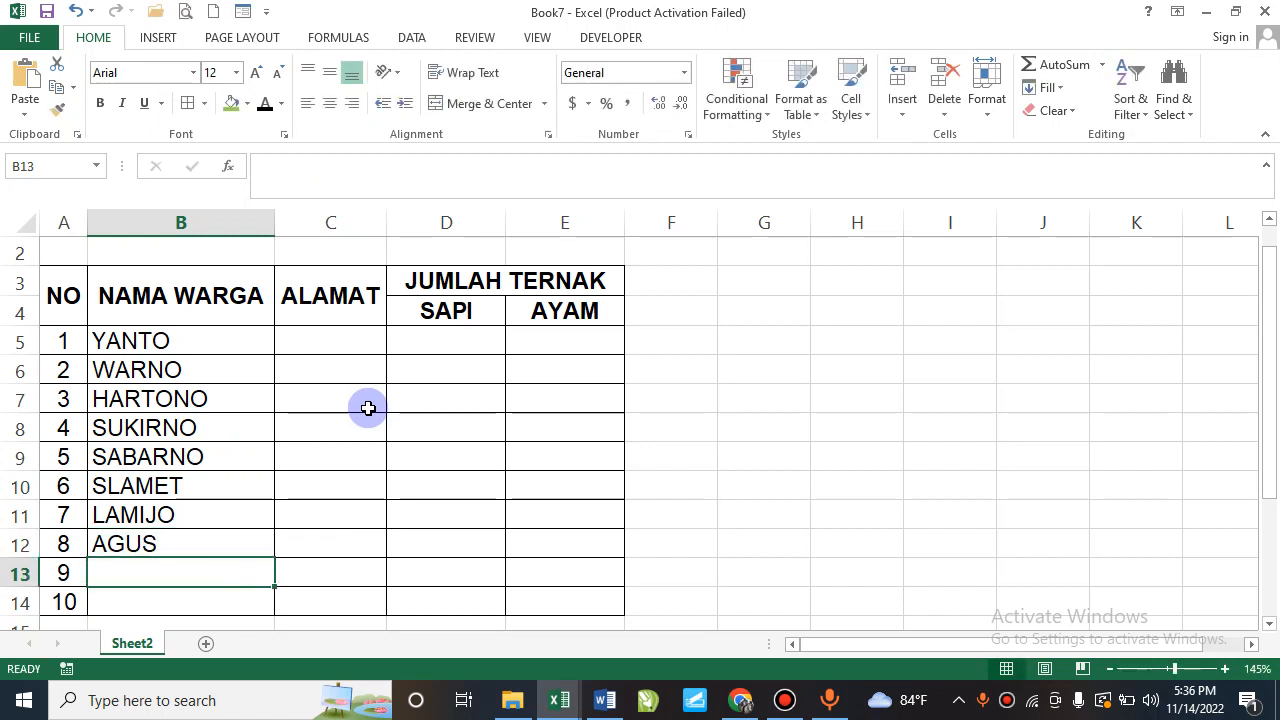
text(AMAT)
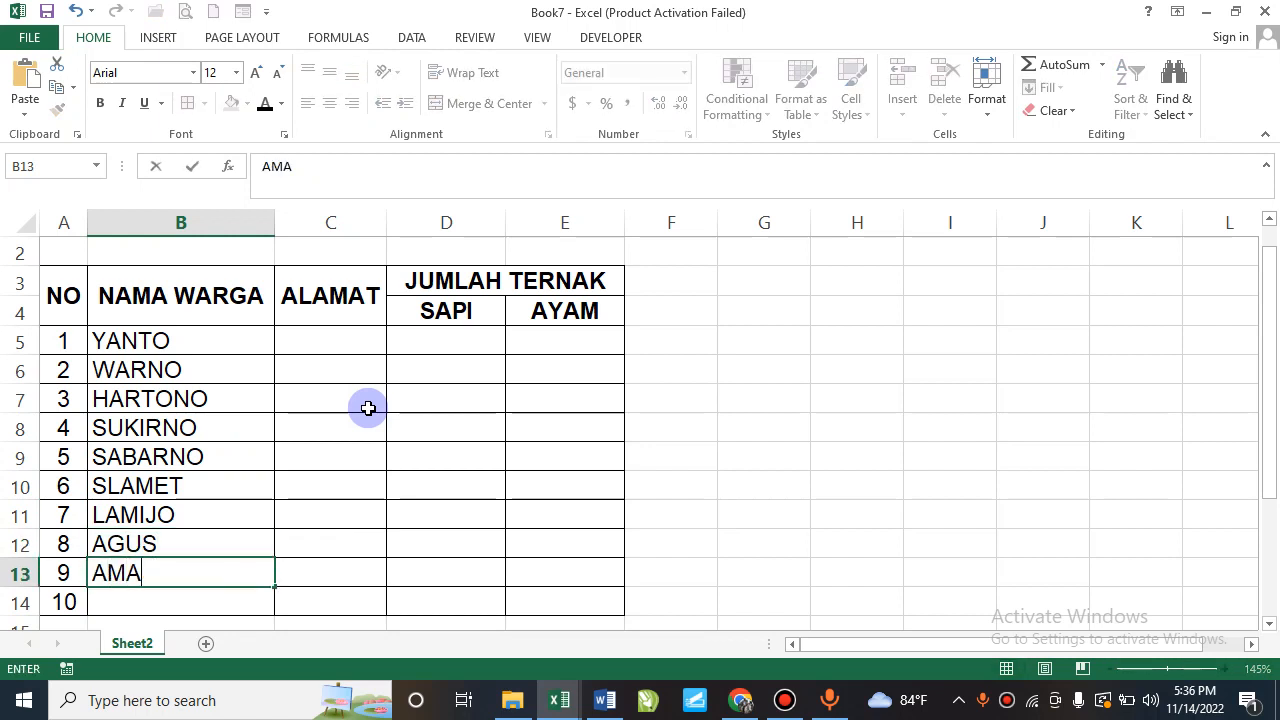
key(Return)
text(MONO)
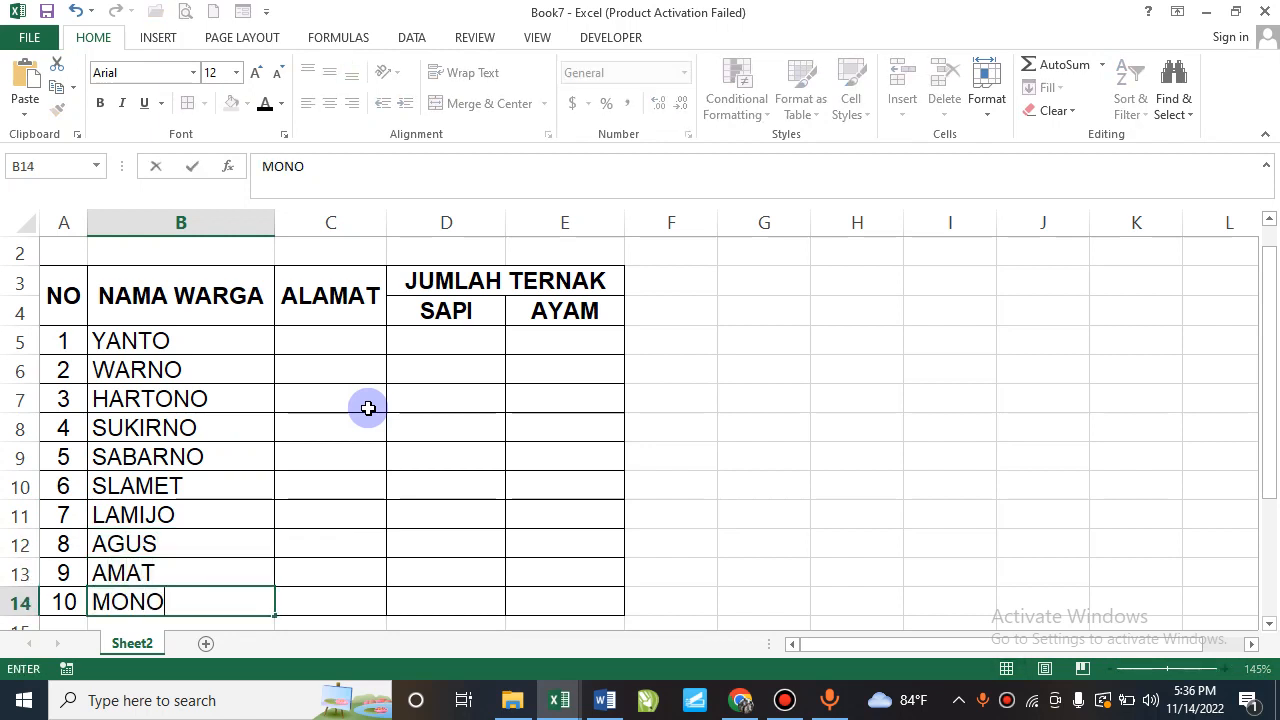
key(Return)
Fill the ALAMAT cells C5:C7 with RT. 14, RT. 13 and RT. 13.
scroll(368, 407, up, 1)
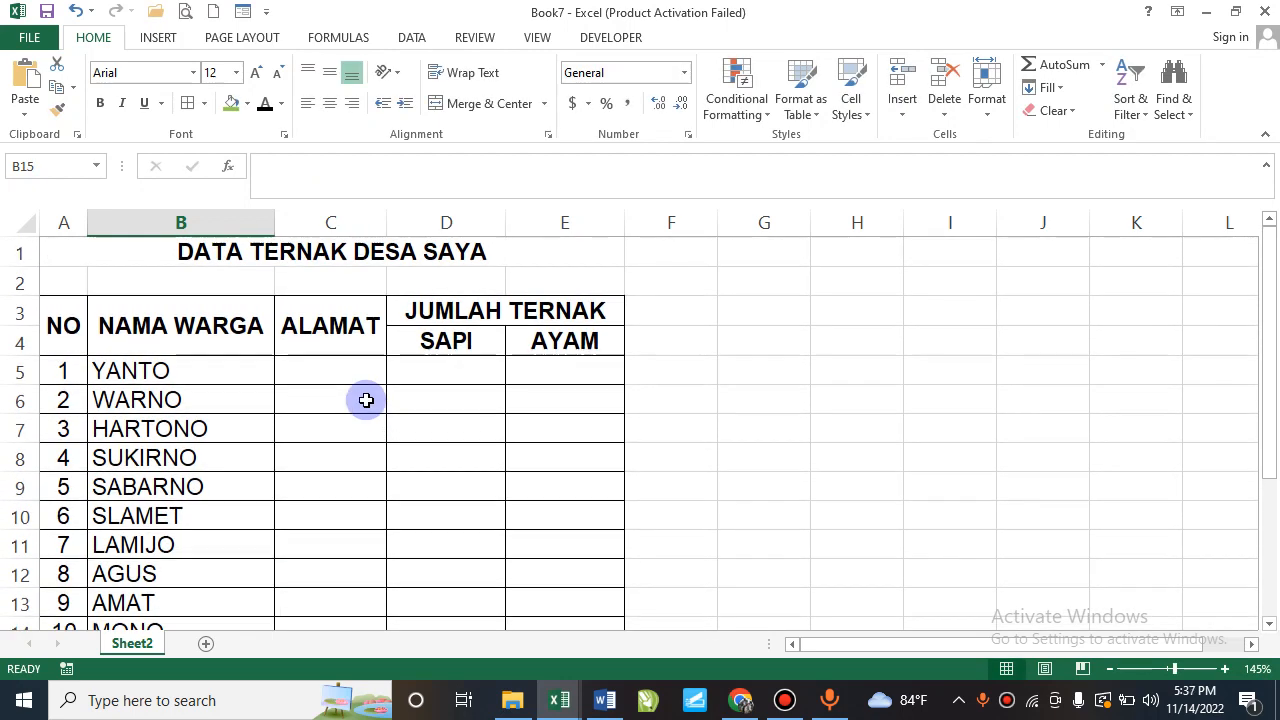
ctrl+scroll(366, 400, down, 1)
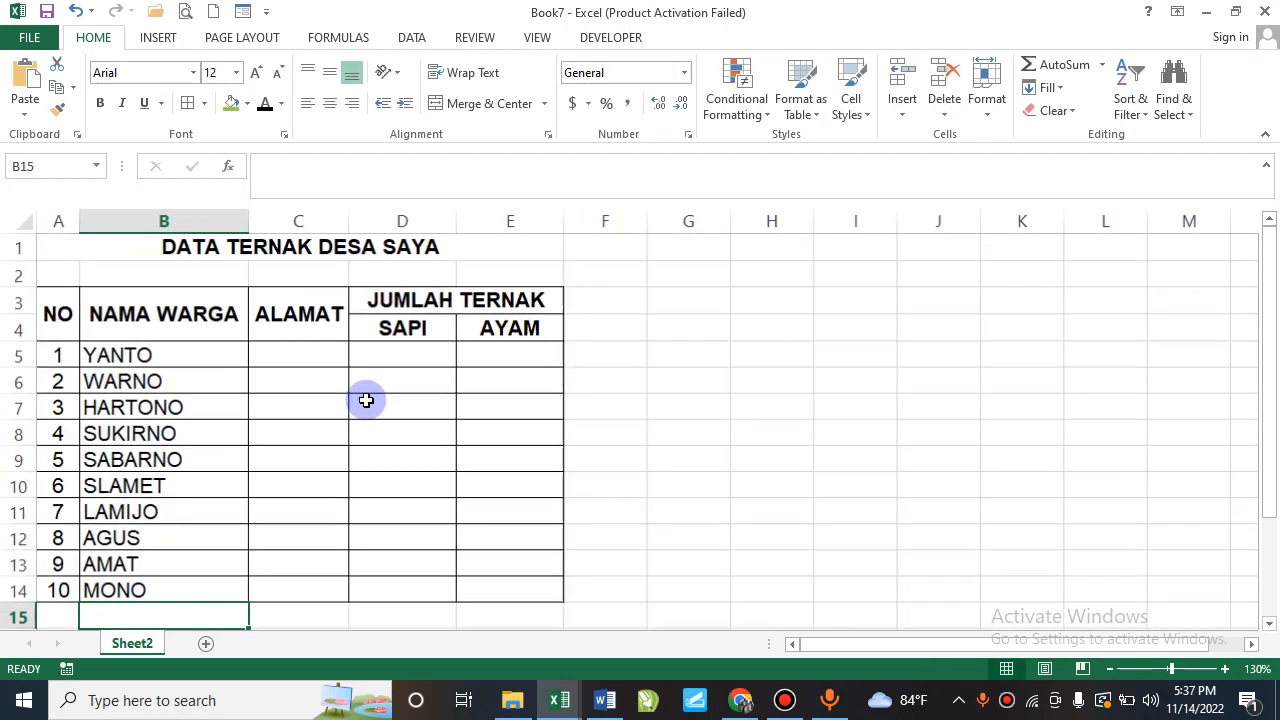
click(290, 355)
text(RT.)
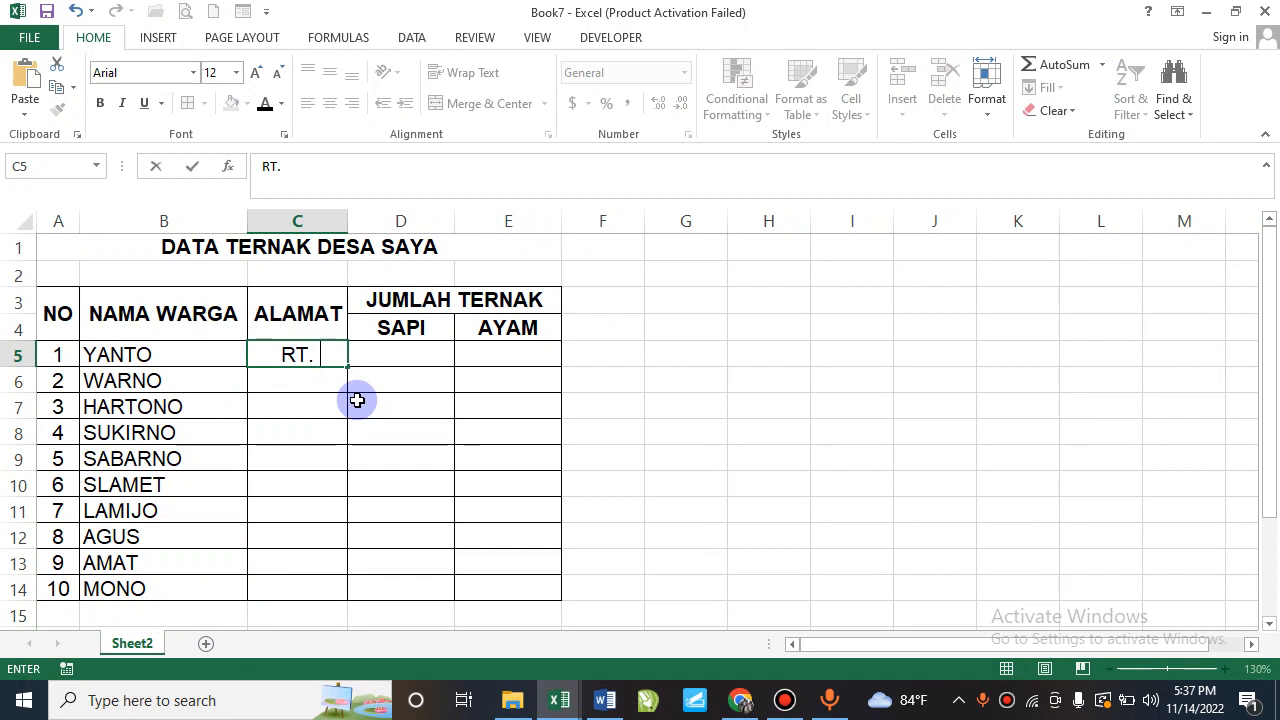
text( 14)
key(Return)
text(RT. 13)
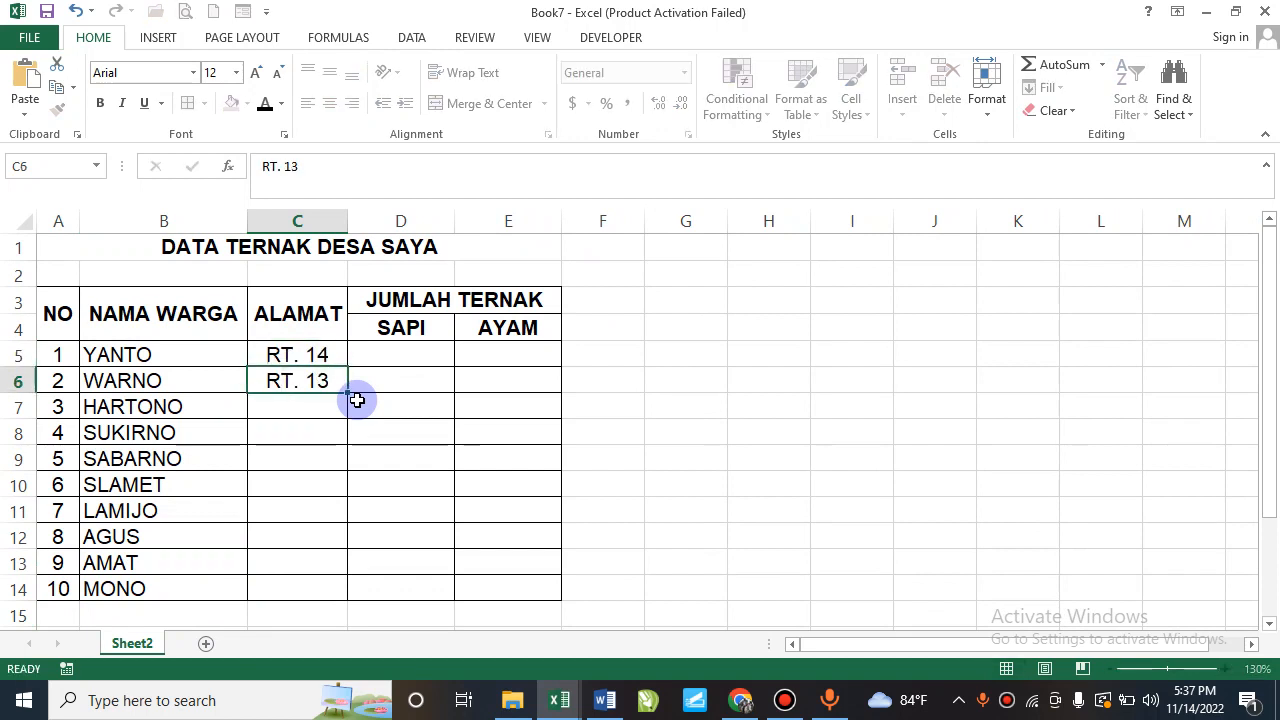
key(Return)
text(RT. 13)
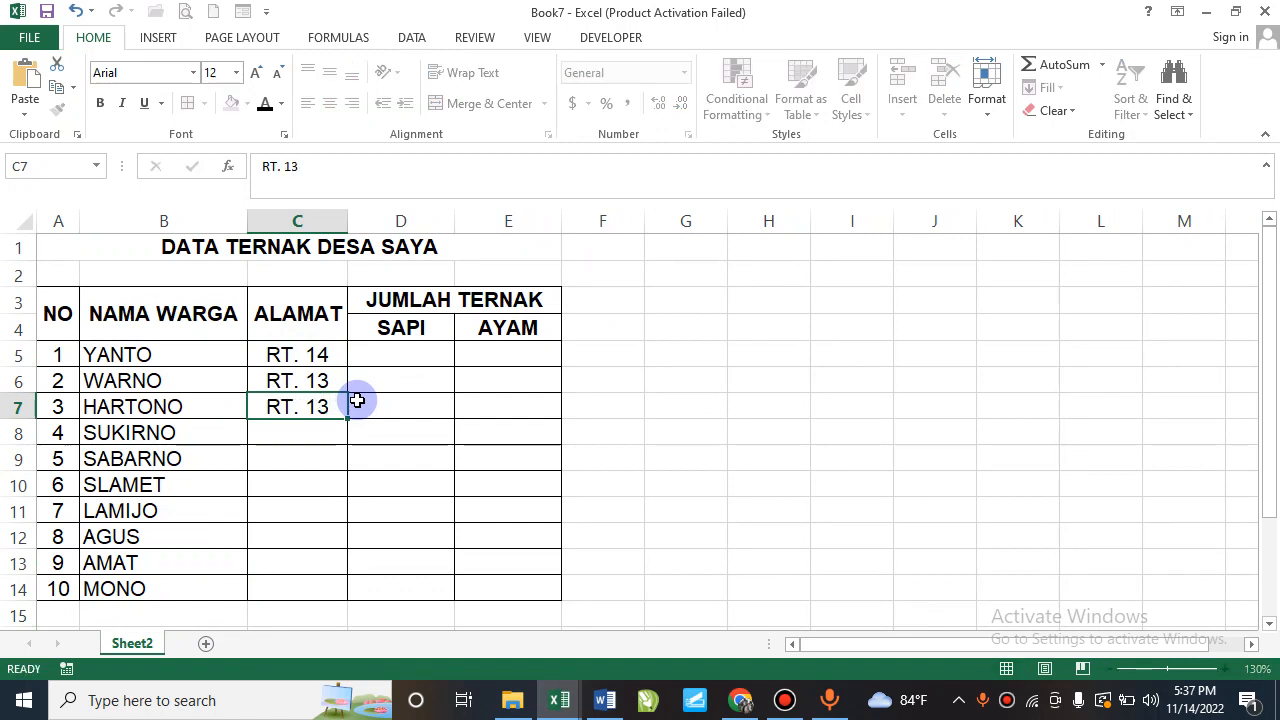
key(Return)
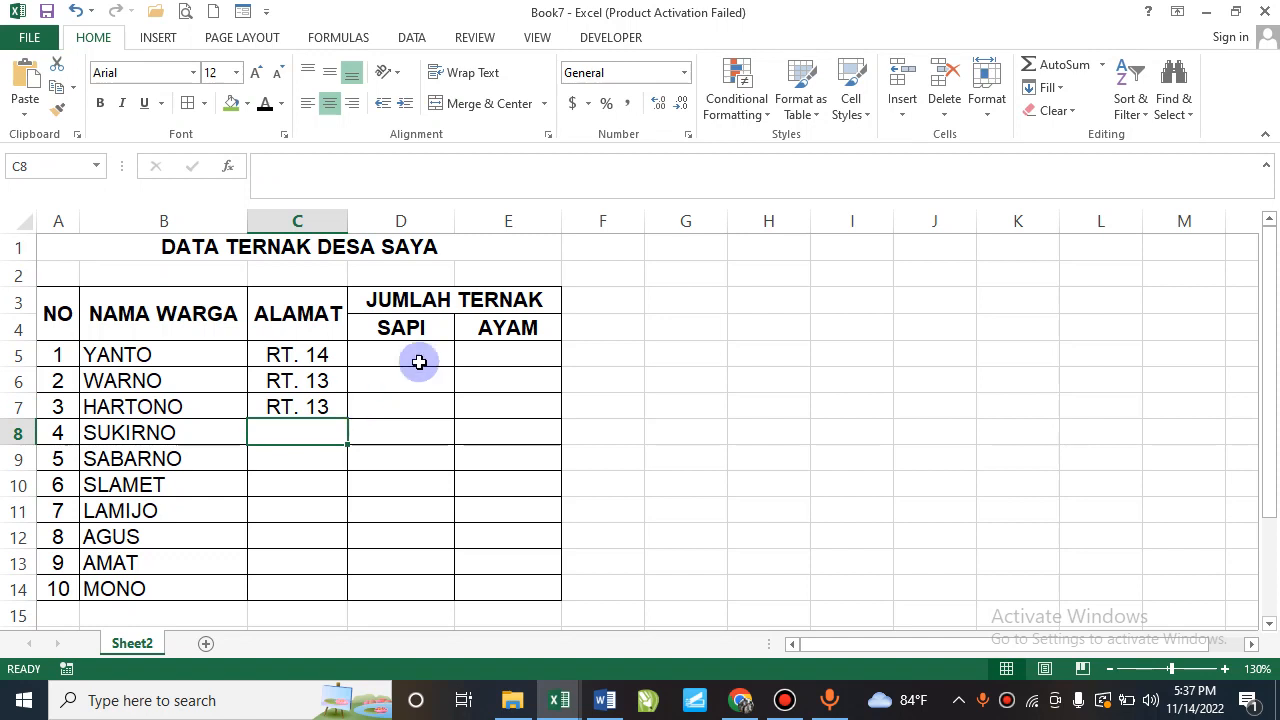
Fill the ALAMAT cells C8:C10 with RT. 14, RT. 14 and RT. 13.
click(435, 250)
click(330, 437)
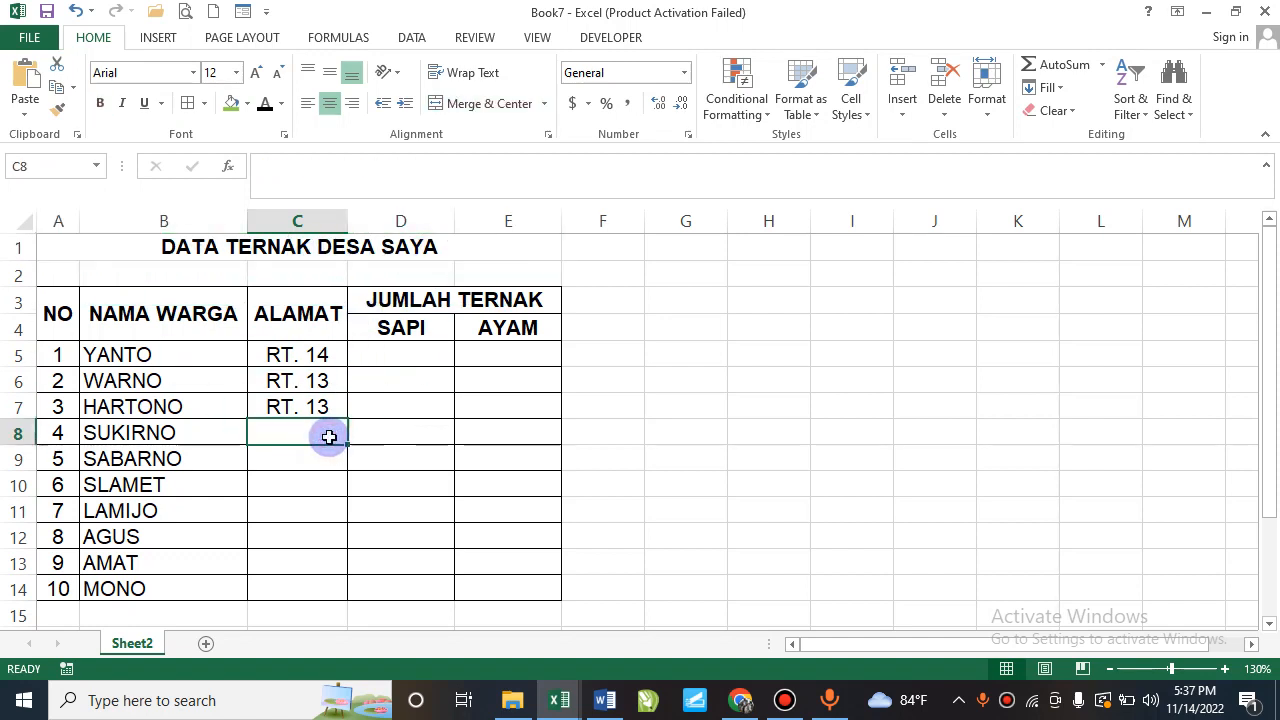
text(RT.)
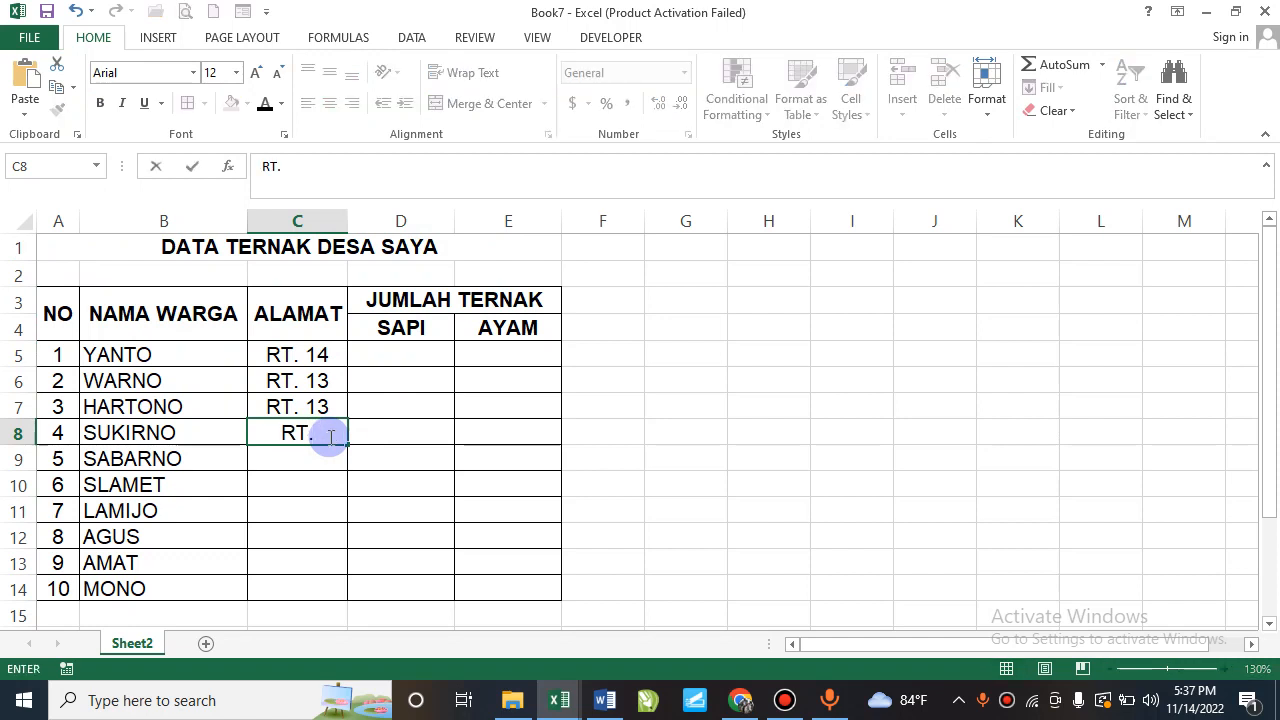
text( 14)
key(Return)
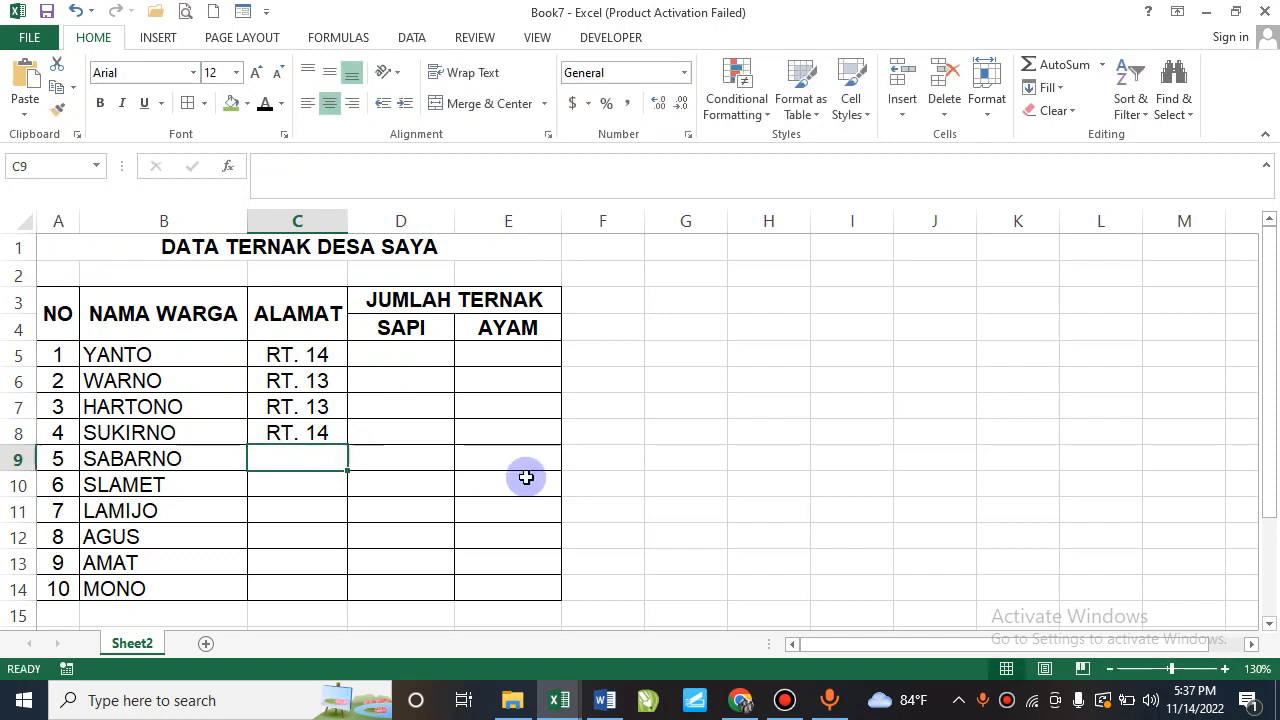
text(RT. 14)
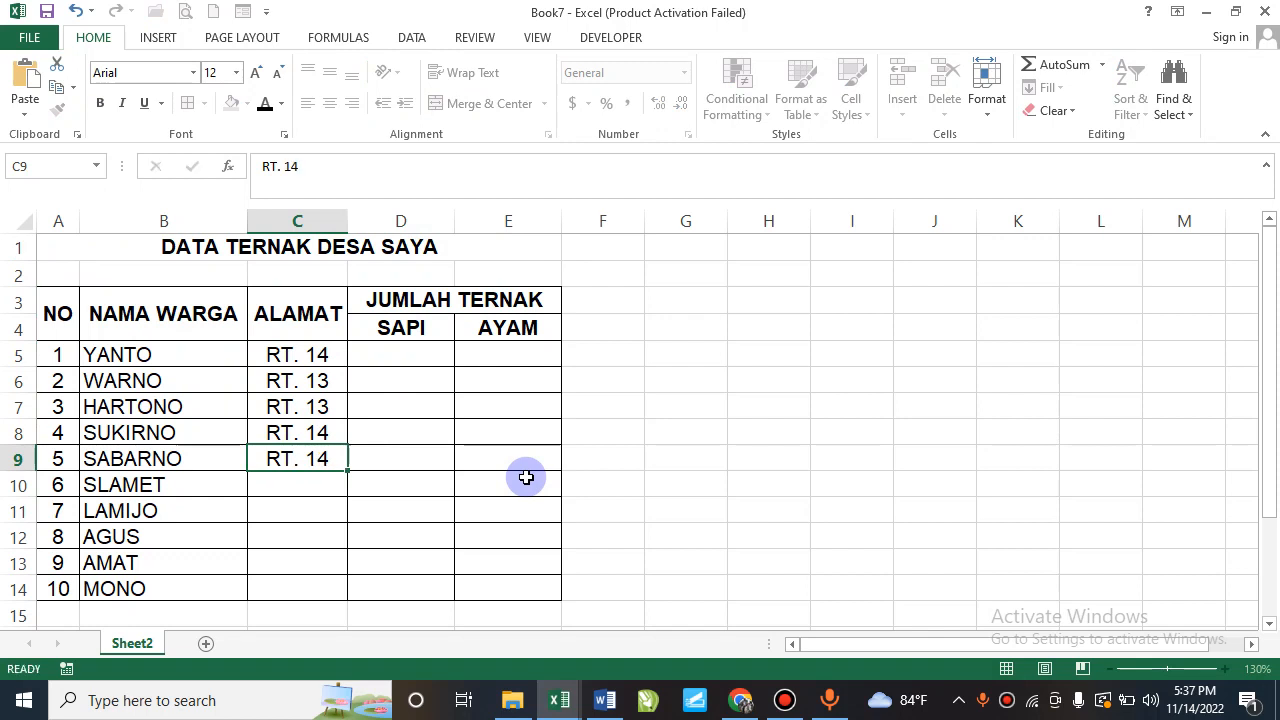
key(Return)
text(RT. )
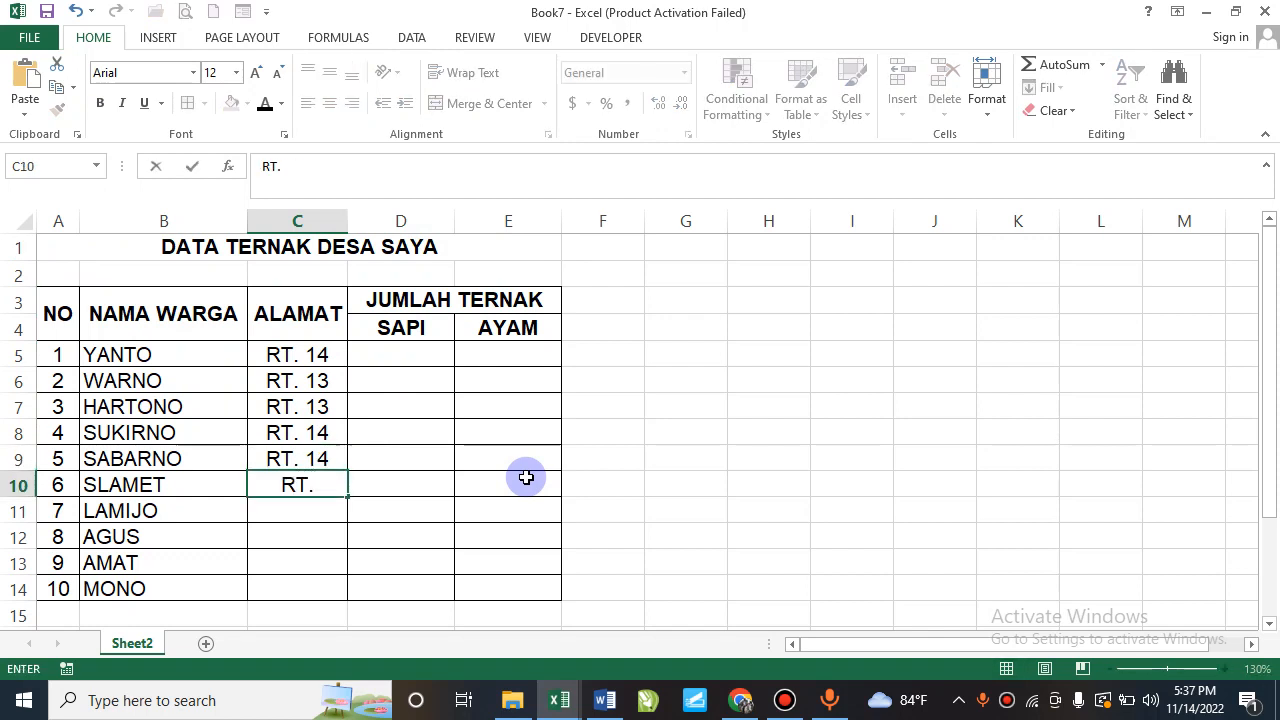
text(13)
key(Return)
Enter RT. 13 in C11 and RT. 14 in C12 under ALAMAT.
text(RT)
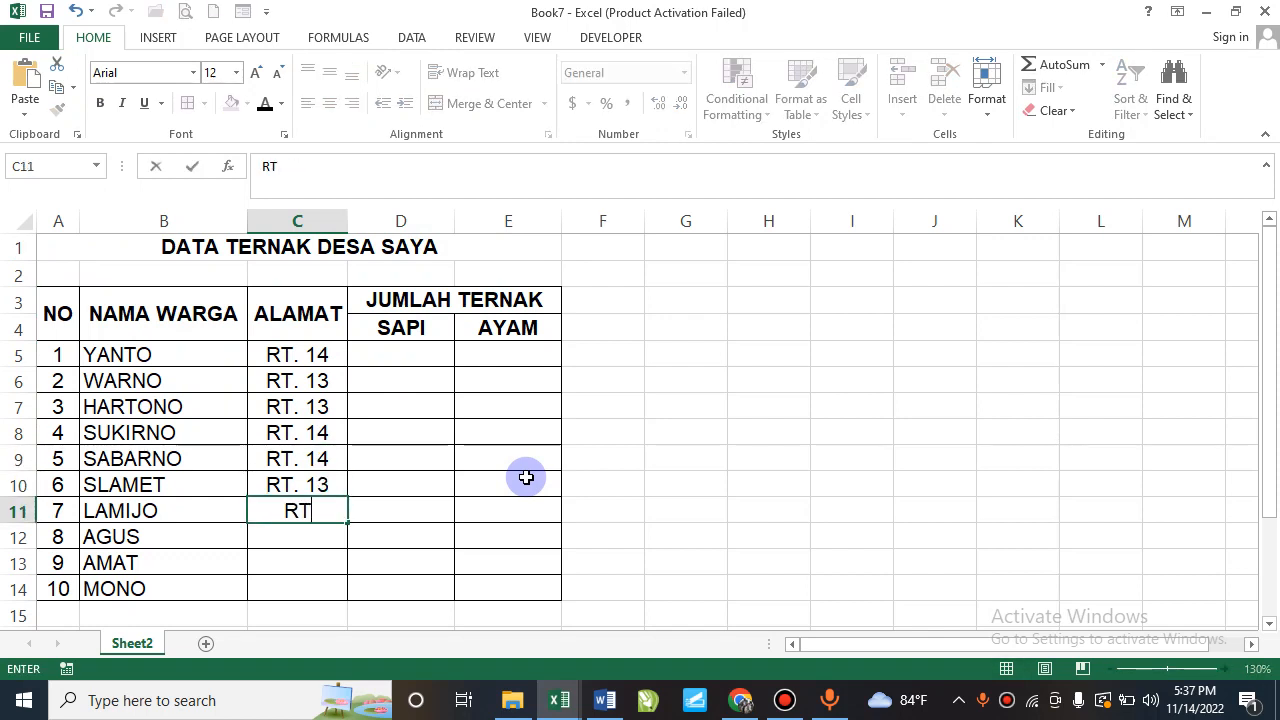
text(. 13)
key(Return)
text(R)
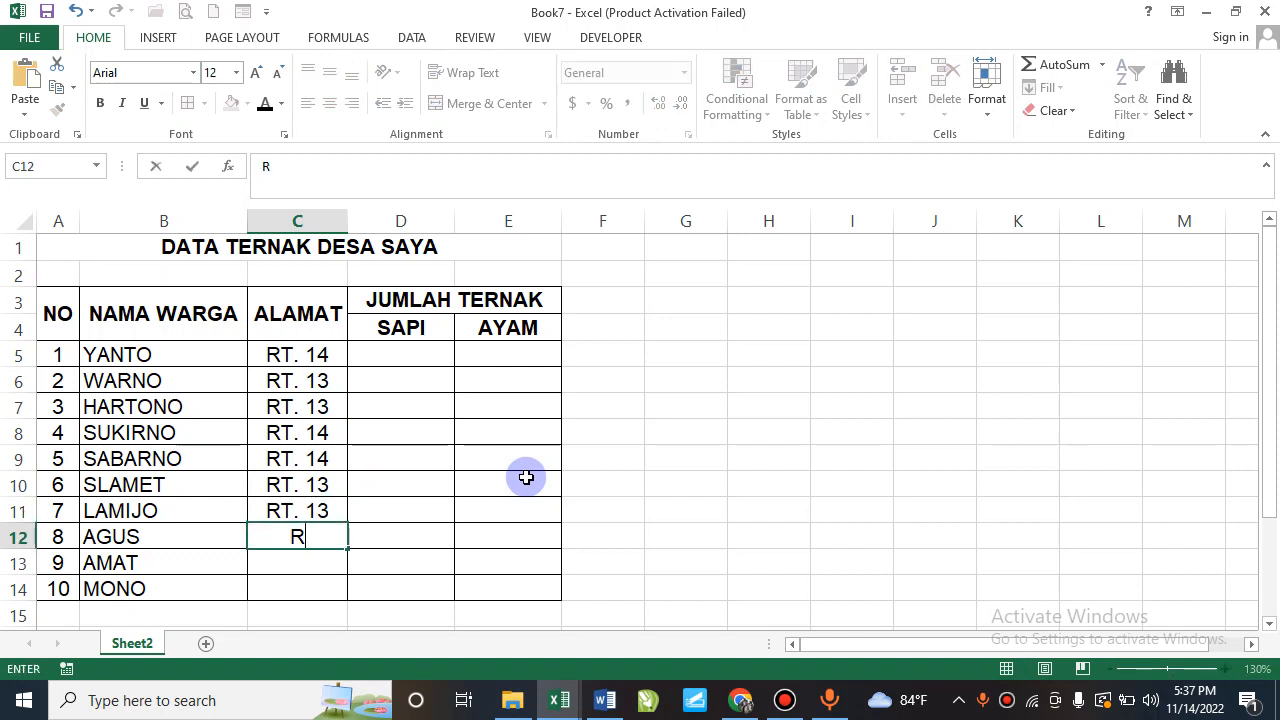
text(T. 14)
key(Return)
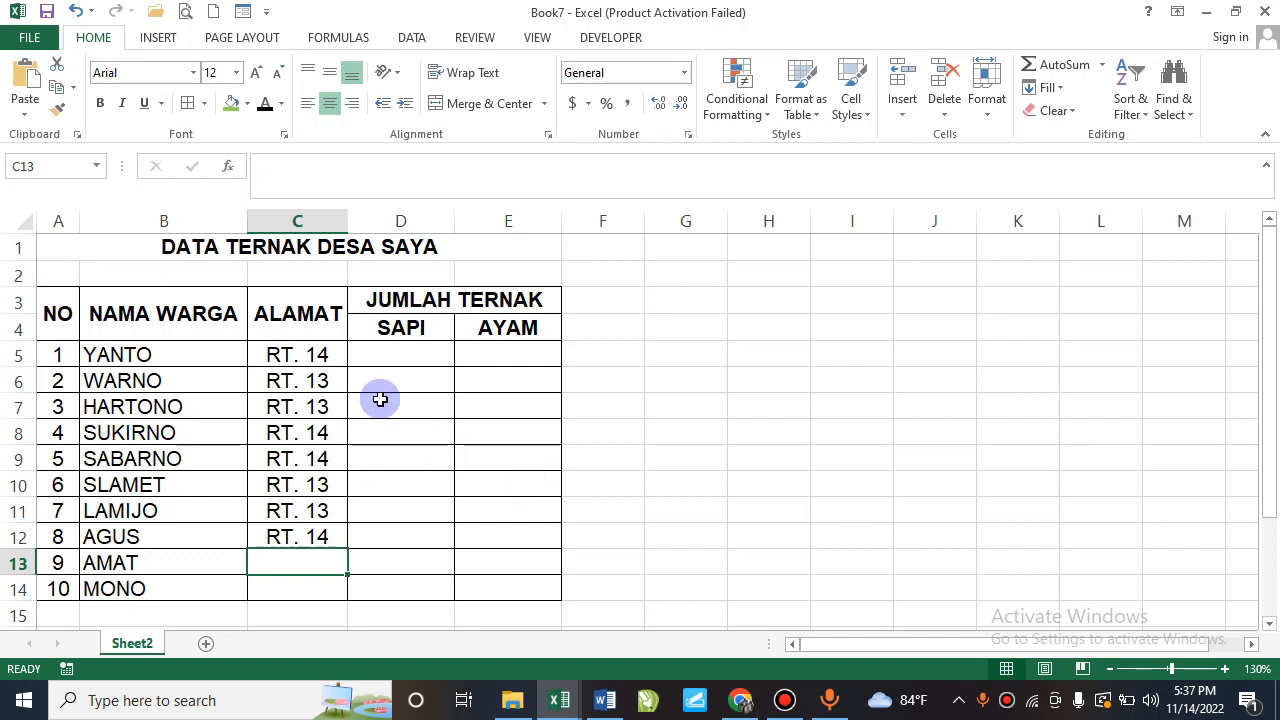
Enter RT. 12 as the address in both C13 and C14.
text(RT/)
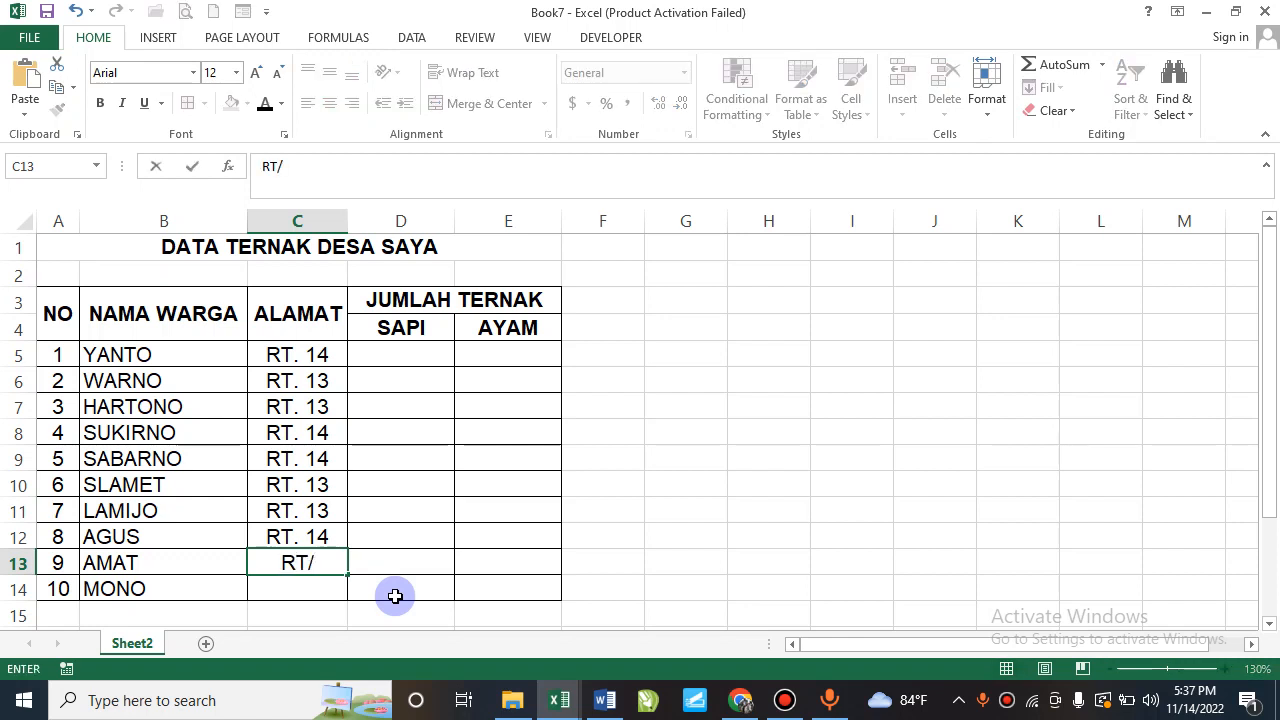
key(BackSpace)
text(. 12)
key(Return)
text(RT. 12)
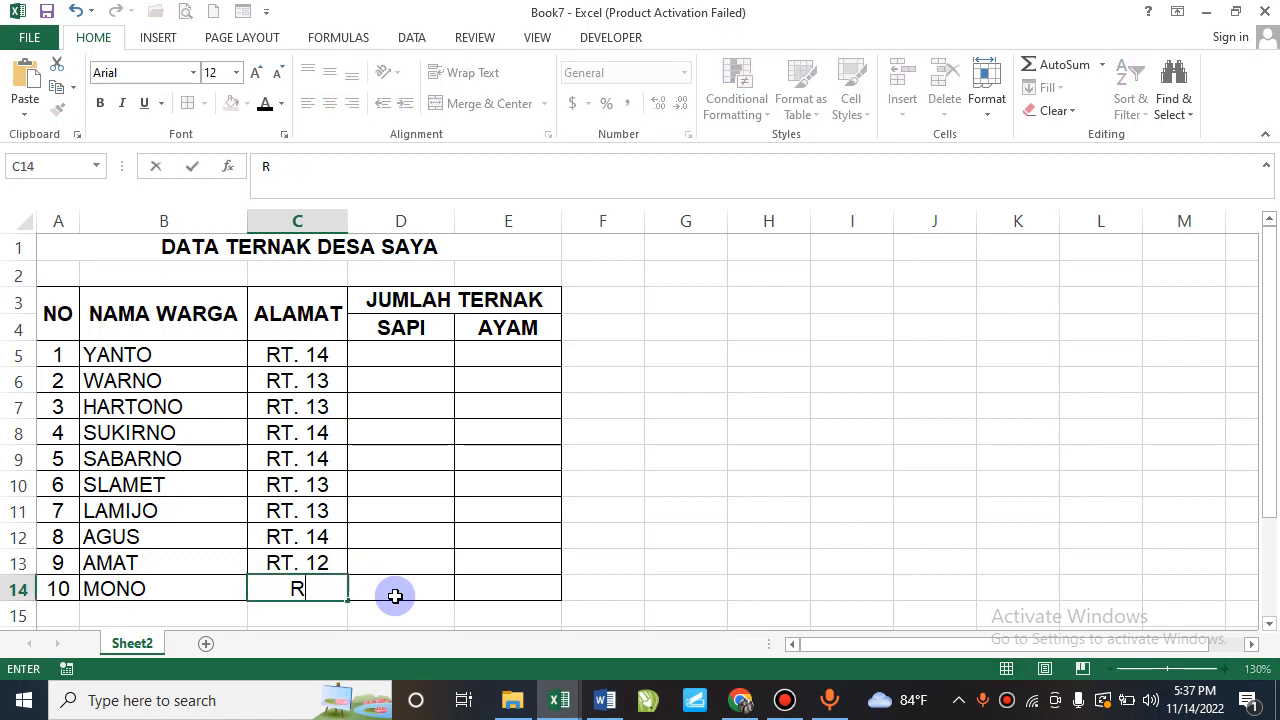
key(Return)
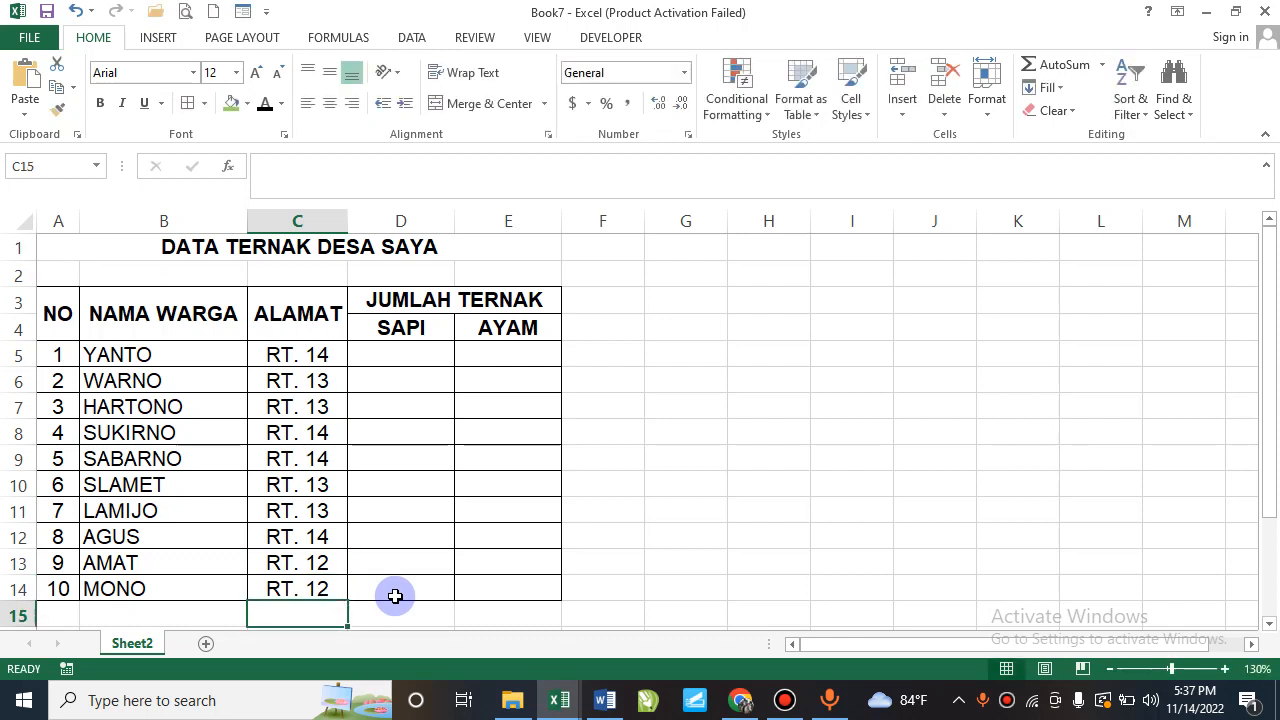
Insert a new column D before SAPI and re-merge the ALAMAT heading across C3:D3 instead of C3:C4.
right_click(385, 221)
click(434, 364)
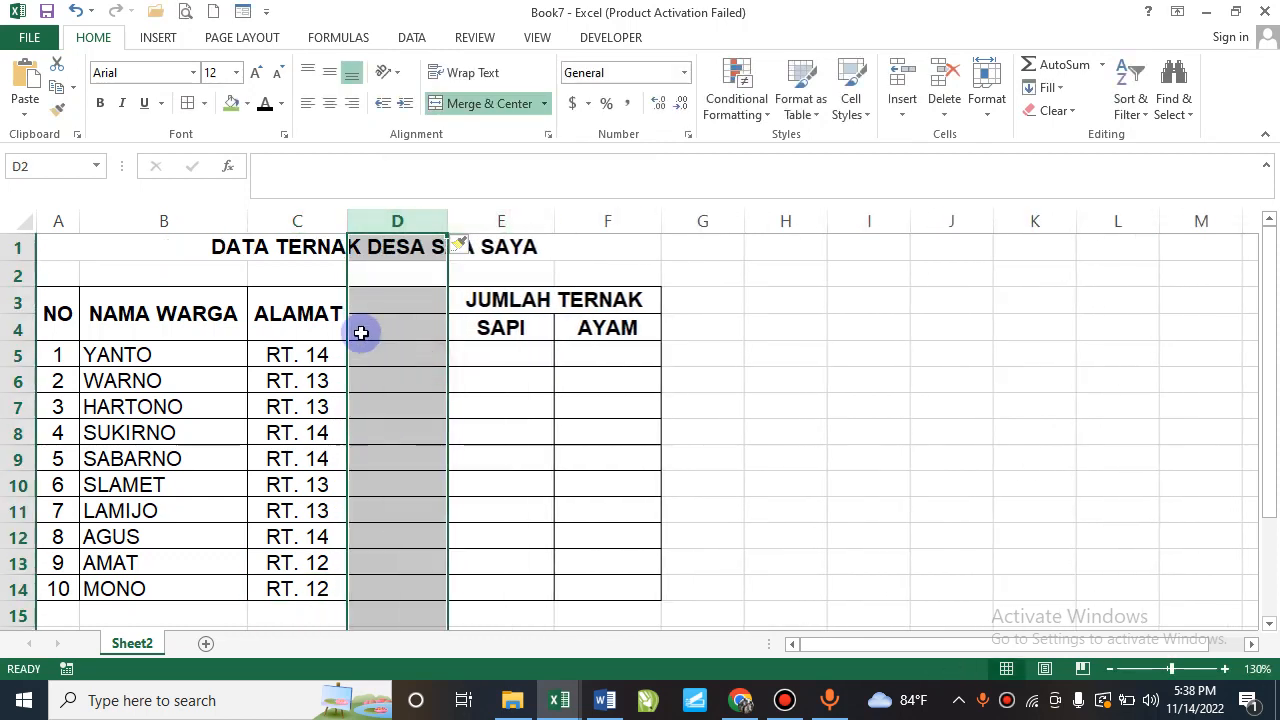
click(331, 306)
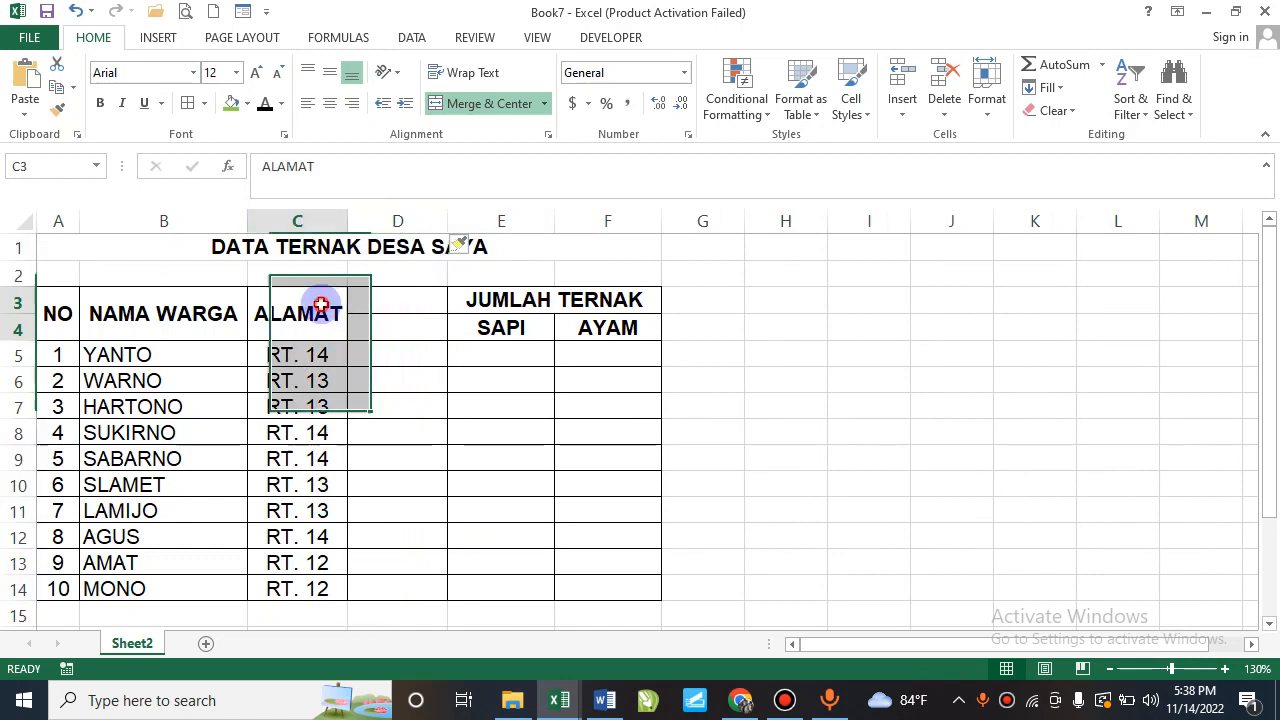
click(452, 104)
drag(306, 296, 400, 300)
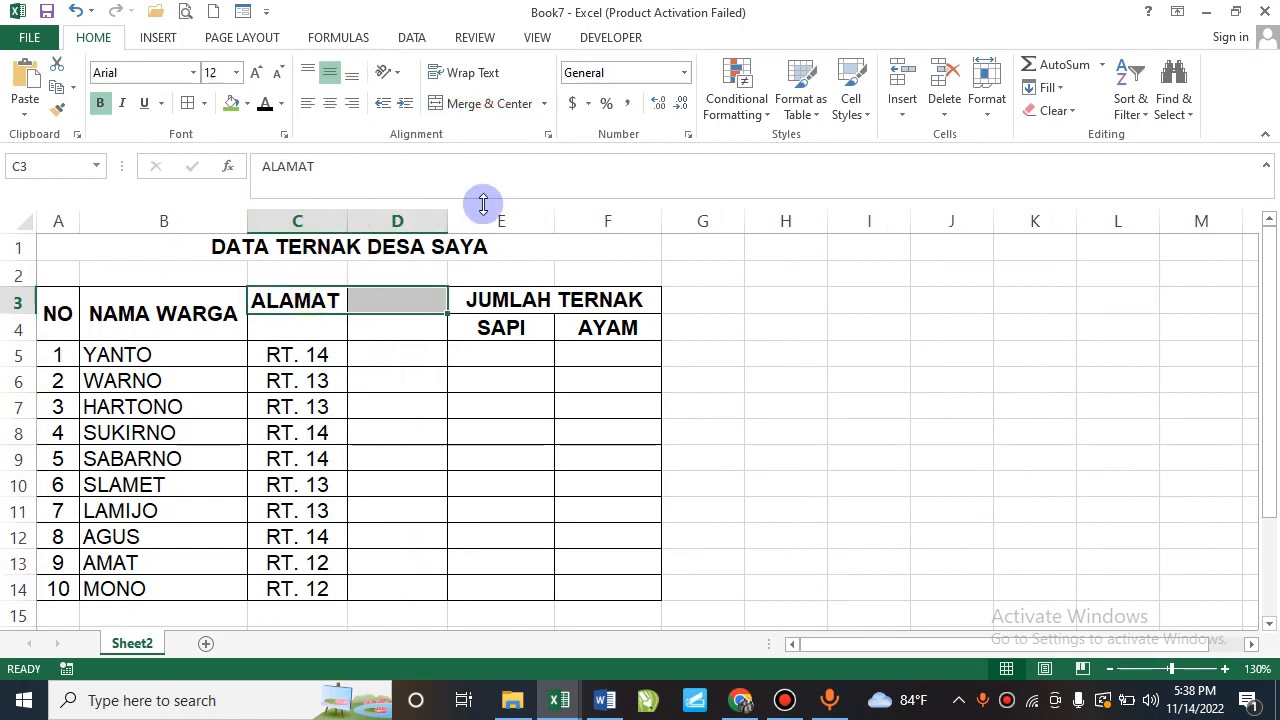
click(474, 103)
Add the subheadings RT. in C4 and DUSUN in D4 under ALAMAT.
click(329, 328)
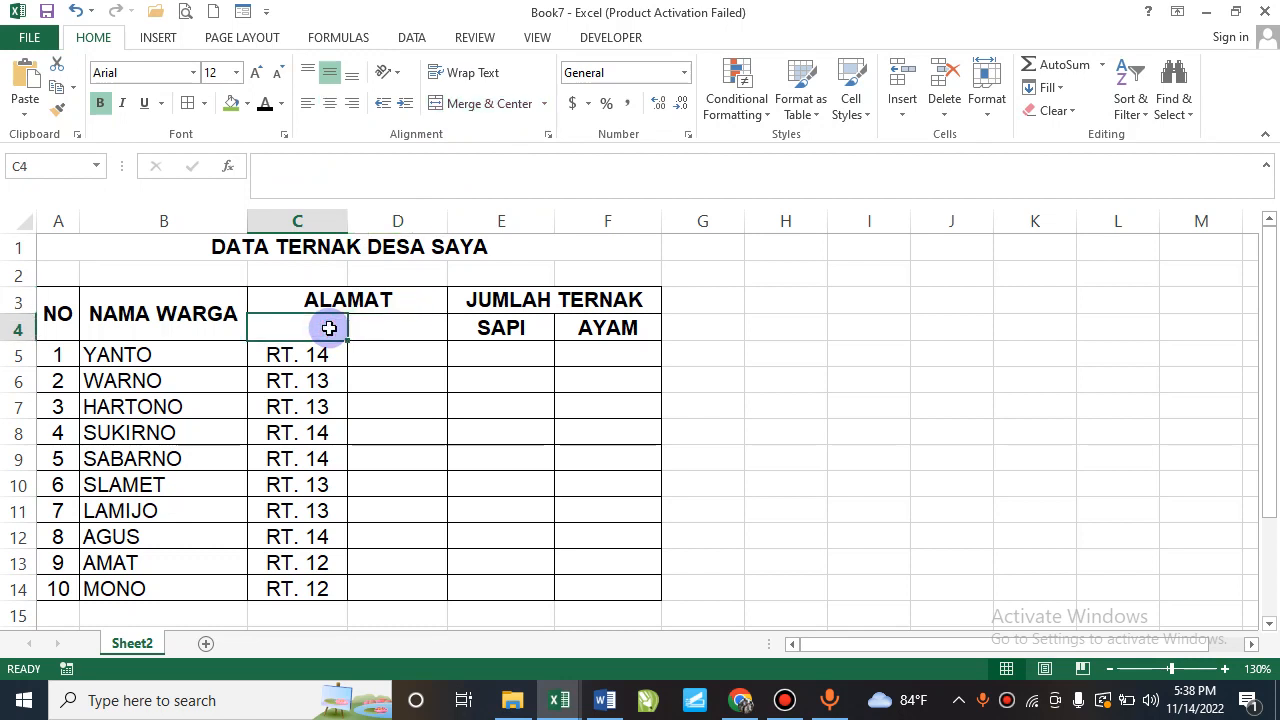
text(RT.)
key(Tab)
text(DUSUN)
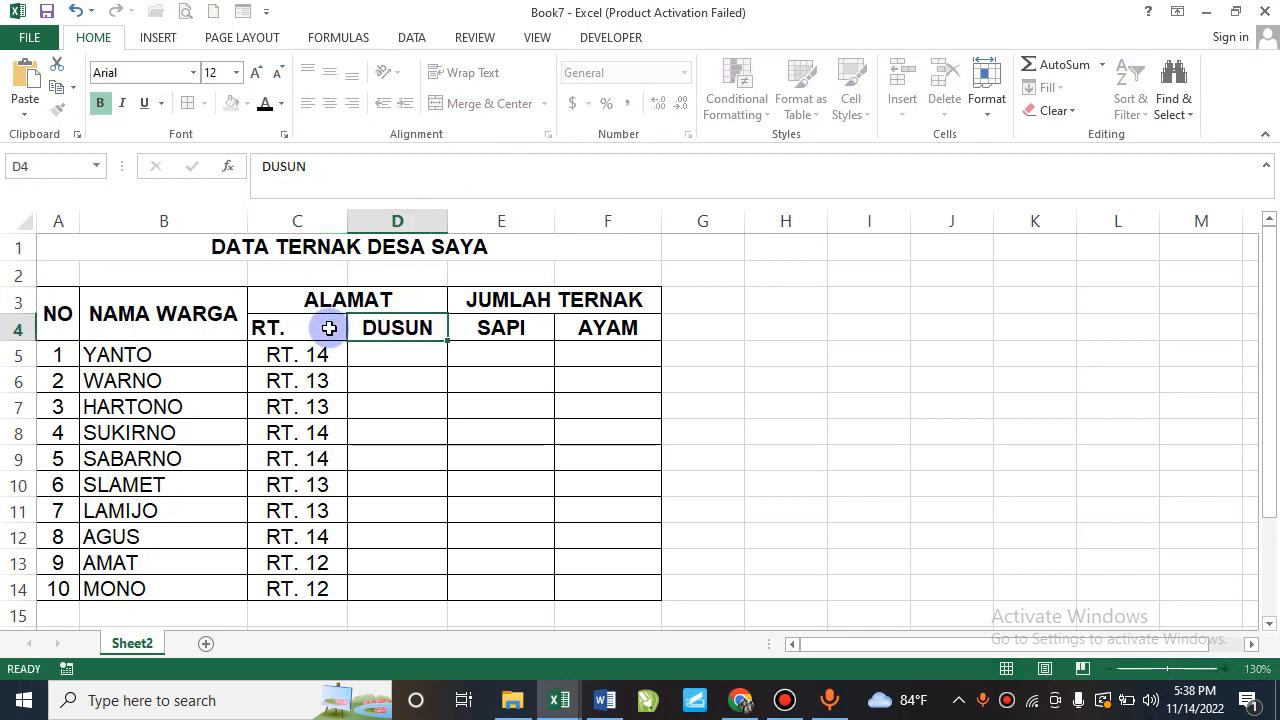
Center the RT. and DUSUN subheadings in C4:D4.
key(Return)
drag(329, 328, 370, 326)
click(330, 103)
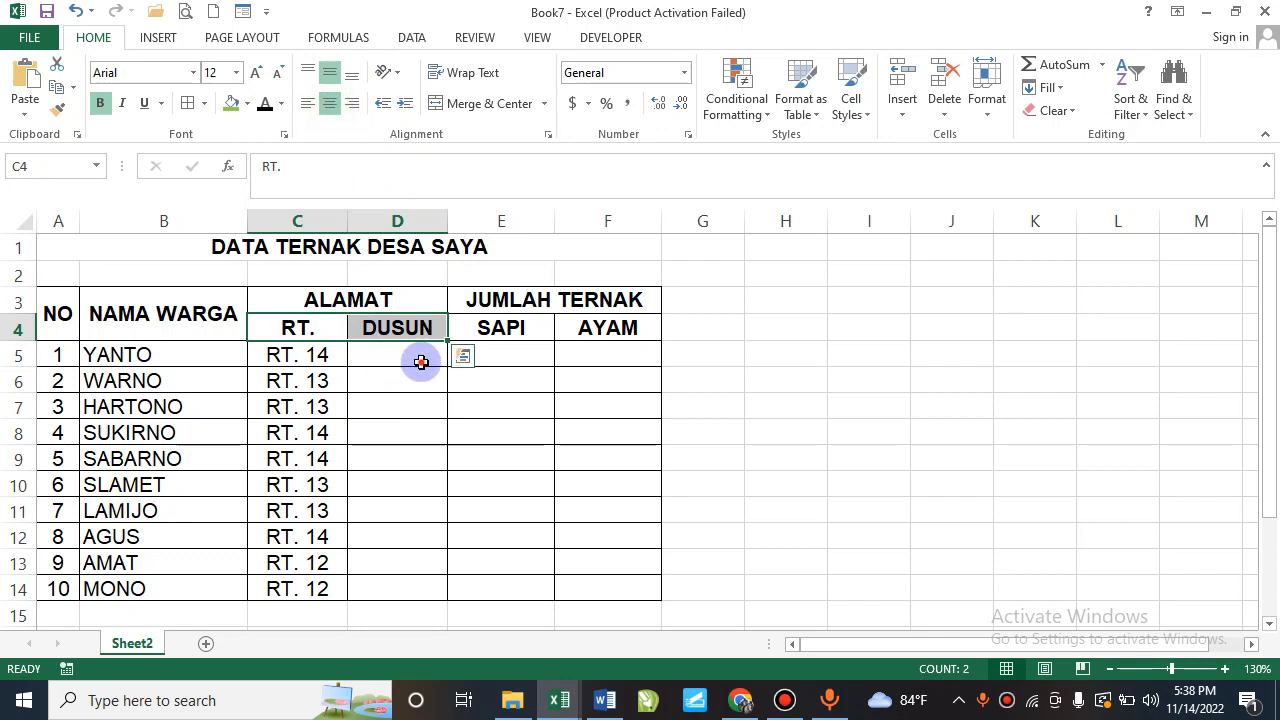
Enter III in D5, D6 and D7 under DUSUN.
click(418, 357)
text(III)
key(Return)
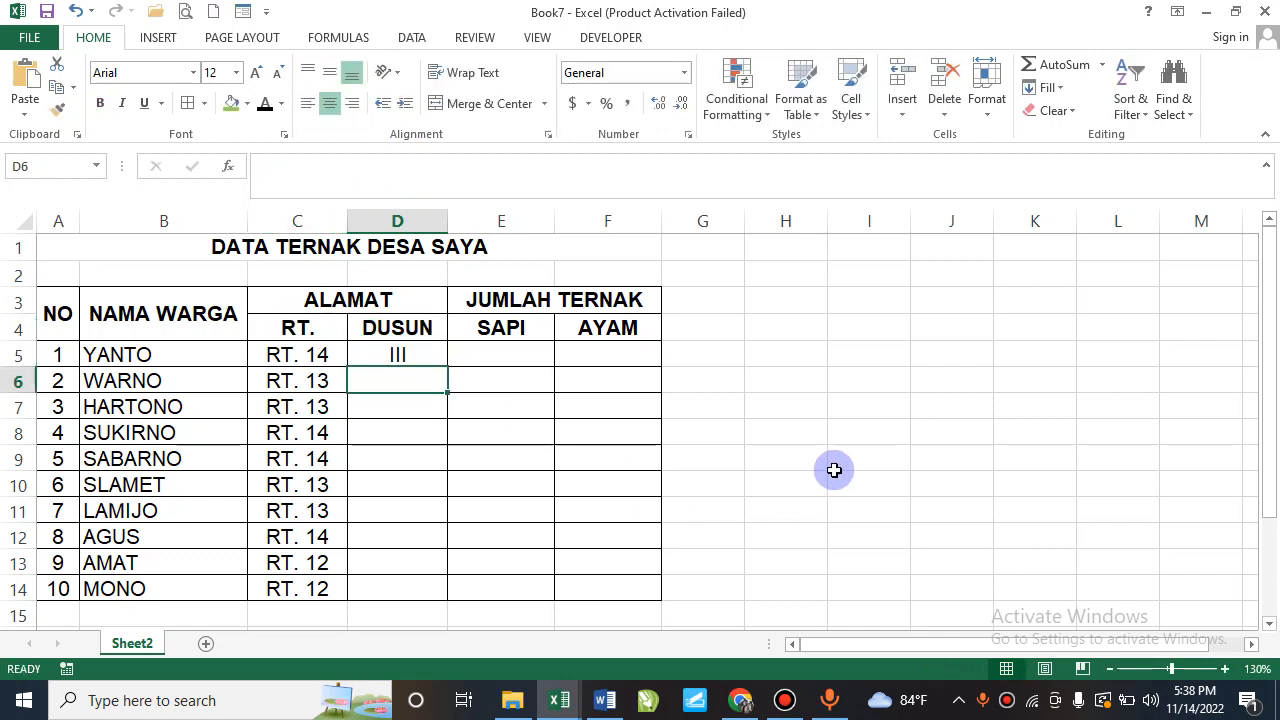
text(III)
key(Return)
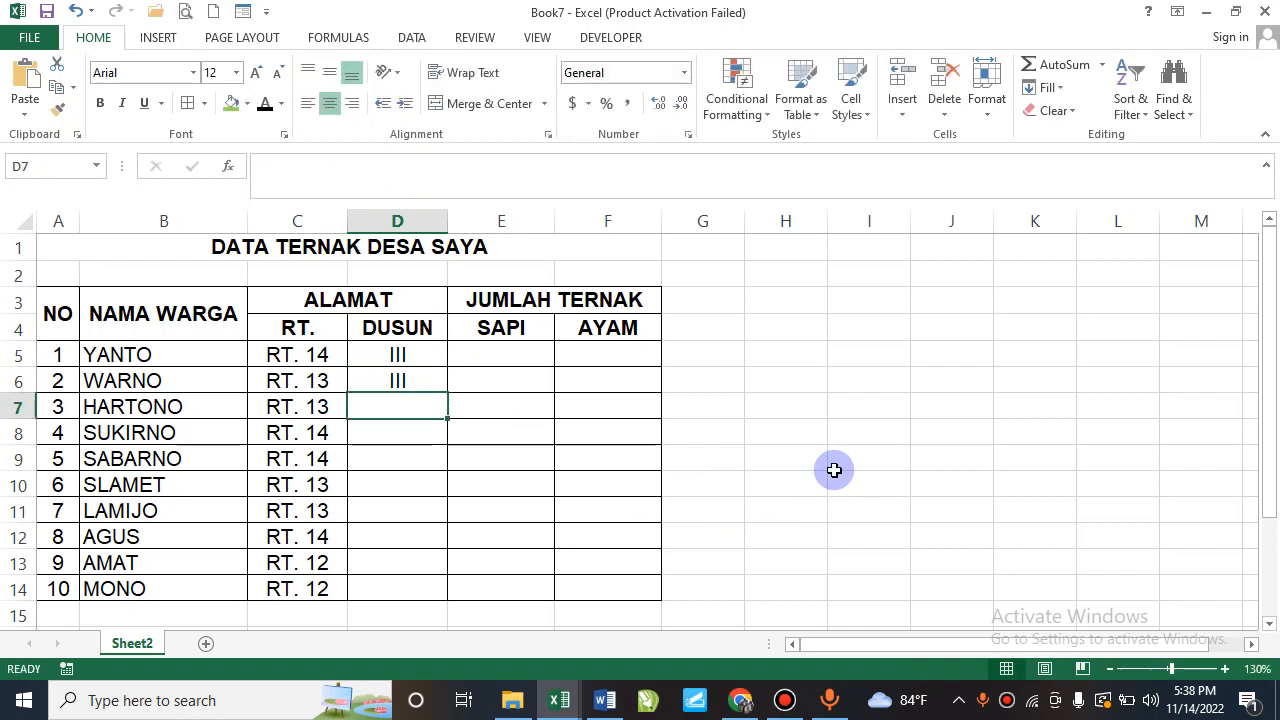
text(III)
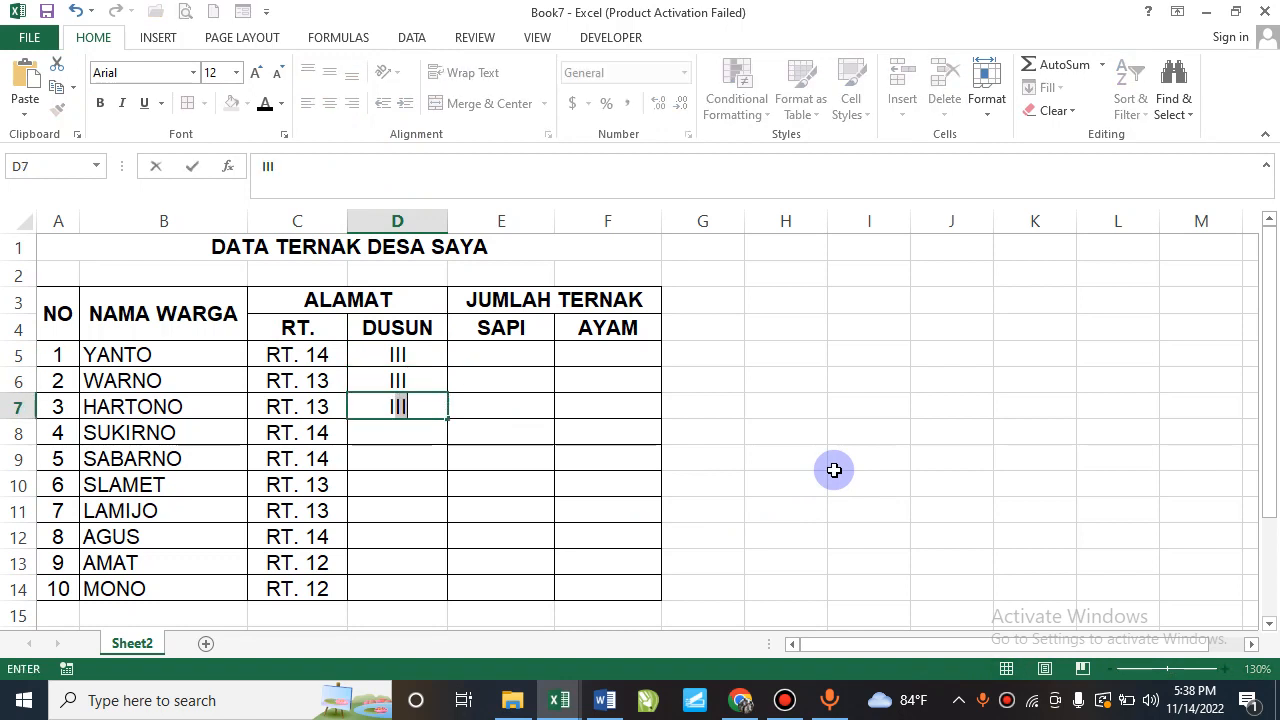
Change the first resident's DUSUN value in D5 to II.
key(Up)
key(Up)
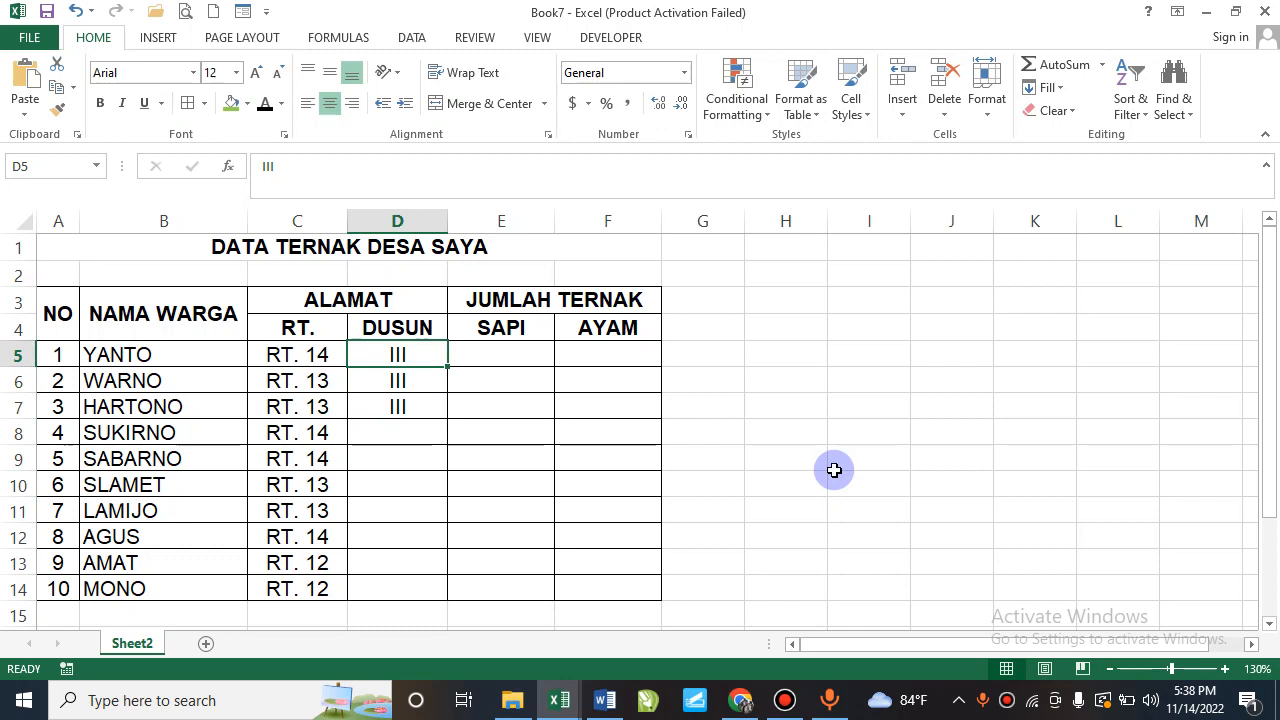
key(F2)
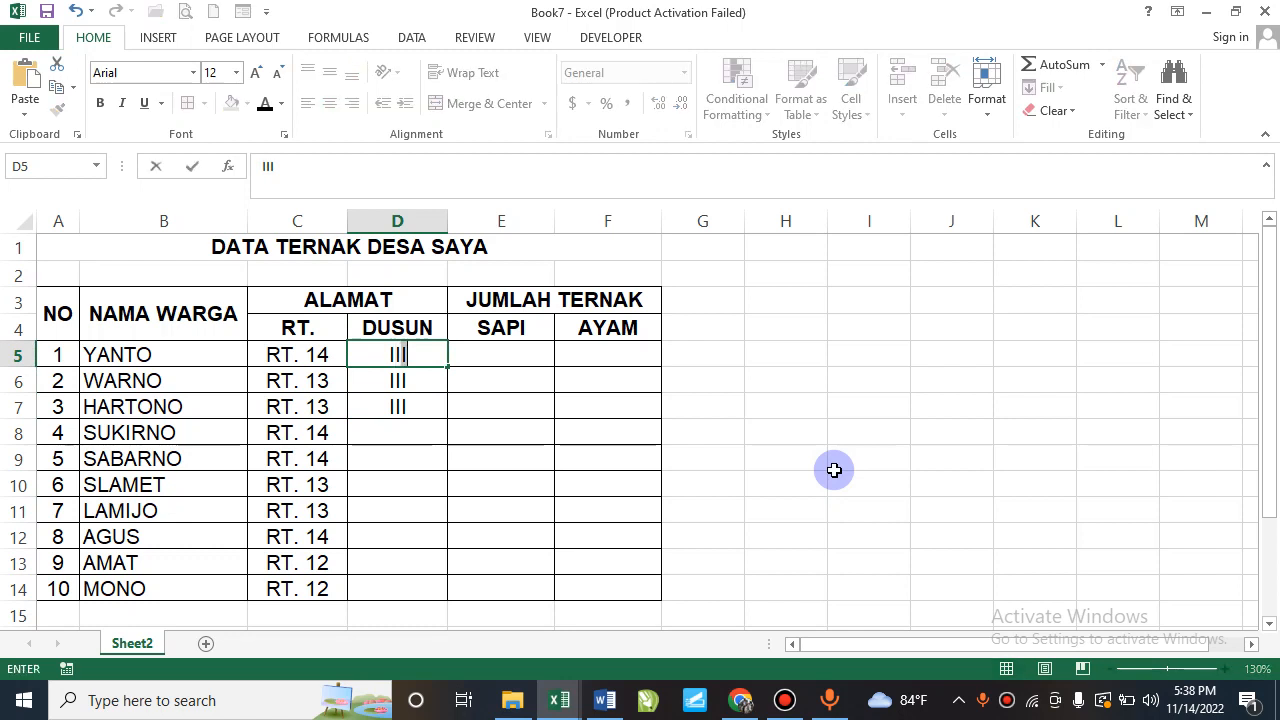
key(BackSpace)
key(Return)
Enter II in each of the cells D8 through D11 under DUSUN.
key(Down)
key(Down)
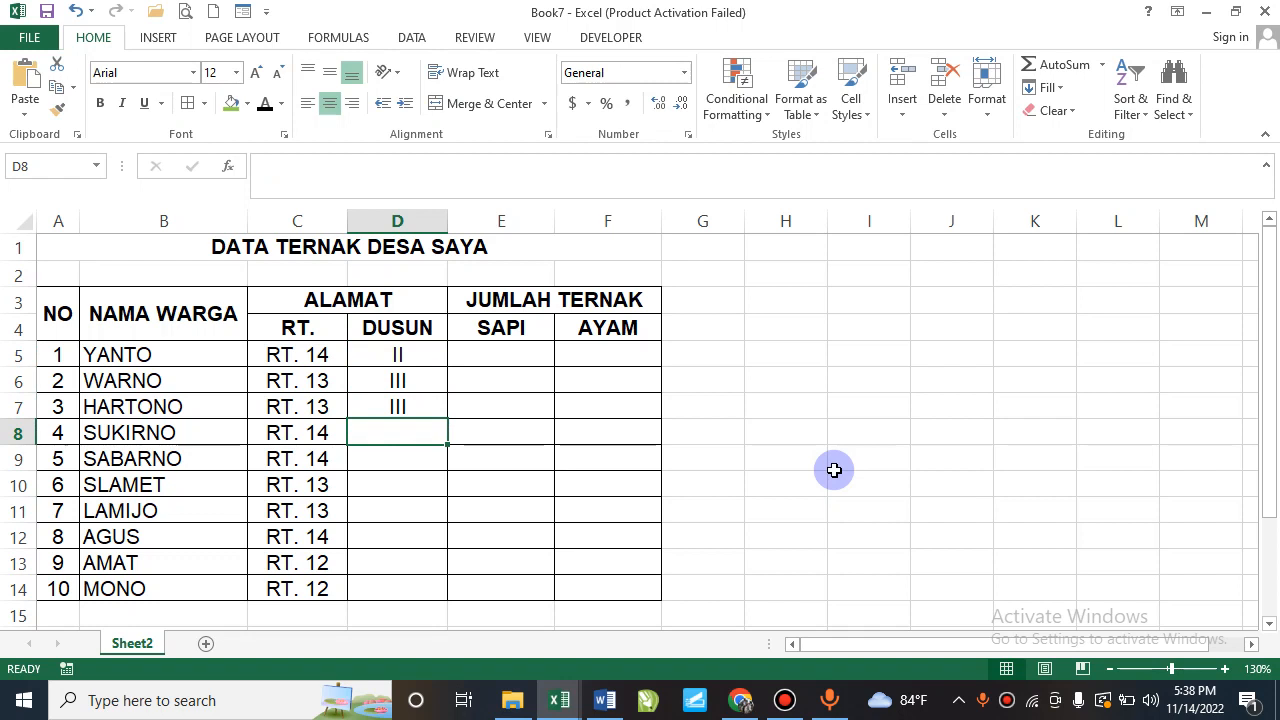
text(II)
key(Return)
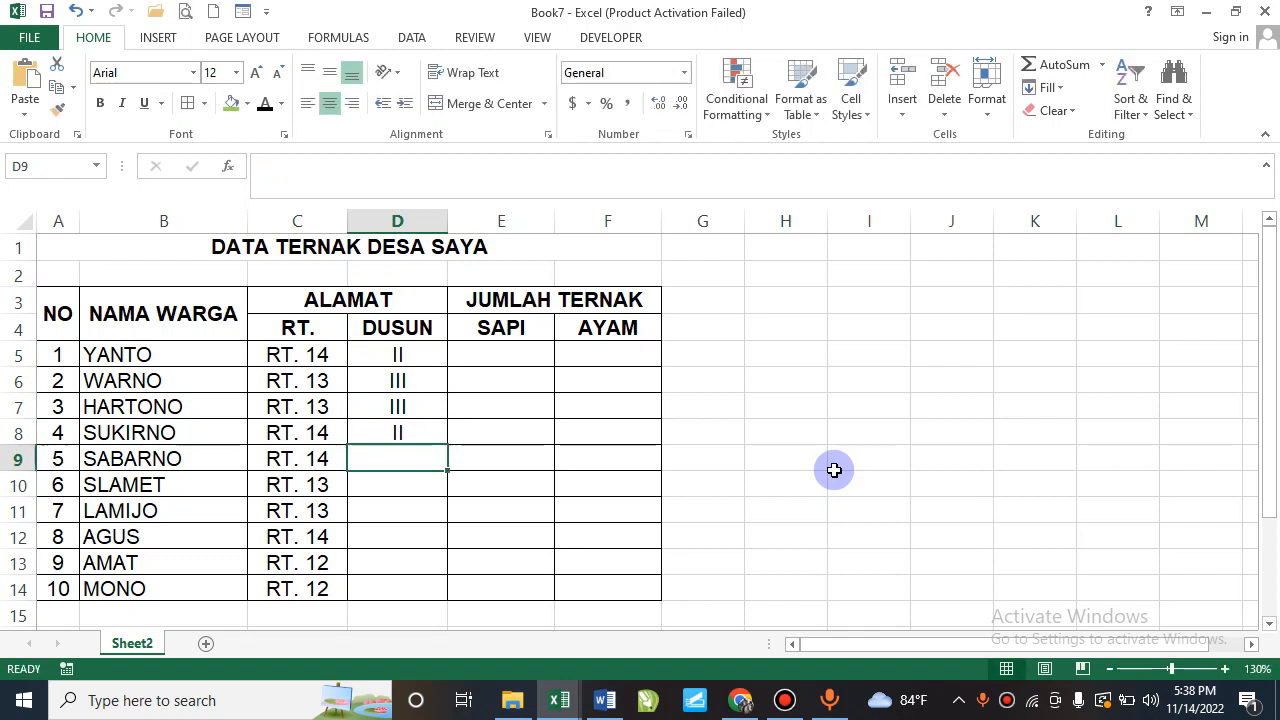
text(II)
key(Return)
text(II)
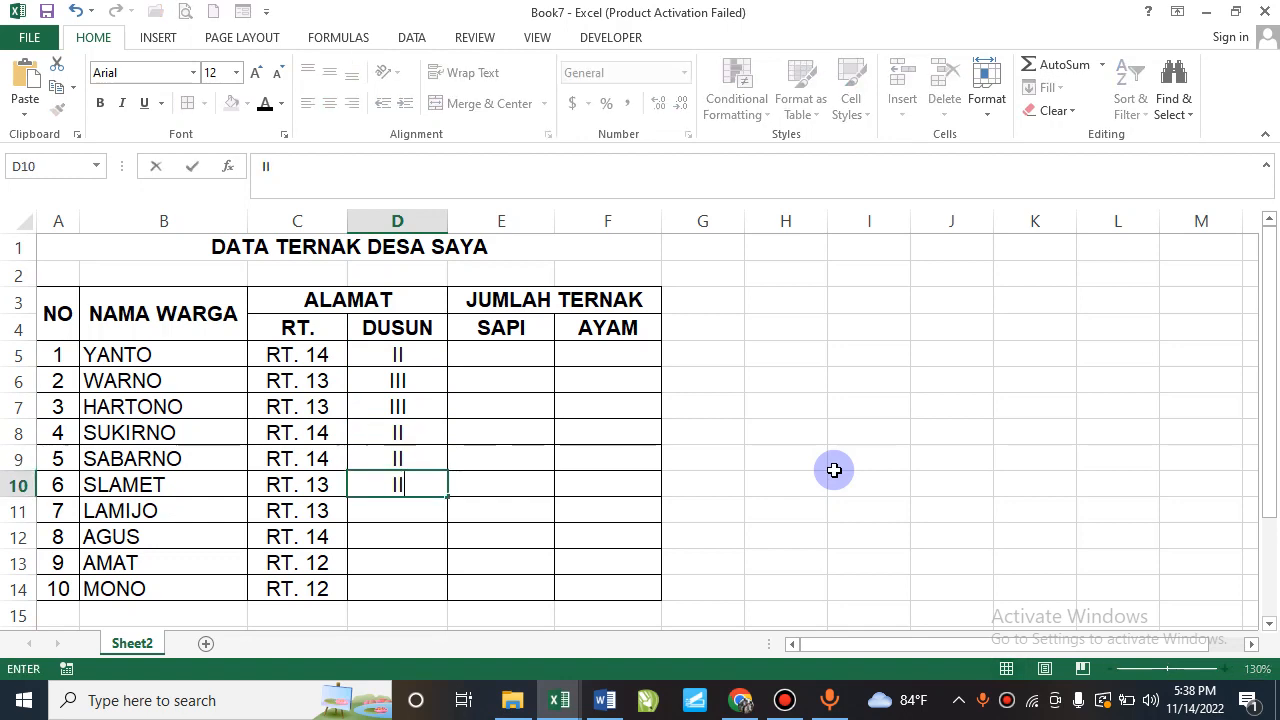
key(Return)
text(II)
key(Return)
Complete the DUSUN column with III in D12 and II in both D13 and D14.
text(III)
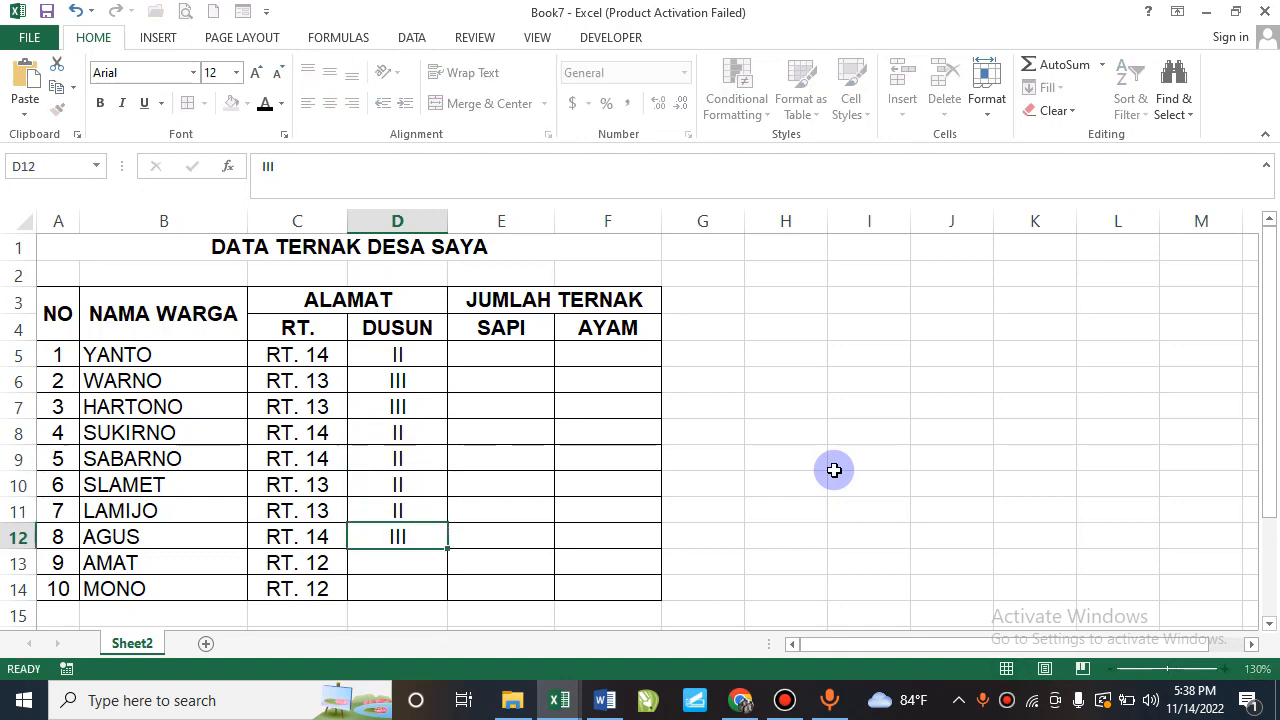
key(Return)
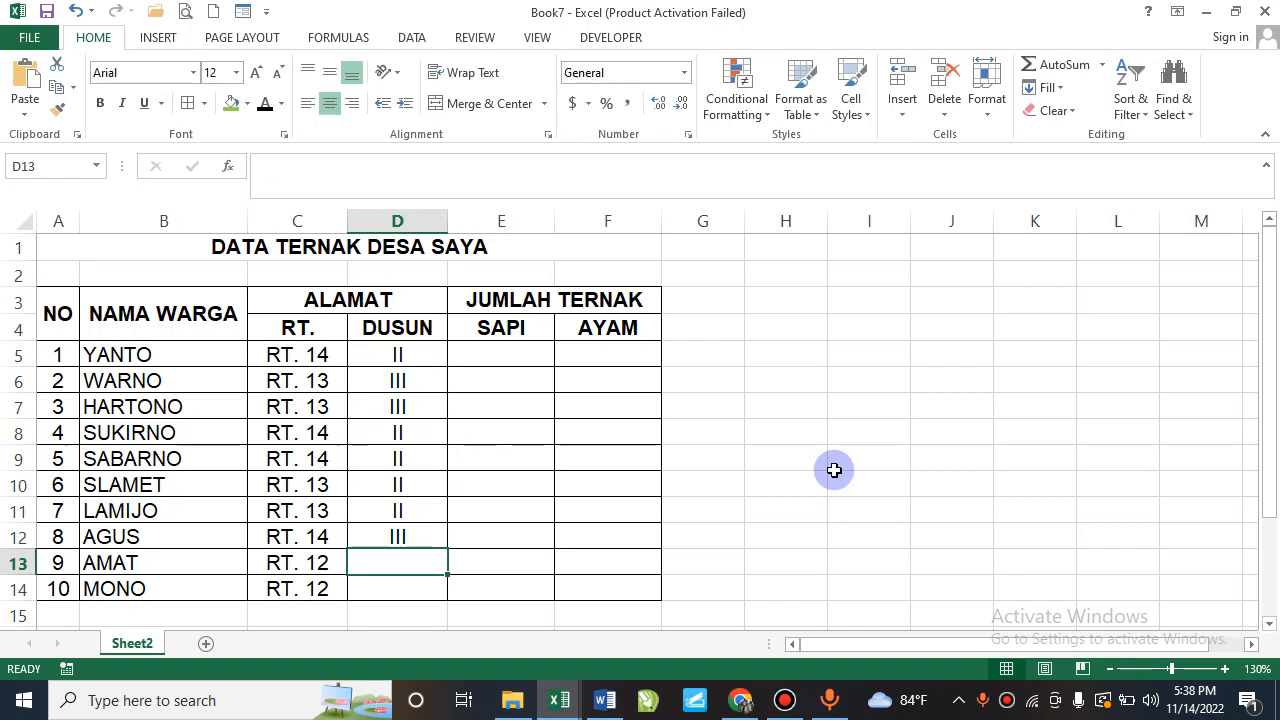
text(II)
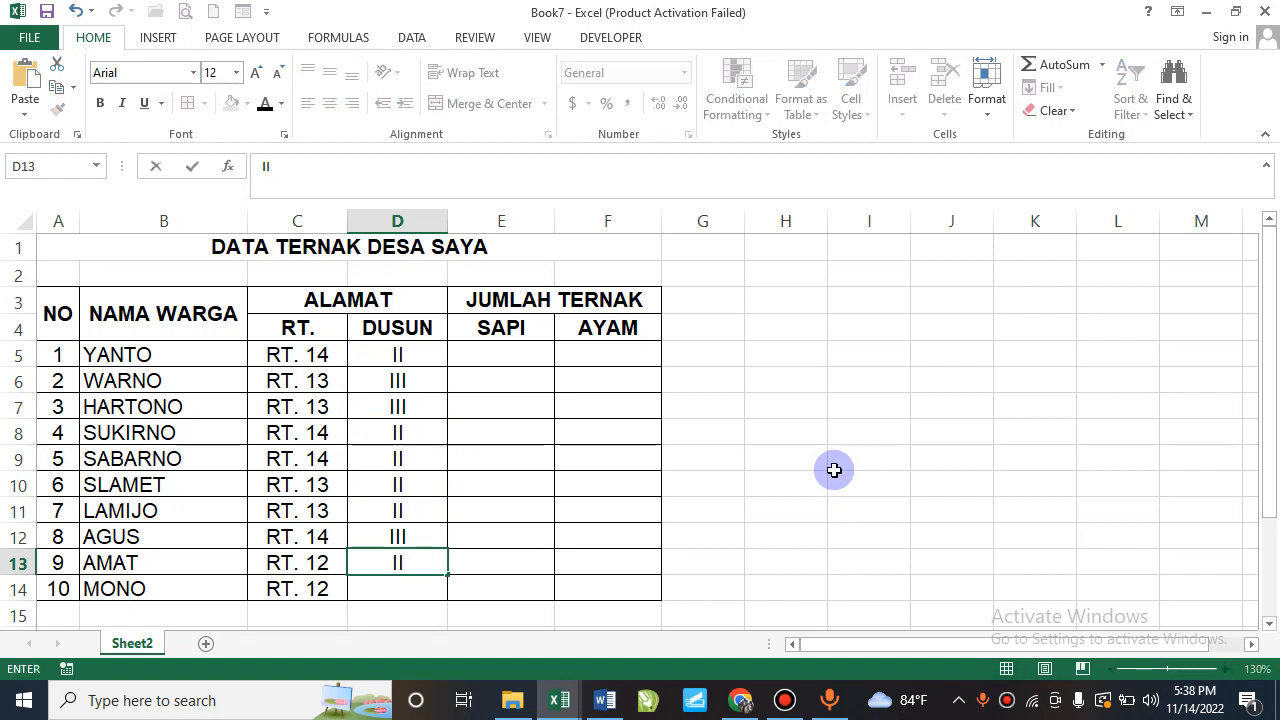
key(Return)
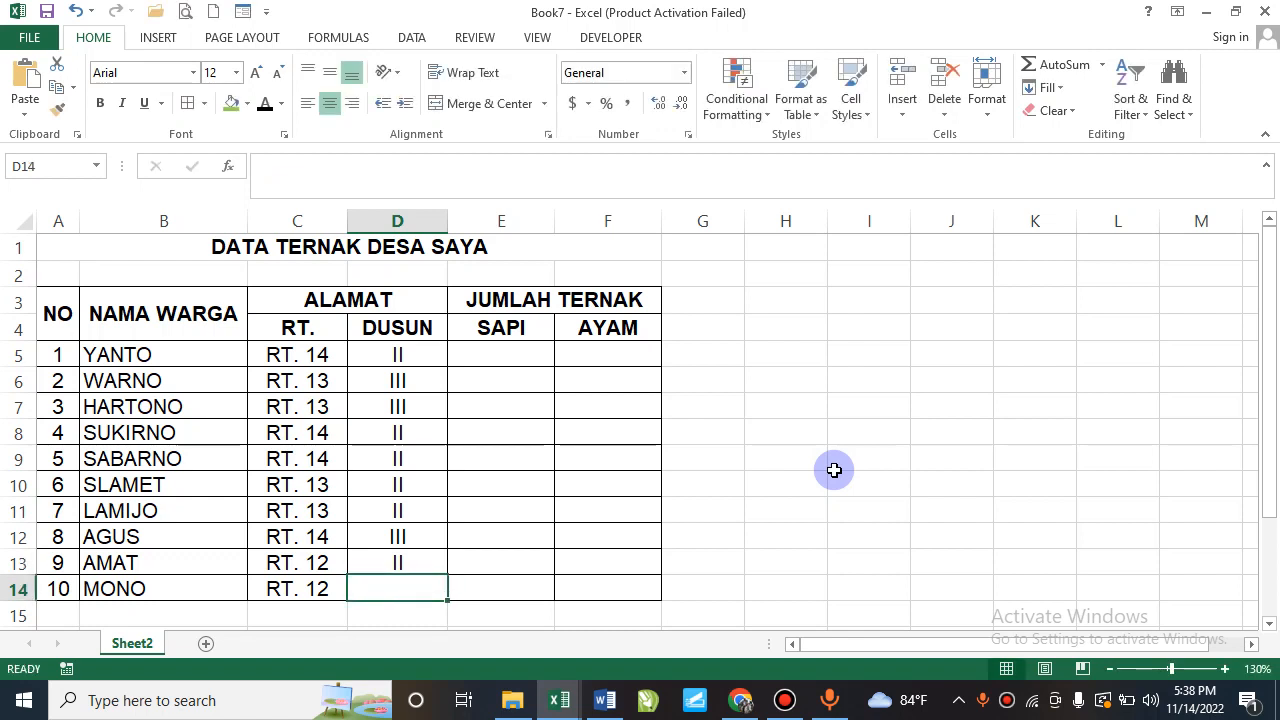
text(II)
key(Return)
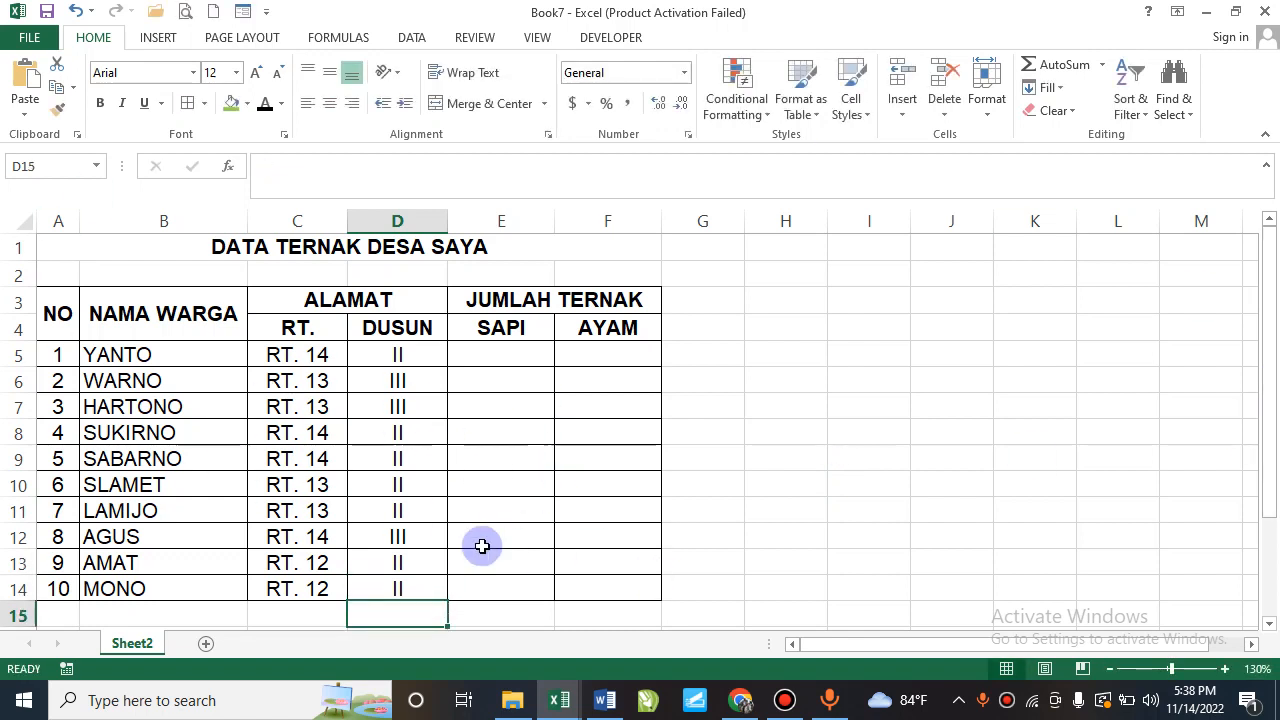
Change the RT. value of resident 5 in C9 to RT. 15.
double_click(329, 455)
text(5)
key(Return)
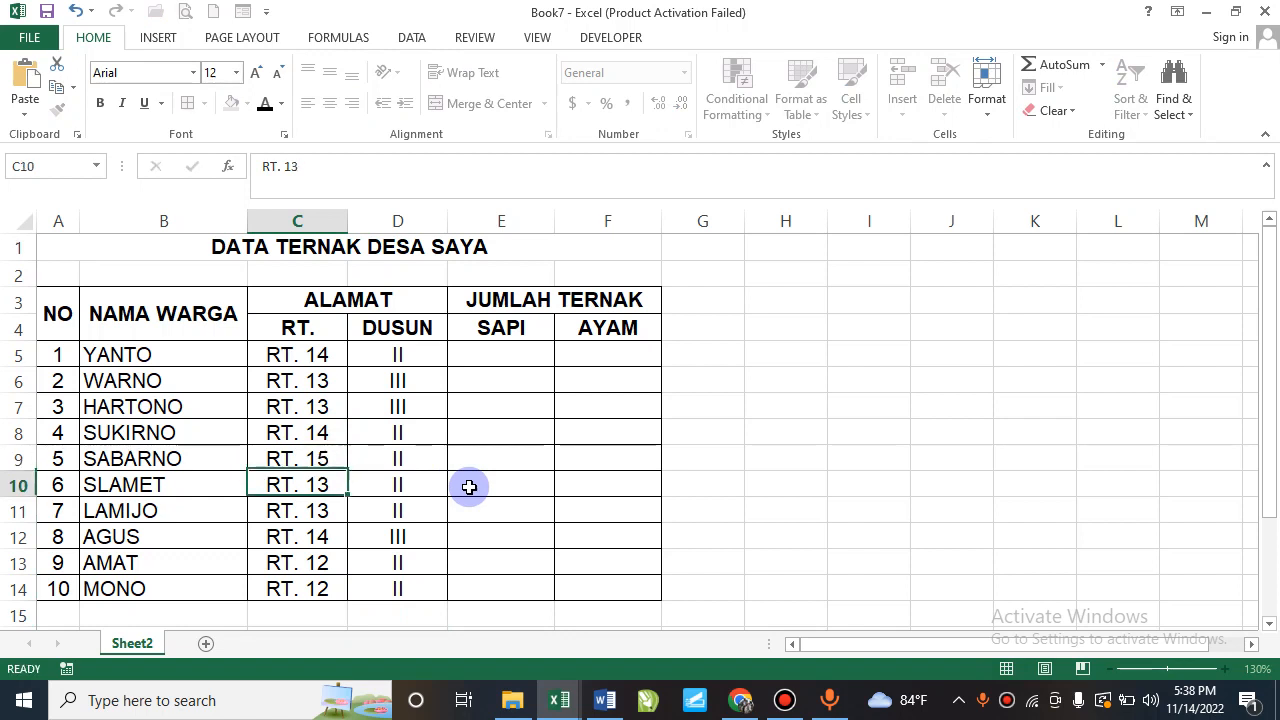
key(Up)
key(Up)
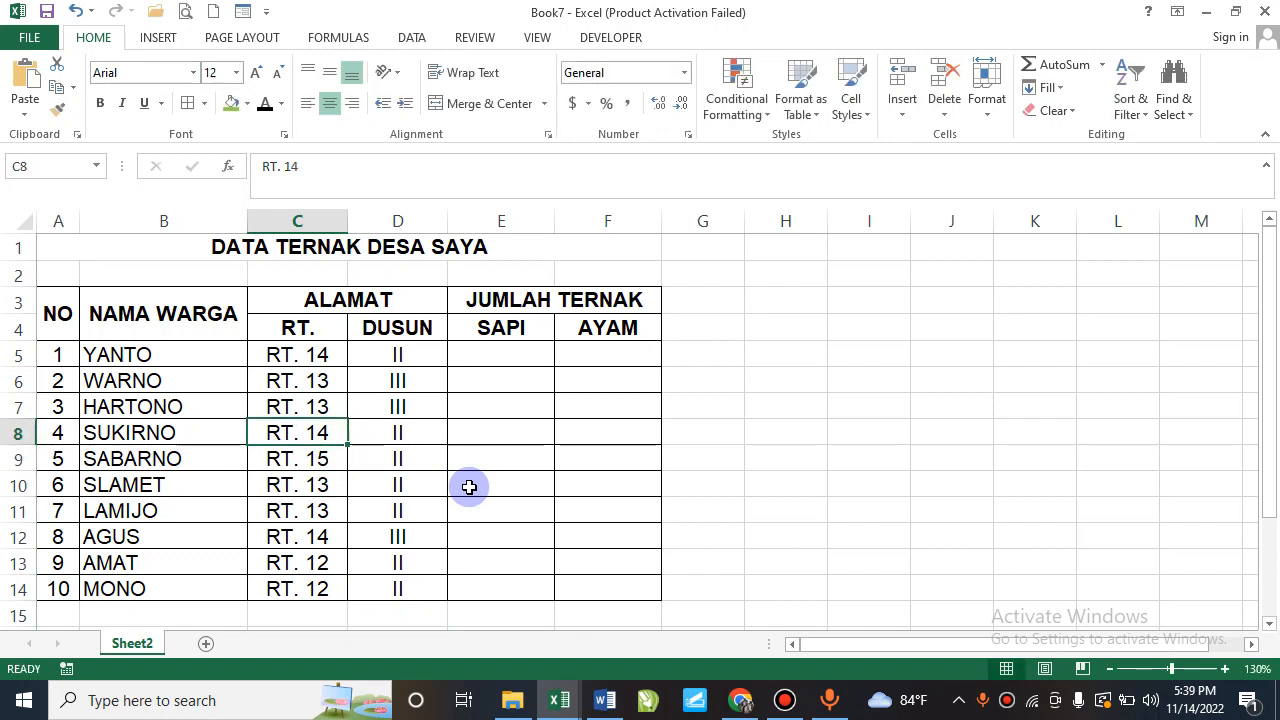
key(F2)
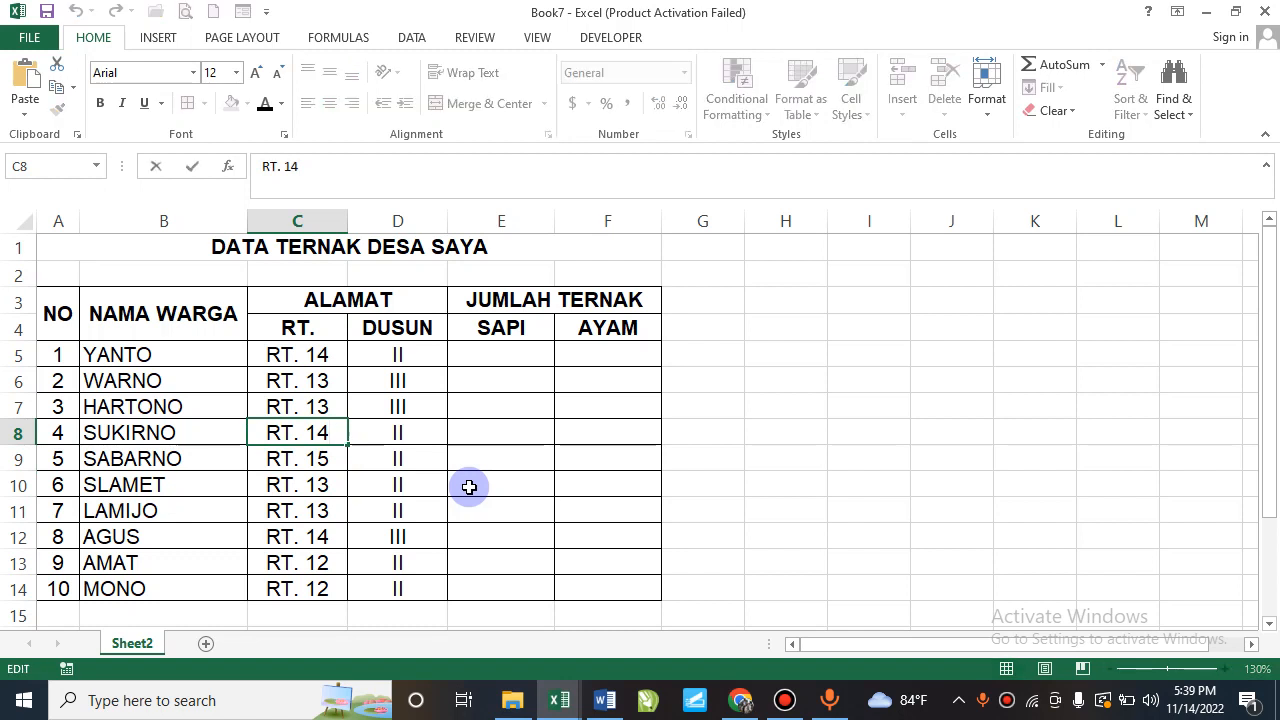
key(Return)
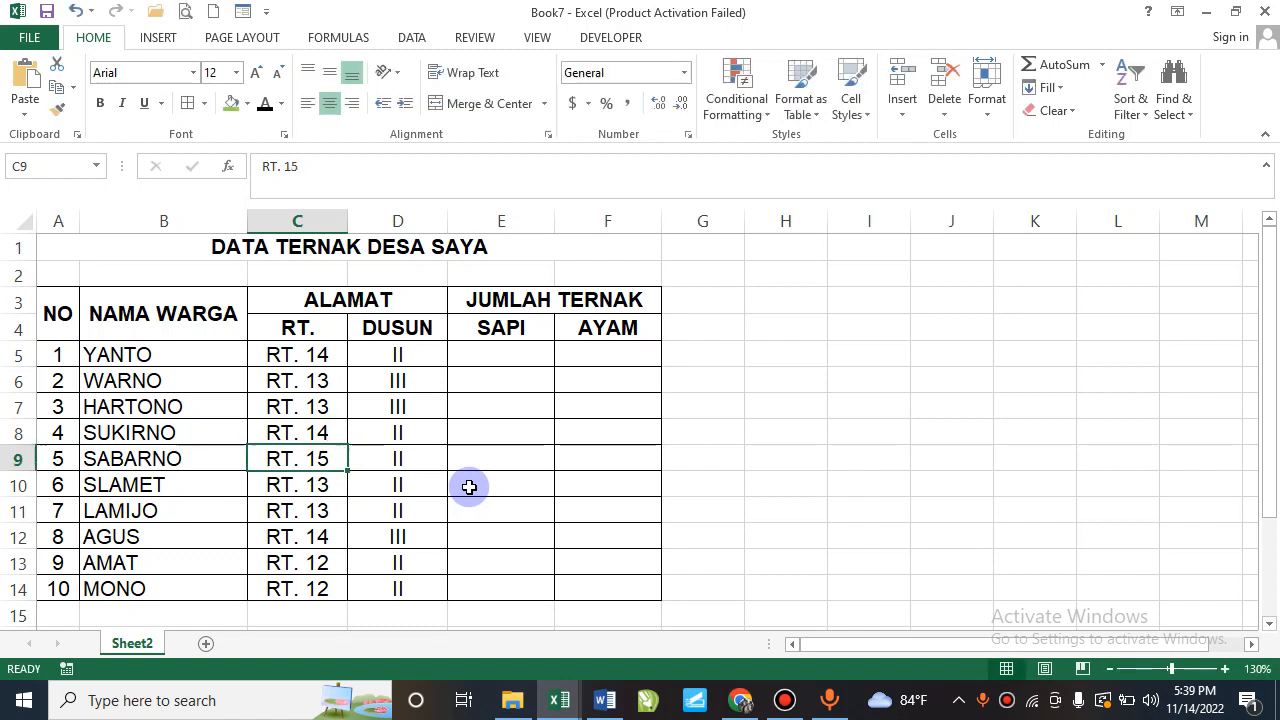
Change the RT. value of resident 7 in C11 to RT. 15.
key(Down)
key(Down)
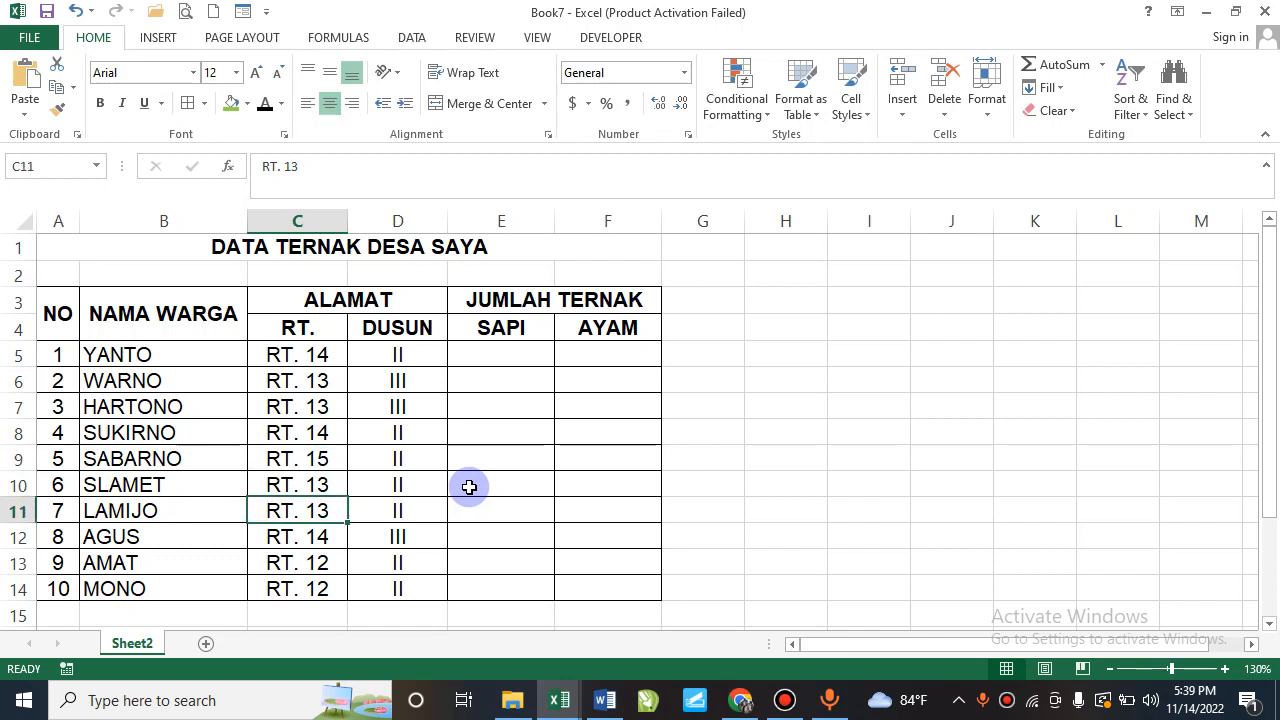
key(F2)
key(Return)
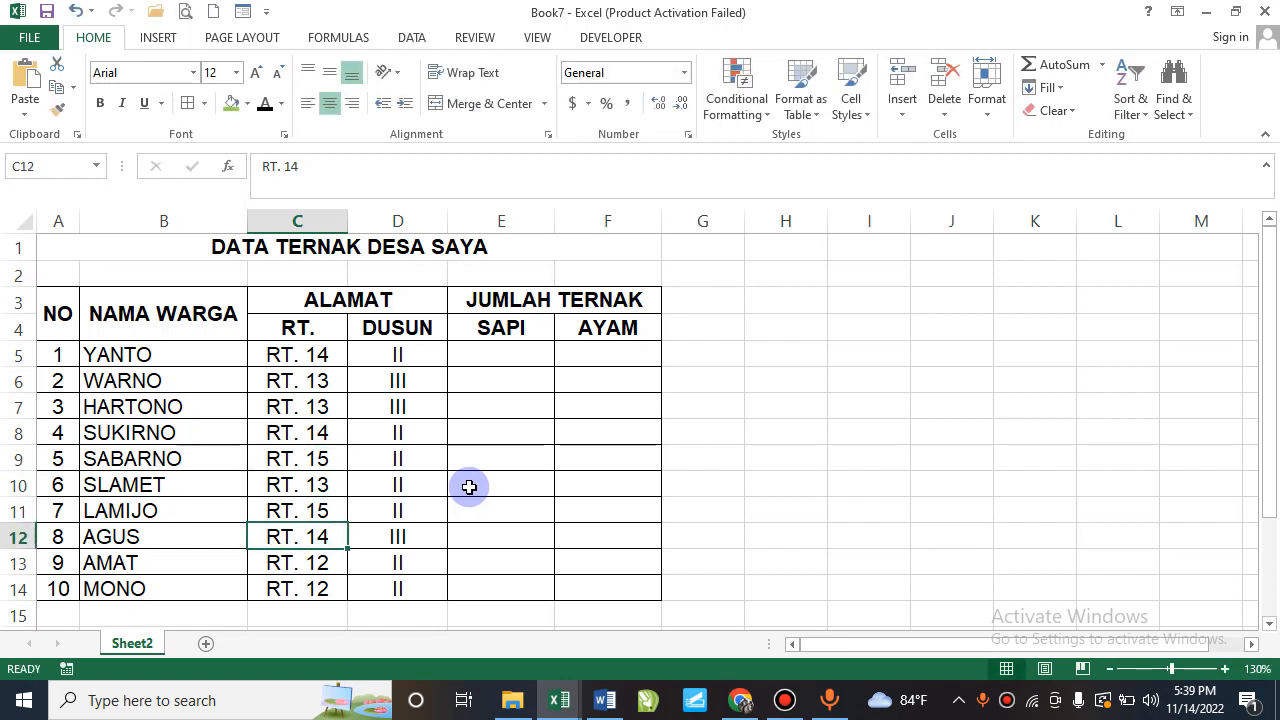
Enter the SAPI counts 5, 4, 5, 3 and 4 in E5 through E9.
click(505, 353)
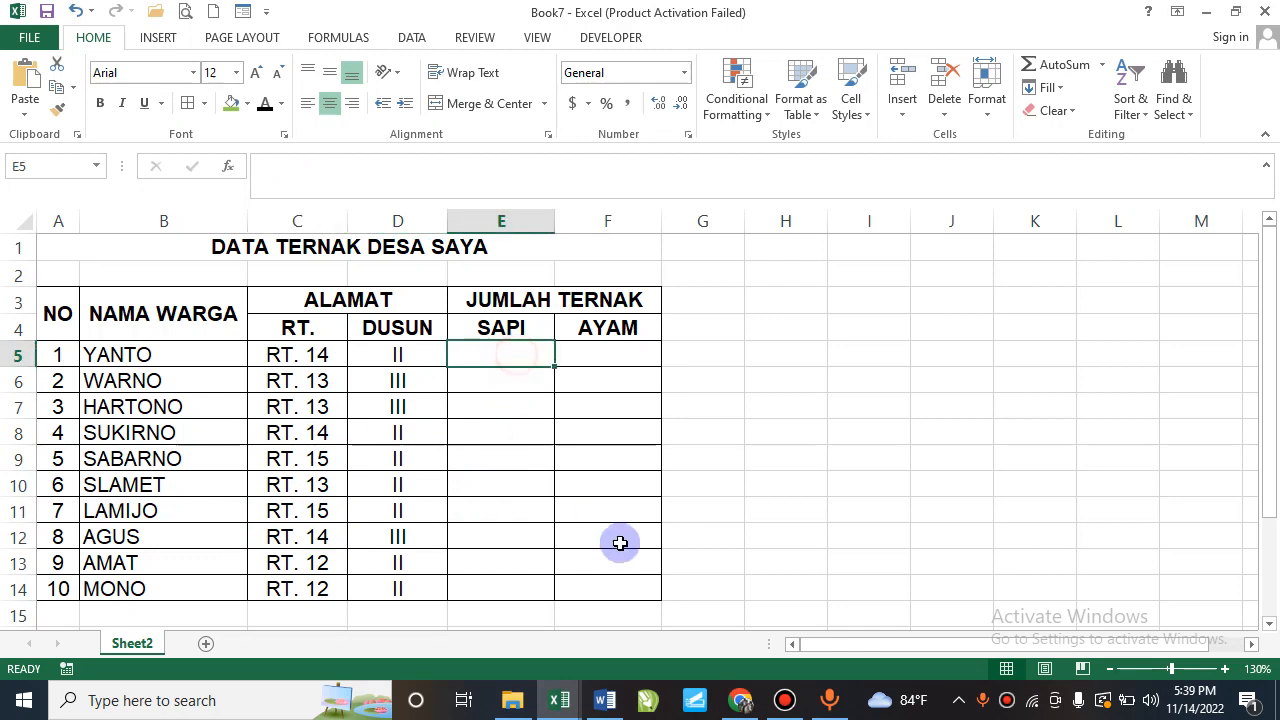
text(5)
key(Return)
text(4)
key(Return)
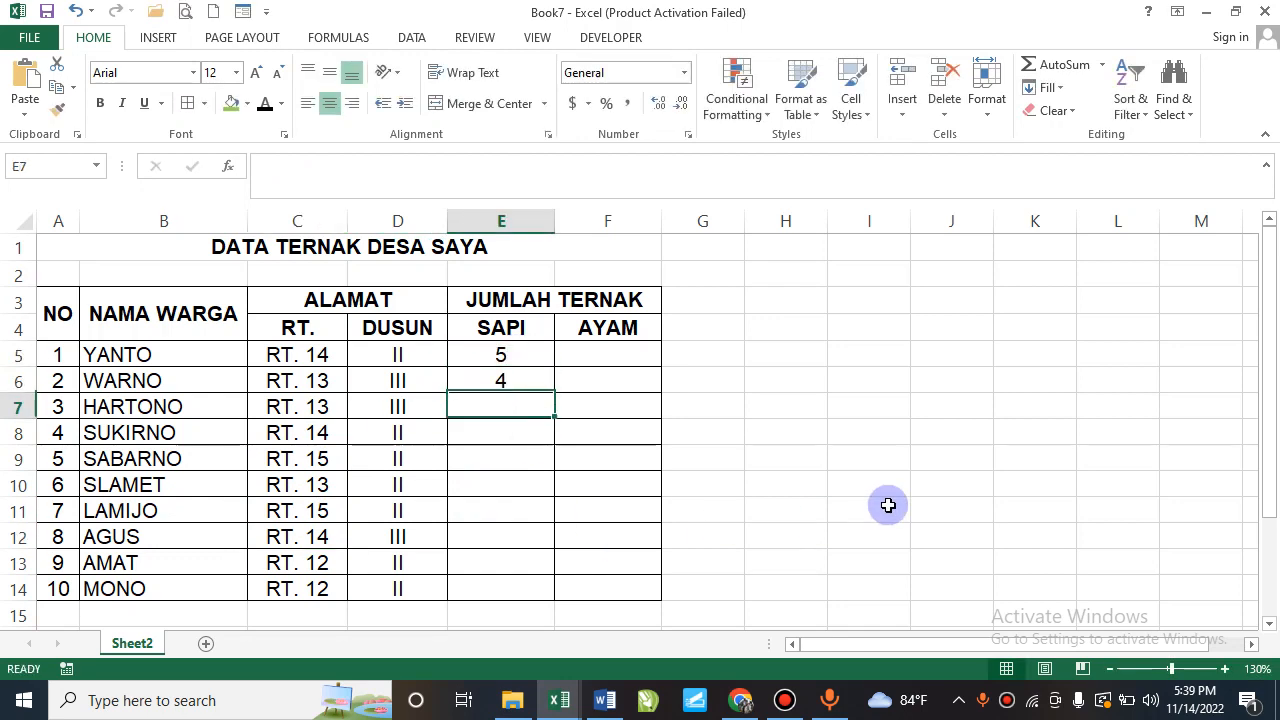
text(5)
key(Return)
text(3)
key(Return)
text(4)
key(Return)
Enter the remaining SAPI counts 2, 3, 2, 1 and 4 in E10 through E14.
text(2)
key(Return)
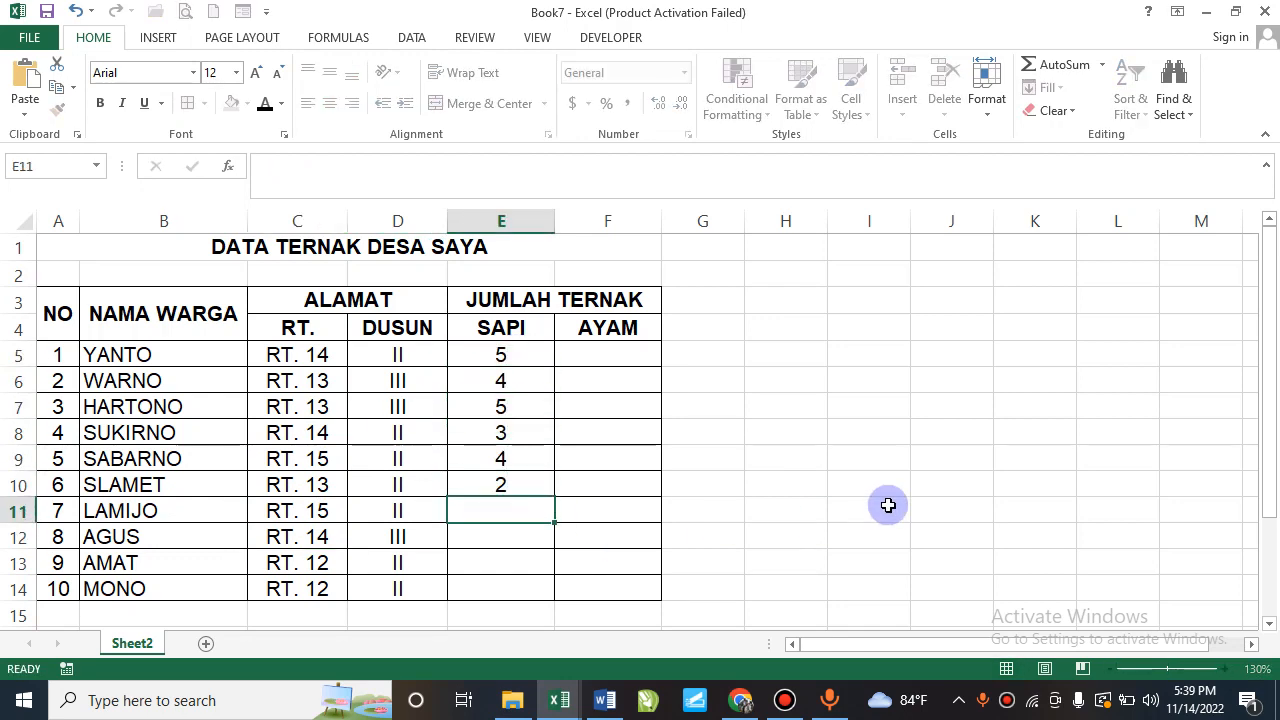
text(3)
key(Return)
text(2)
key(Return)
text(3)
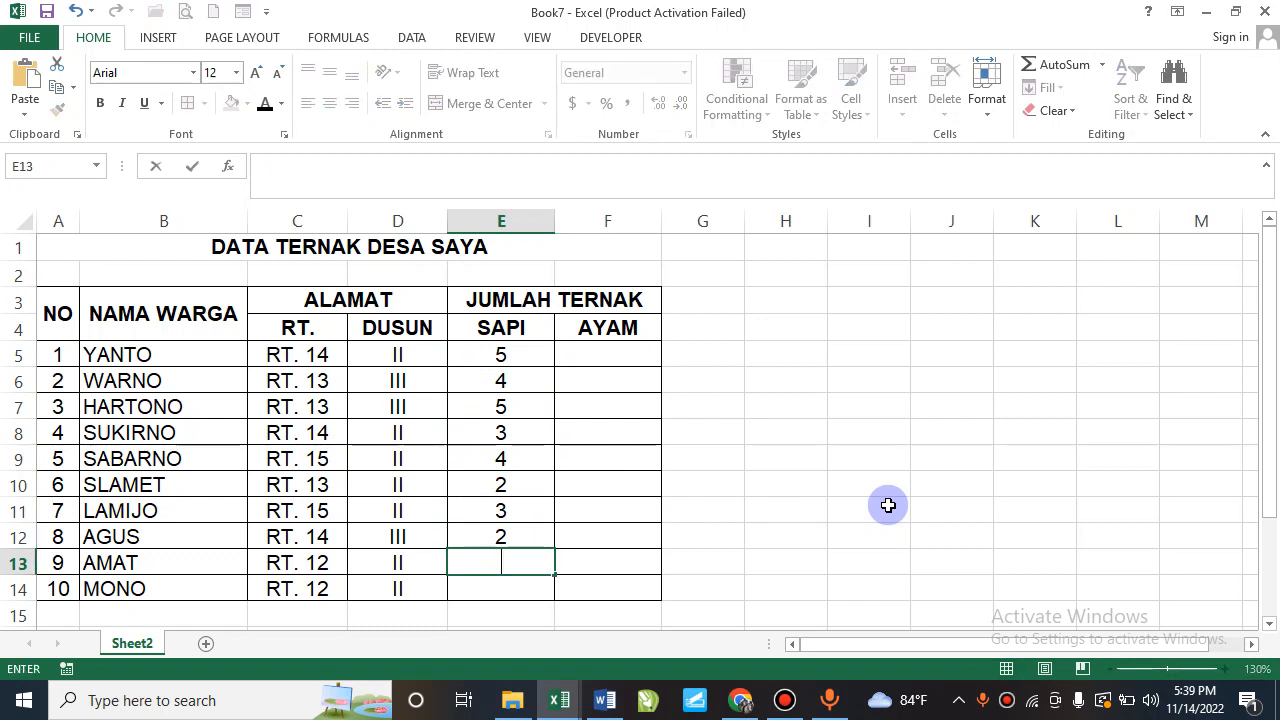
text(1)
key(Return)
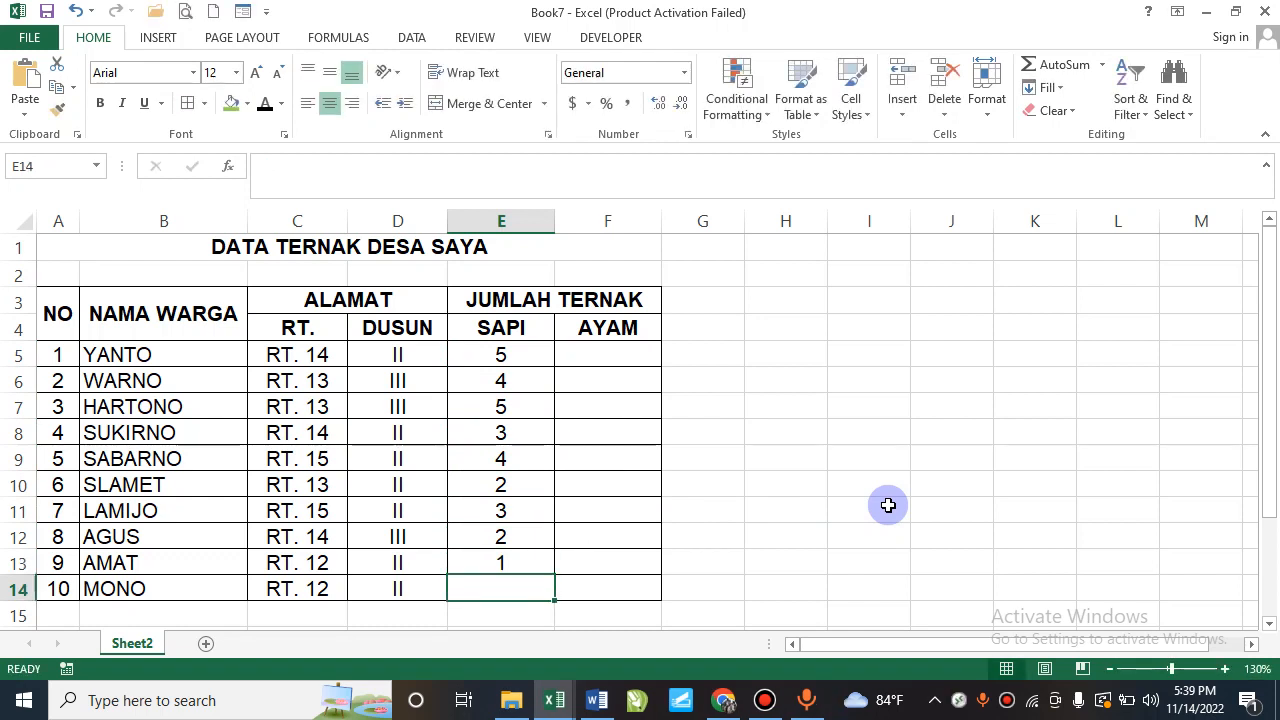
text(4)
key(Return)
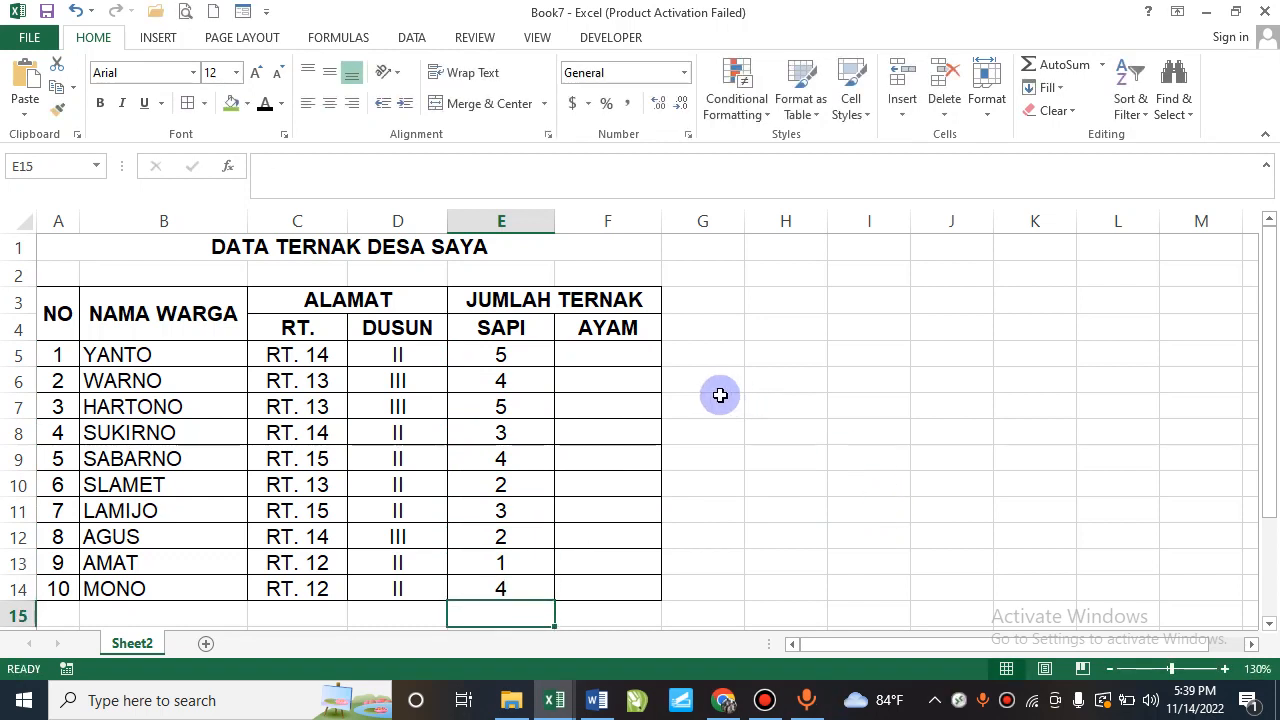
Enter the AYAM counts 10, 15, 14, 13 and 15 in F5 through F9.
click(637, 360)
text(10)
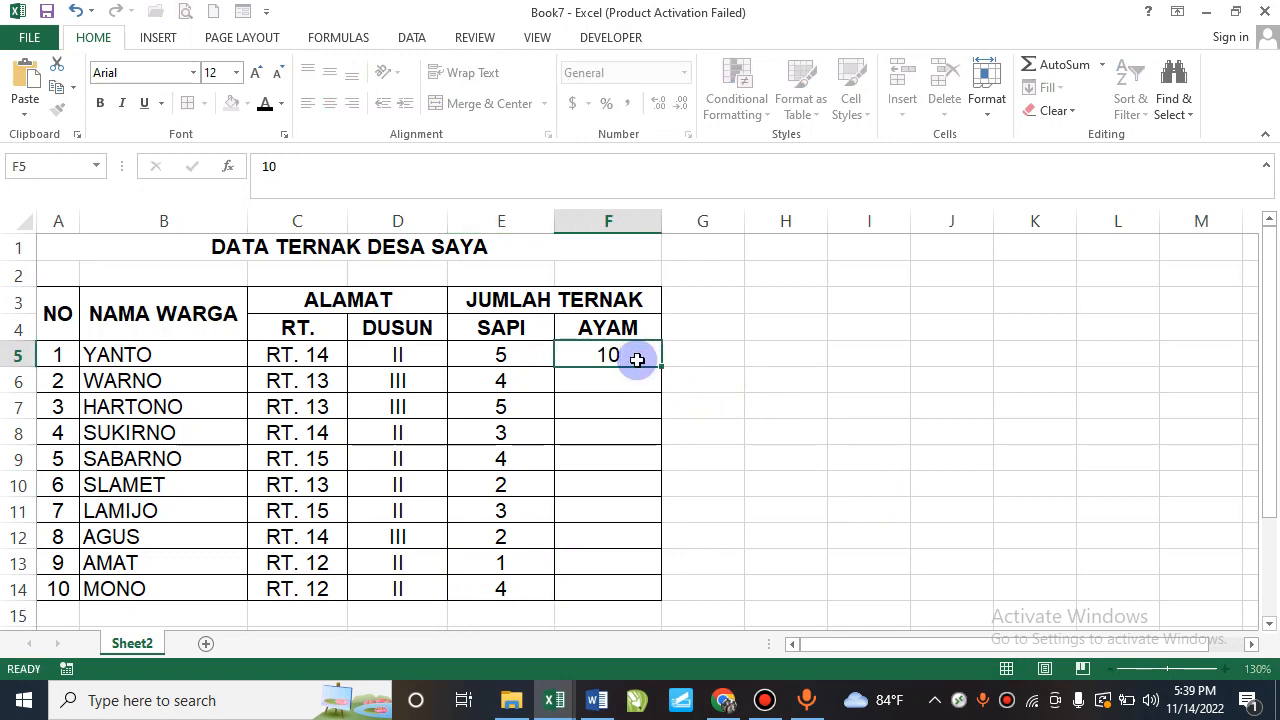
key(Return)
text(15)
key(Return)
text(14)
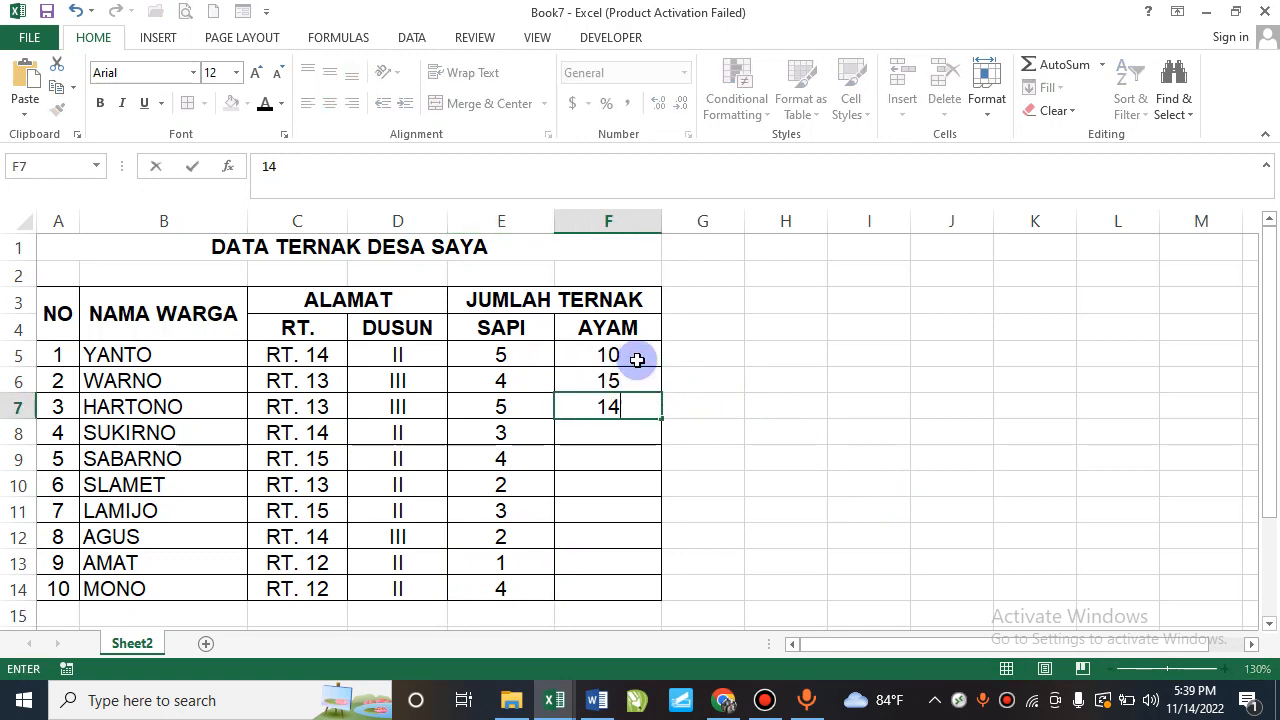
key(Return)
text(13)
key(Return)
text(15)
key(Return)
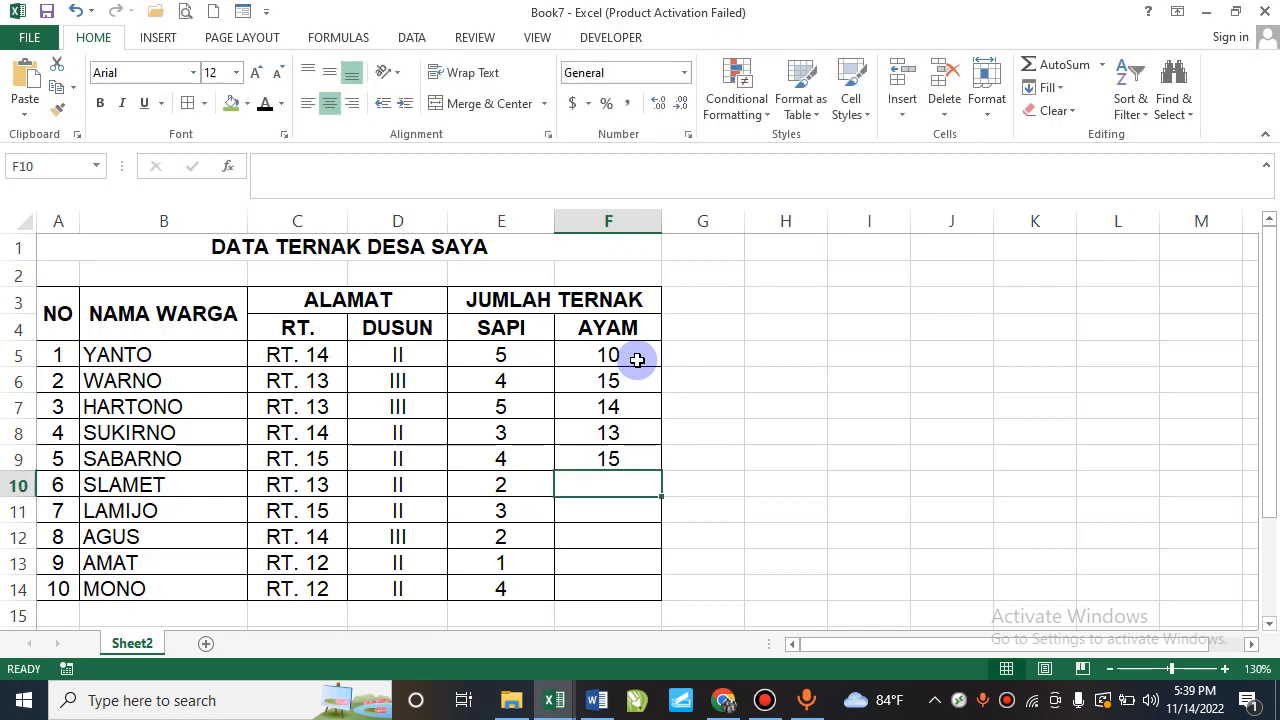
Enter the remaining AYAM counts 20, 24, 18, 19 and 17 in F10 through F14.
text(20)
key(Return)
text(24)
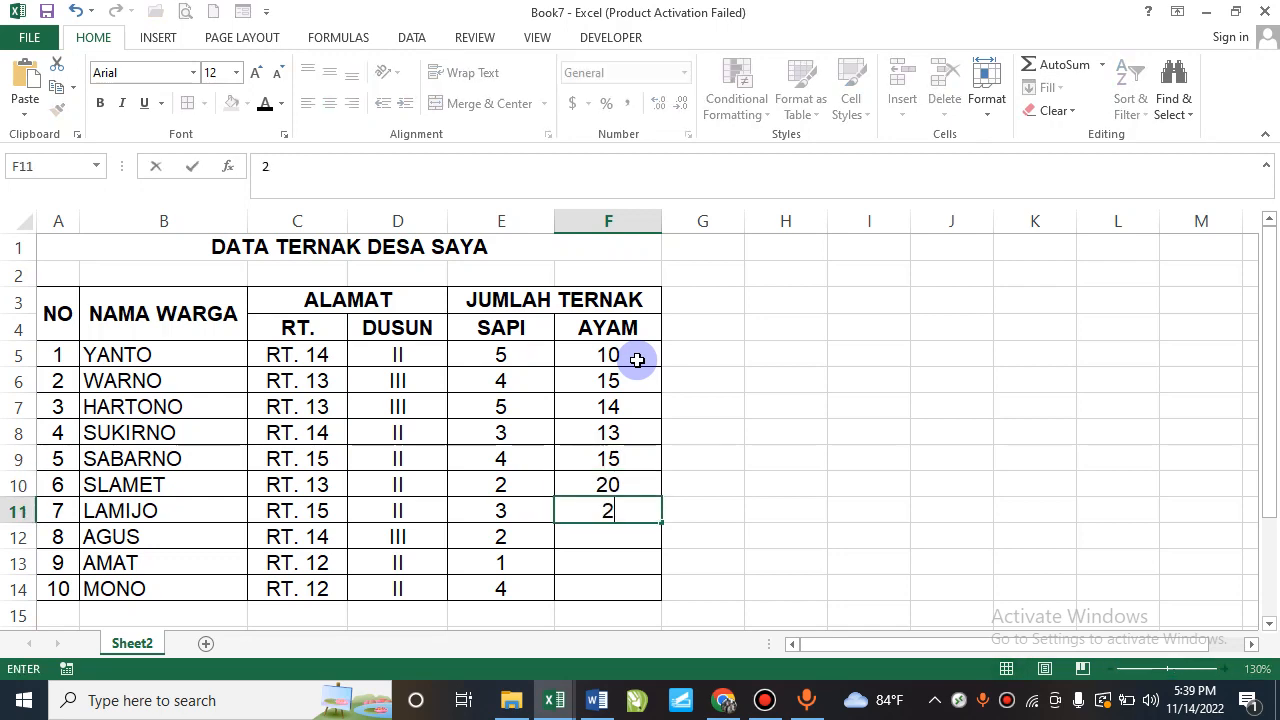
key(Return)
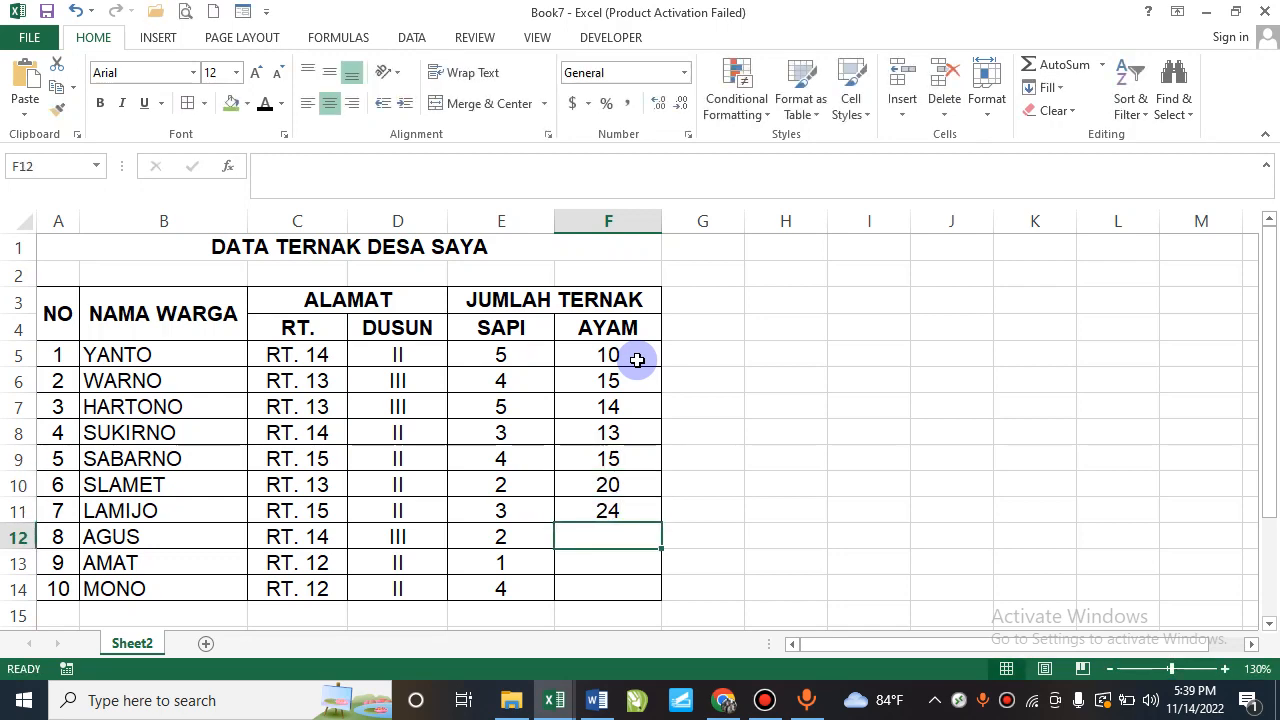
text(18)
key(Return)
text(19)
key(Return)
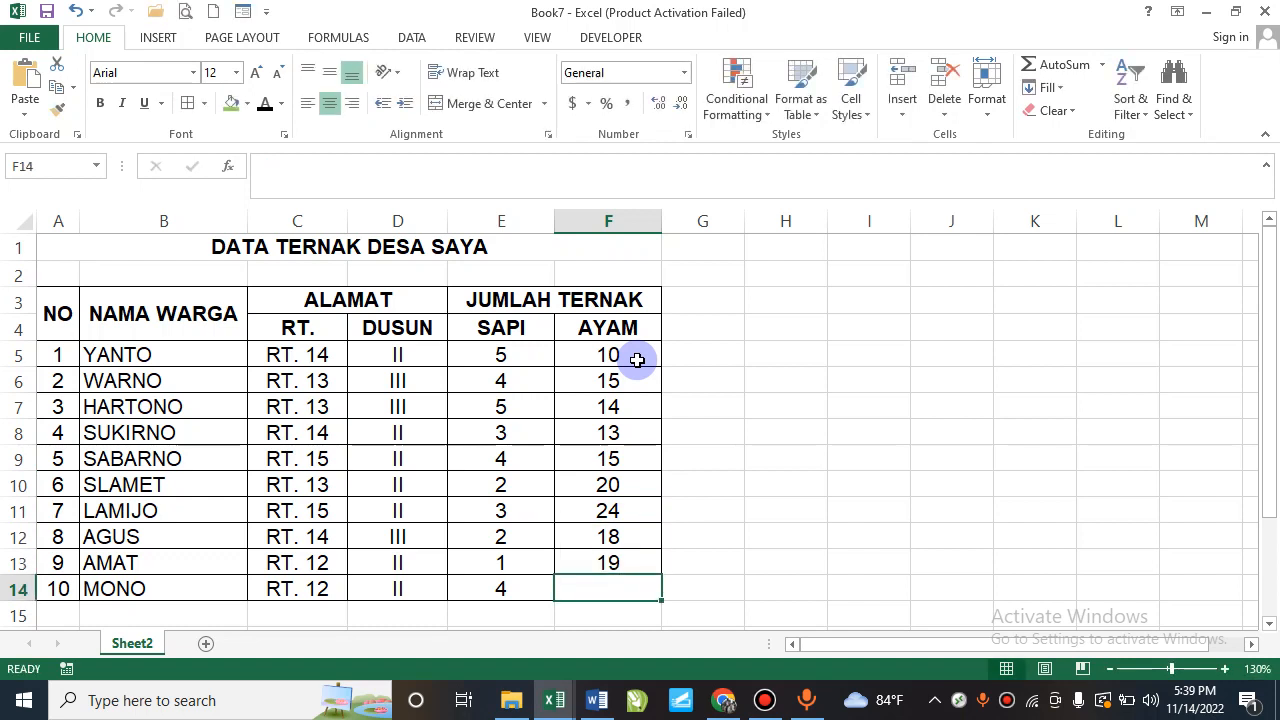
text(17)
key(Return)
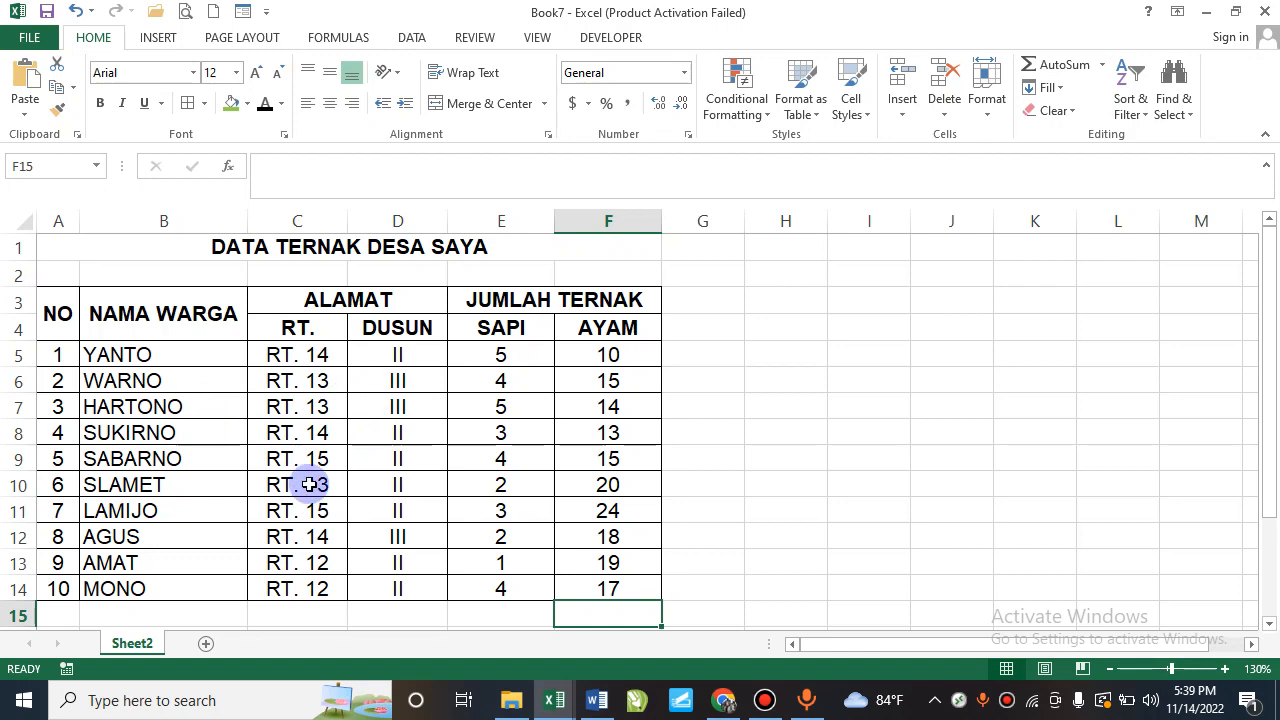
scroll(310, 484, down, 1)
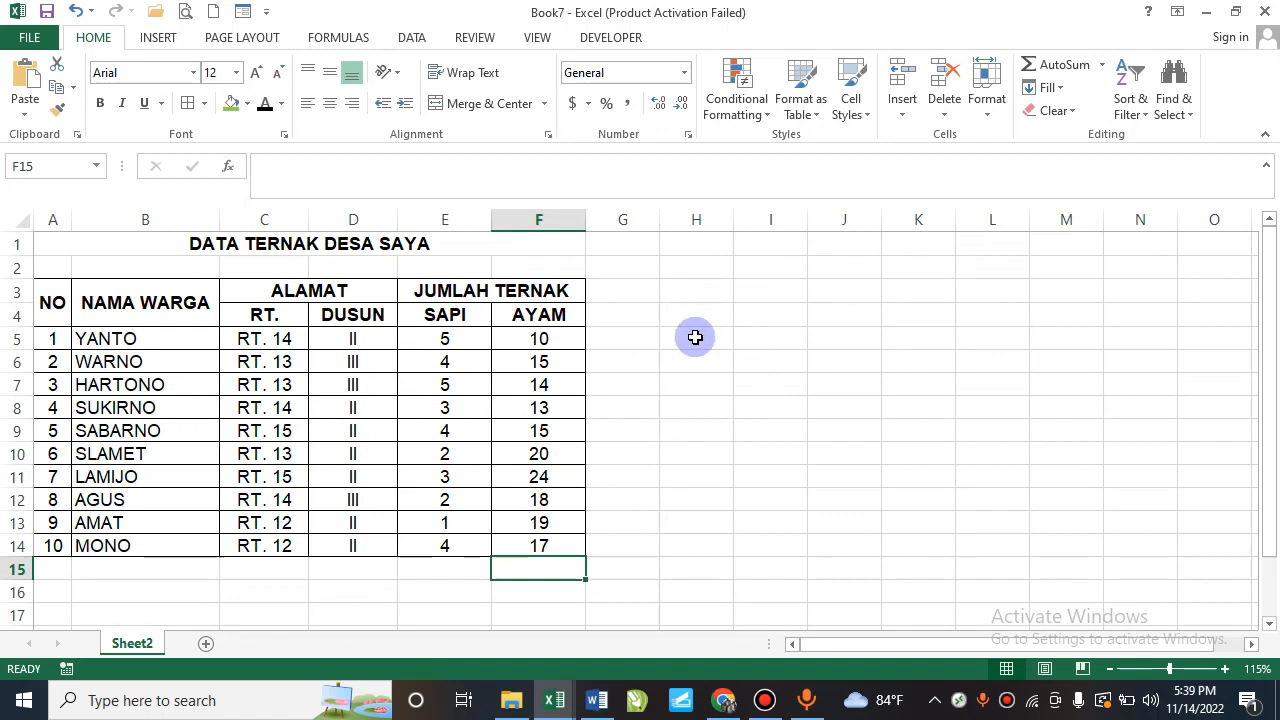
click(695, 337)
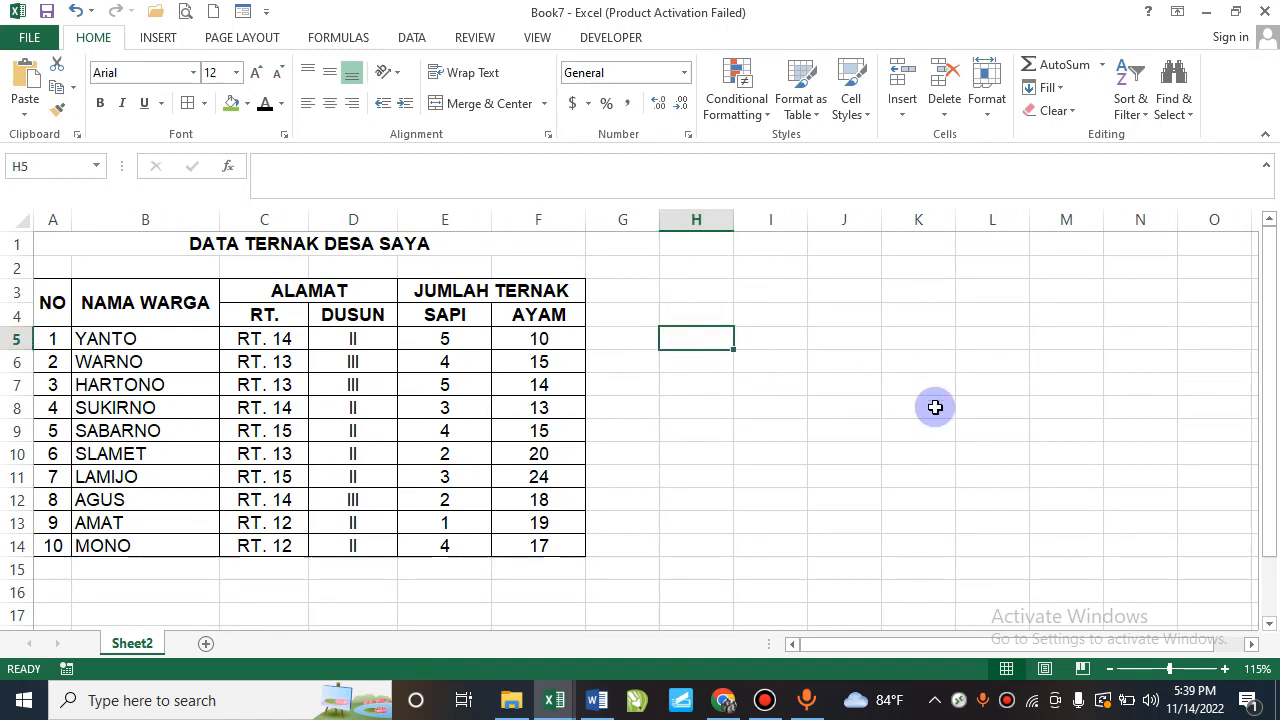
List the function names SUM, SUMIF and SUMIFS in H5 through H7.
text(SUM)
key(Return)
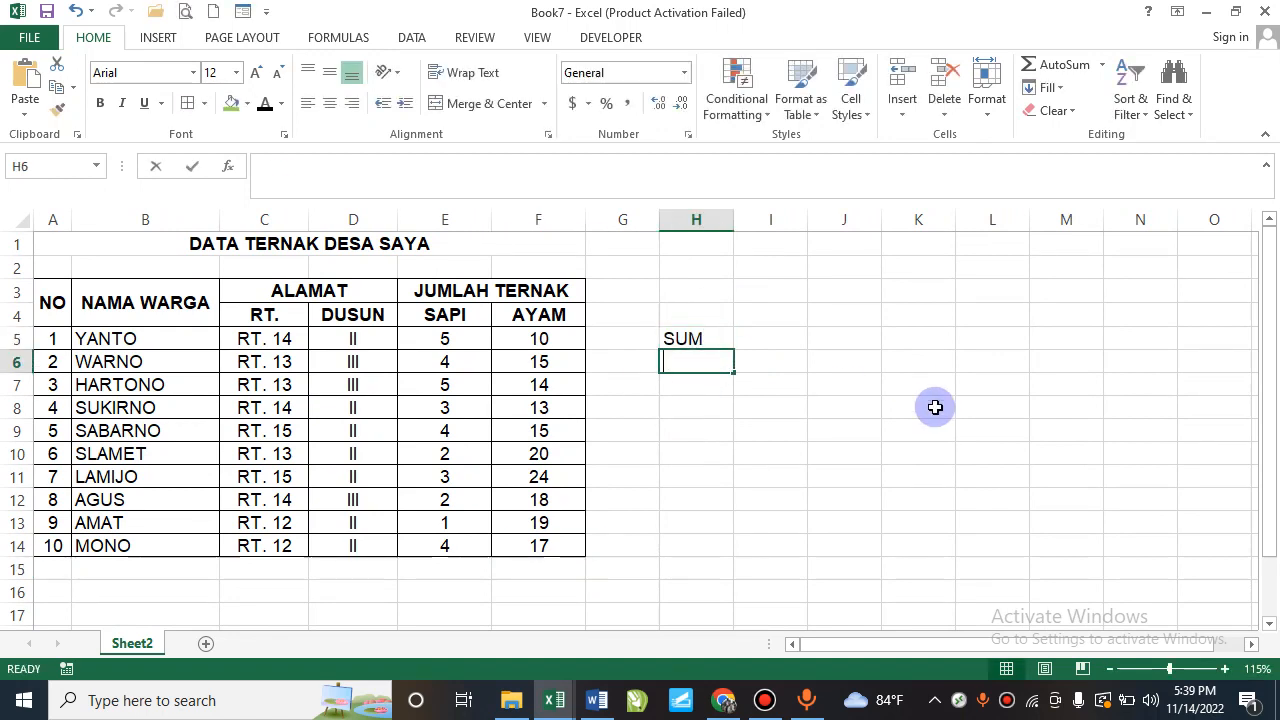
text(SUMIF)
key(Return)
text(SUM)
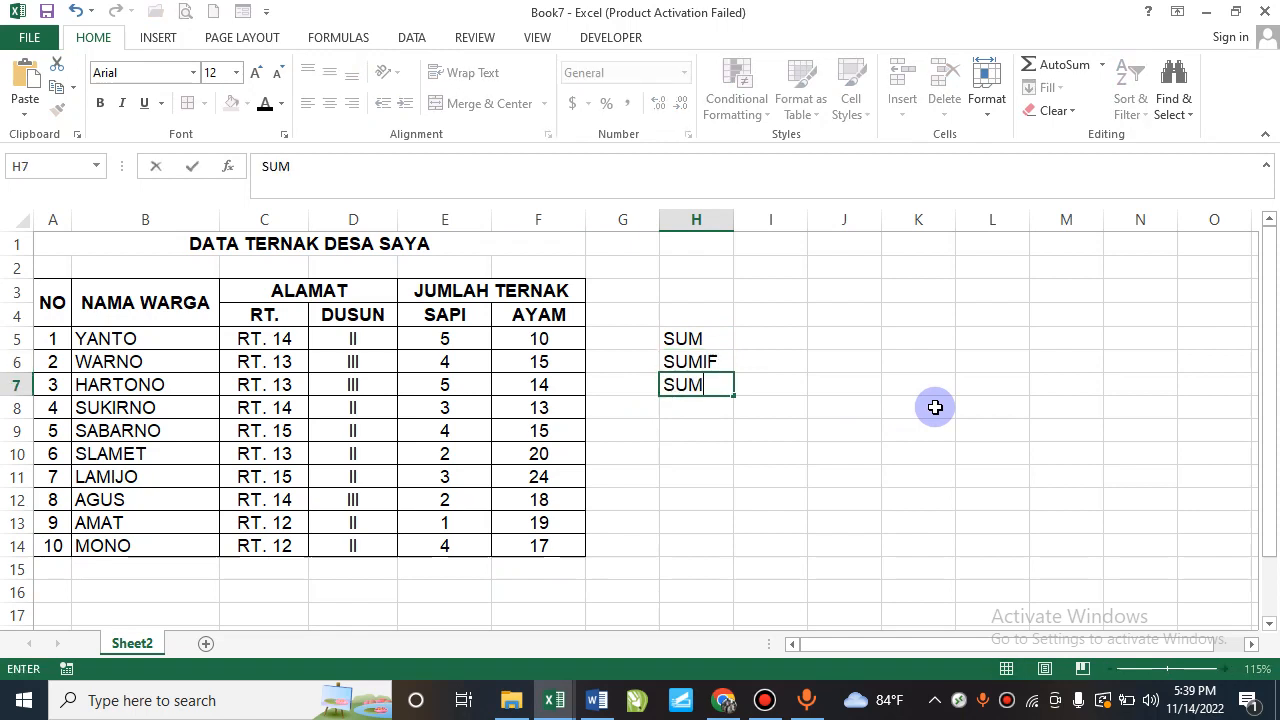
key(Return)
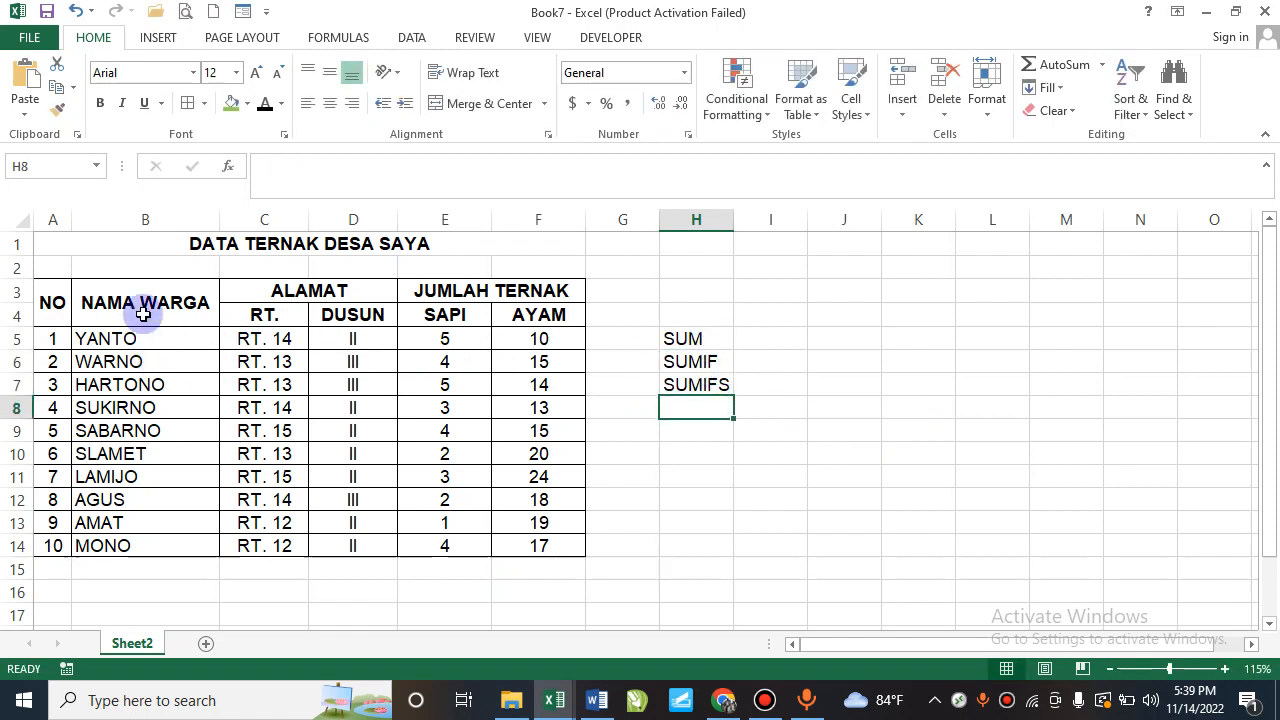
Freeze the panes at A5 so the table's header rows stay in view above the data.
ctrl+scroll(220, 434, up, 1)
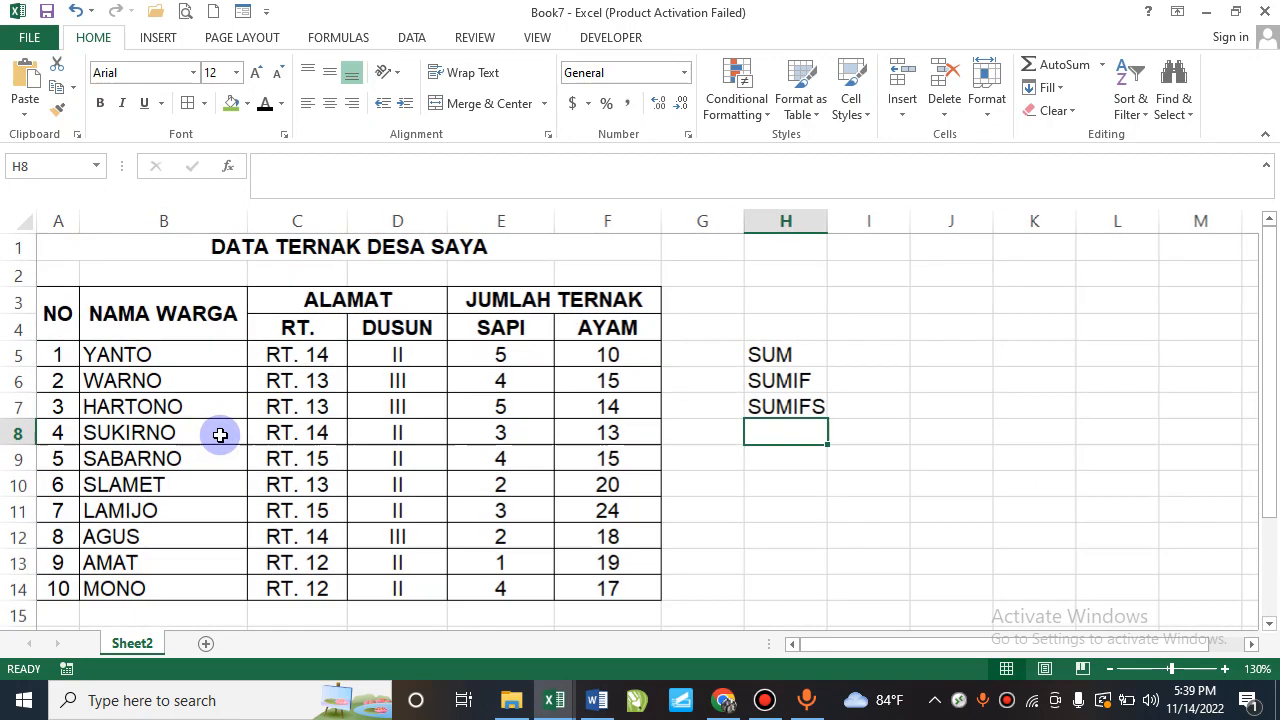
scroll(220, 434, down, 1)
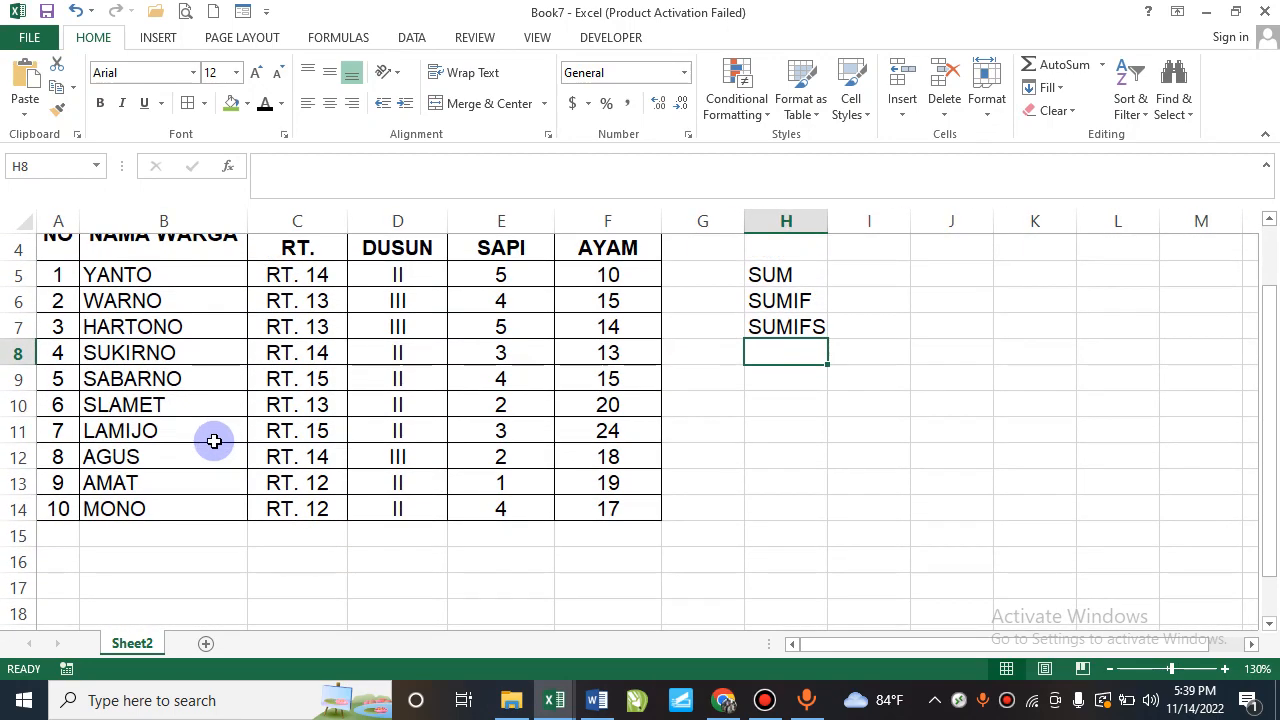
scroll(214, 441, up, 1)
ctrl+scroll(214, 441, up, 2)
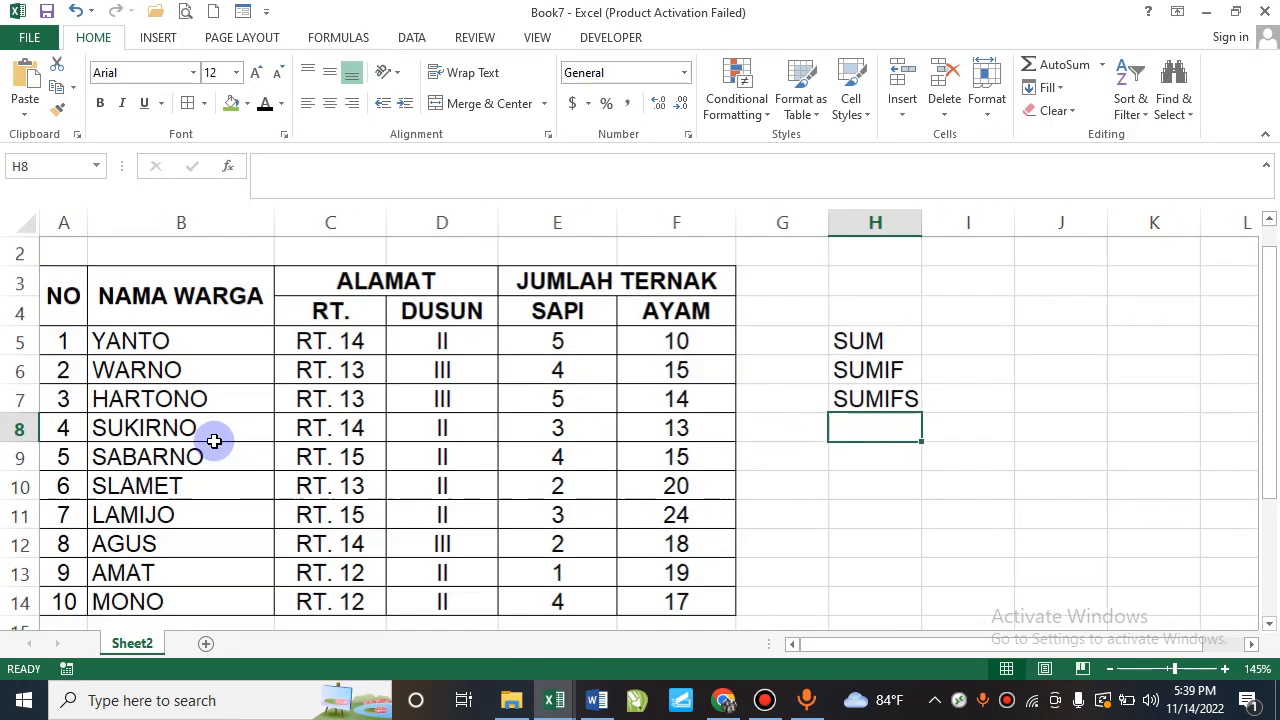
click(82, 322)
click(535, 37)
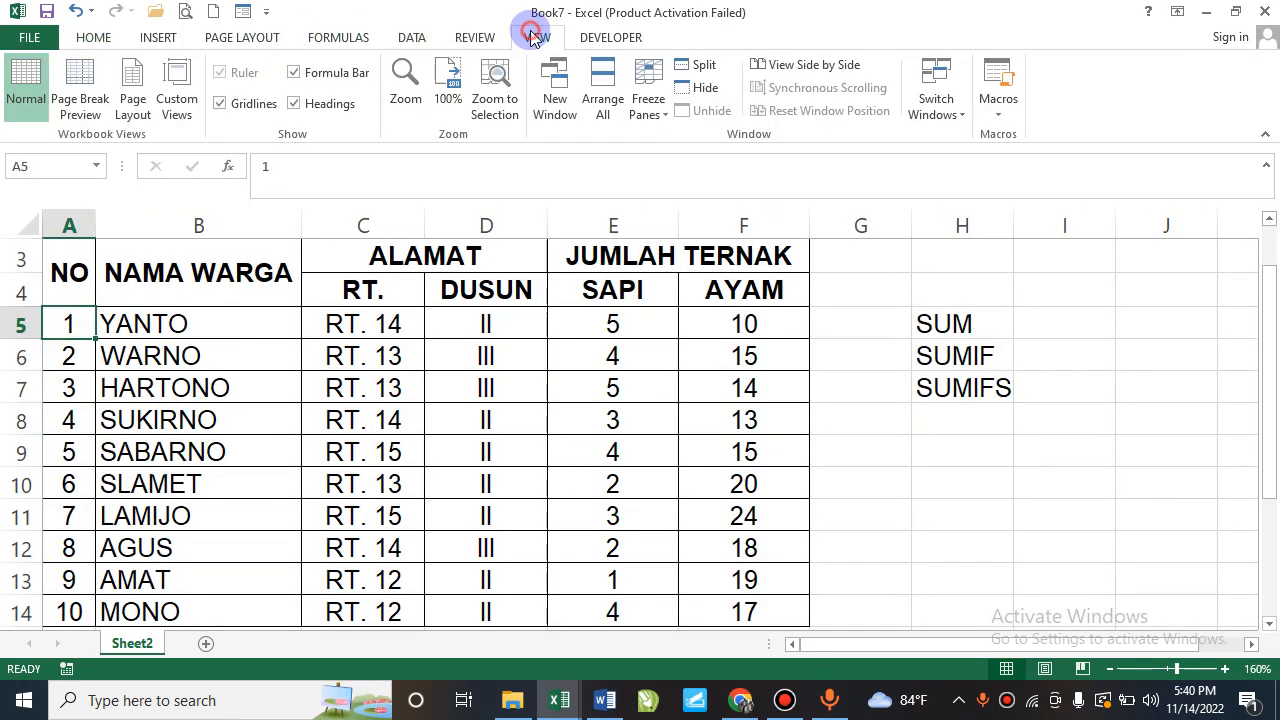
click(655, 100)
click(672, 158)
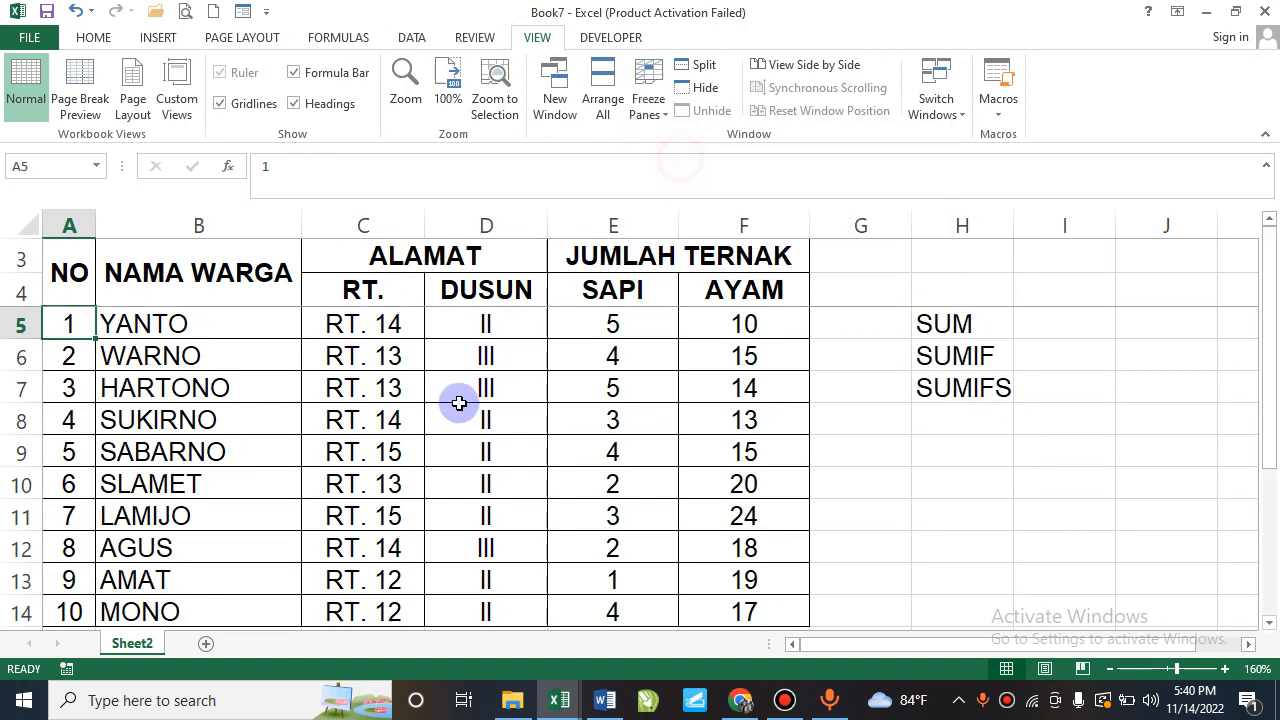
Merge and center A15:D15 below the table and enter the label "JUMLAH TERNAK SAPI".
scroll(370, 456, down, 2)
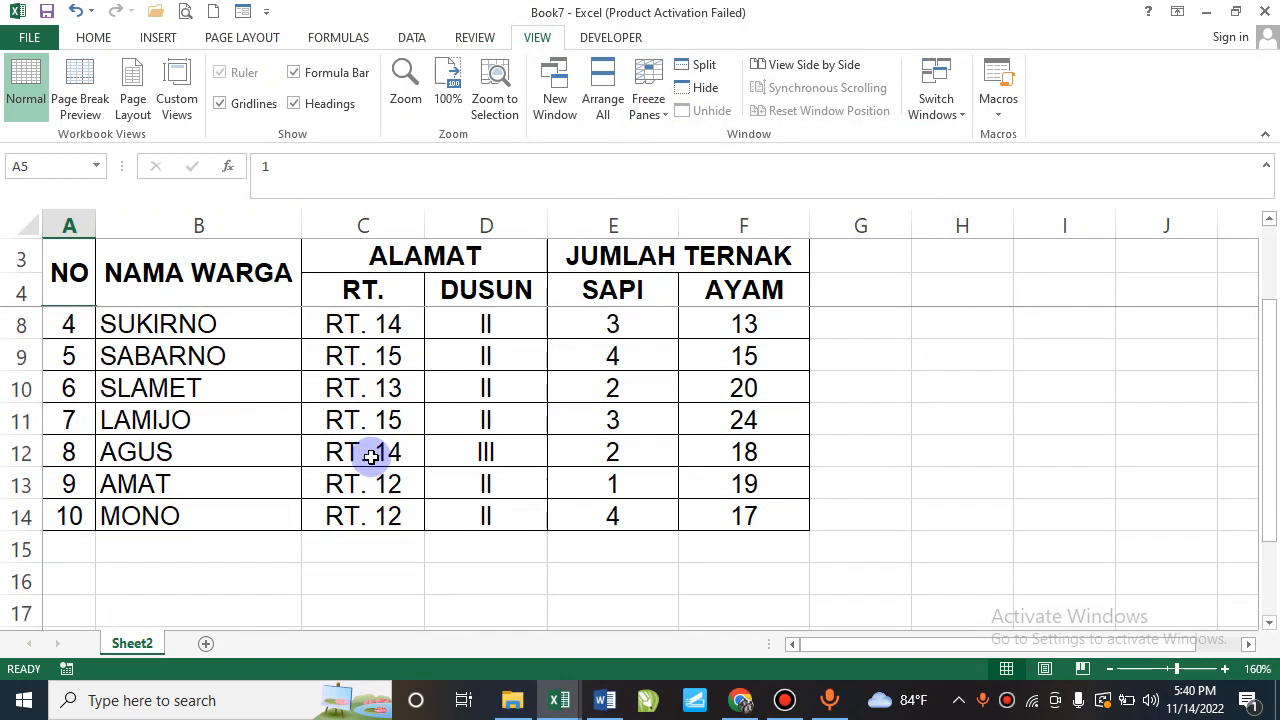
drag(69, 449, 457, 451)
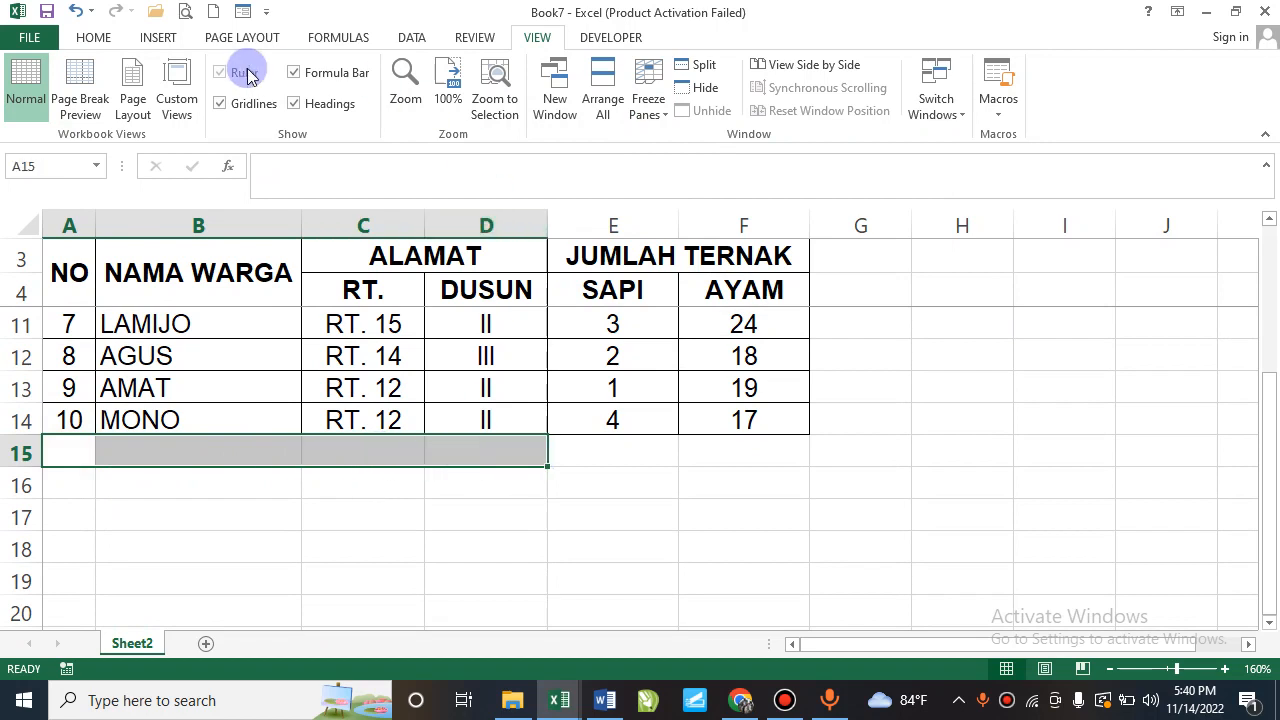
click(93, 37)
click(453, 104)
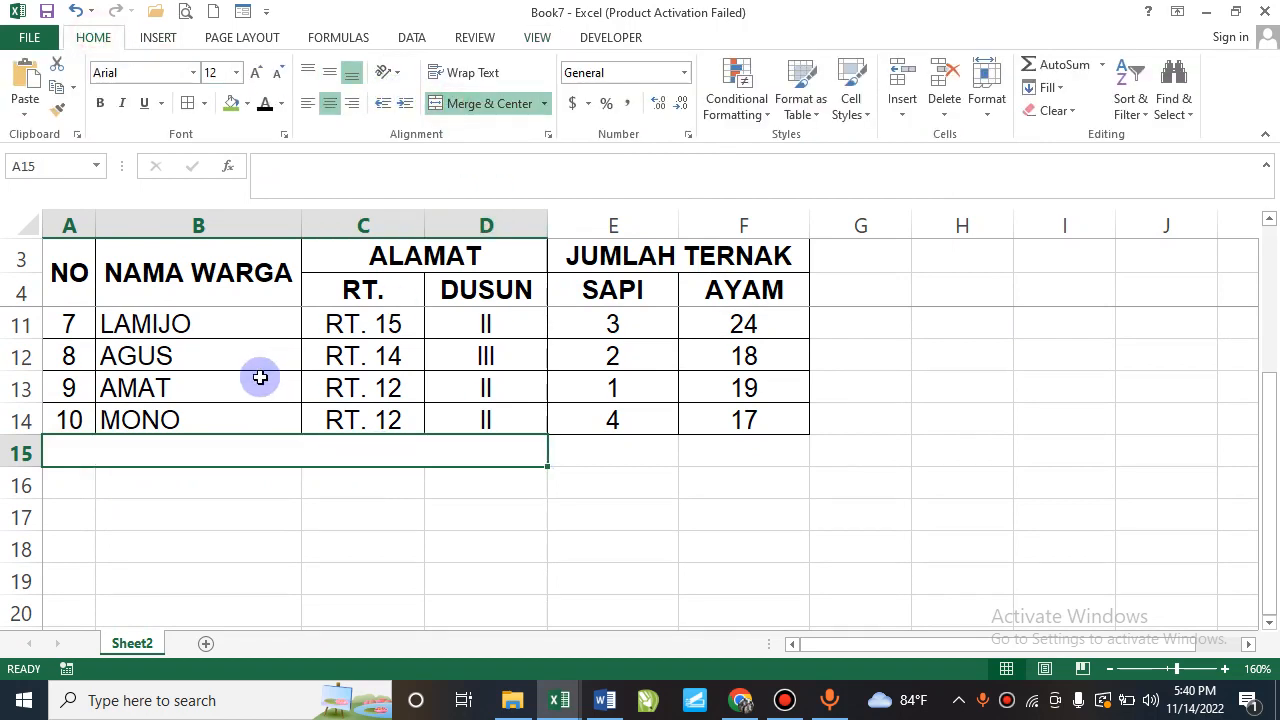
text(JUMLAH)
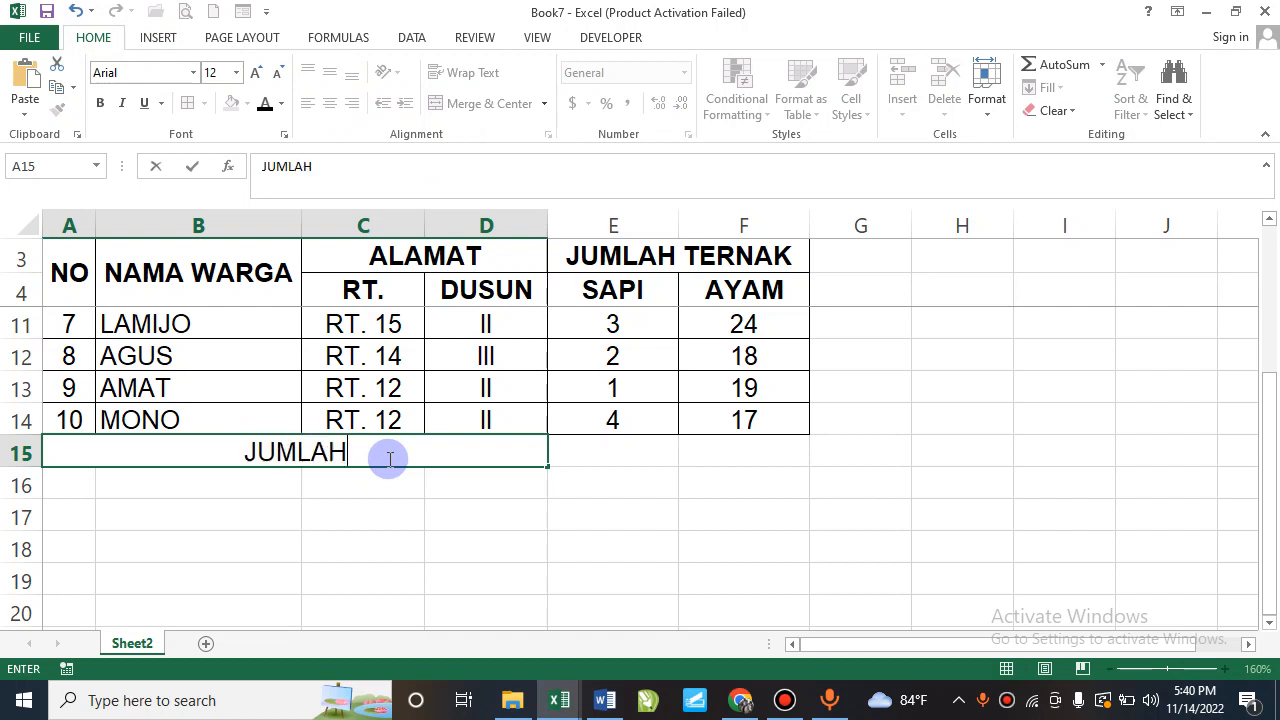
text( TERNAK SAPI)
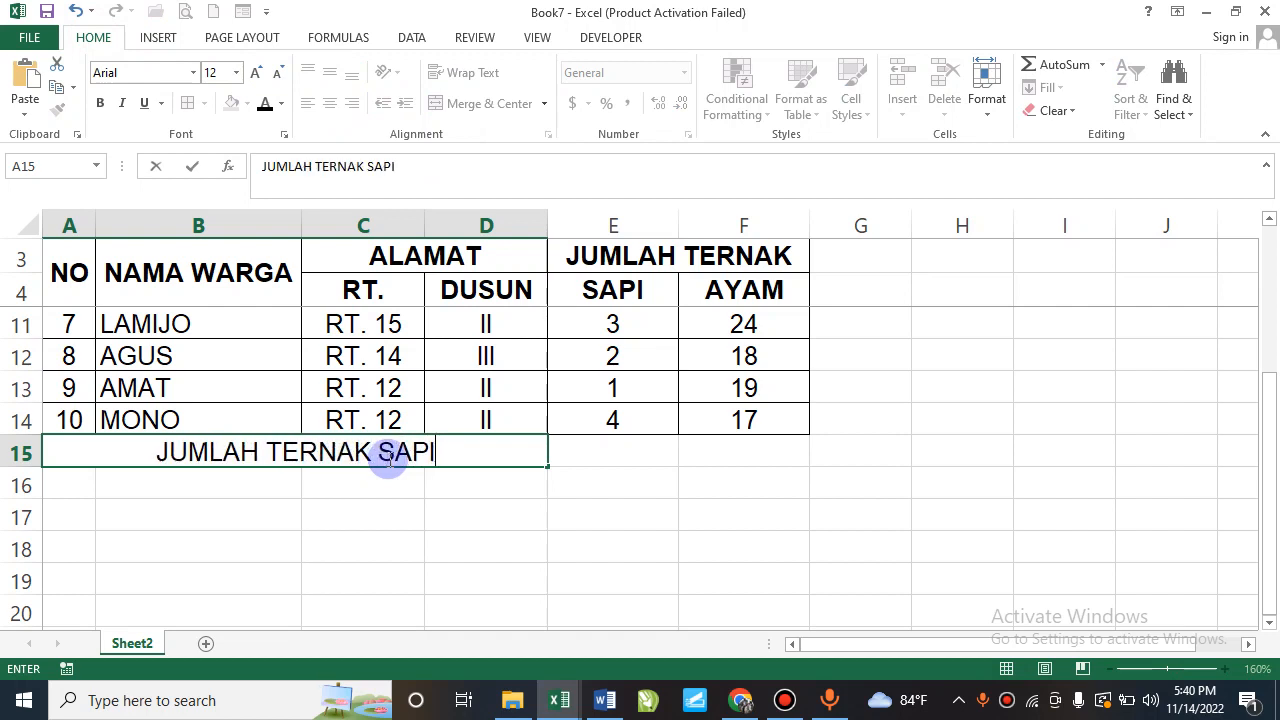
key(ctrl+Return)
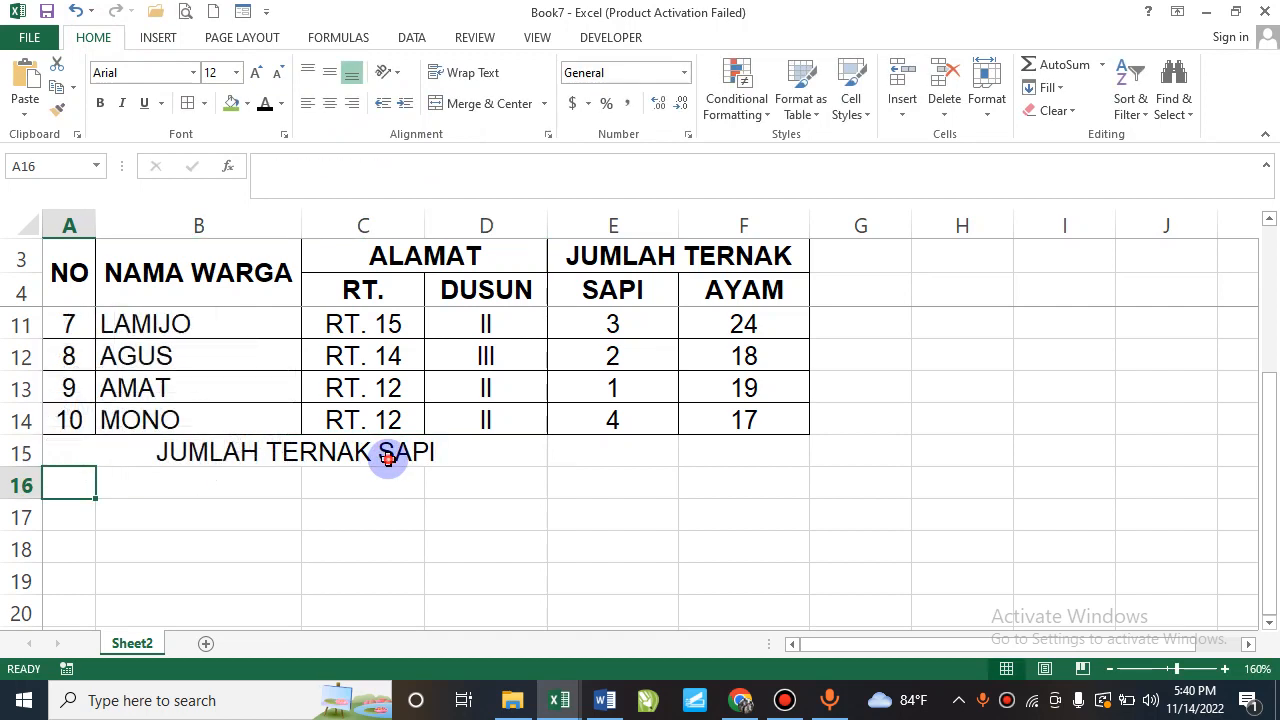
Fill the merged A15 label down through row 19 and change the A16 label to "JUMLAH TERNAK AYAM".
click(388, 458)
drag(548, 468, 554, 592)
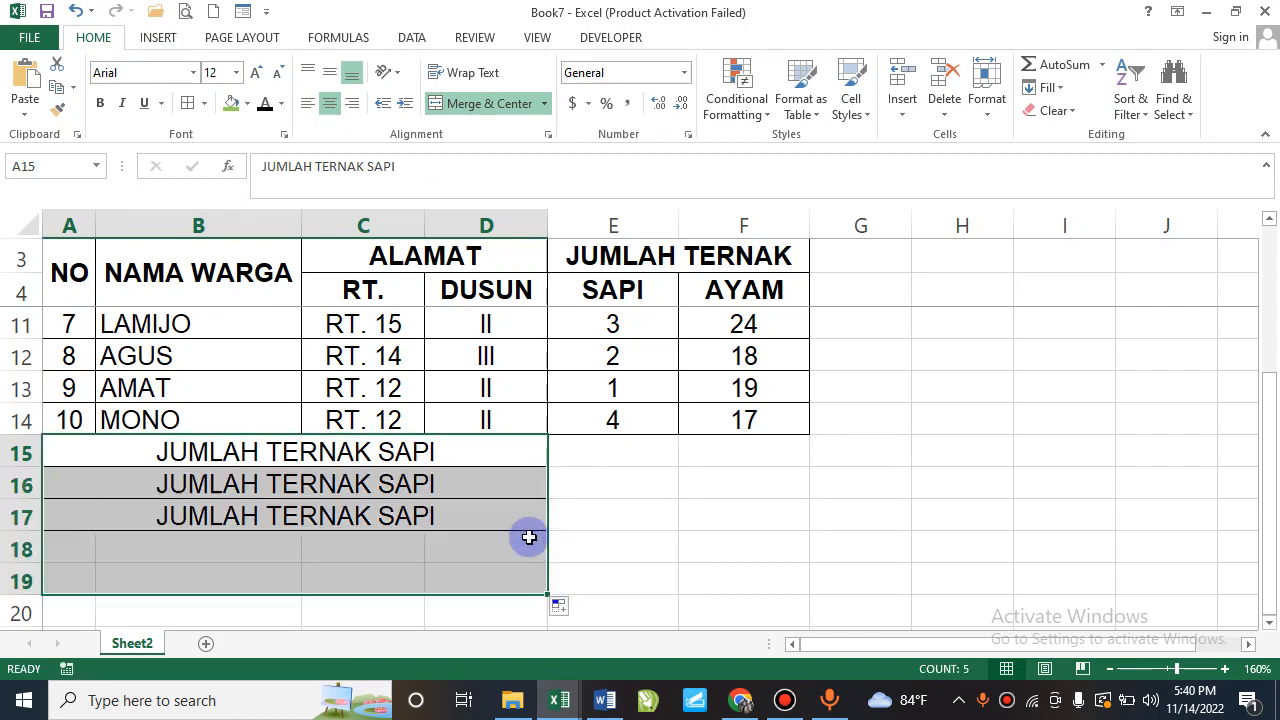
double_click(501, 480)
key(ctrl+shift+Left)
text(AYAM)
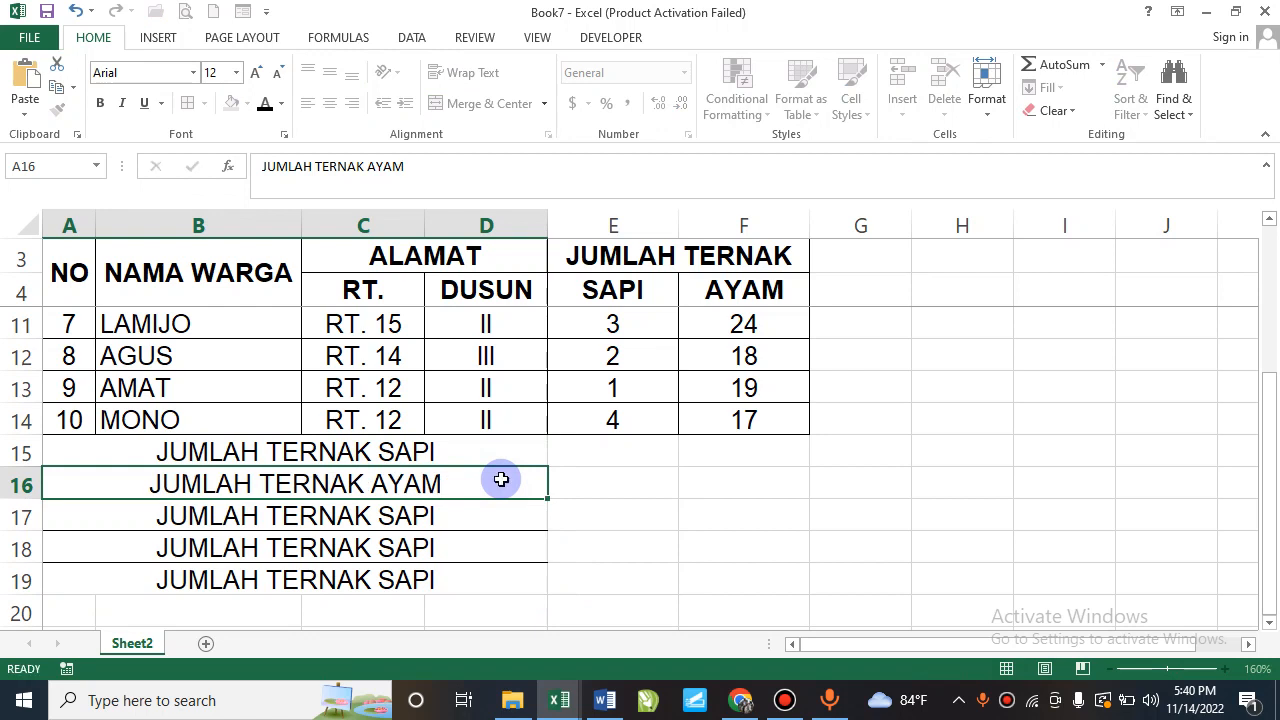
key(Return)
Replace the merged label in A17 with "TOTAL JUMLAH TERNAK".
text(T)
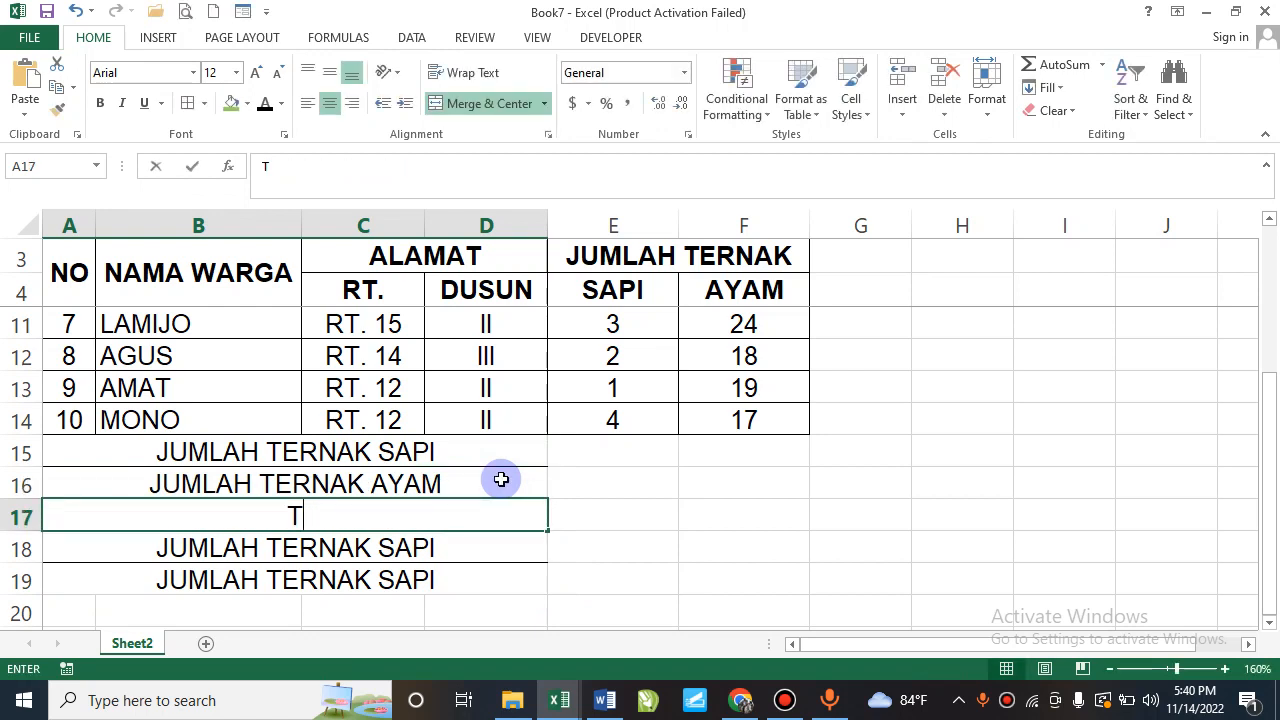
text(OTAL JUMLAH TERNAK)
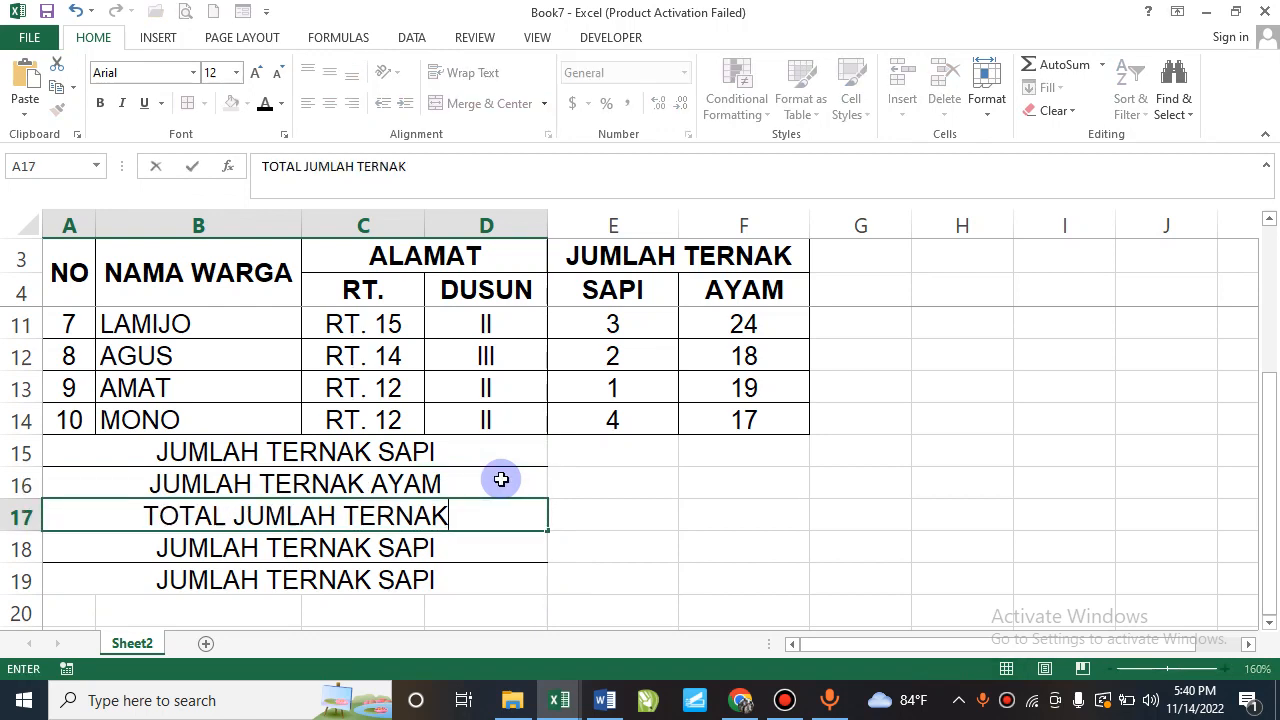
key(Return)
text(J)
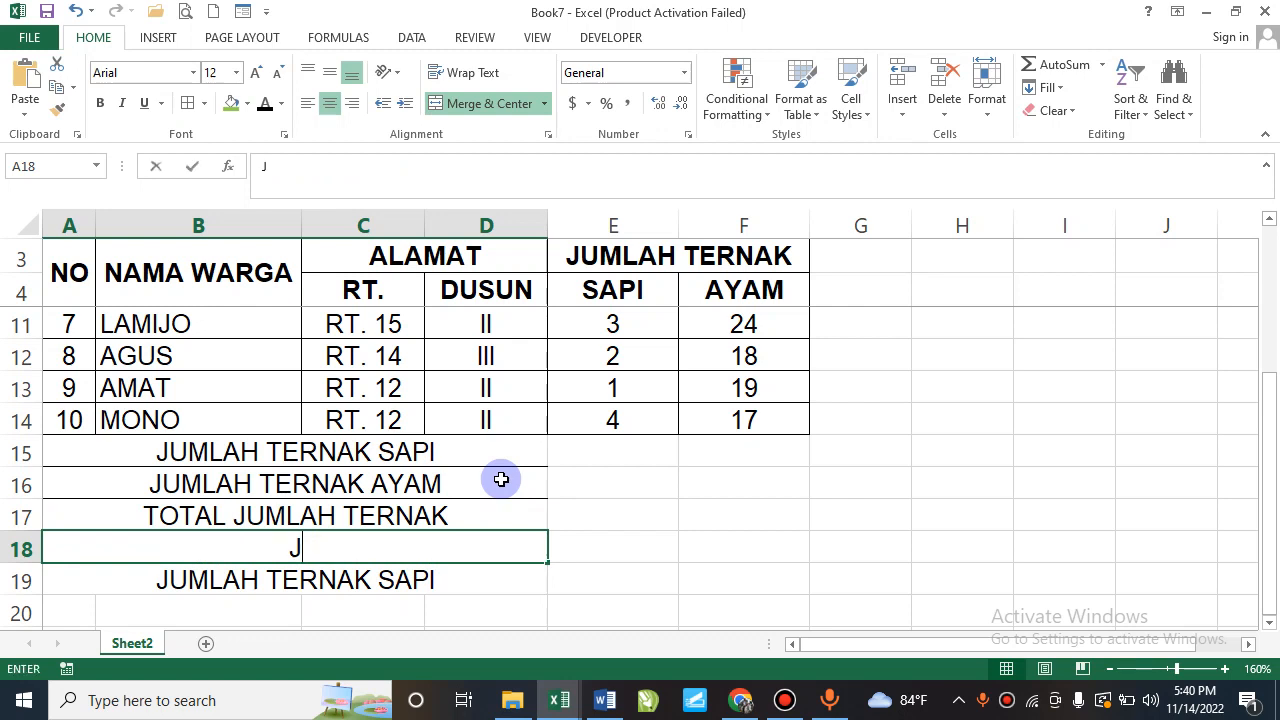
text(UMLAH)
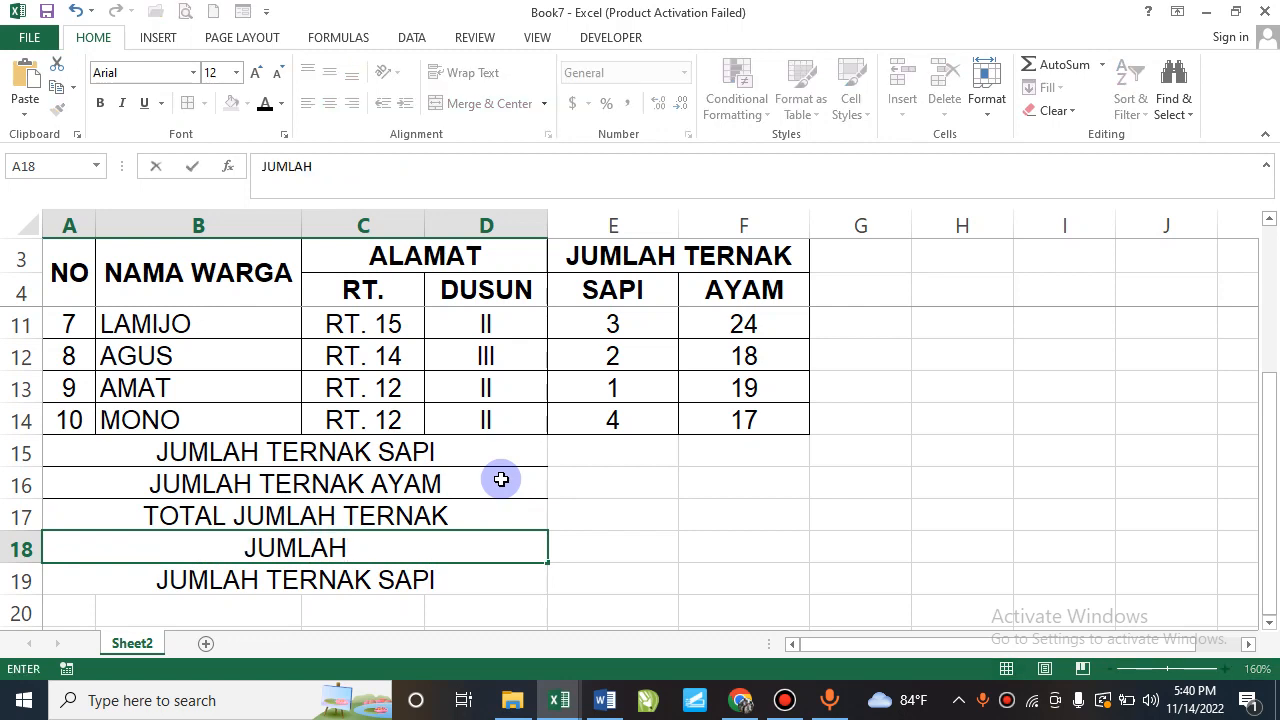
text( TERNAK)
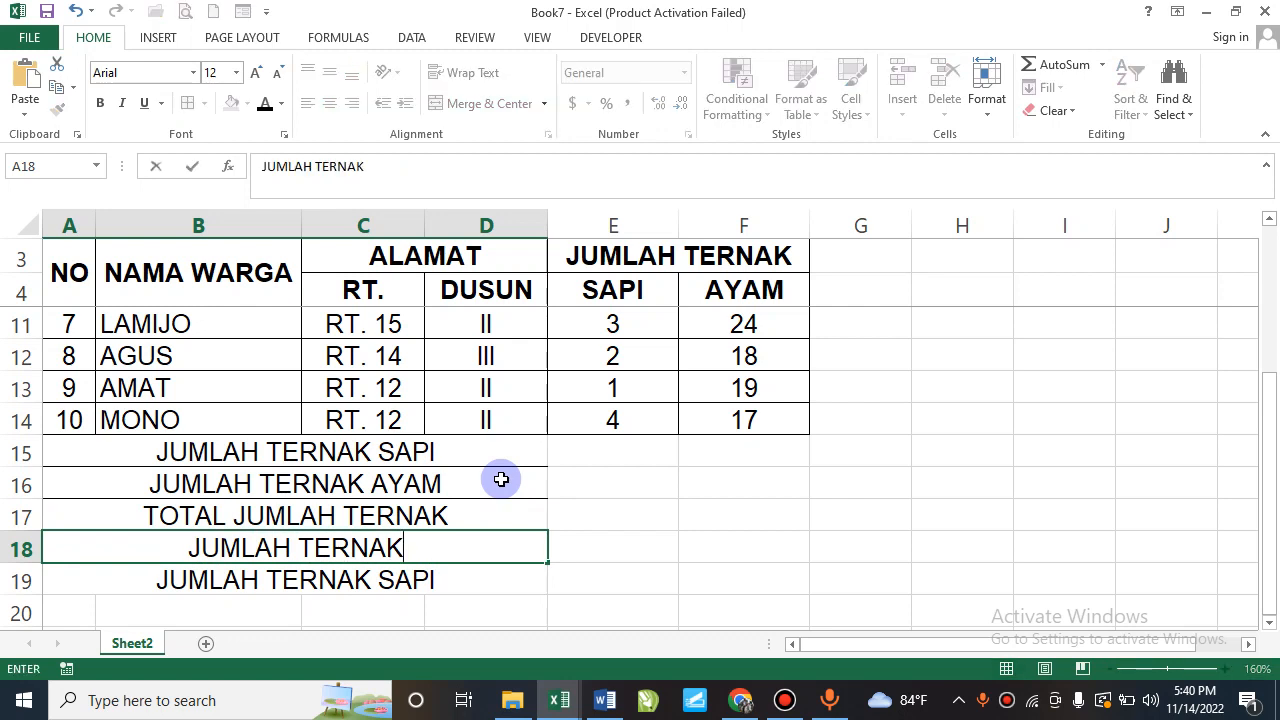
key(BackSpace)
key(BackSpace)
key(BackSpace)
key(BackSpace)
key(BackSpace)
key(BackSpace)
key(BackSpace)
key(BackSpace)
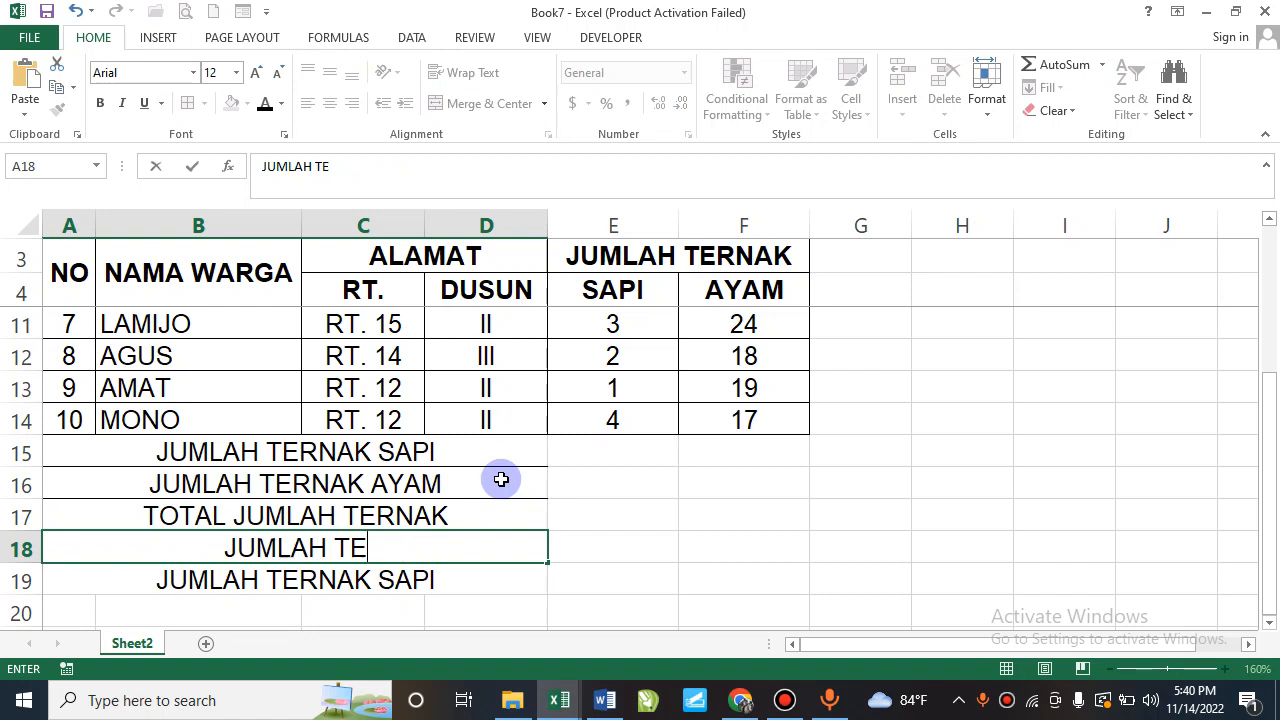
Replace the label in A18 with "TOTAL JUMLAH TERNAK DUSUN II" and the one in A19 with "TOTAL JUMLAH TERNAK DUSUN III".
text(TOTAL JUMLAH TERNAK)
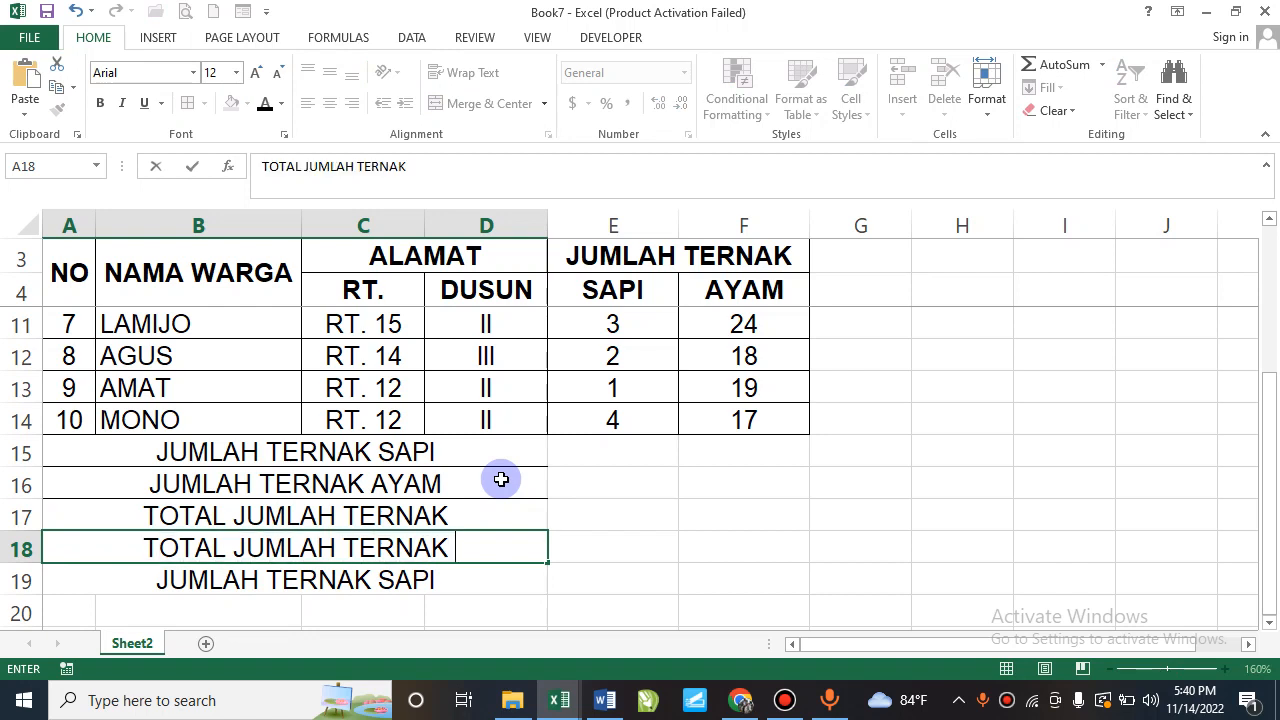
text( DUSUN II)
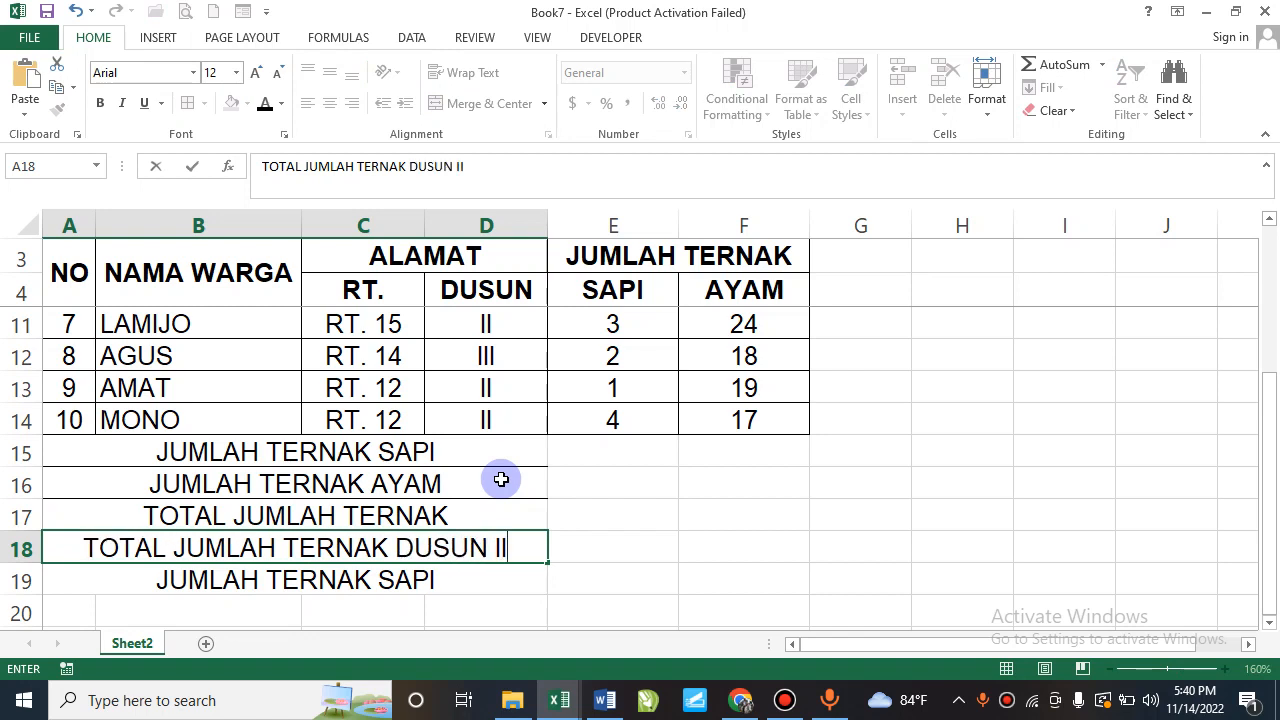
key(Down)
text(TOT)
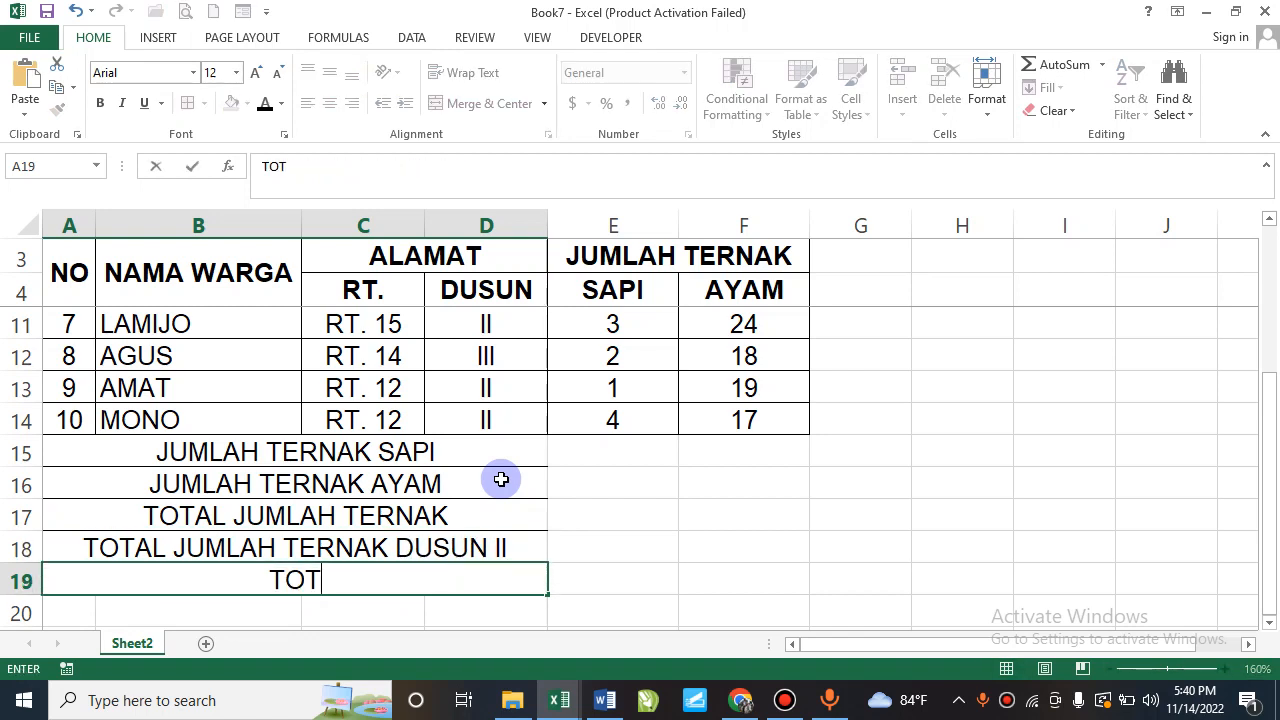
text(AL JUMLAH TE)
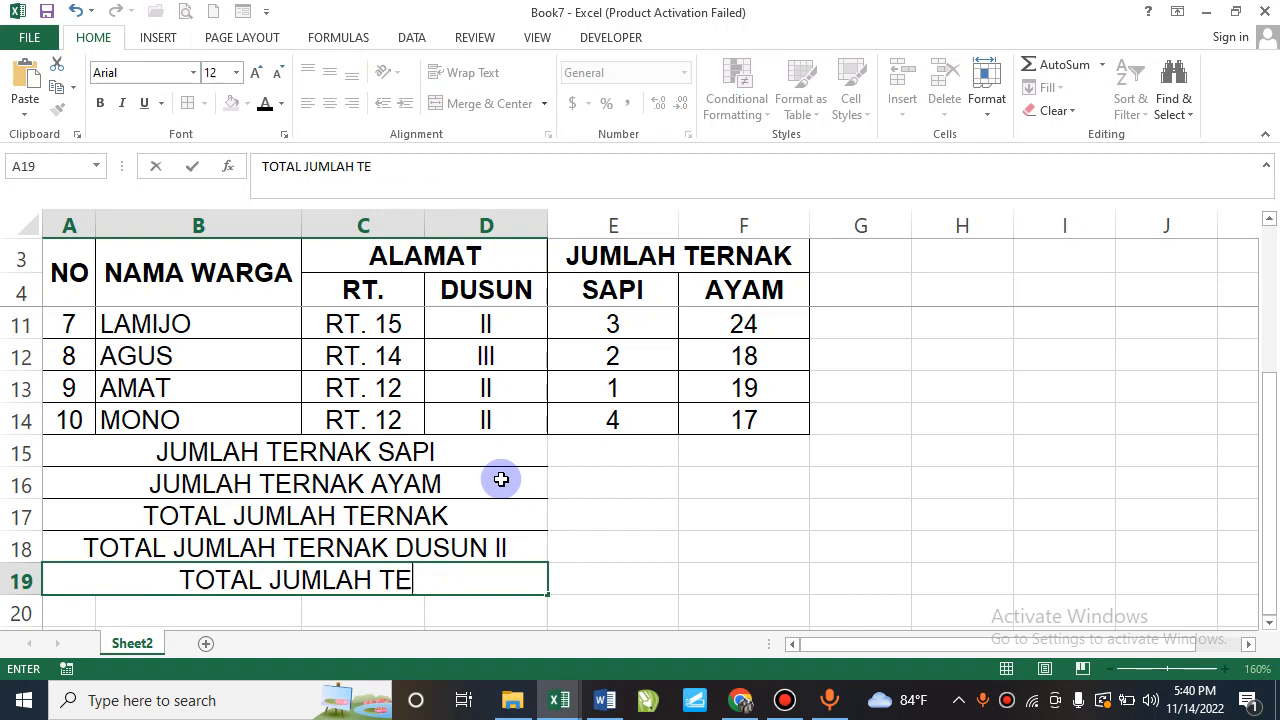
text(RNAK DUSUN III)
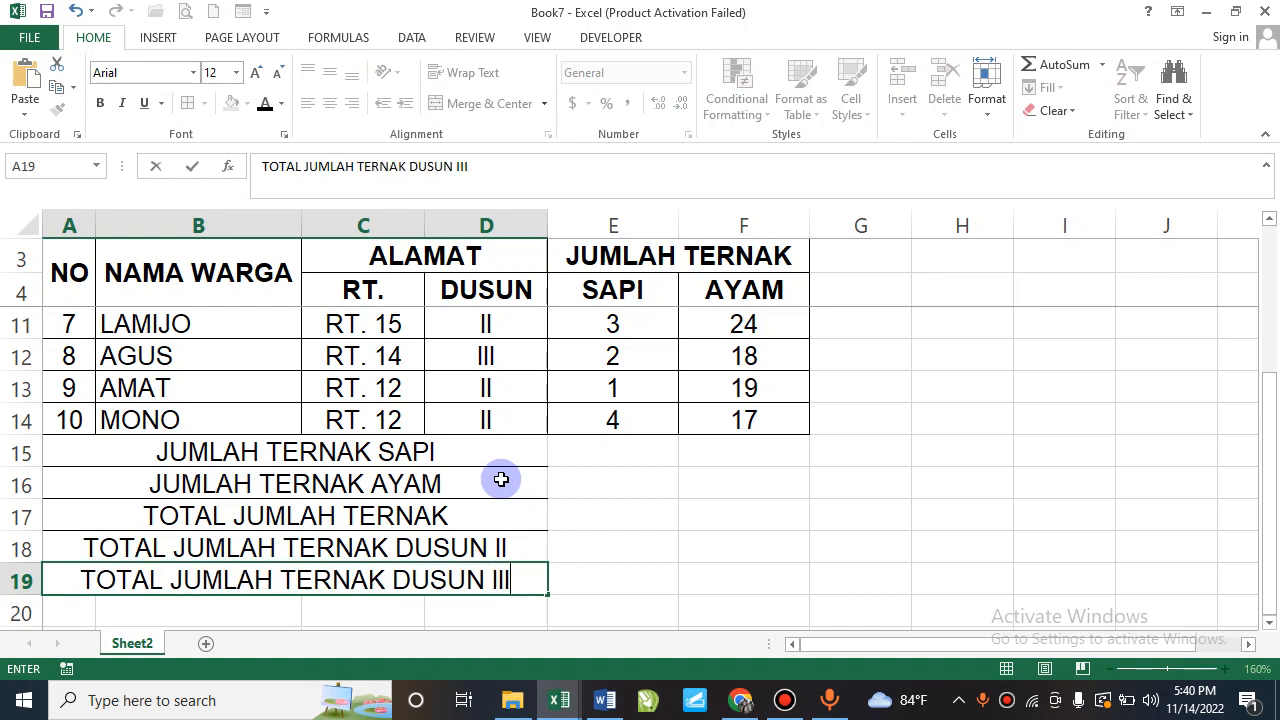
key(Return)
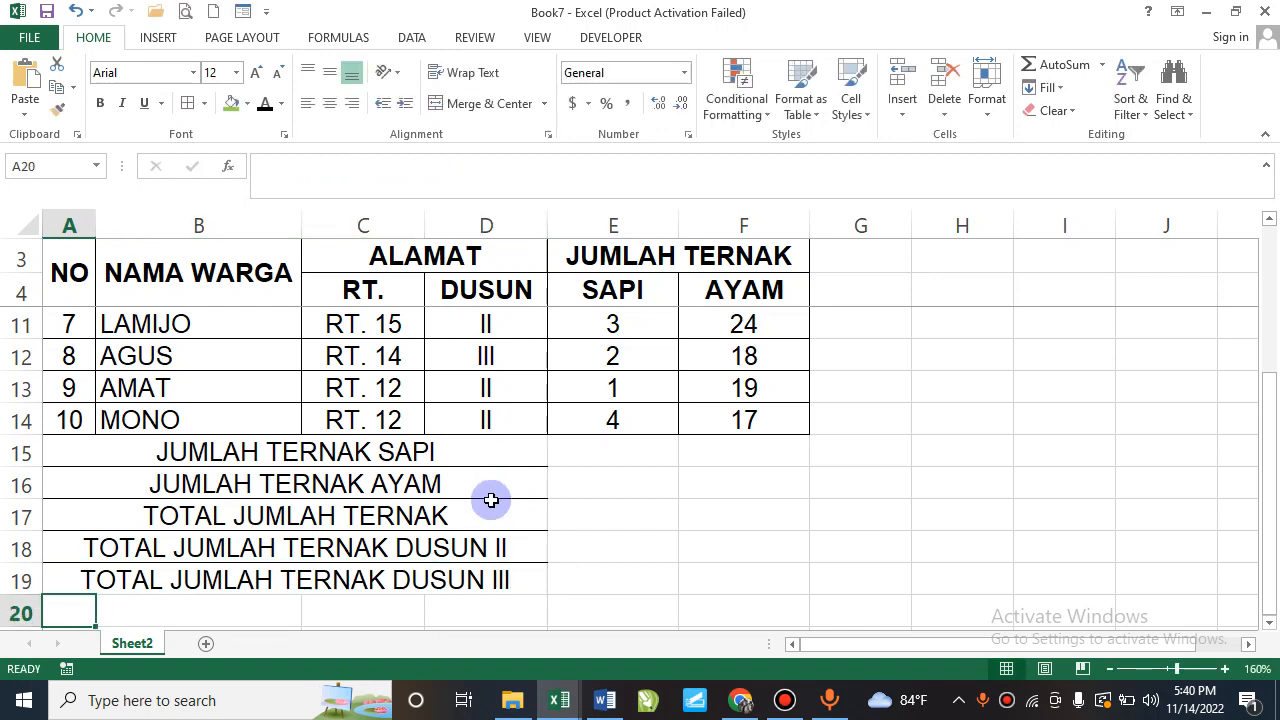
Fill the merged A19 label down through row 21 to add two more summary rows.
scroll(495, 495, down, 1)
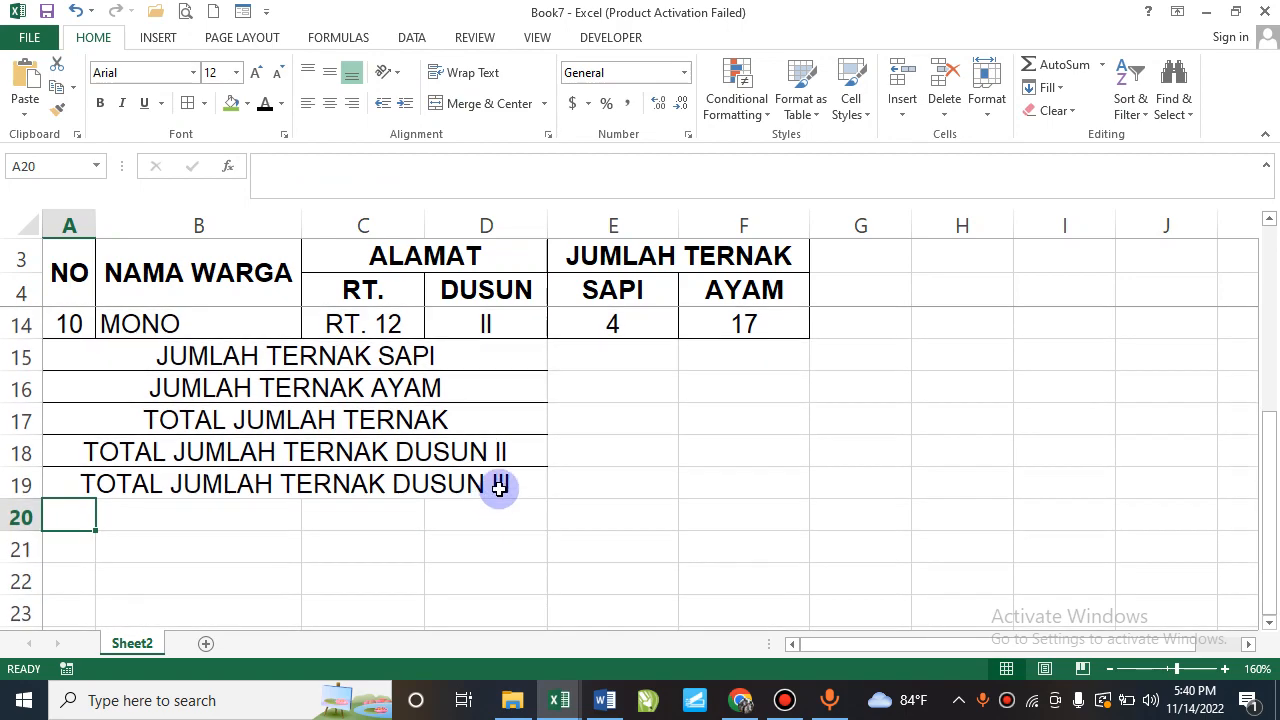
click(499, 488)
scroll(499, 488, down, 2)
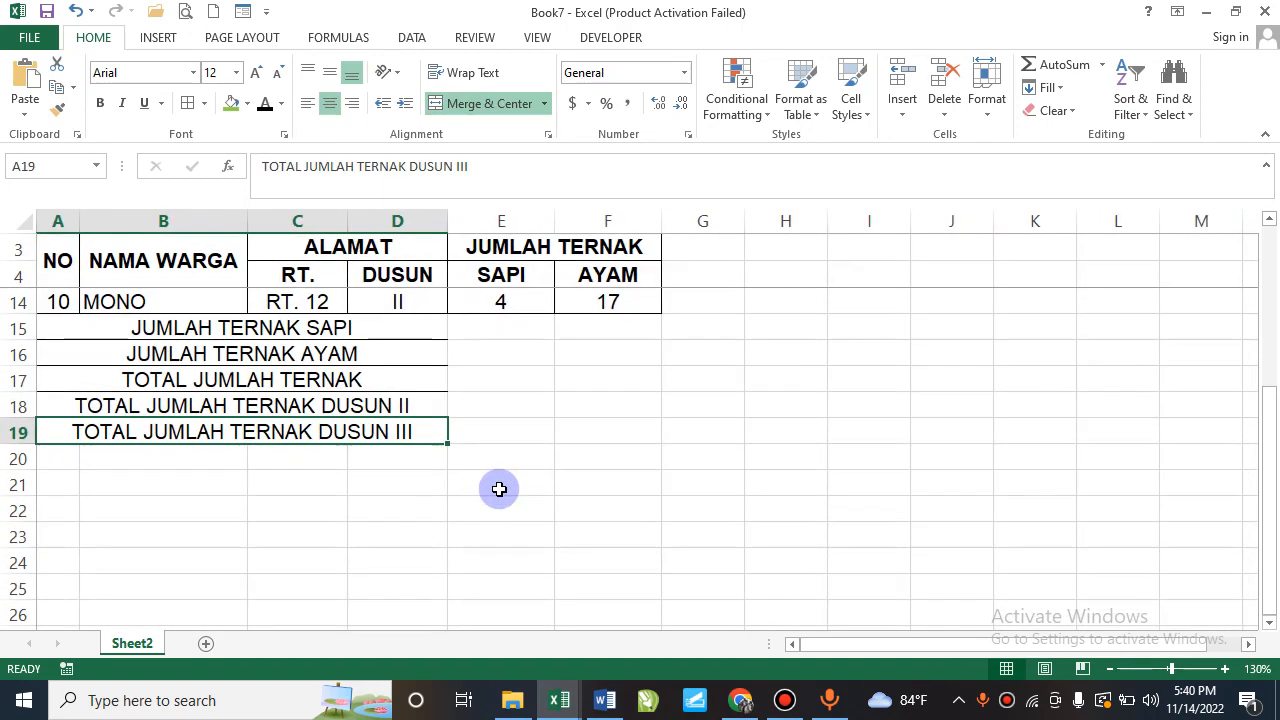
scroll(499, 488, up, 1)
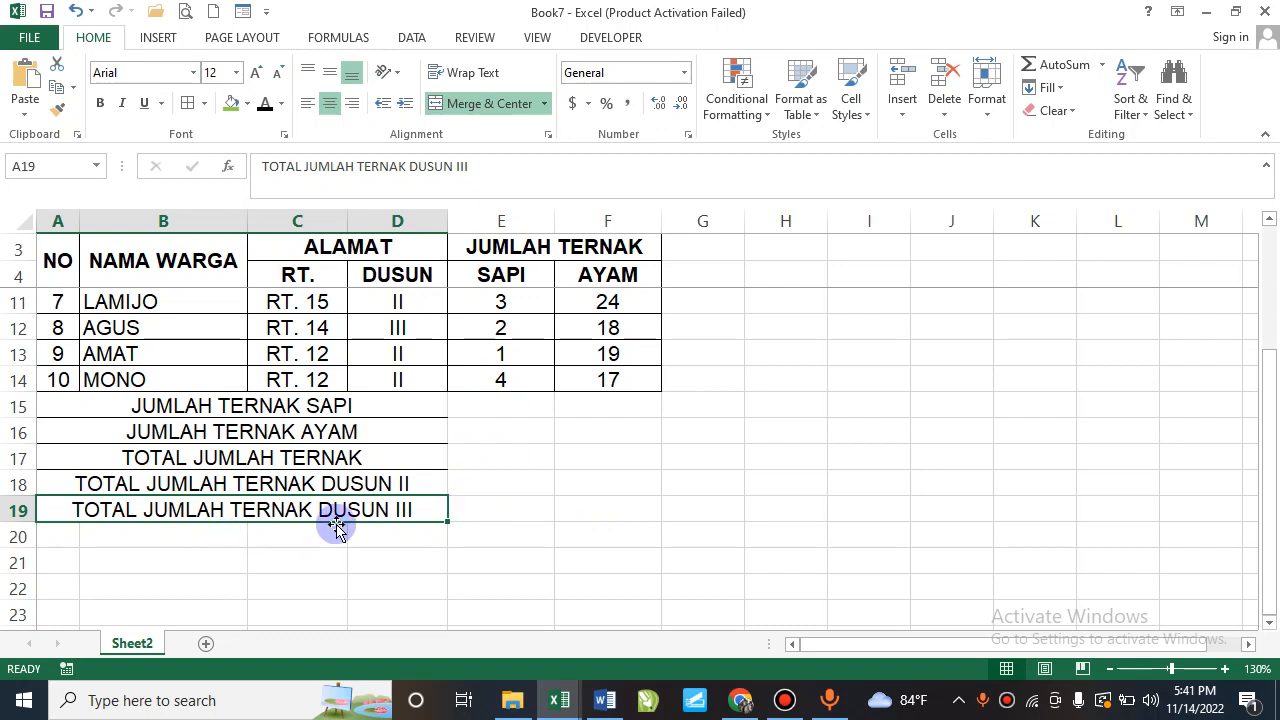
drag(446, 526, 449, 570)
Replace the merged label in A20 with "JUMLAH TERNAK SAPI RT. 13 DUSUN II".
click(427, 543)
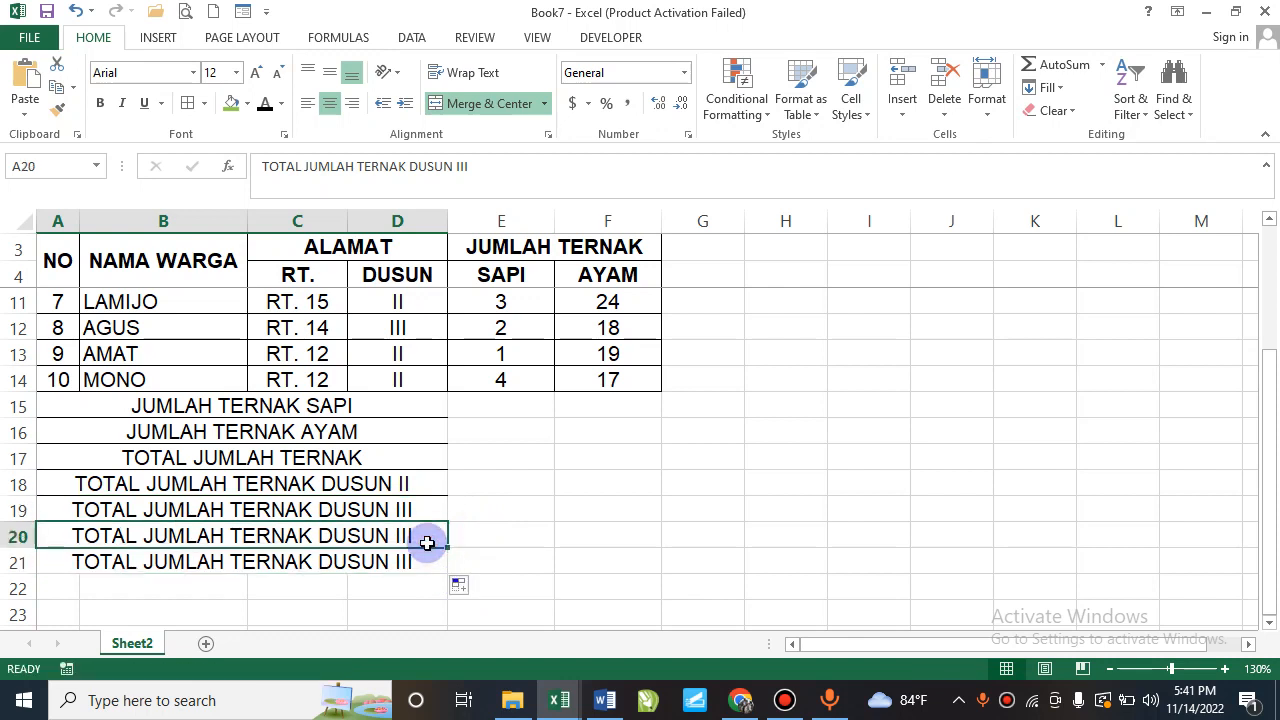
text(JU)
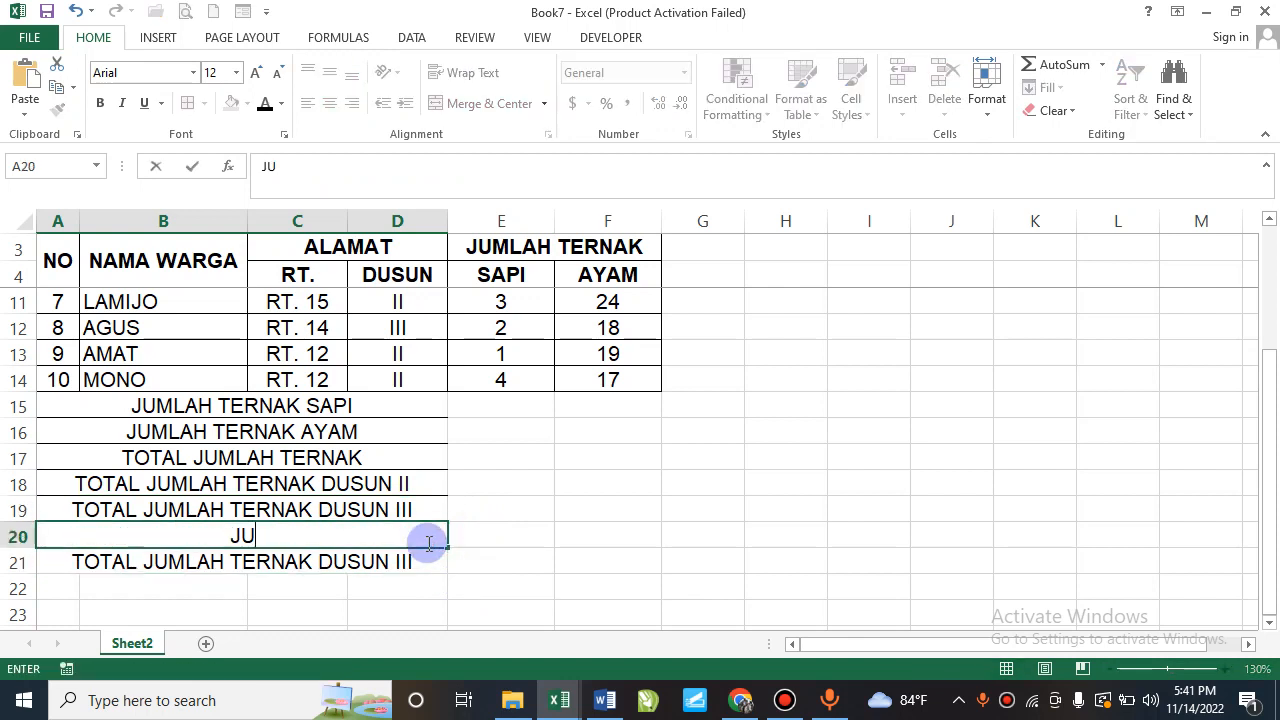
text(MLAH TERNAK SAPI DI)
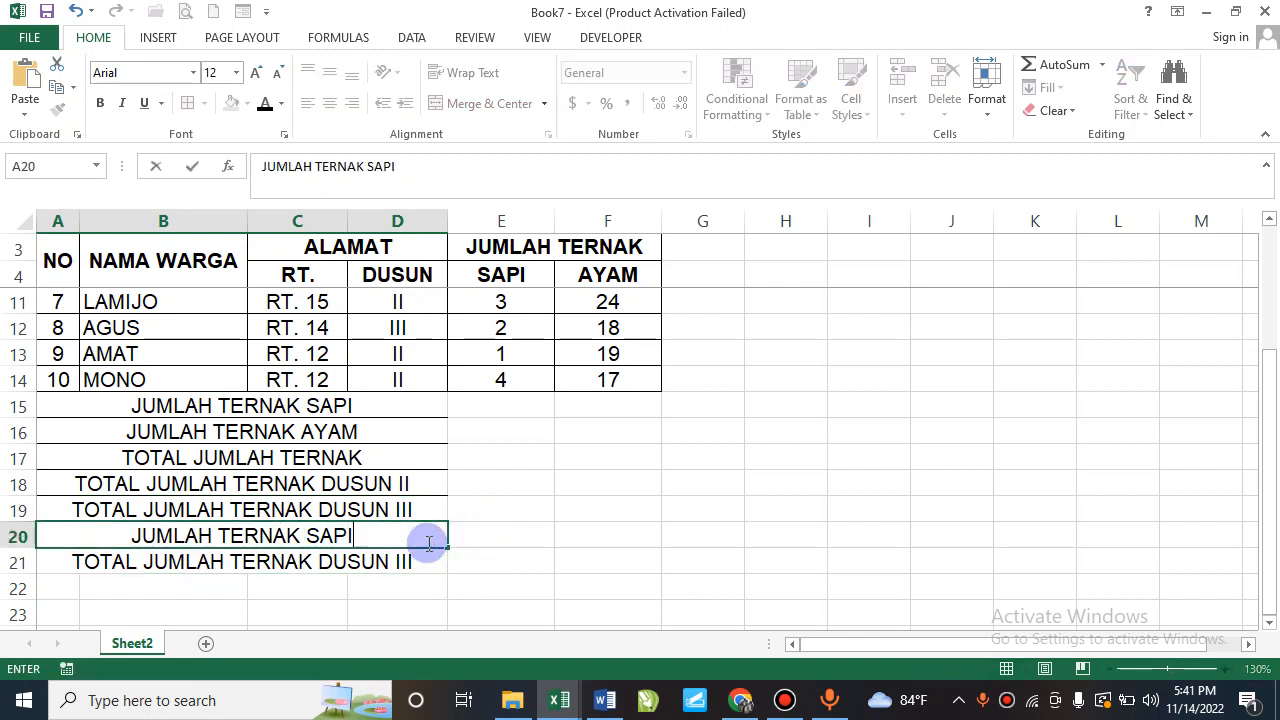
key(BackSpace)
key(BackSpace)
text(RT. 13 DUSUN II)
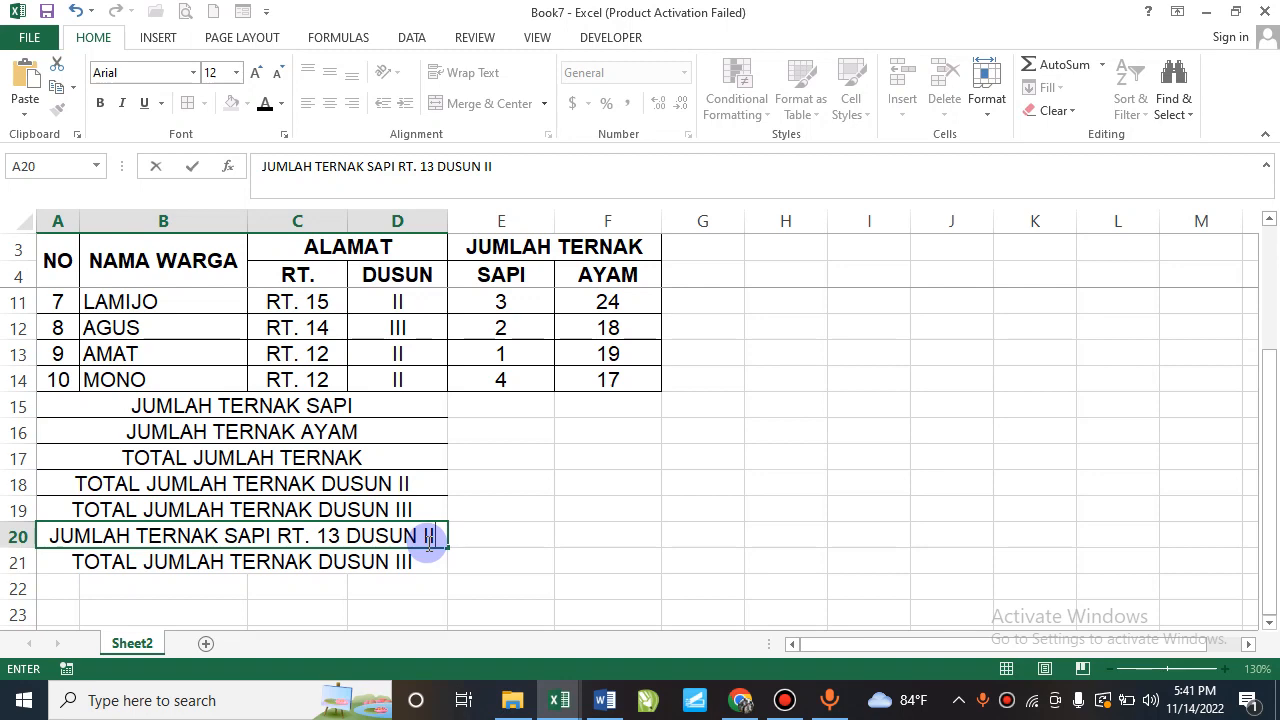
key(Return)
Set the DUSUN value in D10, the table's entry number 6, to III.
scroll(425, 542, up, 2)
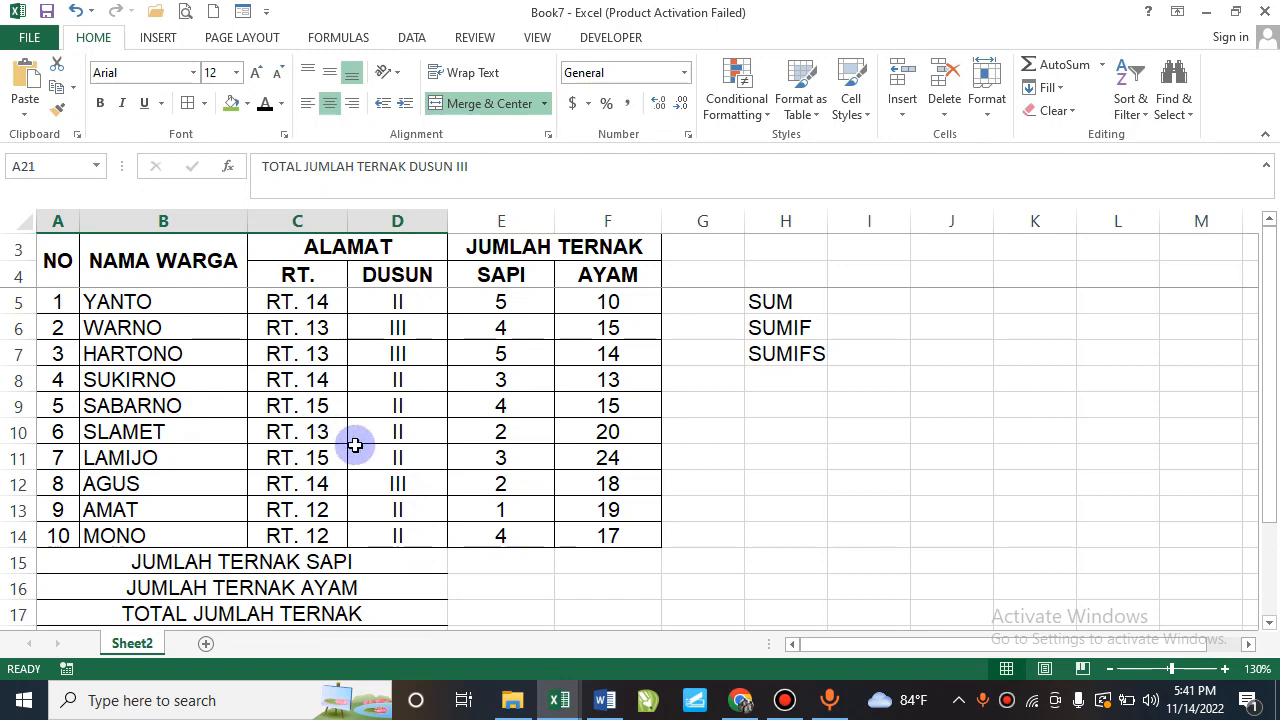
click(413, 440)
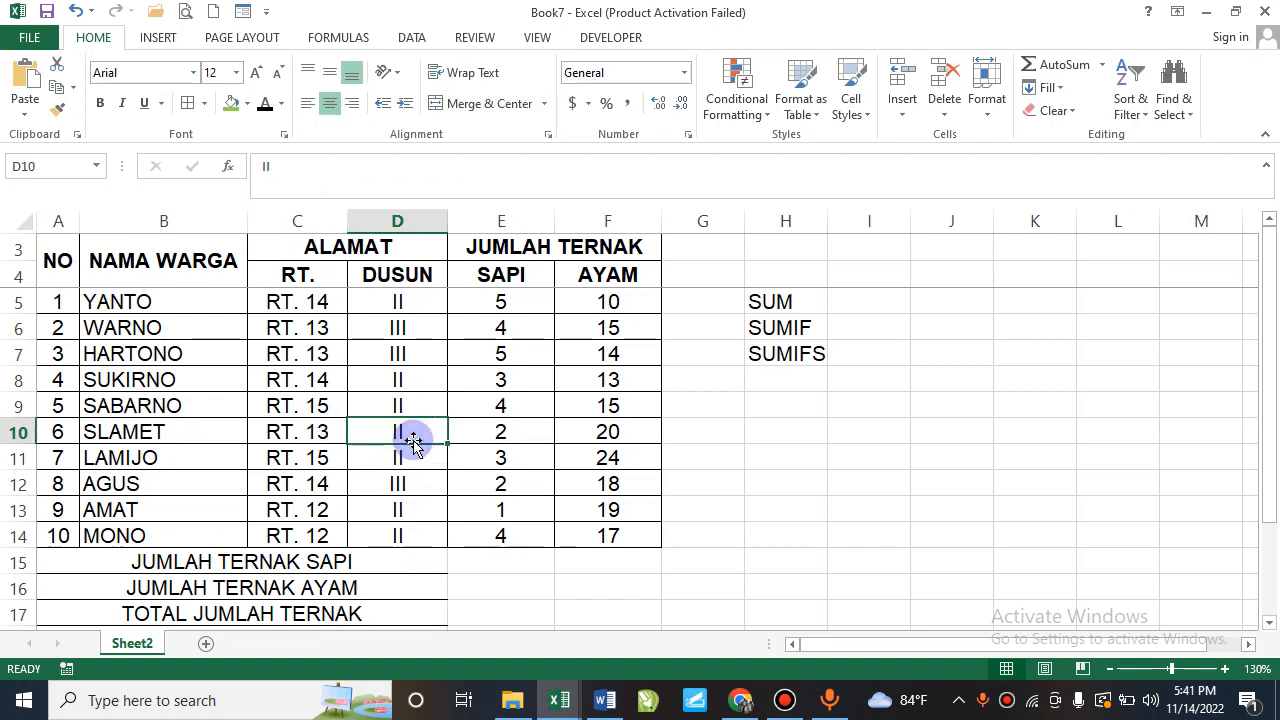
text(III)
key(Return)
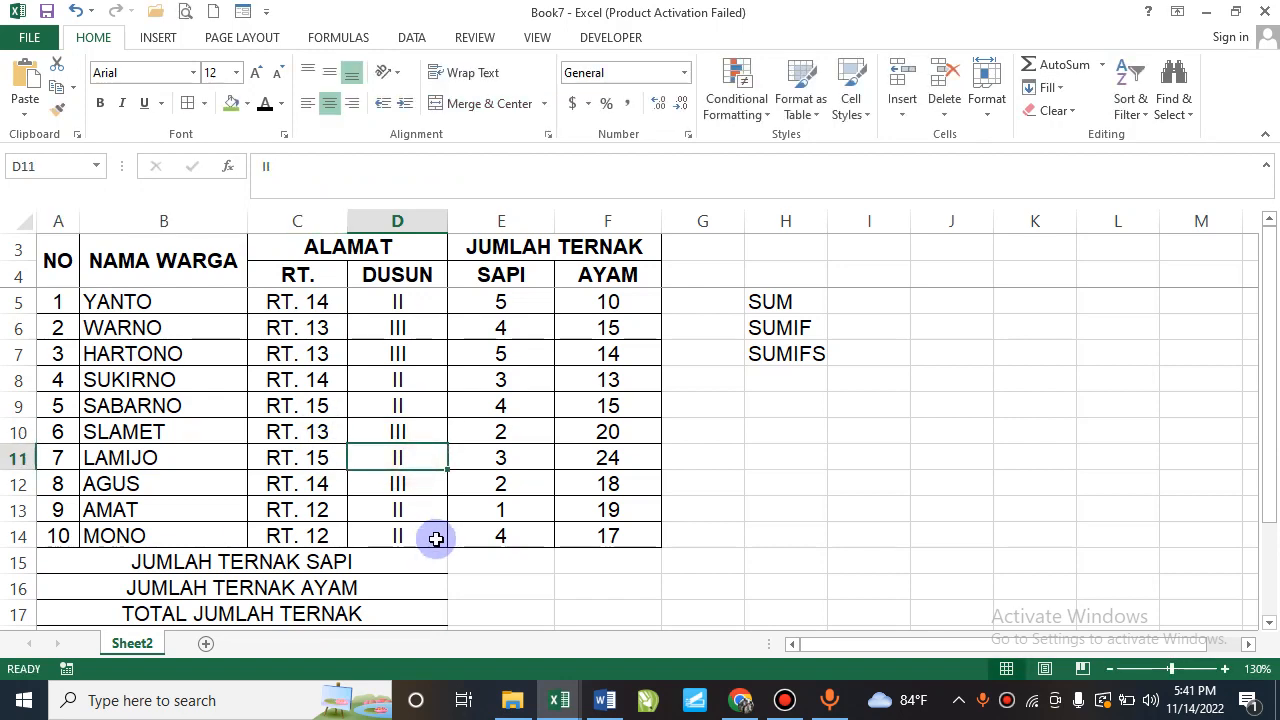
Extend the A20 summary label so it reads "JUMLAH TERNAK SAPI RT. 13 DUSUN III".
scroll(436, 539, down, 2)
click(434, 534)
double_click(446, 535)
text(I RT. 13 DUSUN III)
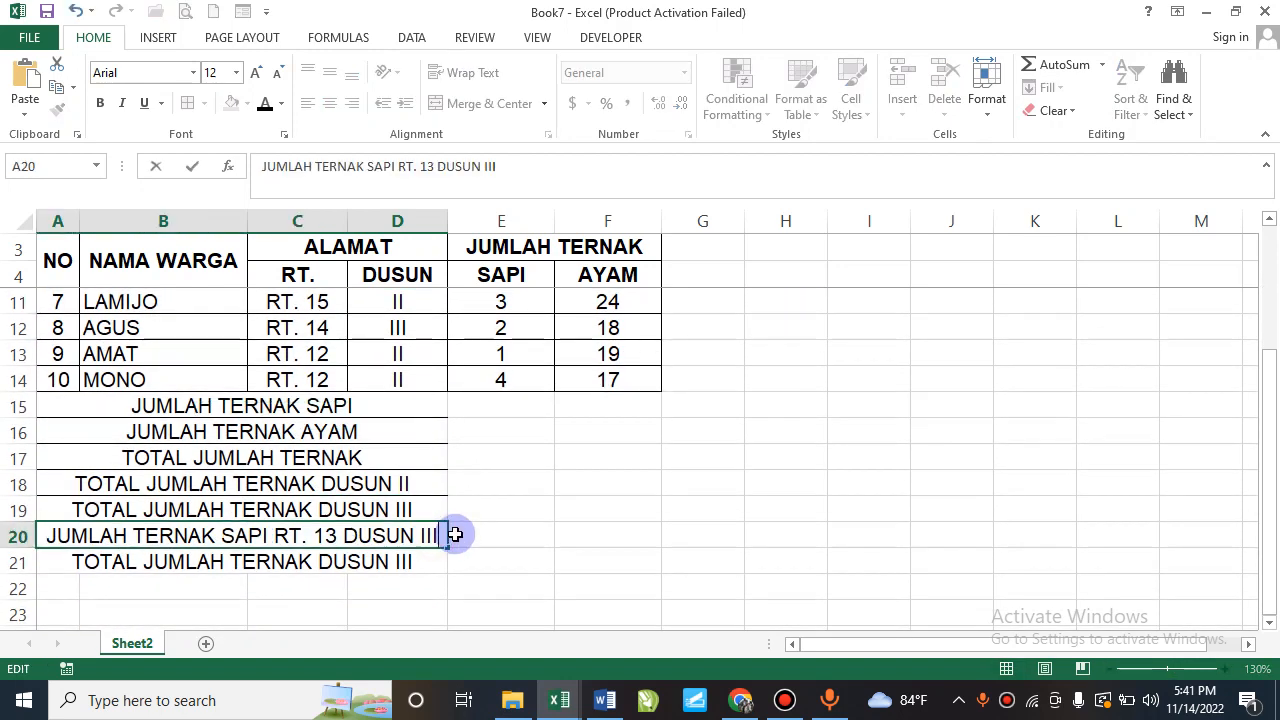
key(Return)
Replace the merged label in A21 with "JUMLAH TERNAK AYAM RT. 13 DUSUN III".
text(JUM)
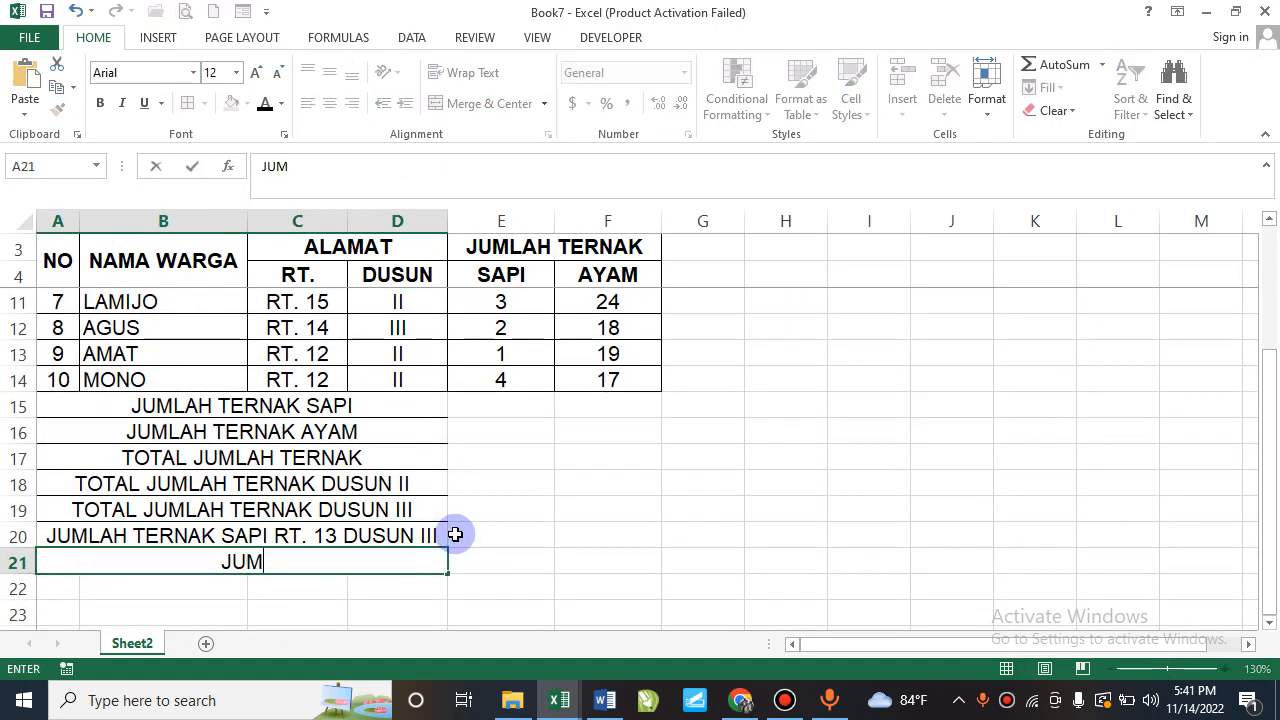
text(LAH TERNAK AYAM)
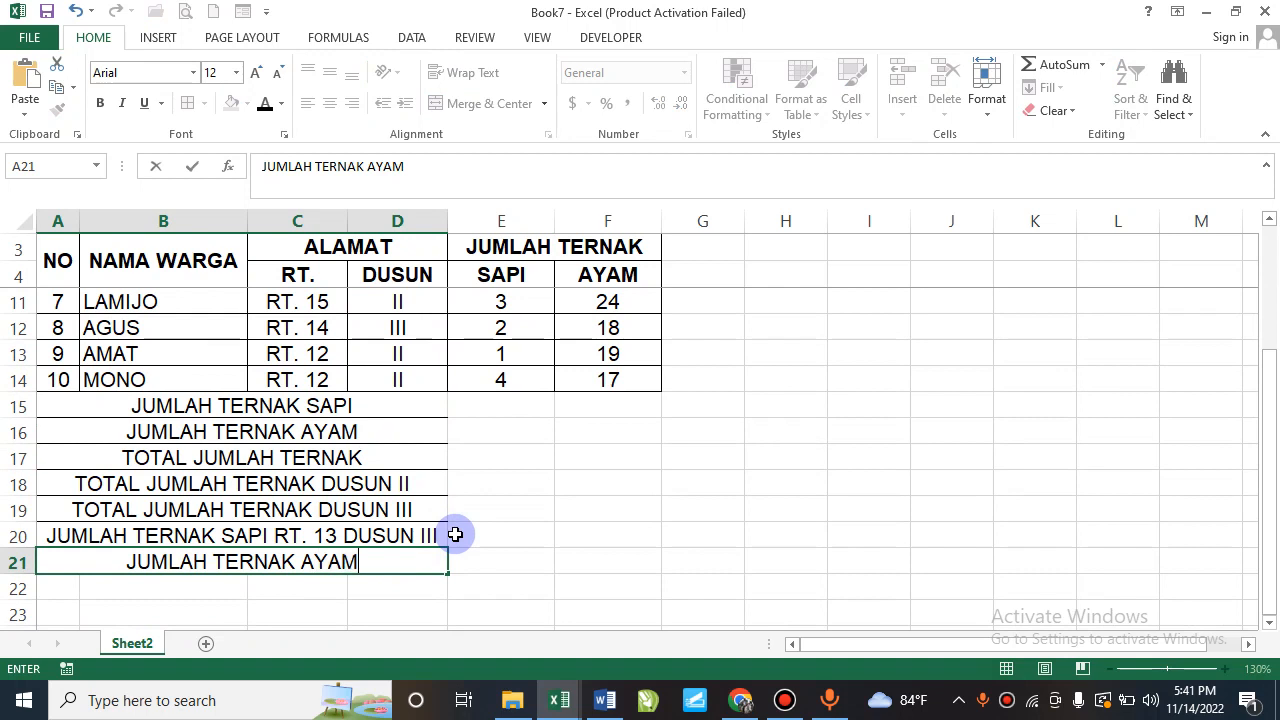
text( RT. 13)
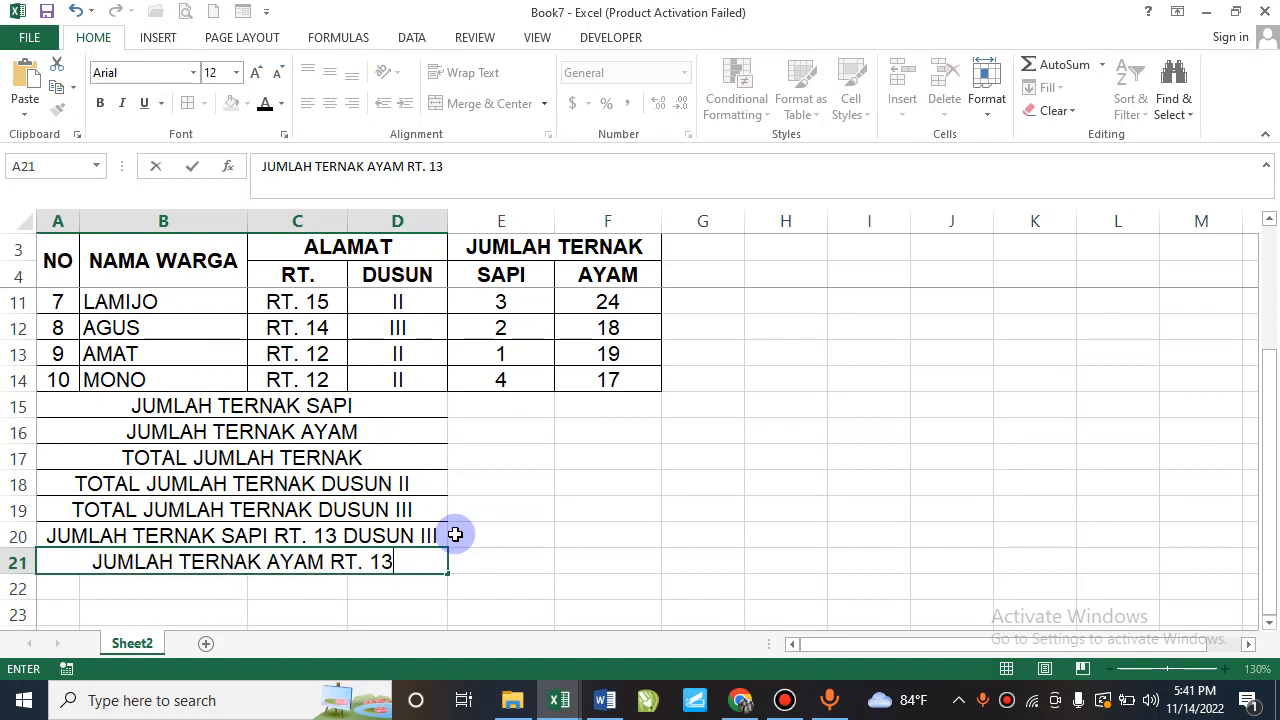
text( DUSUN III)
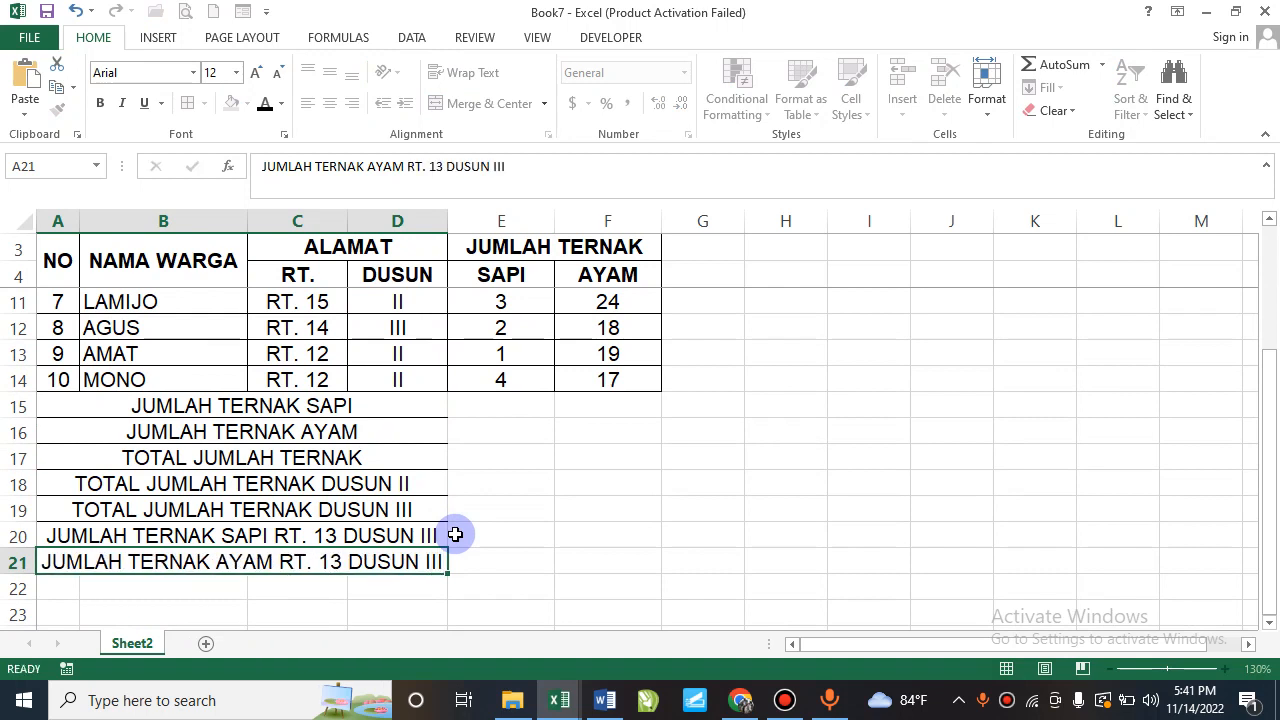
key(Return)
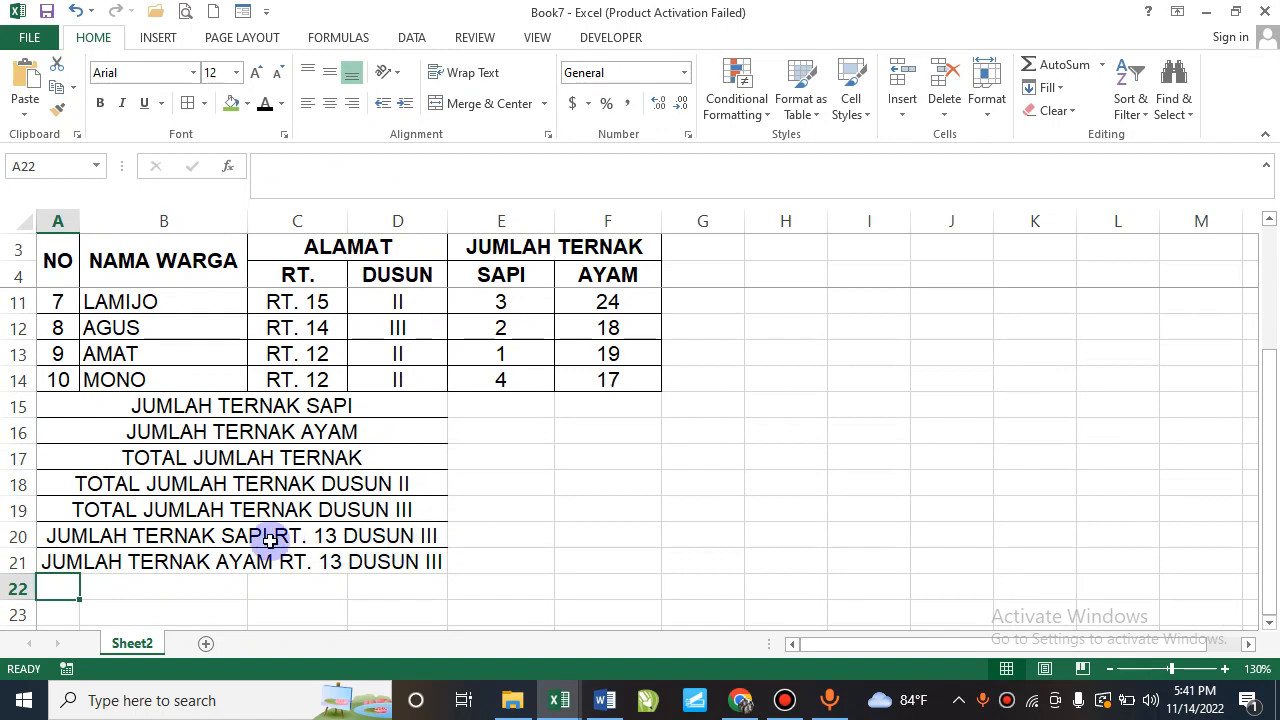
Apply all borders to the summary range A15:F20.
drag(266, 406, 600, 538)
click(187, 103)
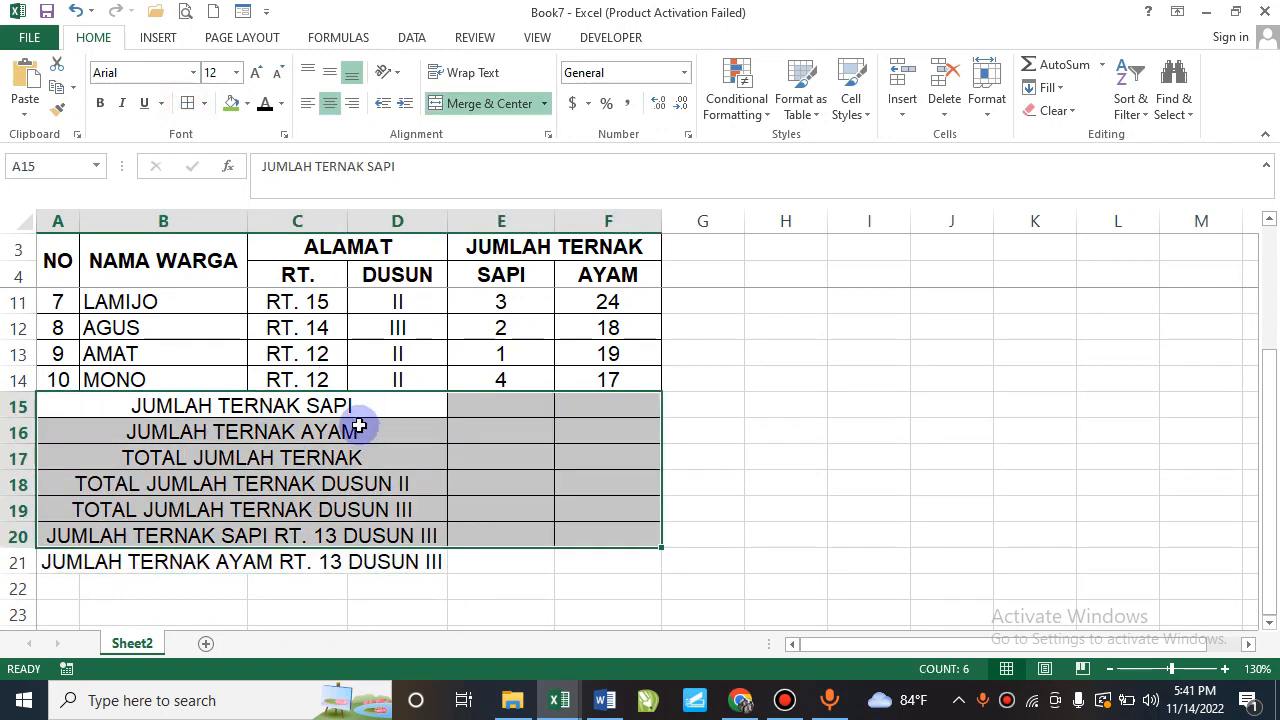
click(345, 408)
Fill the unused cells F15 and E16 with black.
click(577, 404)
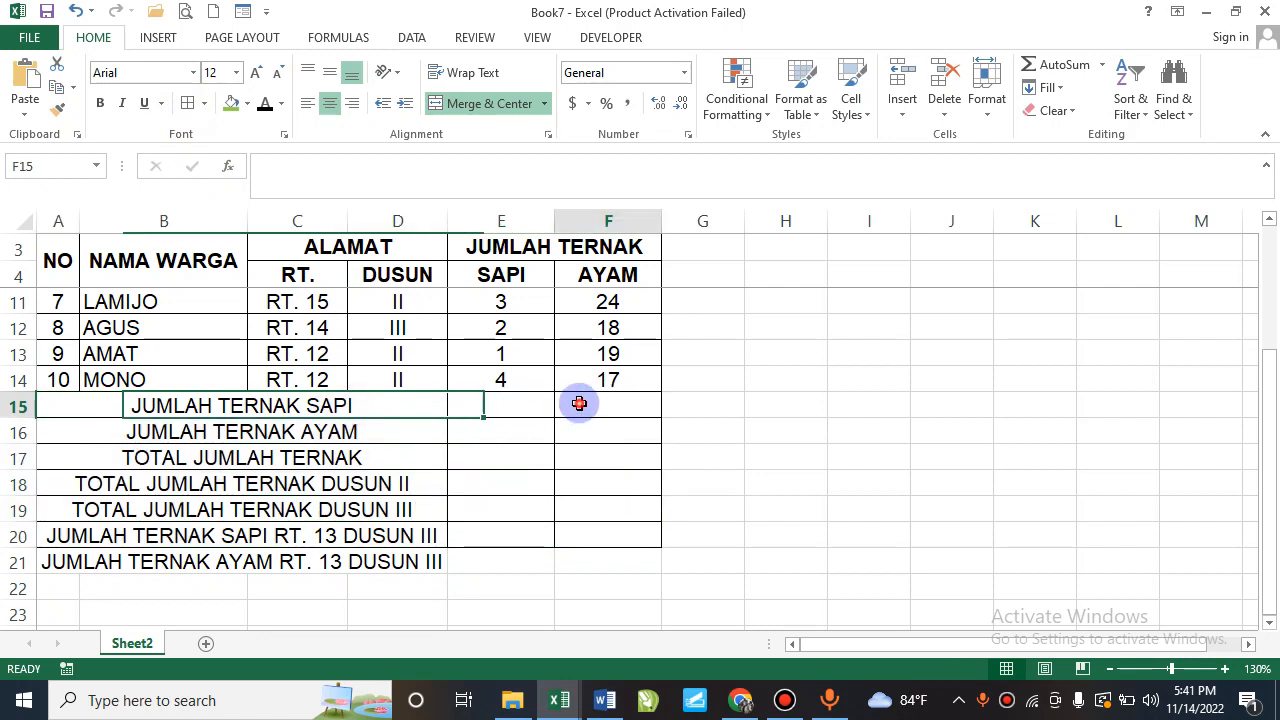
click(249, 108)
click(253, 146)
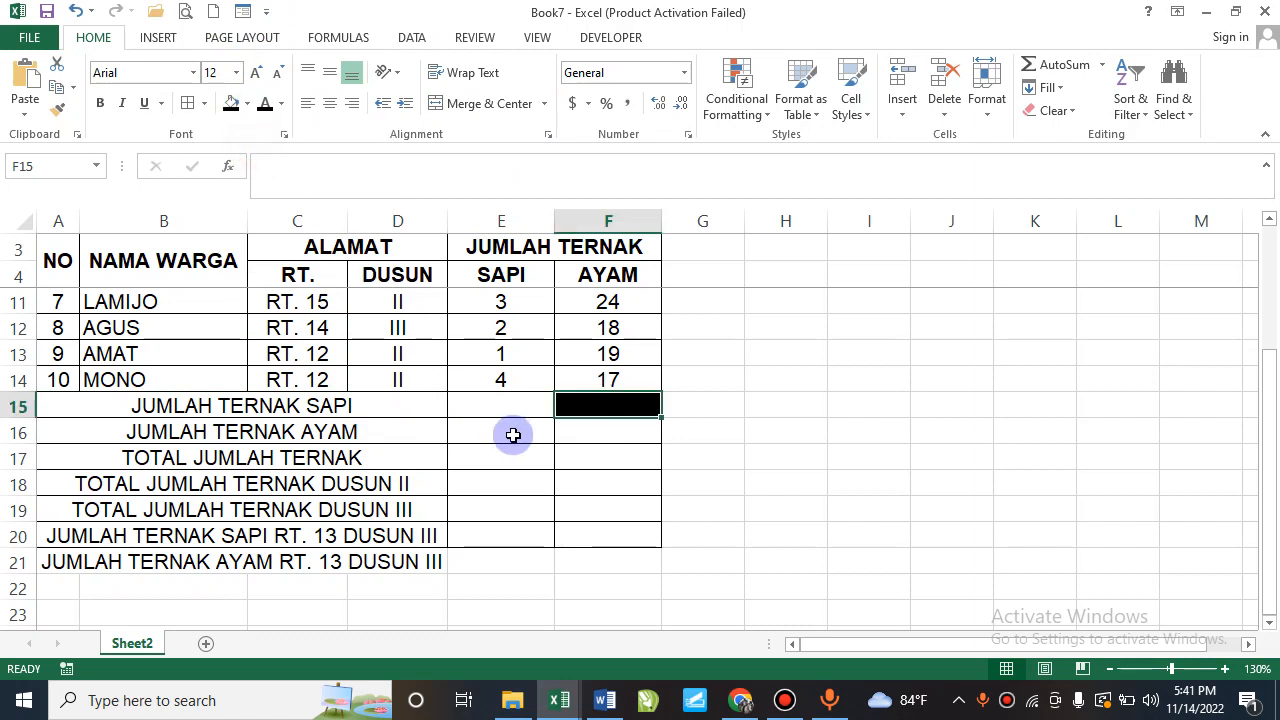
click(529, 438)
click(230, 103)
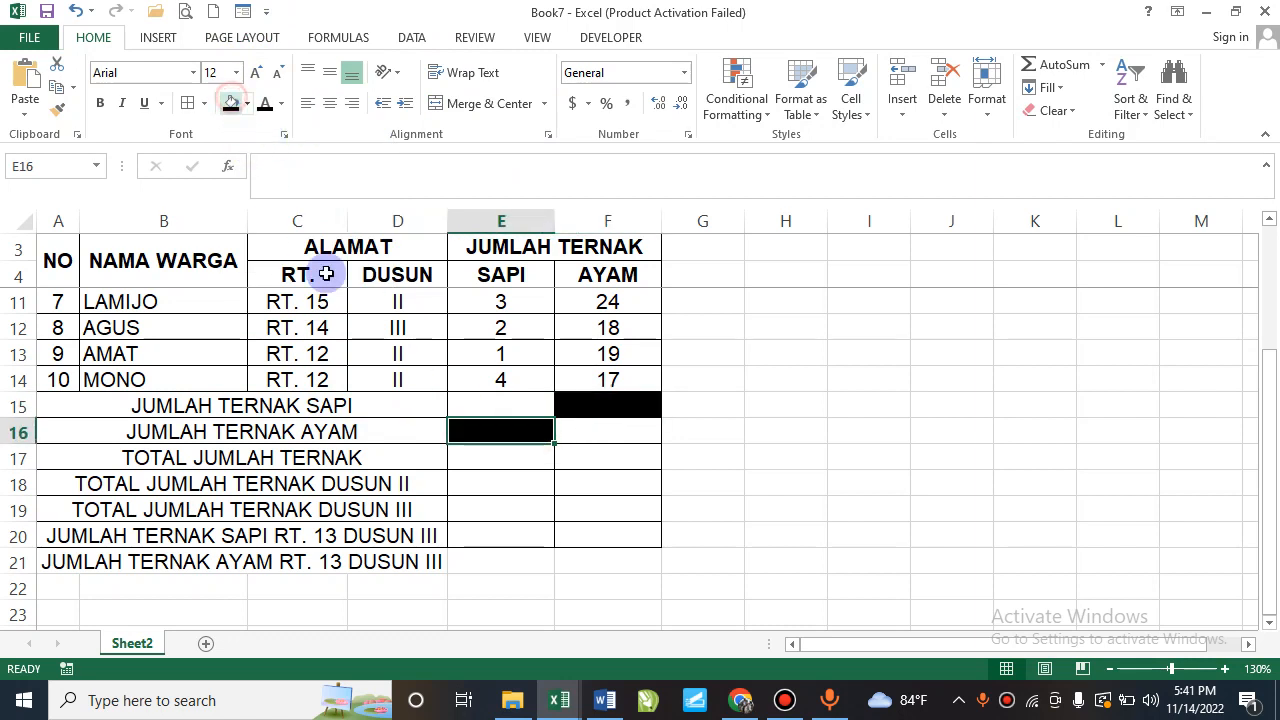
Merge and center columns E and F separately in each of the summary rows 17 to 19.
drag(509, 459, 580, 462)
click(458, 104)
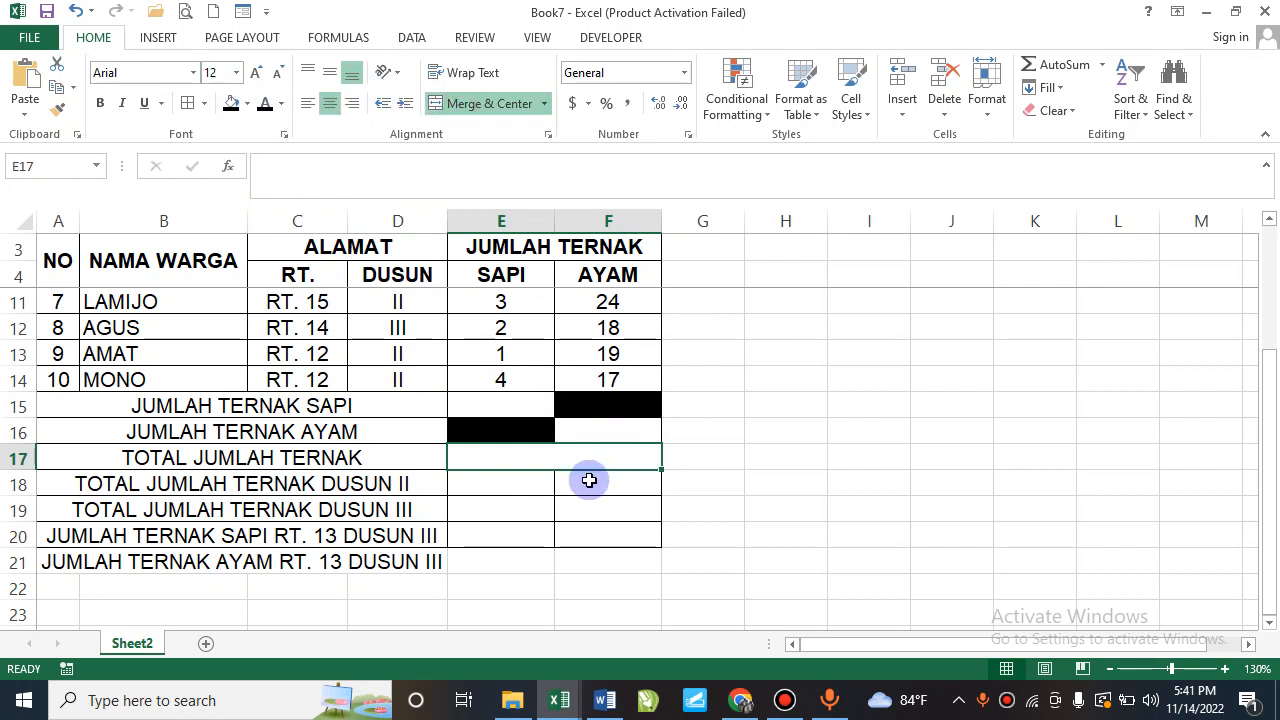
drag(514, 482, 658, 514)
click(626, 458)
Add all borders to A21:F21 and fill the unused cells F20 and E21 with black.
click(579, 536)
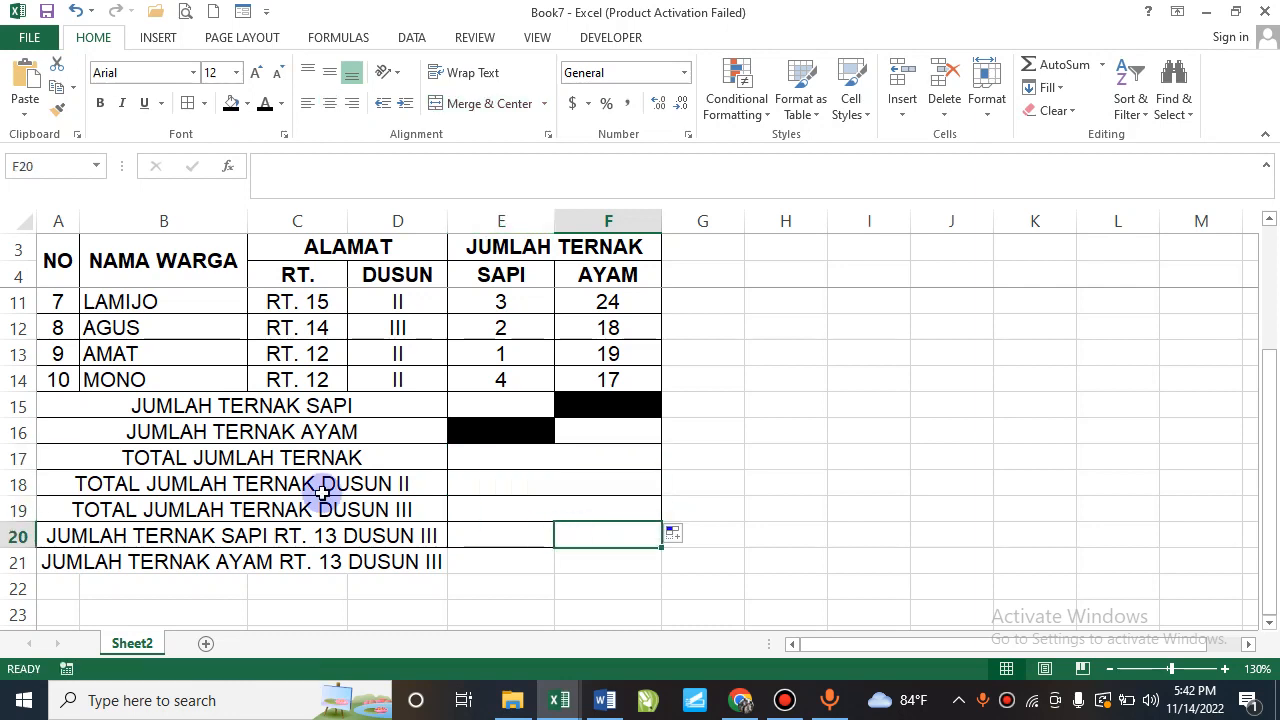
click(230, 104)
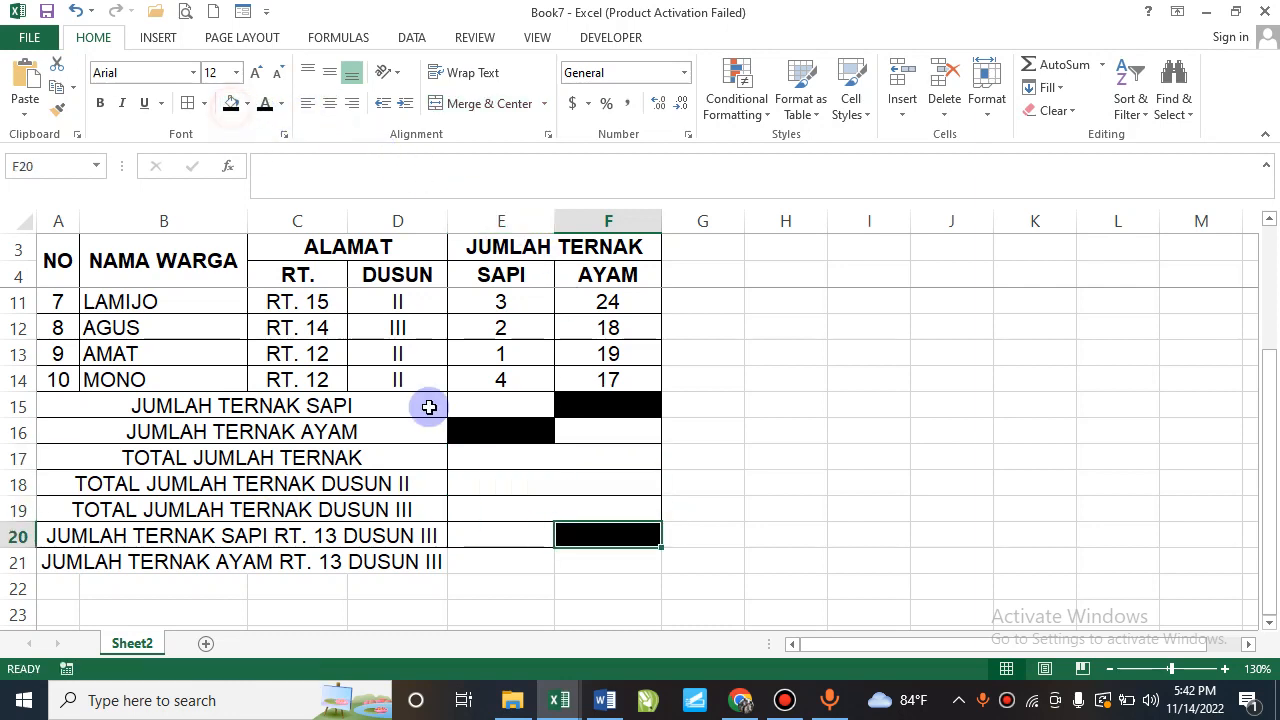
drag(329, 563, 589, 566)
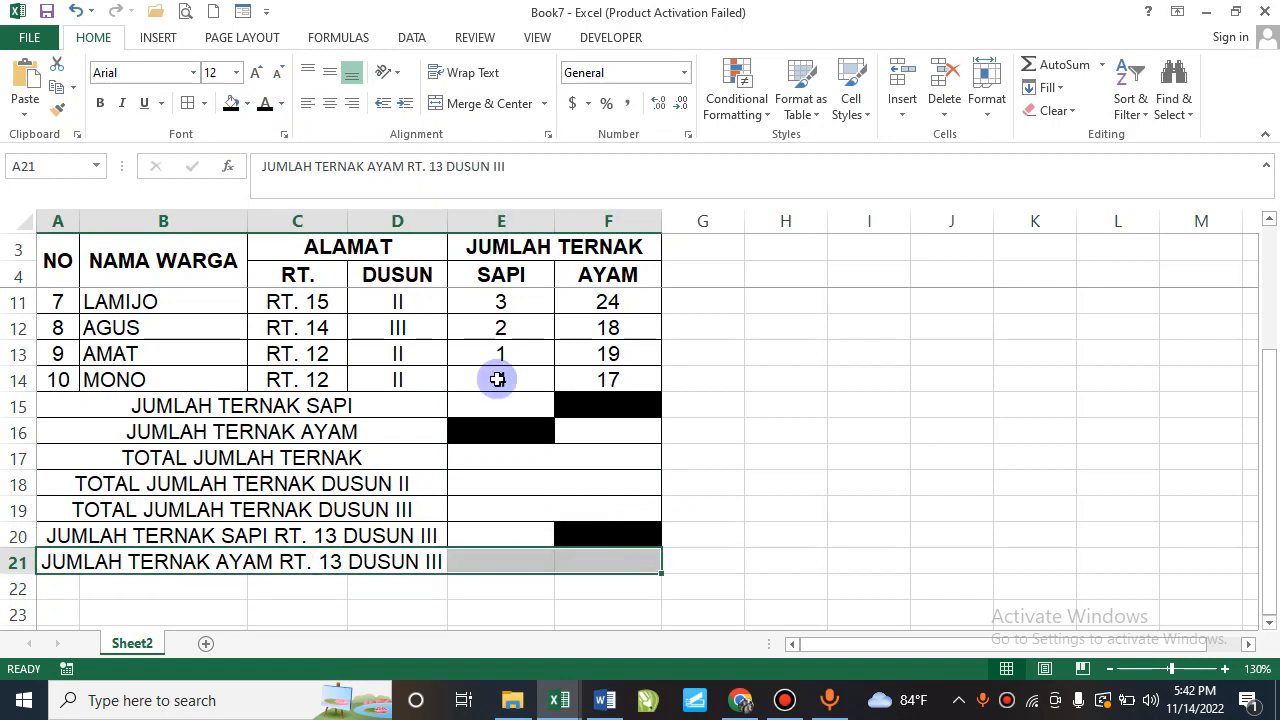
click(503, 562)
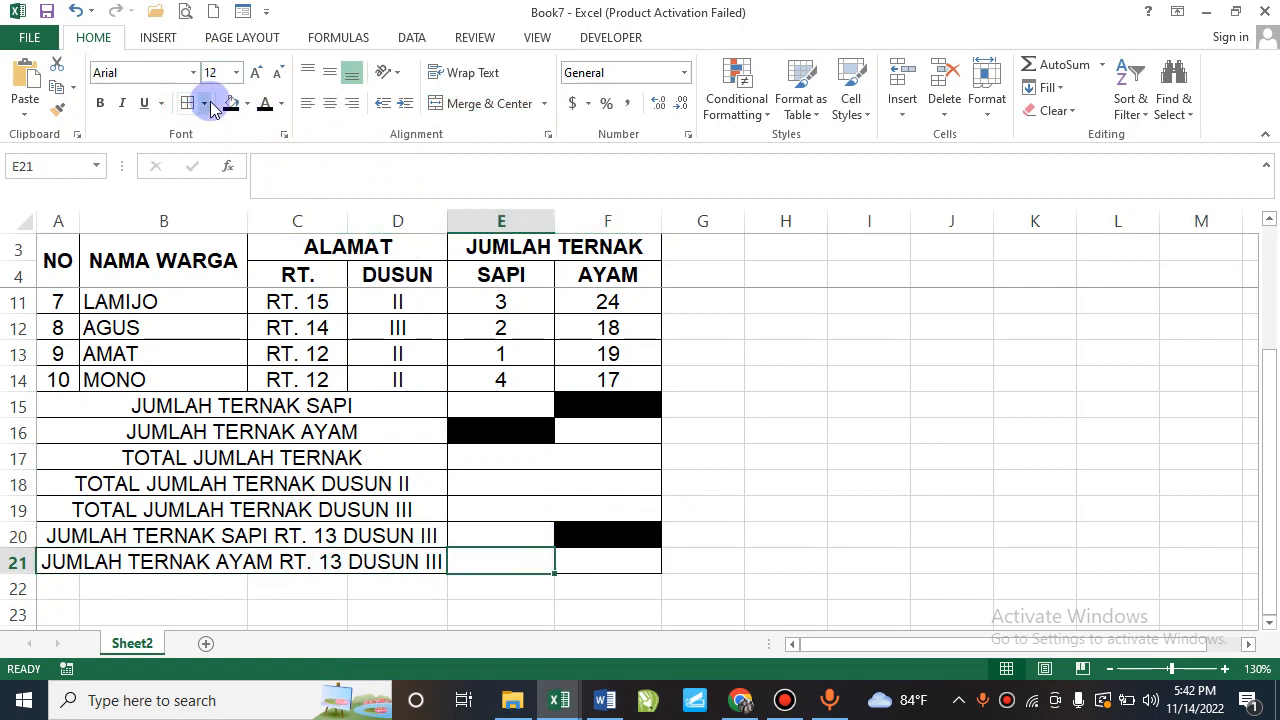
Make the summary rows A15:F21 bold and widen column B so the longest label fits.
scroll(711, 509, up, 2)
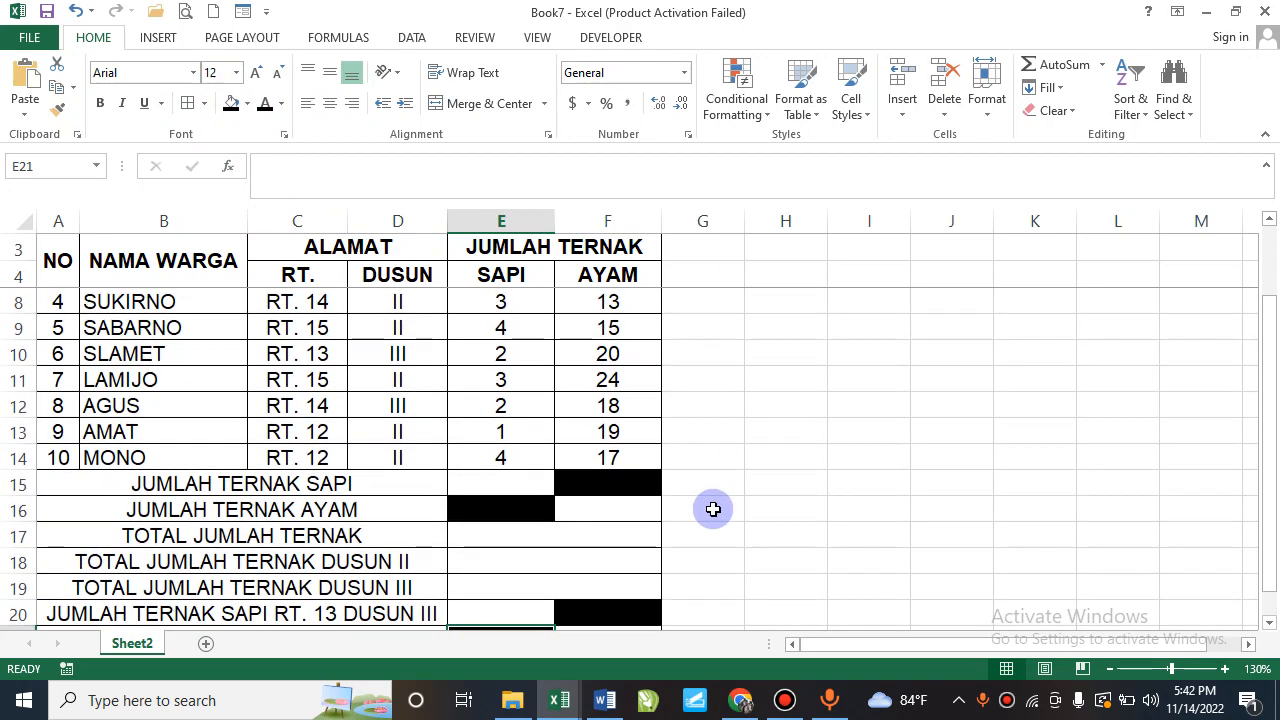
scroll(712, 509, down, 1)
scroll(713, 508, up, 1)
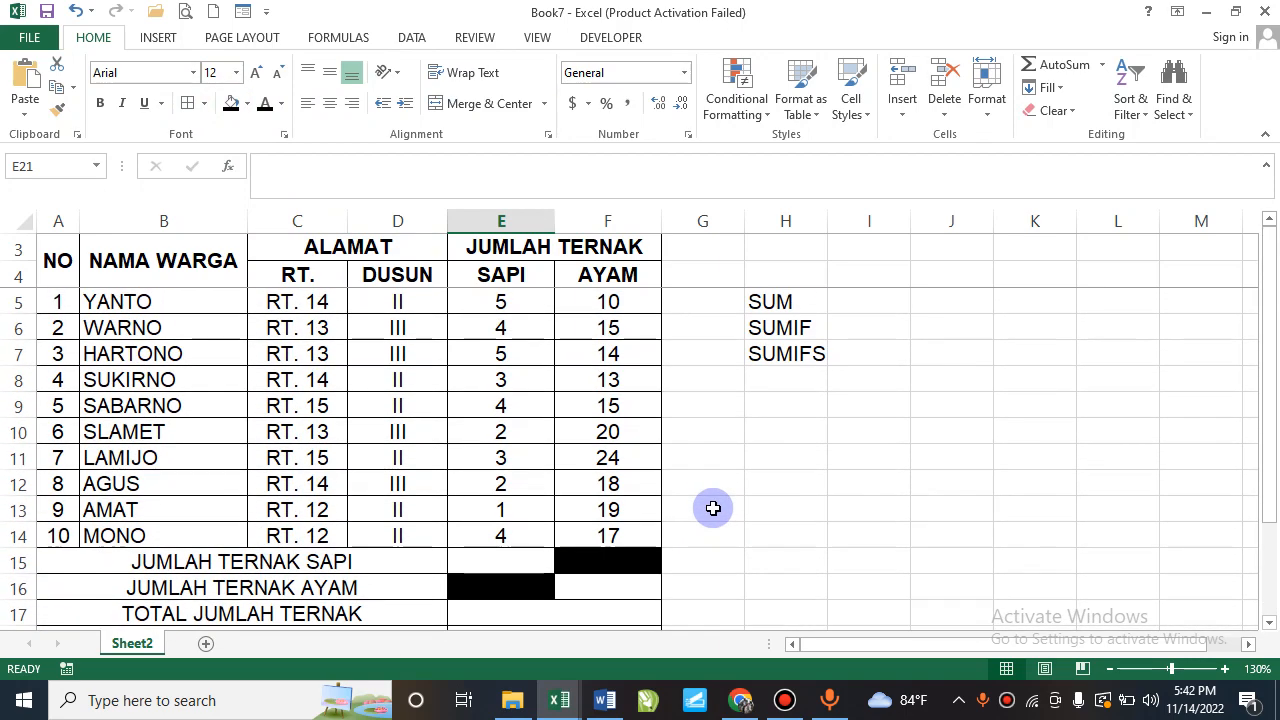
scroll(713, 508, down, 1)
scroll(365, 477, down, 1)
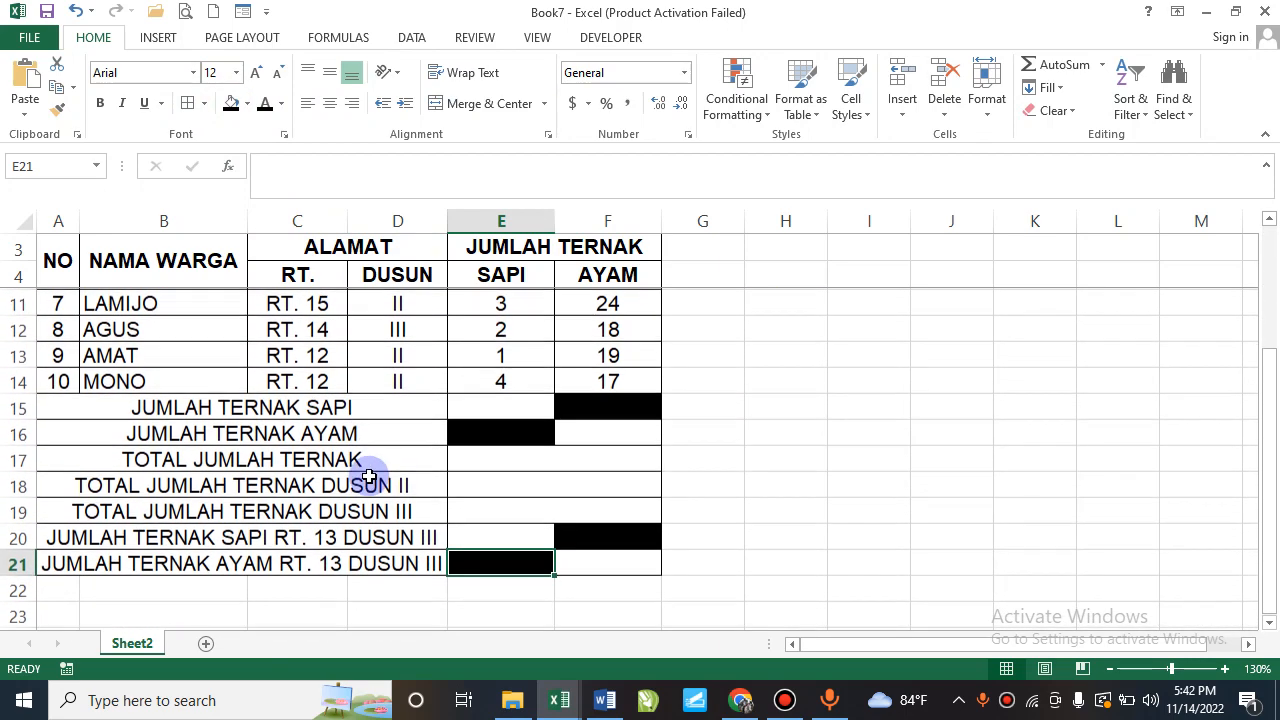
drag(394, 405, 608, 560)
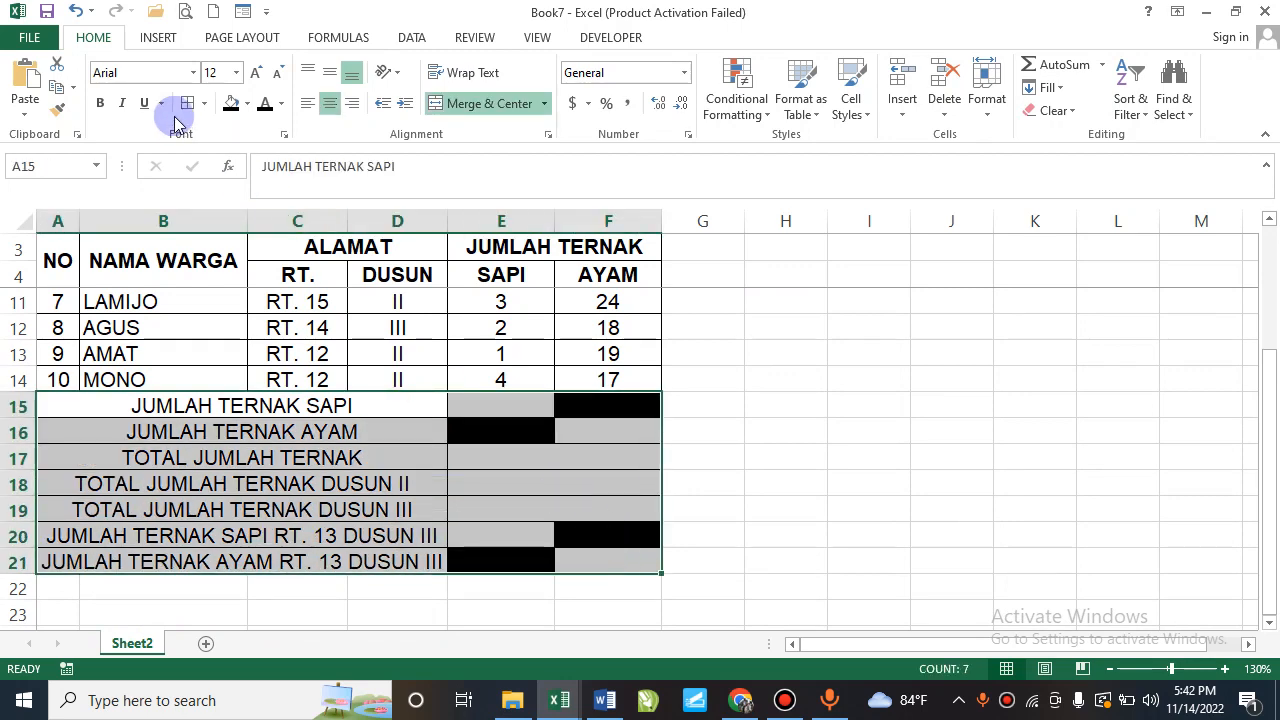
click(108, 110)
click(606, 534)
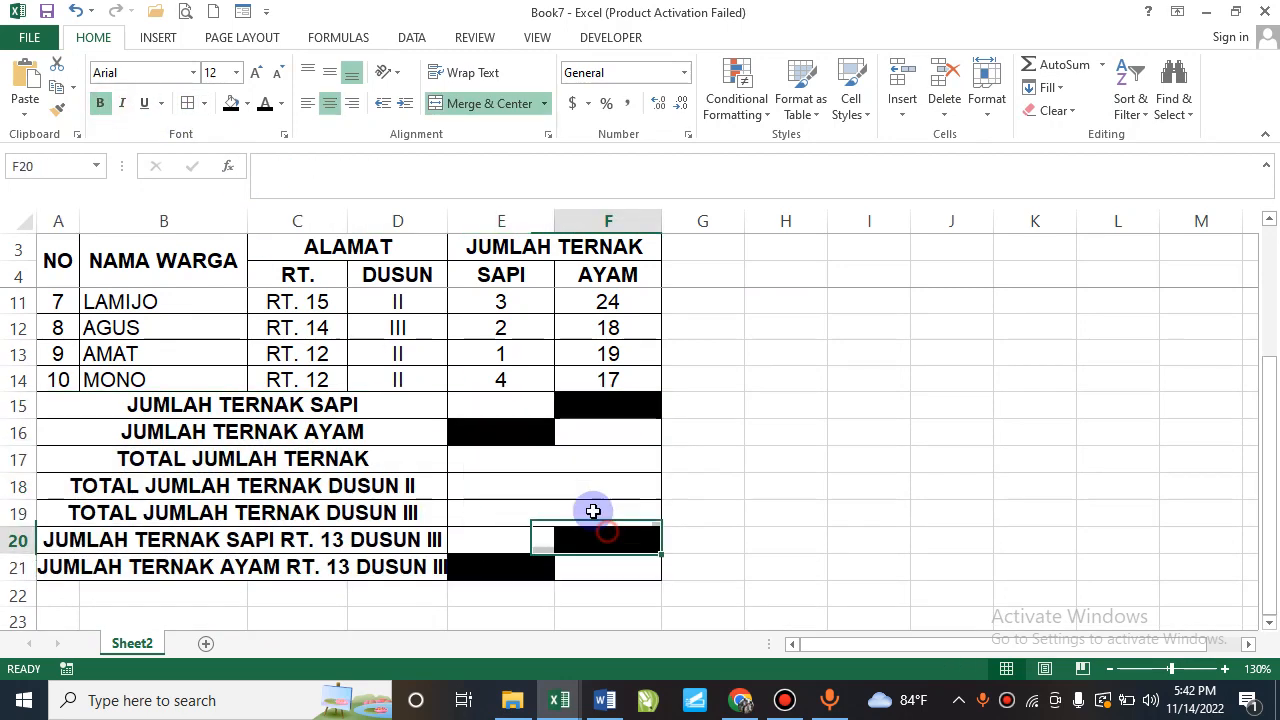
drag(249, 221, 309, 221)
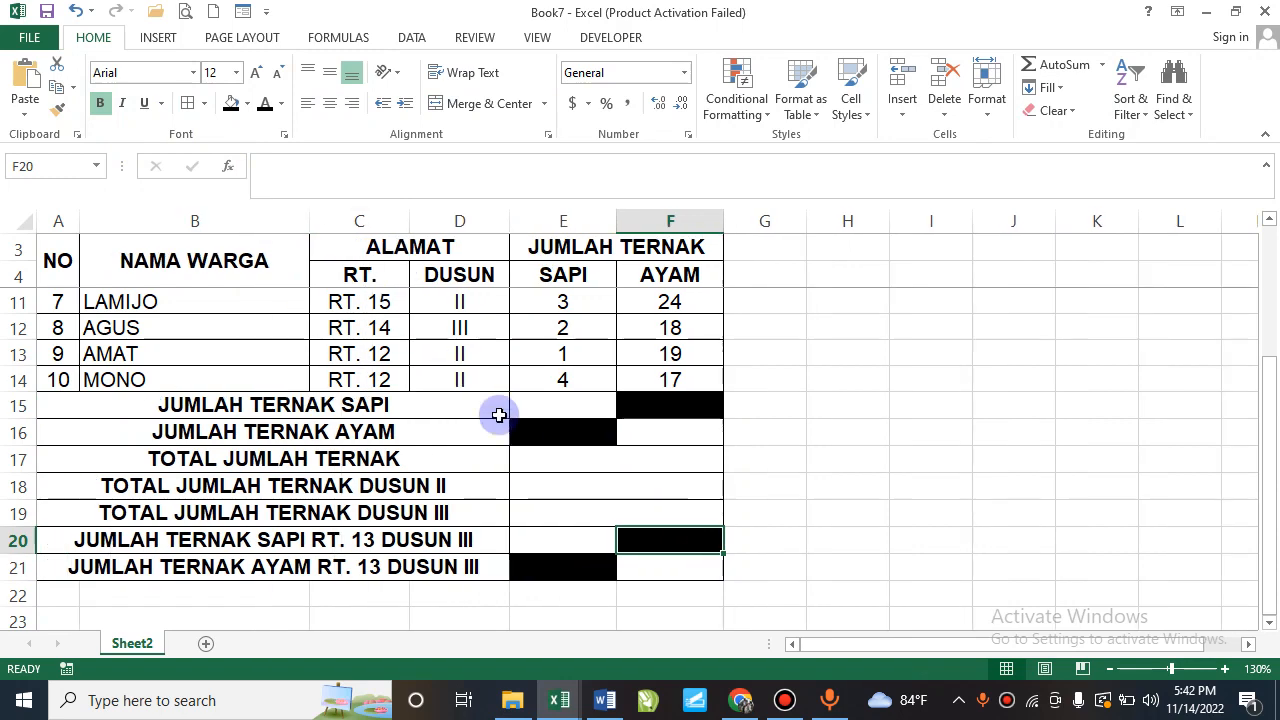
Fill the table header A3:F4 with light orange.
scroll(612, 501, up, 2)
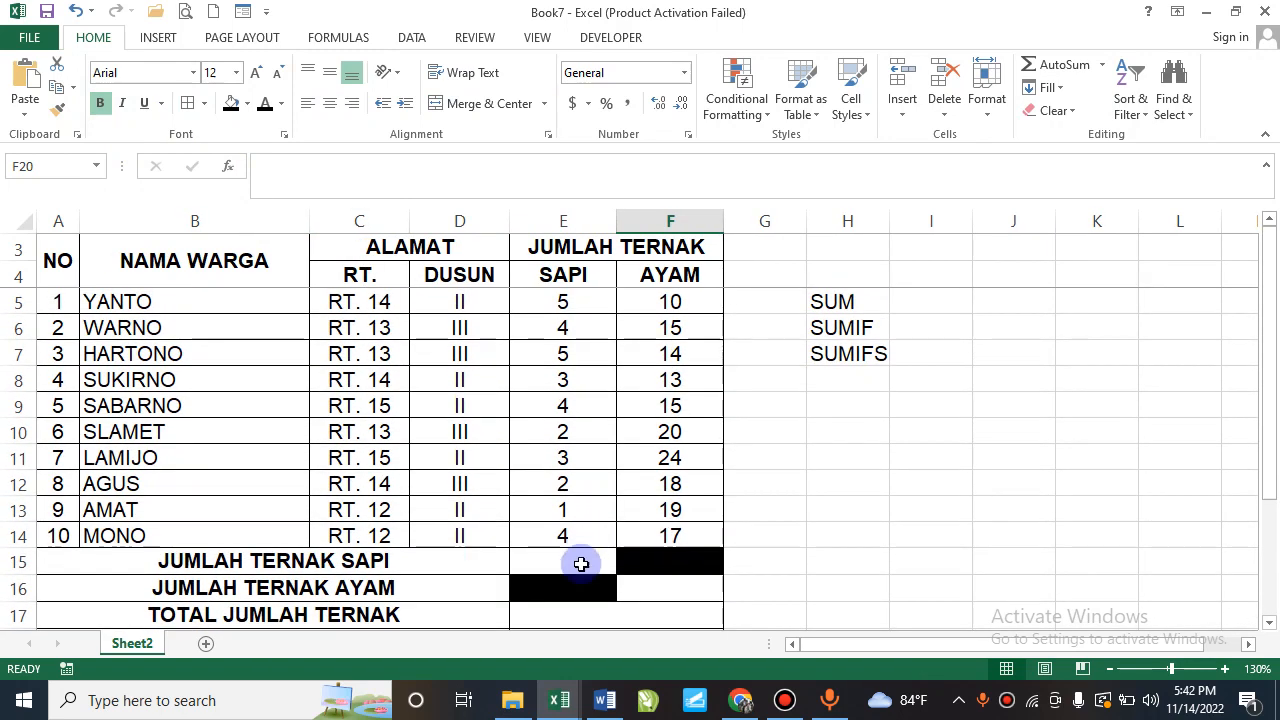
click(581, 564)
drag(585, 303, 590, 532)
drag(54, 257, 636, 272)
click(232, 104)
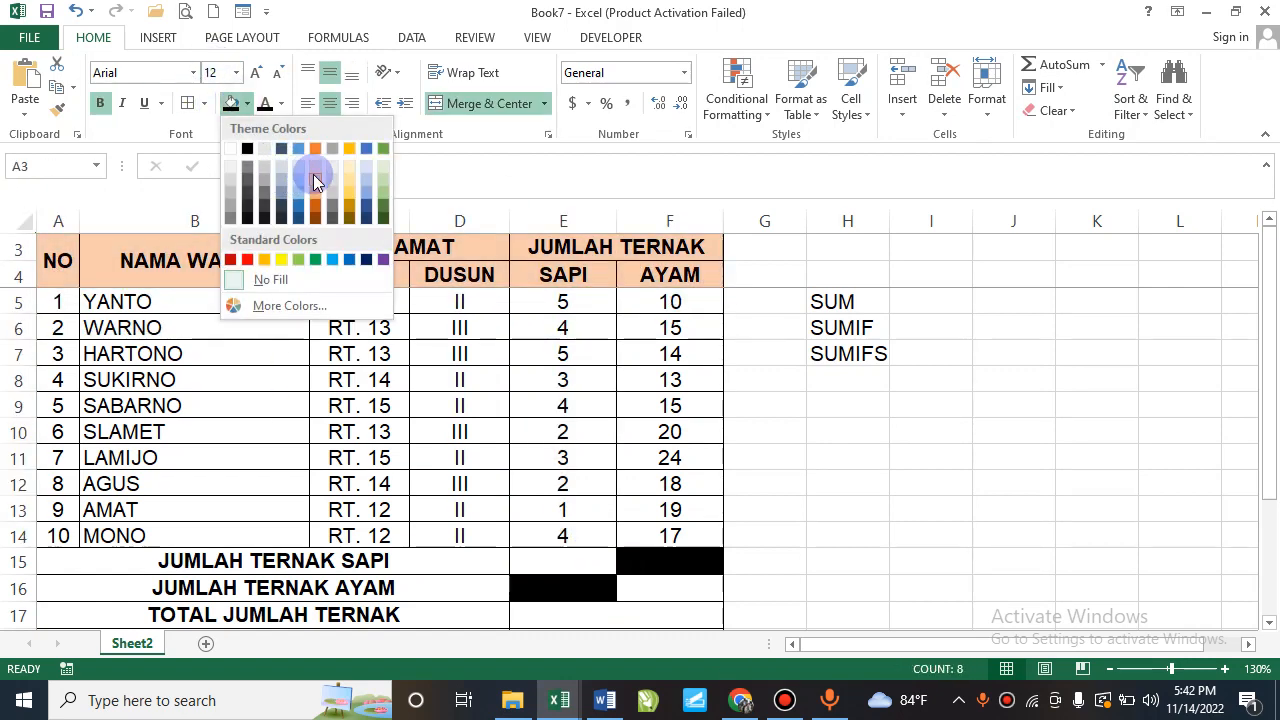
click(314, 180)
Enter =SUM(E5:E14) in E15 to total the cattle for JUMLAH TERNAK SAPI.
click(563, 558)
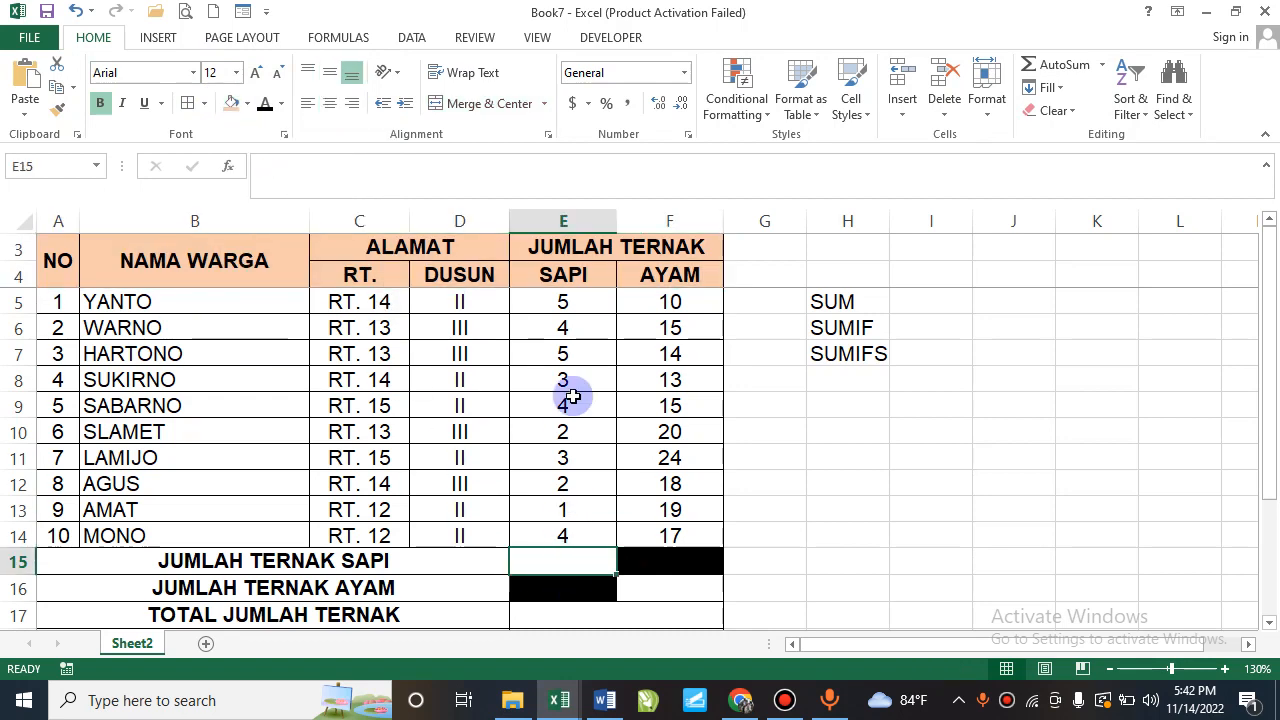
drag(572, 304, 577, 517)
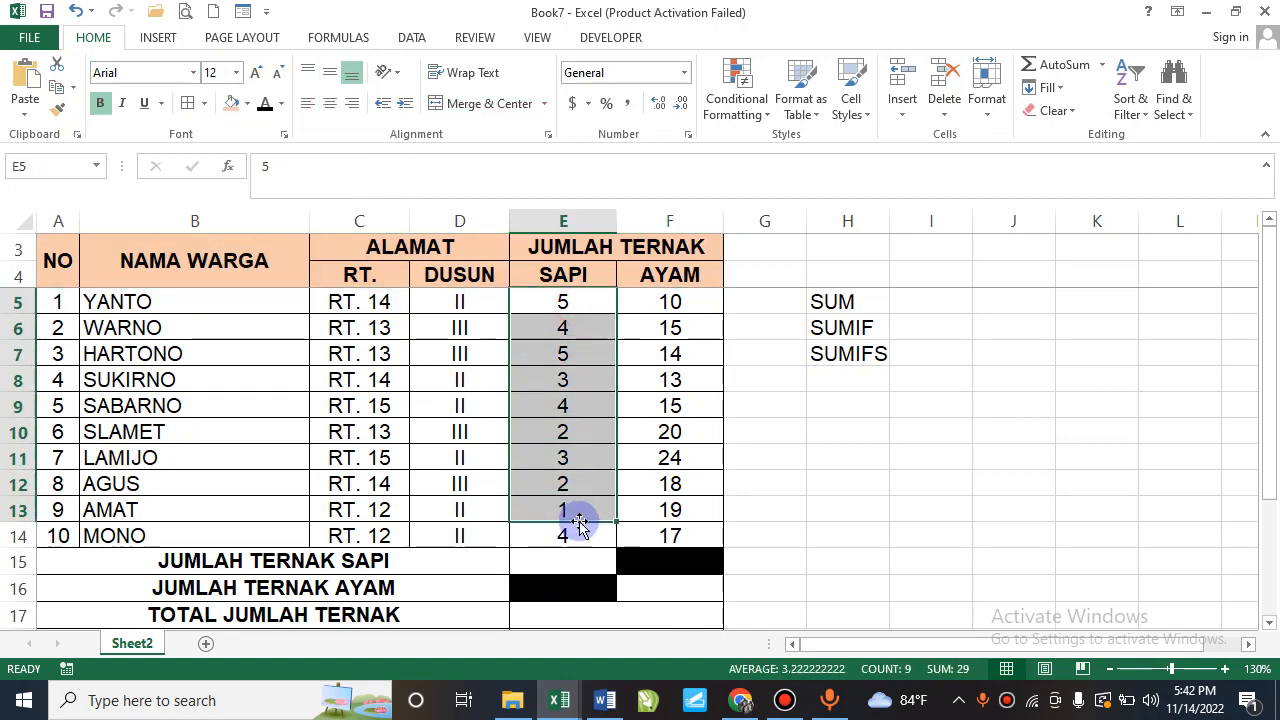
click(580, 304)
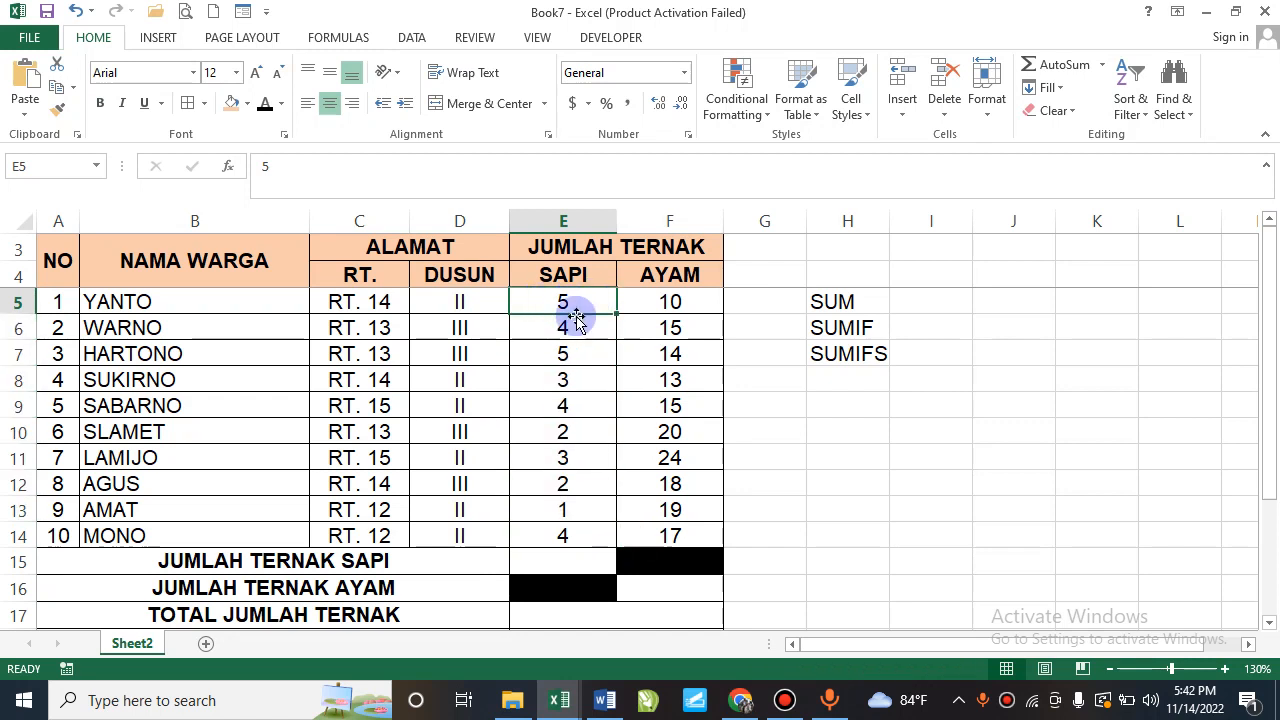
click(566, 537)
click(571, 563)
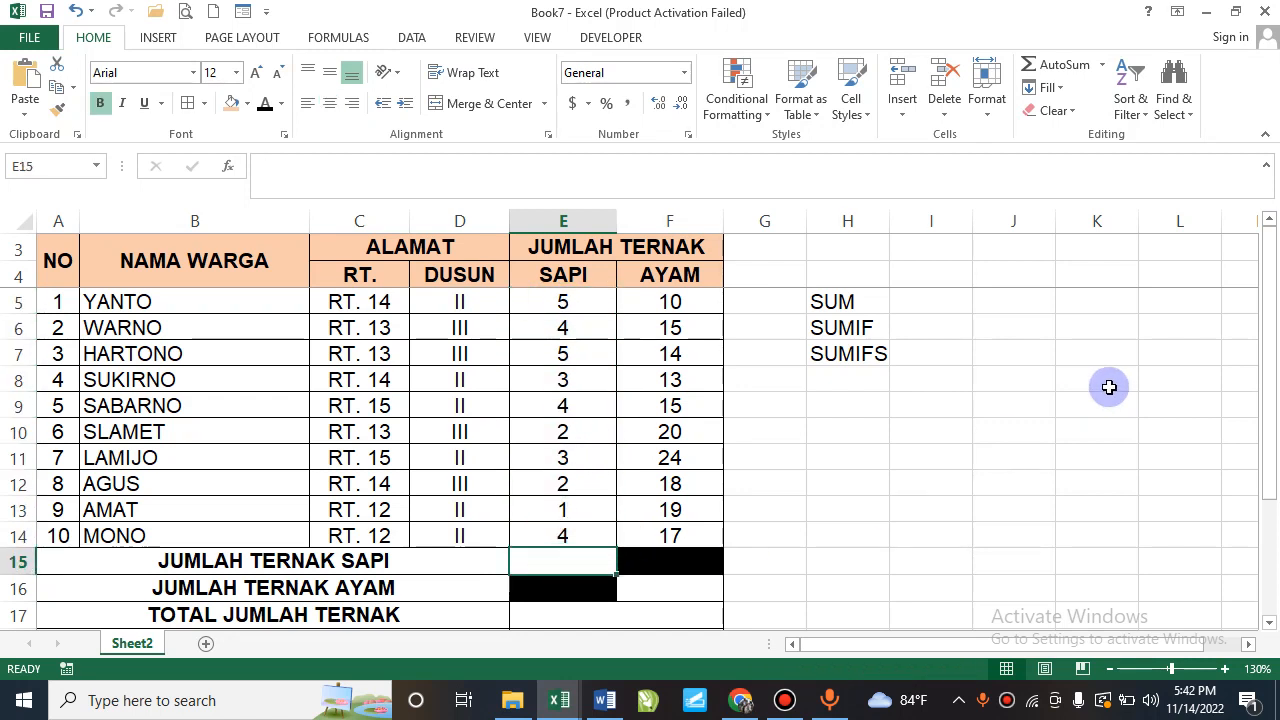
text(=SUM)
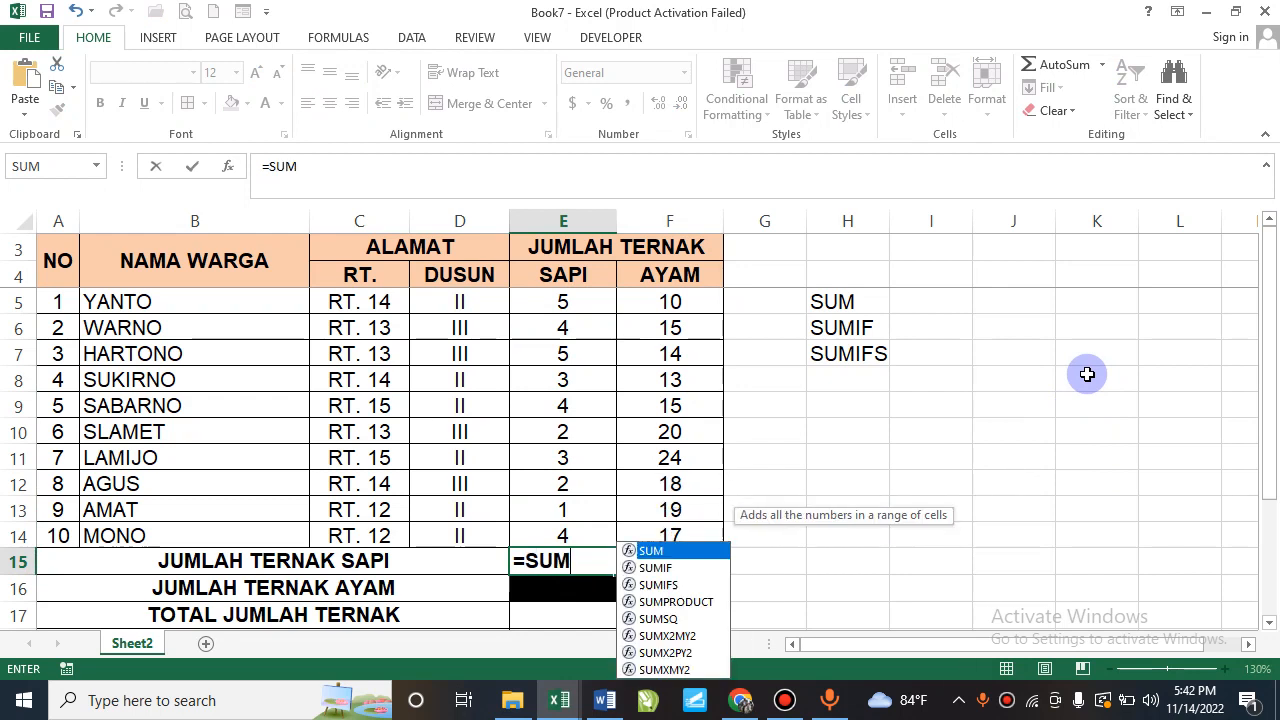
text(()
key(Up)
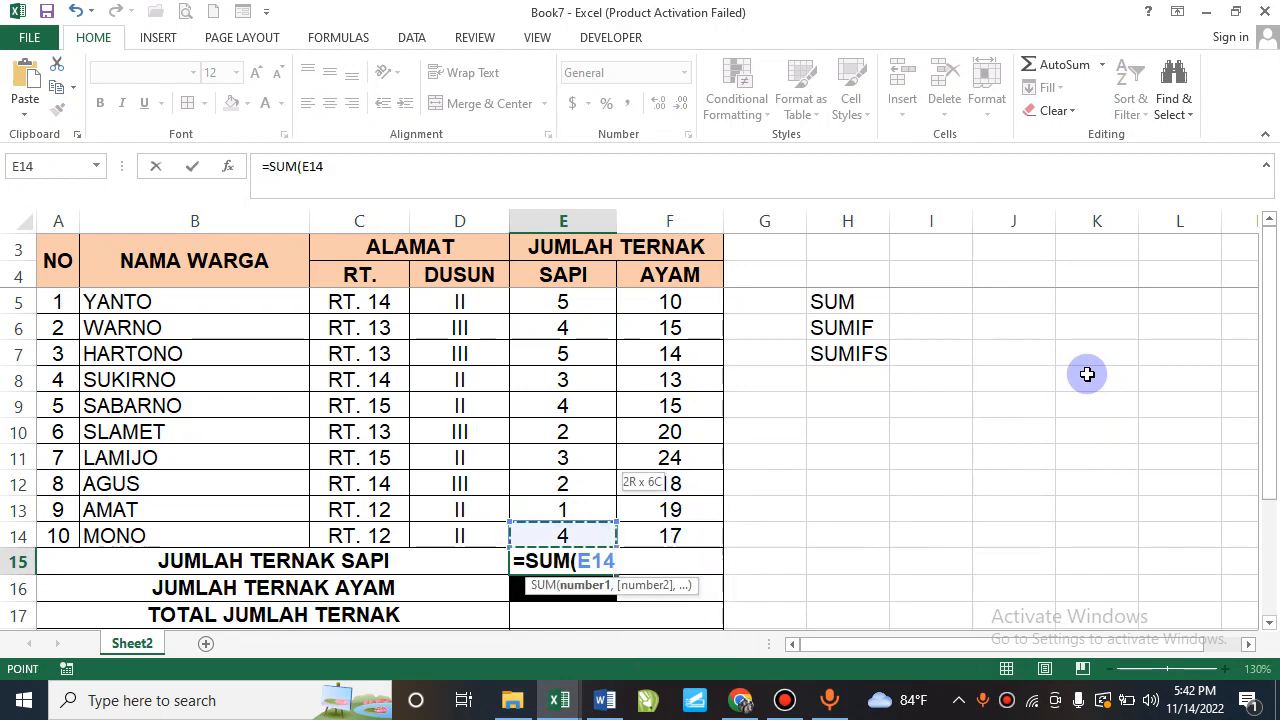
key(shift+Up)
key(shift+Up)
key(shift+Up)
key(shift+Up)
key(shift+Up)
key(shift+Up)
key(shift+Up)
key(shift+Up)
key(shift+Up)
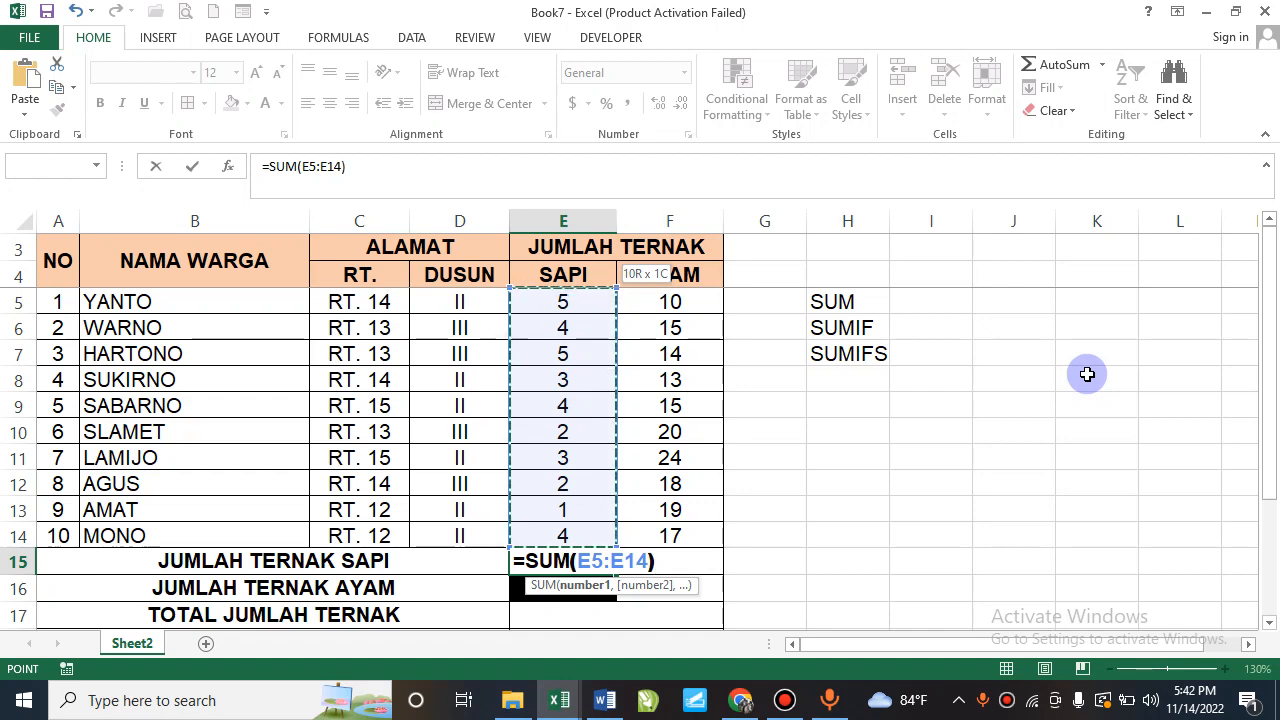
text())
key(Return)
Center the contents of the summary result cells in columns E and F, starting at row 15.
scroll(851, 514, down, 2)
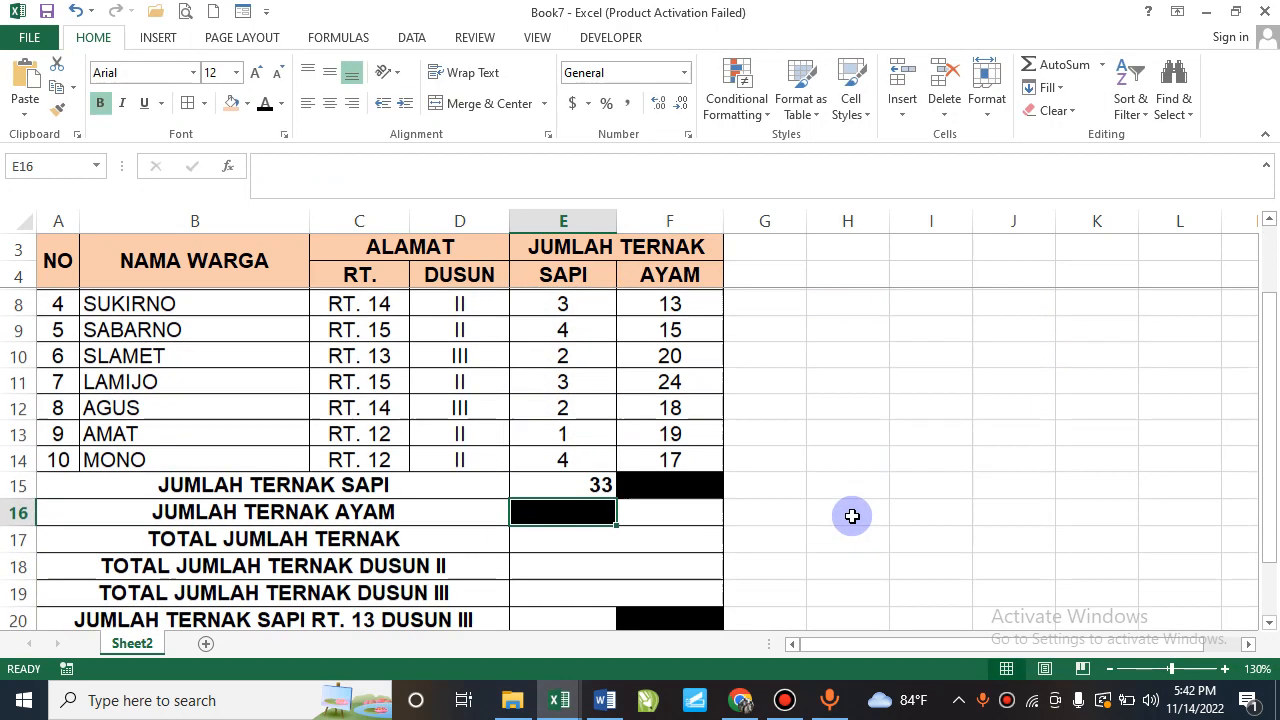
drag(614, 418, 660, 545)
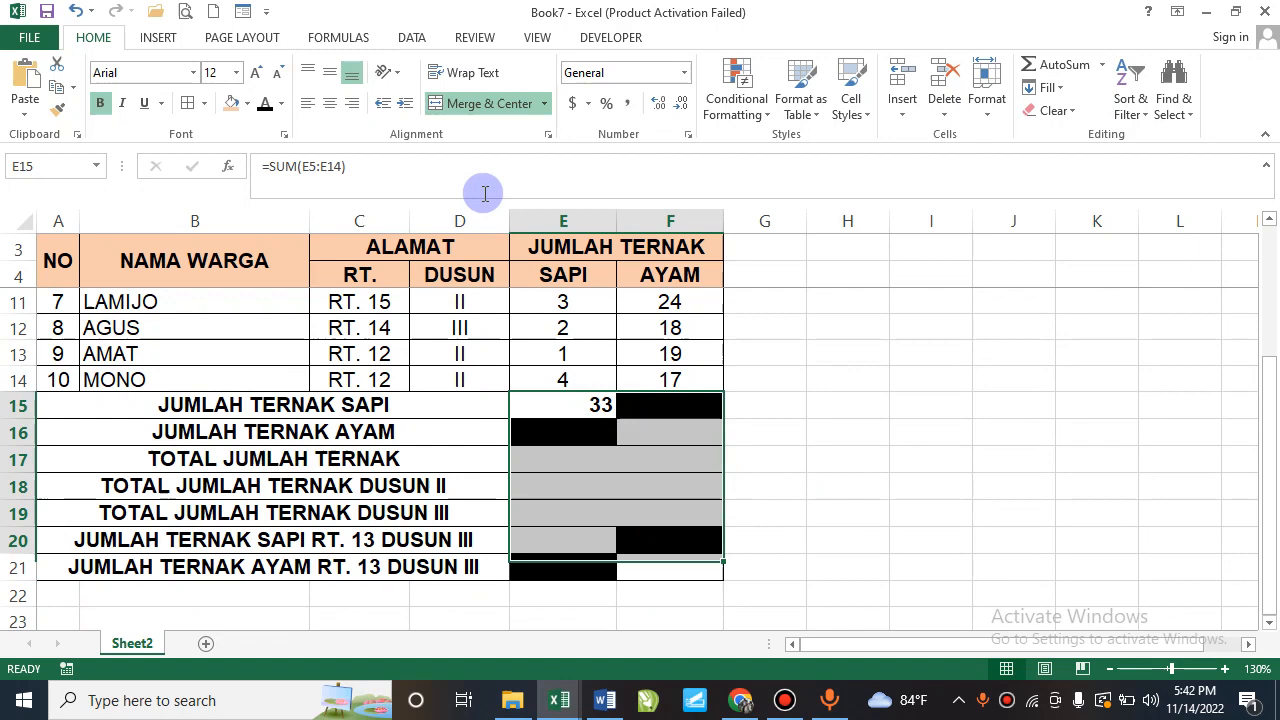
click(329, 103)
scroll(662, 457, up, 2)
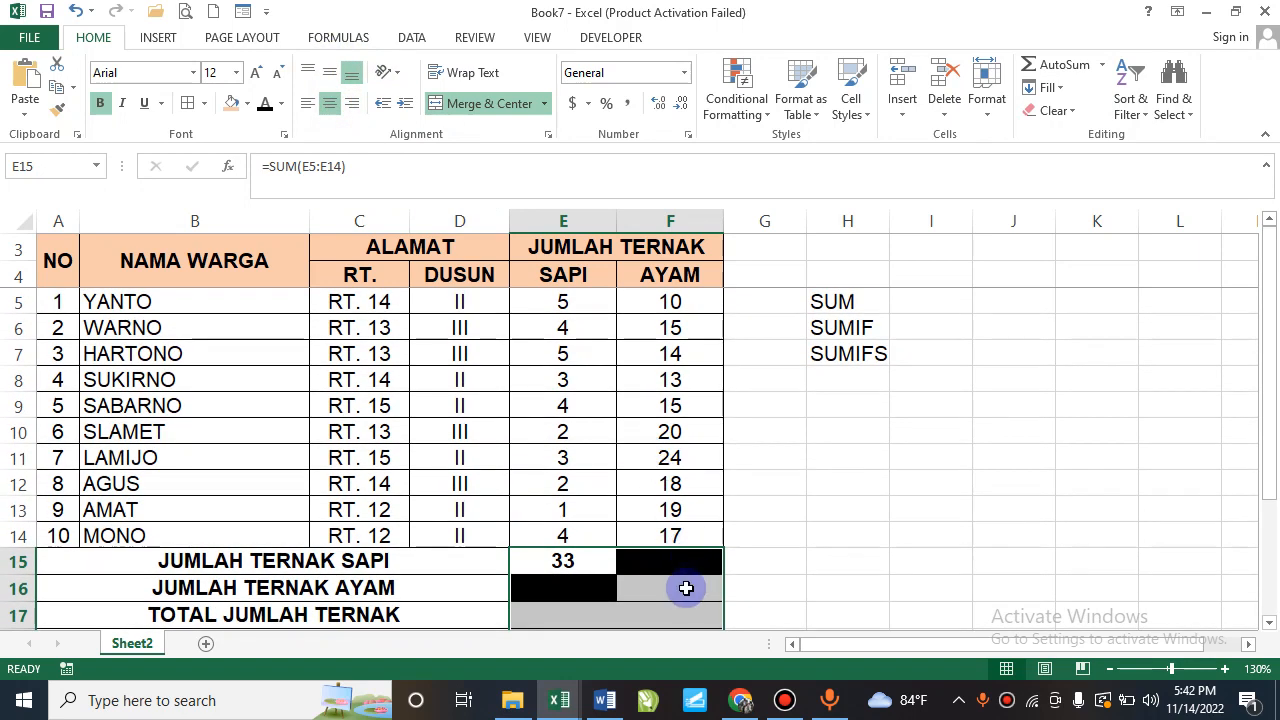
Enter =SUM(F5:F14) in F16 to total the chickens for JUMLAH TERNAK AYAM.
click(686, 588)
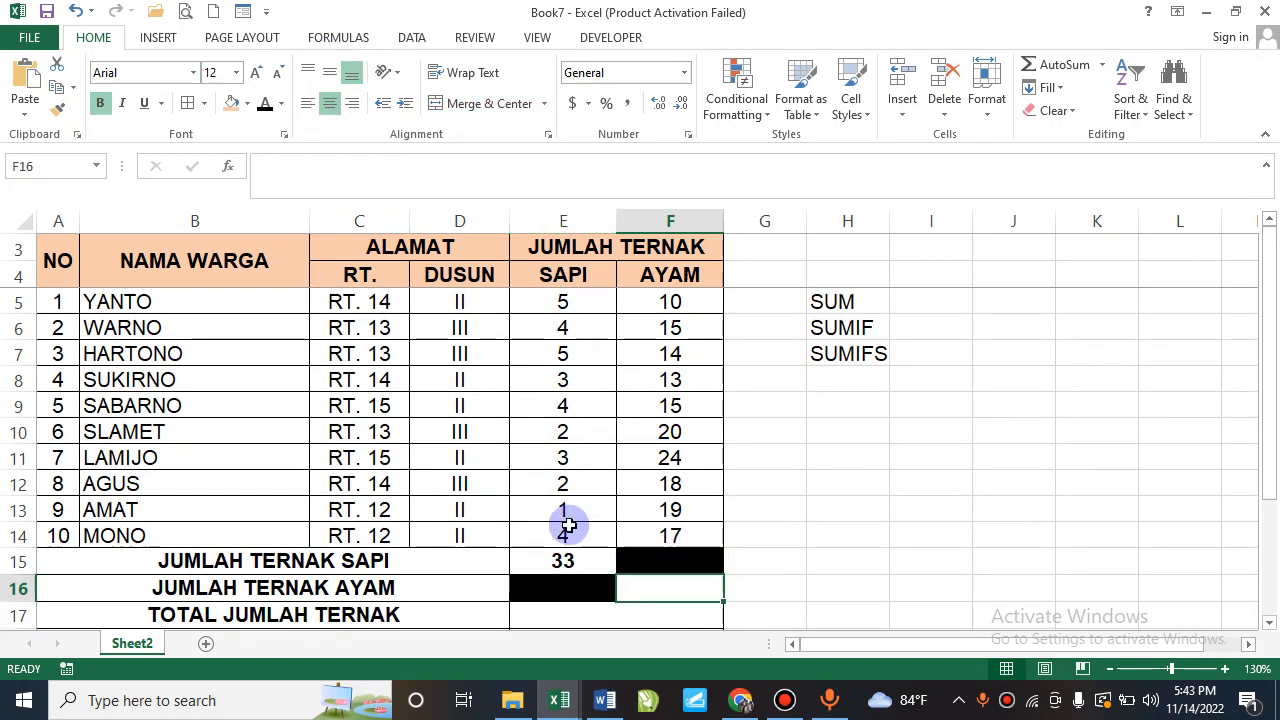
click(571, 557)
click(686, 594)
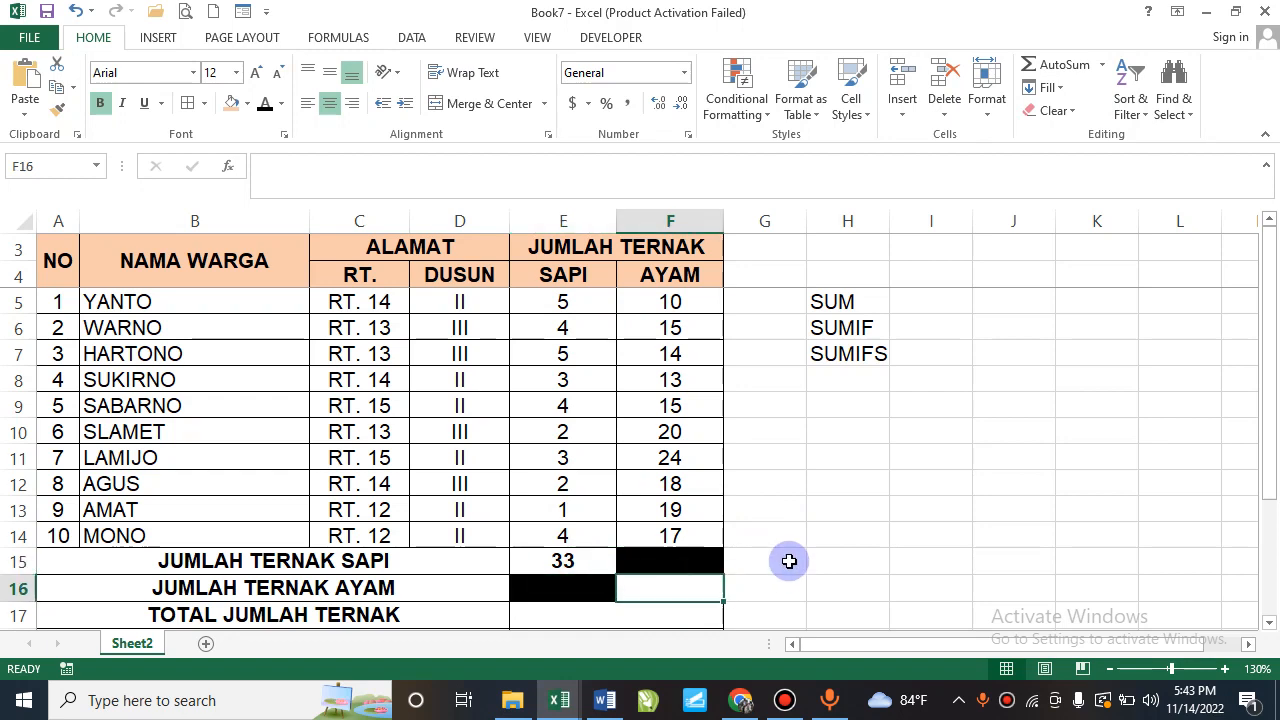
text(=SUM()
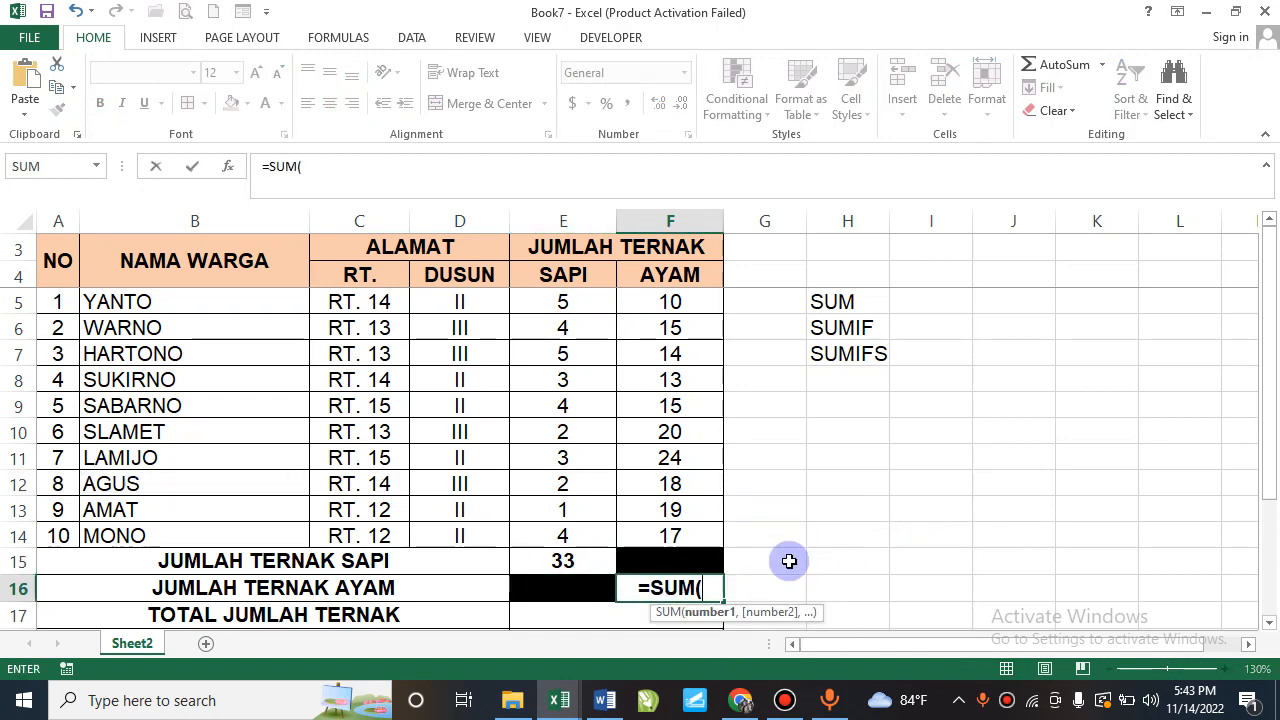
drag(670, 302, 675, 530)
text())
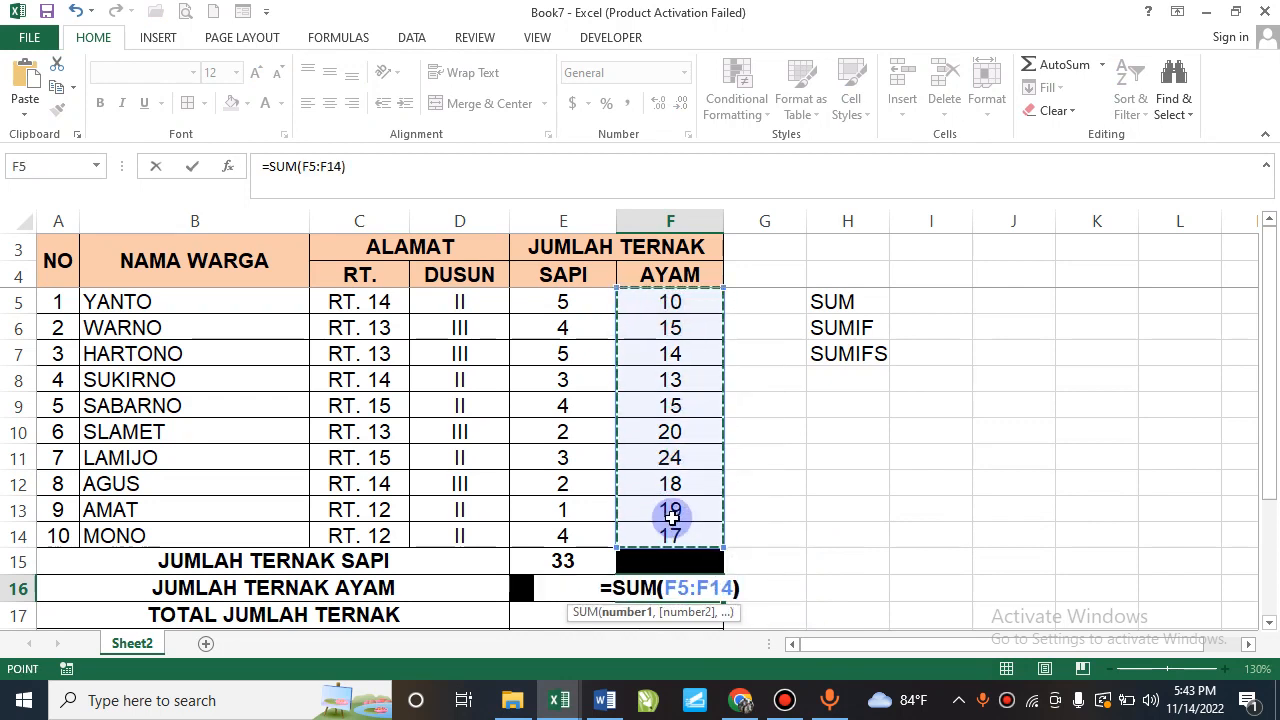
key(Return)
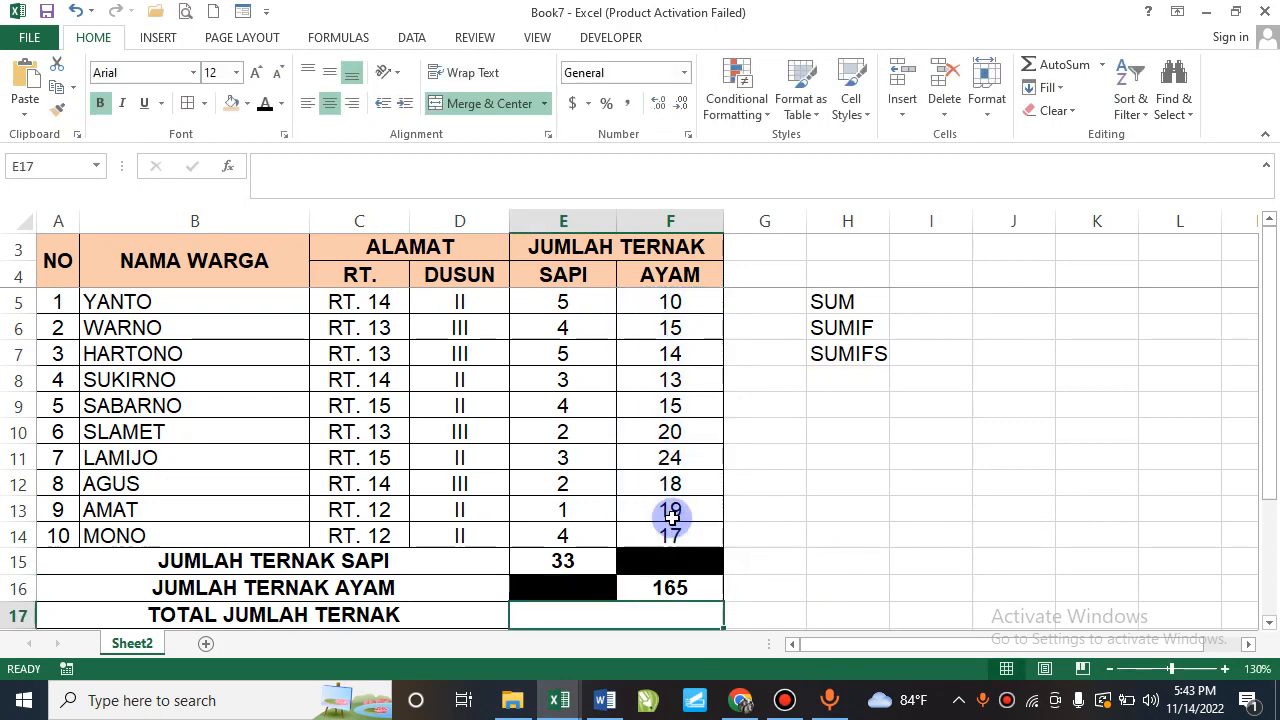
Fill the SUM label in H5 with yellow and add borders to the function list H5:H7.
click(840, 308)
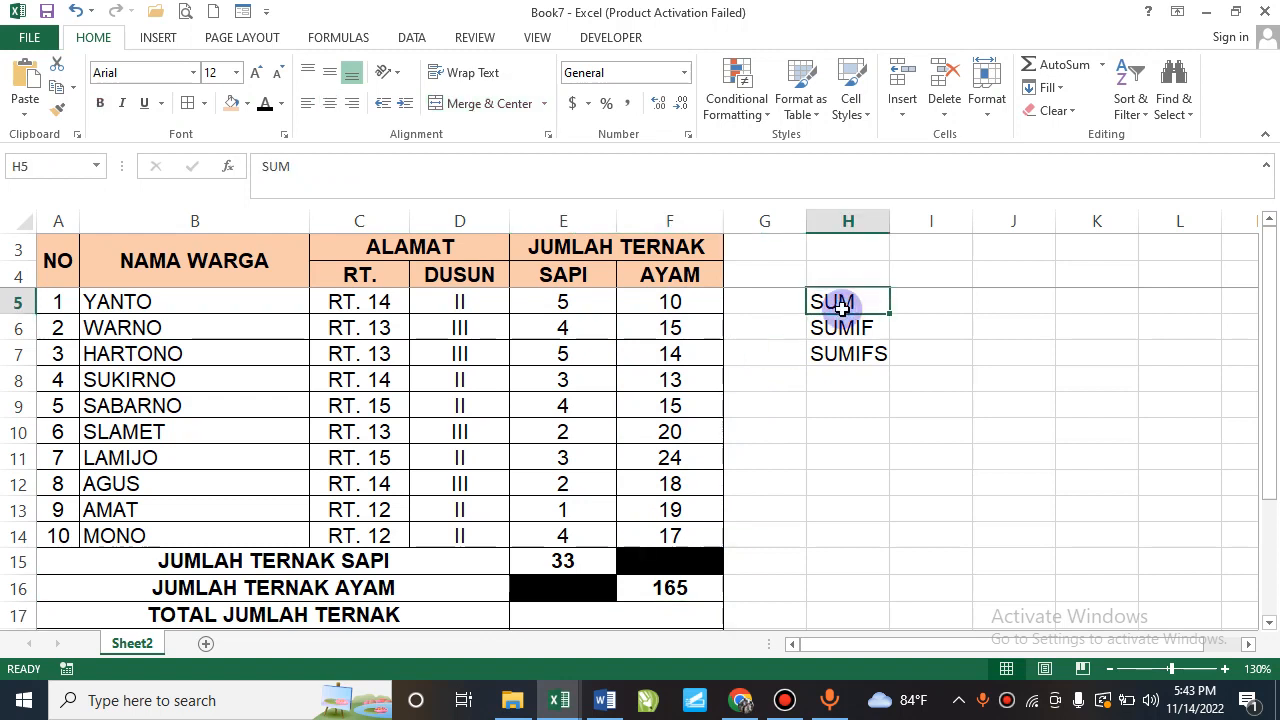
click(248, 104)
click(279, 259)
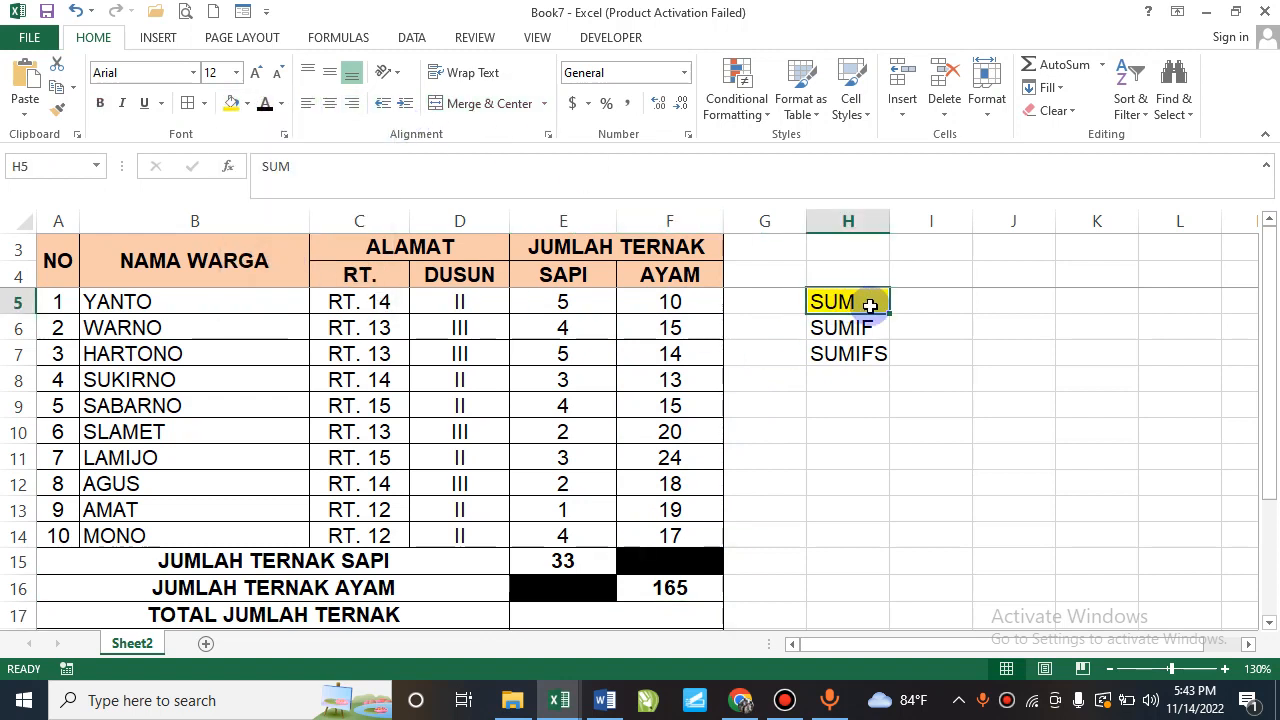
drag(870, 306, 871, 354)
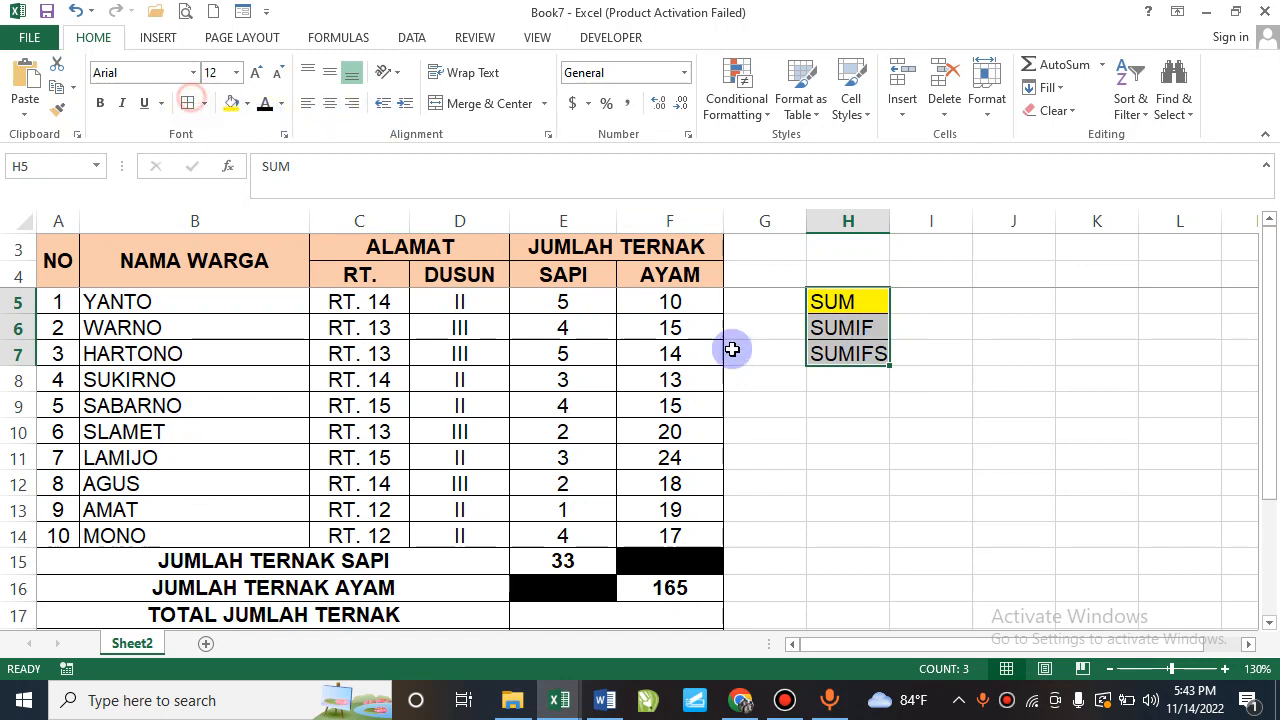
click(857, 330)
click(871, 355)
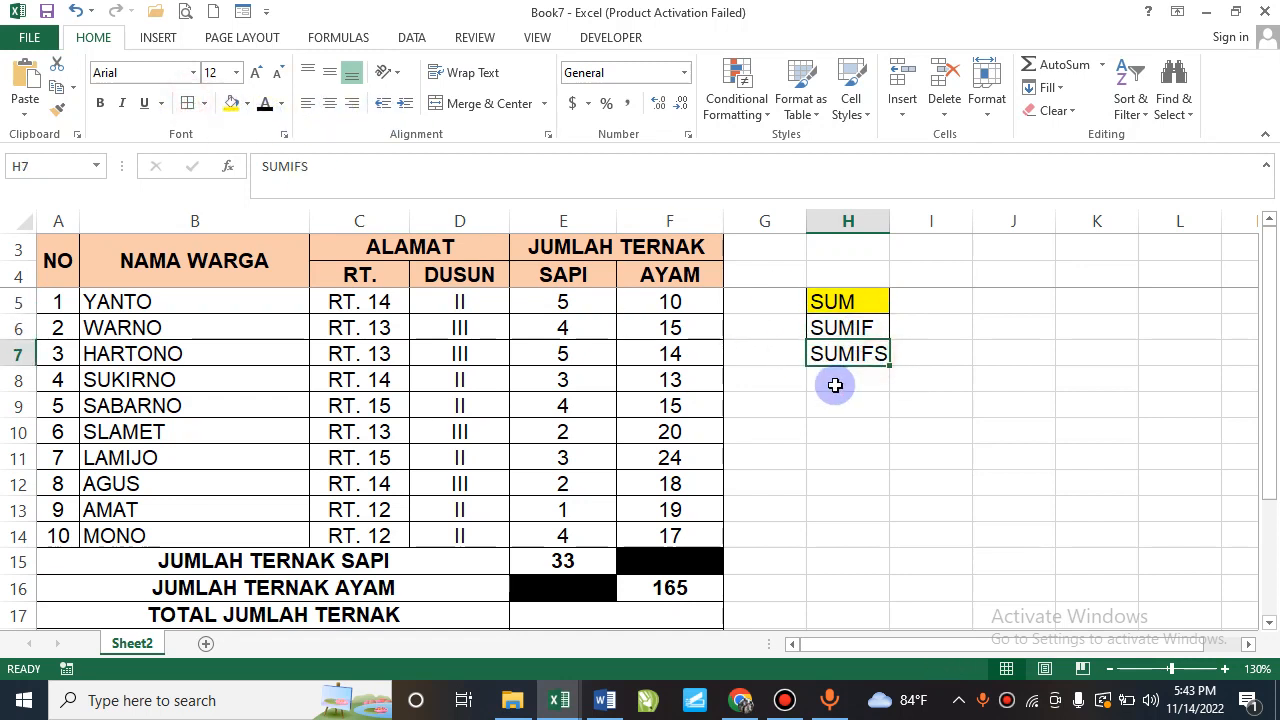
Make the function list H5:H7 bold and widen column H well beyond the longest label.
click(871, 332)
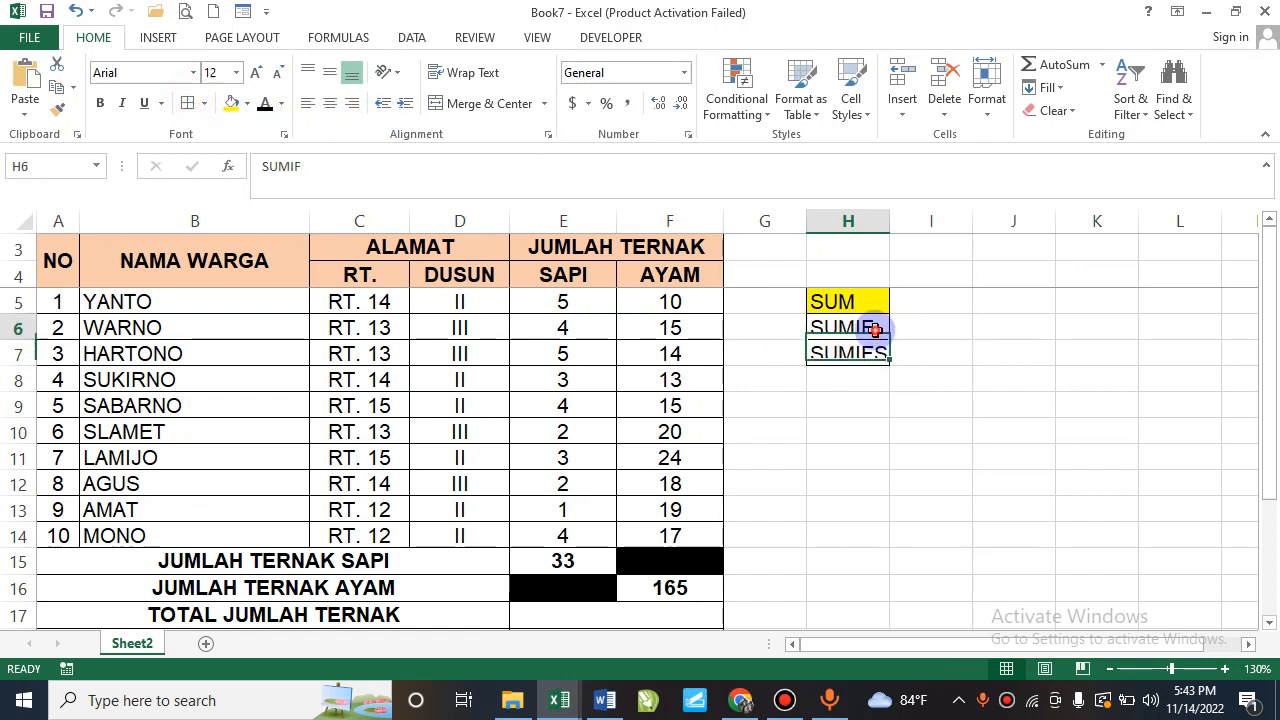
click(864, 301)
drag(871, 332, 866, 355)
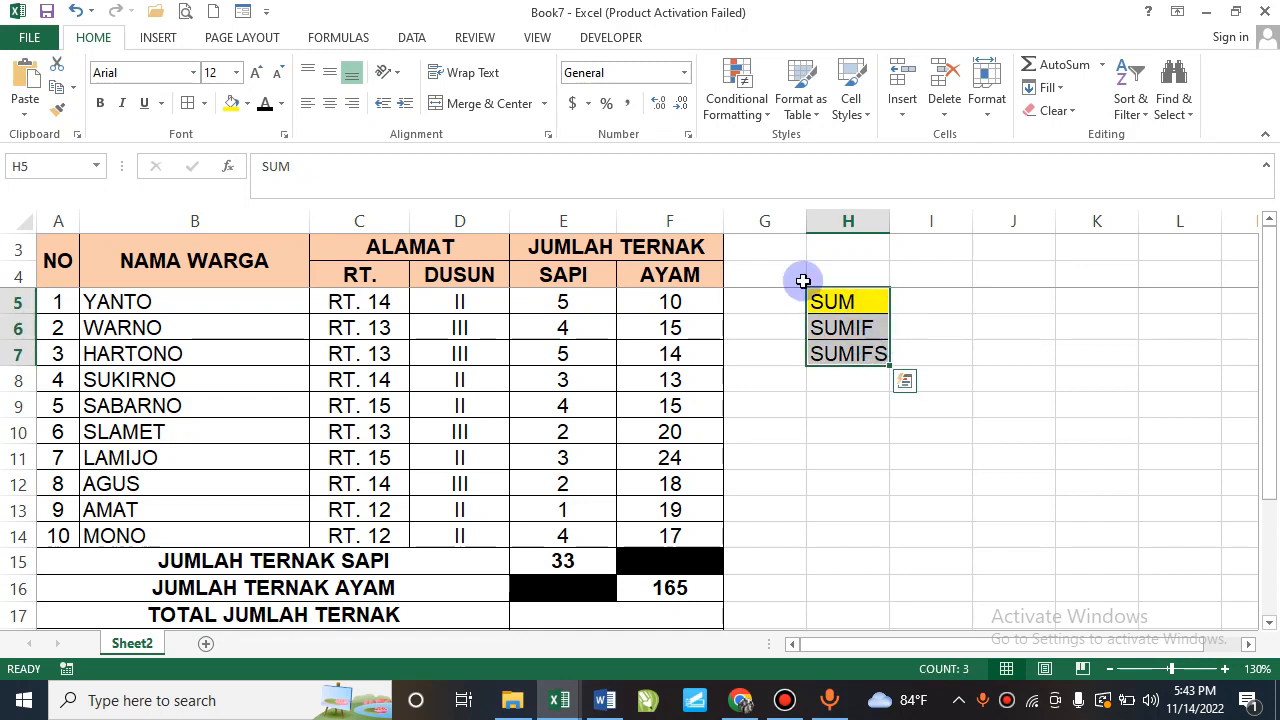
click(100, 104)
click(866, 299)
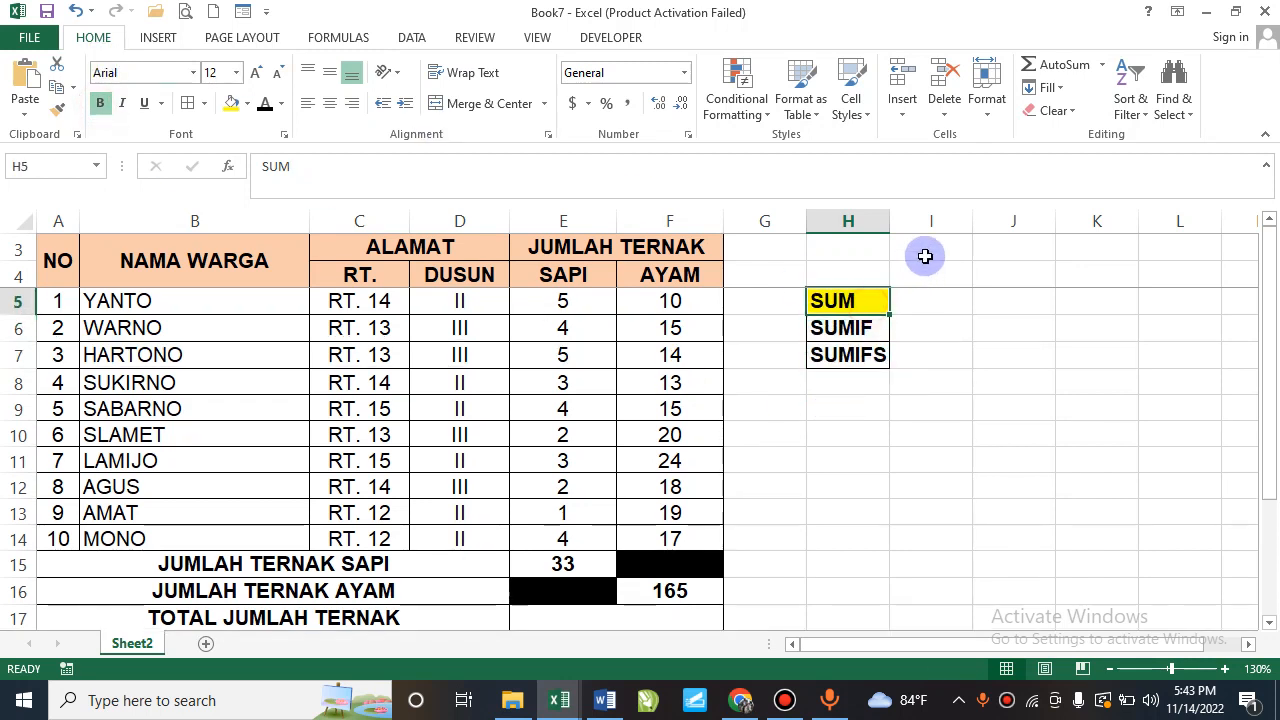
drag(890, 222, 966, 240)
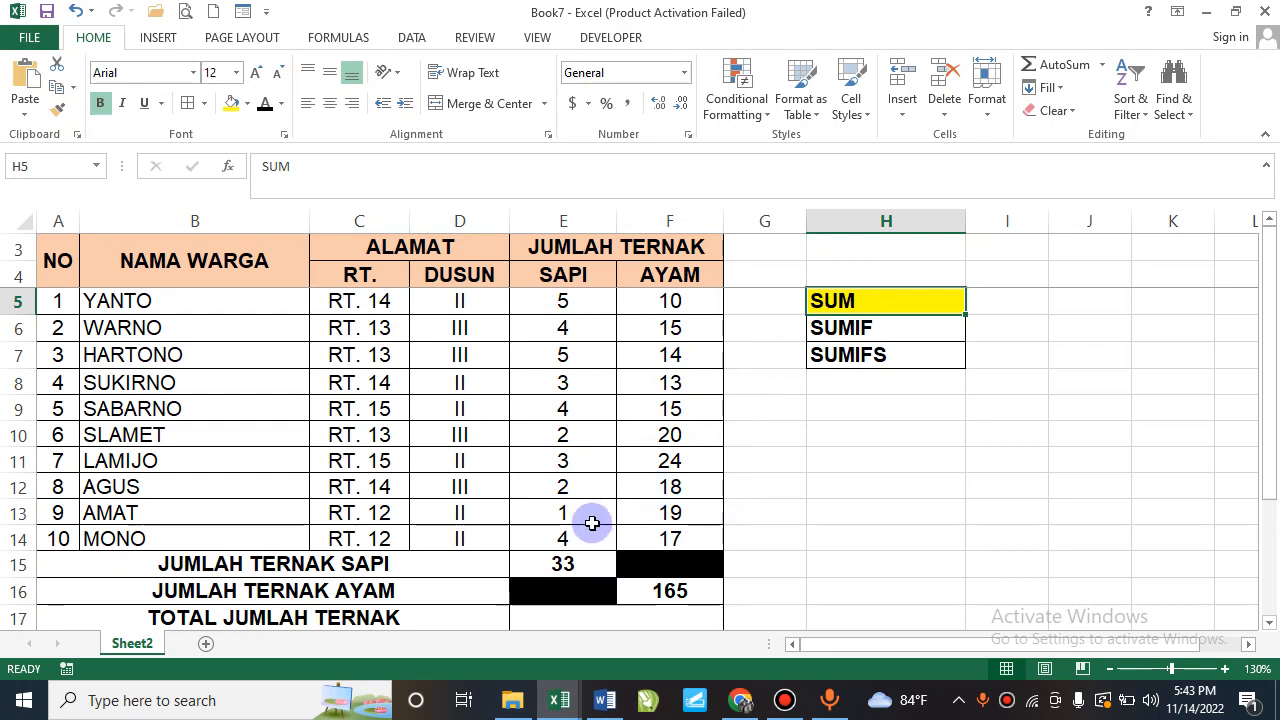
Enter =SUM(E5:F14) in the merged cell E17 to total all livestock for TOTAL JUMLAH TERNAK.
scroll(592, 523, down, 1)
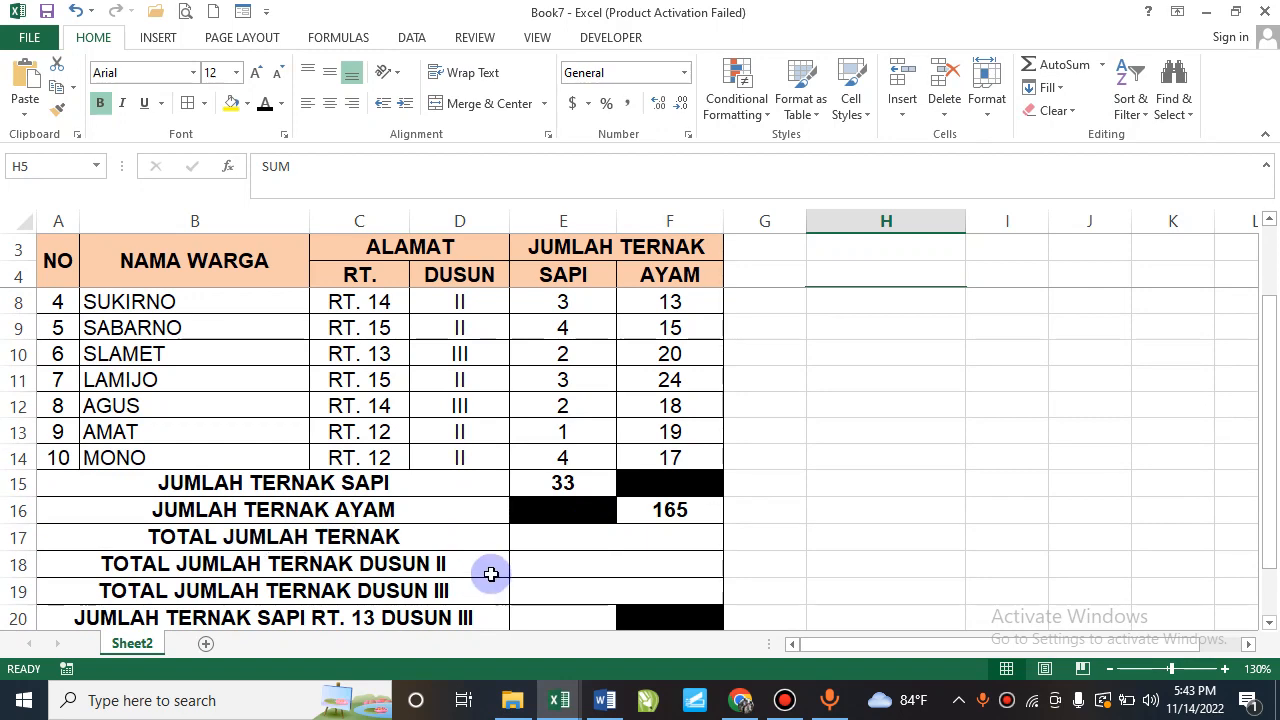
click(555, 543)
scroll(654, 529, up, 1)
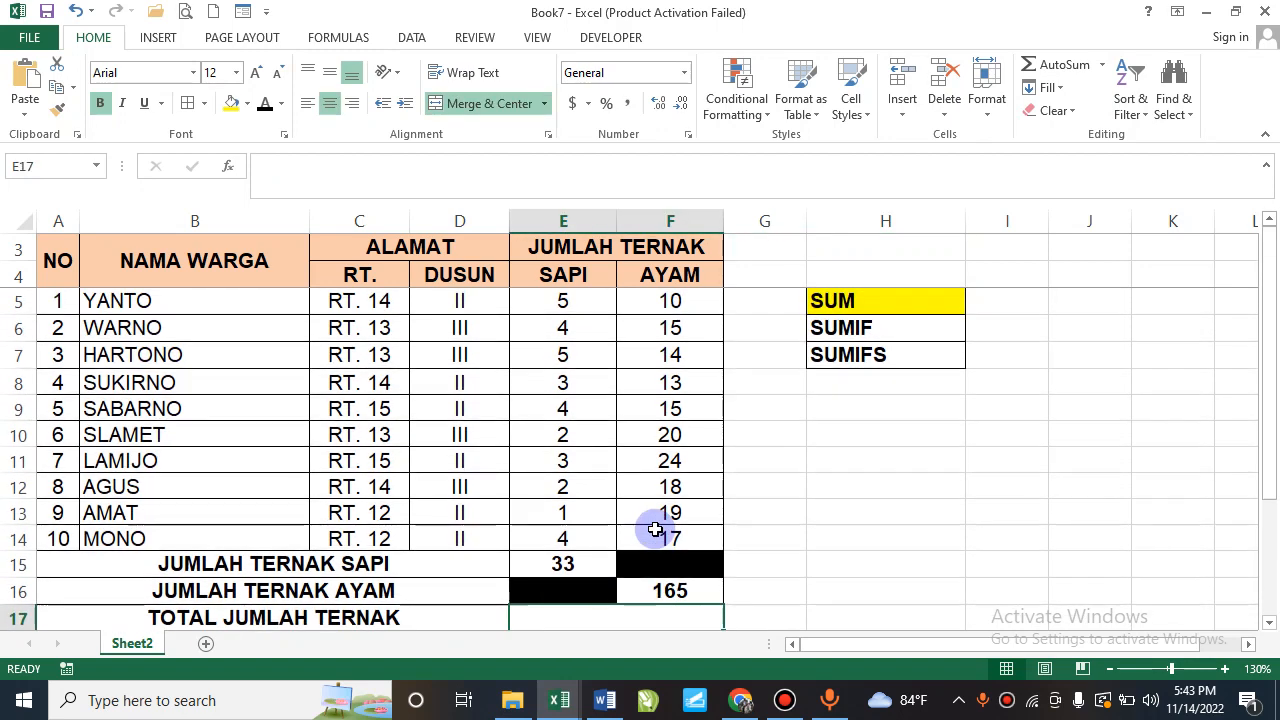
click(595, 561)
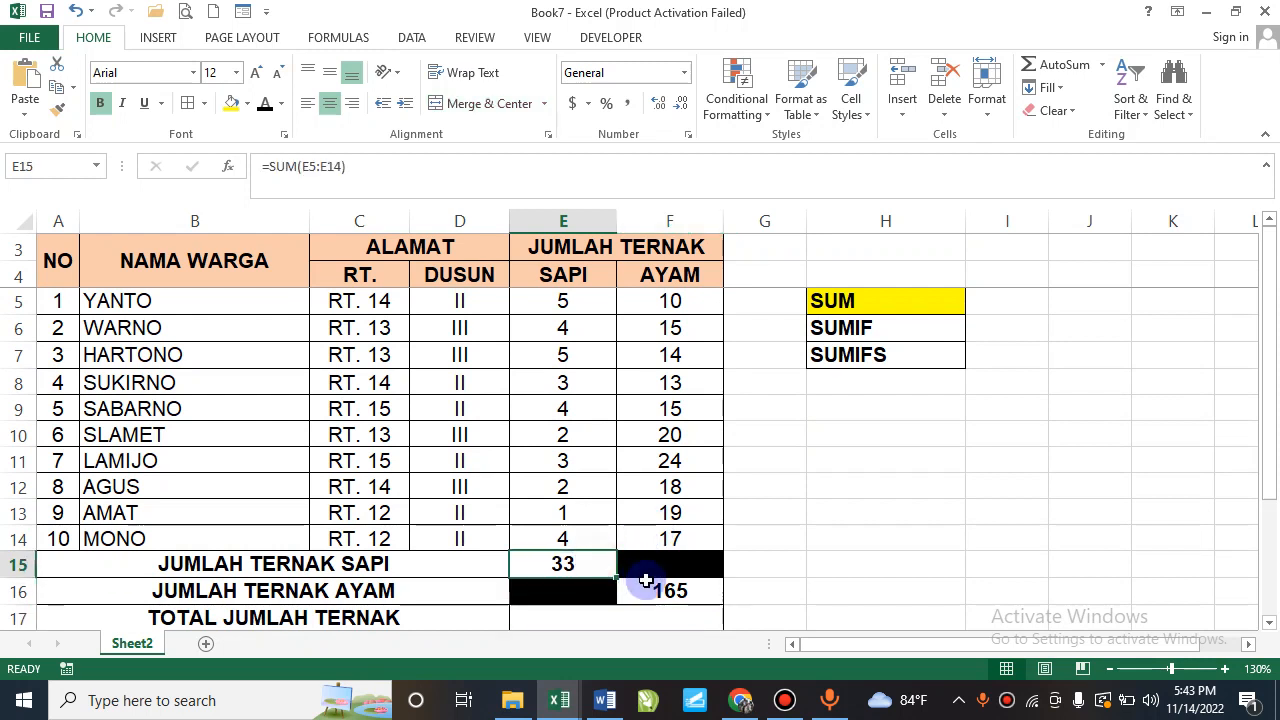
click(640, 590)
click(590, 566)
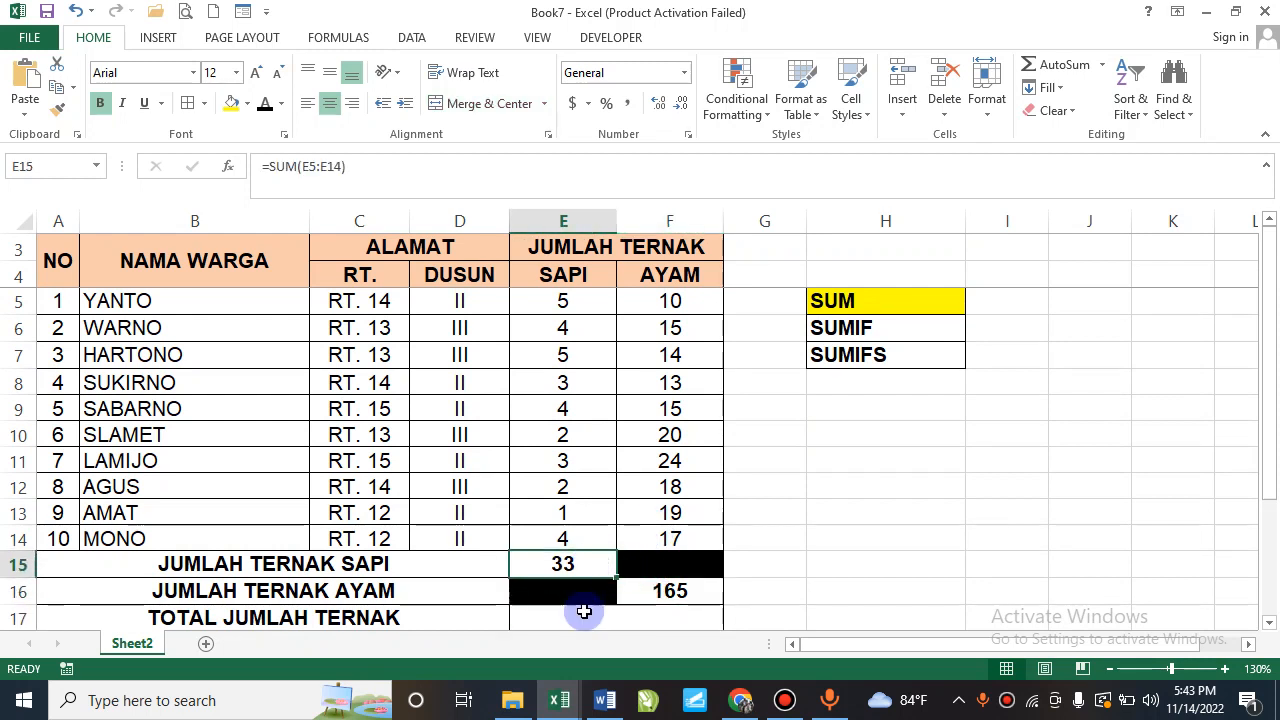
click(585, 610)
text(=)
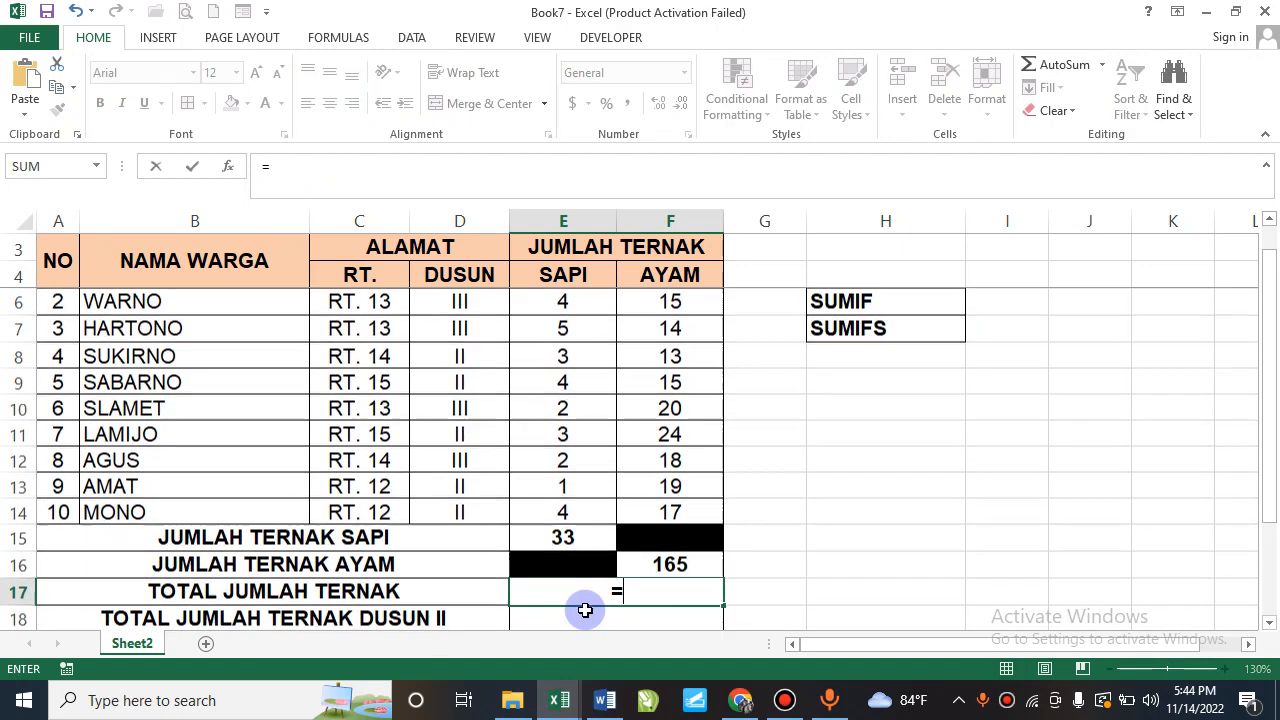
text(SUM()
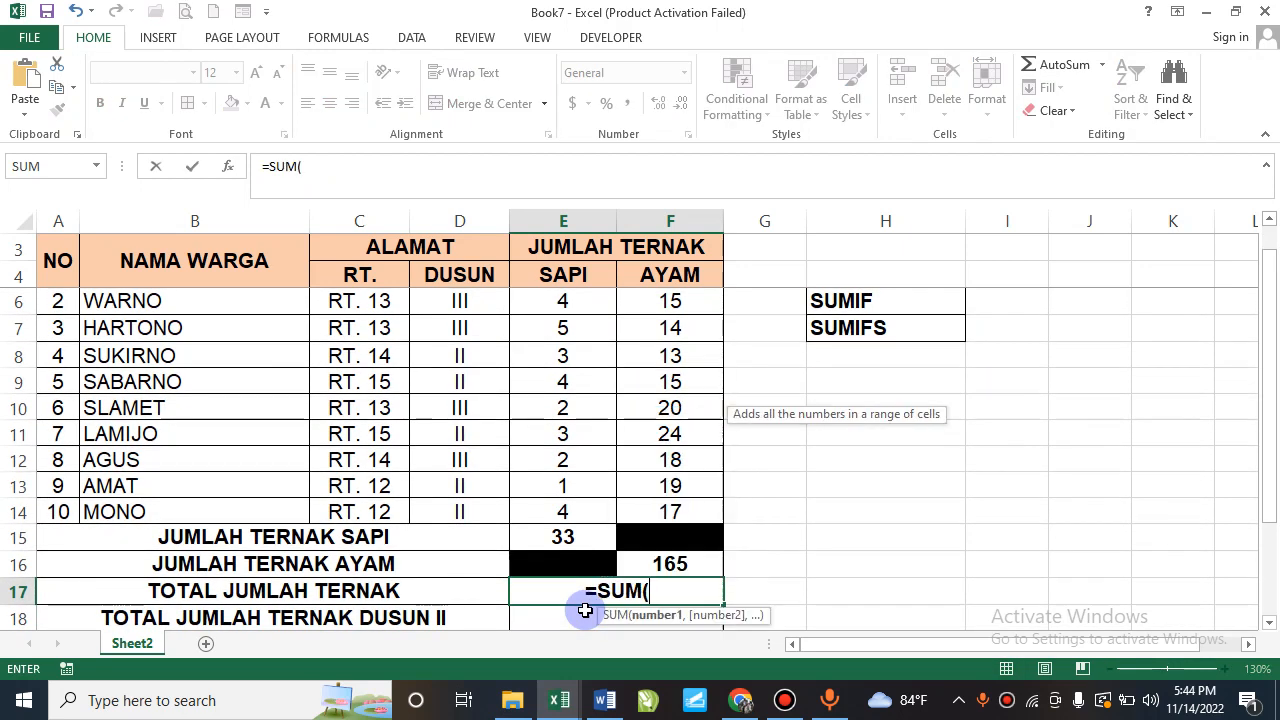
drag(557, 309, 618, 427)
scroll(618, 427, up, 1)
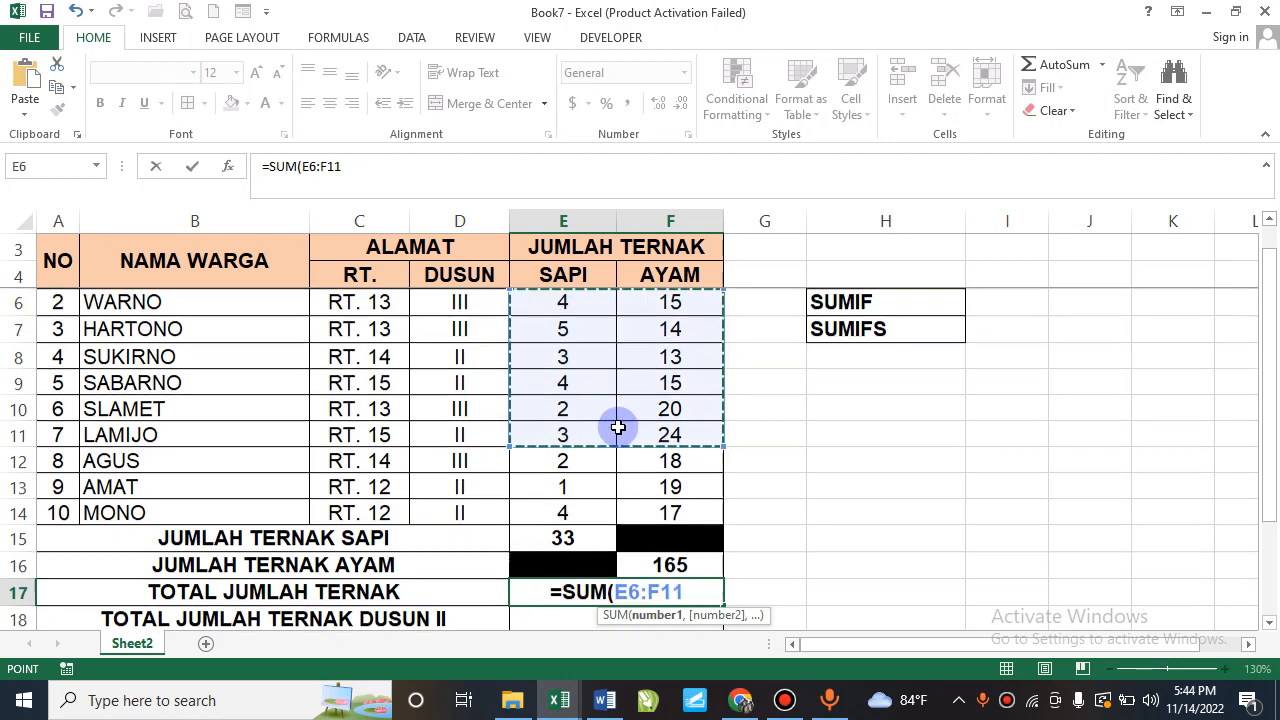
drag(570, 298, 672, 537)
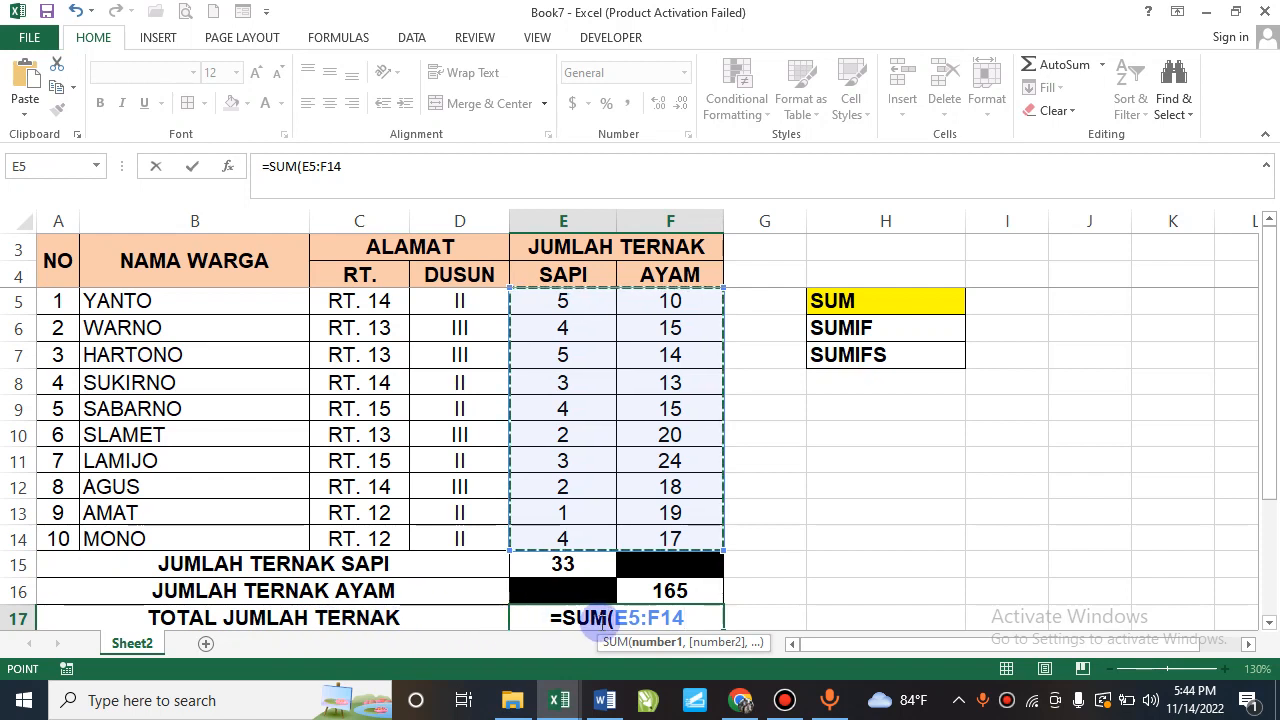
text())
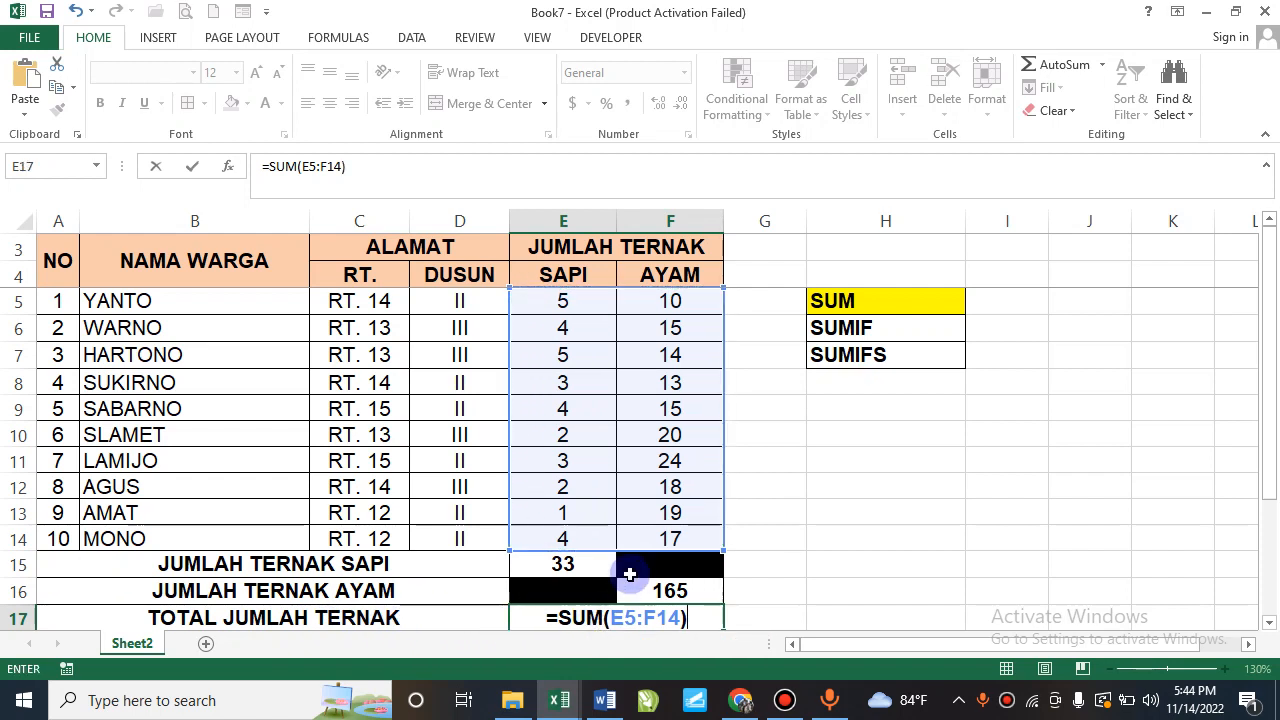
key(Return)
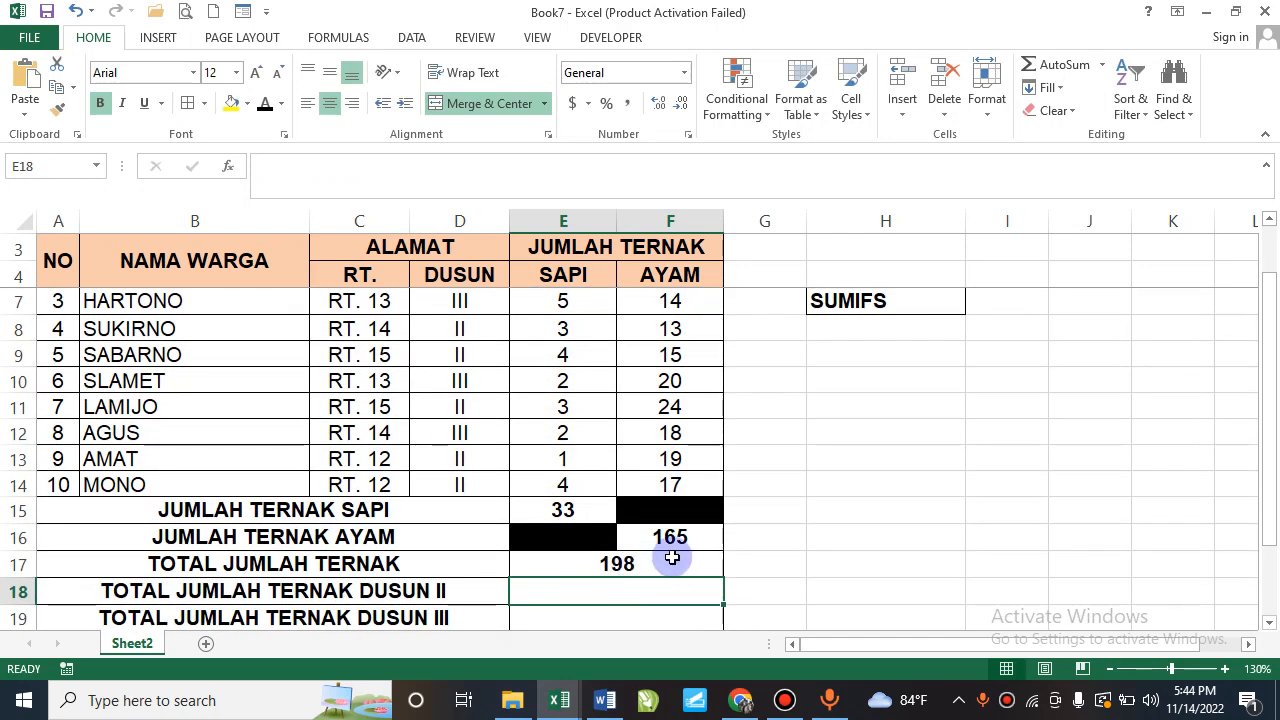
click(671, 558)
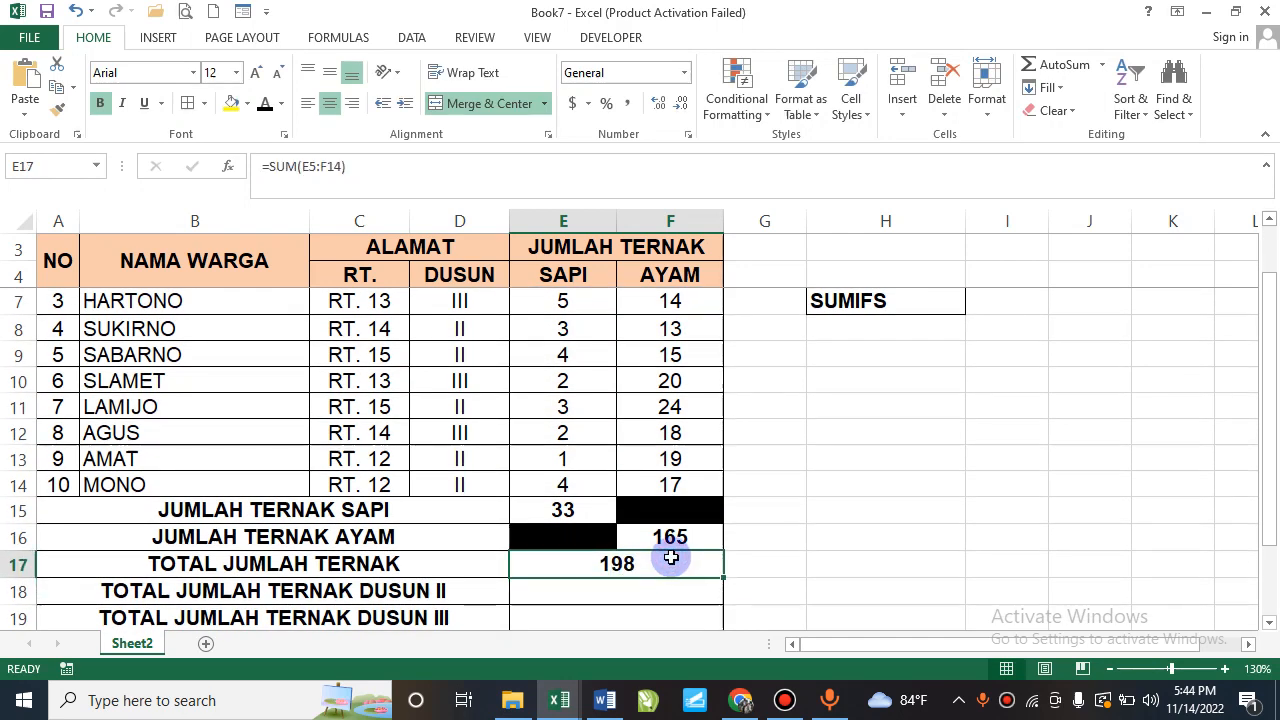
click(663, 535)
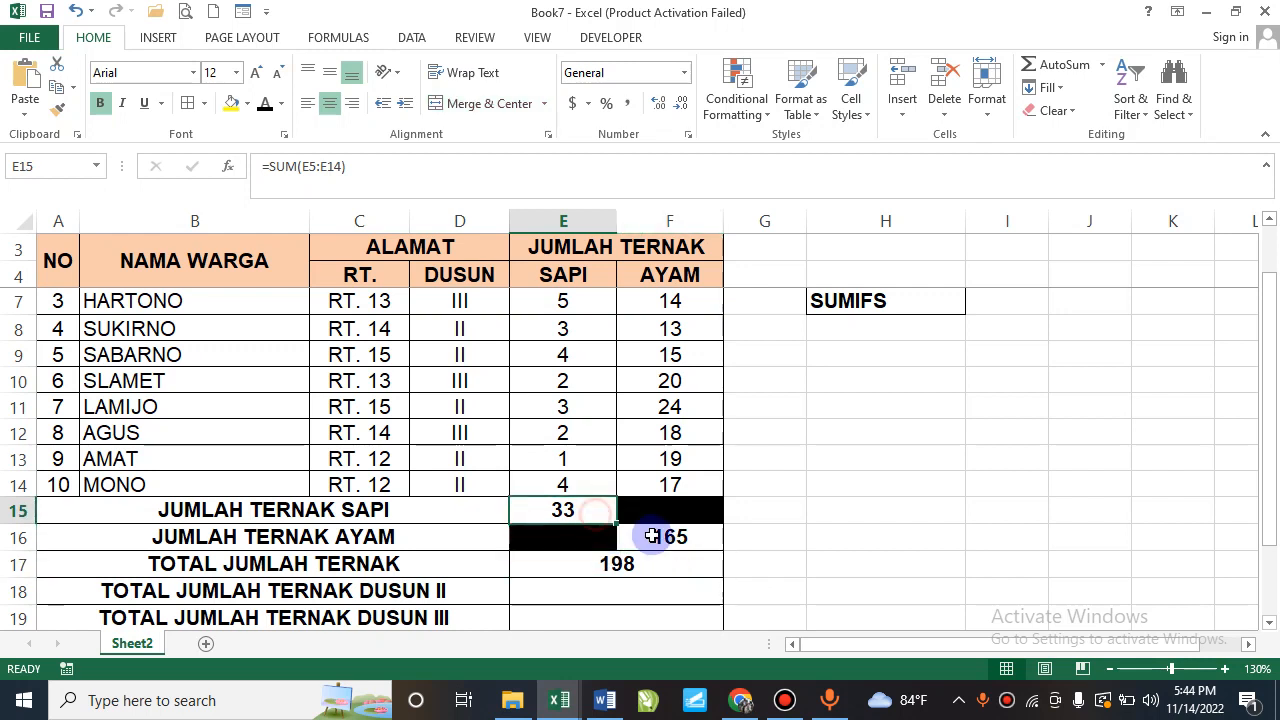
Replace the TOTAL JUMLAH TERNAK formula in E17 with =E15+F16, adding the cattle and chicken totals.
click(599, 516)
click(617, 563)
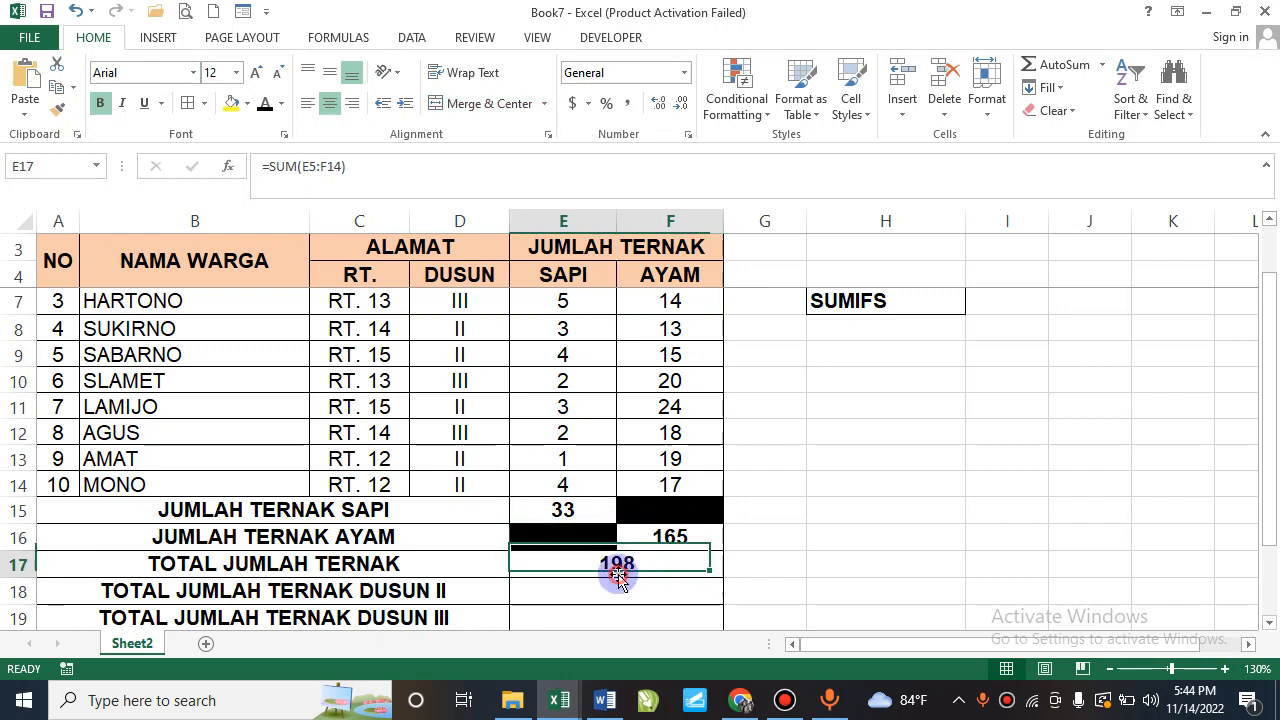
text(=)
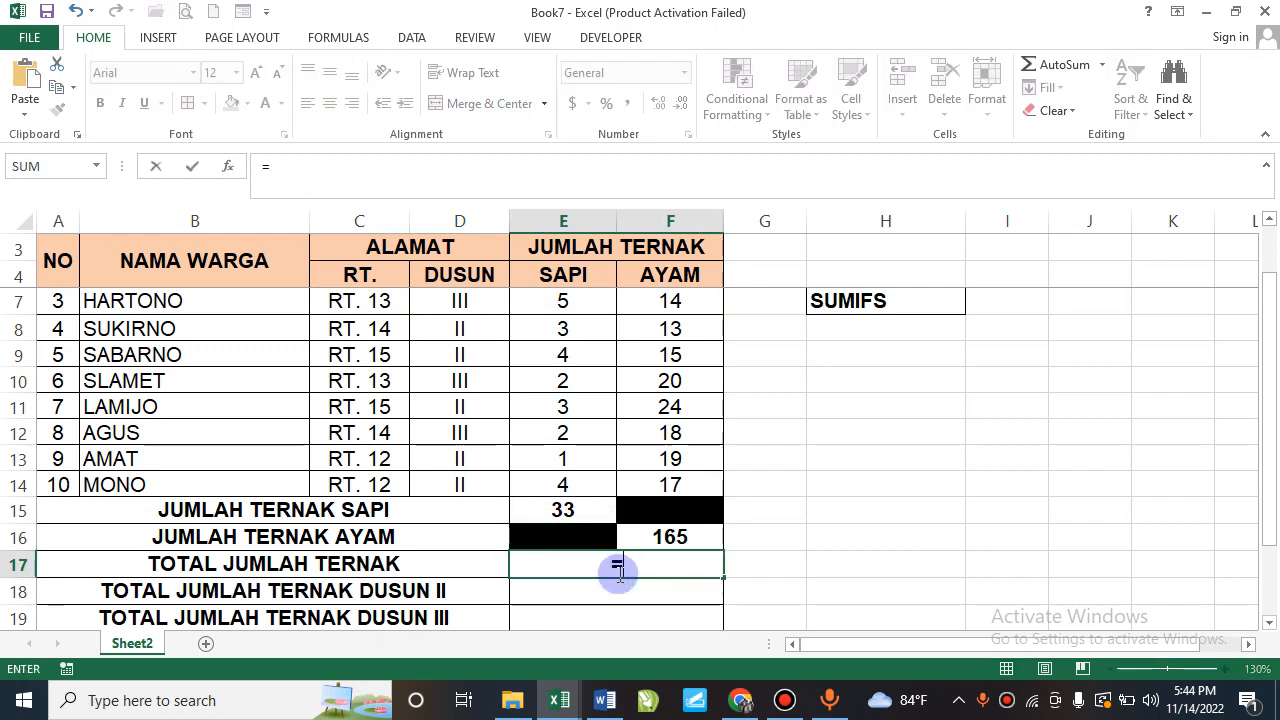
click(584, 511)
text(+)
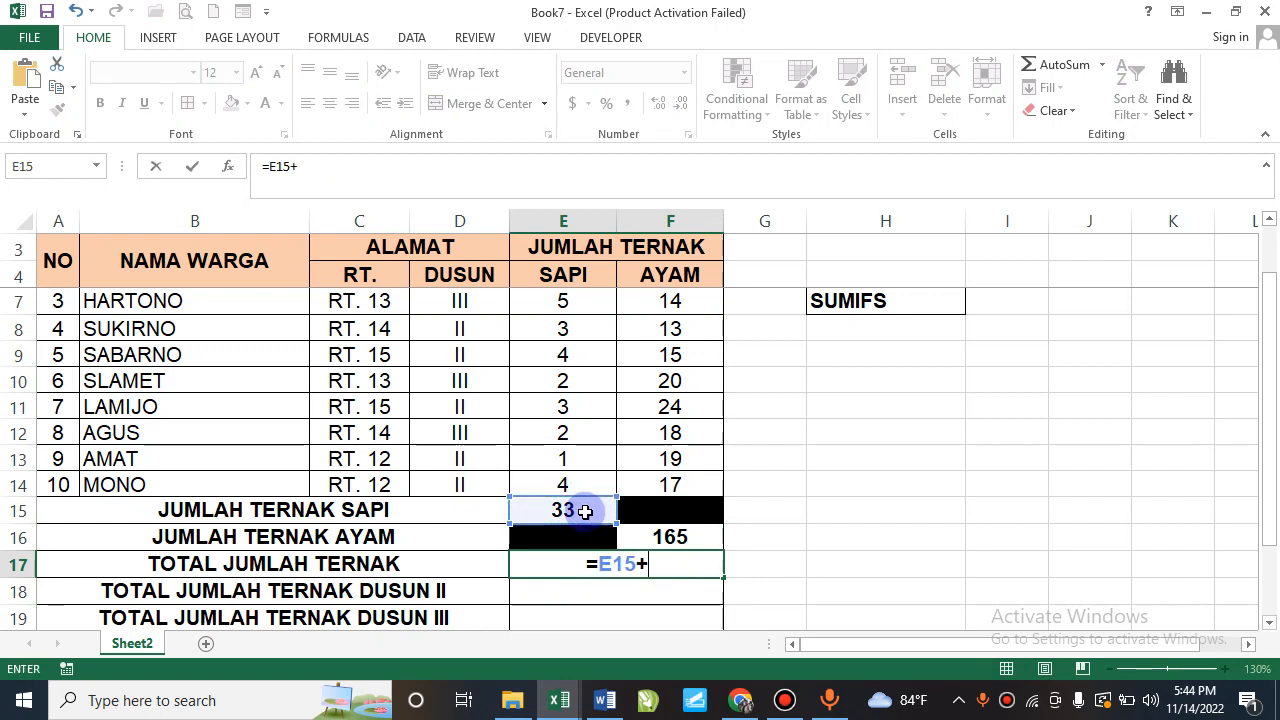
click(668, 535)
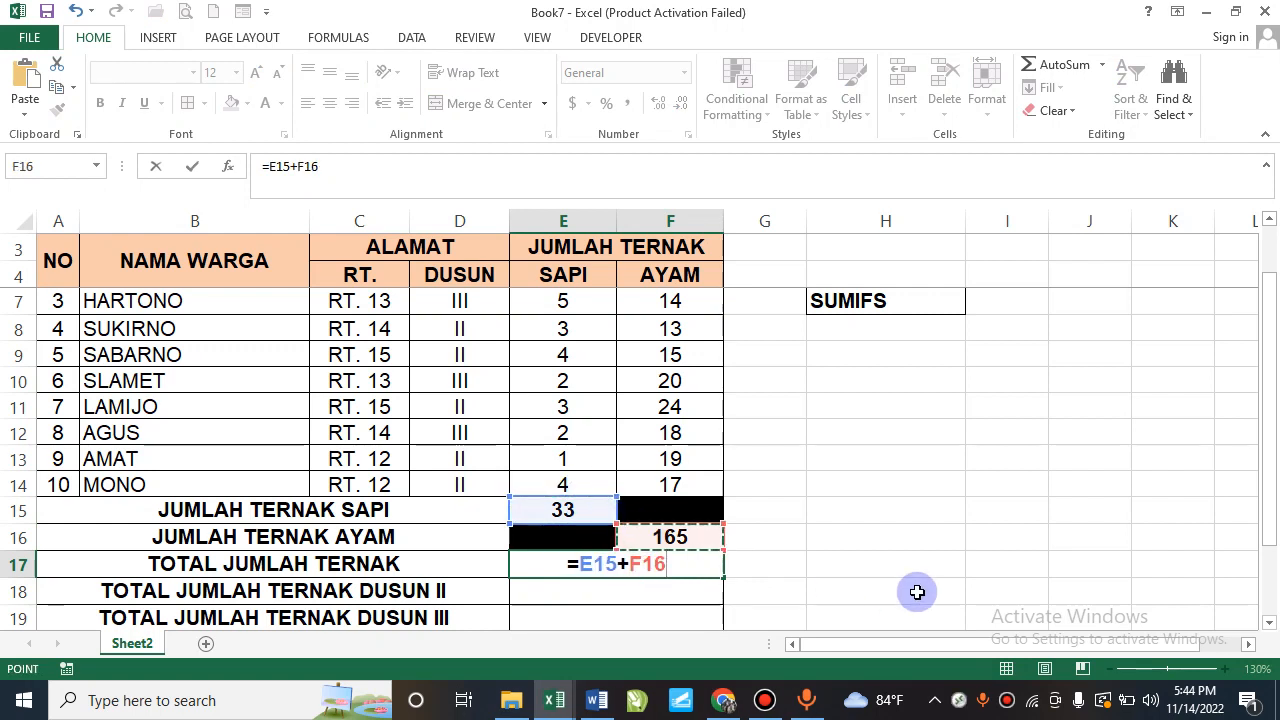
key(ctrl+Return)
Review the total formulas in E15, F16 and E17, the remaining summary rows for DUSUN II and III, and the SUMIF label in H6.
click(567, 508)
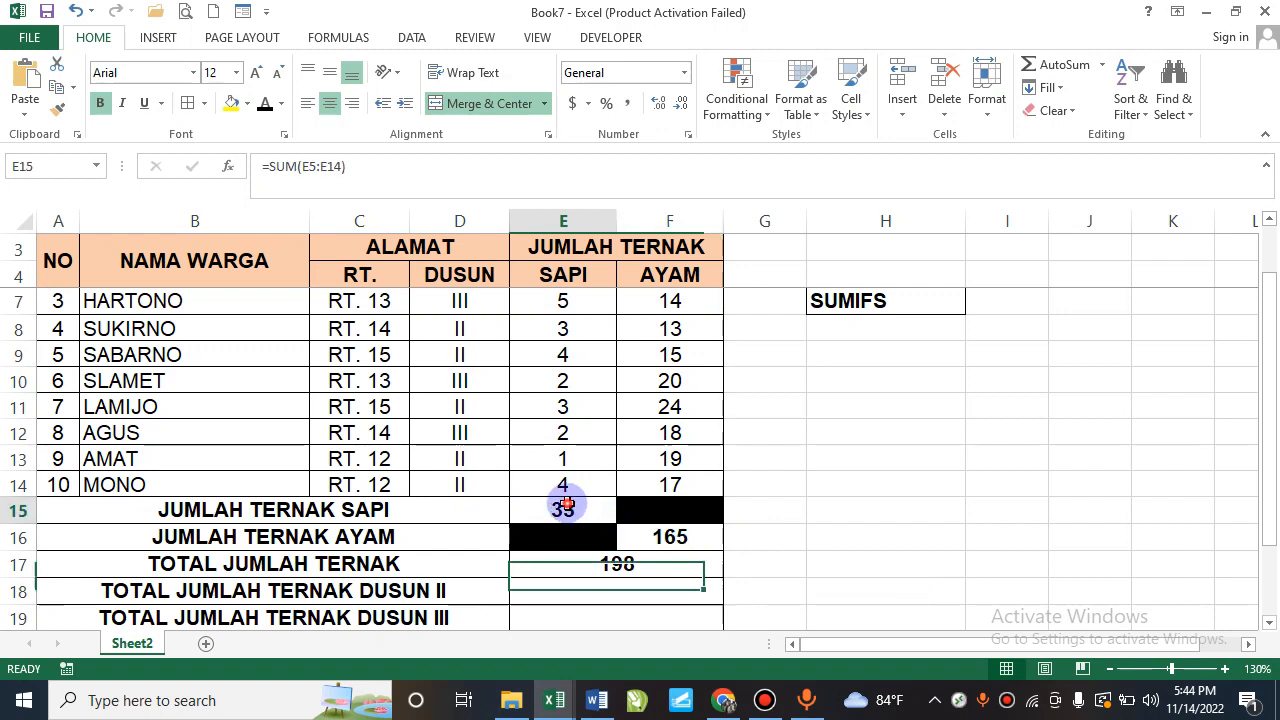
click(657, 540)
click(583, 512)
click(646, 543)
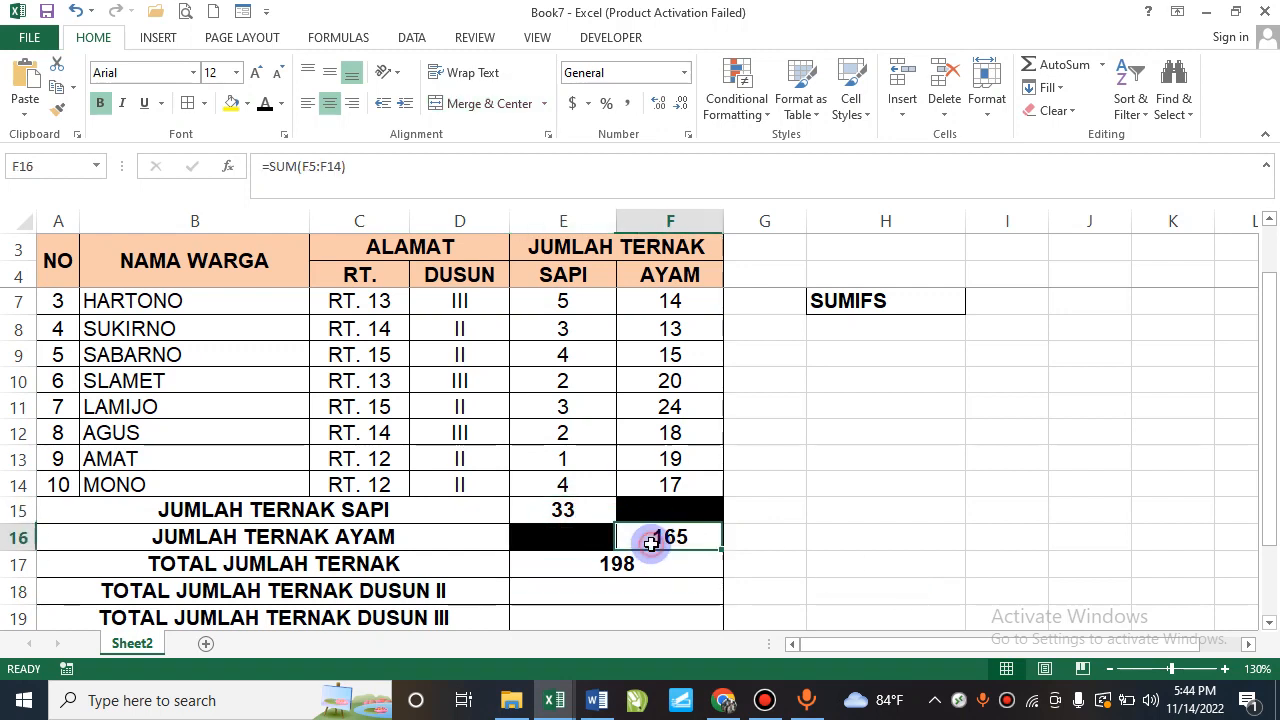
click(589, 509)
click(617, 565)
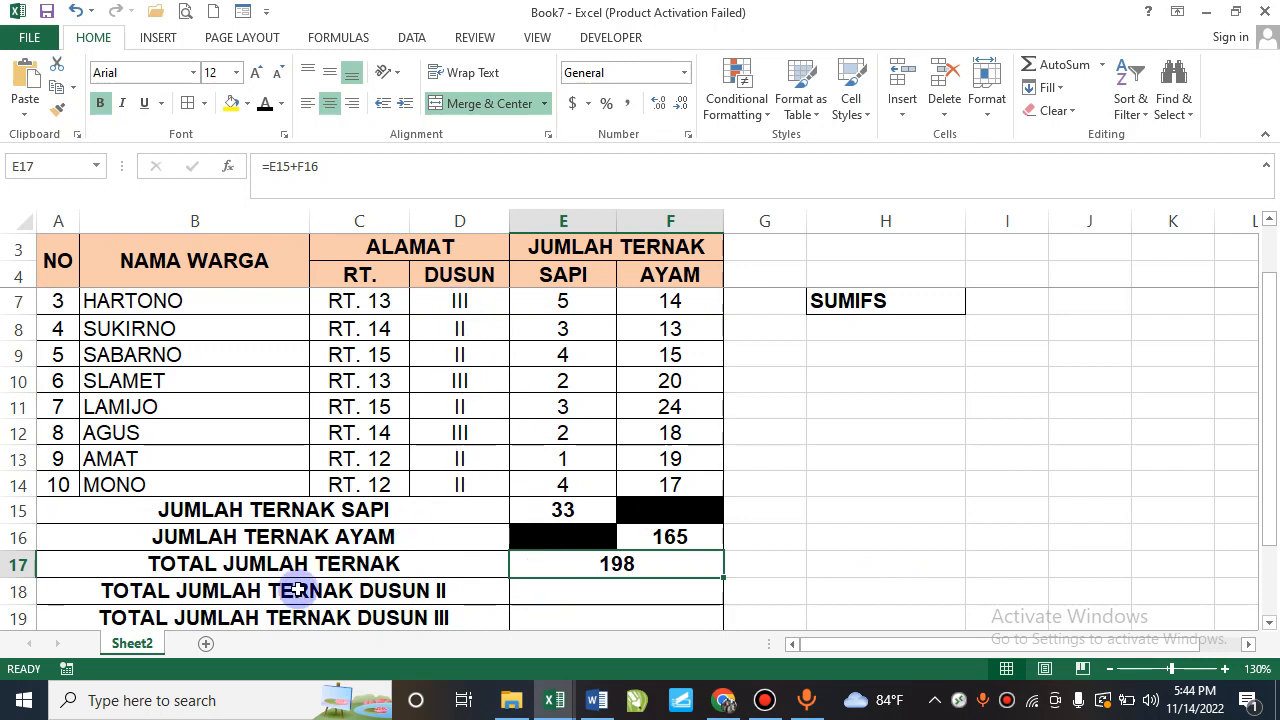
scroll(298, 585, down, 1)
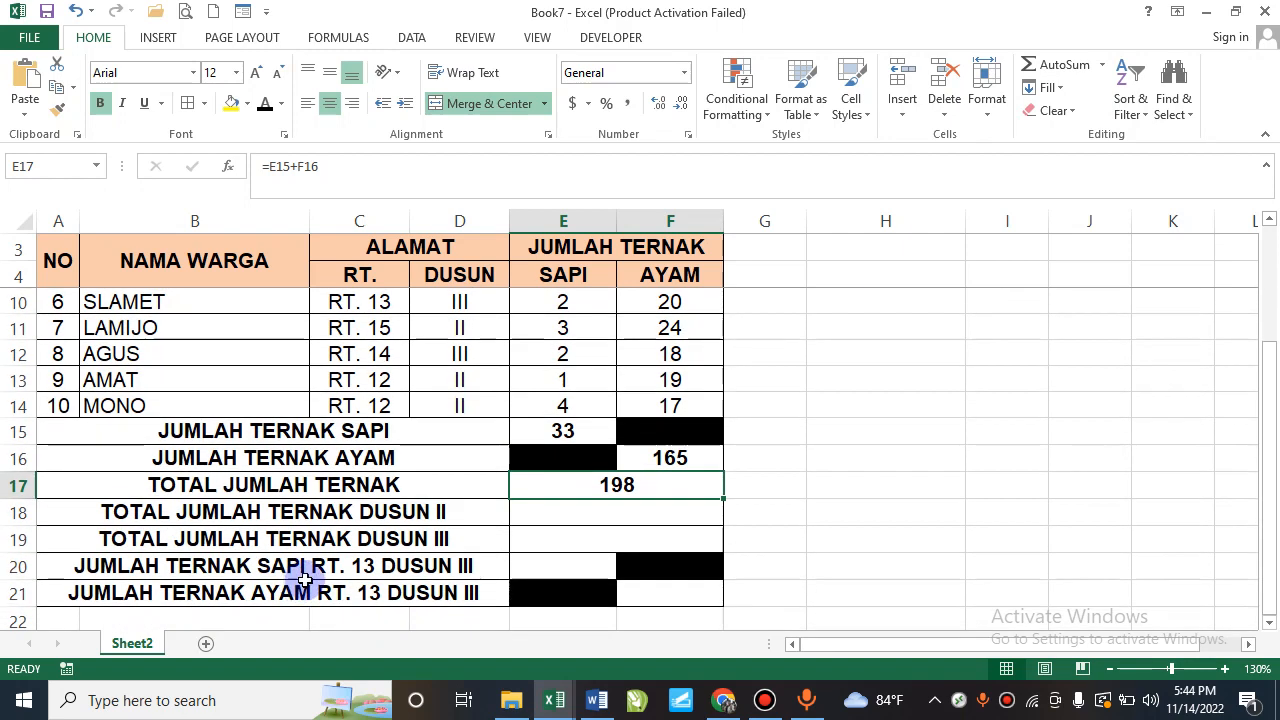
scroll(623, 500, up, 1)
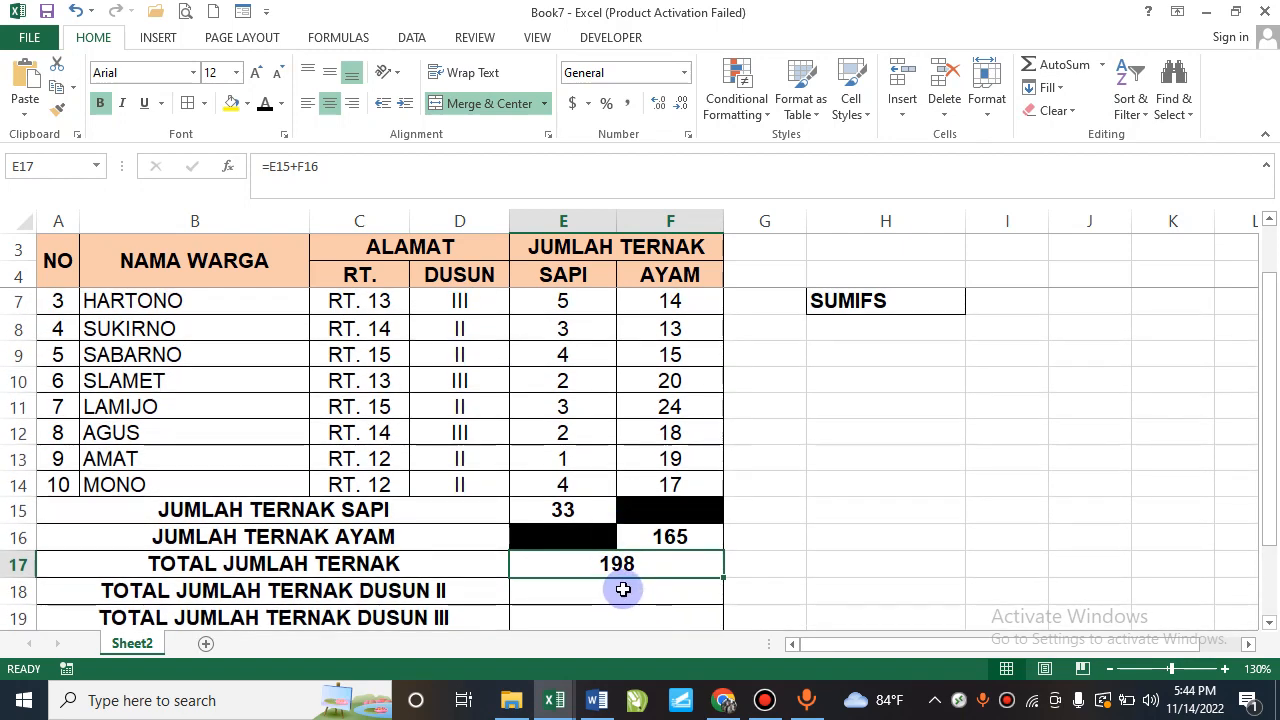
click(623, 589)
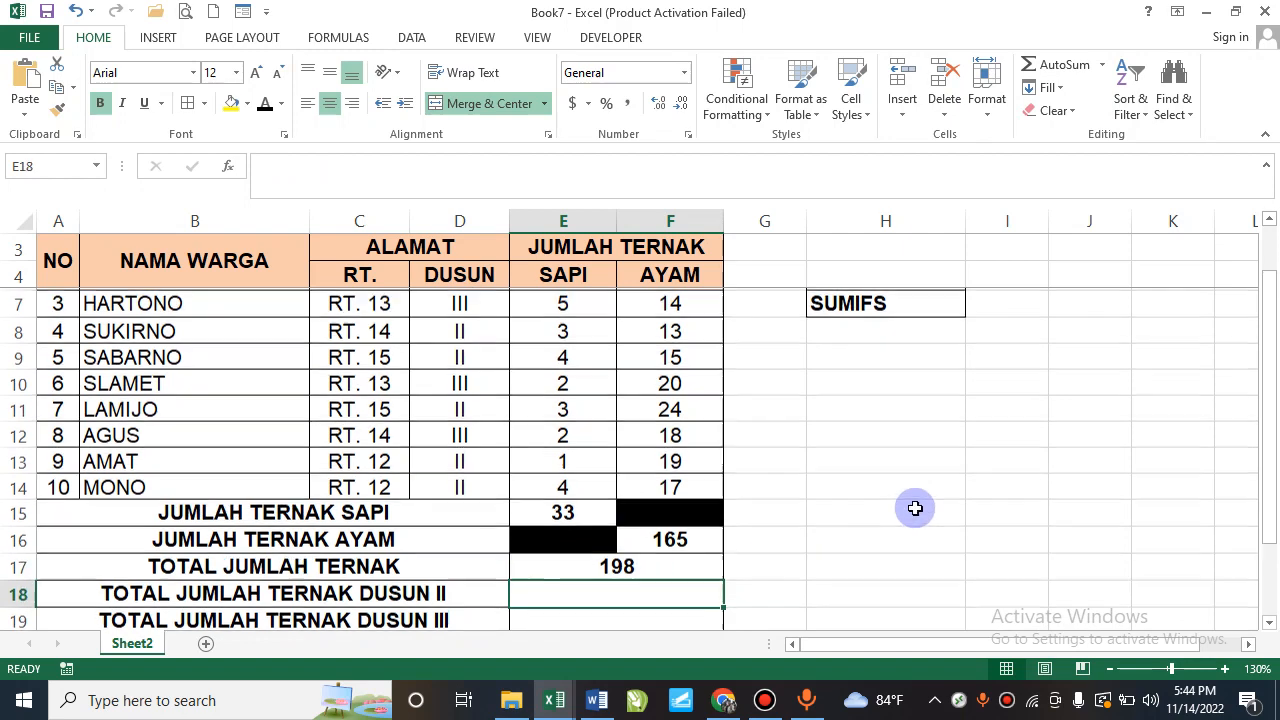
scroll(914, 505, up, 1)
click(918, 331)
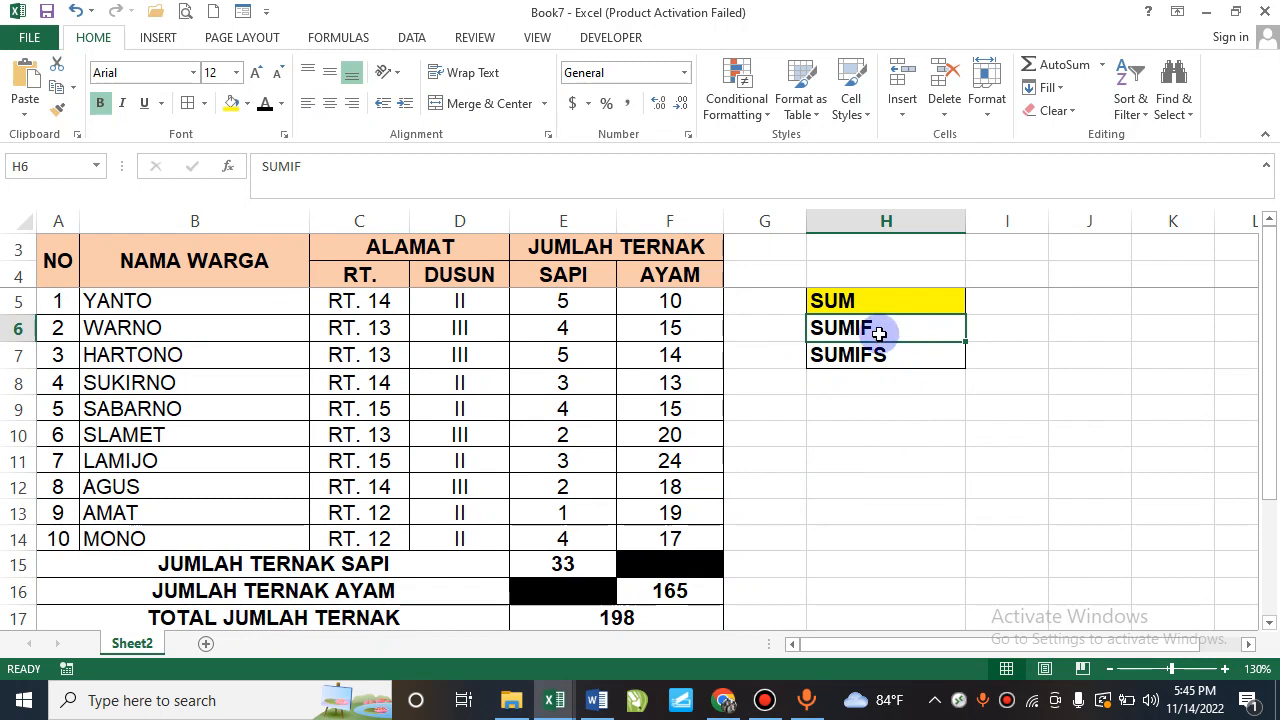
Enter the description PENJUMLAHAN in I5 beside SUM and begin PENJUMLAHAN BERD in I6 beside SUMIF.
click(1008, 300)
text(PENJUMLAHAN)
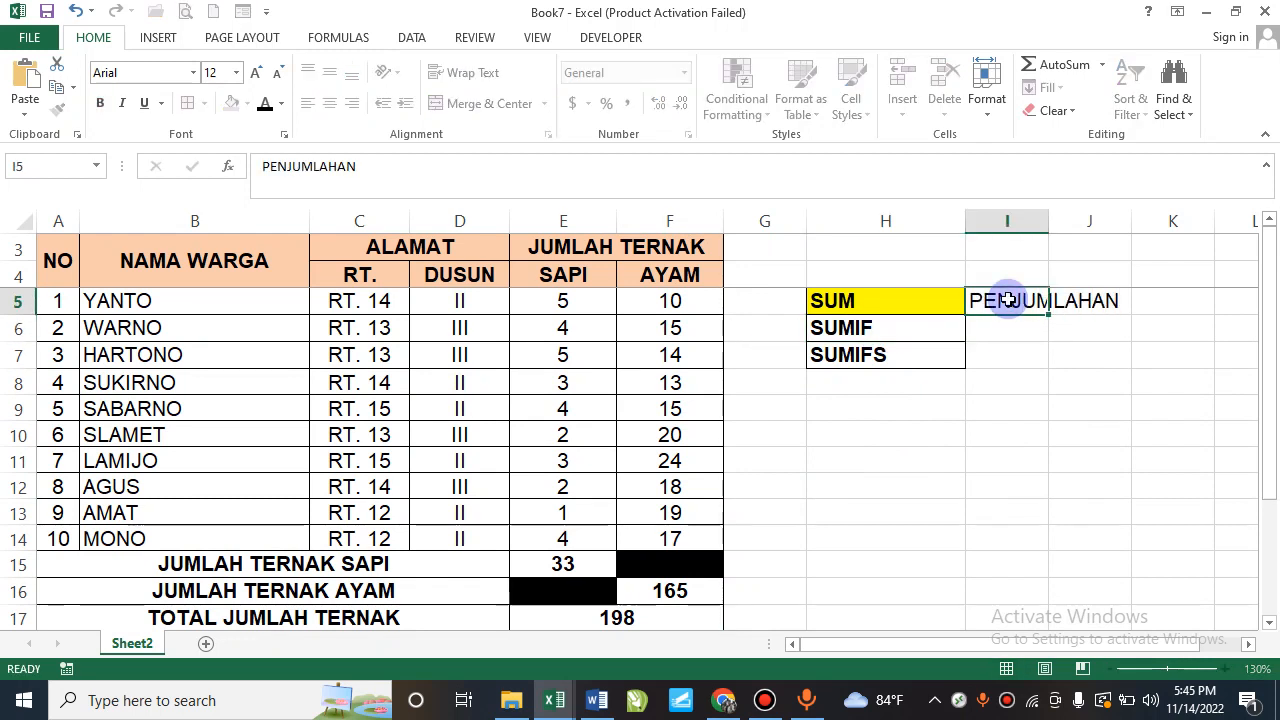
key(Return)
text(PENJUMLAHAN BERD)
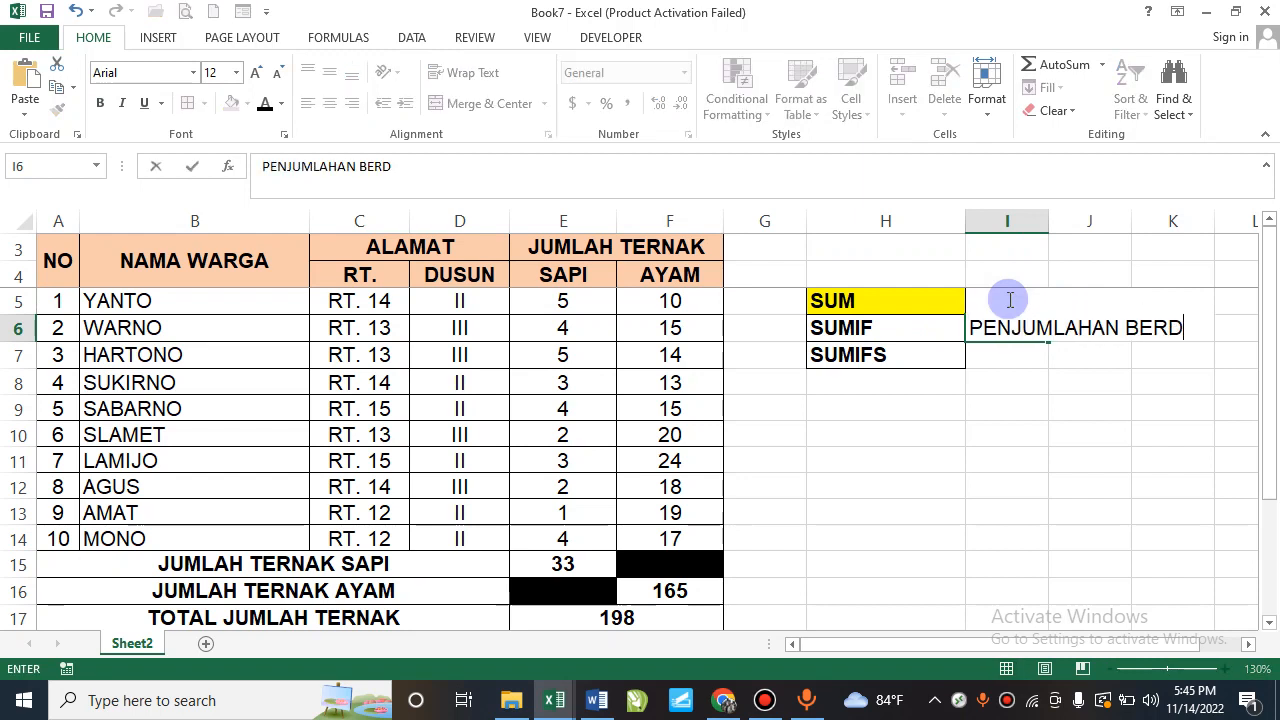
Complete the description beside SUMIF in I6 as PENJUMLAHAN BERDASARKAN 1 KRITERIA.
text(ASARKAN 1 KRITERI)
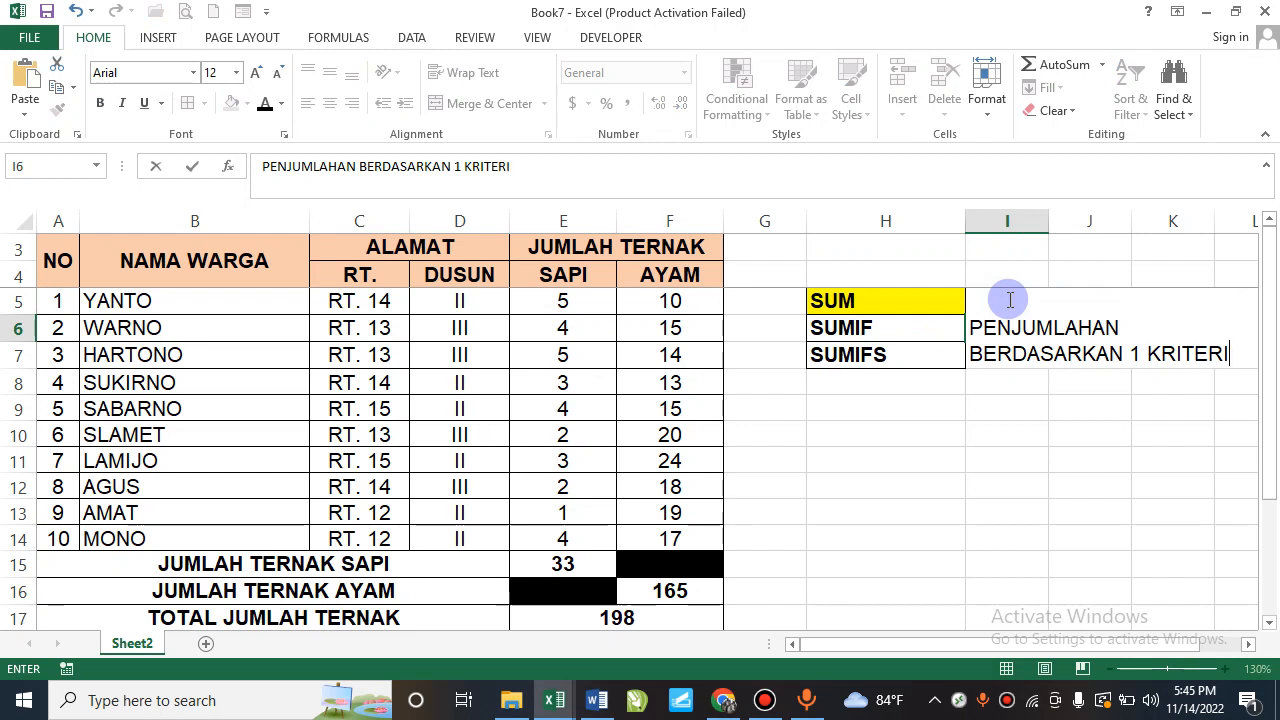
key(Return)
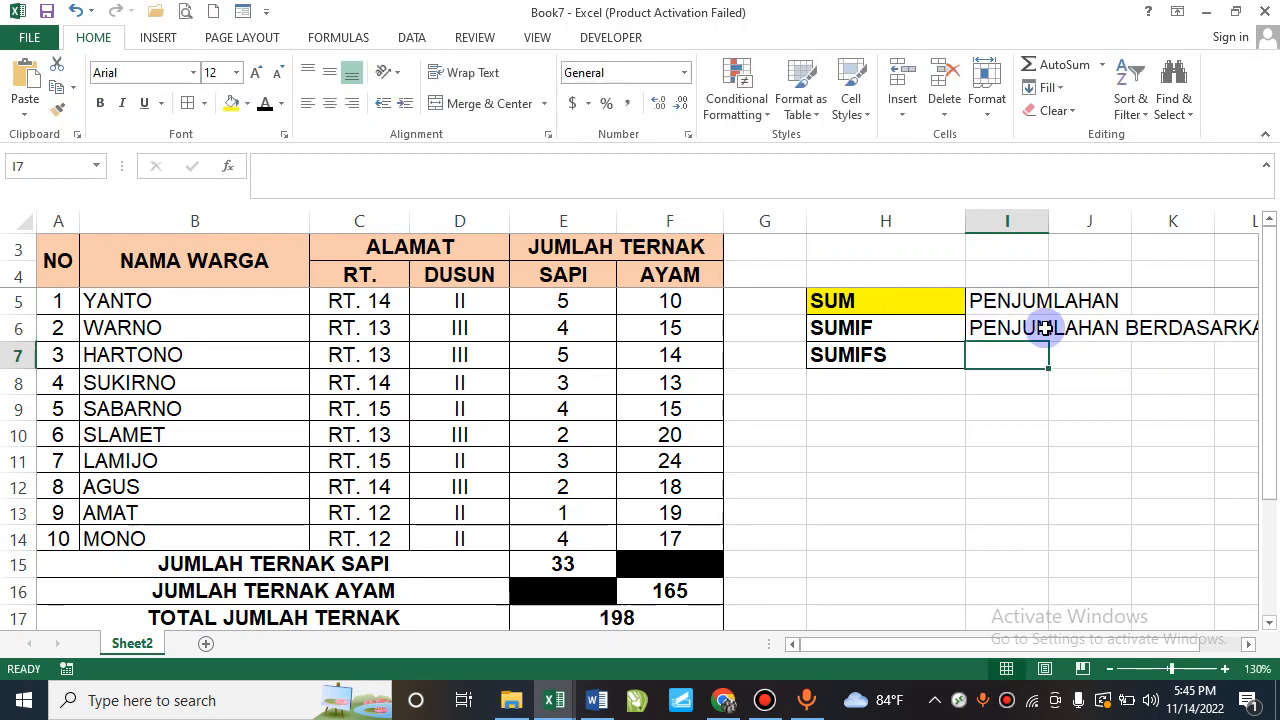
click(1044, 328)
drag(520, 166, 424, 166)
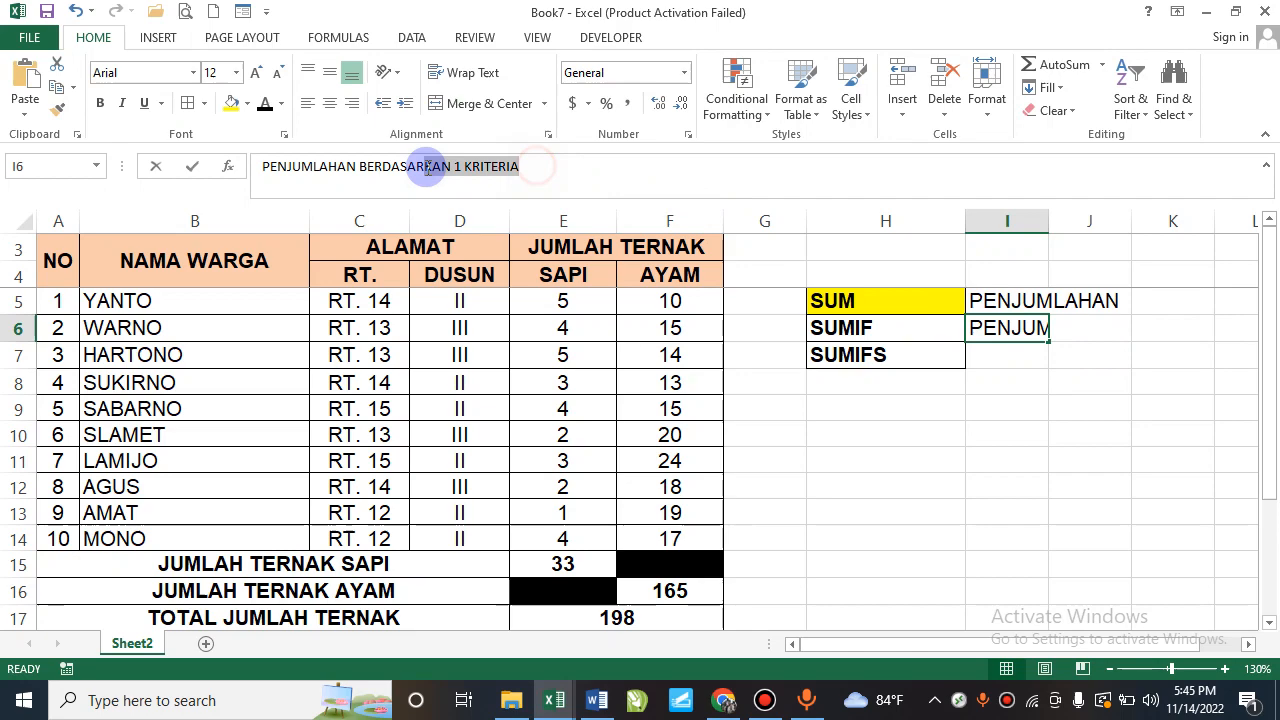
Try to total both livestock columns for DUSUN II in E18 with =SUMIF(D5:D14,"II",E5:F14).
click(545, 396)
scroll(543, 400, down, 1)
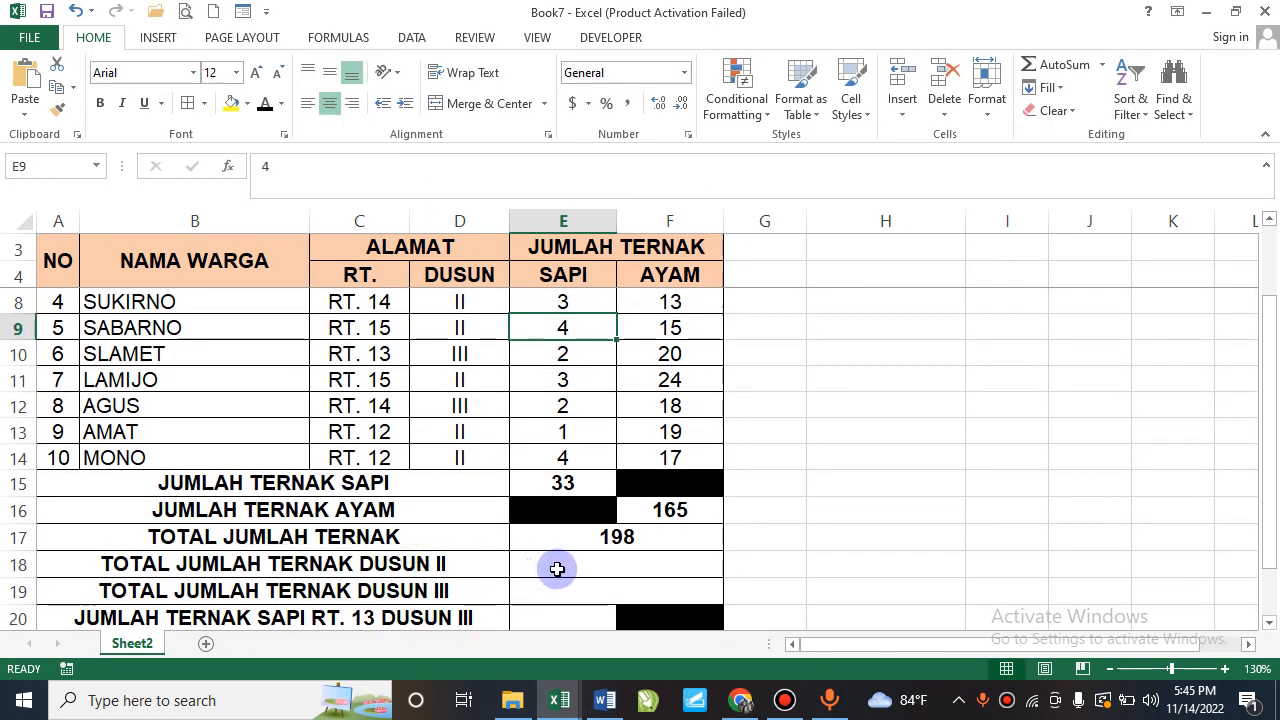
click(557, 568)
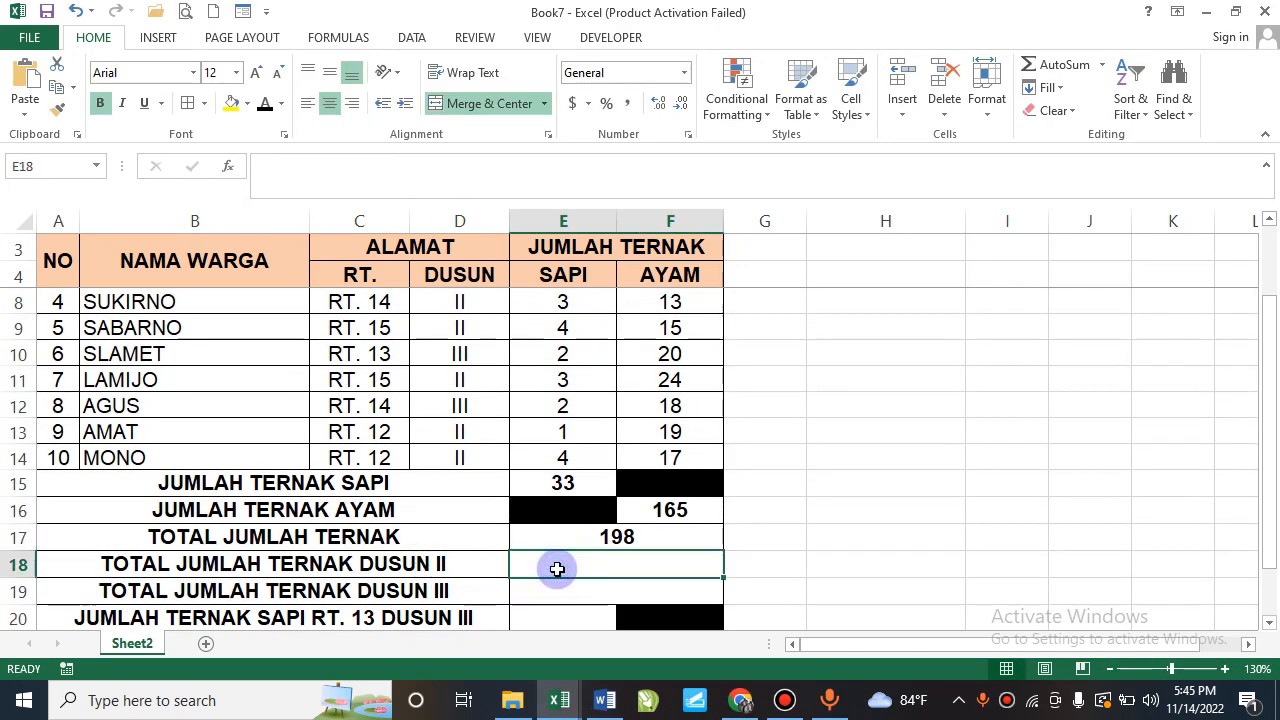
scroll(557, 568, down, 3)
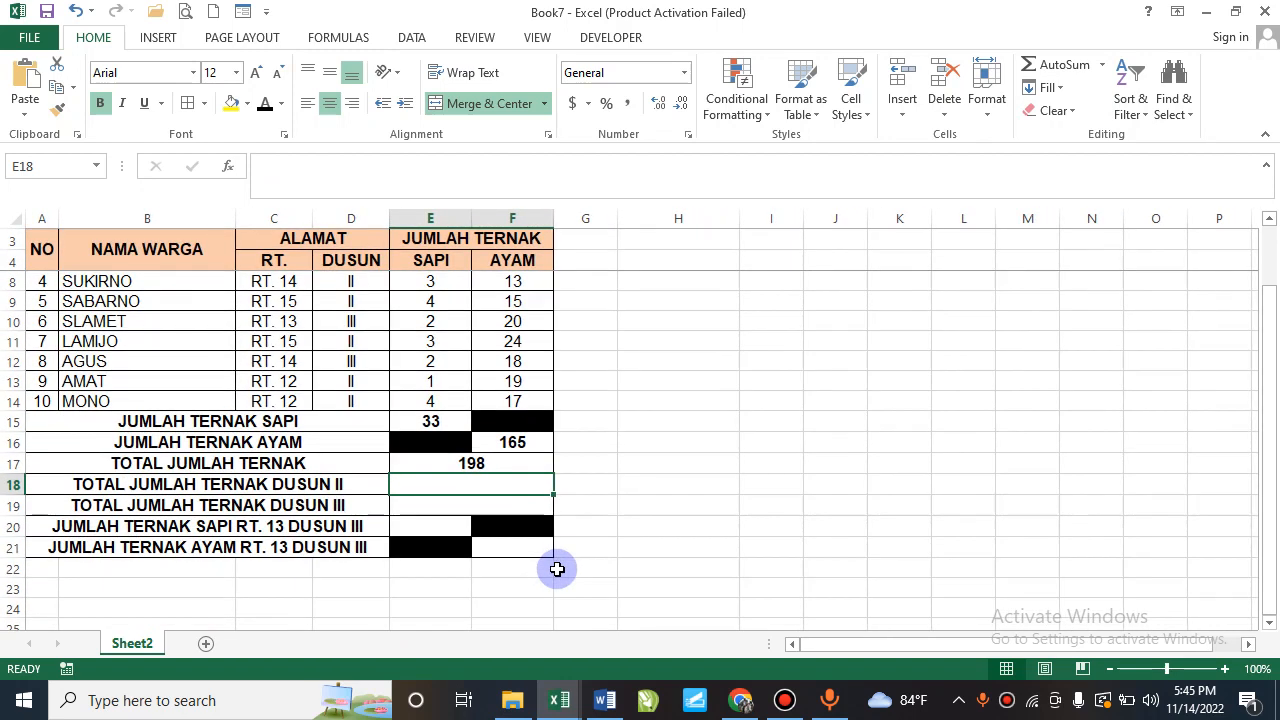
scroll(557, 568, up, 1)
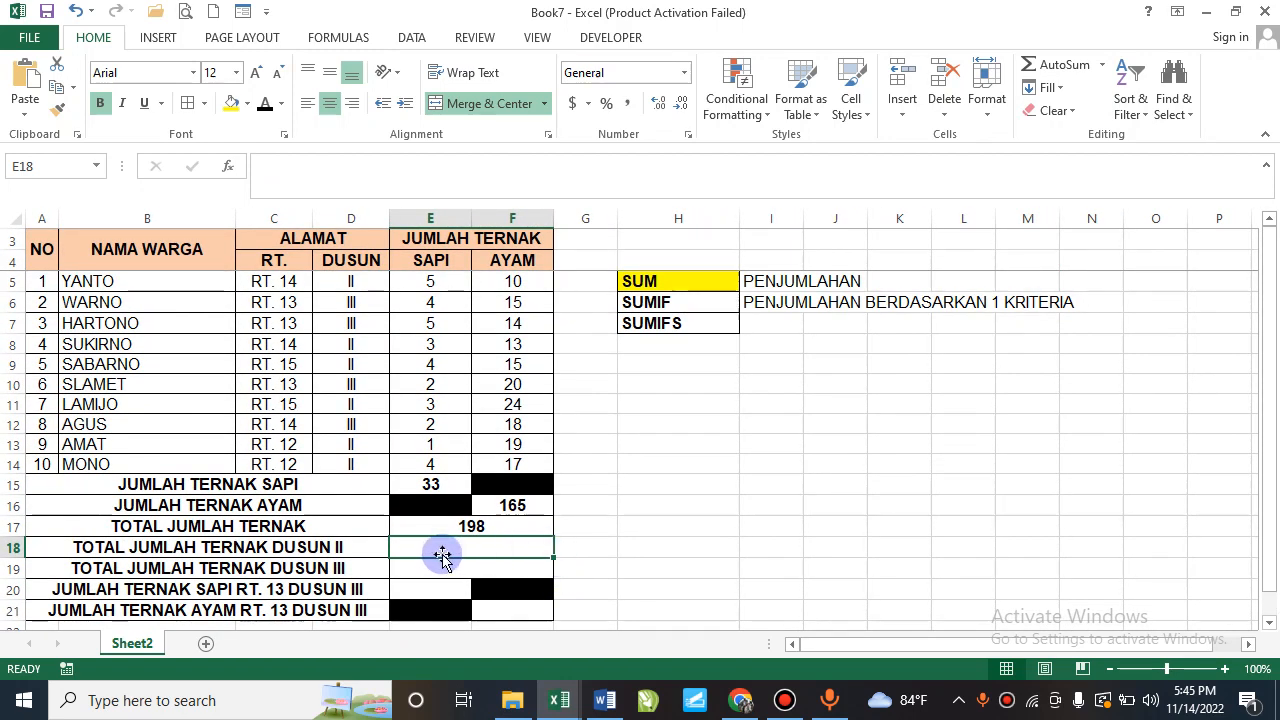
text(=SUMIF()
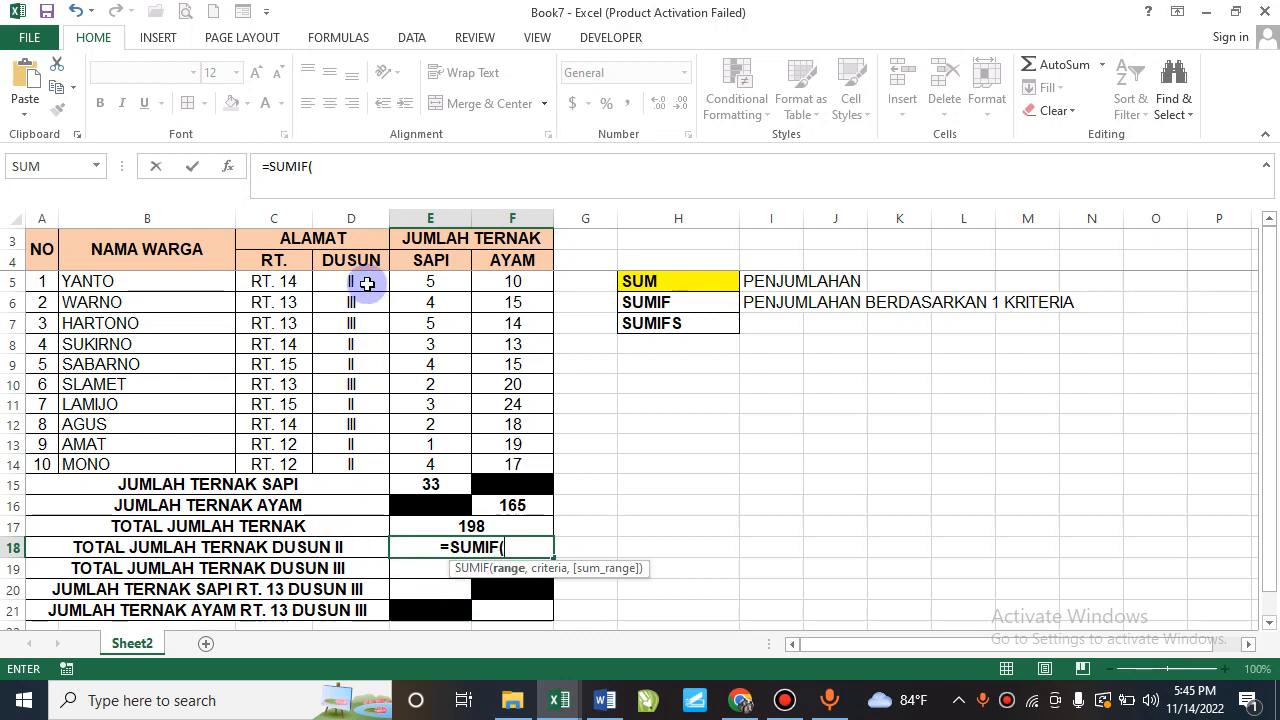
drag(367, 280, 372, 421)
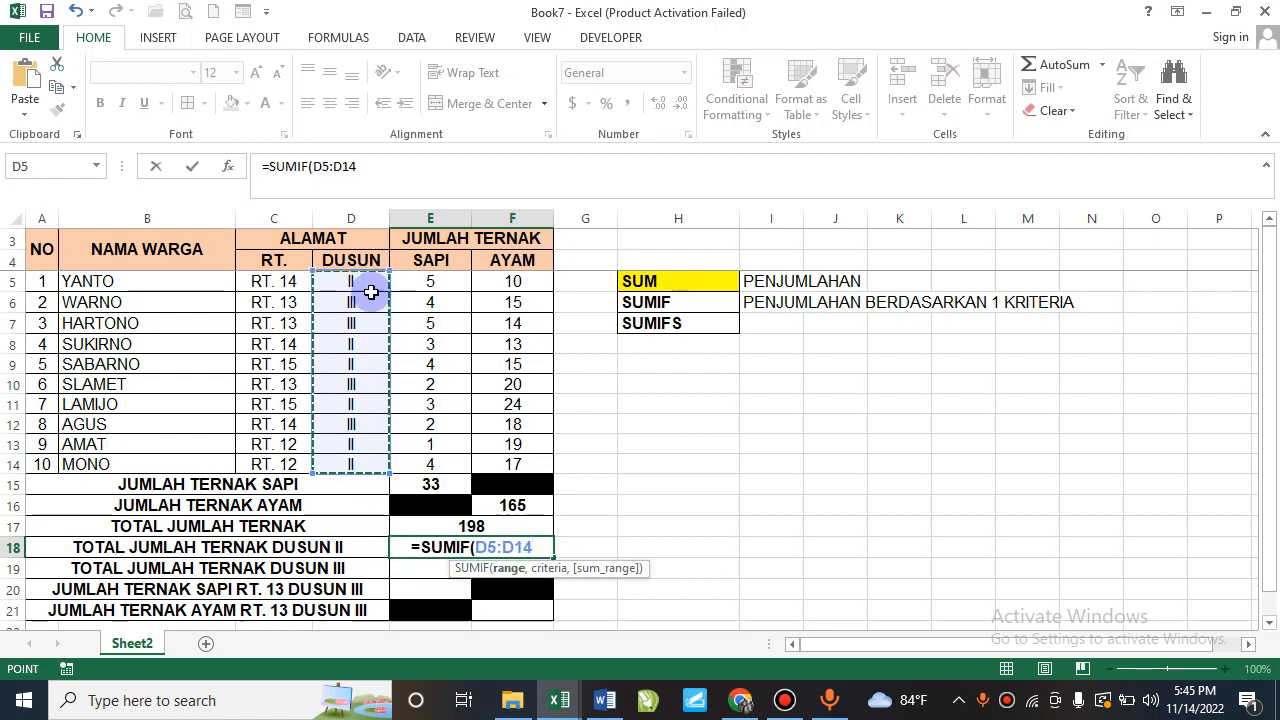
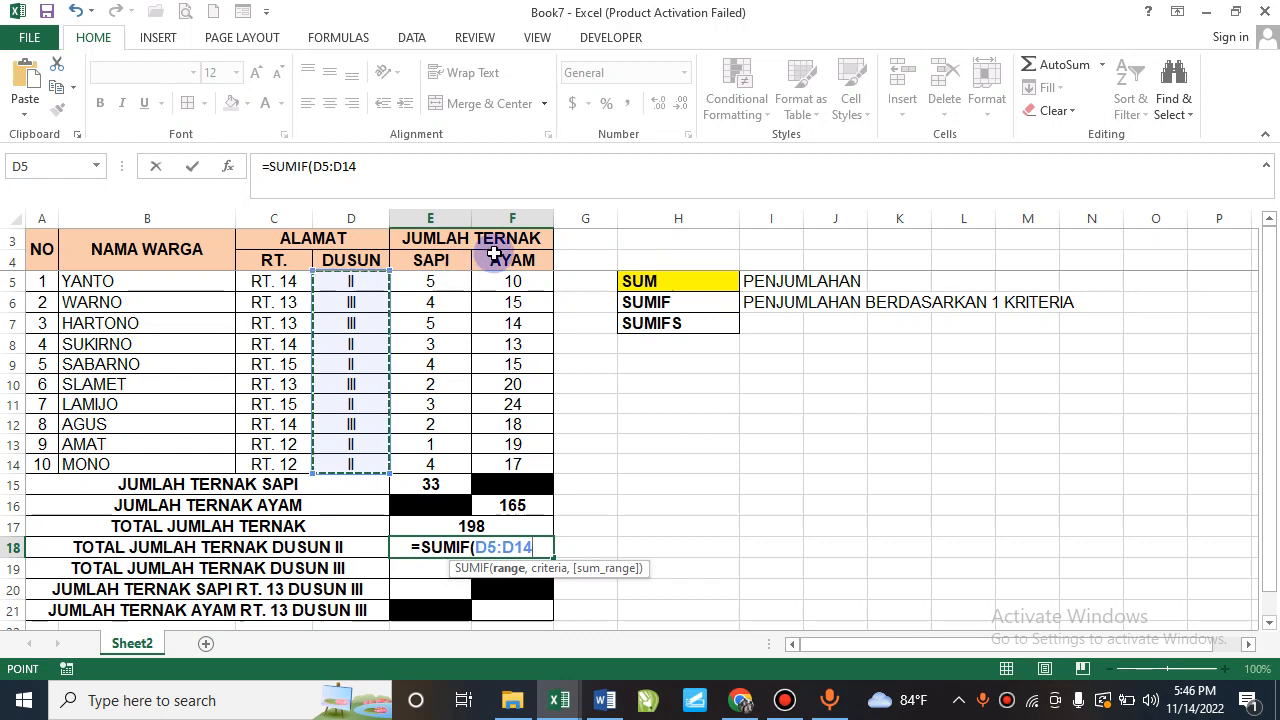
text(,)
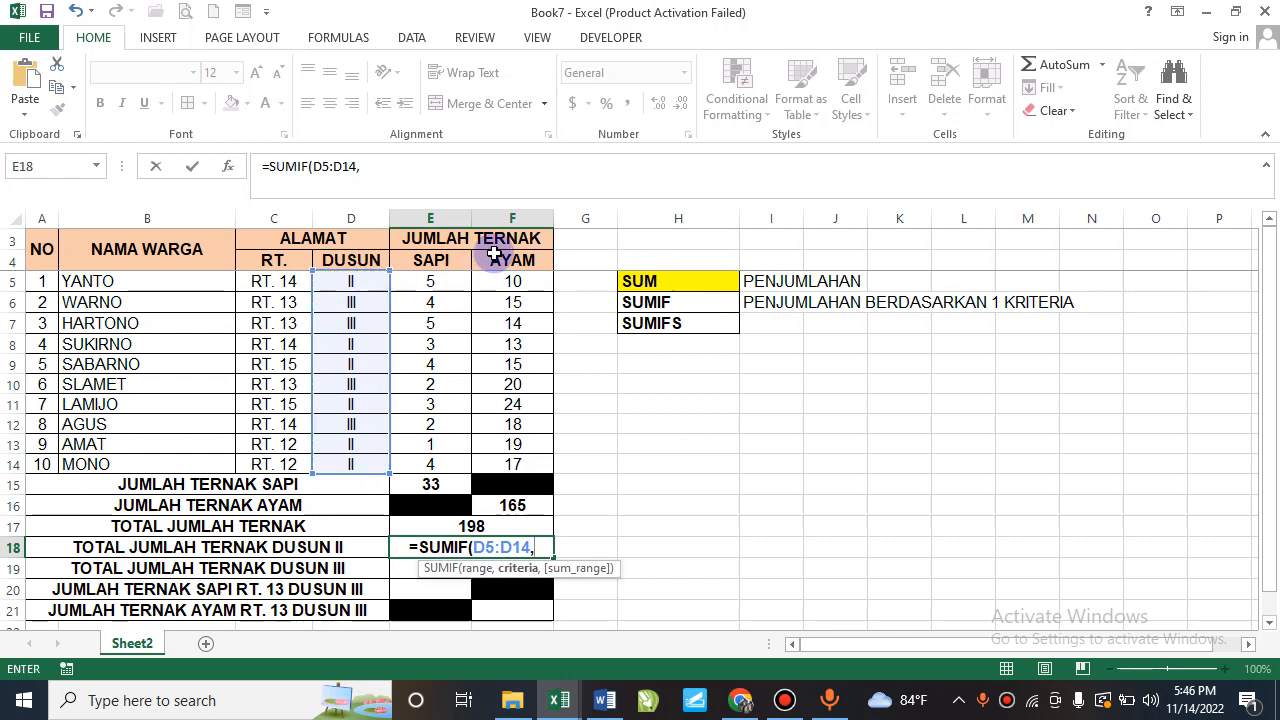
text(")
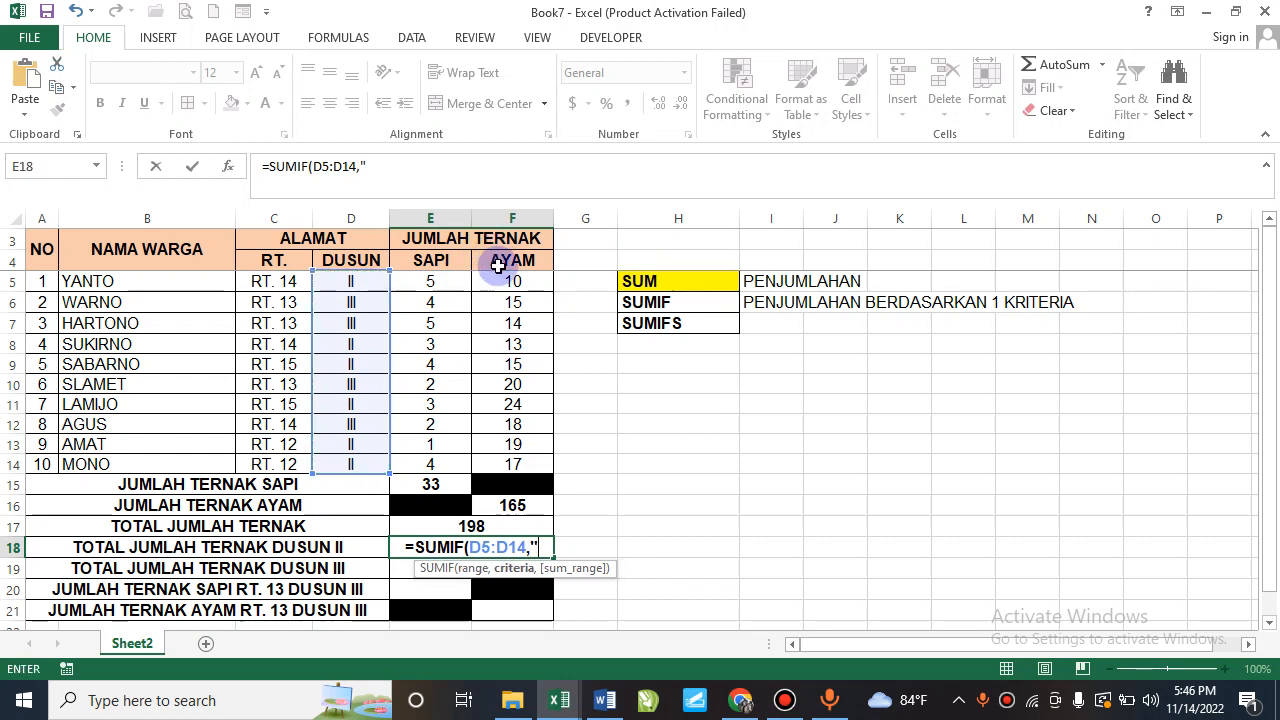
text(II")
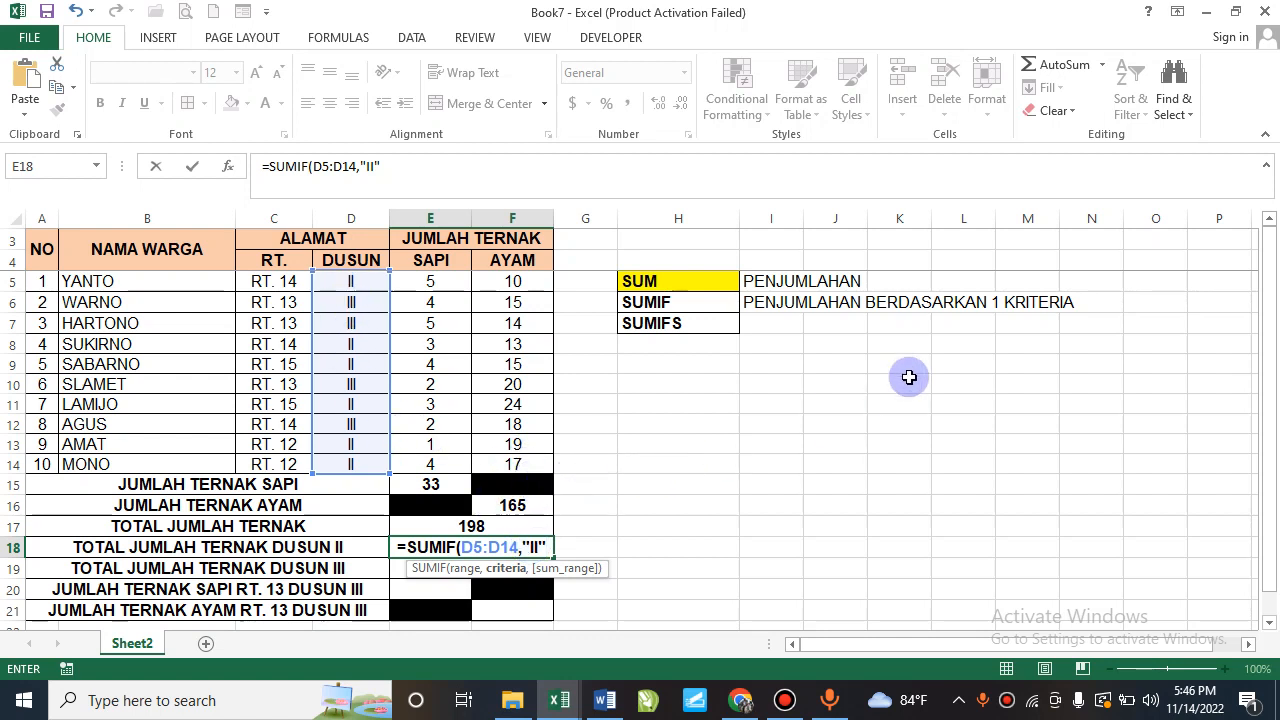
text(,)
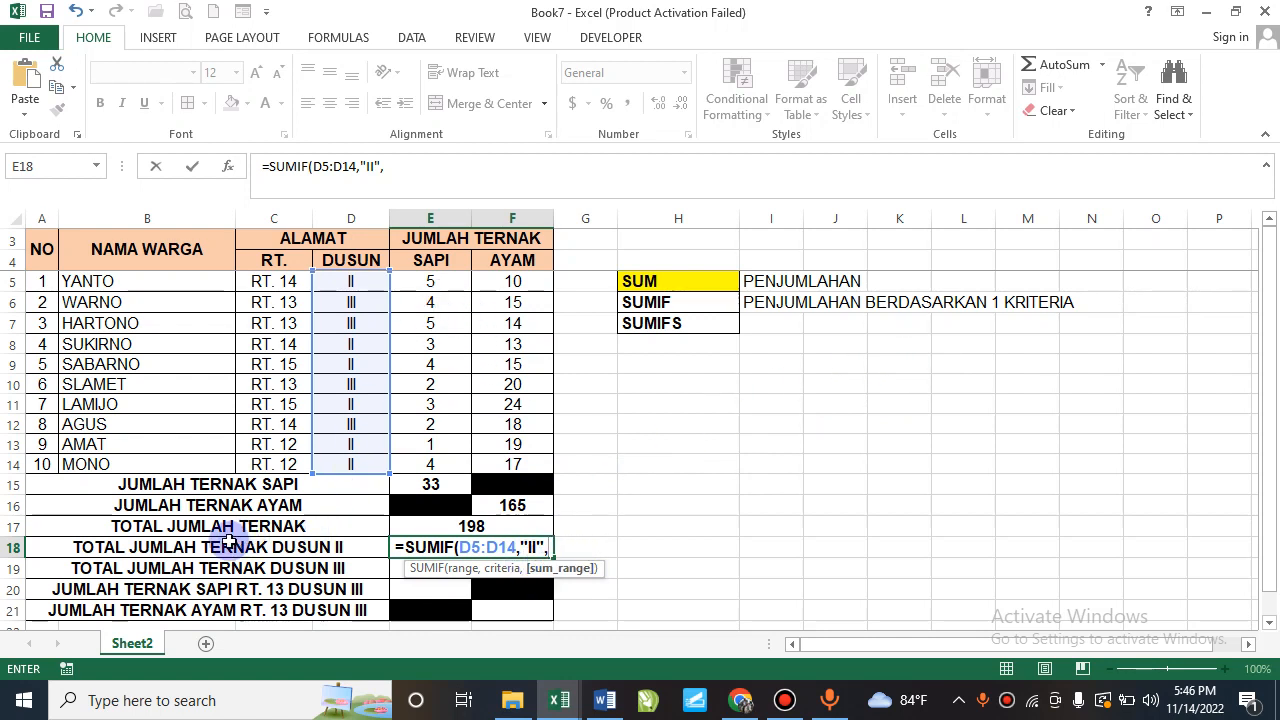
drag(434, 281, 509, 463)
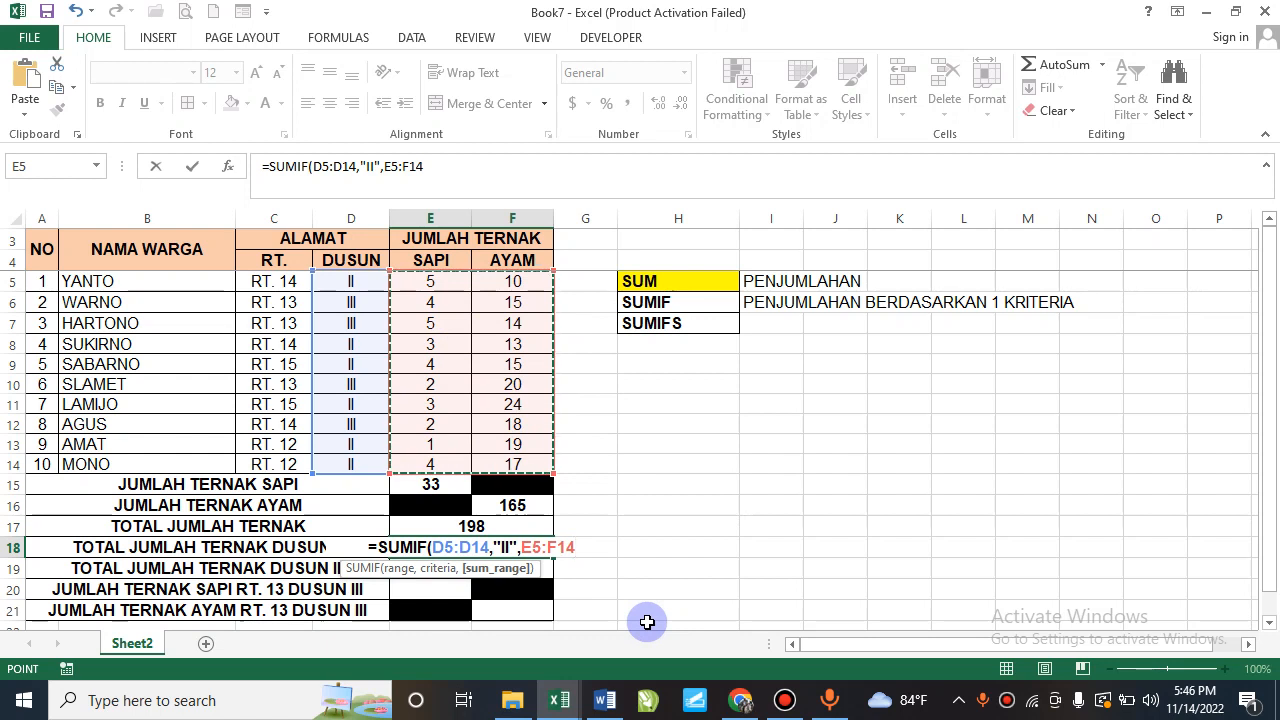
text())
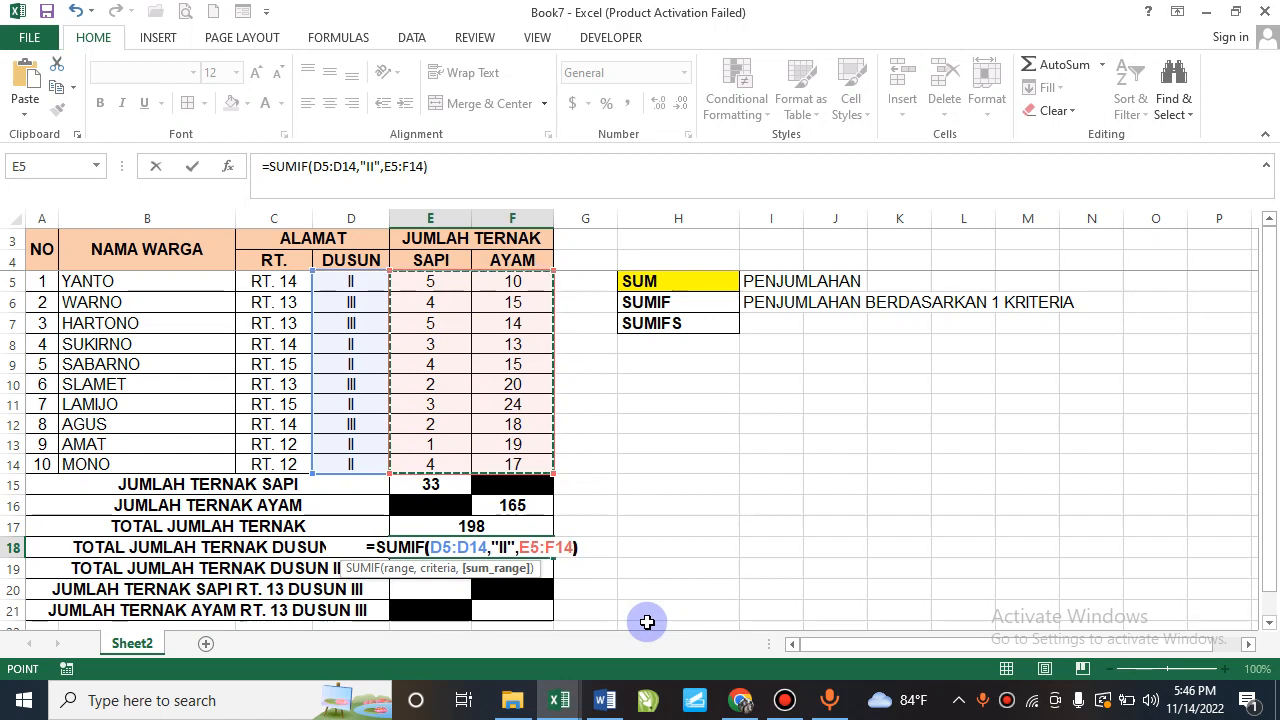
key(Return)
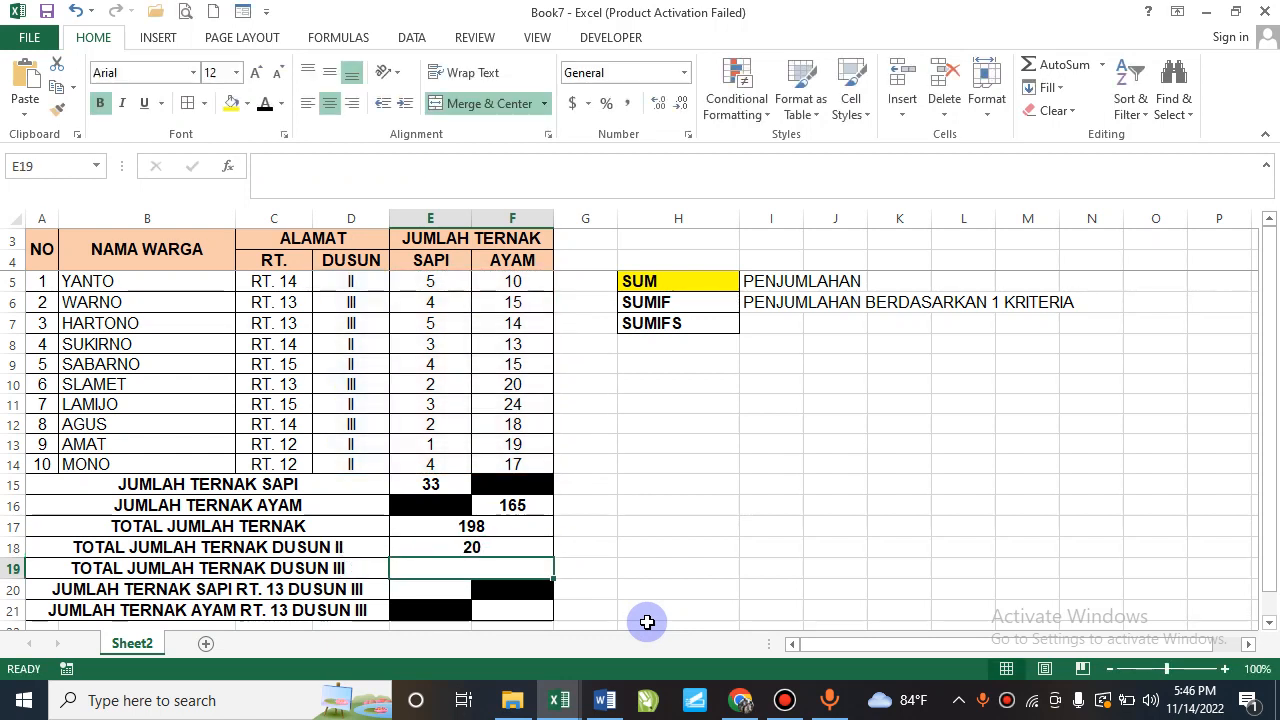
Clear the SUMIF formula from the DUSUN II total in E18.
click(480, 547)
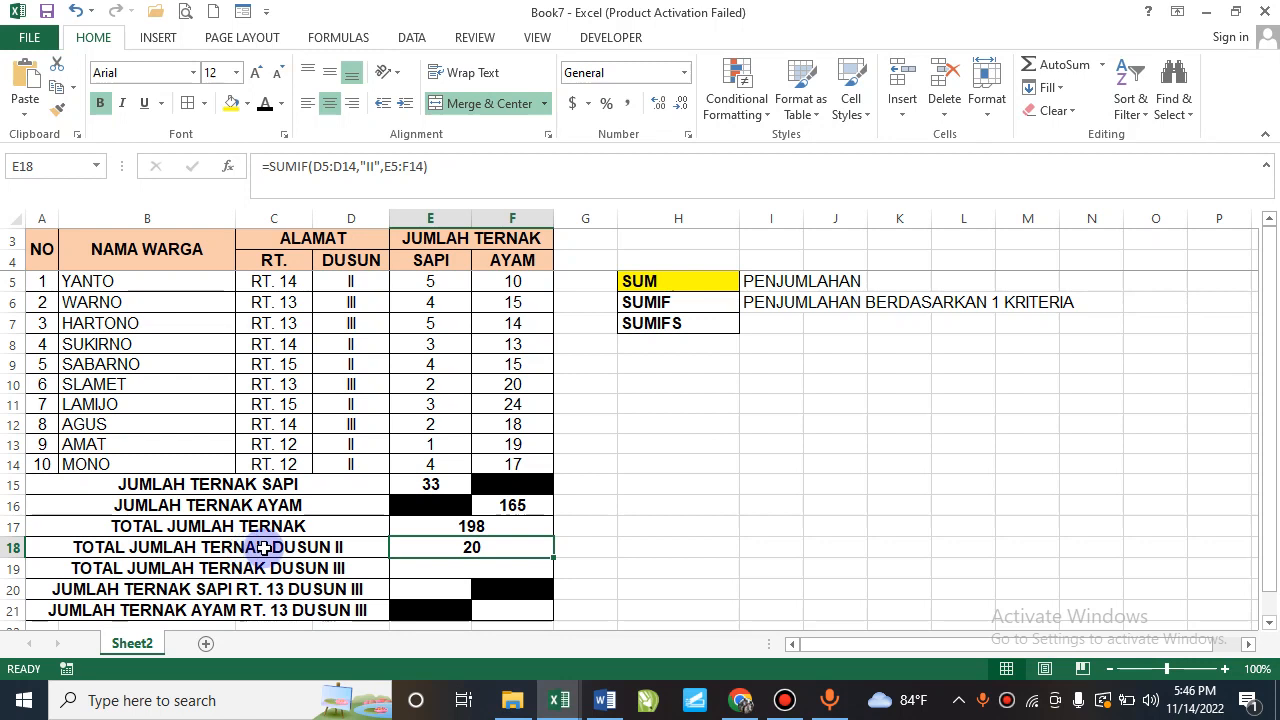
key(Delete)
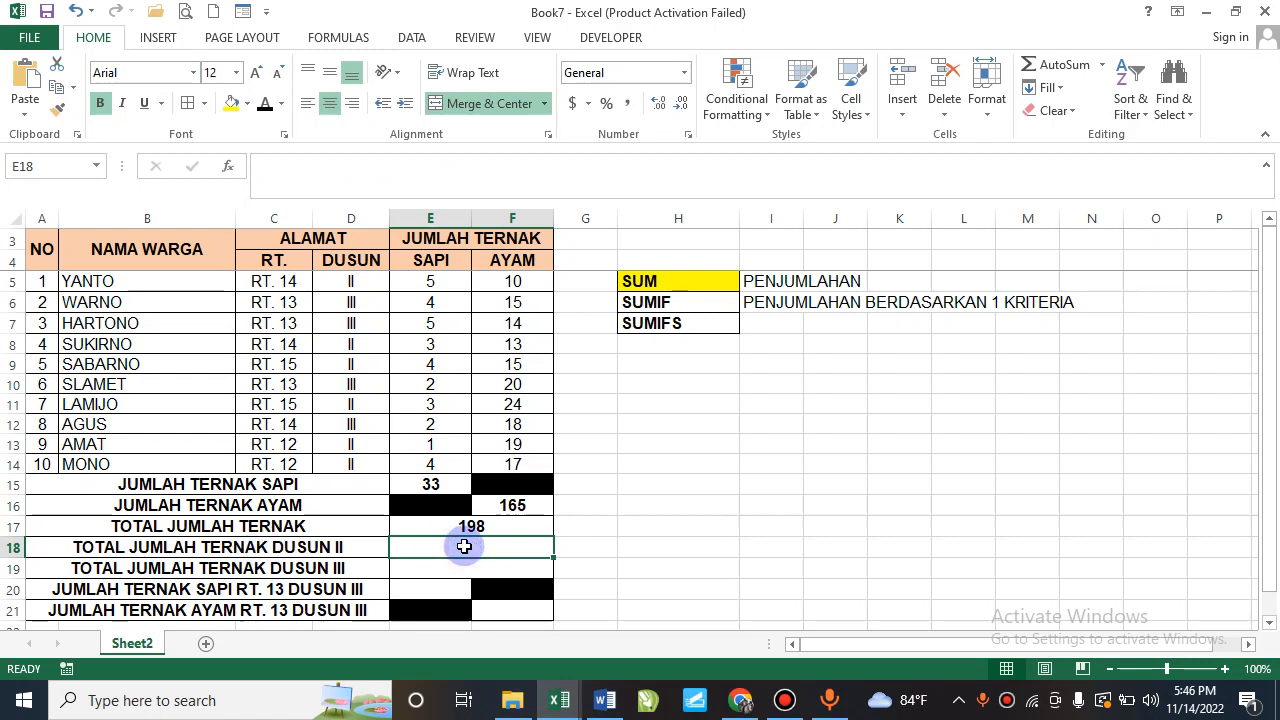
key(Down)
Change the labels in A18 and A19 to TOTAL JUMLAH TERNAK SAPI DUSUN II and TOTAL JUMLAH TERNAK AYAM DUSUN III.
double_click(265, 548)
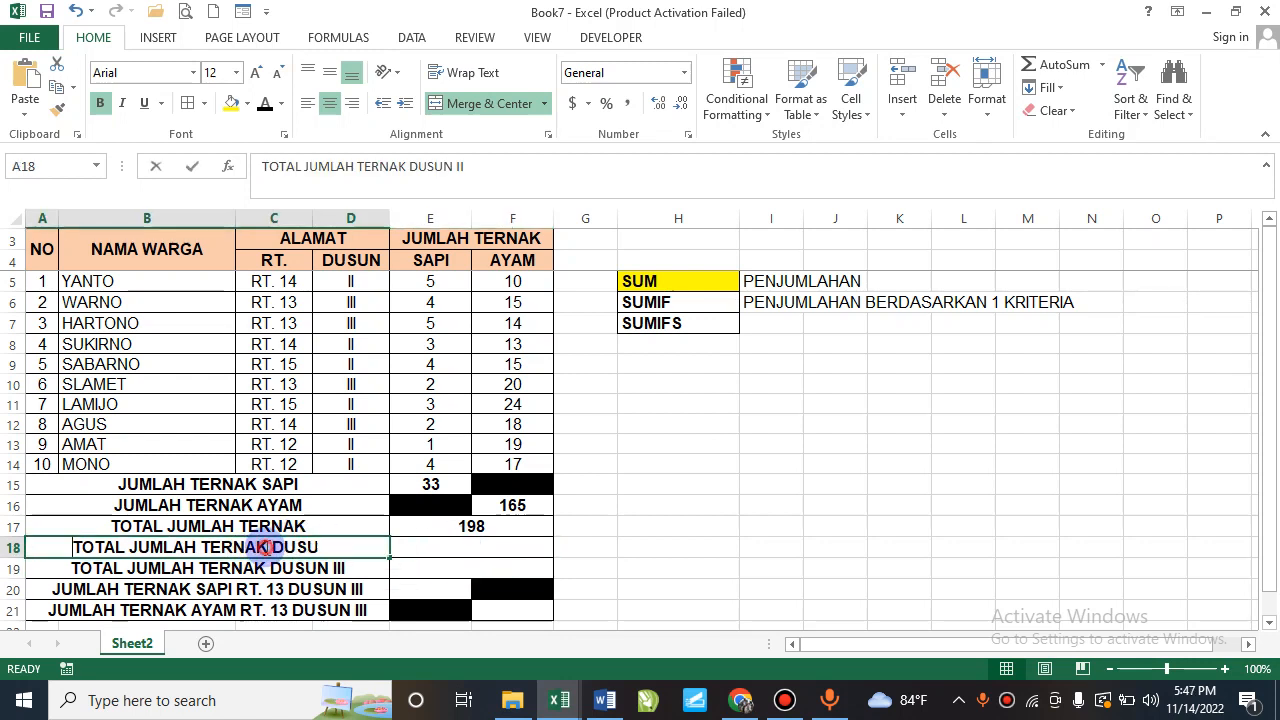
text(SAPI)
key(Return)
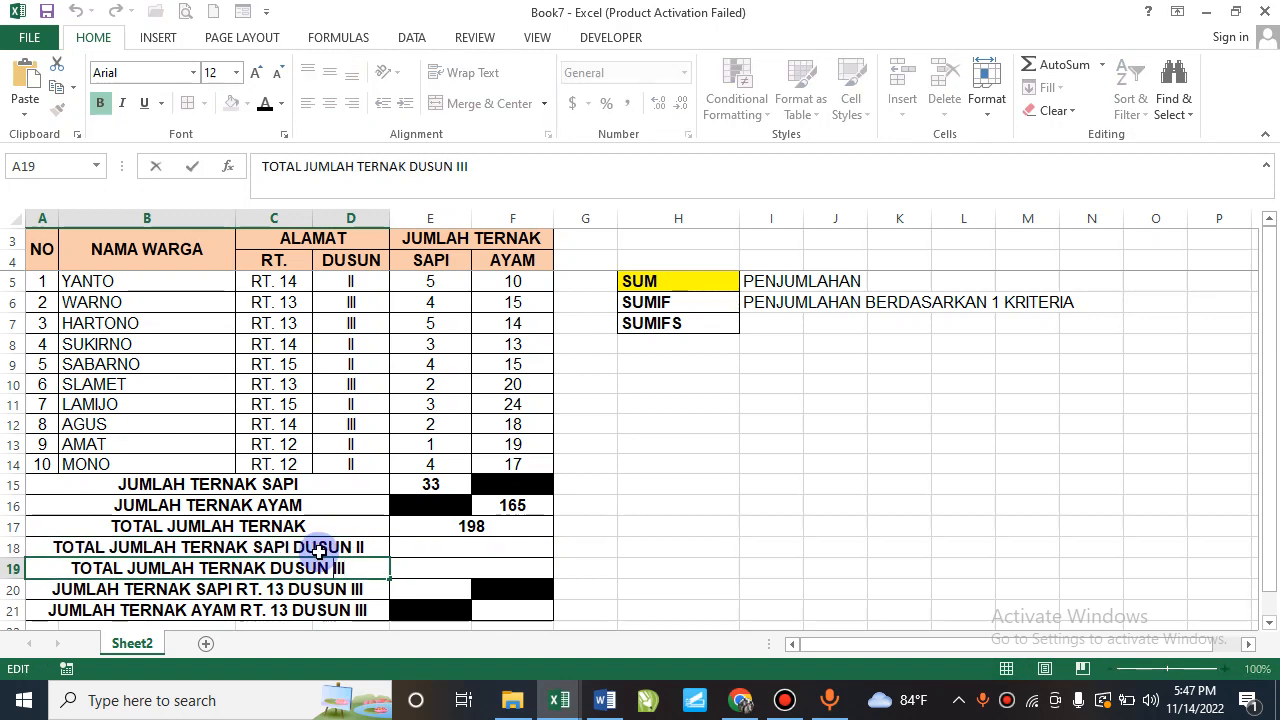
text(AYAM)
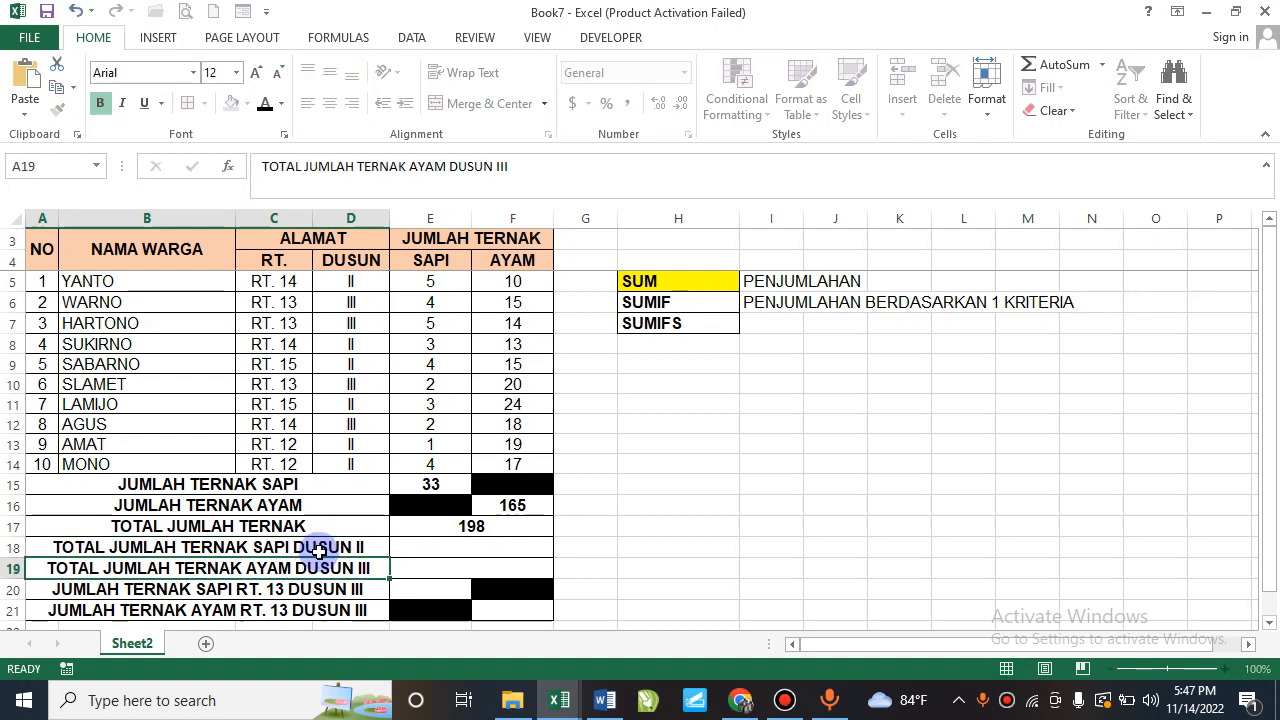
key(Return)
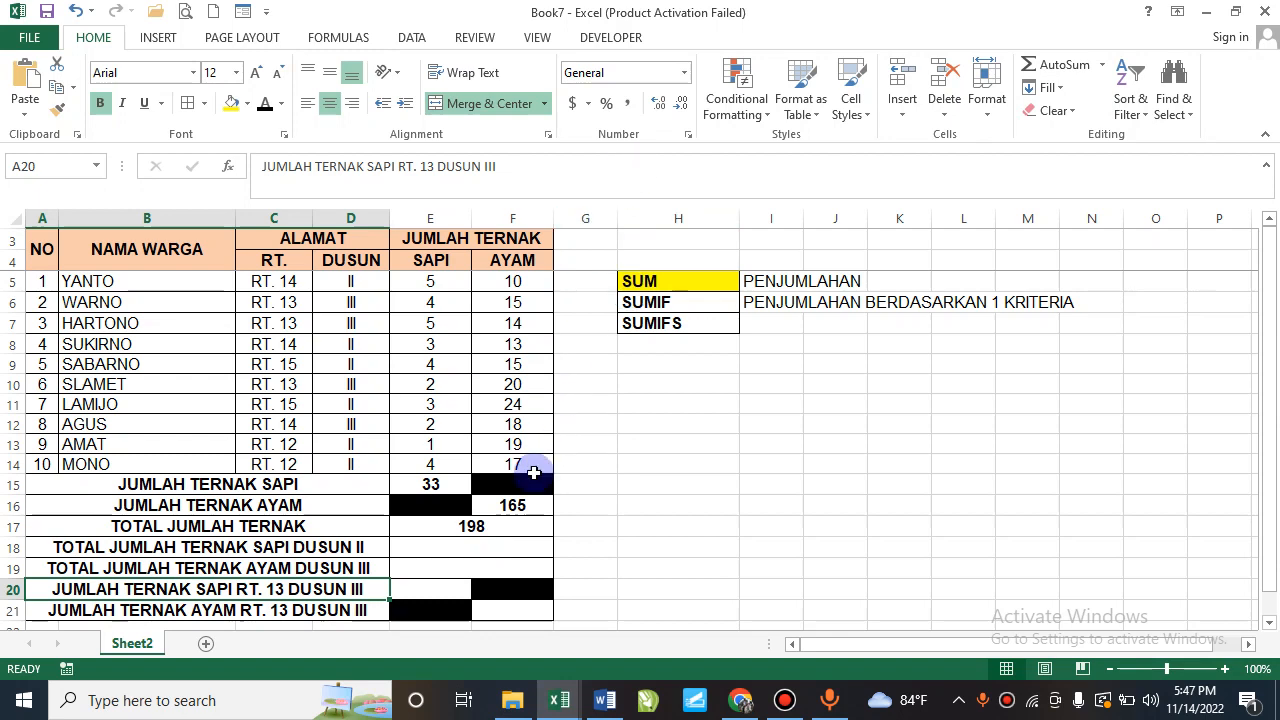
Calculate the SAPI total for DUSUN II in E18 with =SUMIF(D5:D14,"II",E5:E14).
click(503, 546)
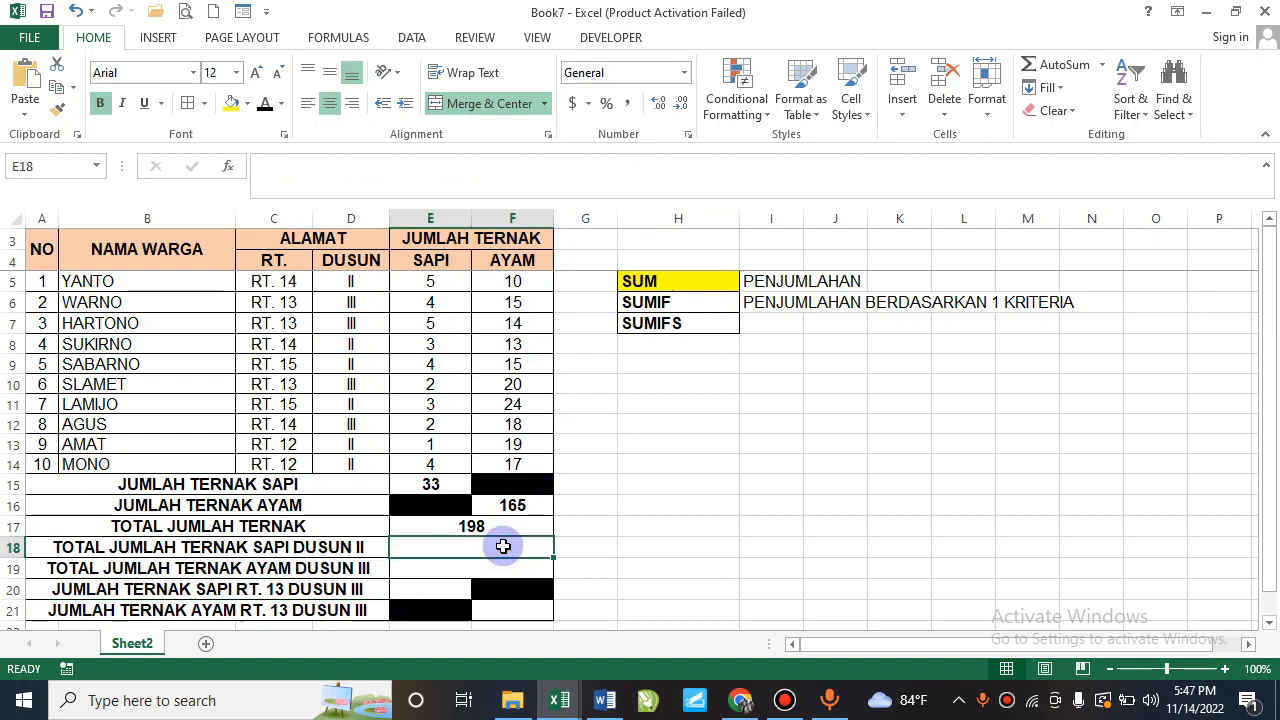
text(=)
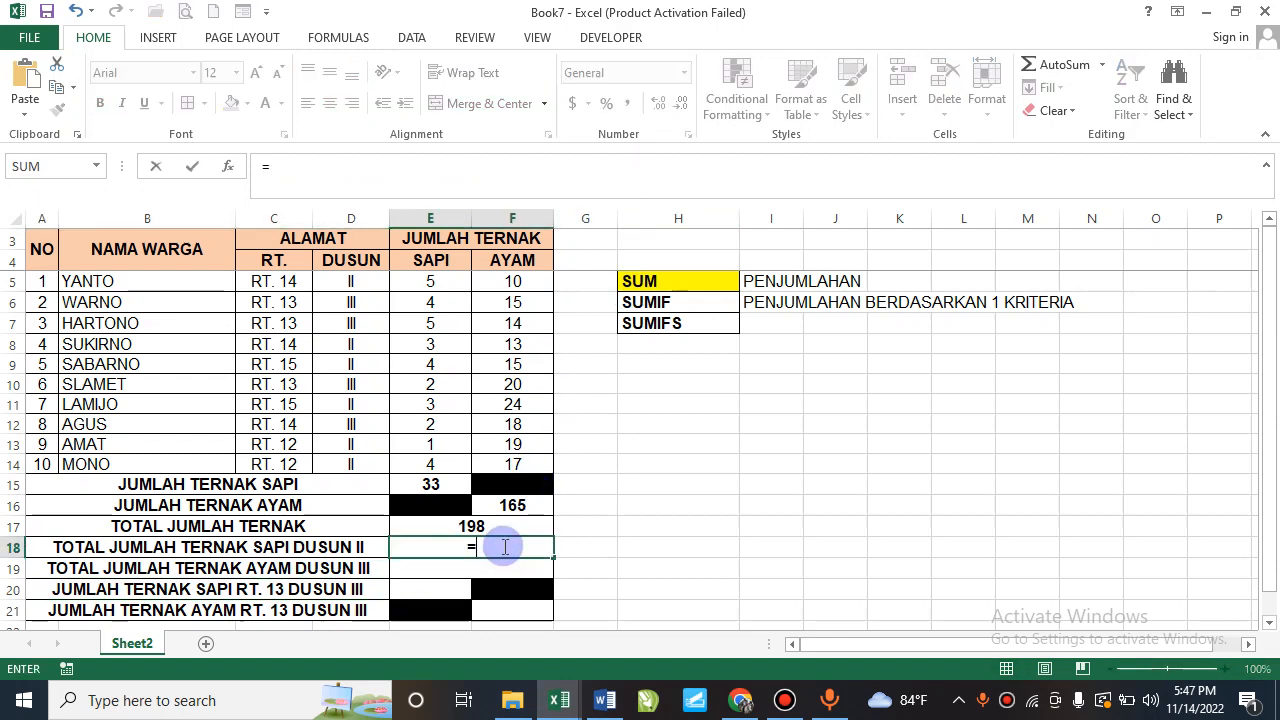
text(SUMIF()
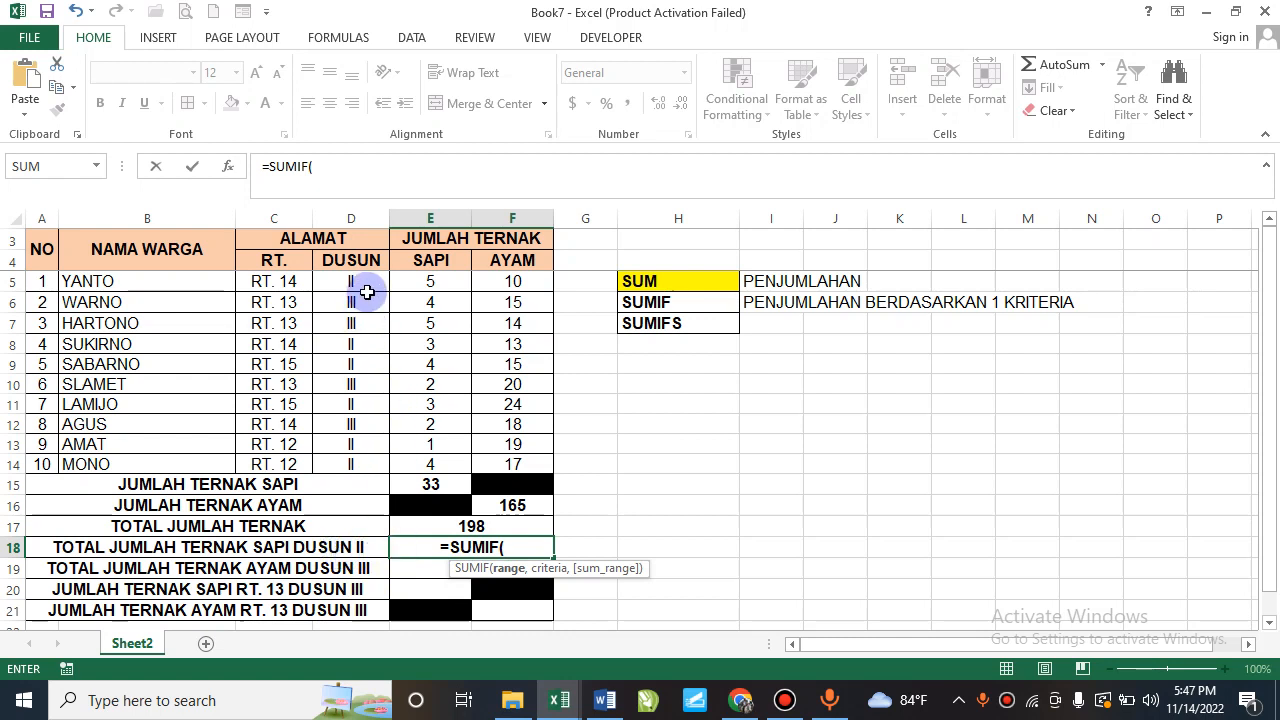
drag(368, 282, 369, 460)
text(,)
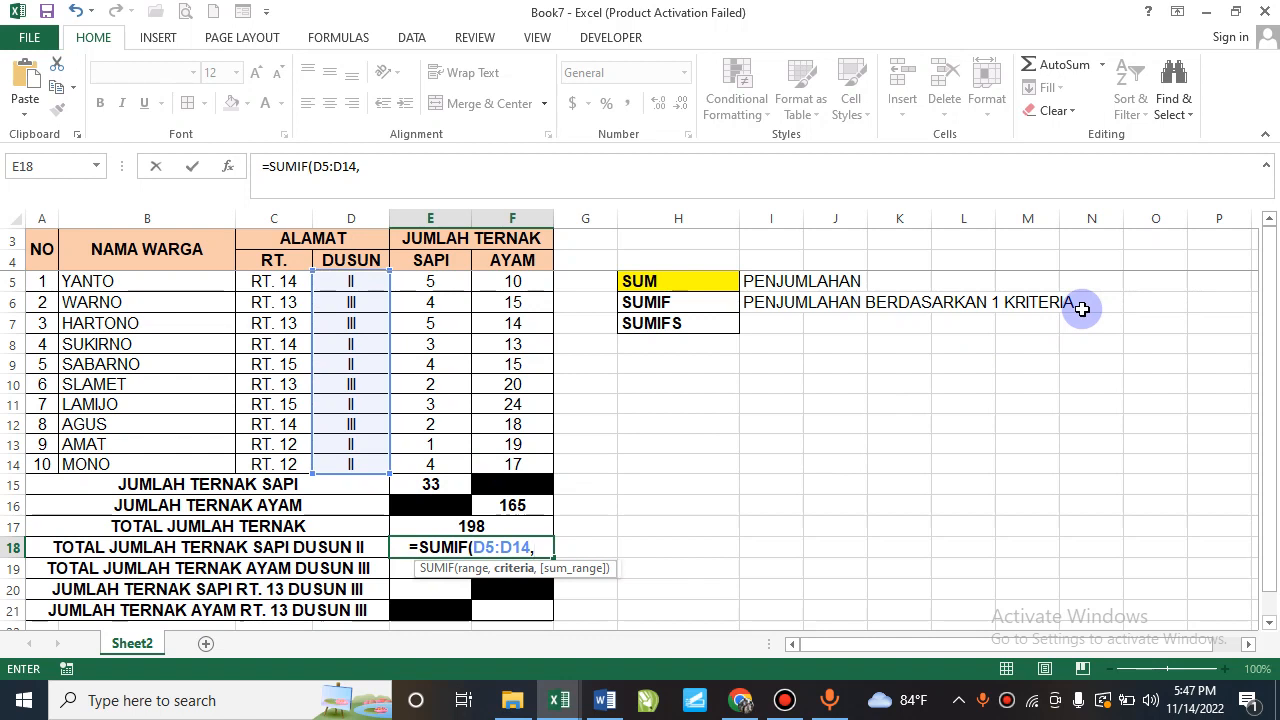
text("II")
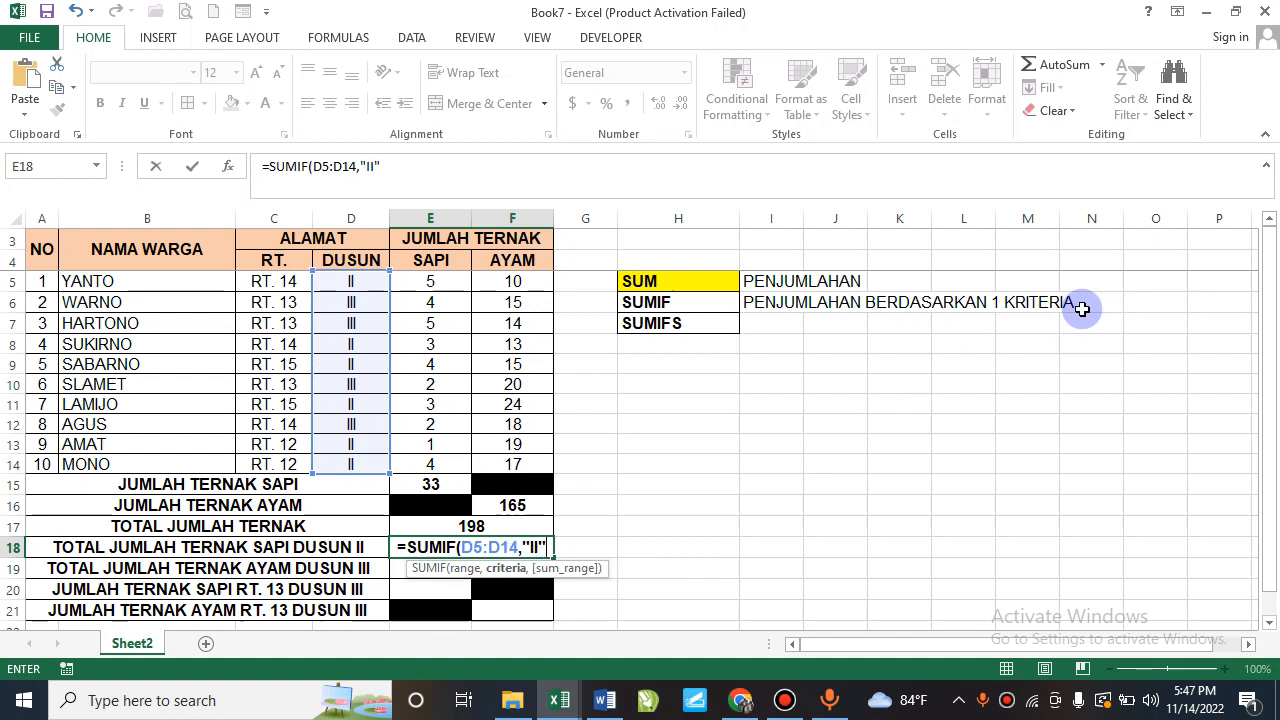
text(,)
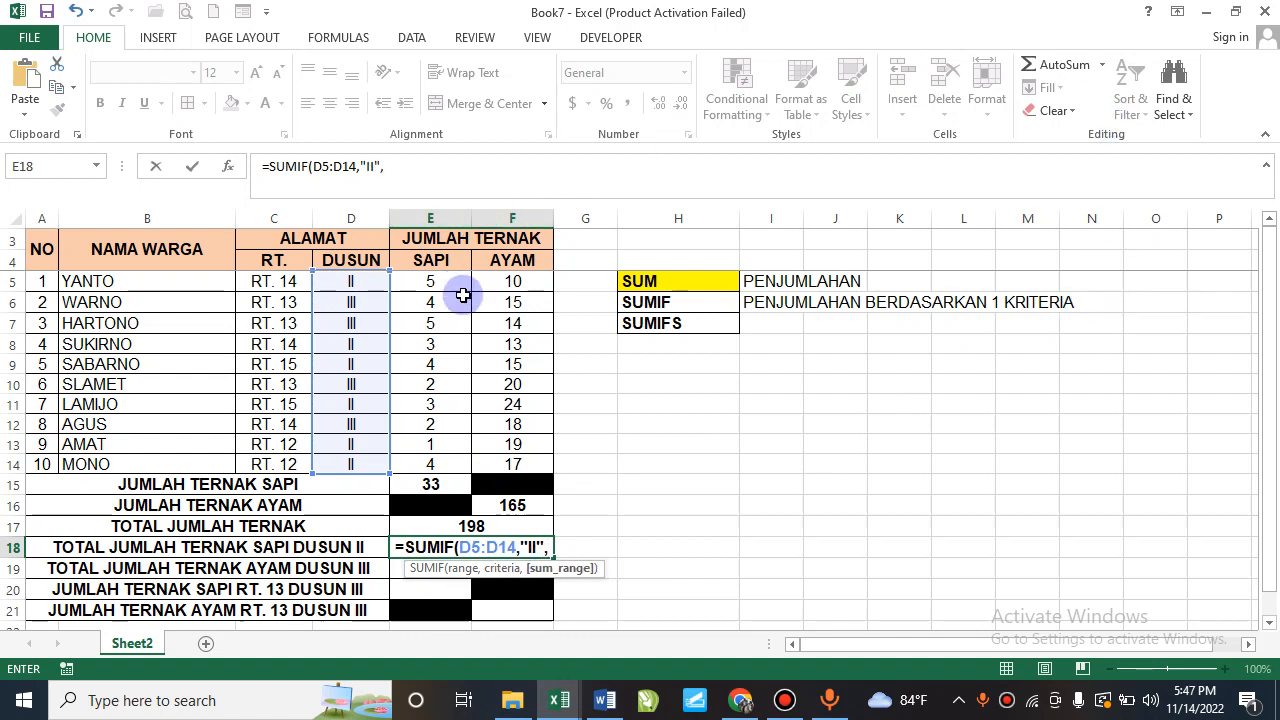
drag(457, 281, 451, 460)
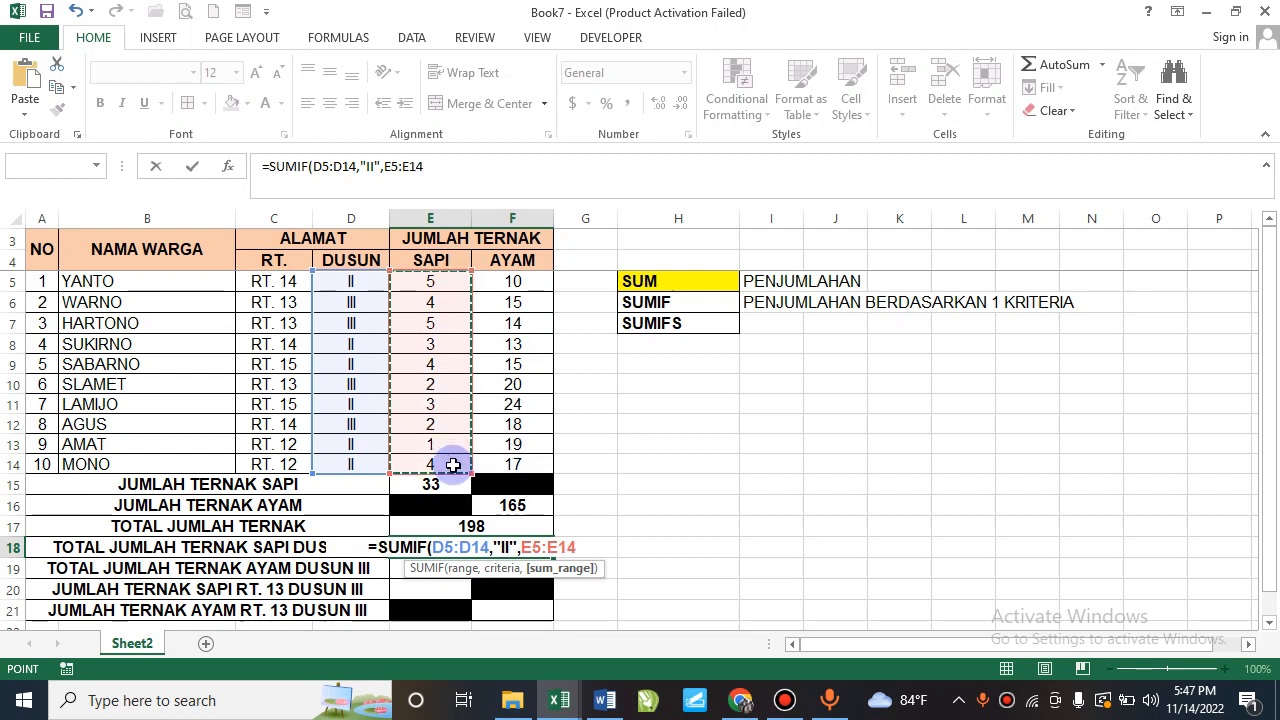
text())
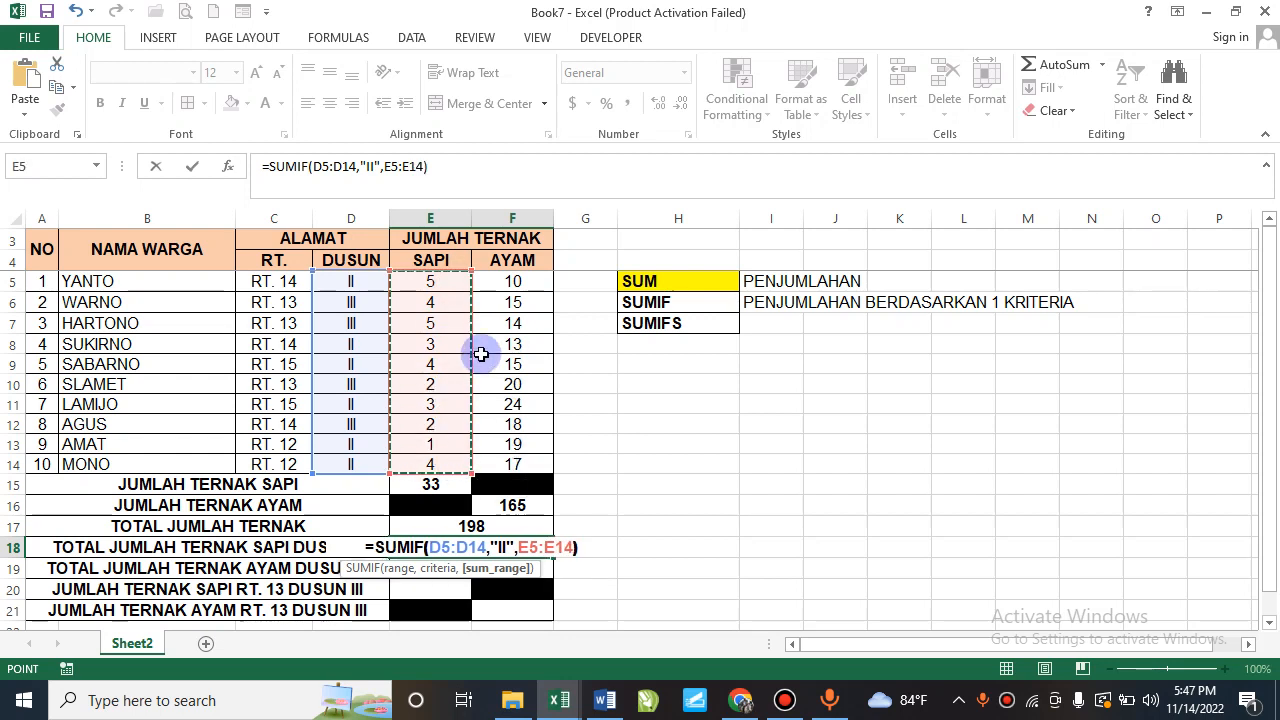
key(Return)
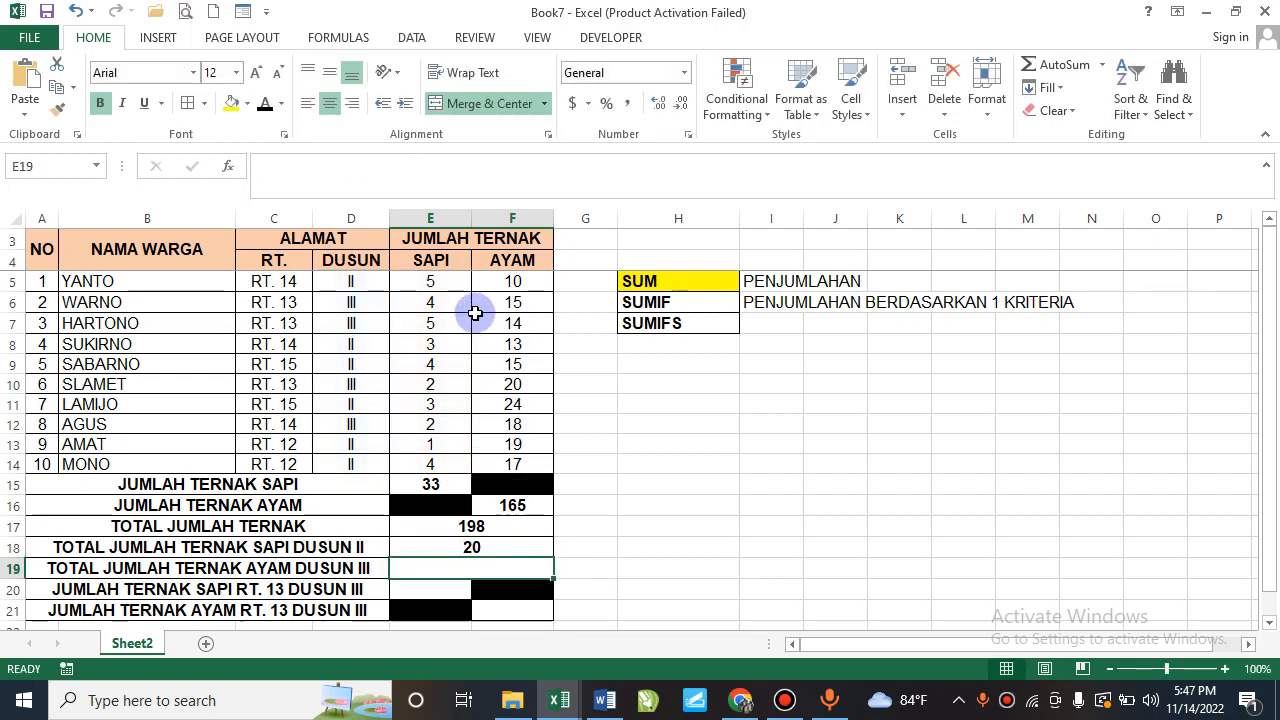
Fill the SAPI values of the DUSUN II rows (E5, E8, E9, E11, E13, E14) yellow, and undo the fill.
click(456, 286)
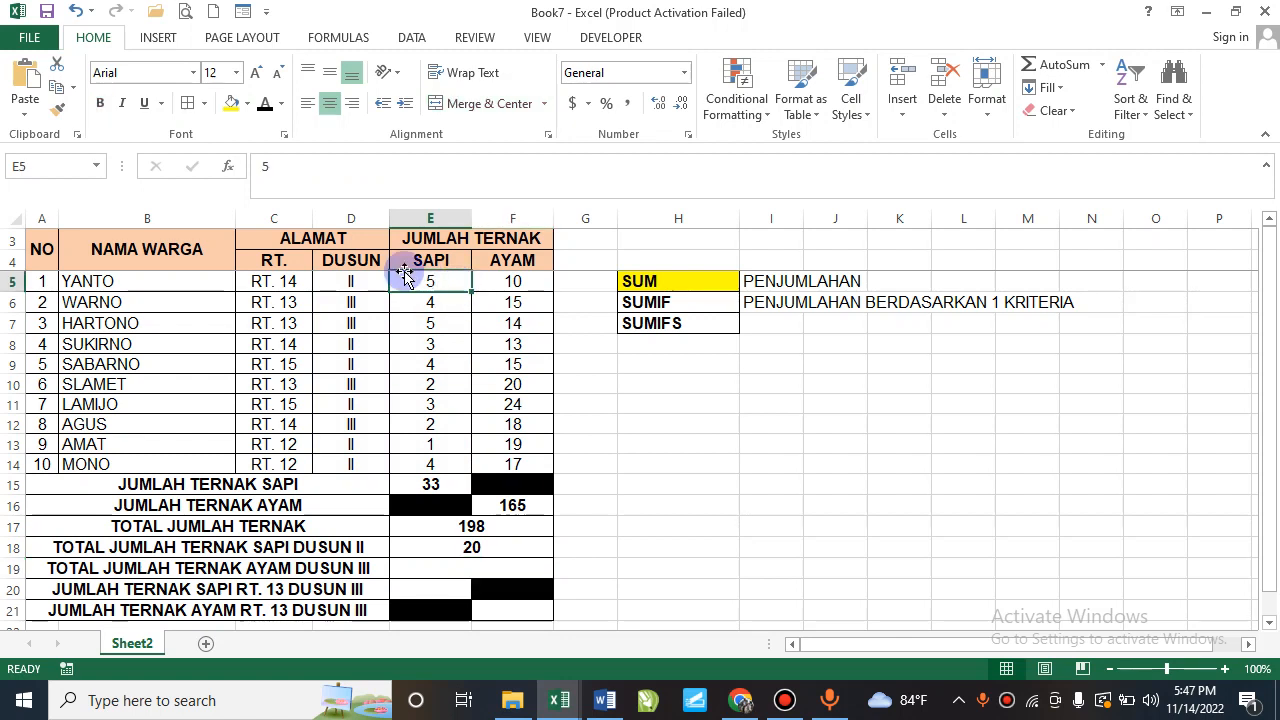
ctrl+click(431, 344)
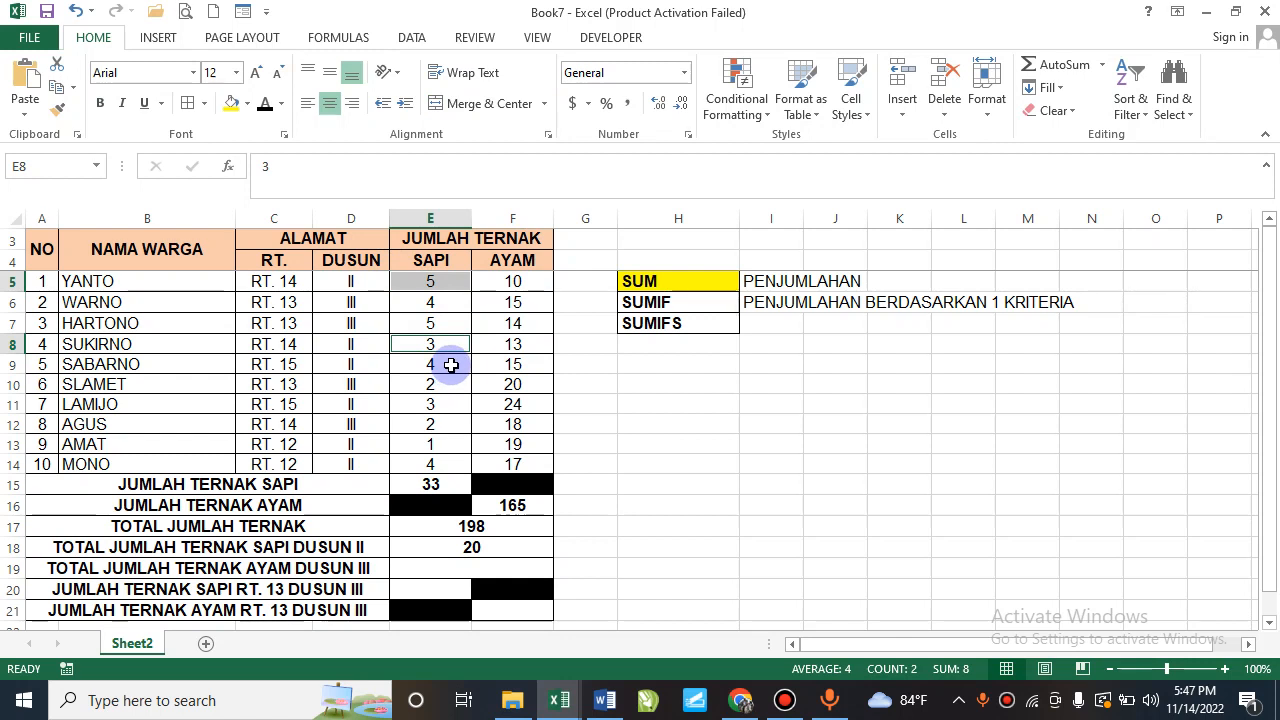
ctrl+click(451, 366)
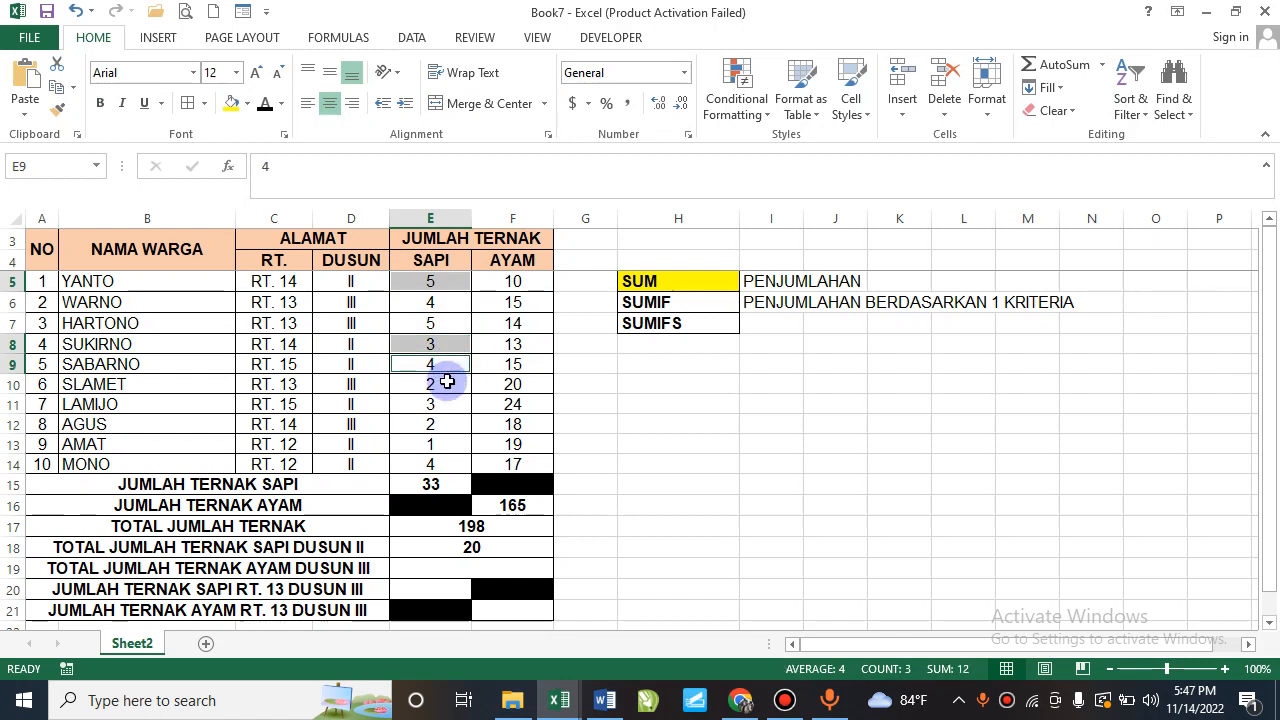
ctrl+click(441, 404)
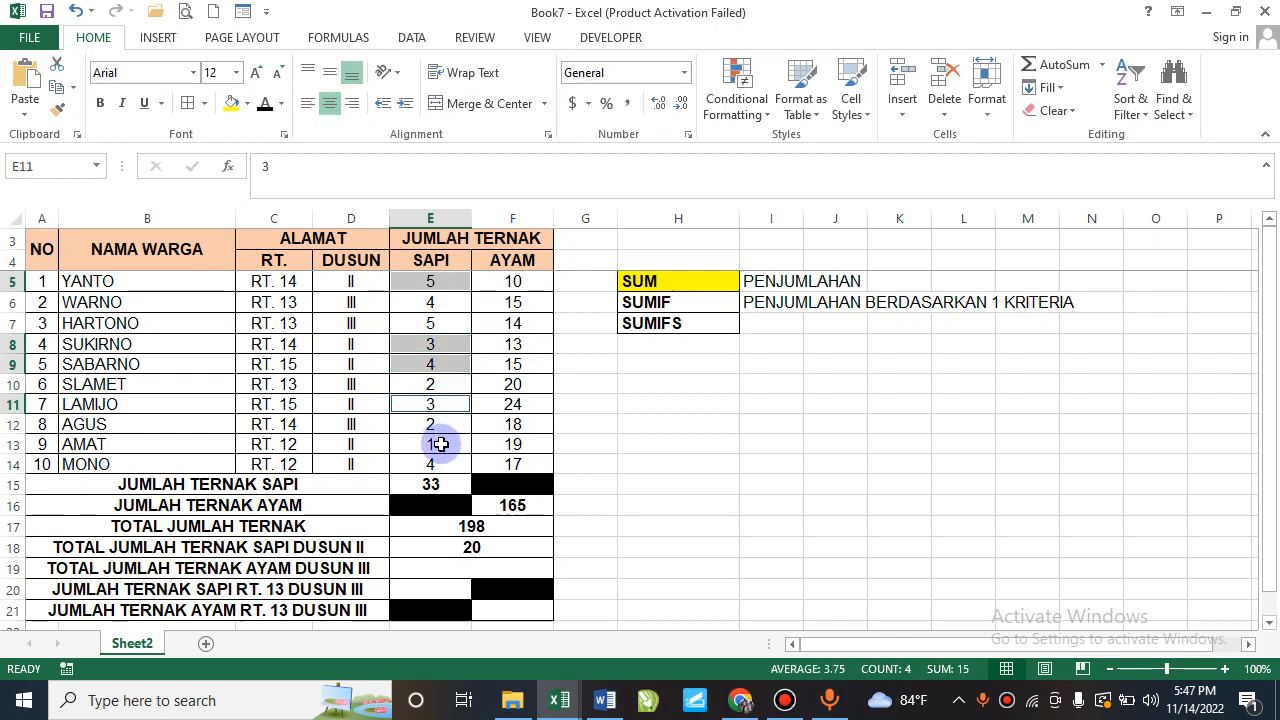
ctrl+click(441, 444)
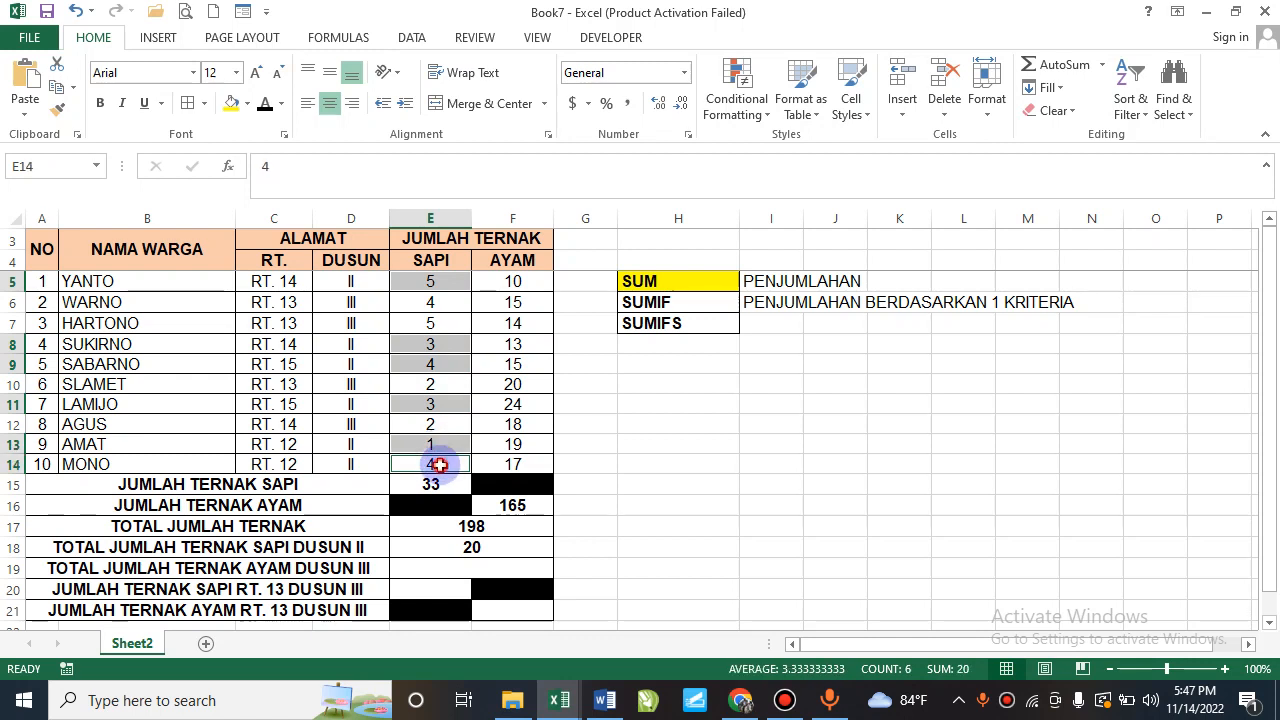
ctrl+click(437, 462)
click(236, 107)
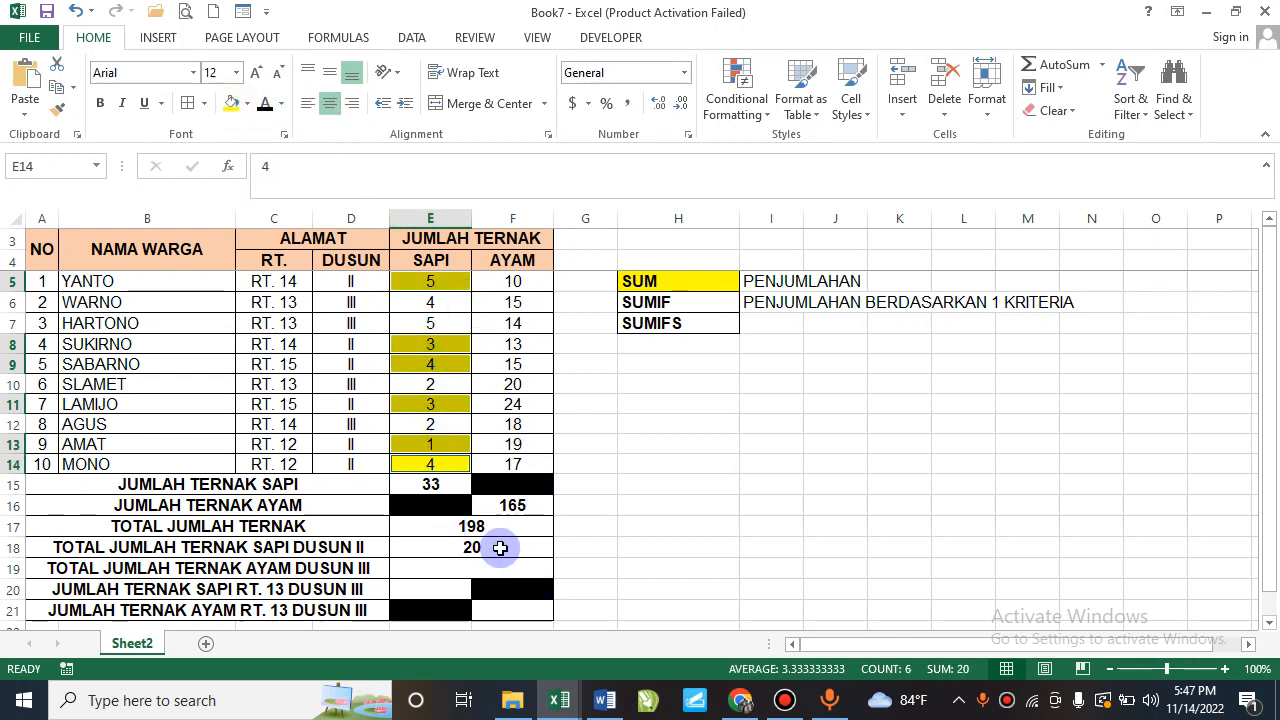
key(ctrl+z)
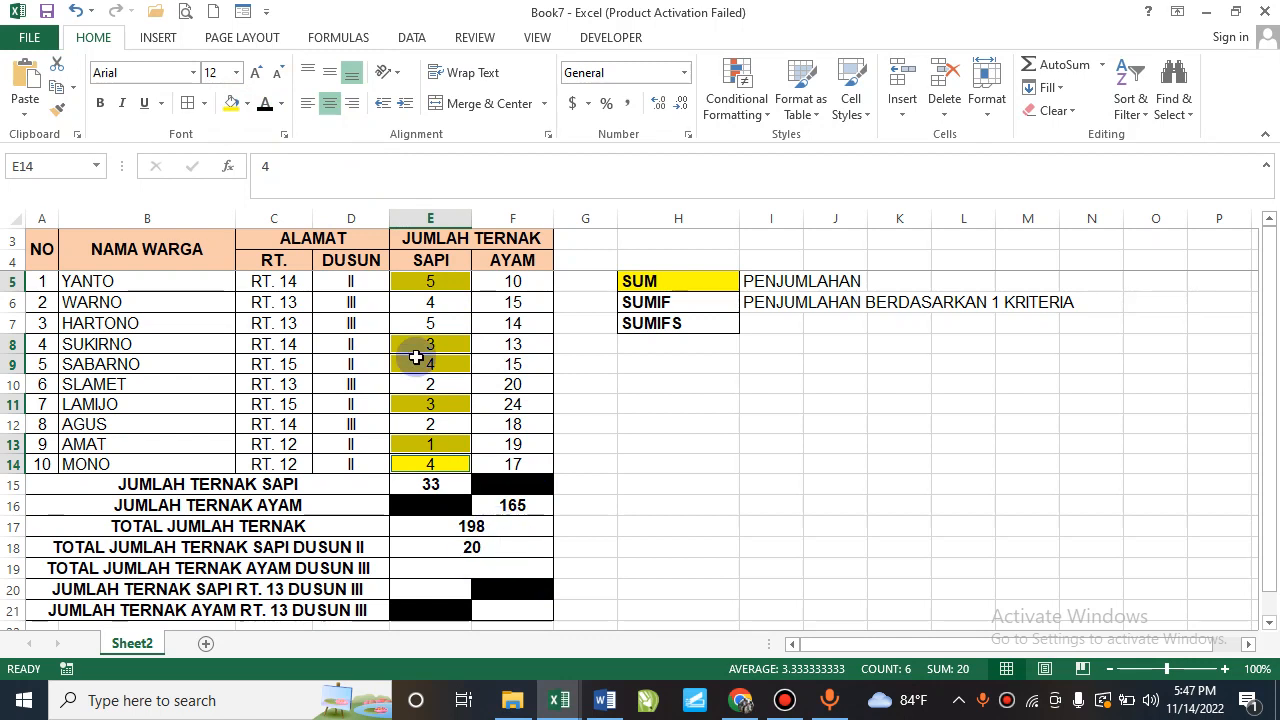
Calculate the AYAM total for DUSUN III in E19 with =SUMIF(D5:D14,"III",F5:F14).
click(484, 570)
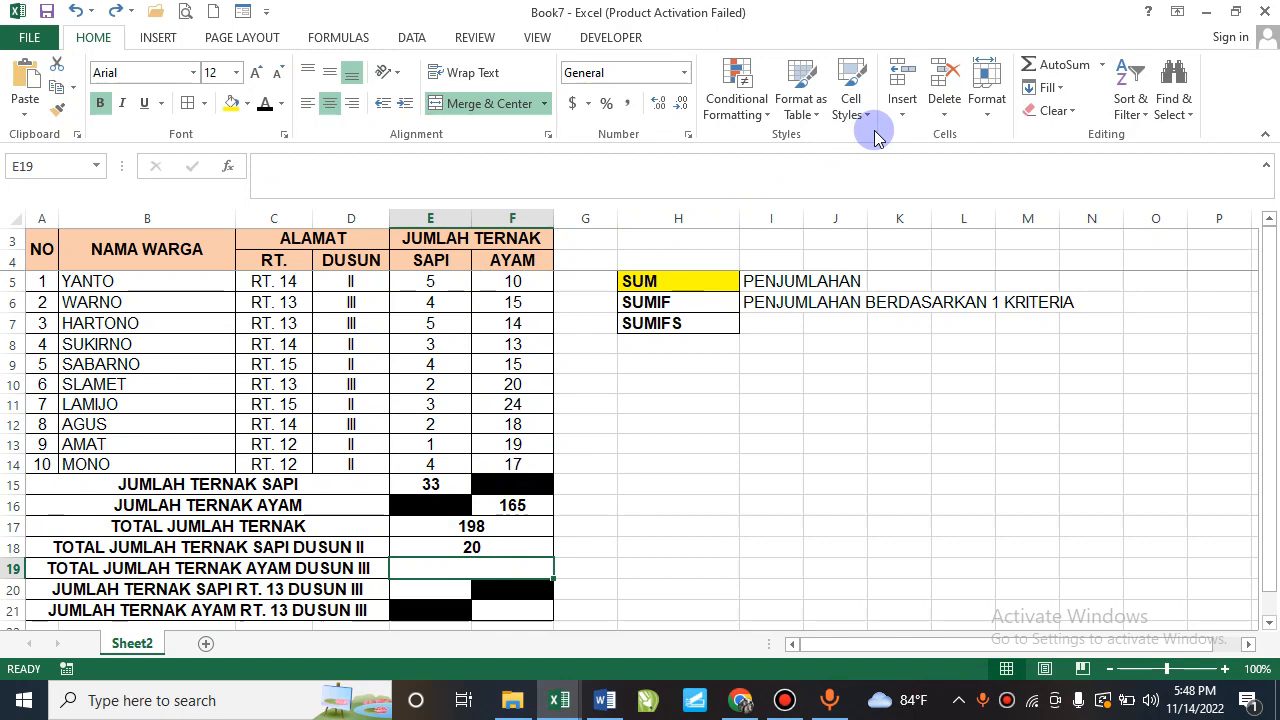
text(=SUMIF()
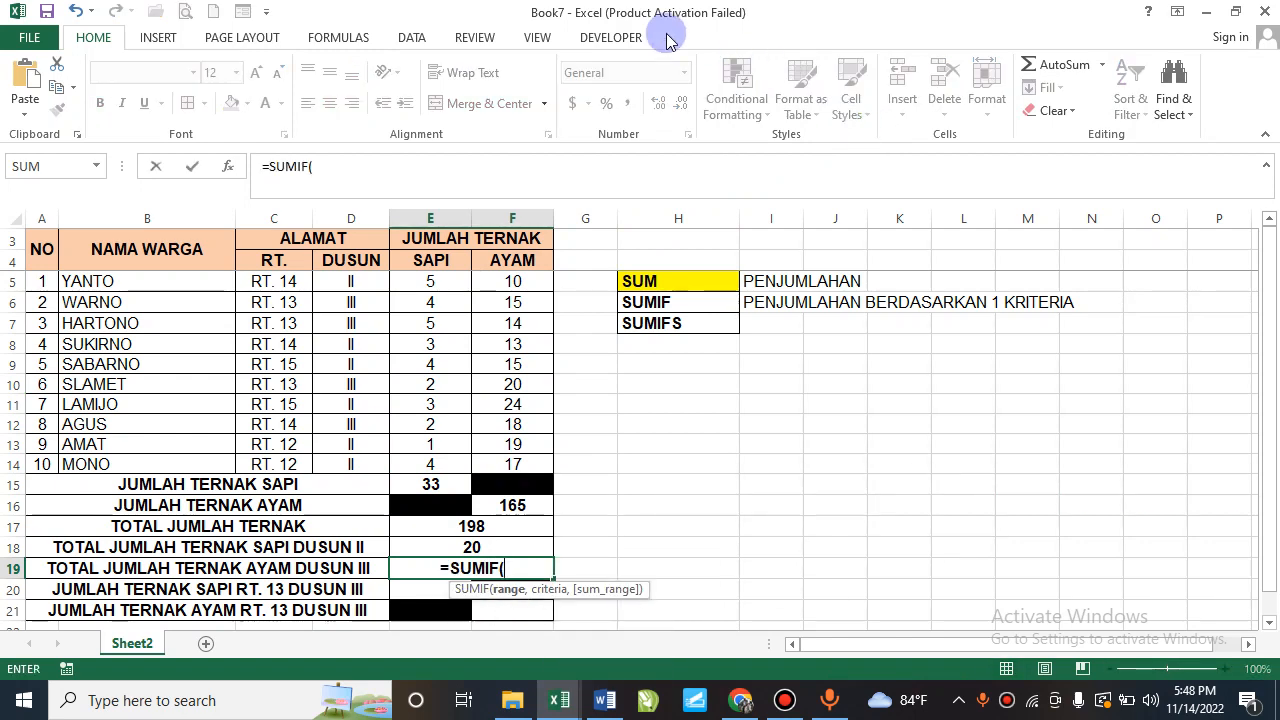
drag(353, 280, 363, 464)
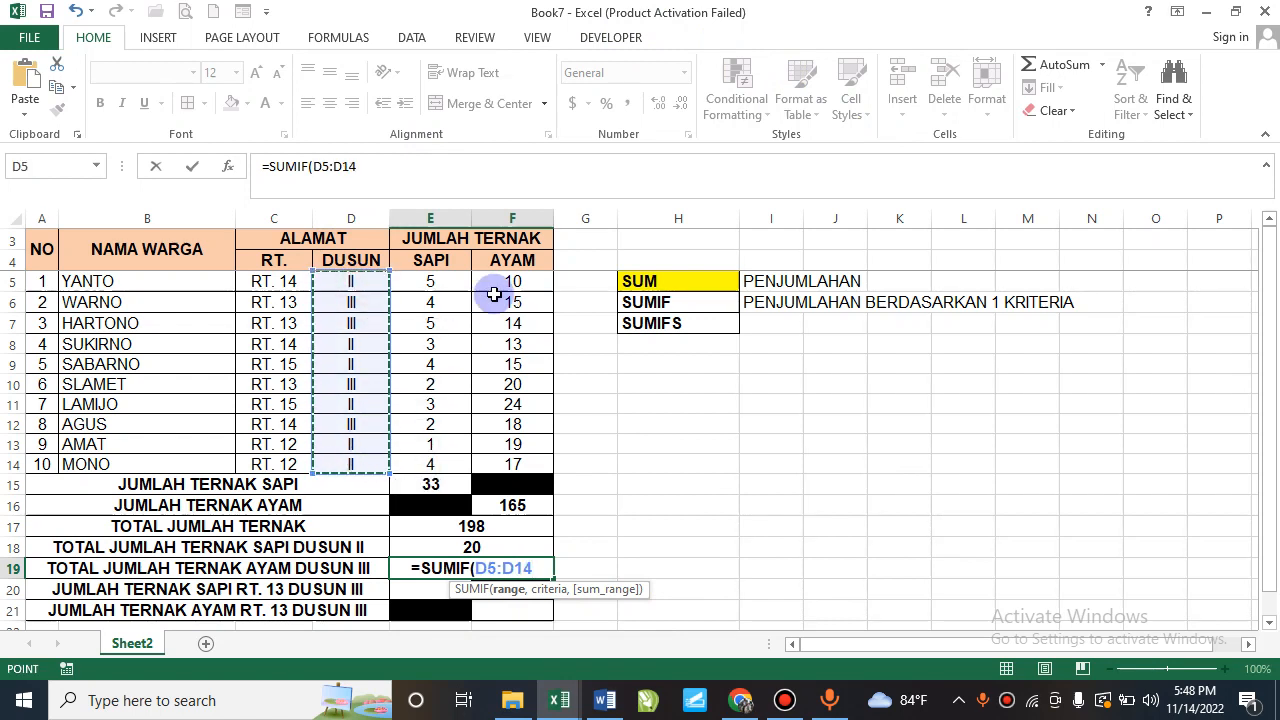
text(,)
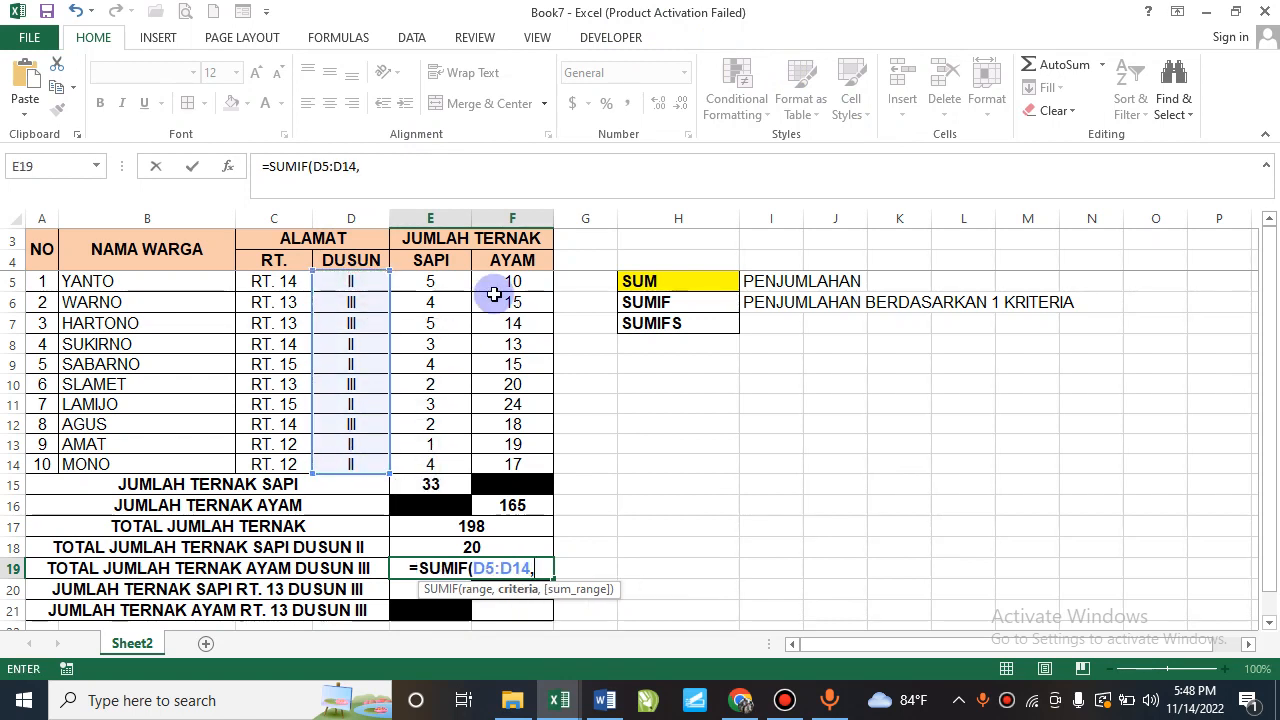
text("III",)
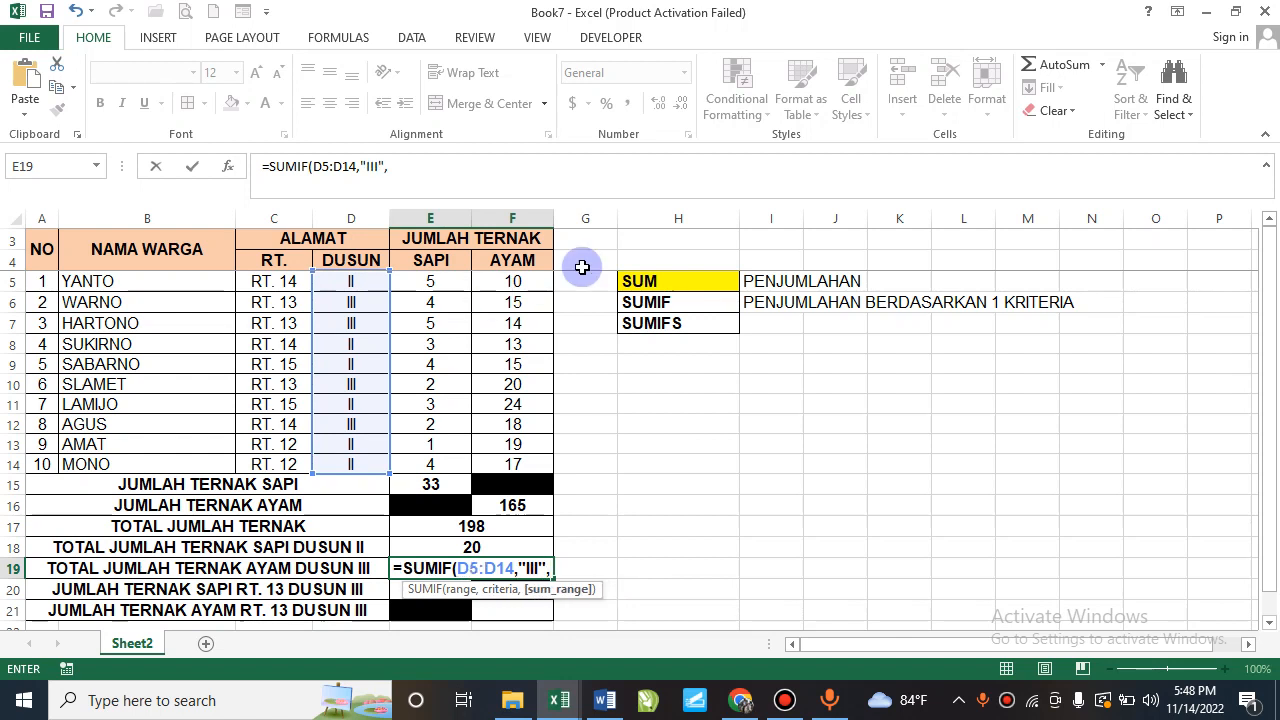
drag(523, 286, 532, 467)
text())
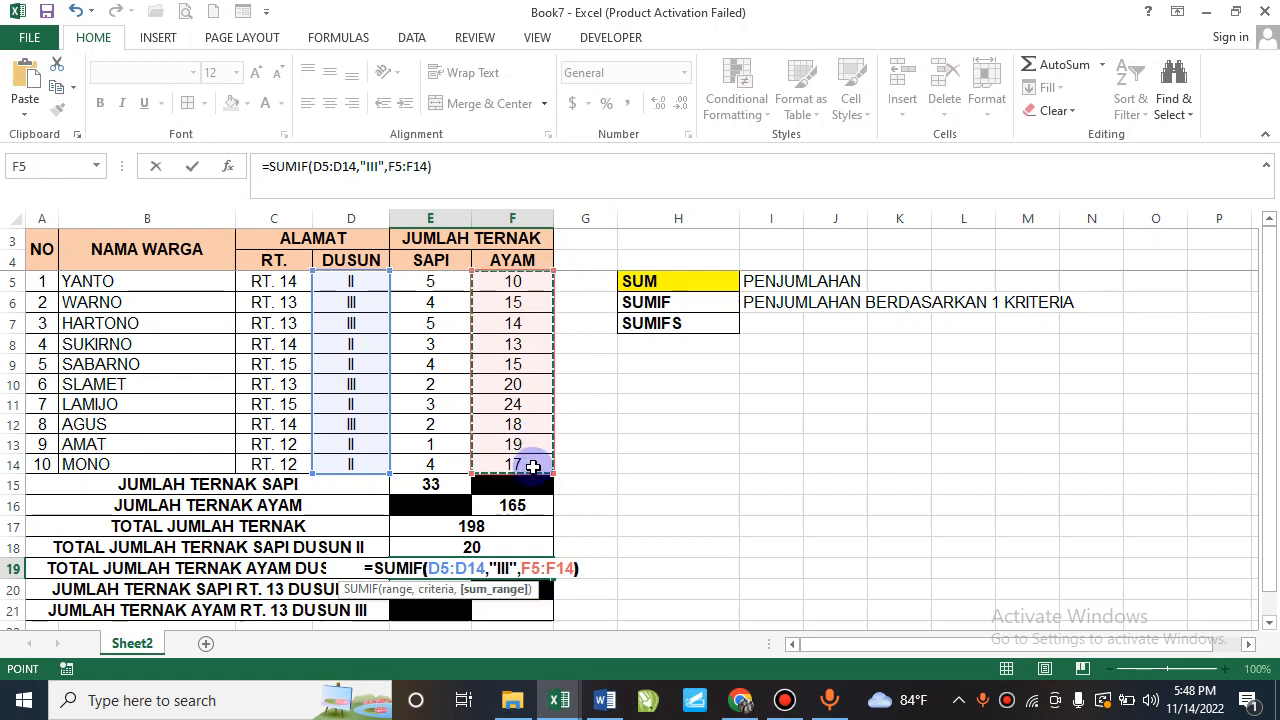
key(Return)
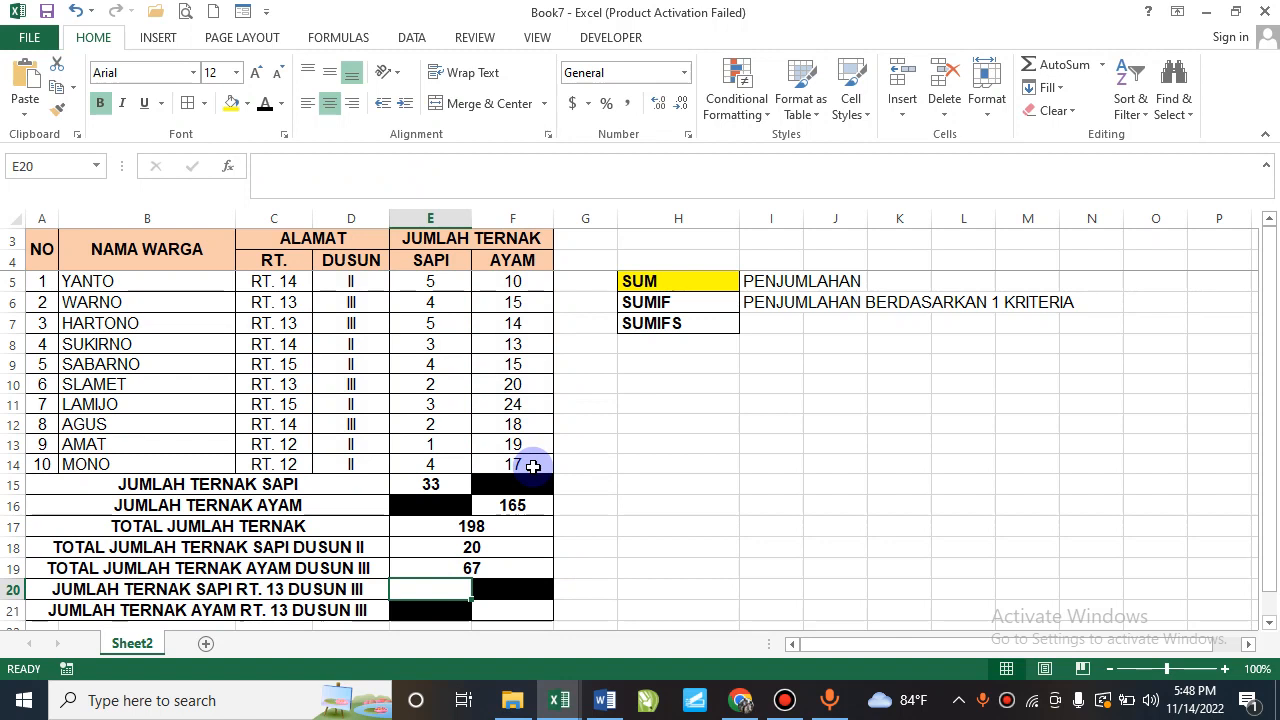
Fill the AYAM values of the DUSUN III rows (F6, F7, F10 and F12) with yellow.
click(493, 570)
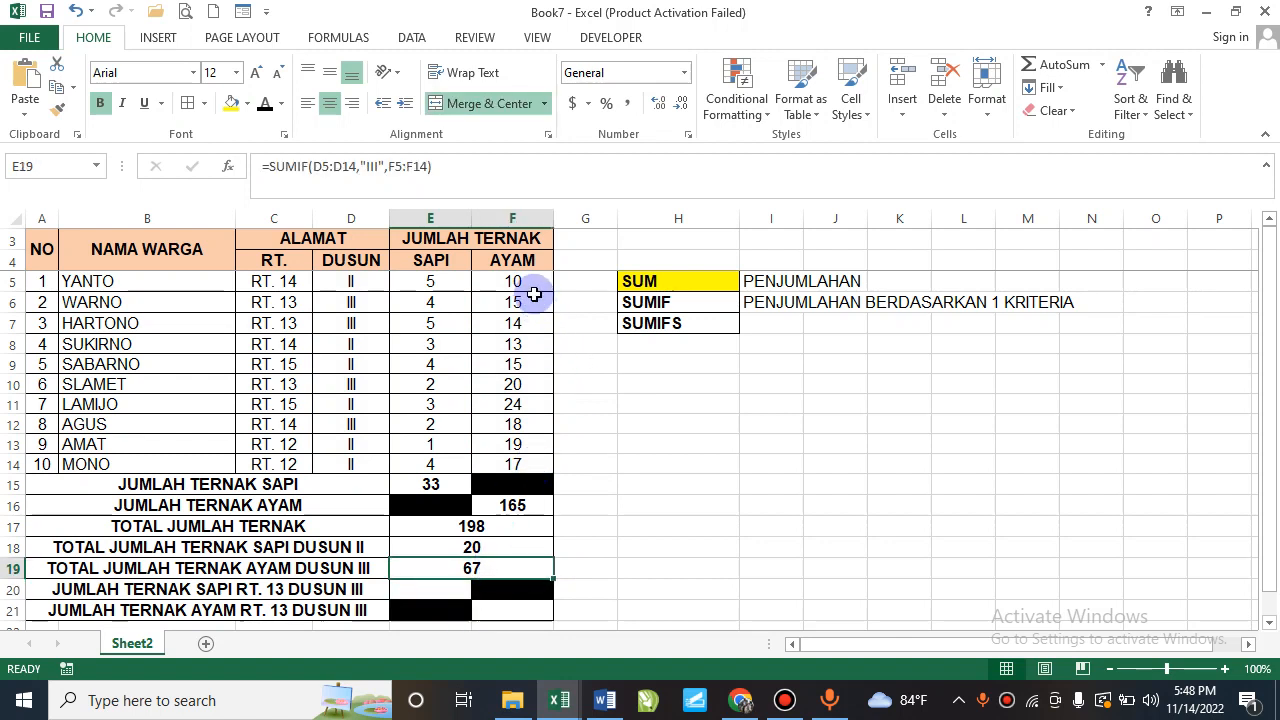
mouse_move(534, 300)
mouse_down()
mouse_move(534, 337)
mouse_move(532, 325)
mouse_up()
ctrl+click(537, 383)
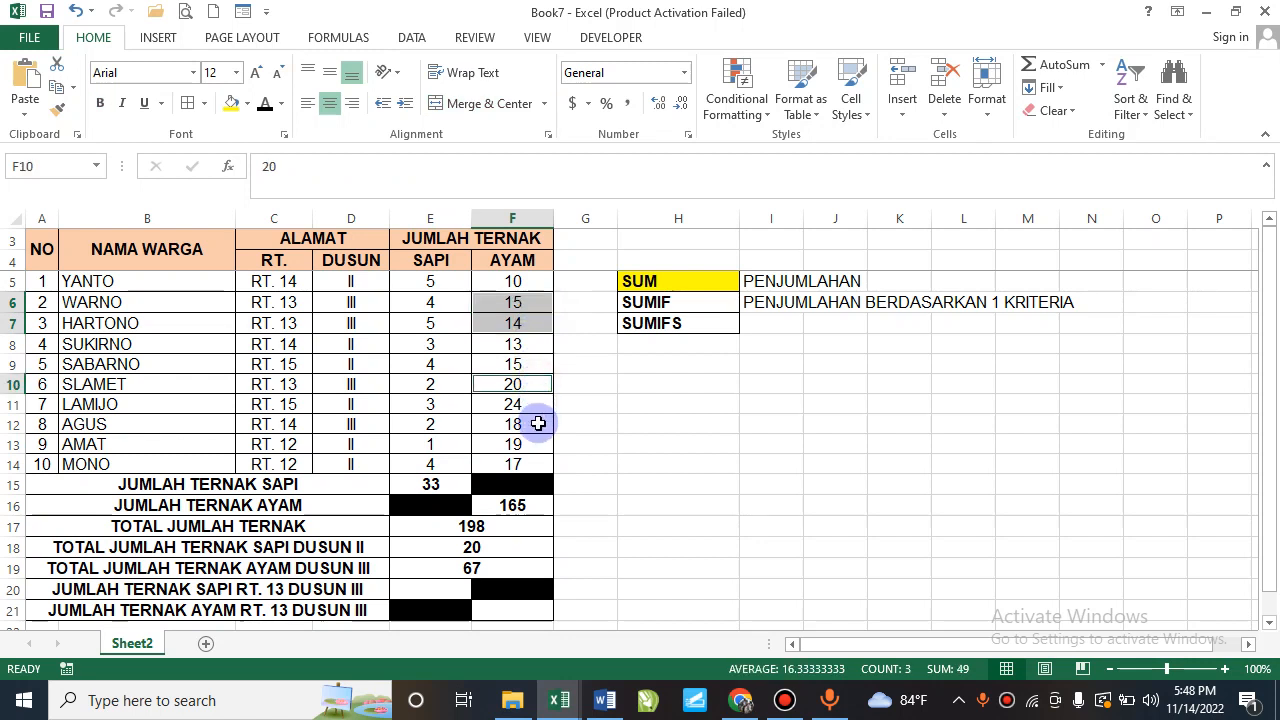
ctrl+click(538, 423)
click(231, 103)
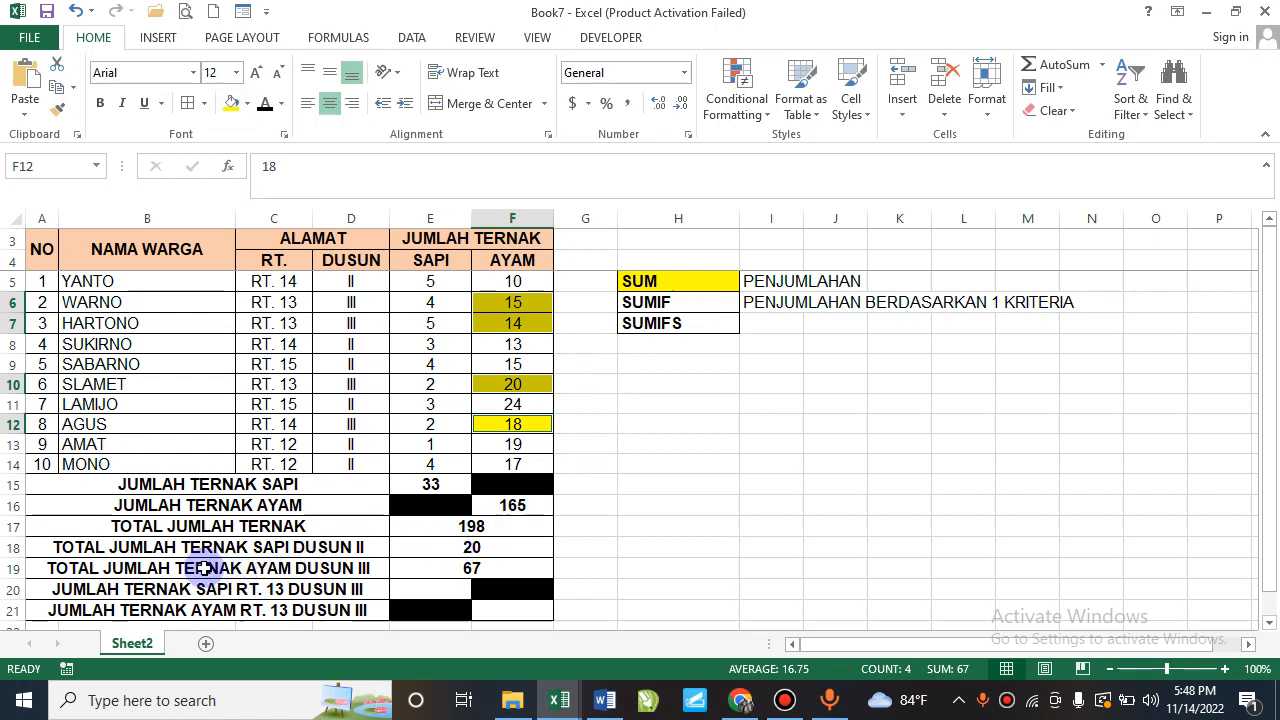
click(468, 567)
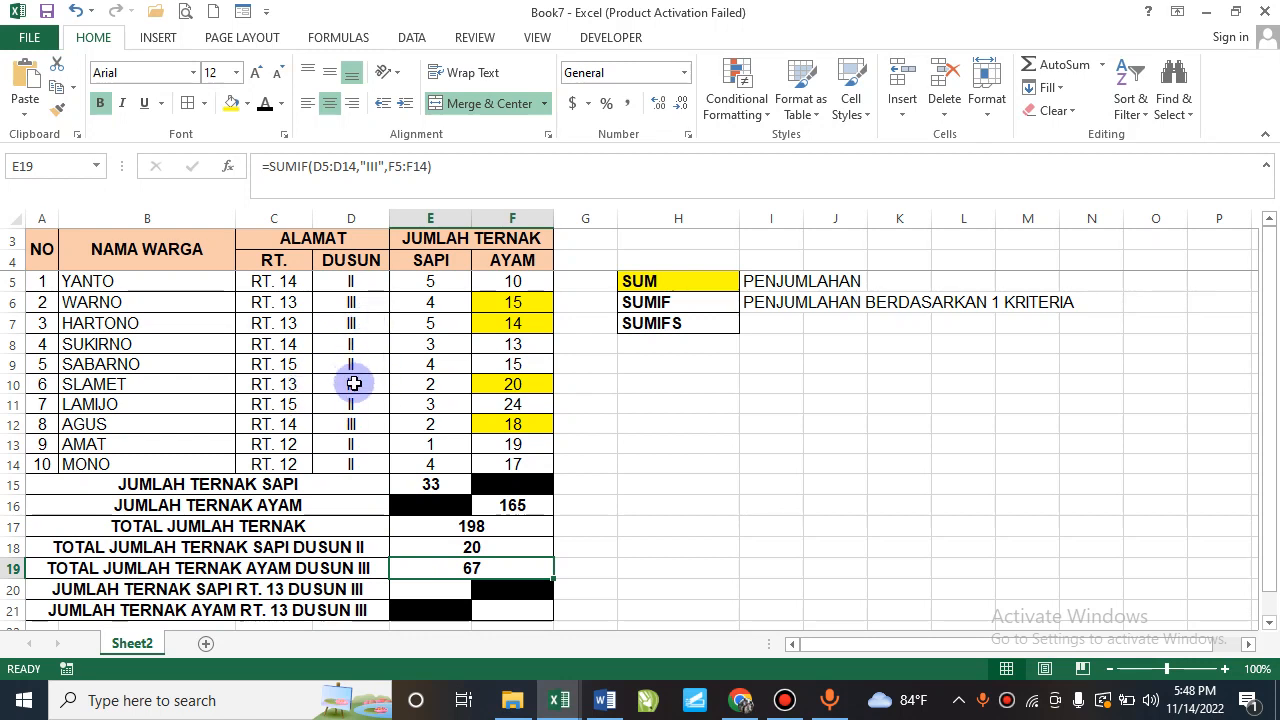
Change the RT. entry in C8 to RT. 16.
click(295, 431)
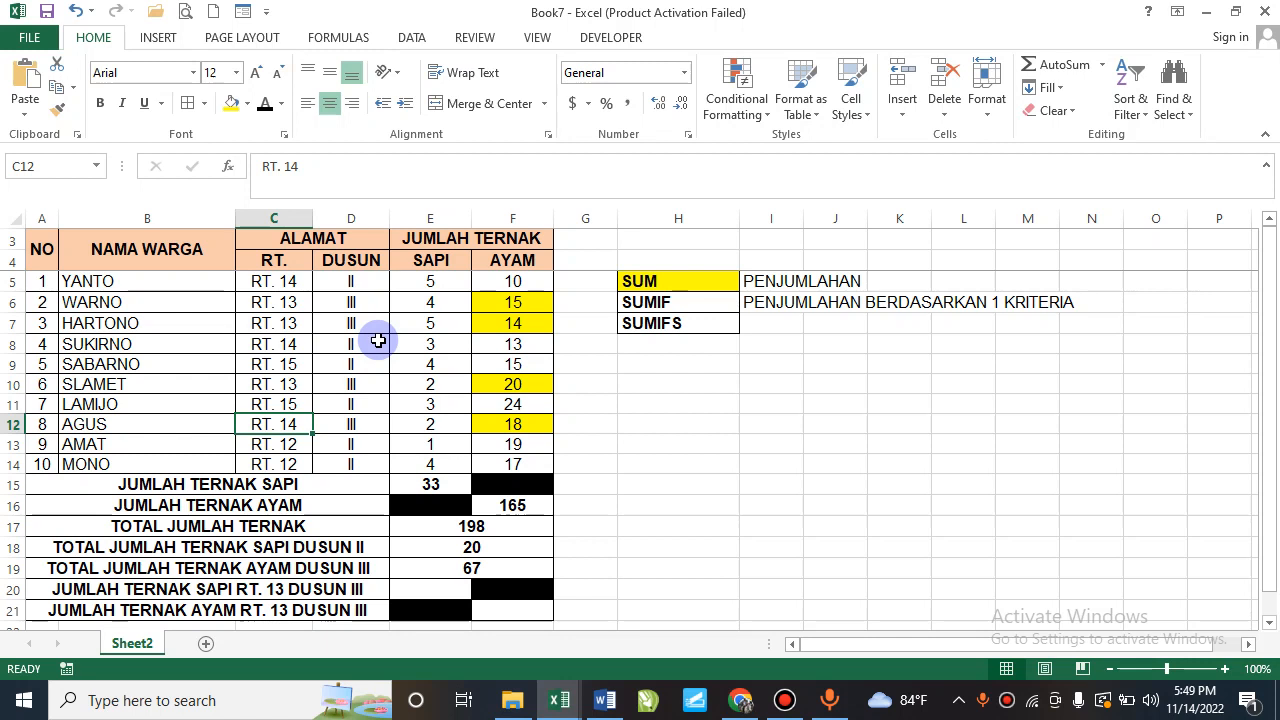
double_click(292, 344)
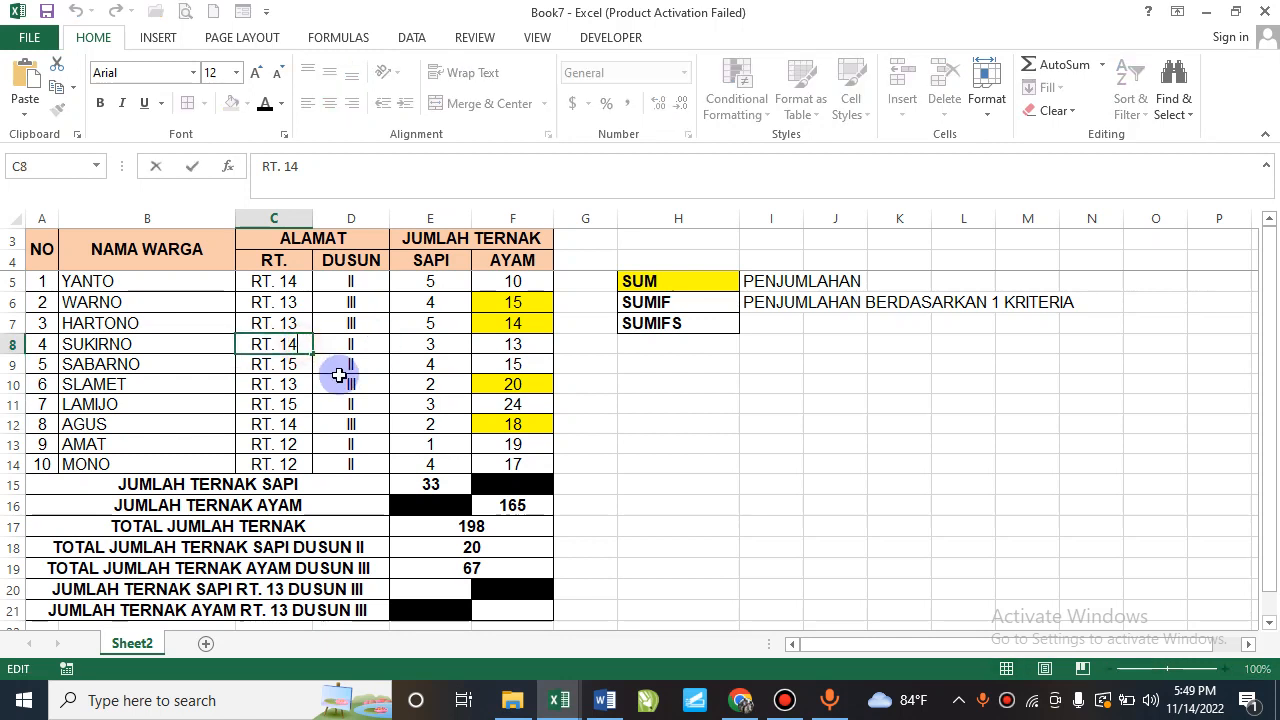
key(BackSpace)
text(6)
key(Return)
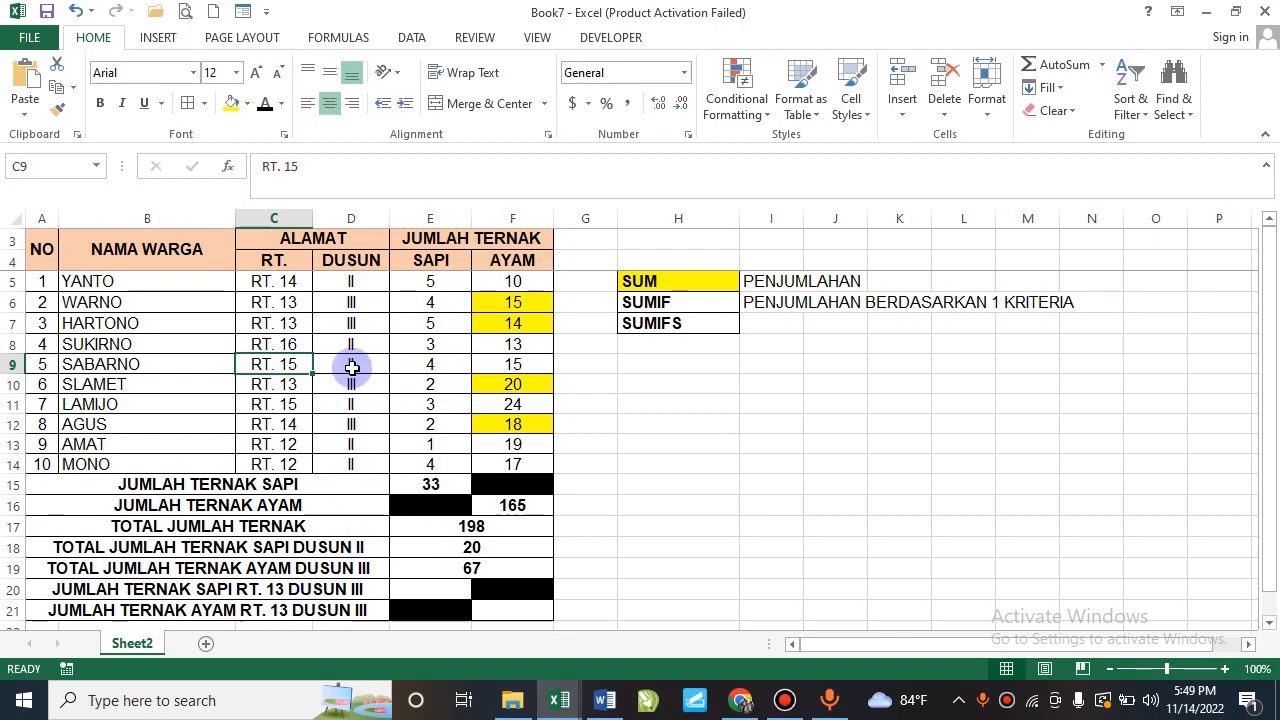
drag(274, 301, 359, 316)
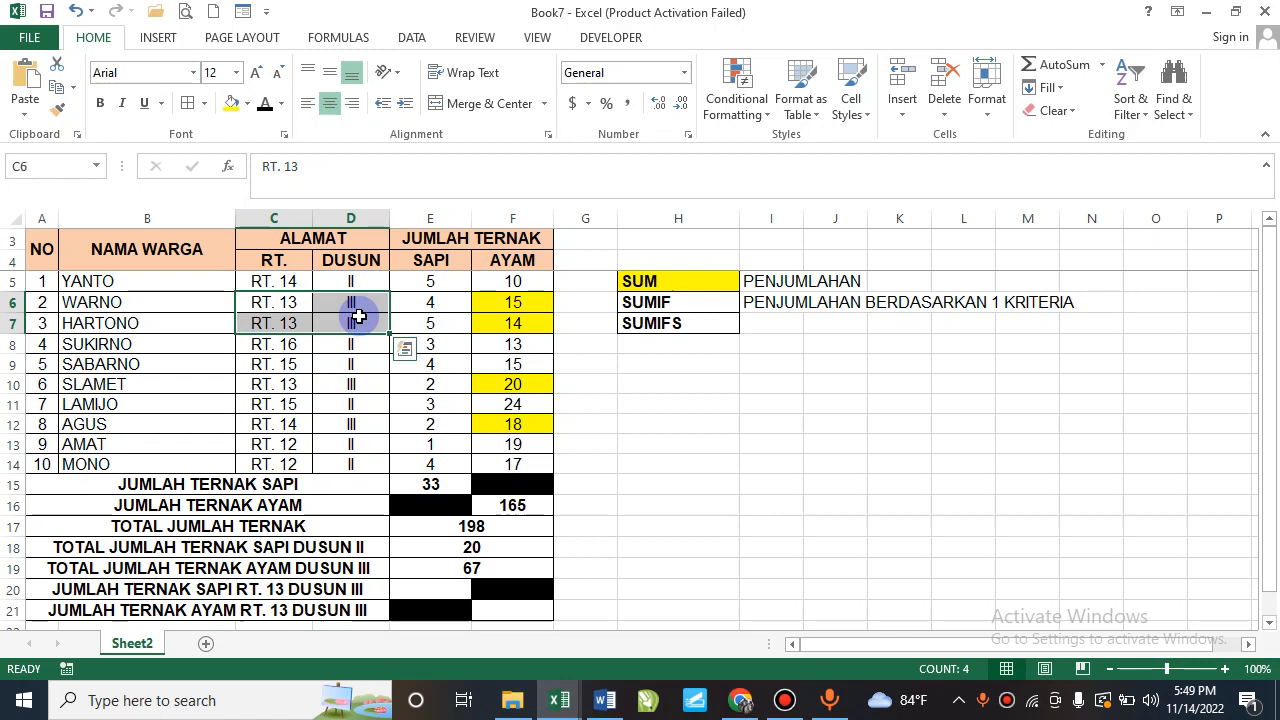
click(414, 586)
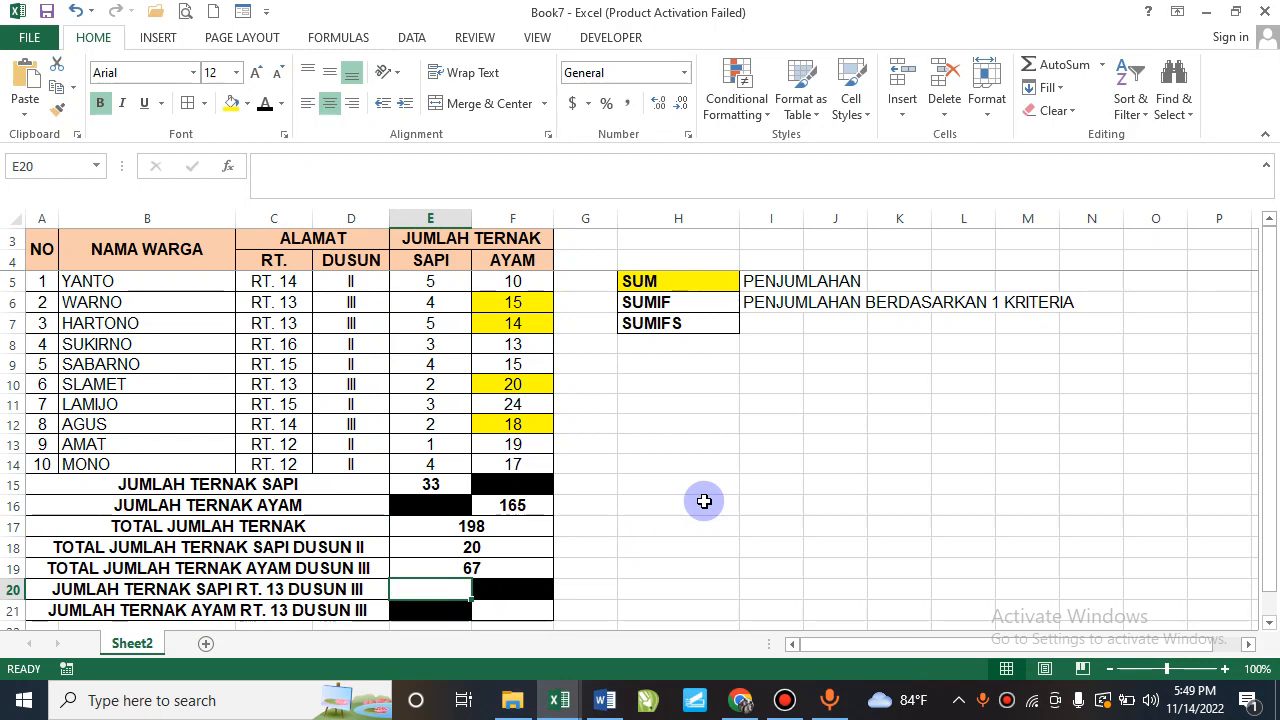
text(=)
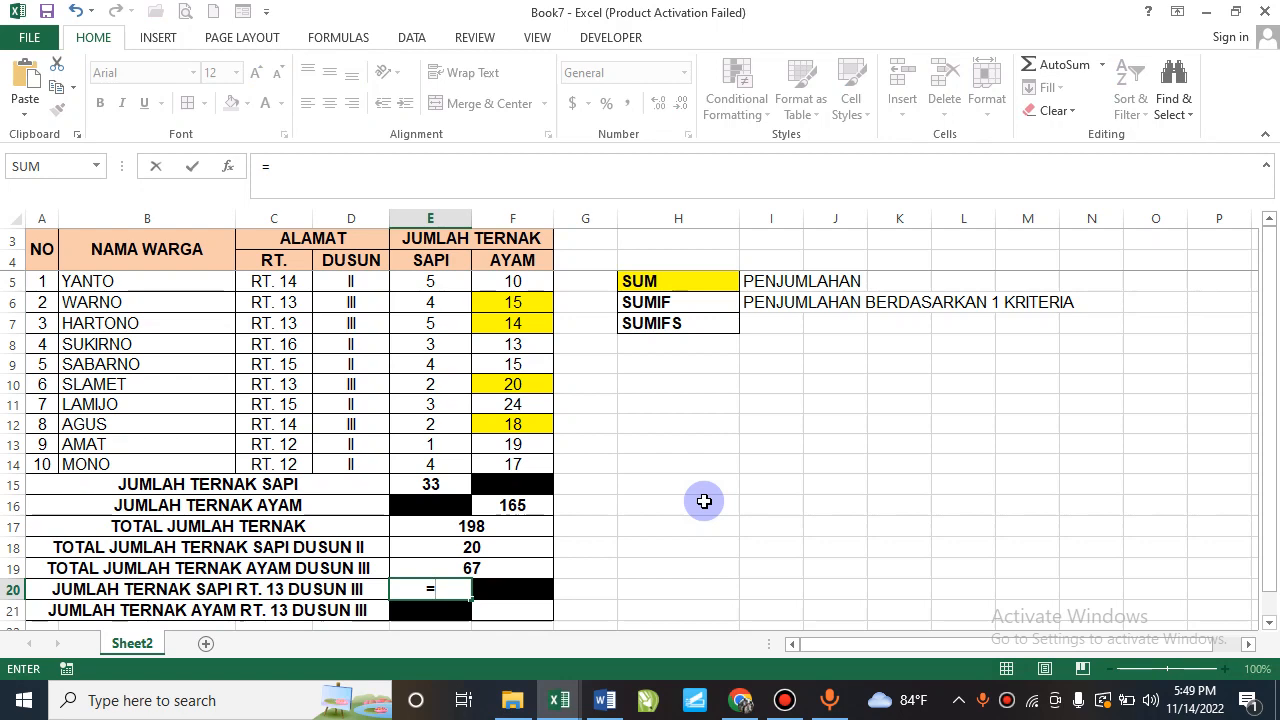
text(SU)
key(BackSpace)
text(SUMIFS)
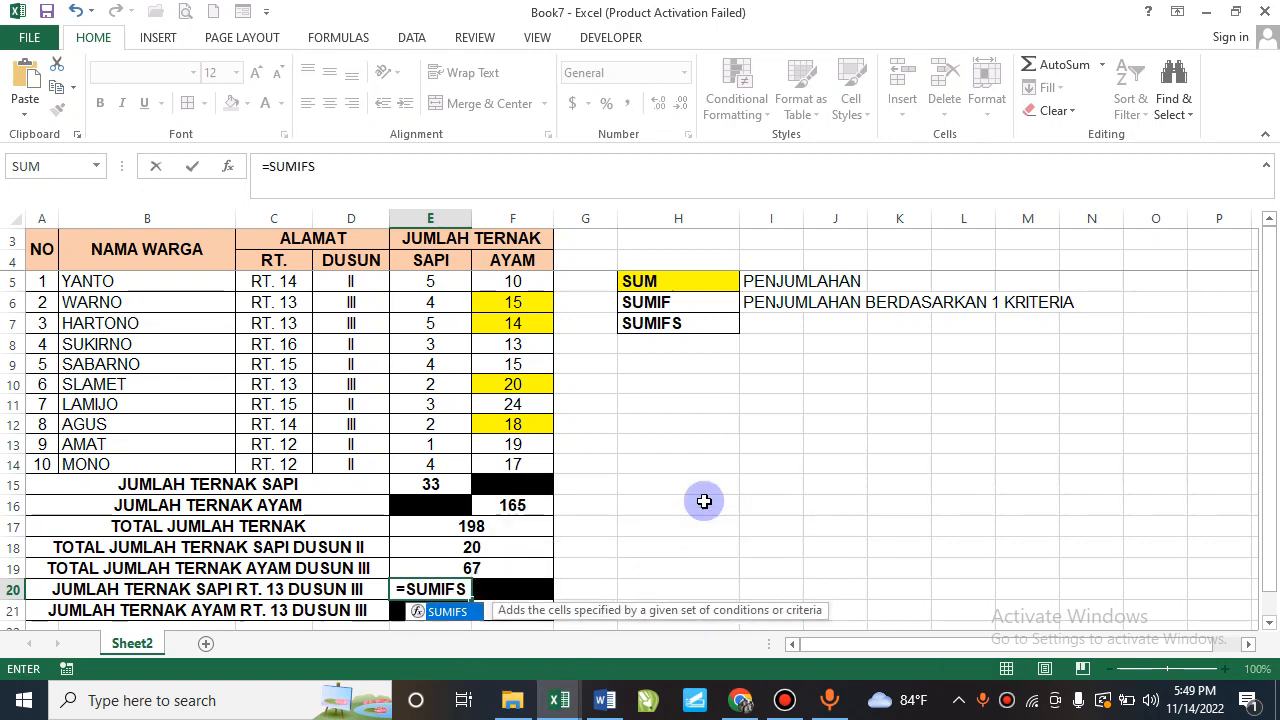
text(()
key(Escape)
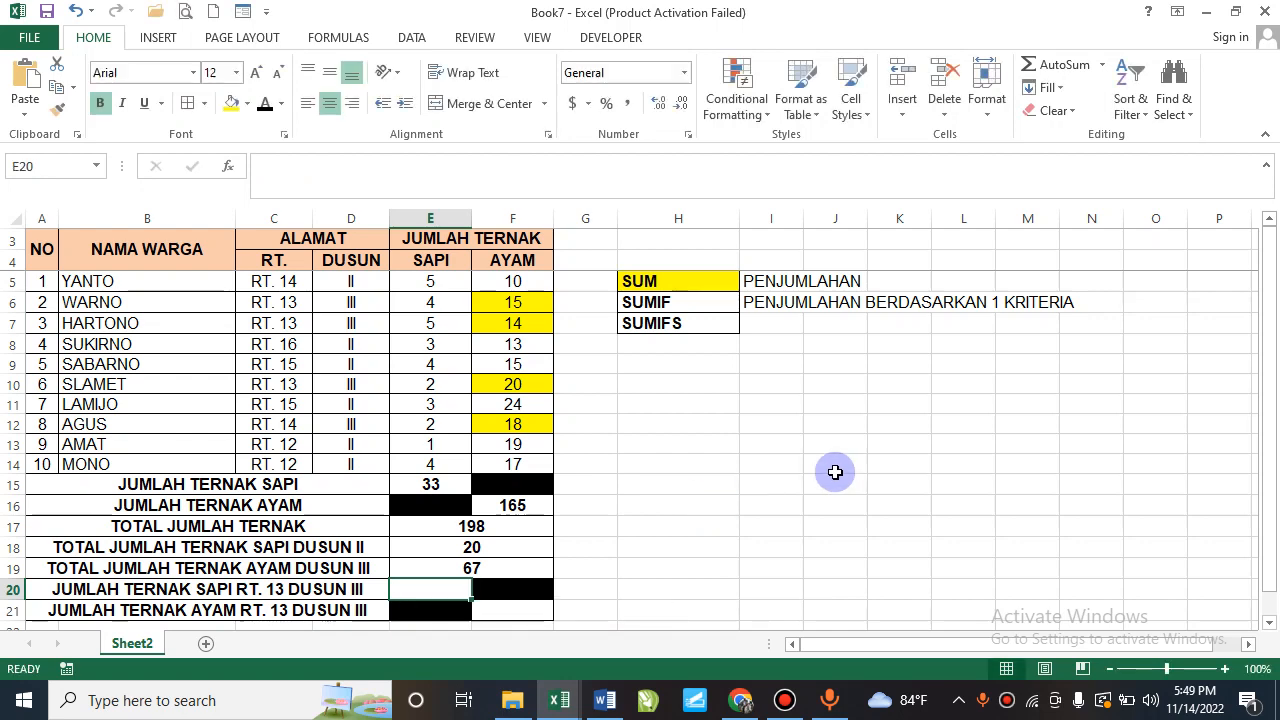
Describe SUMIFS in I7 as PENJUMLAHAN BERDASARKAN LEBIH DARI 1 KRITERIA.
click(790, 322)
text(PENJUMLAHA)
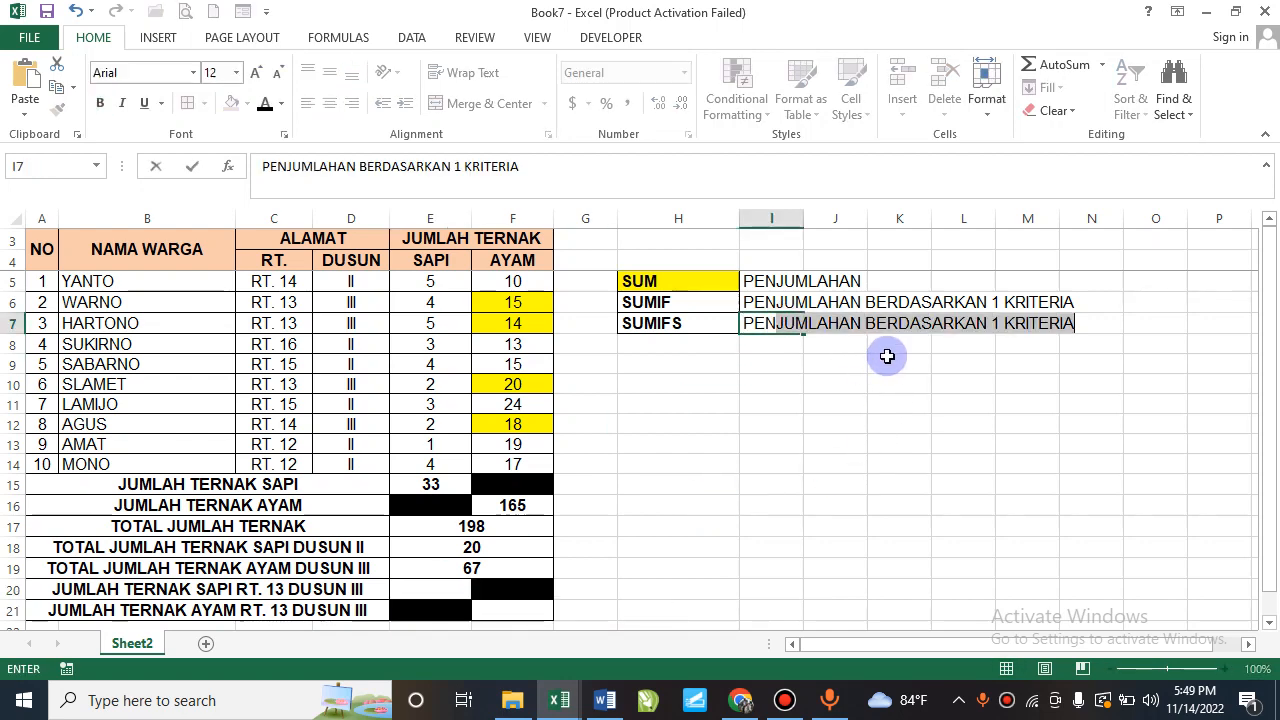
text(N BERDASARAN)
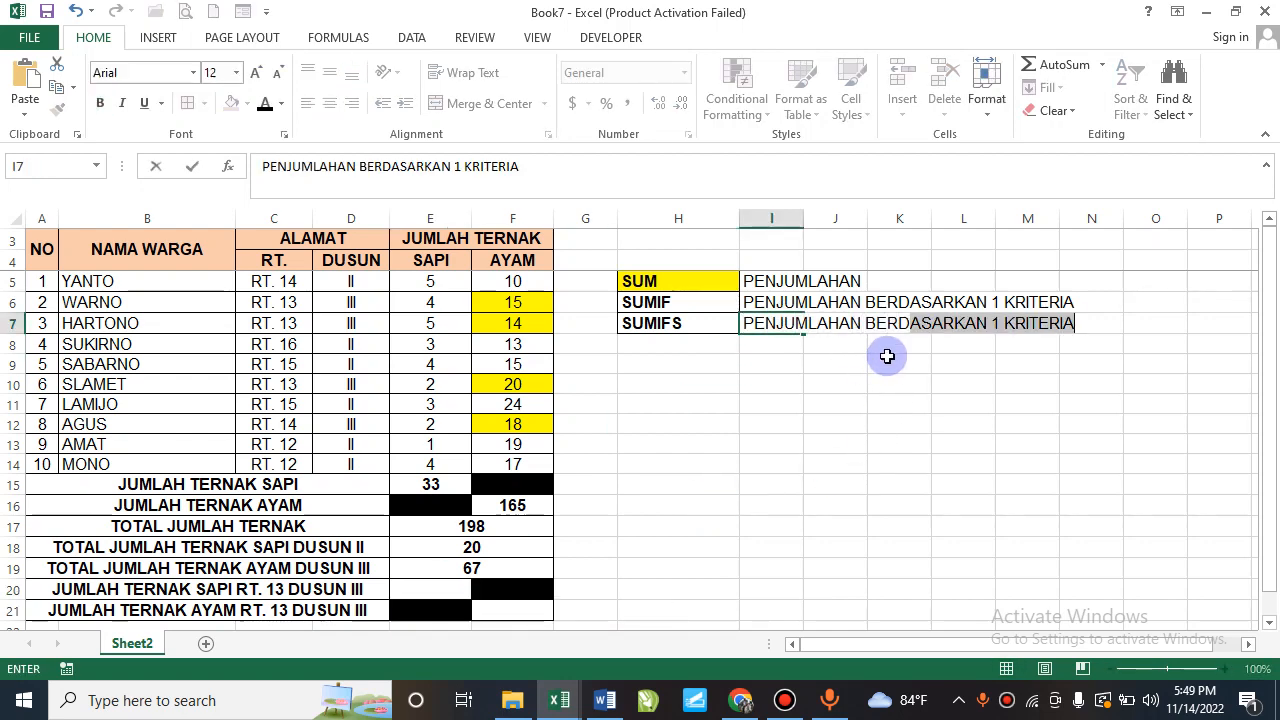
key(BackSpace)
key(BackSpace)
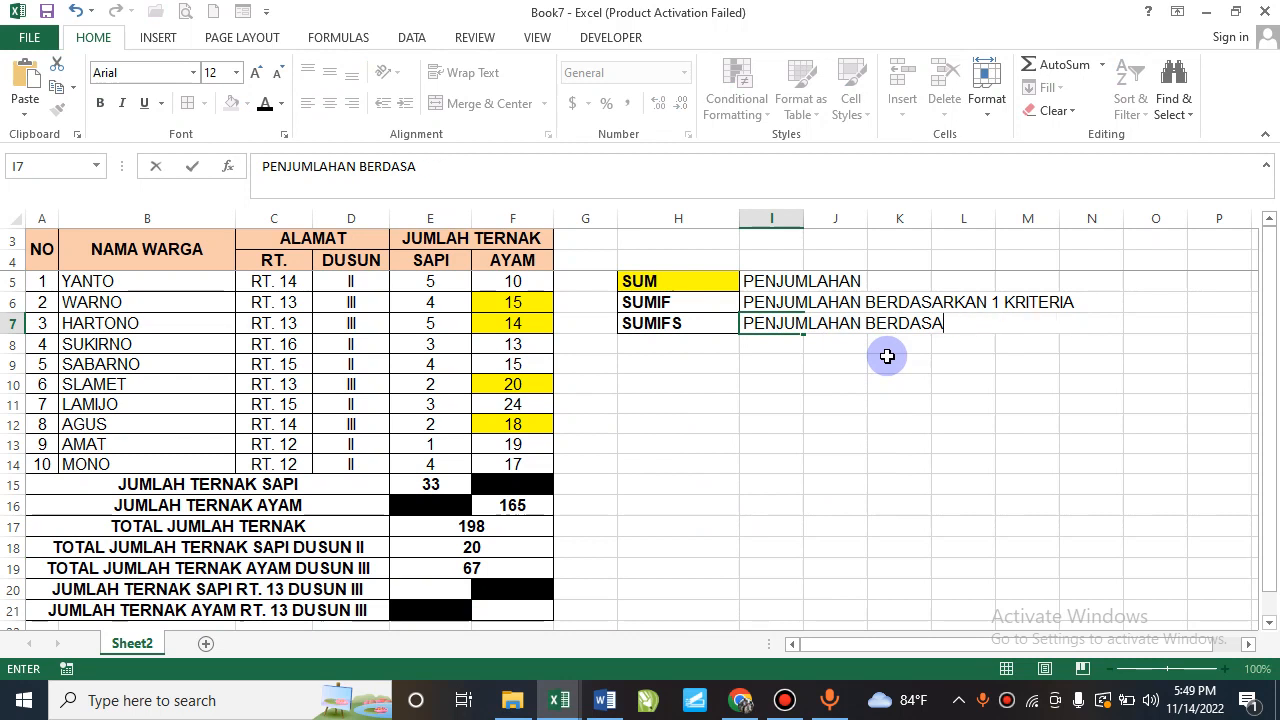
text(RKAN LEBIH DARI)
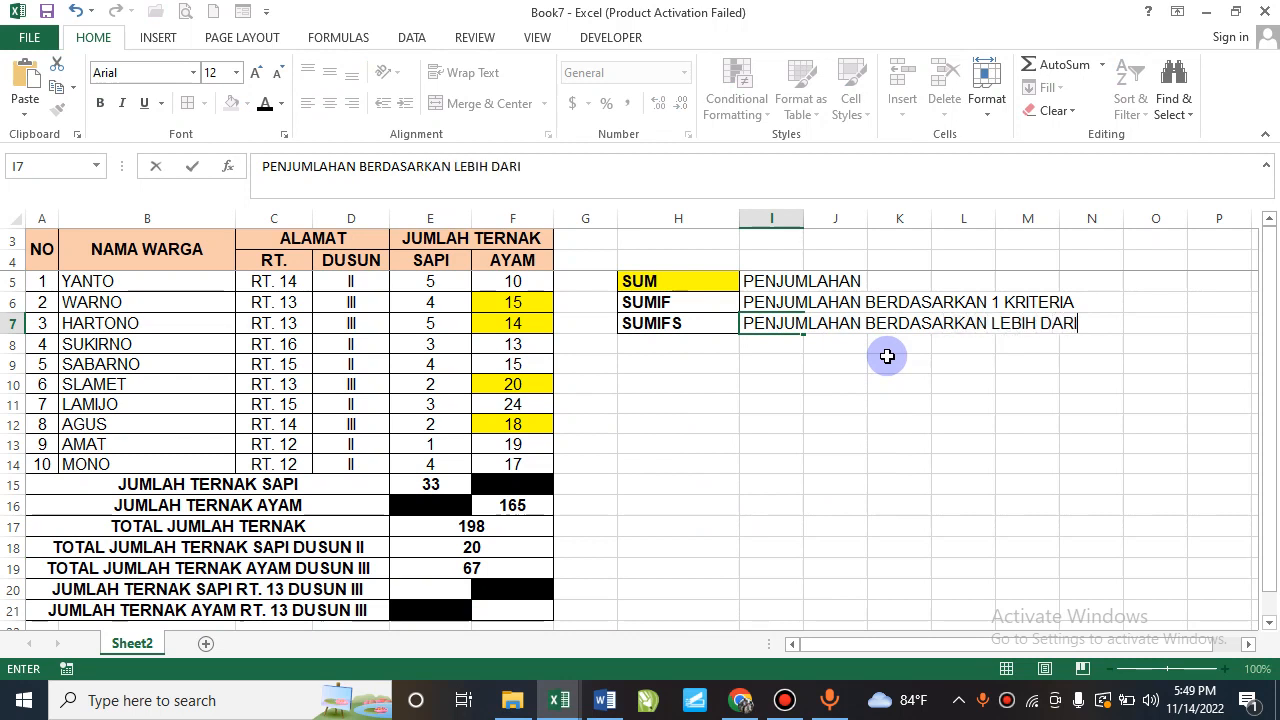
text( 1 KRITERIA)
key(Return)
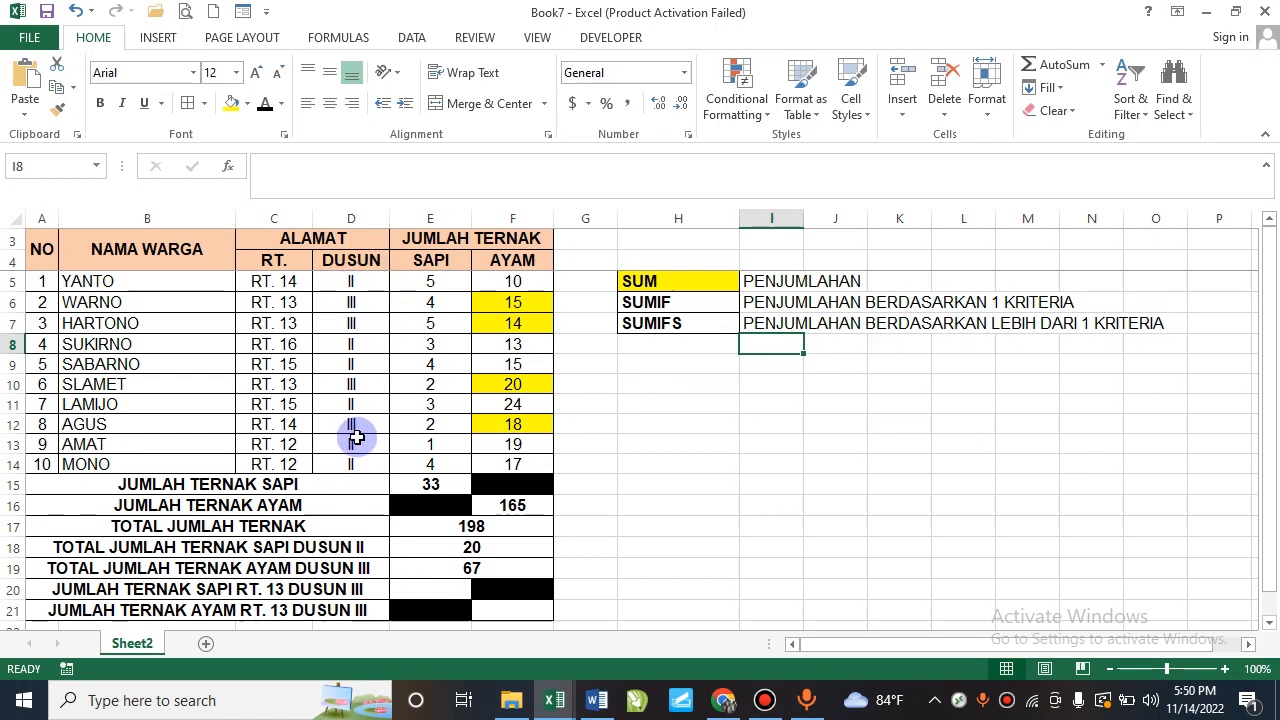
Start a SUMIFS formula in E20 that sums E5:E14 with C5:C14 matching "RT. 13" as the first criterion.
click(411, 595)
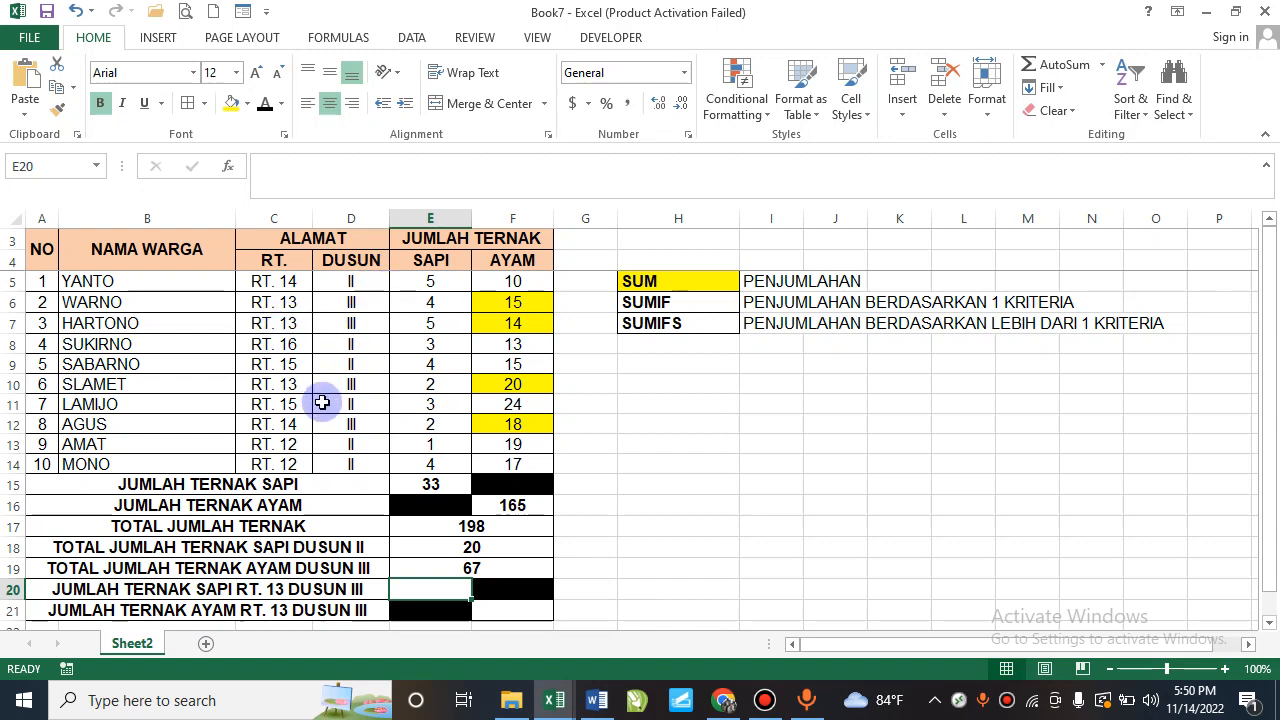
text(=SUMIFS()
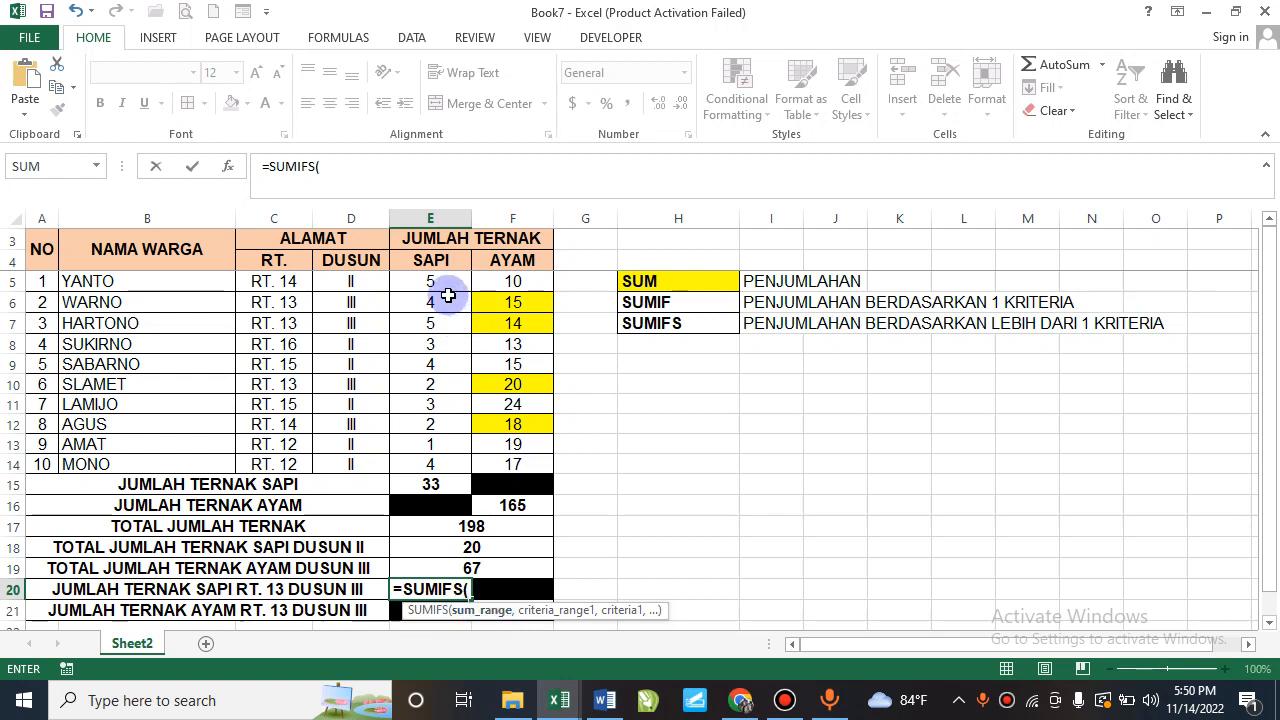
drag(440, 280, 484, 459)
text(,)
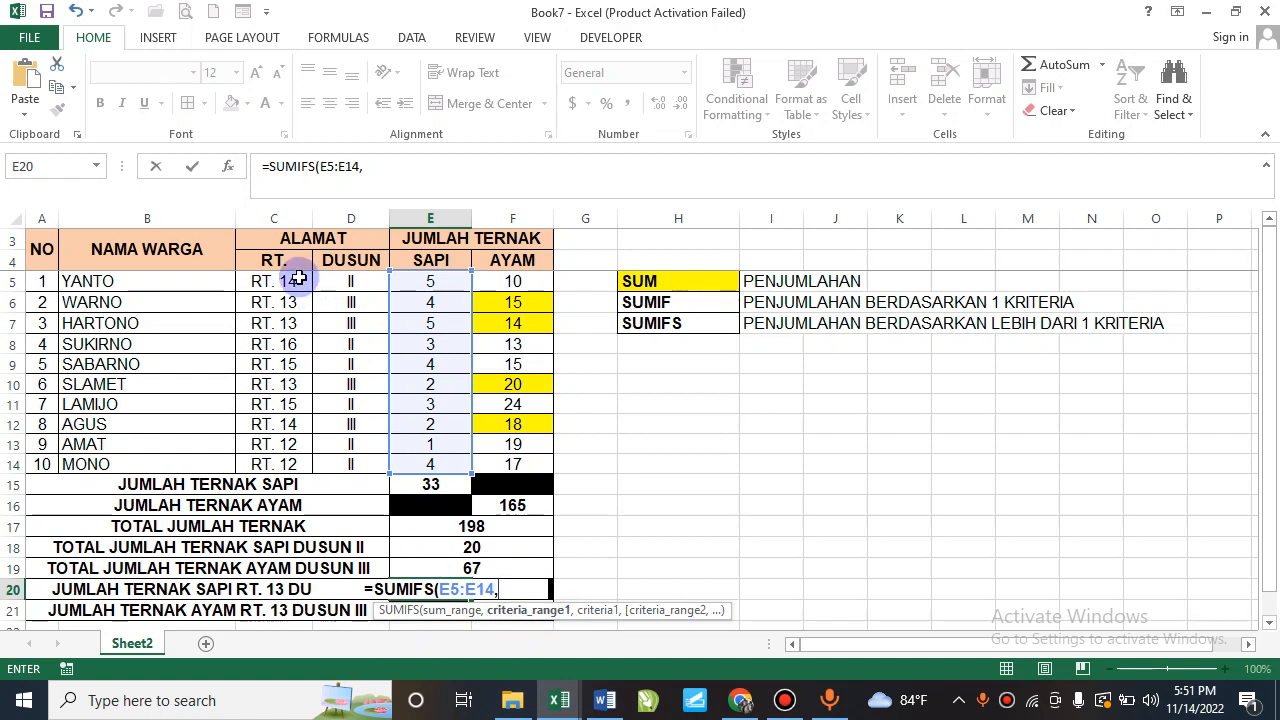
drag(292, 280, 292, 460)
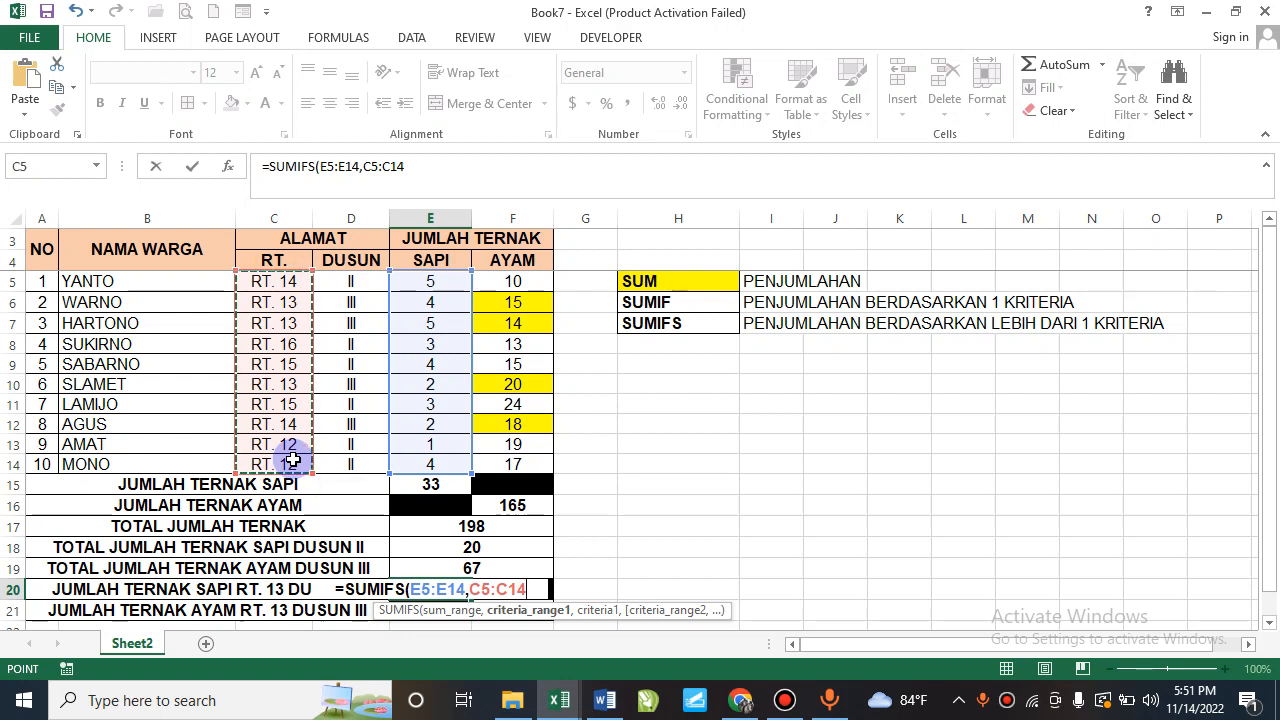
text(,)
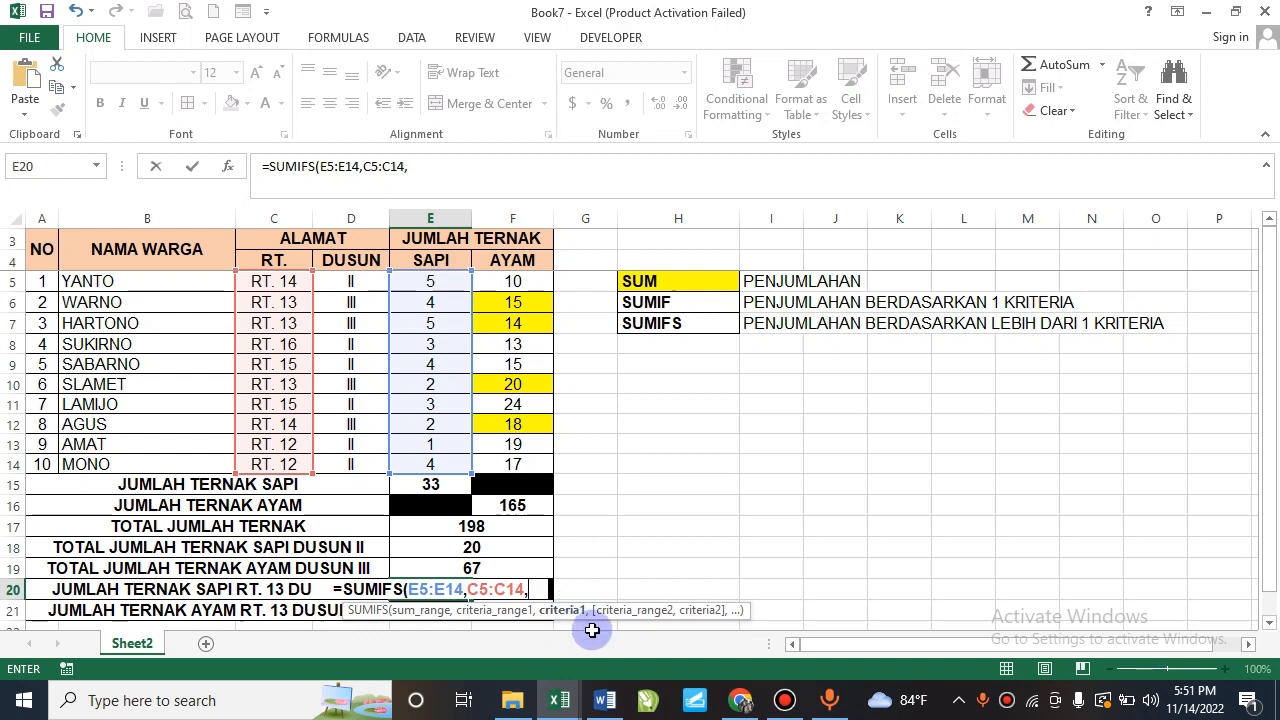
text(")
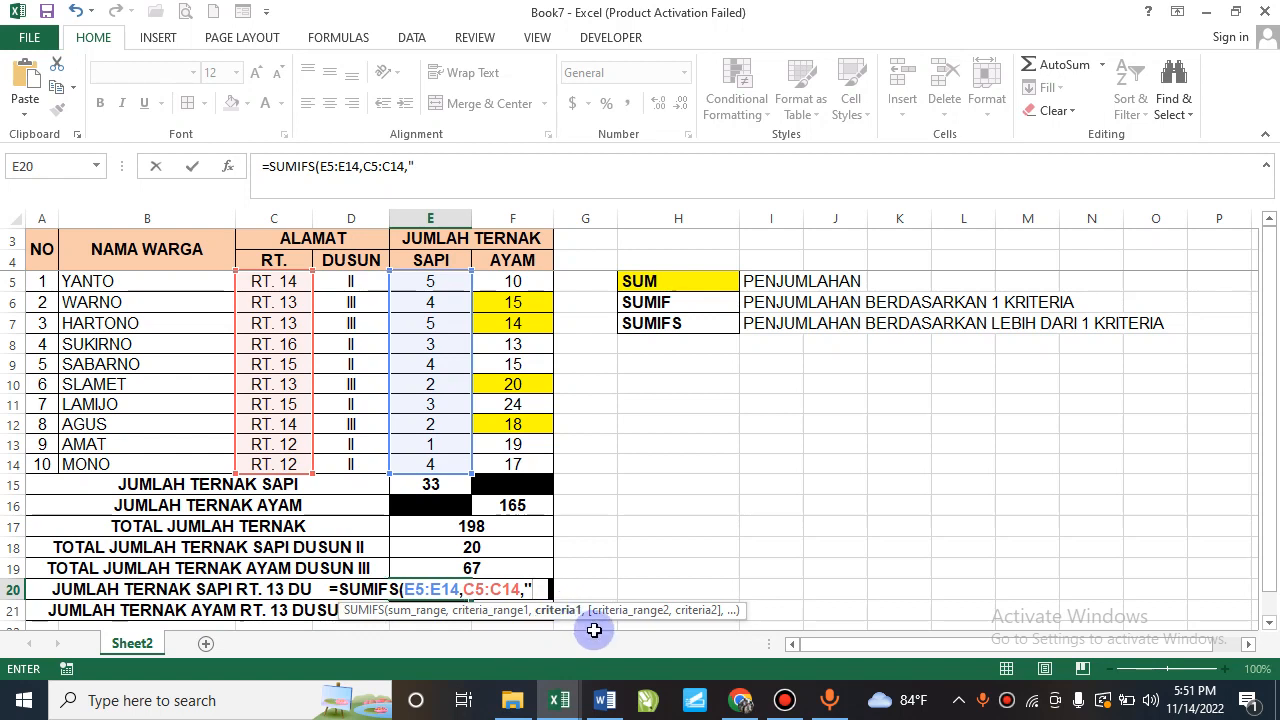
text(RT. 13)
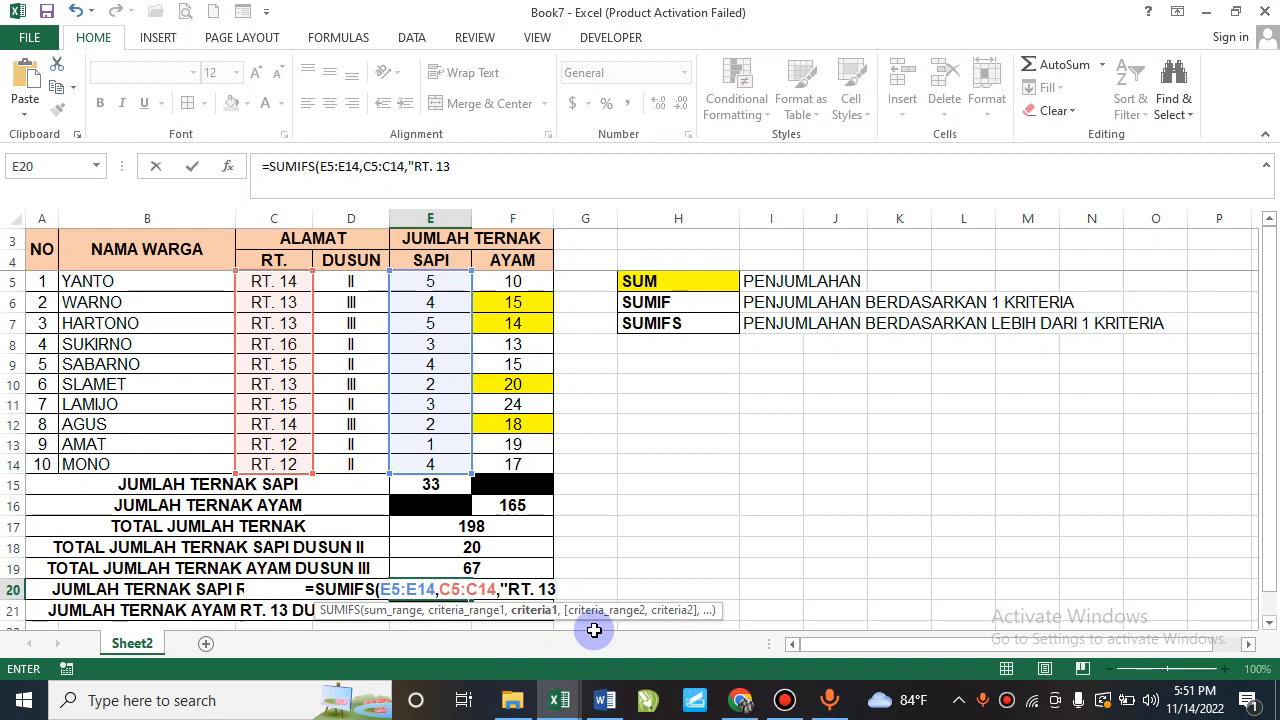
text(")
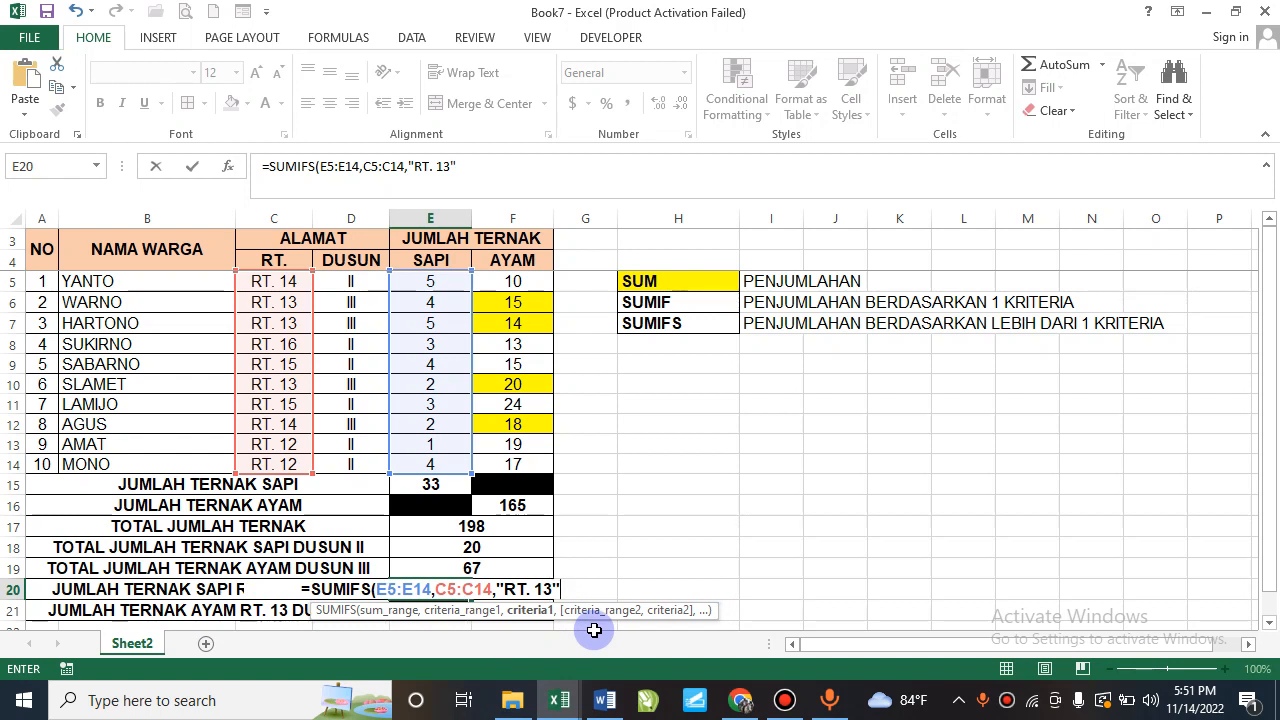
Complete the E20 SUMIFS formula with D5:D14 matching "III" as the second criterion.
text(,)
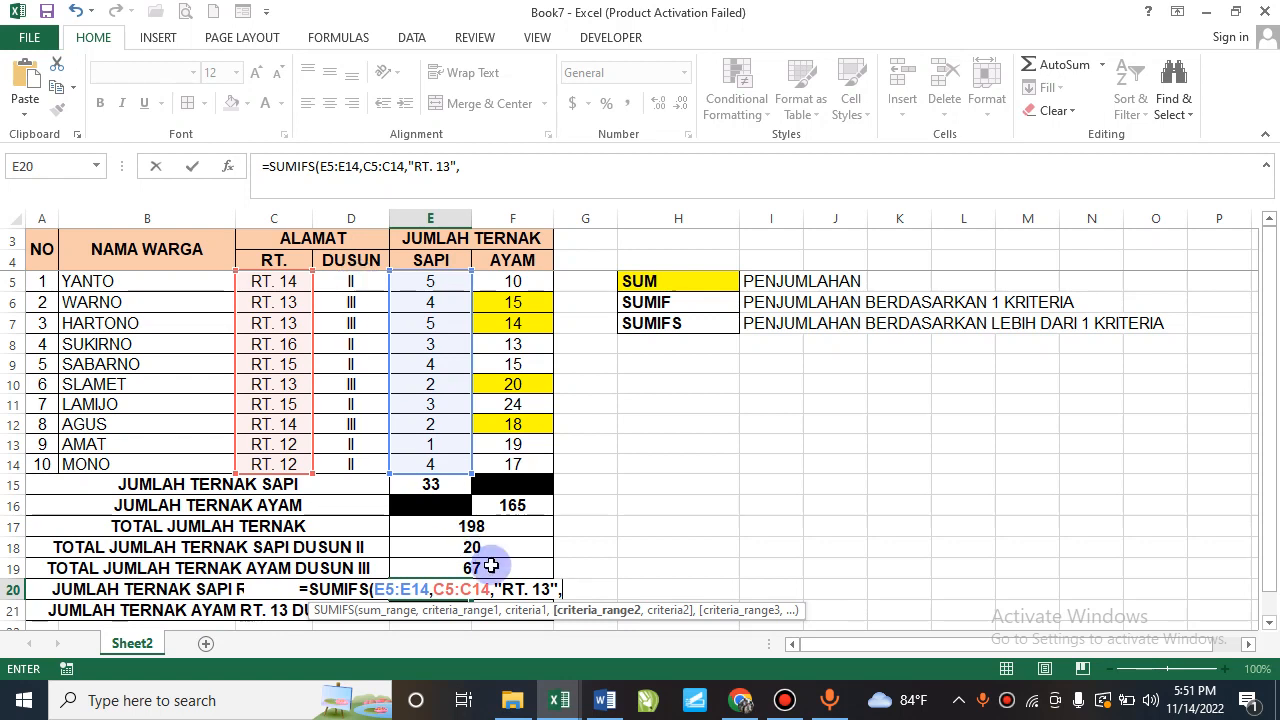
drag(366, 277, 372, 467)
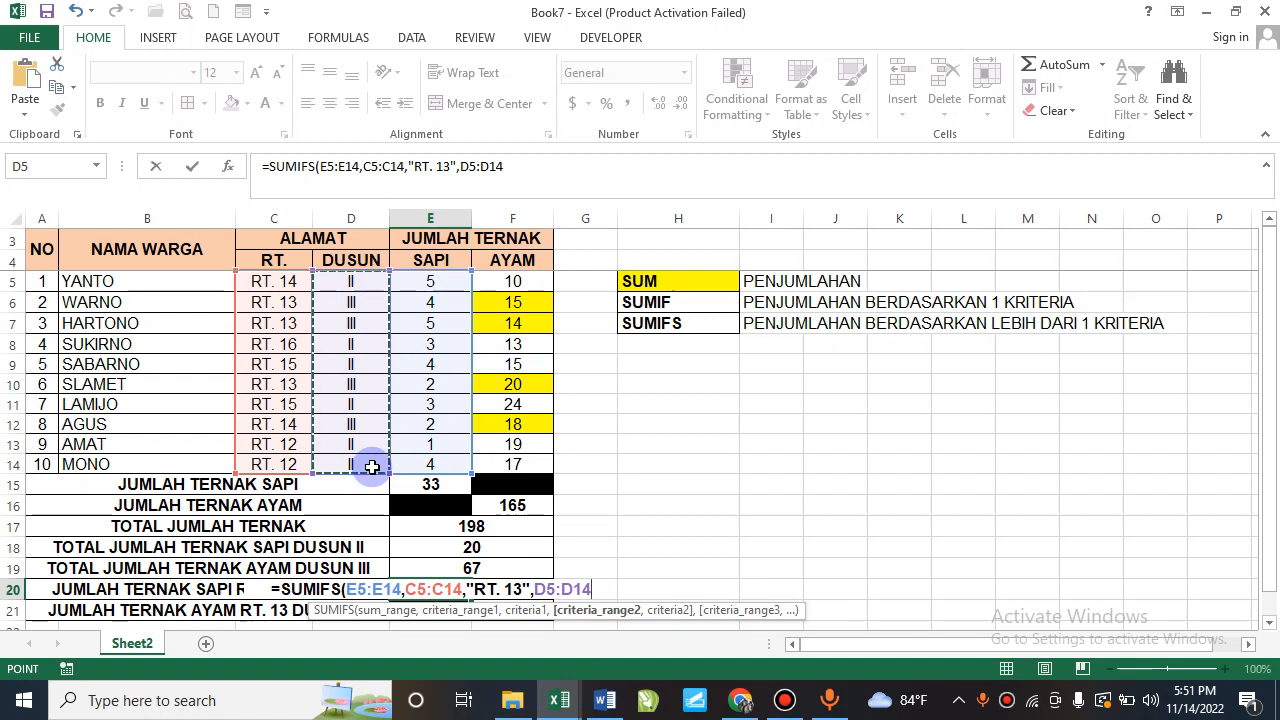
text(,")
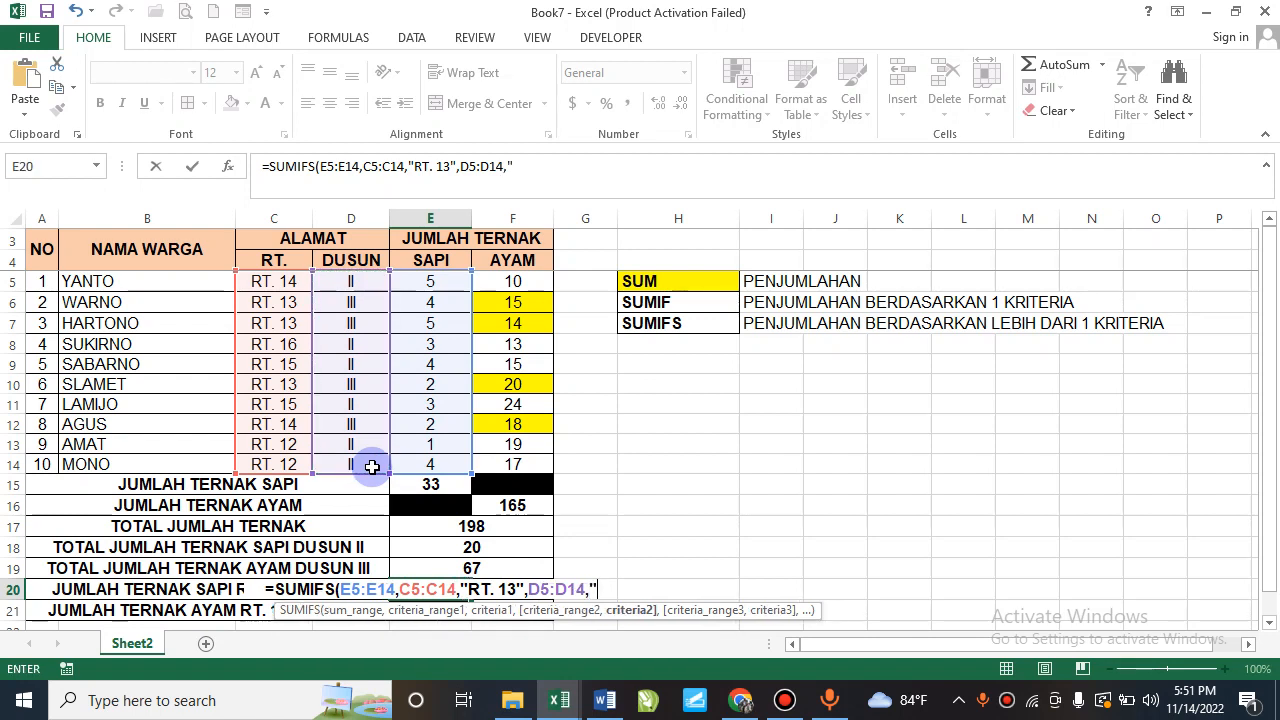
text(III")
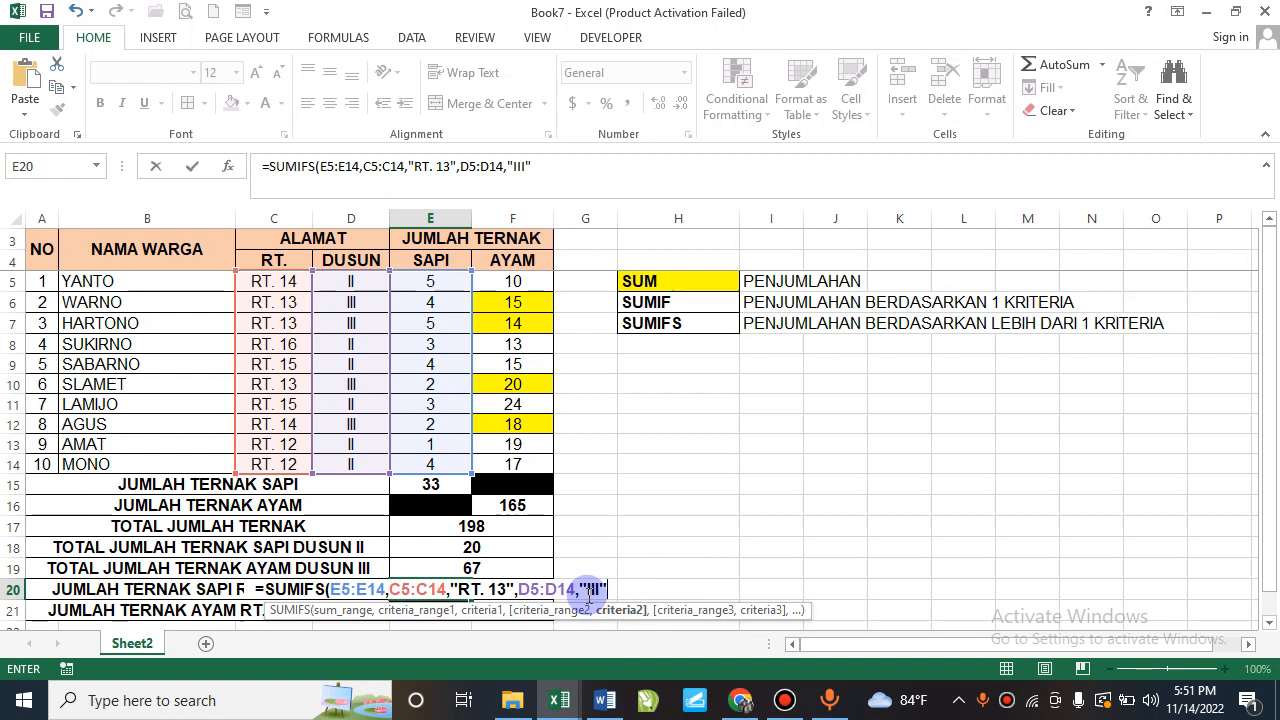
text(,)
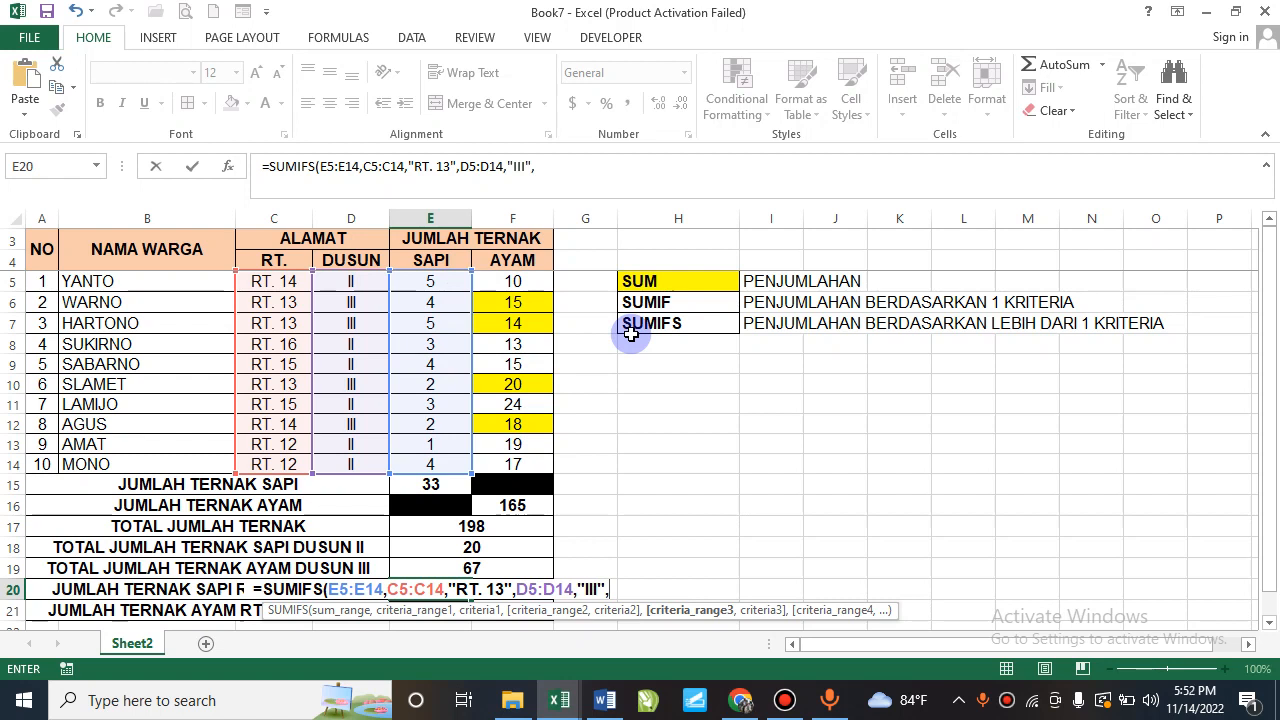
key(BackSpace)
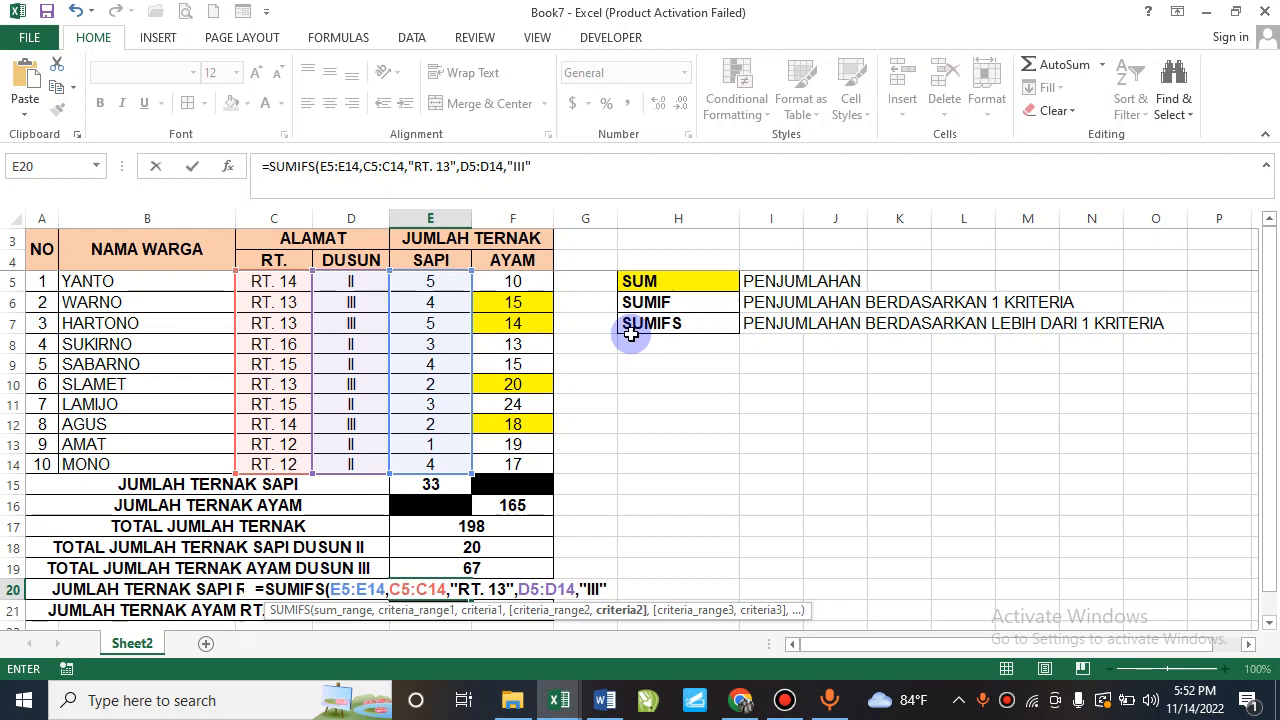
text())
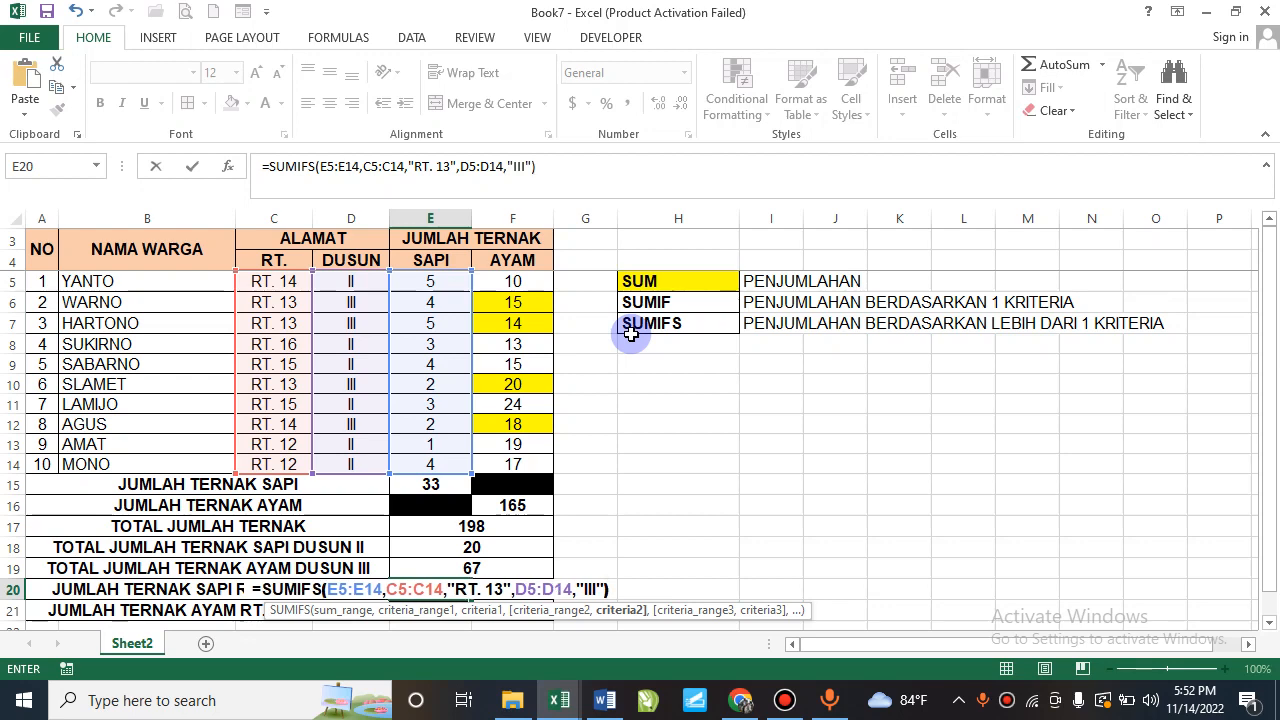
key(Return)
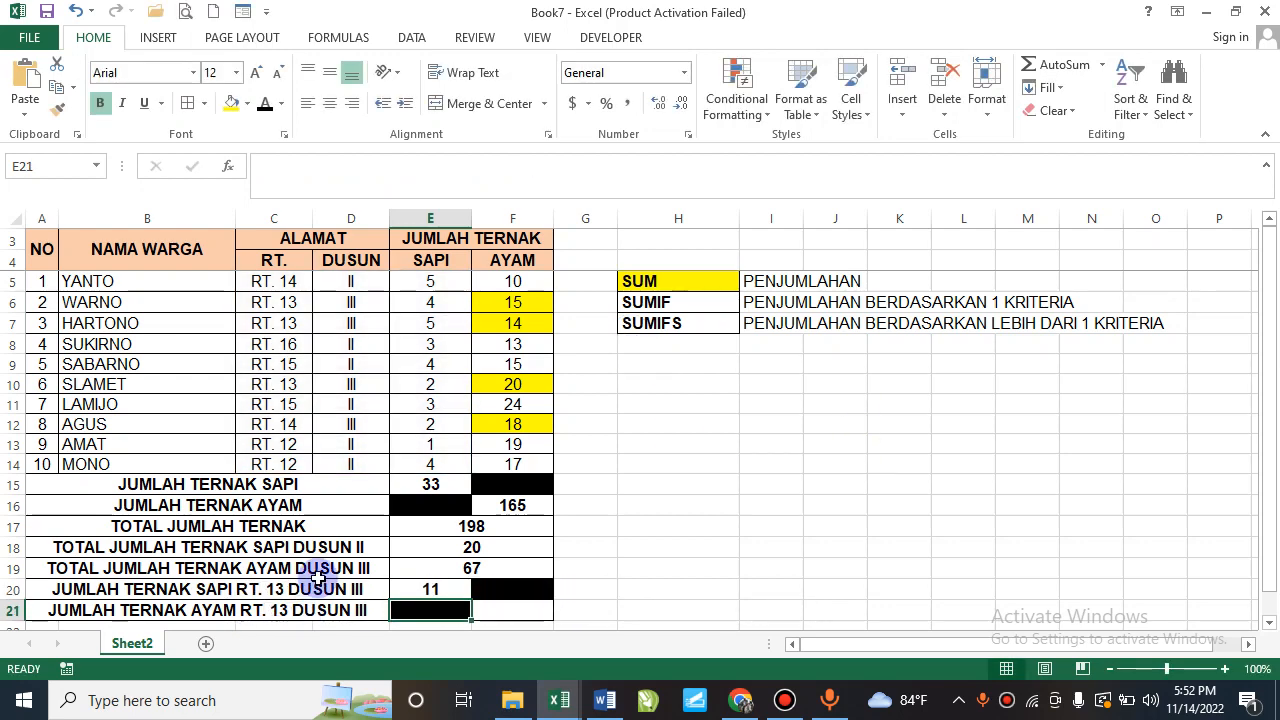
Fill the RT., DUSUN and SAPI cells of the first two RT. 13 rows (C6:E7) with yellow.
click(318, 584)
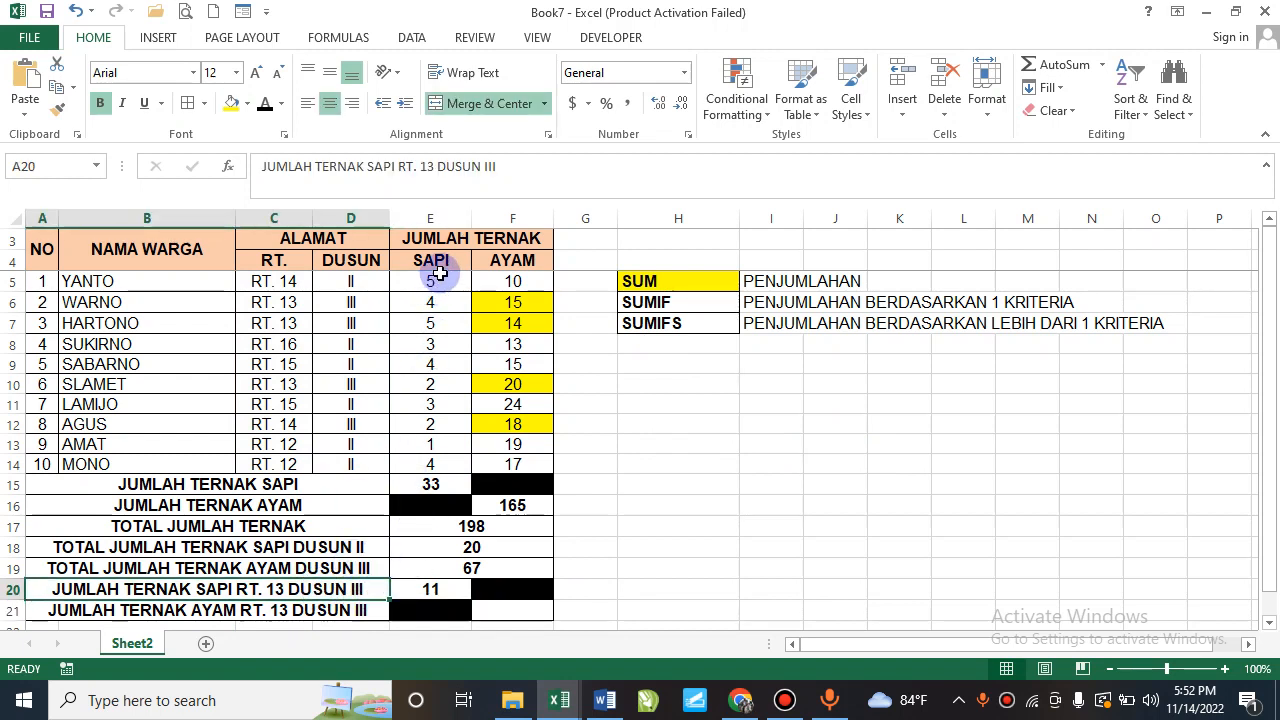
drag(279, 302, 422, 316)
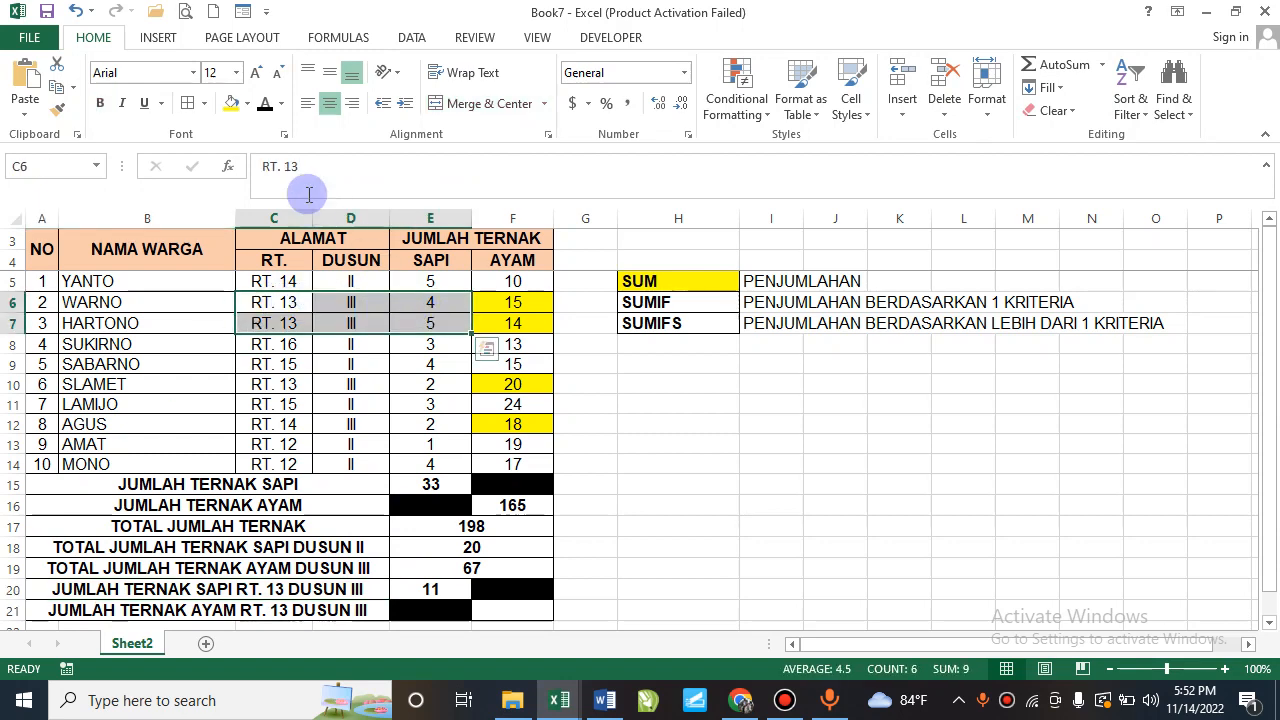
click(234, 106)
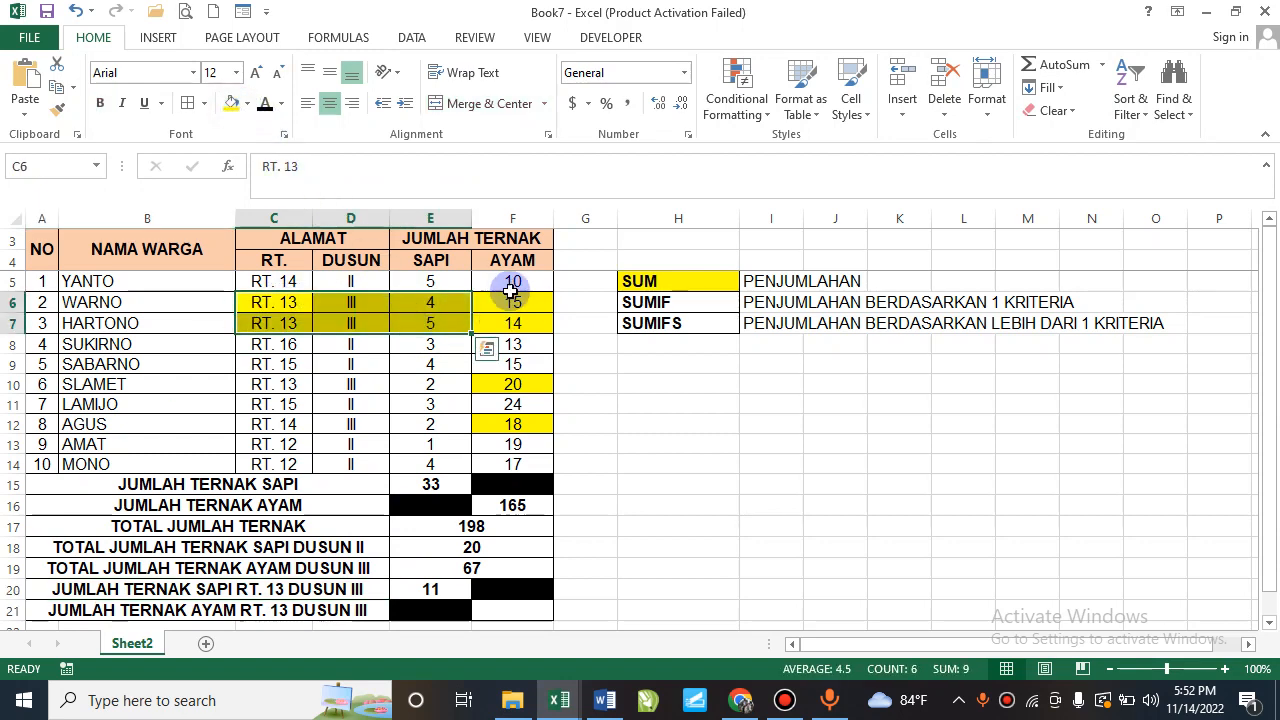
Remove the fill colour from the AYAM values in F5:F14.
drag(509, 285, 531, 460)
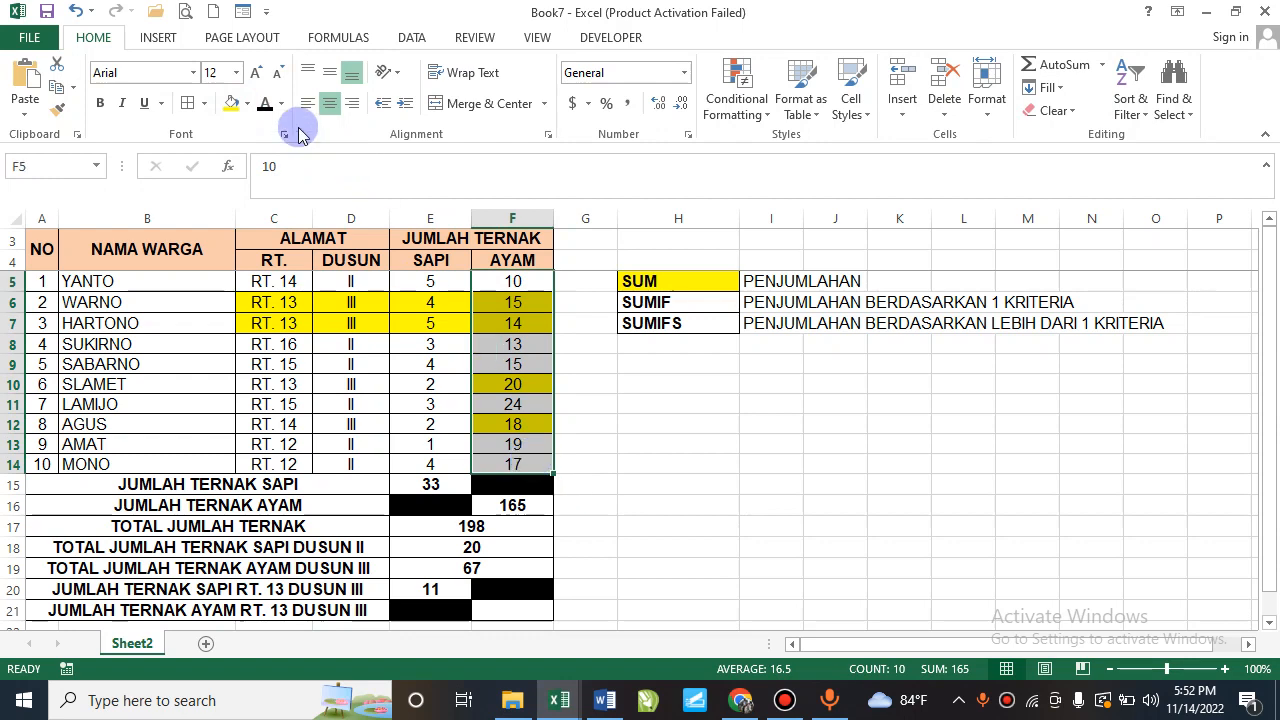
click(248, 104)
click(268, 280)
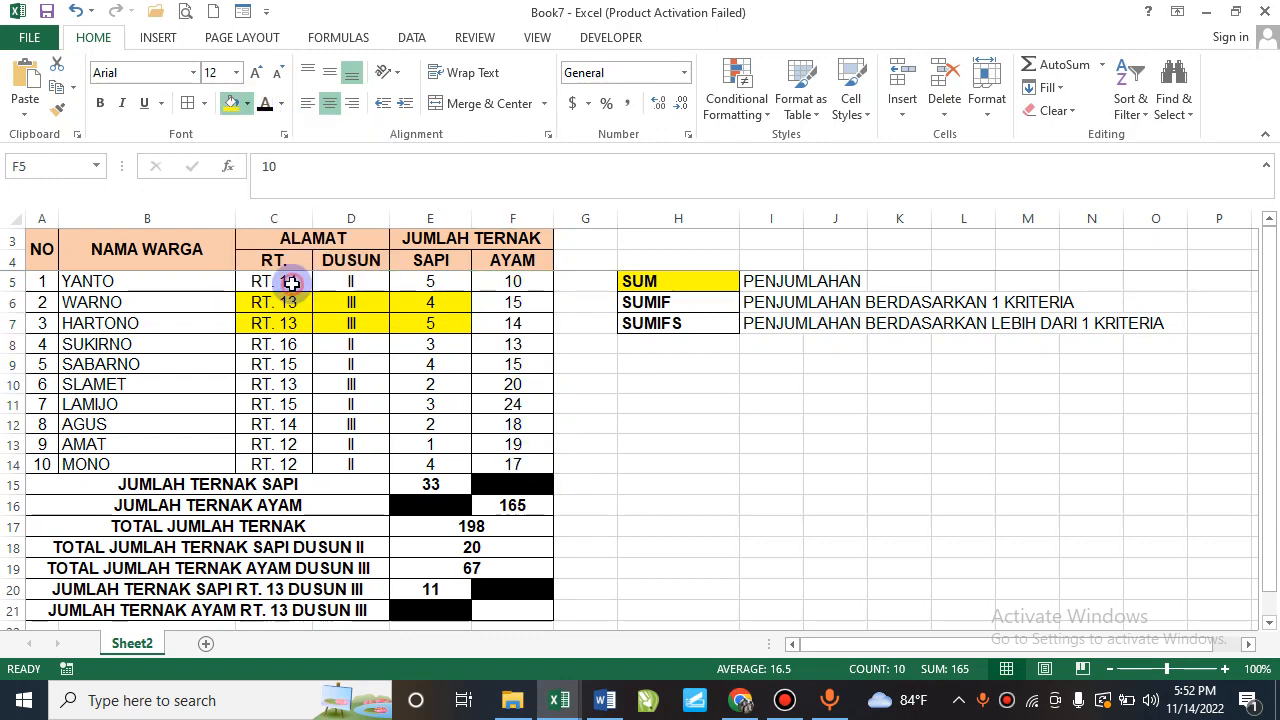
click(478, 326)
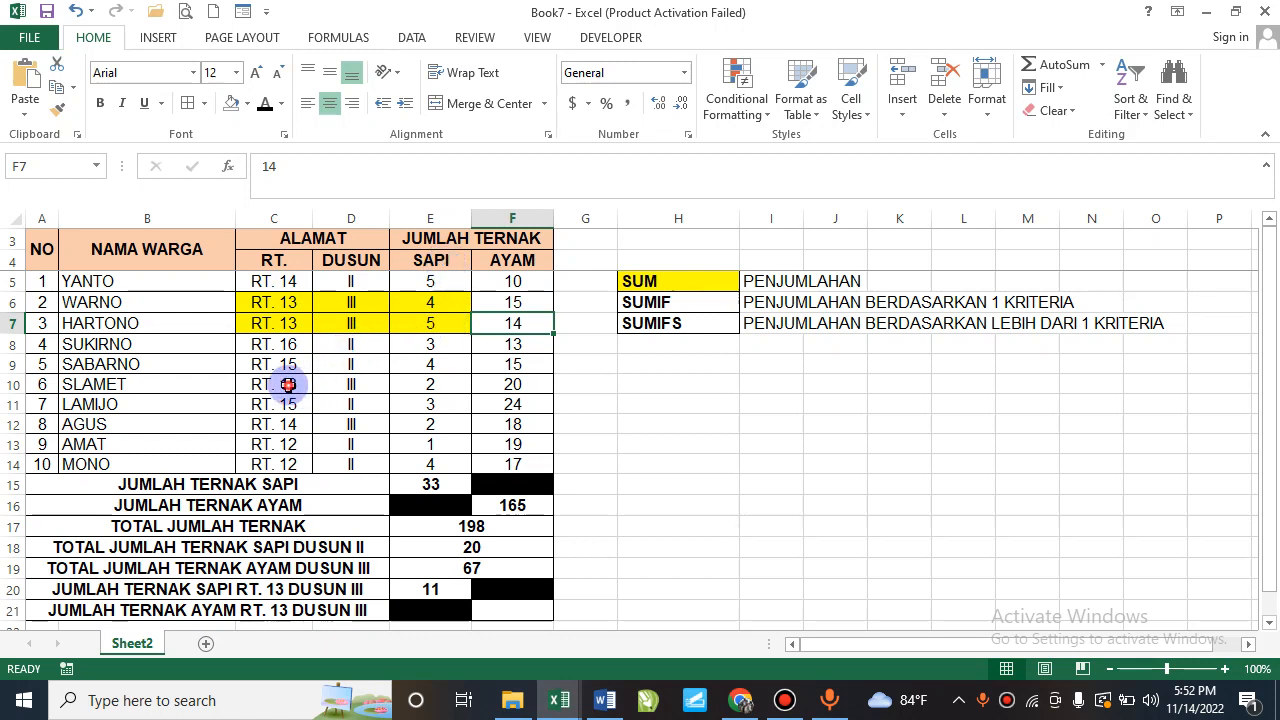
Fill the RT., DUSUN and SAPI cells of the RT. 13 row in C10:E10 with yellow.
drag(290, 384, 412, 385)
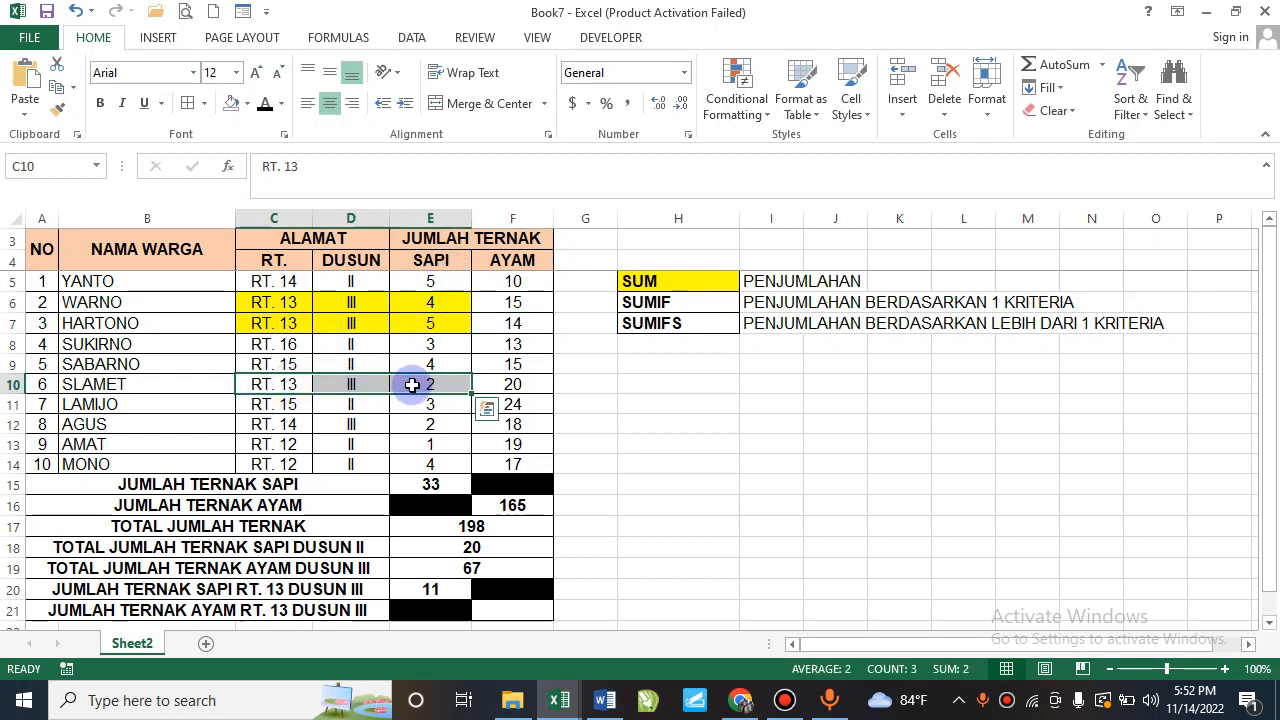
click(247, 104)
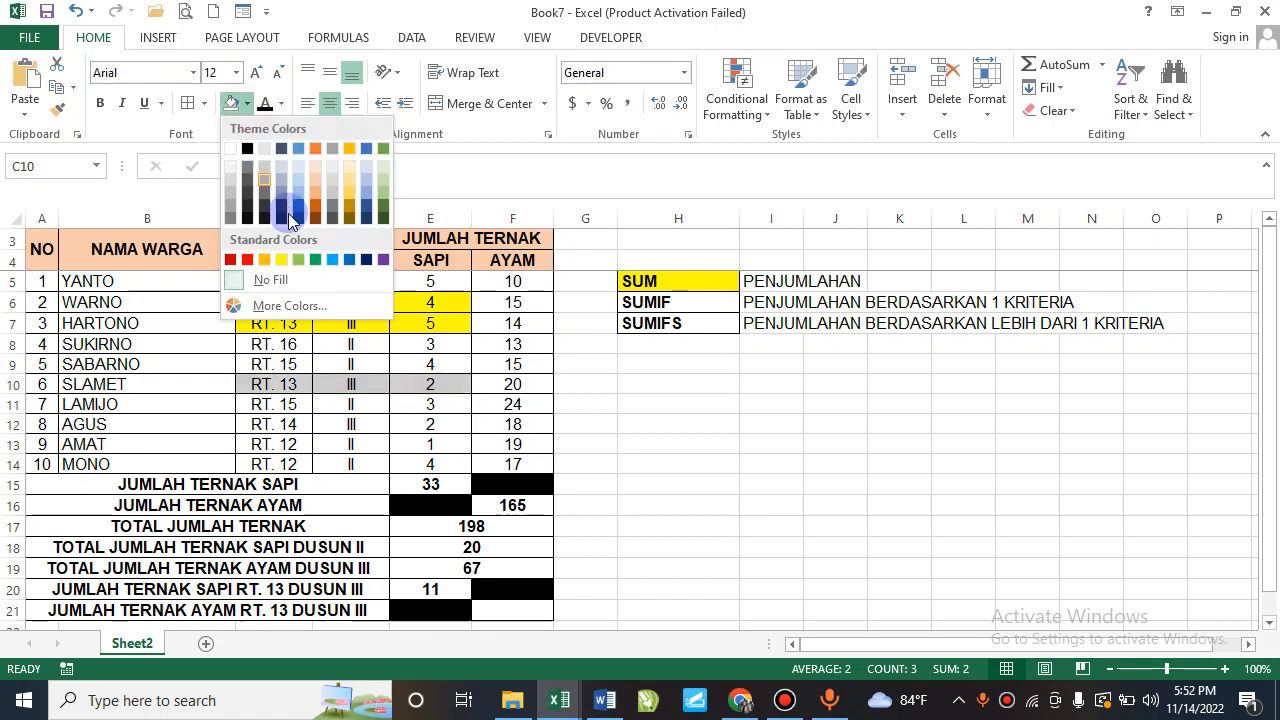
click(282, 256)
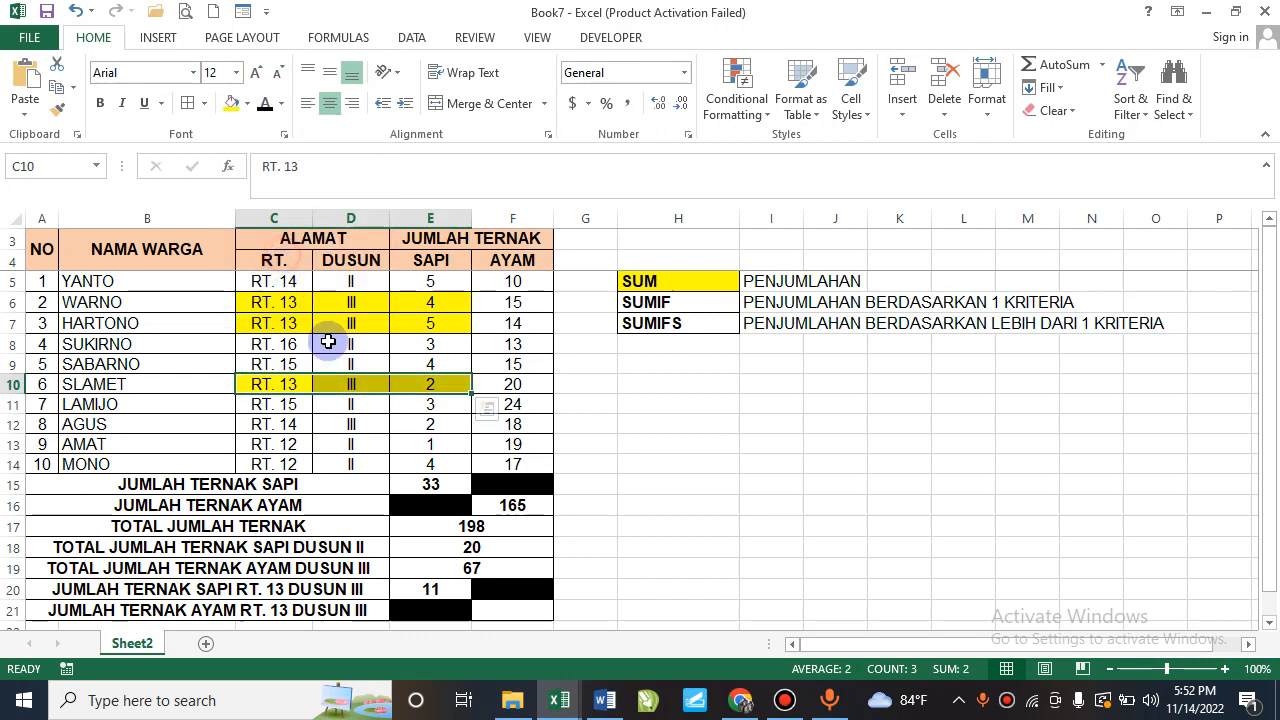
click(458, 320)
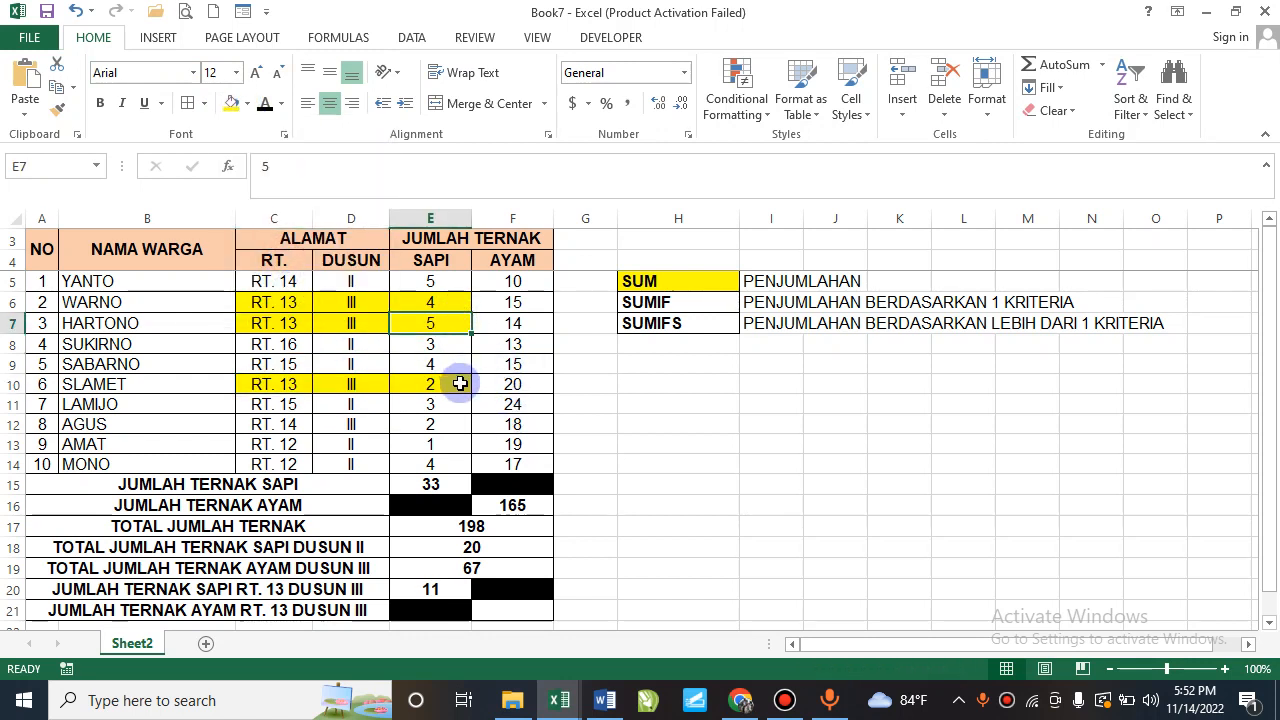
click(438, 589)
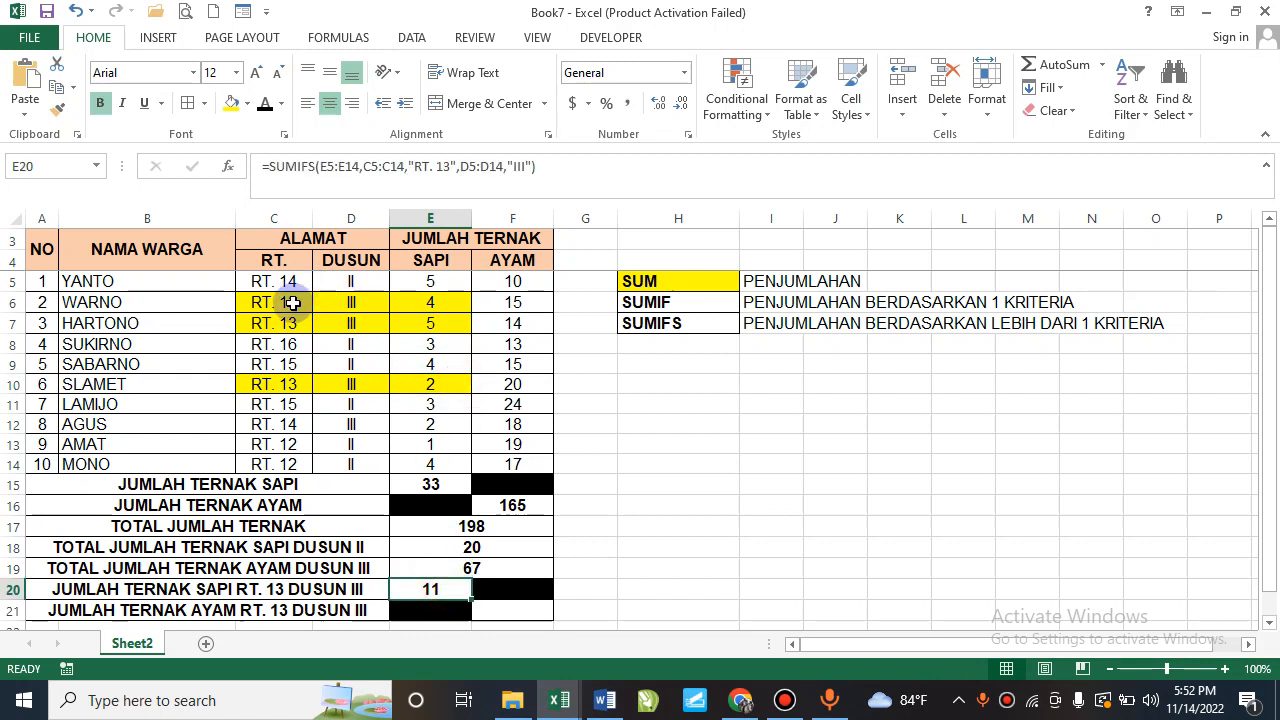
click(430, 298)
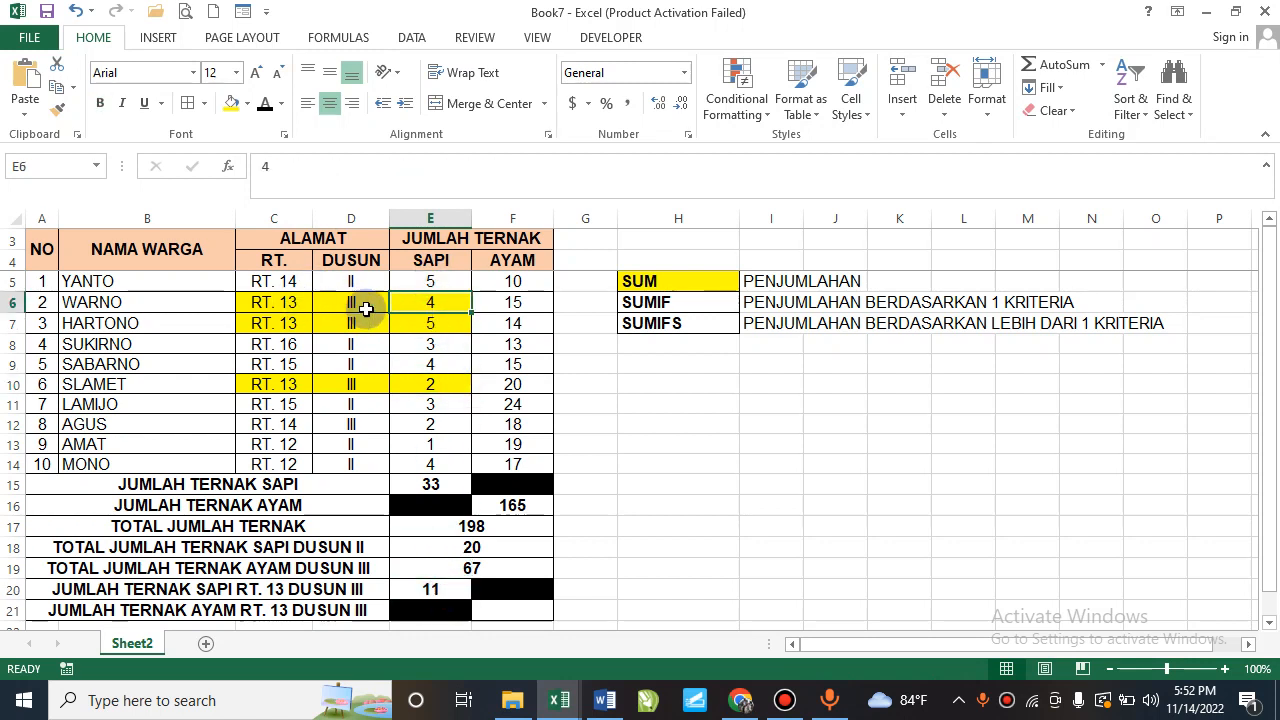
click(296, 305)
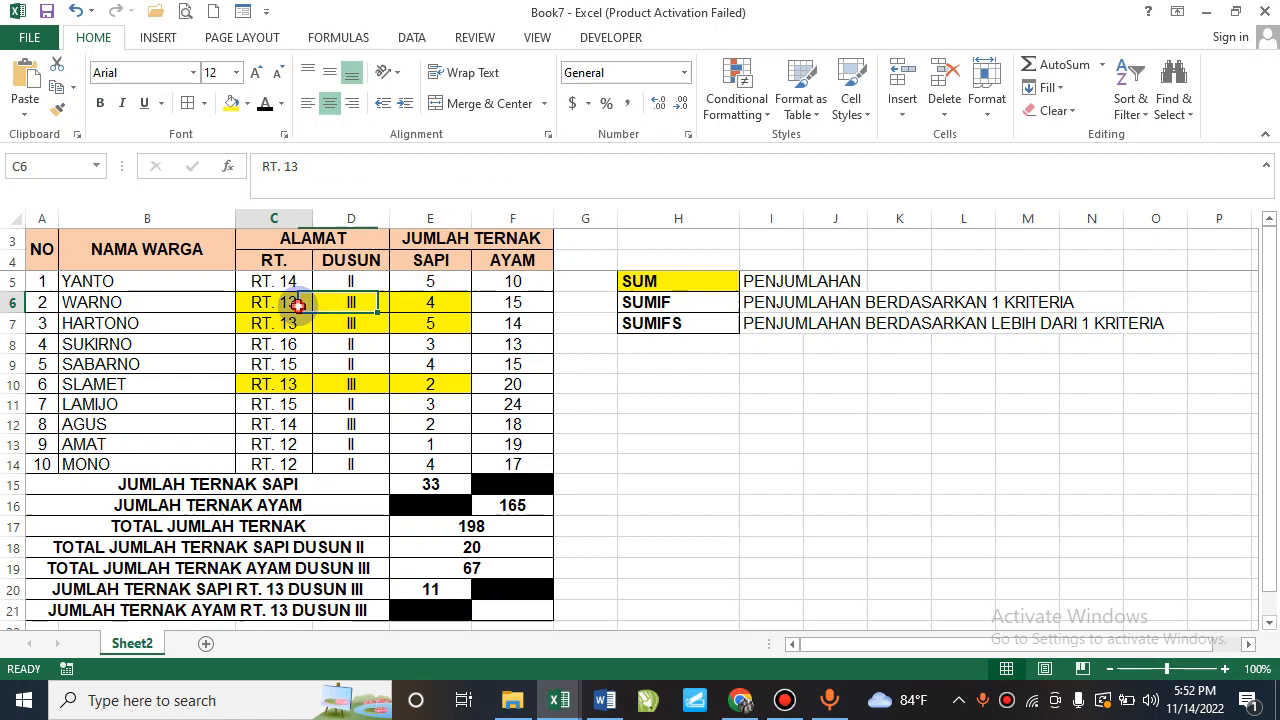
click(360, 308)
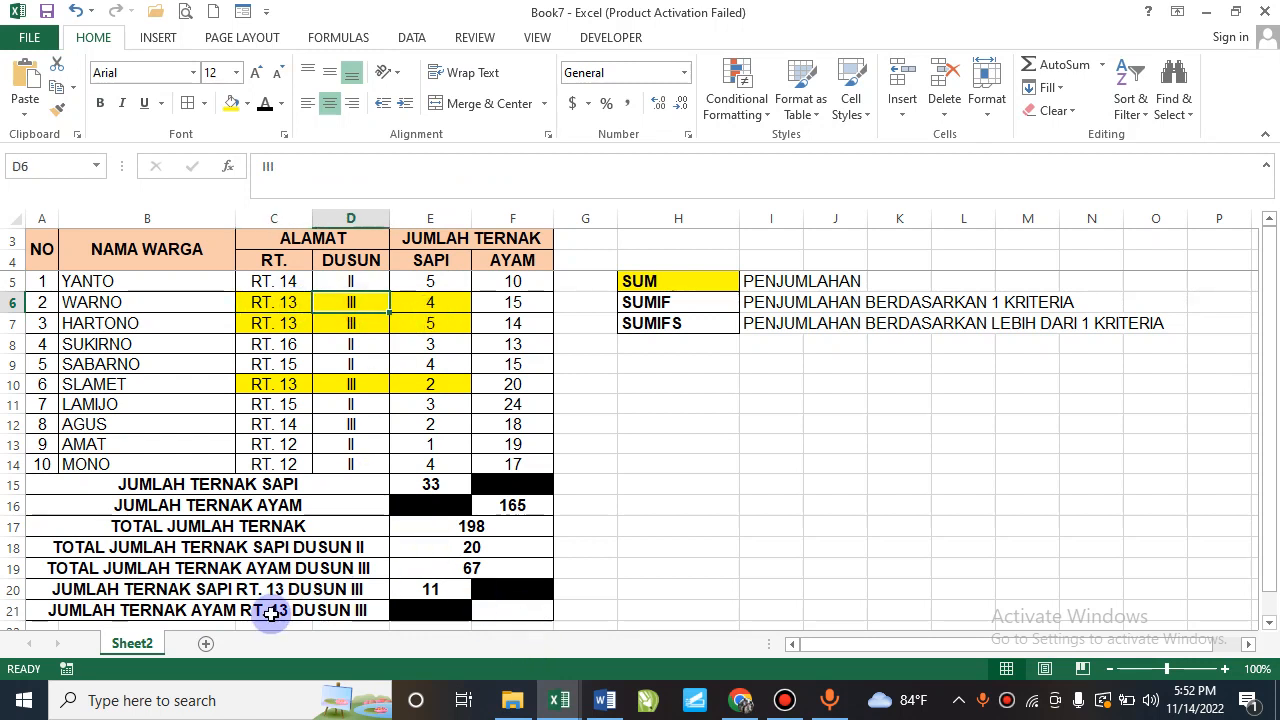
Start a SUMIFS formula in F21 with sum range F5:F14 and C5:C14 matching "RT. 13" as the first criterion.
click(509, 611)
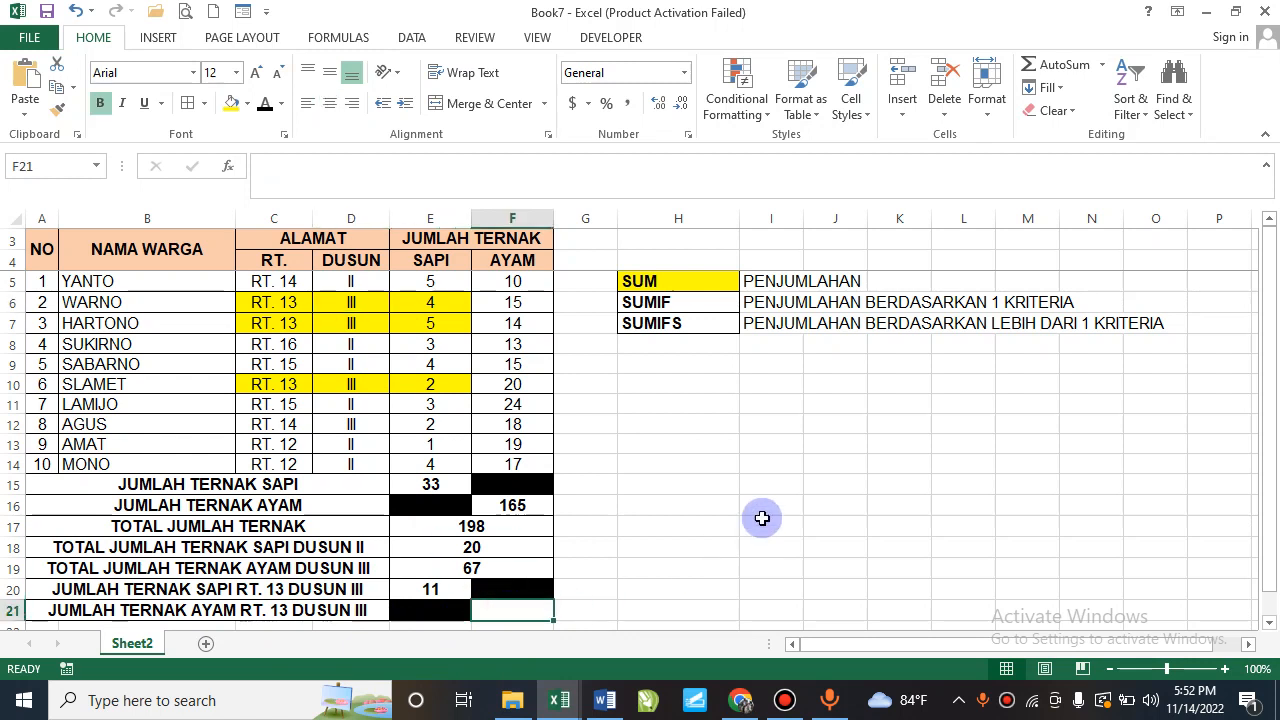
text(=)
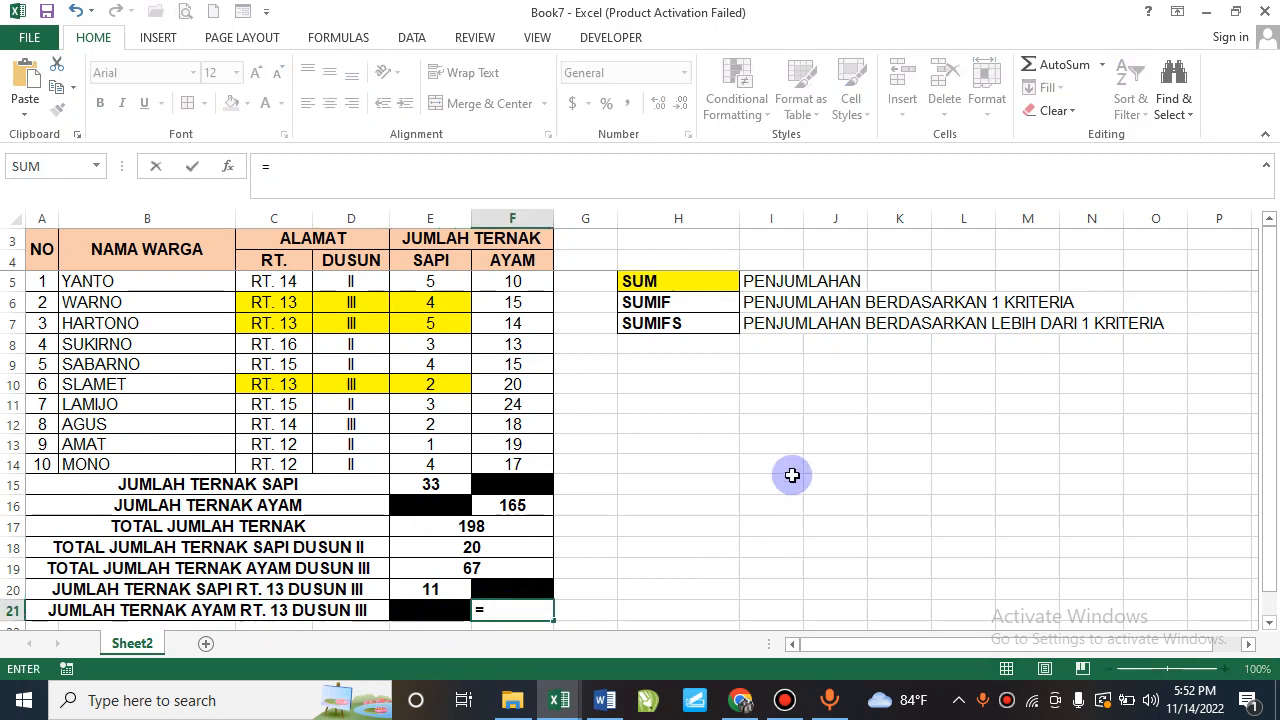
text(SUMIFS()
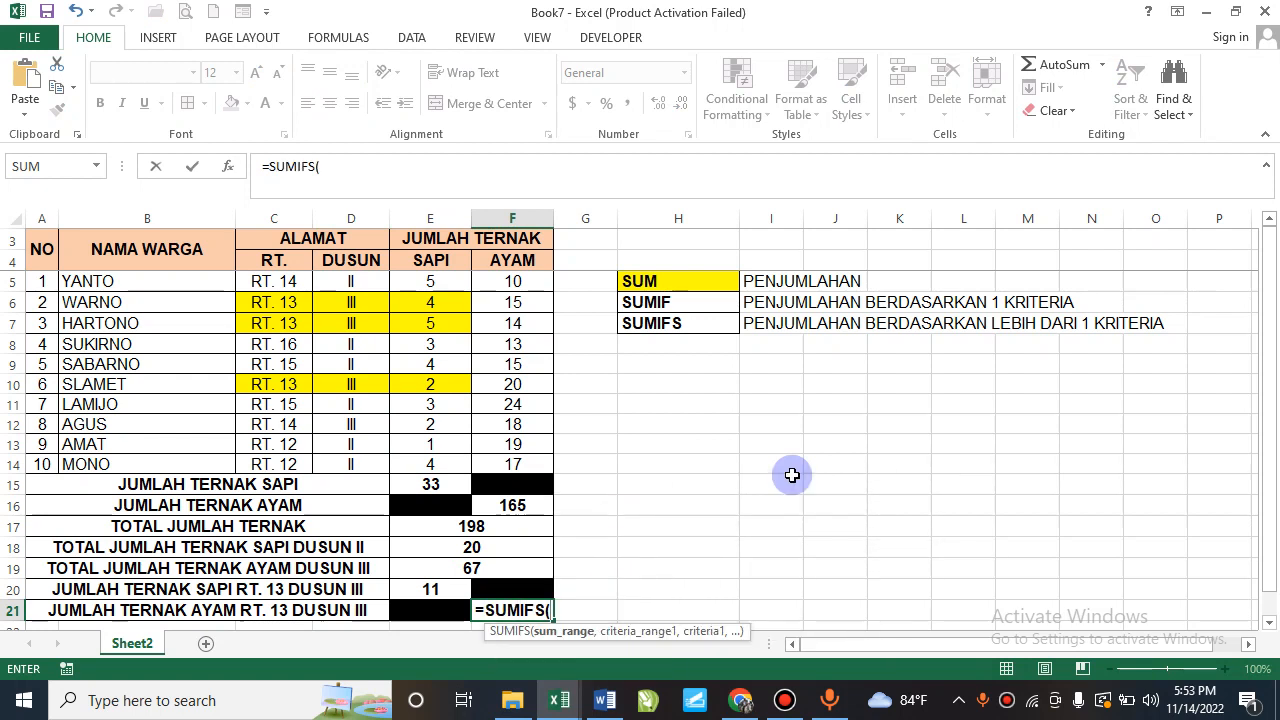
drag(513, 279, 527, 457)
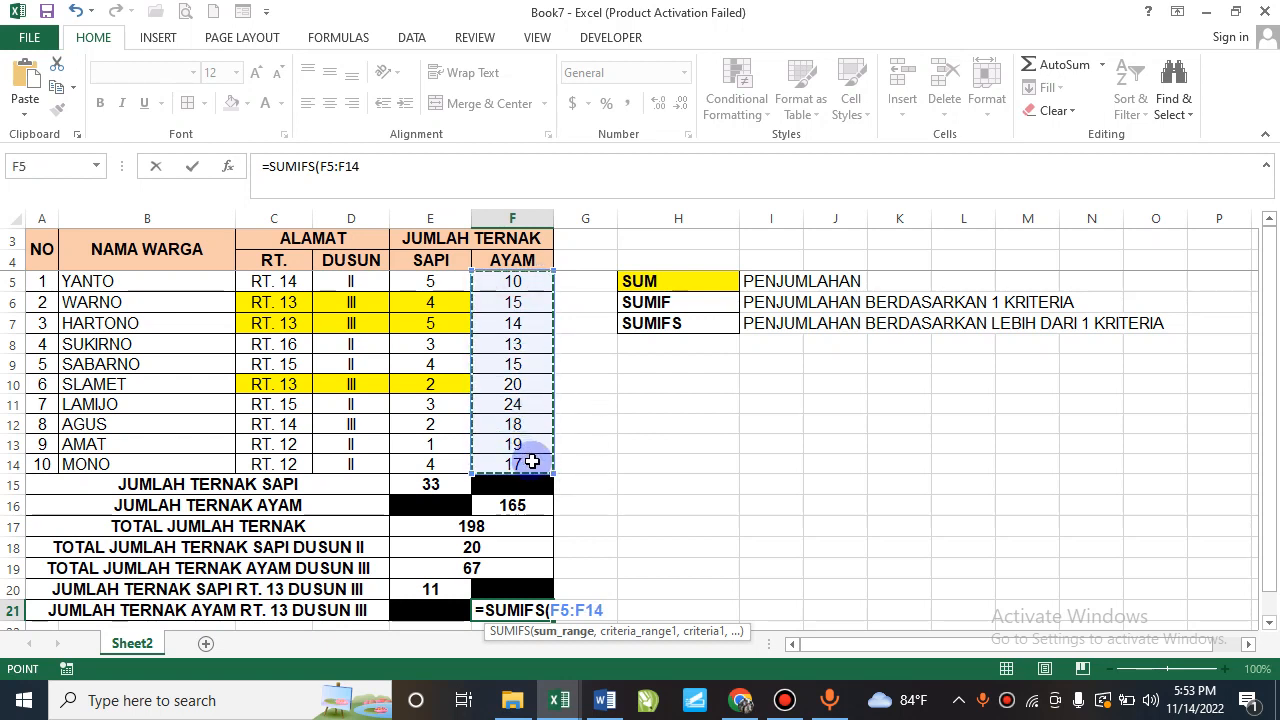
text(,)
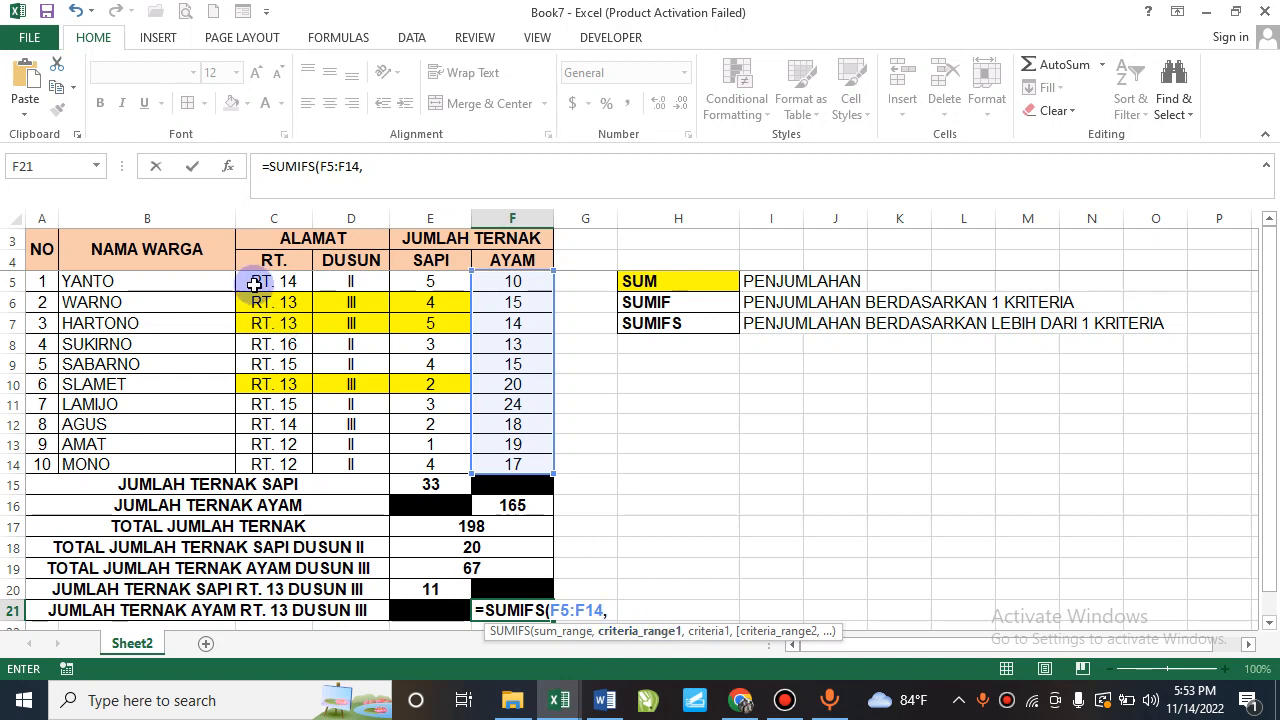
drag(254, 281, 299, 461)
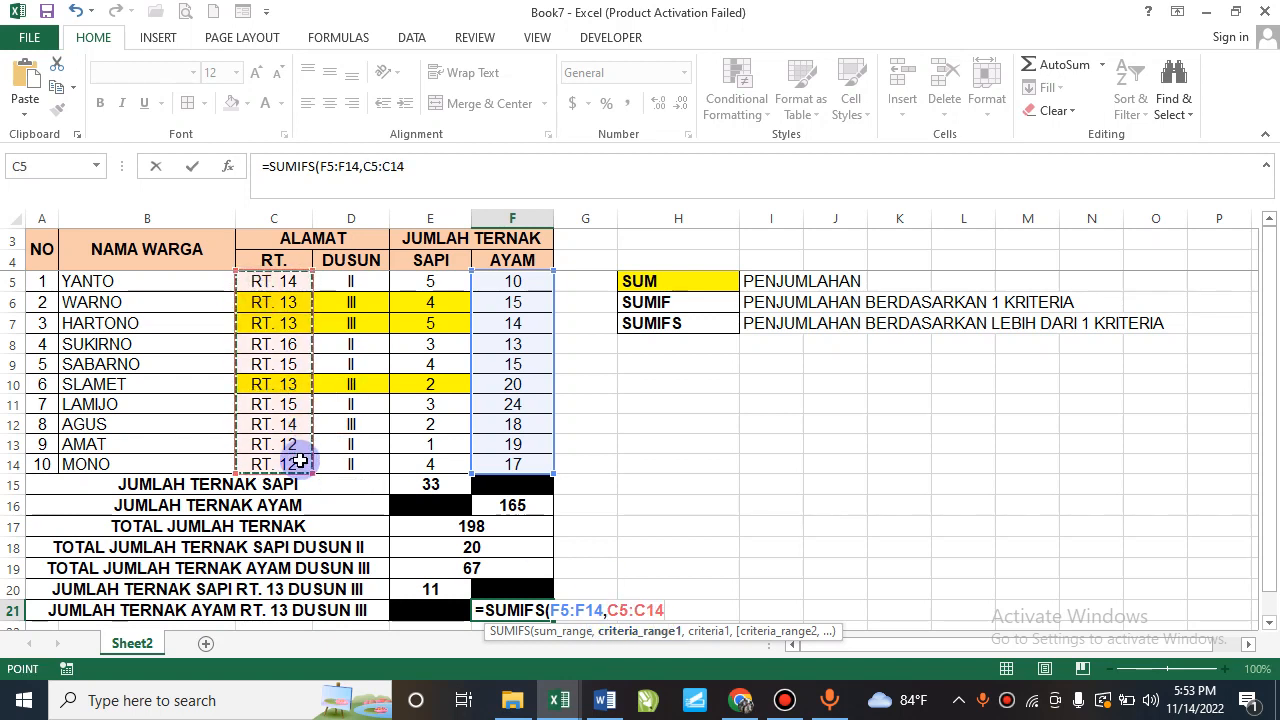
text(,"RT. 13)
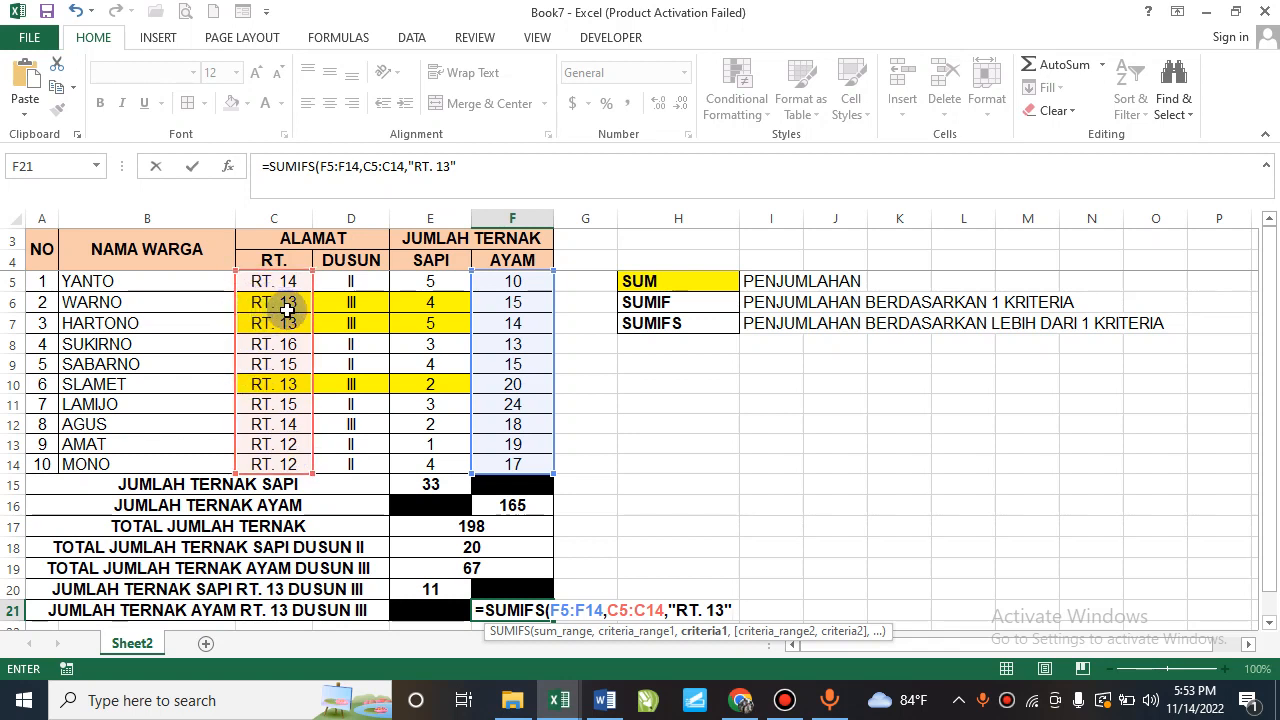
Complete the F21 SUMIFS formula with D5:D14 matching "III" as the second criterion and center the result.
click(707, 609)
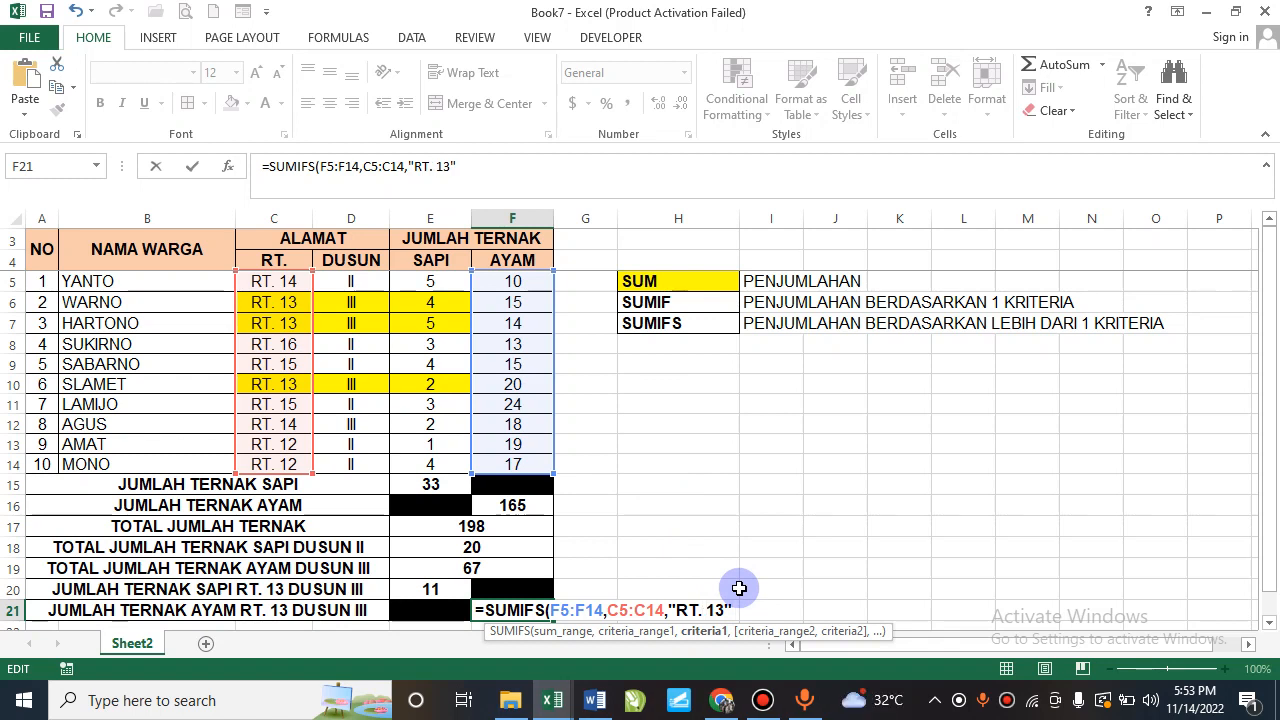
text(,)
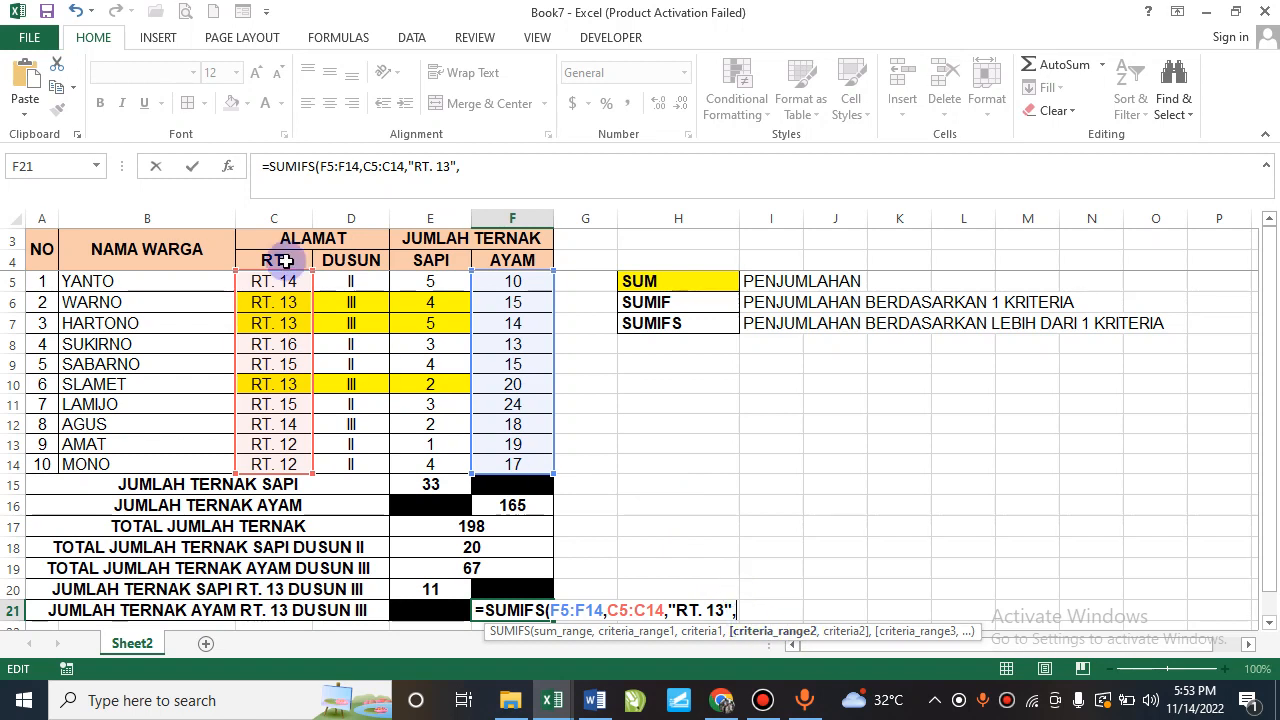
drag(354, 280, 360, 457)
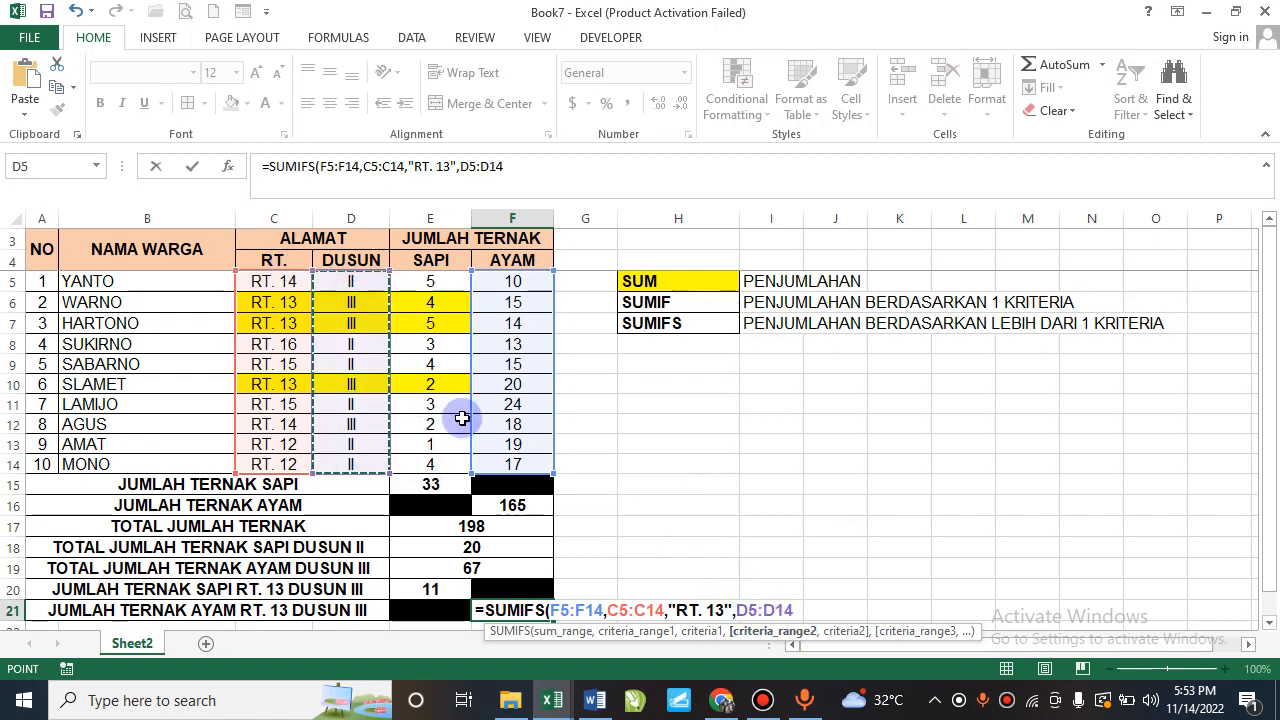
text(,"III)
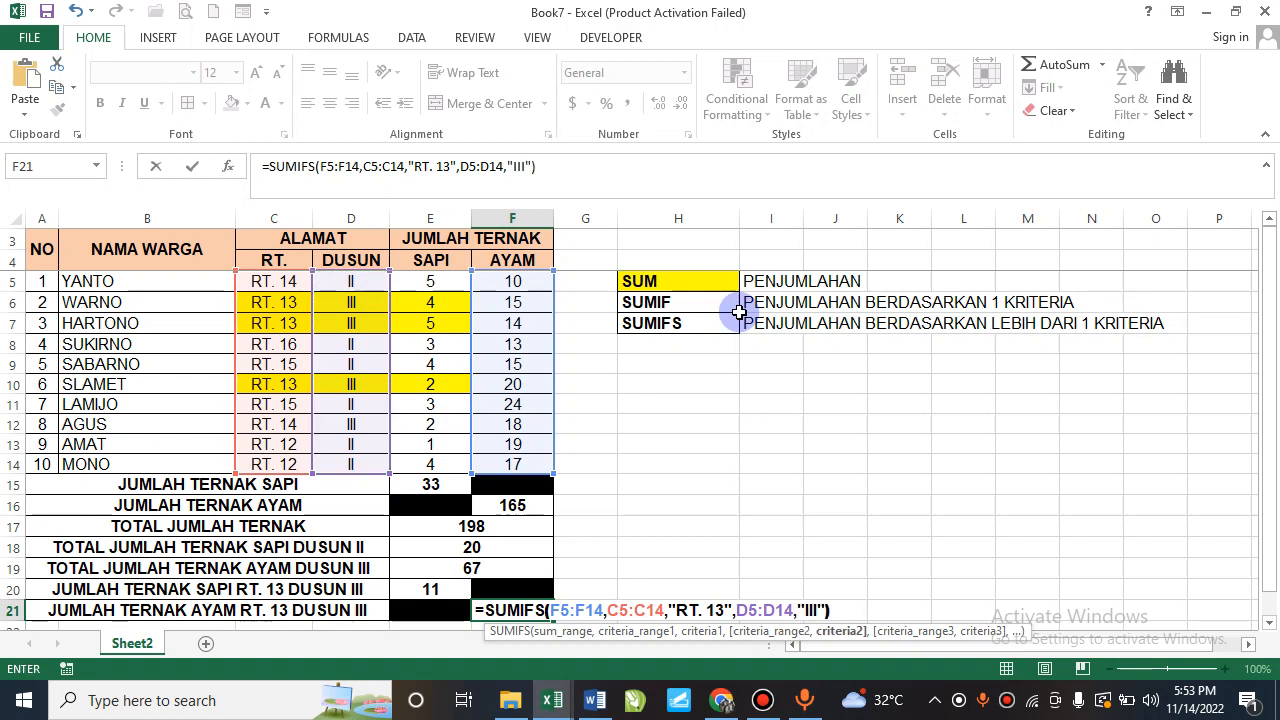
key(Return)
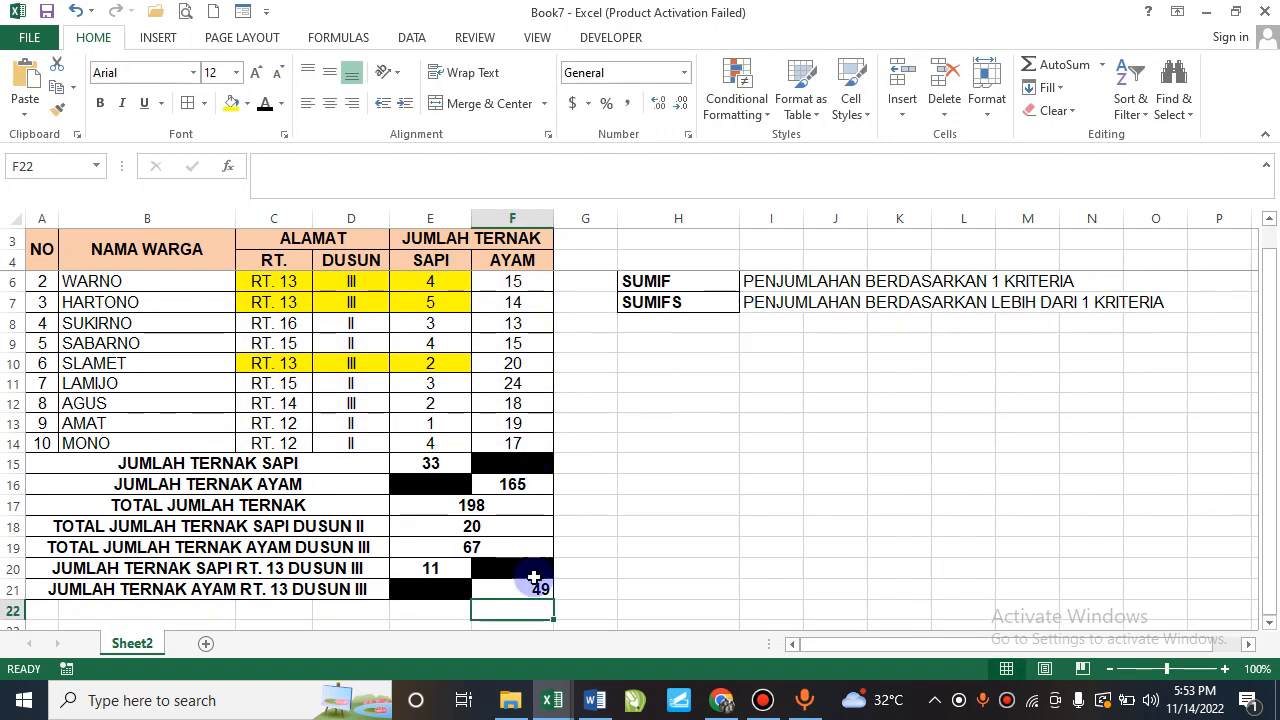
click(530, 589)
click(329, 103)
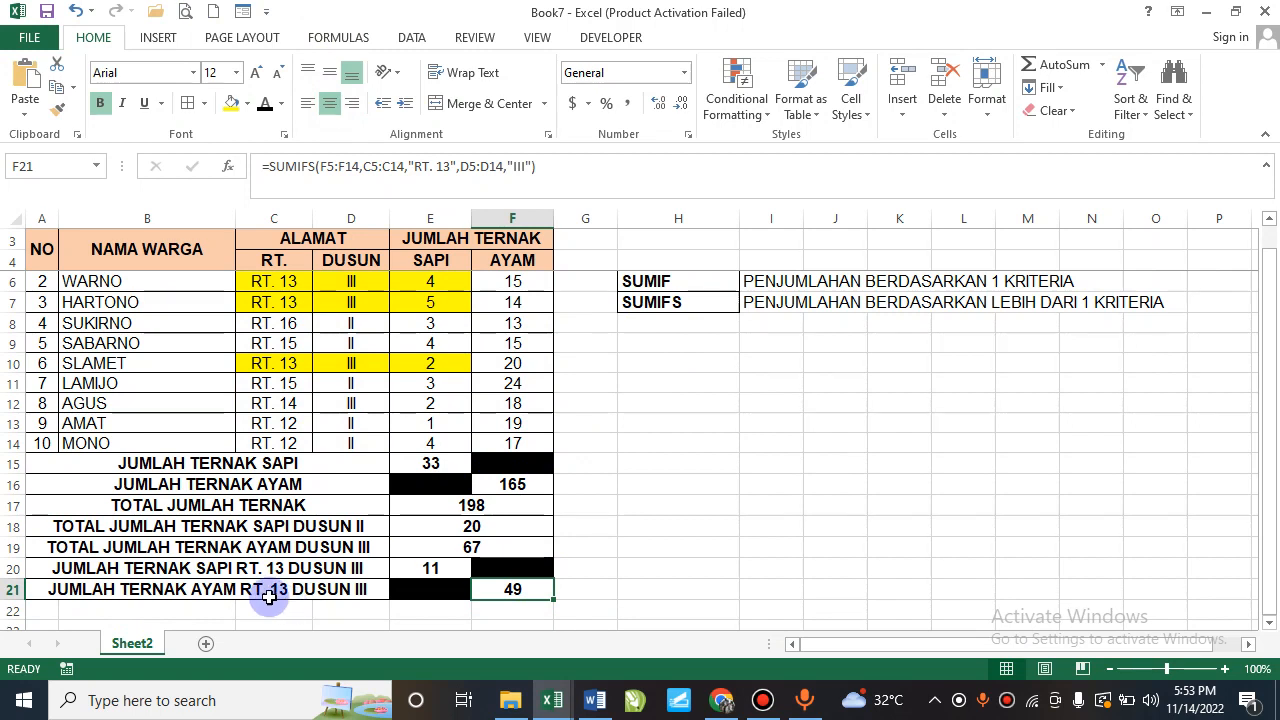
Fill the AYAM values of the three RT. 13 rows (F6, F7 and F10) with yellow.
click(537, 285)
drag(535, 297, 535, 304)
ctrl+click(537, 363)
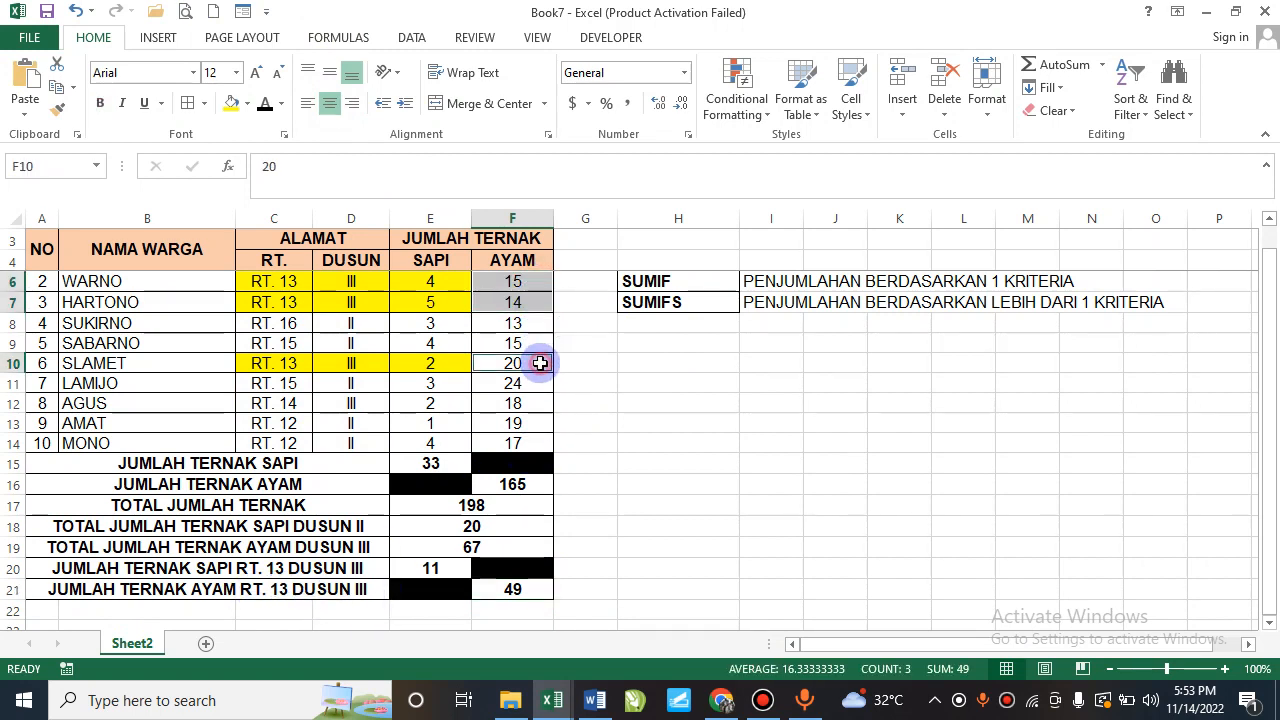
click(228, 105)
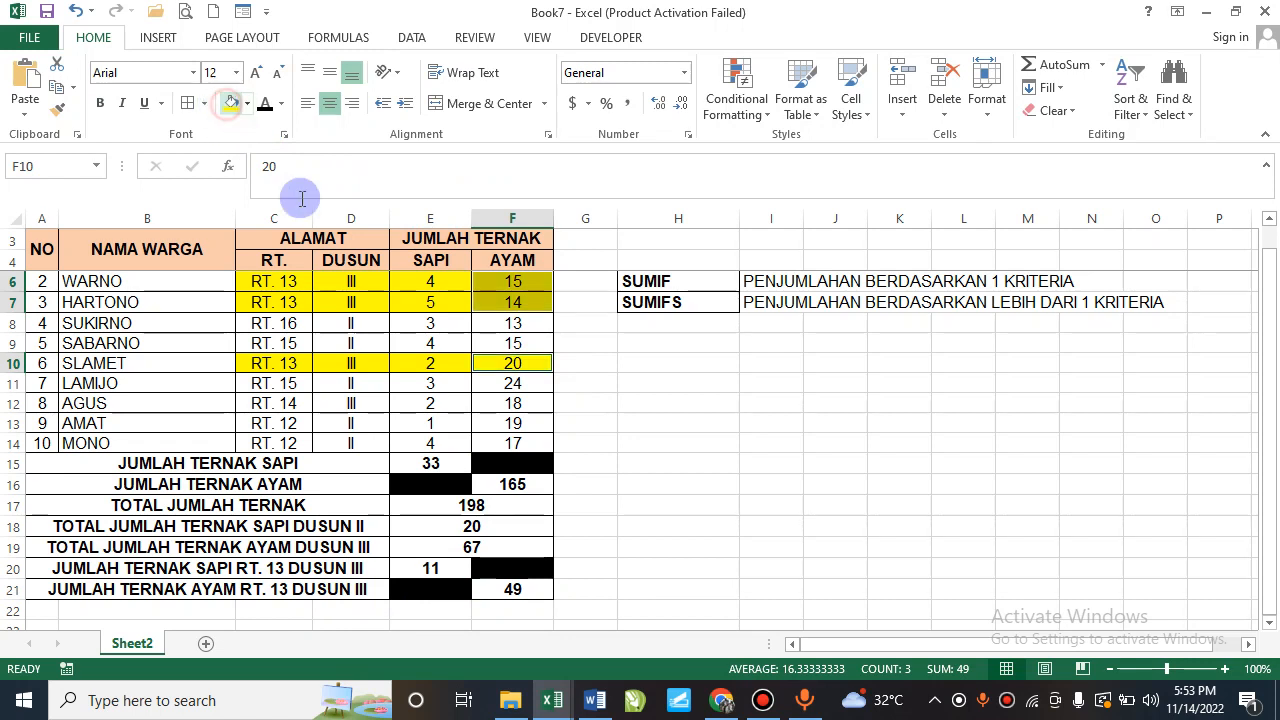
Review the highlighted AYAM values against the F21 formula, then the function list, the SAPI and AYAM ranges and the DUSUN II total label.
click(541, 280)
click(541, 300)
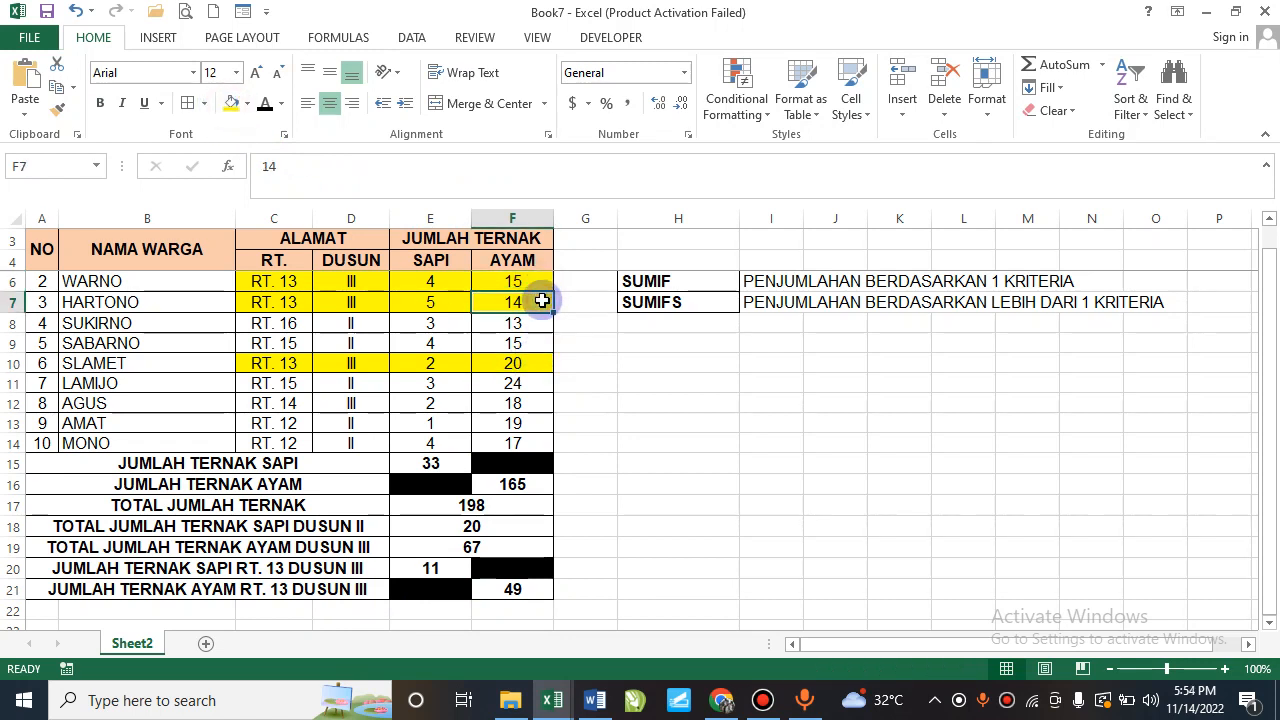
click(534, 368)
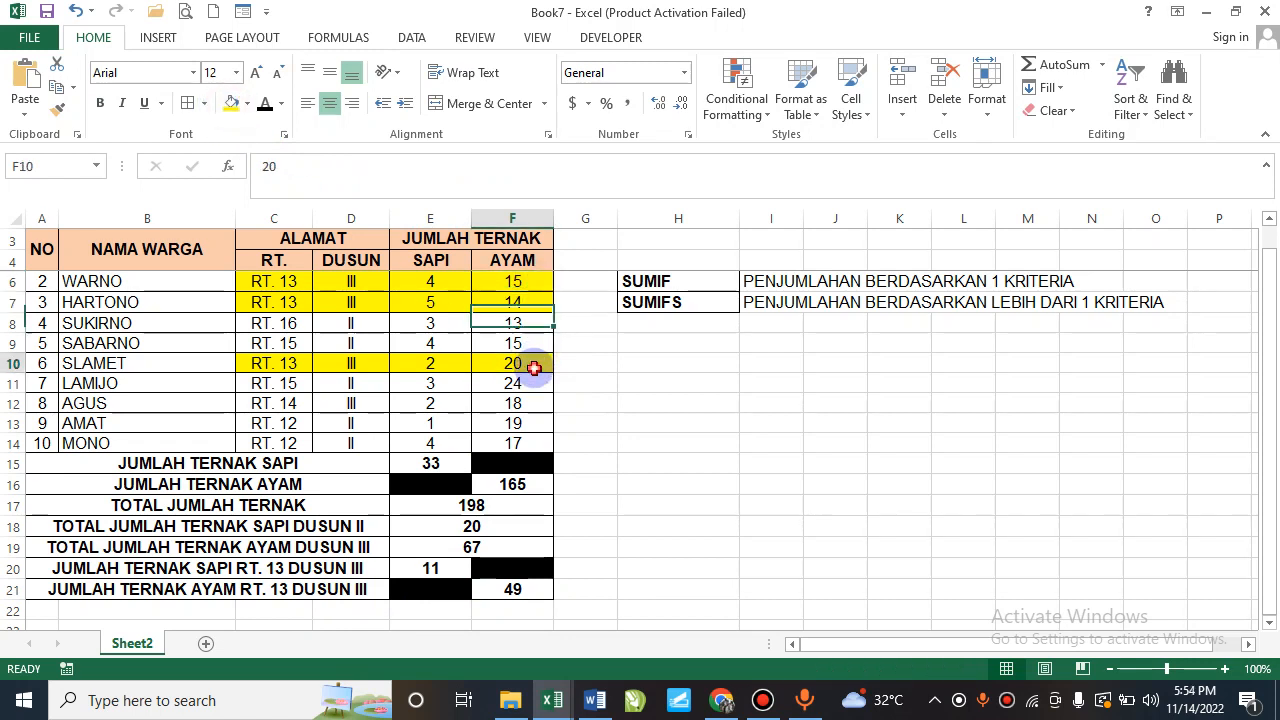
click(532, 586)
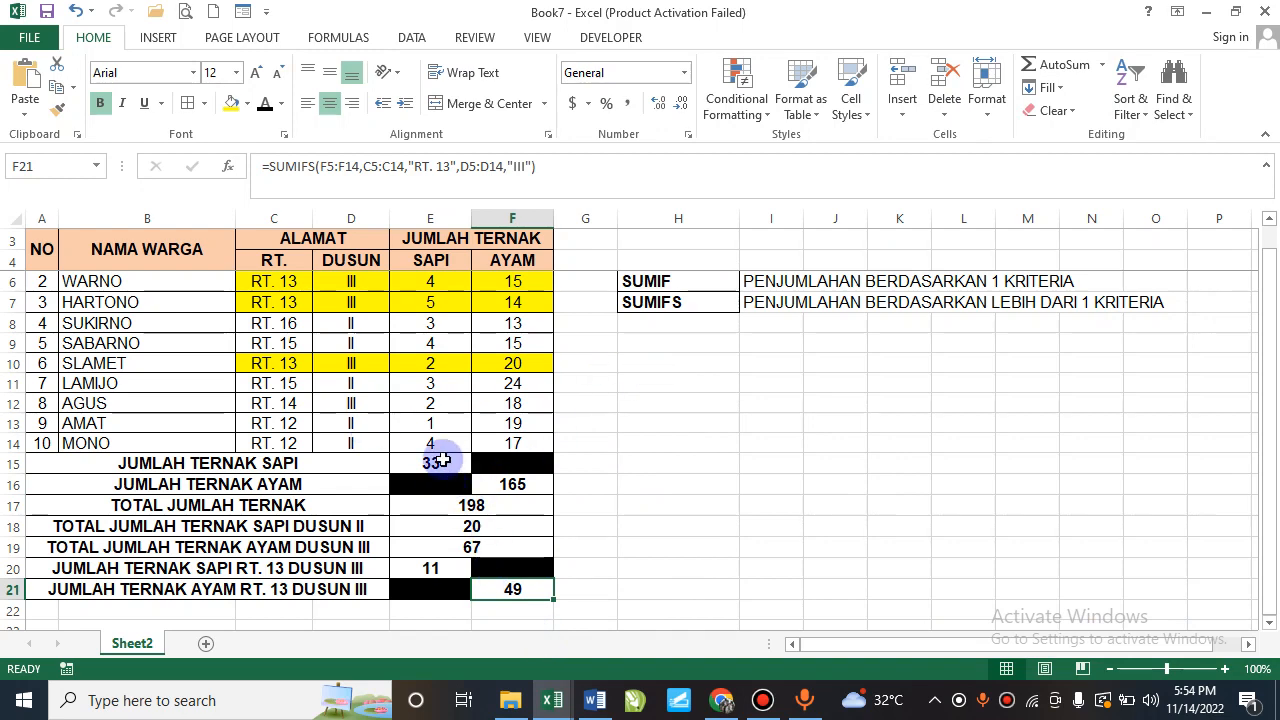
scroll(723, 380, up, 1)
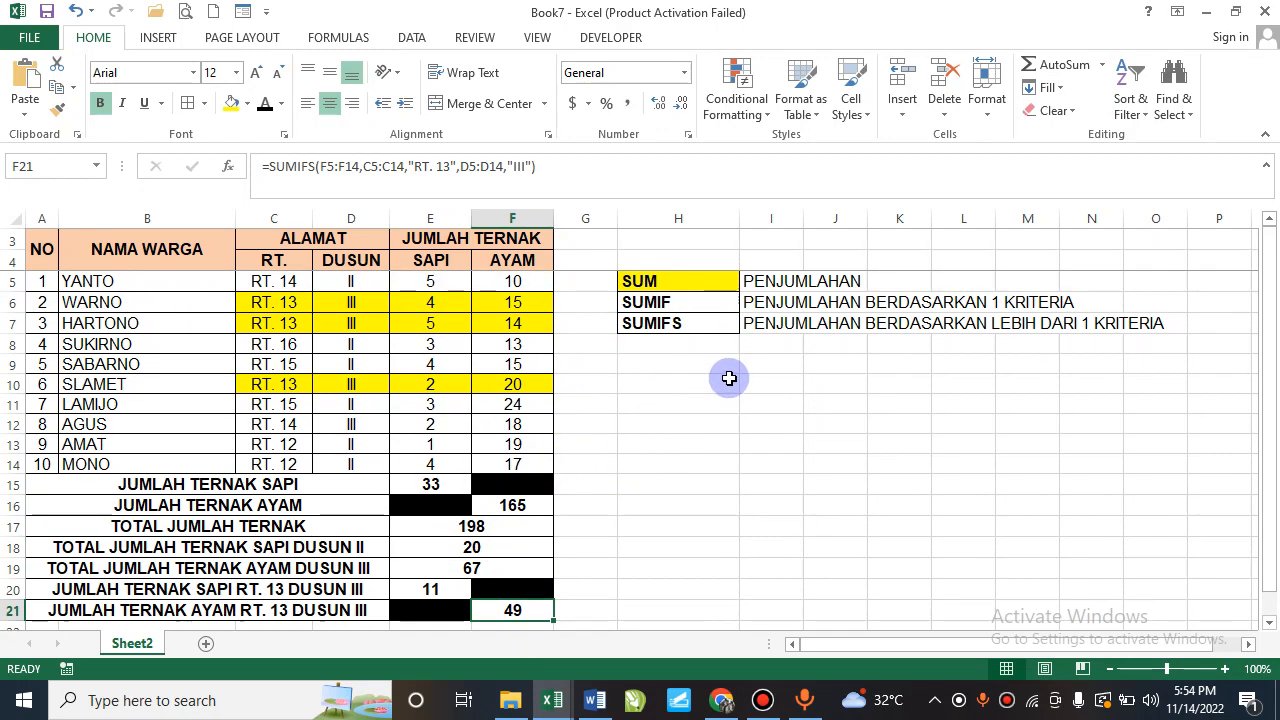
click(696, 323)
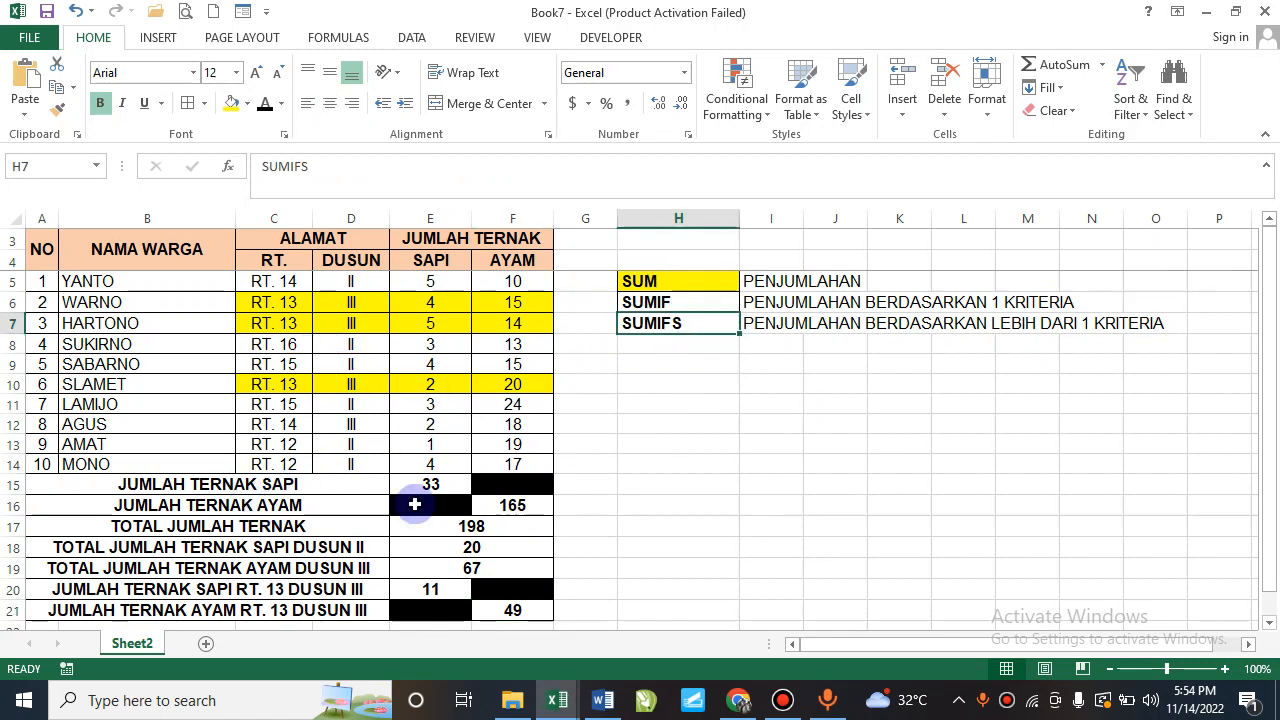
click(677, 281)
drag(519, 281, 531, 459)
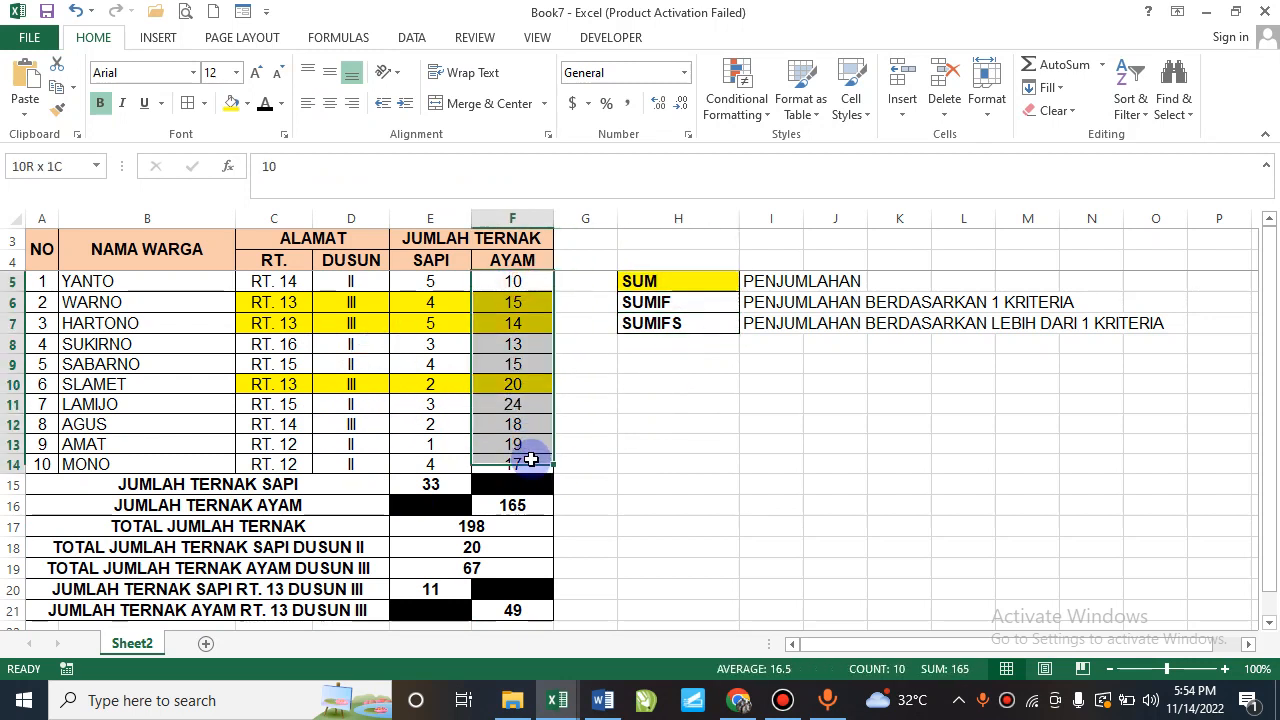
drag(410, 283, 436, 456)
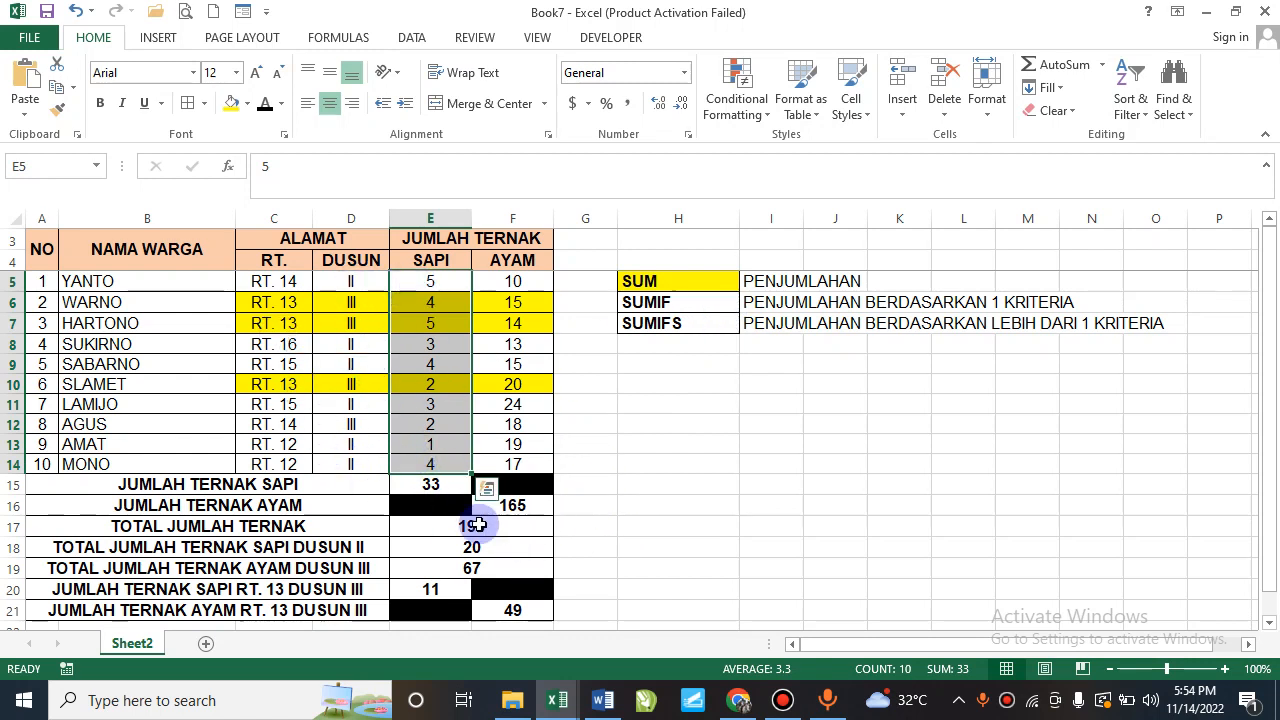
click(255, 553)
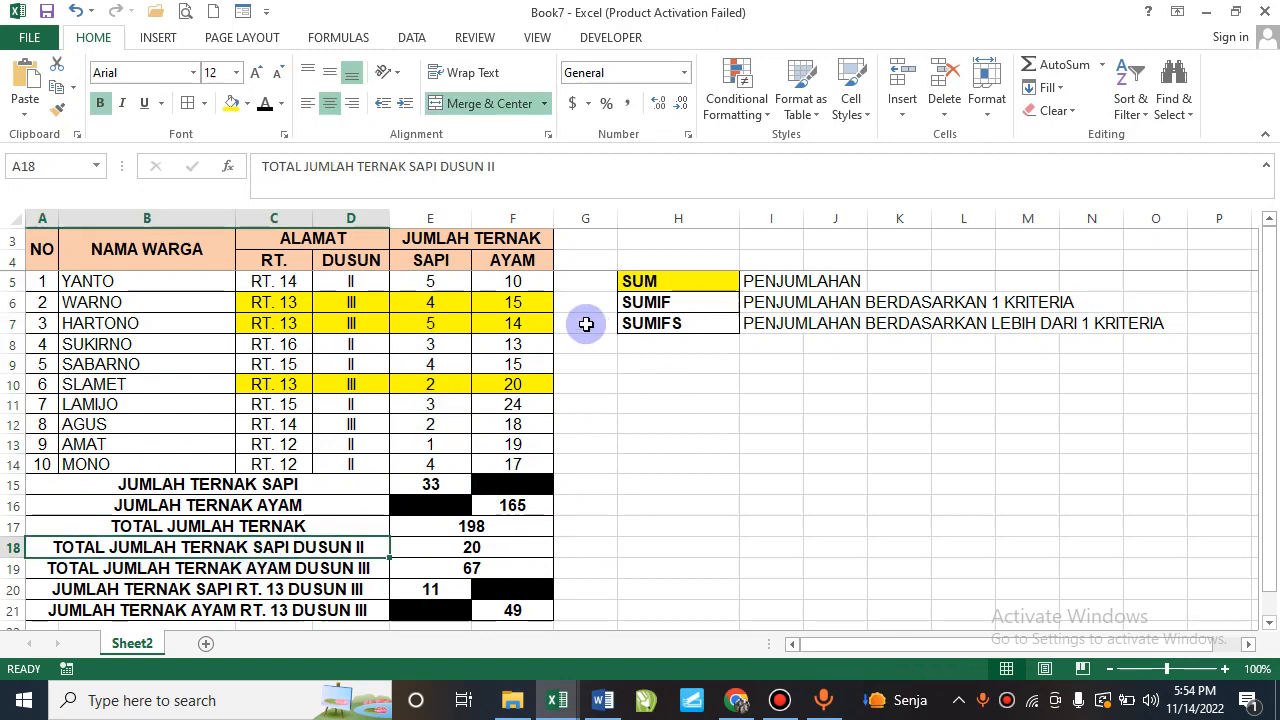
Copy the NAMA WARGA header to G3:G4, widen column G and retitle the copy TOTAL JUMLAH TERNAK.
drag(603, 240, 590, 258)
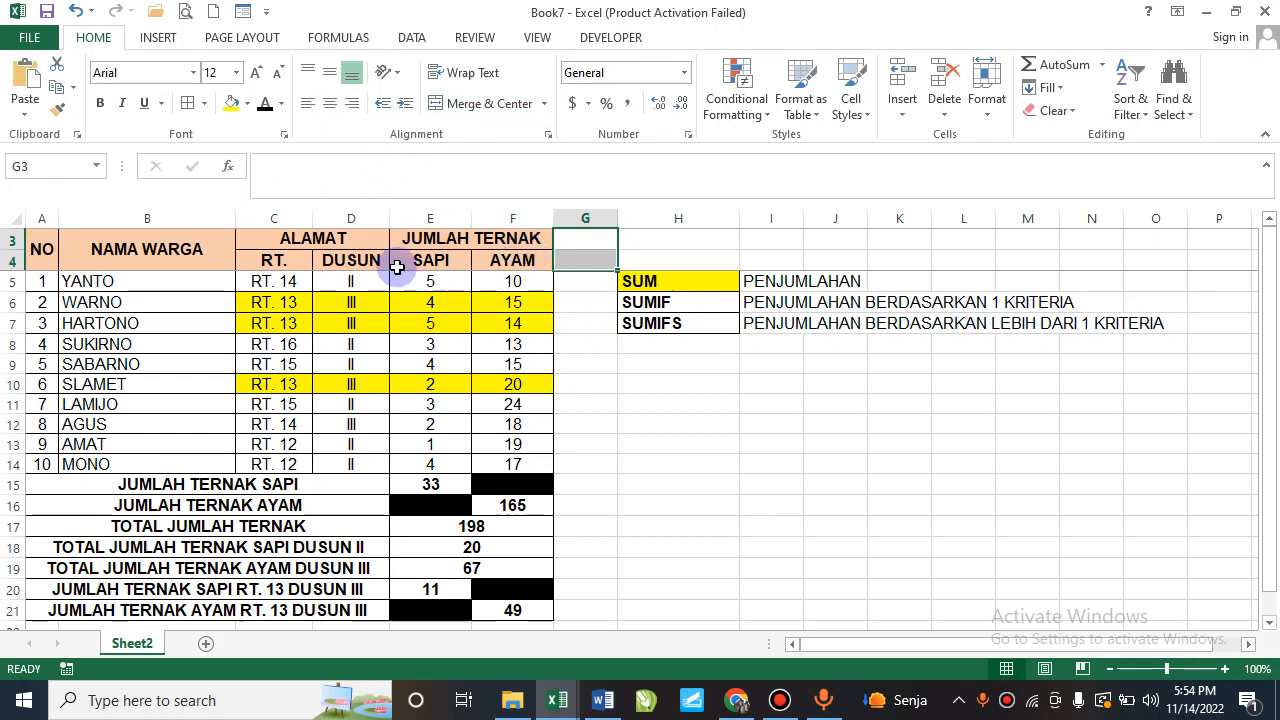
click(188, 250)
key(ctrl+c)
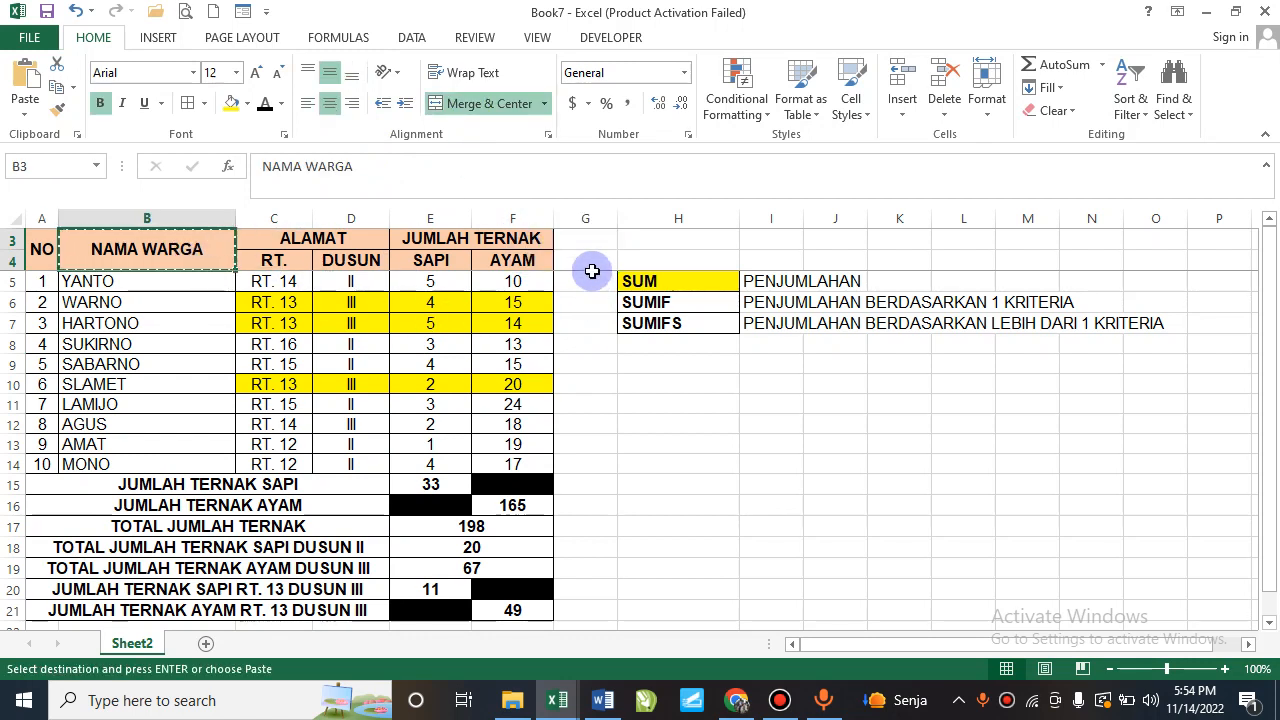
click(586, 237)
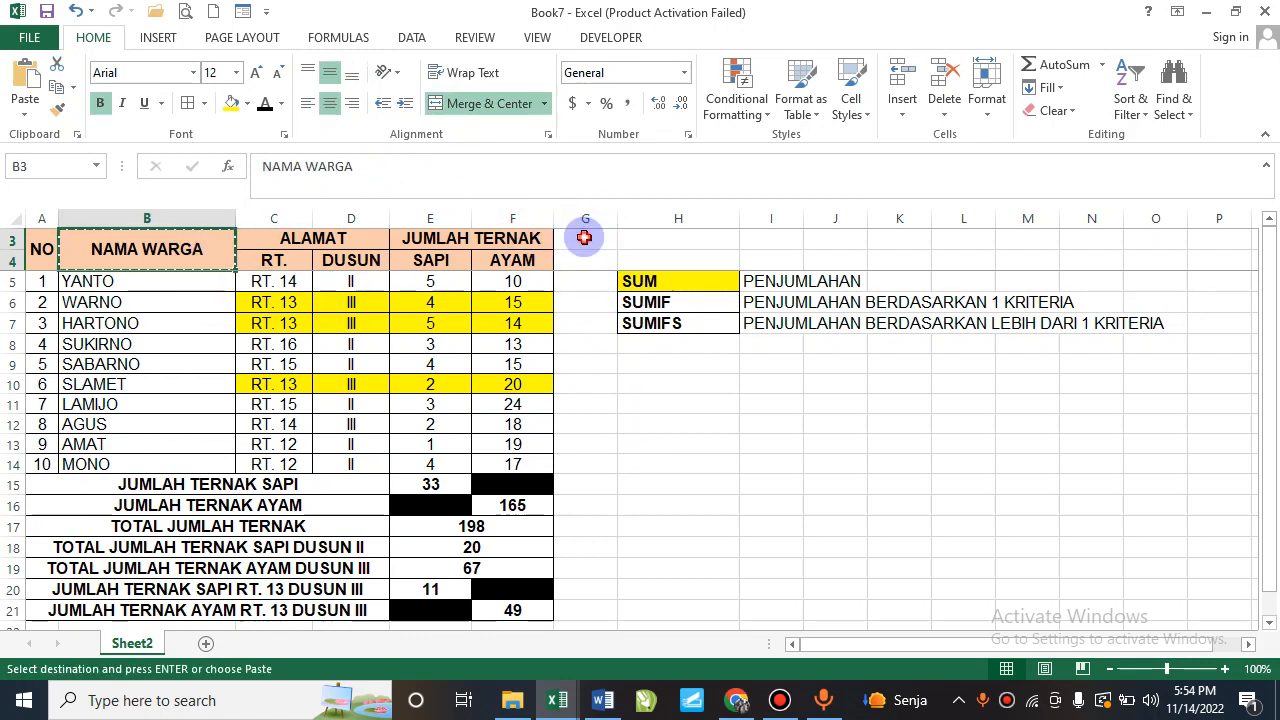
key(Return)
drag(617, 218, 705, 219)
text(TO)
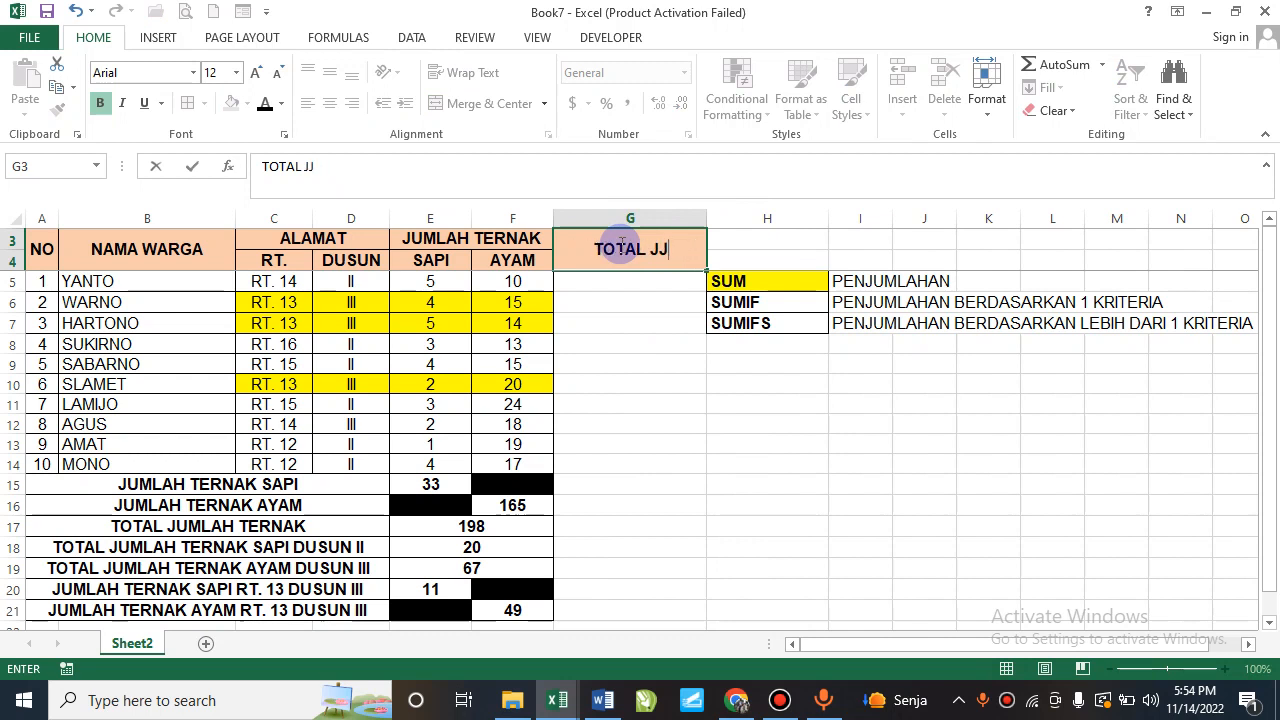
text(TAL JUMLAH TERNAK)
key(Return)
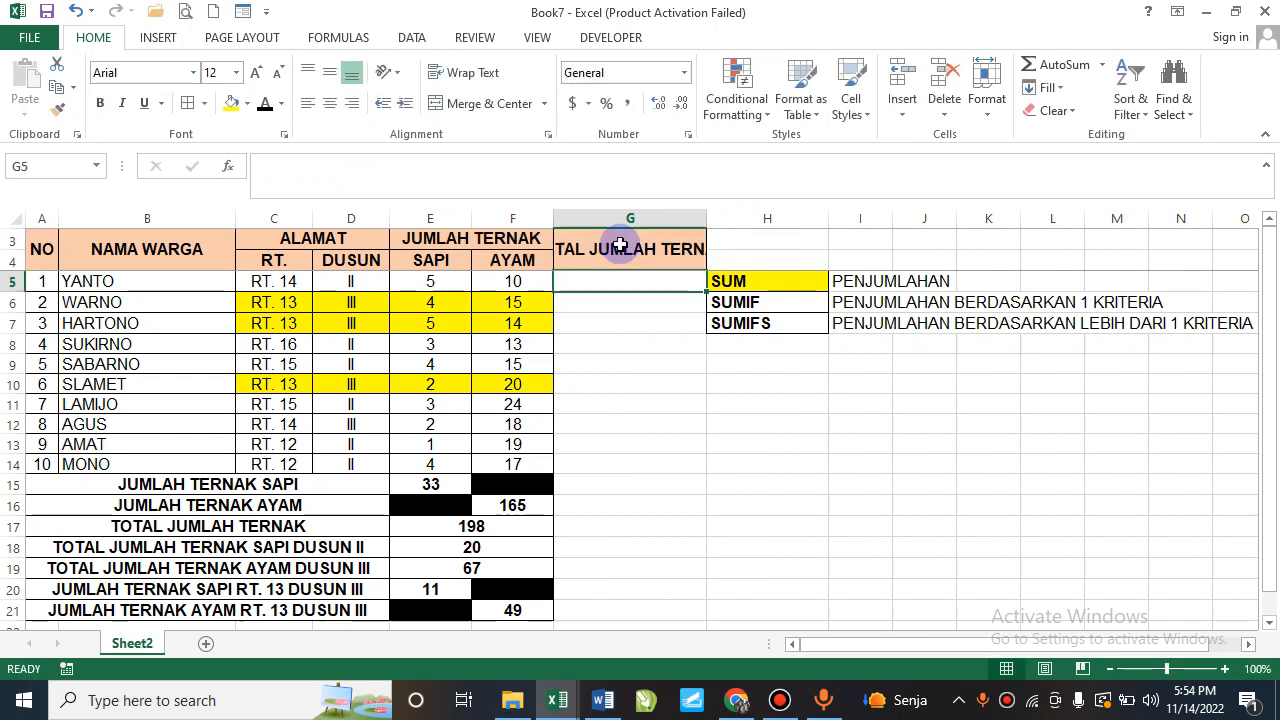
Wrap the text of the TOTAL JUMLAH TERNAK header and narrow column G to fit it.
click(620, 244)
click(437, 72)
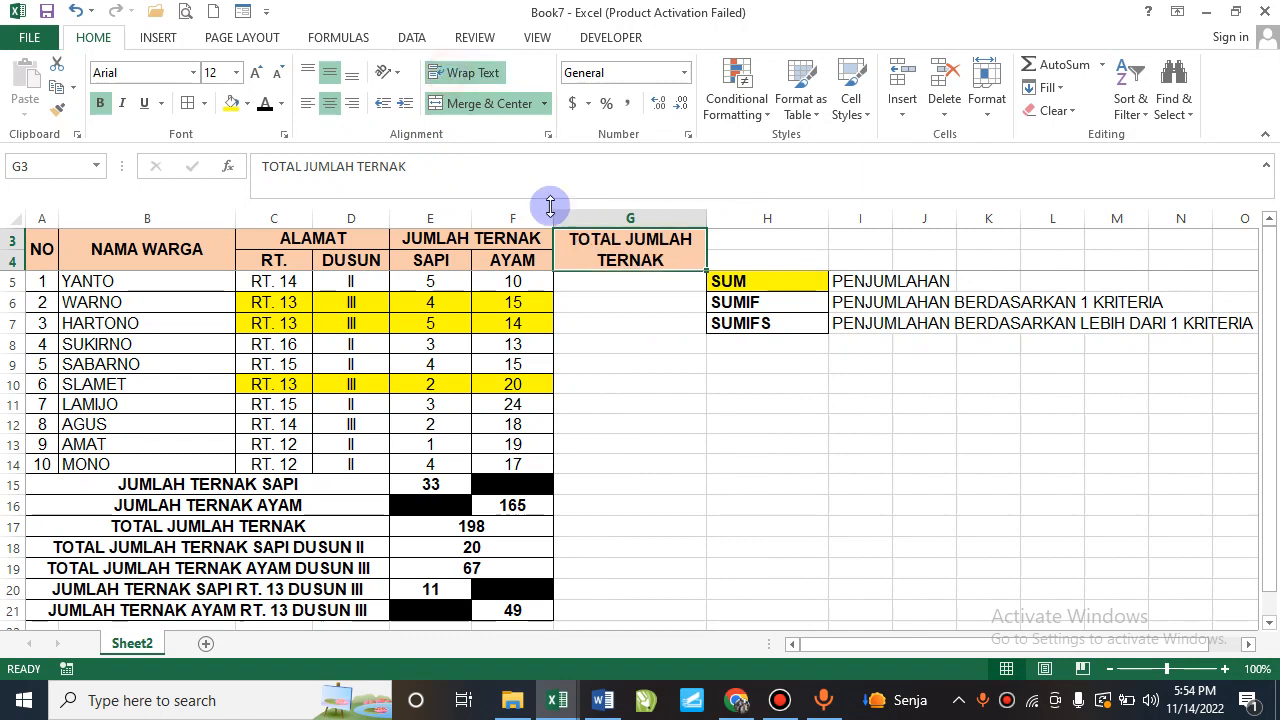
drag(706, 218, 688, 218)
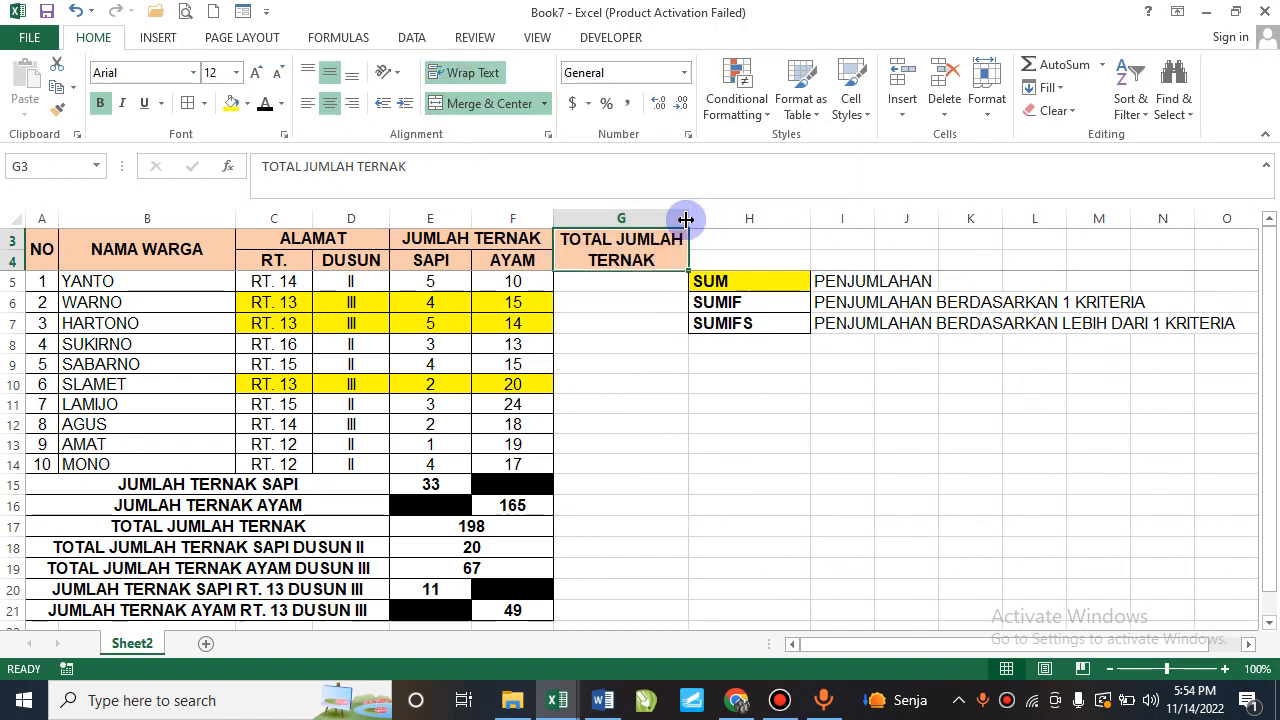
Enter =E5+F5 in G5 and fill the formula down column G to row 21.
click(655, 284)
text(=)
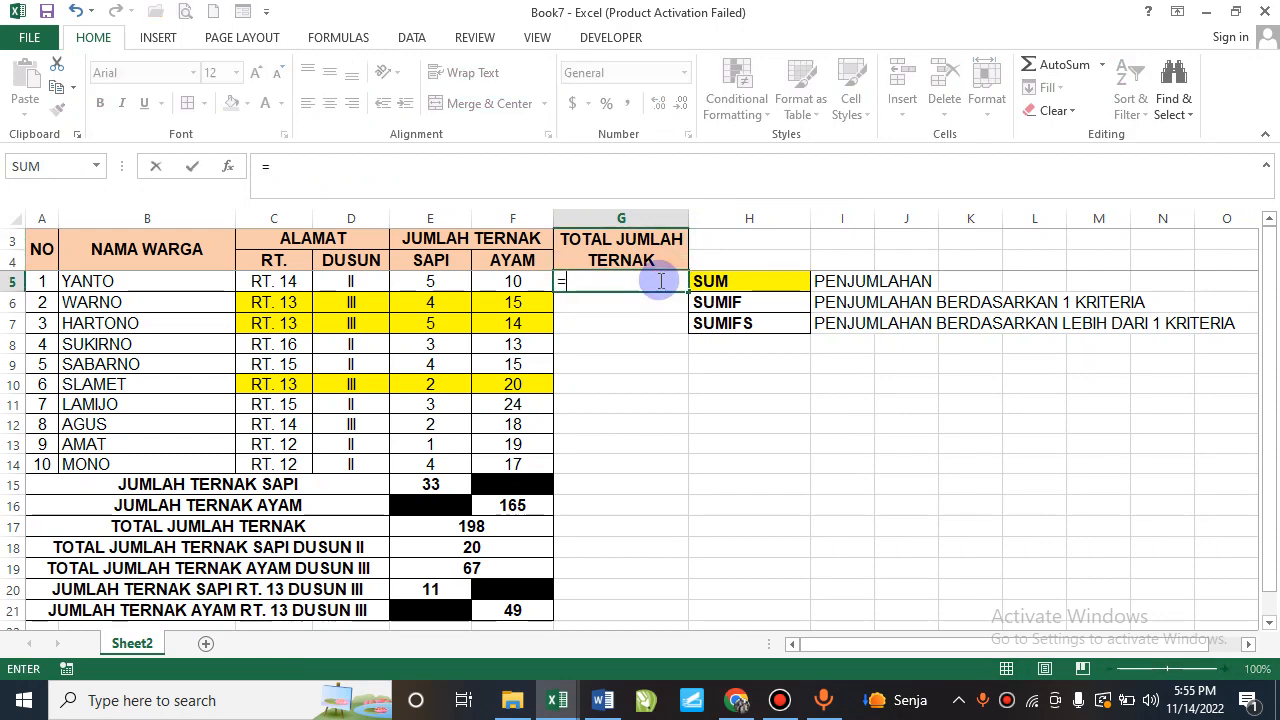
key(Left)
key(Left)
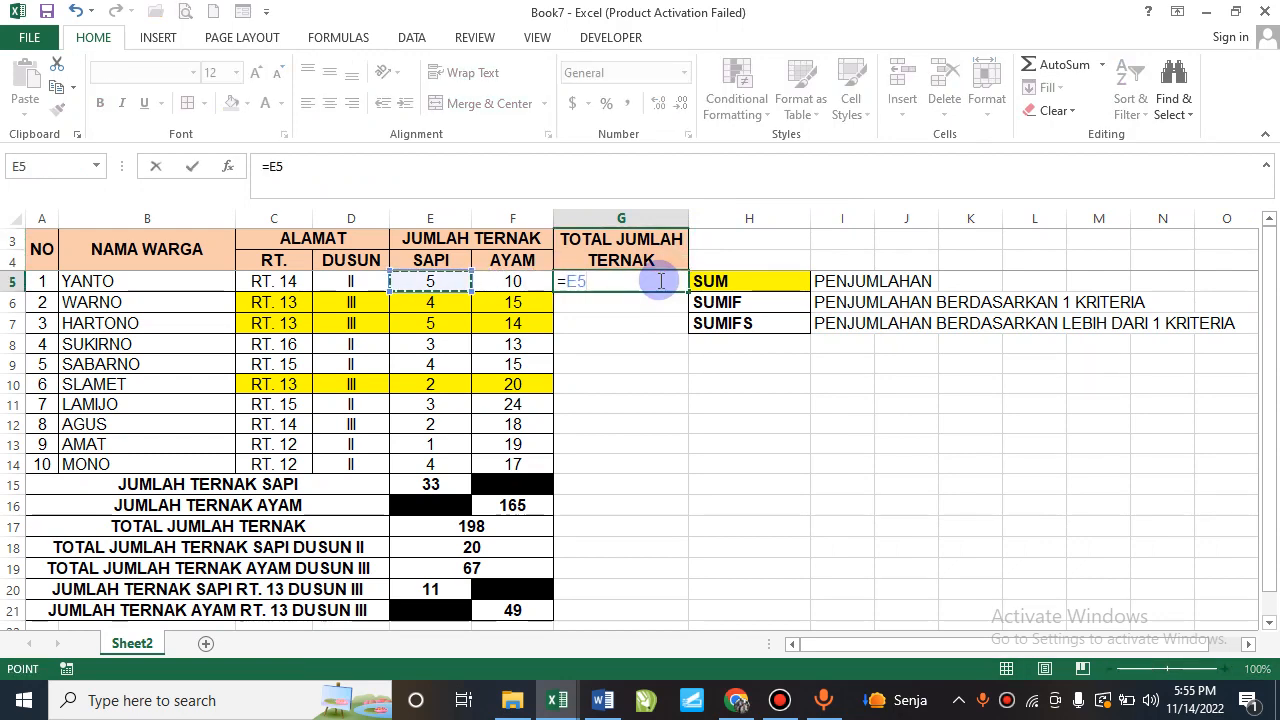
text(+)
key(Left)
key(Return)
click(658, 280)
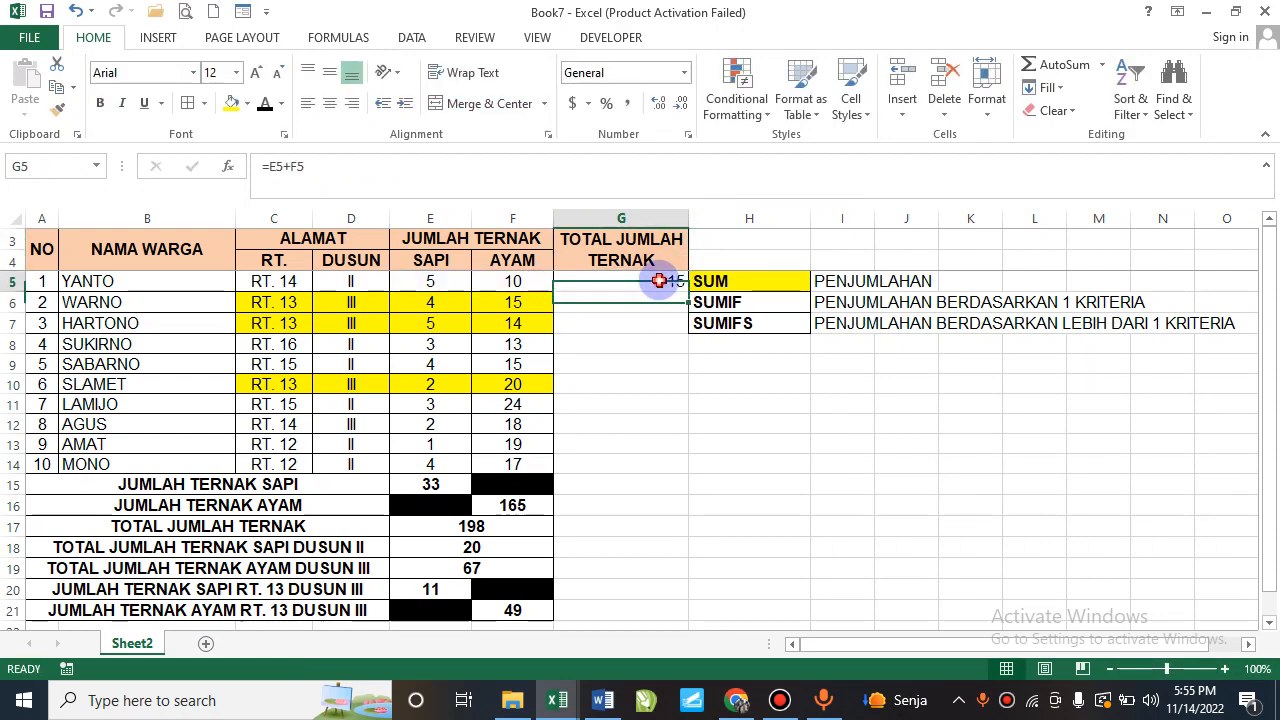
double_click(689, 291)
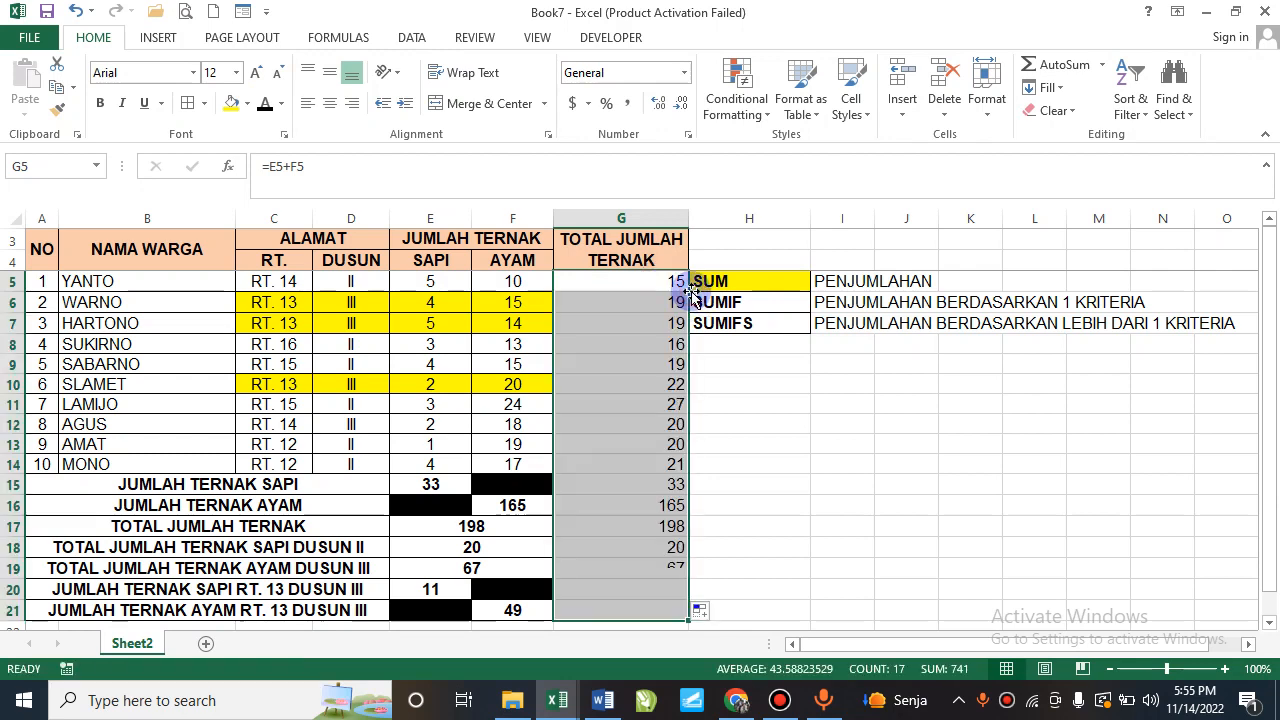
Clear the filled formulas beside the summary rows in G15:G21.
drag(643, 483, 657, 541)
scroll(651, 520, down, 1)
key(Delete)
scroll(660, 518, up, 1)
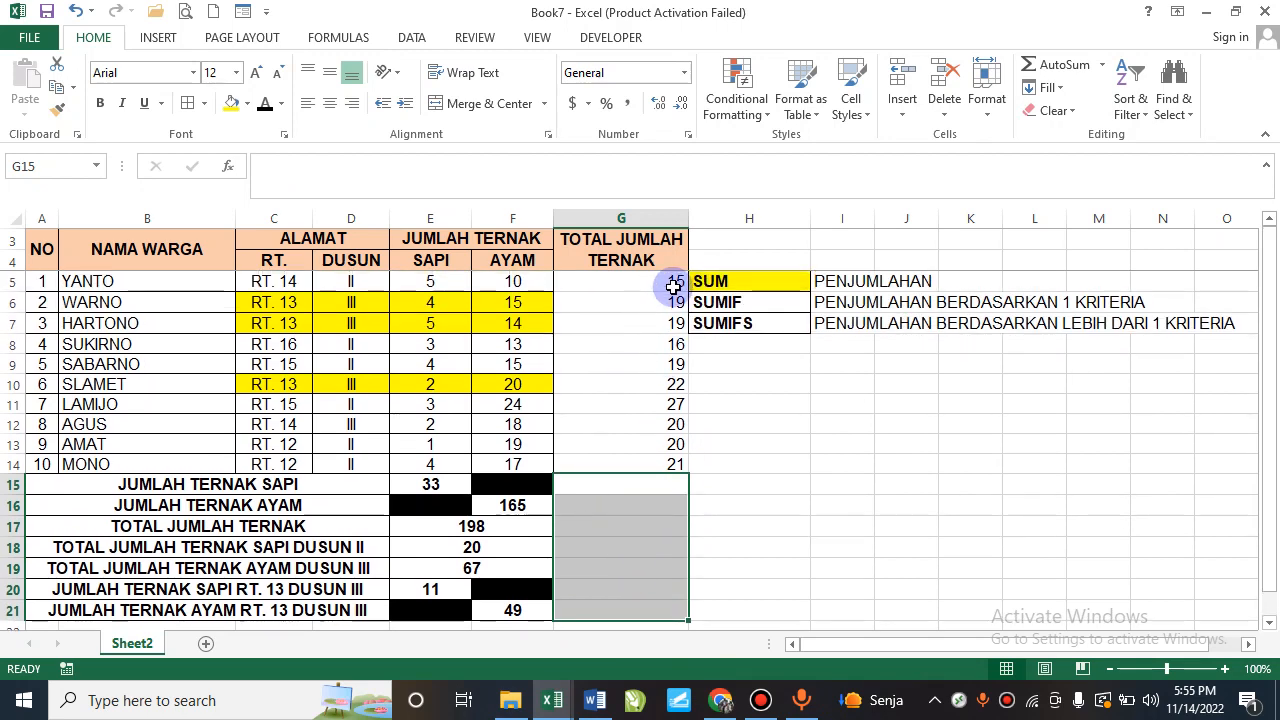
Undo the clearing and filling of column G, then refill the G5 formula down to row 21 and clear G15:G21.
key(ctrl+z)
key(ctrl+z)
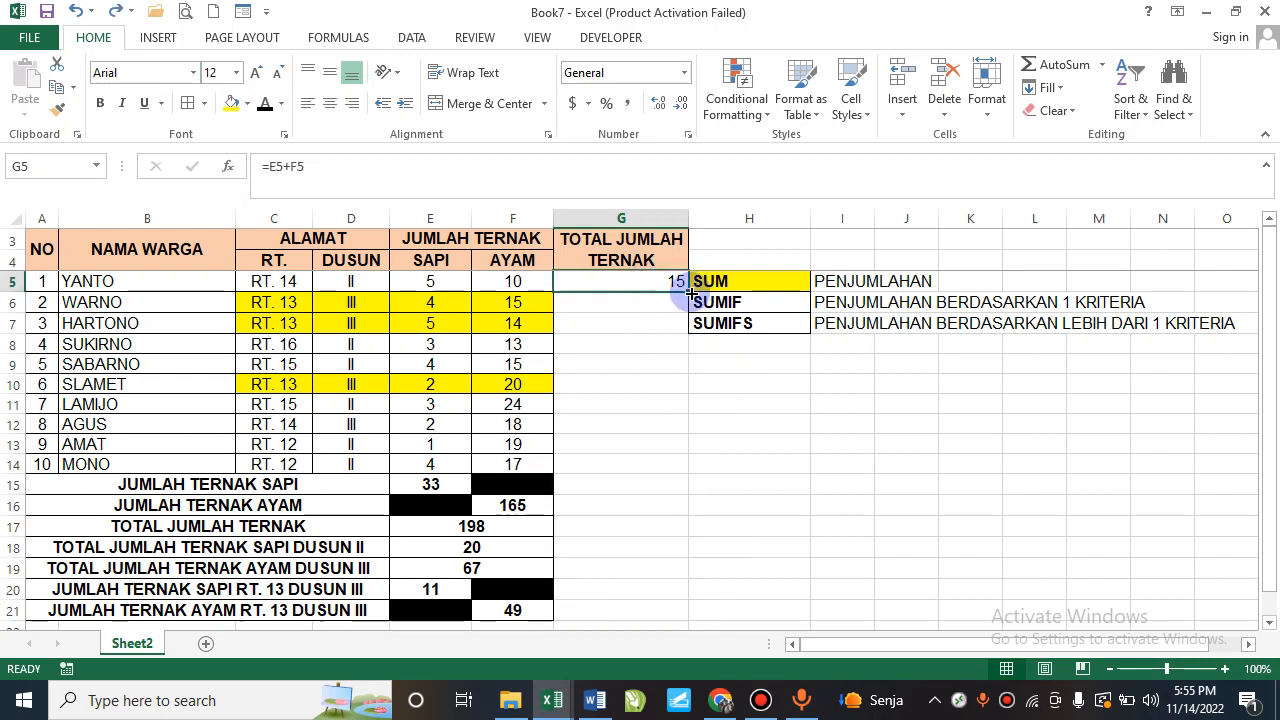
double_click(688, 293)
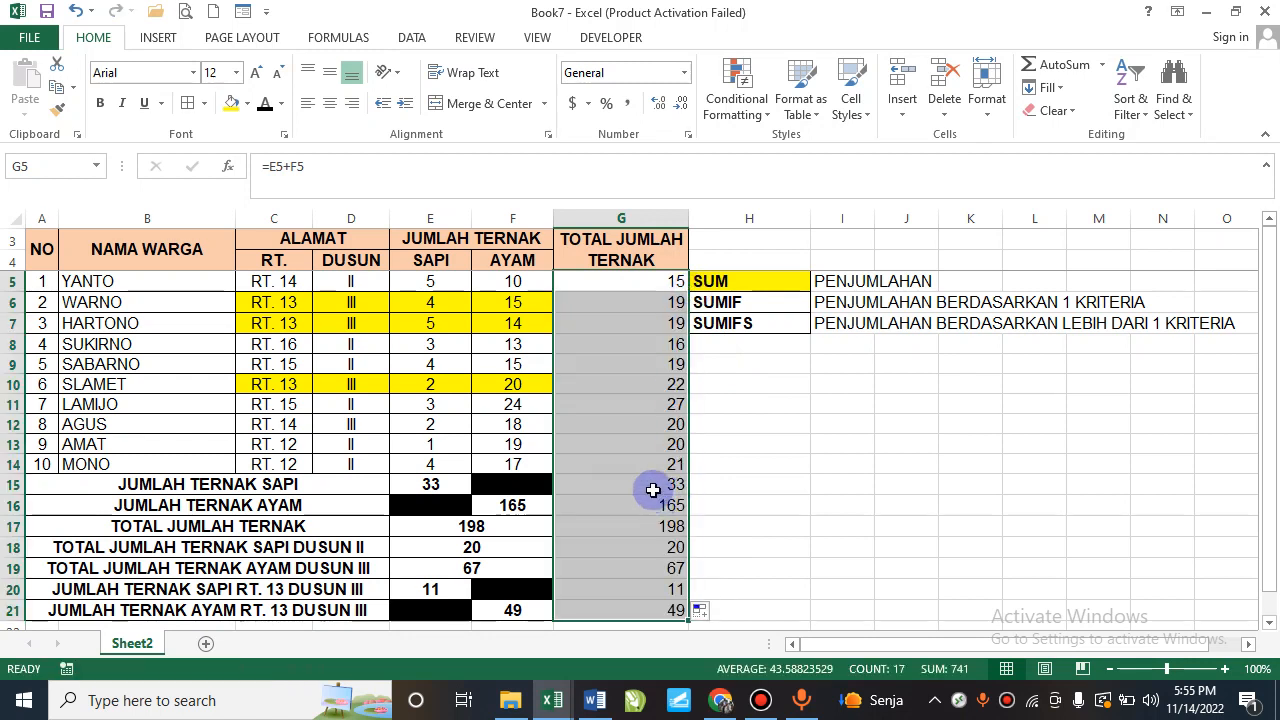
drag(653, 490, 669, 606)
key(Delete)
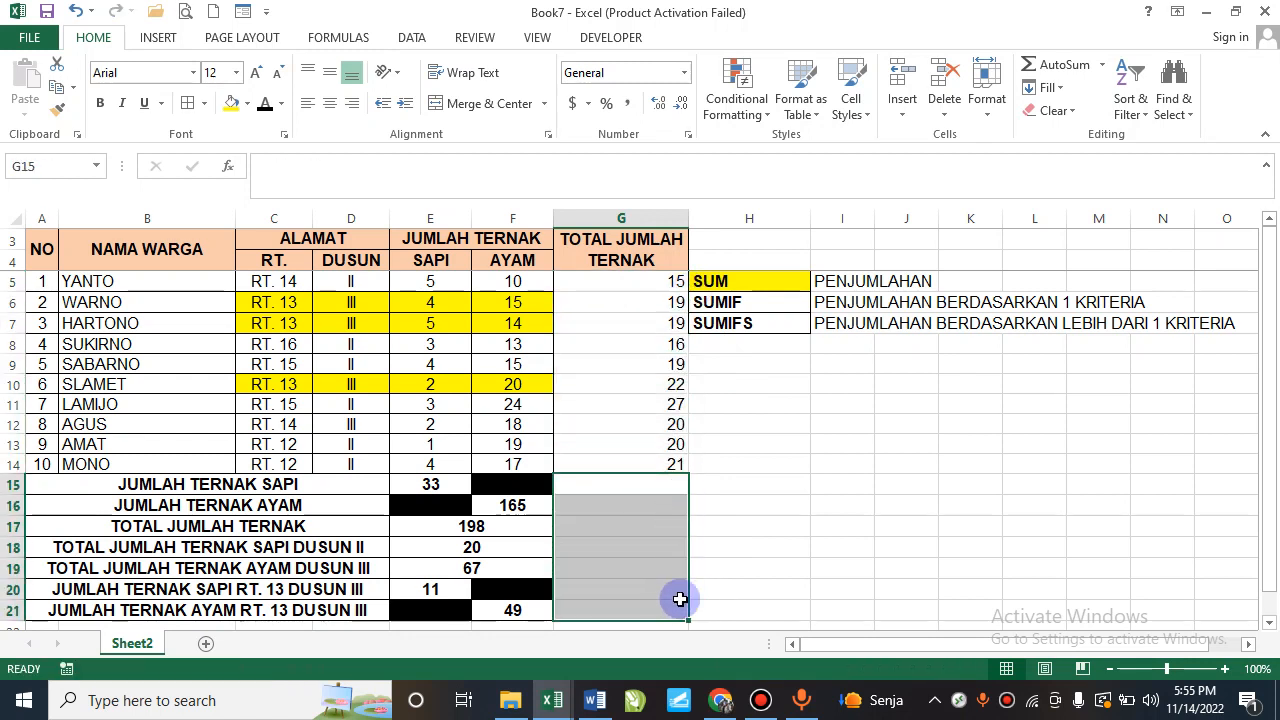
Center the contents of G5:G21 horizontally.
drag(637, 284, 655, 612)
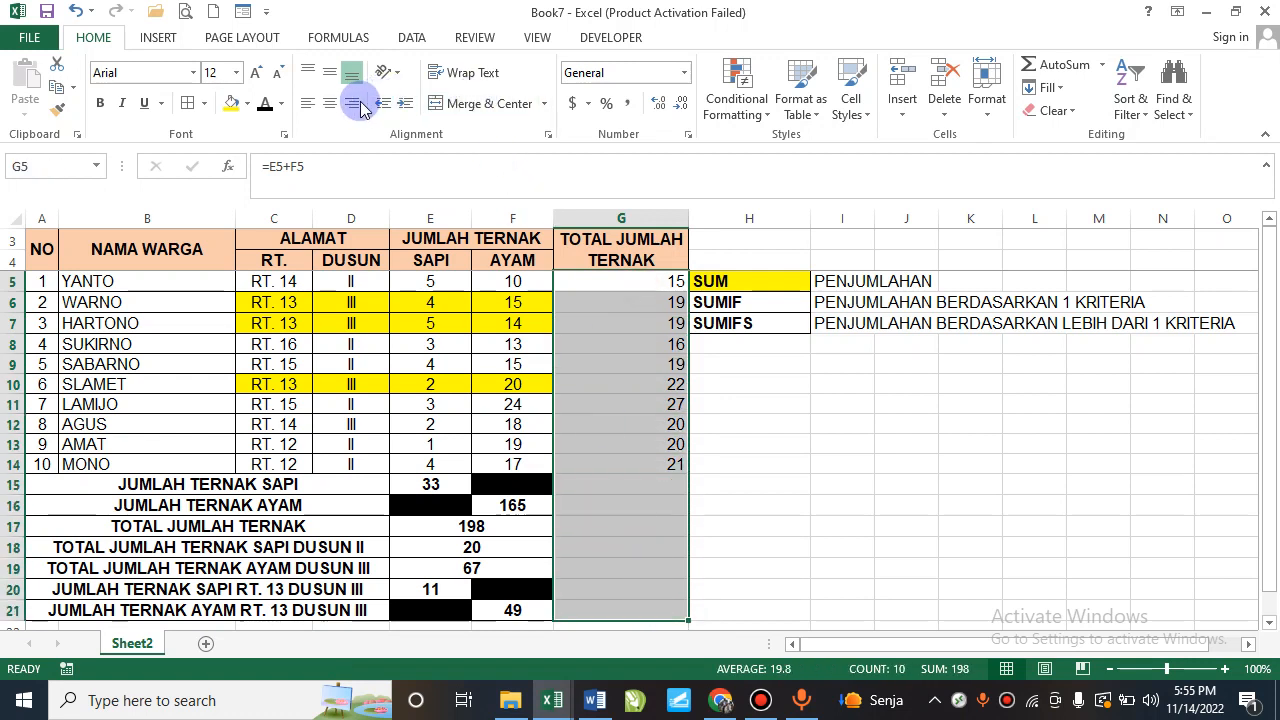
click(329, 103)
click(641, 387)
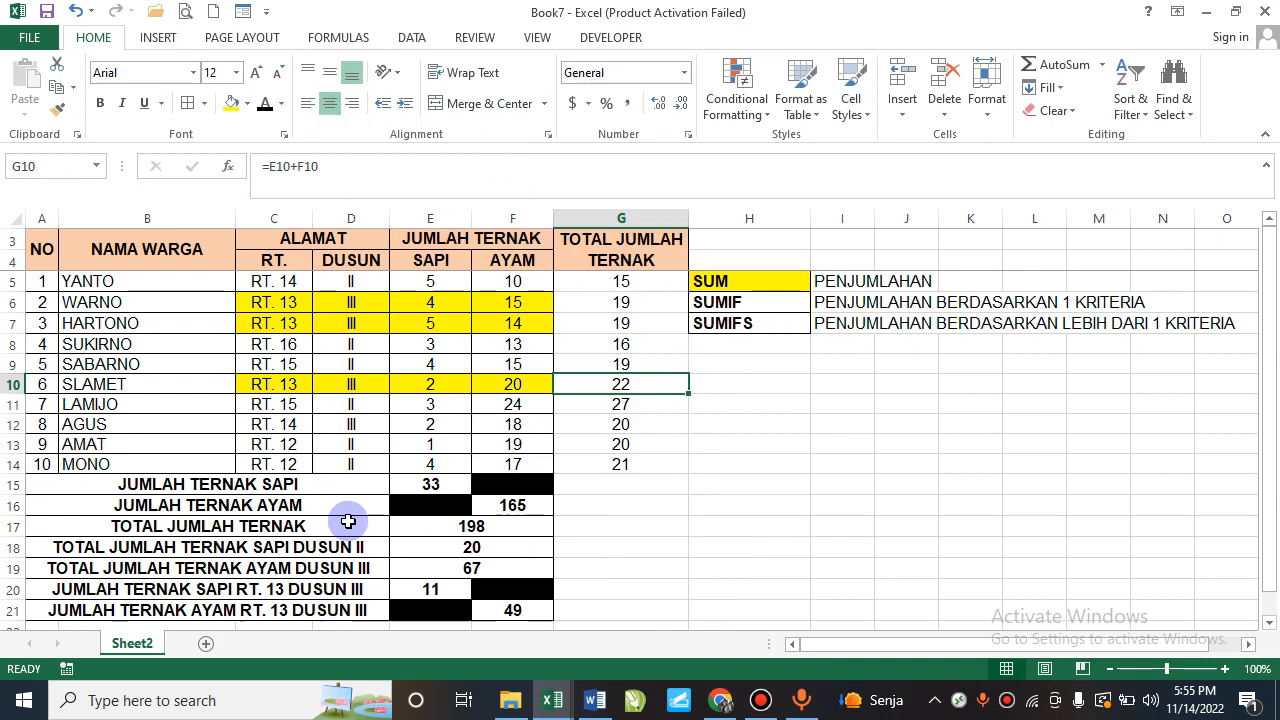
Copy the TOTAL JUMLAH TERNAK SAPI DUSUN II label to row 22 and merge it across A22:F22.
scroll(493, 501, down, 1)
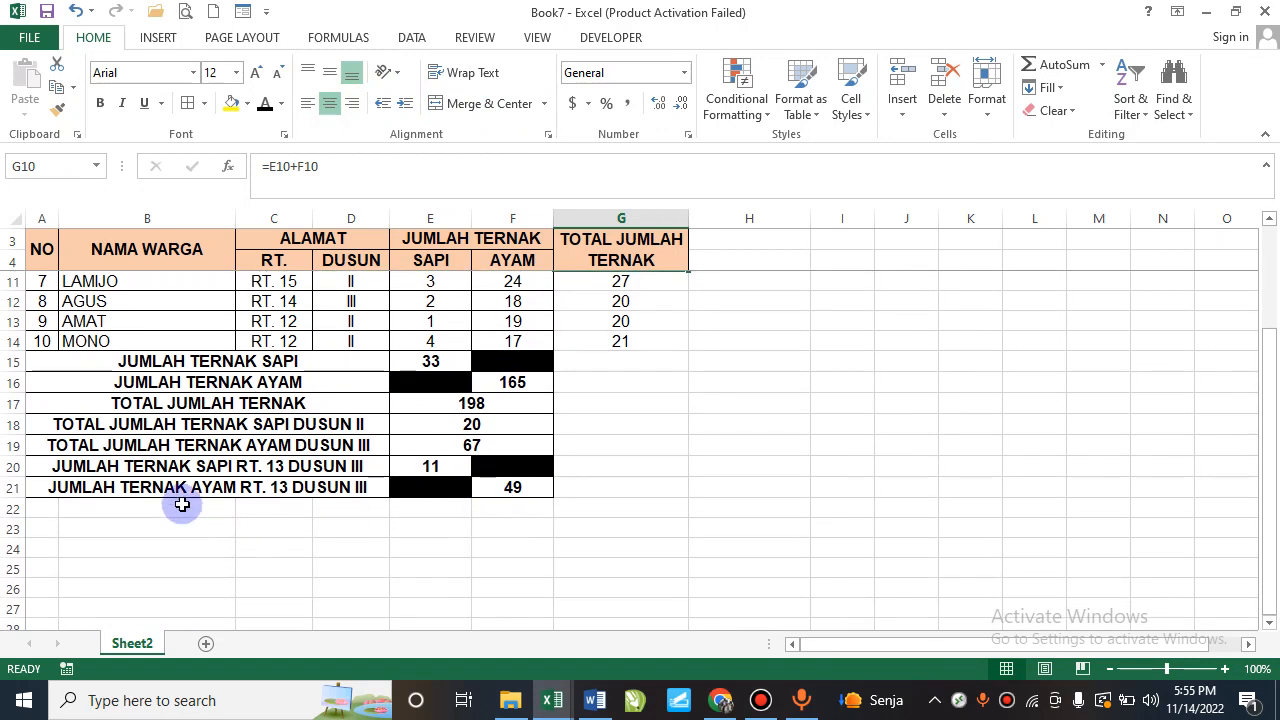
click(206, 428)
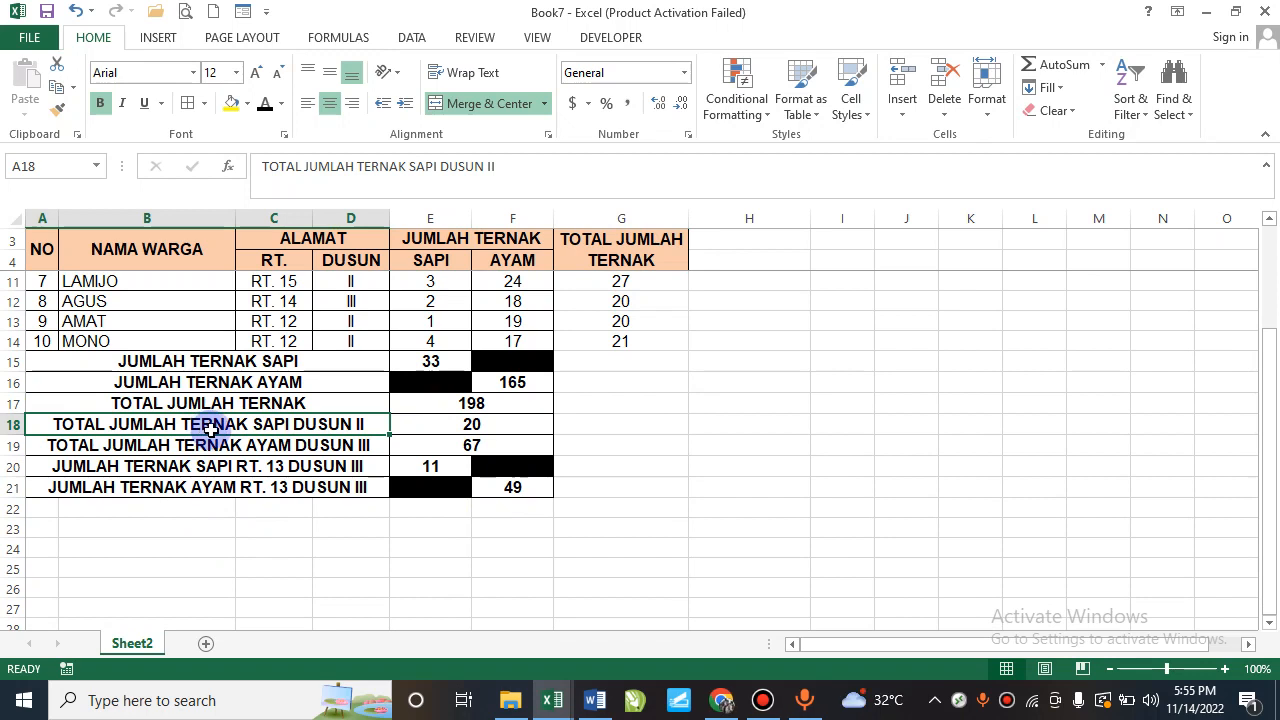
key(ctrl+c)
click(46, 512)
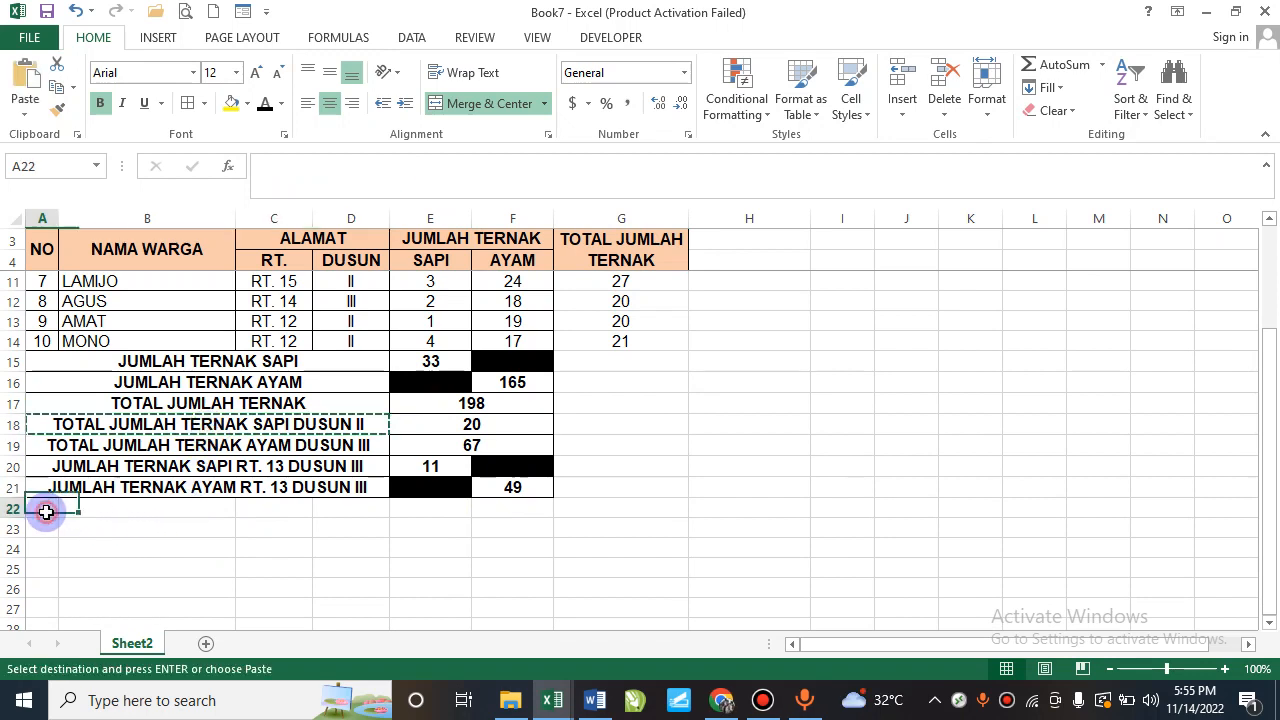
key(ctrl+v)
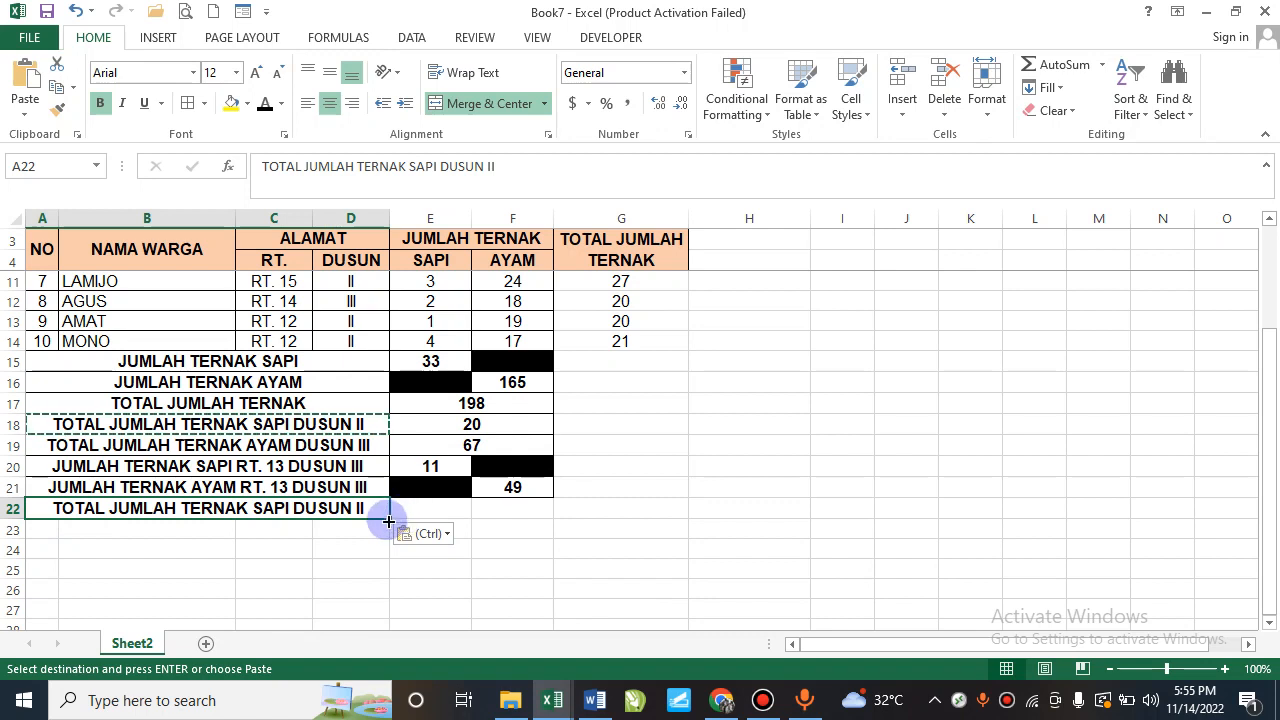
drag(388, 521, 530, 511)
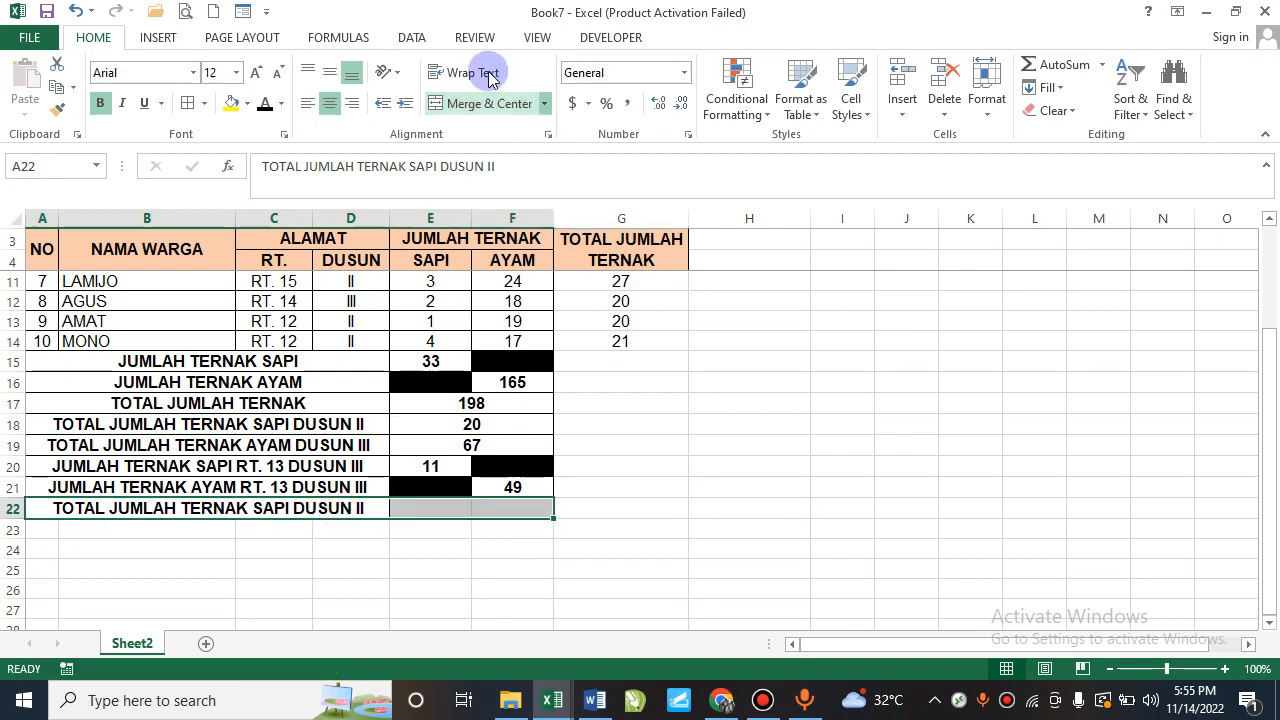
click(490, 103)
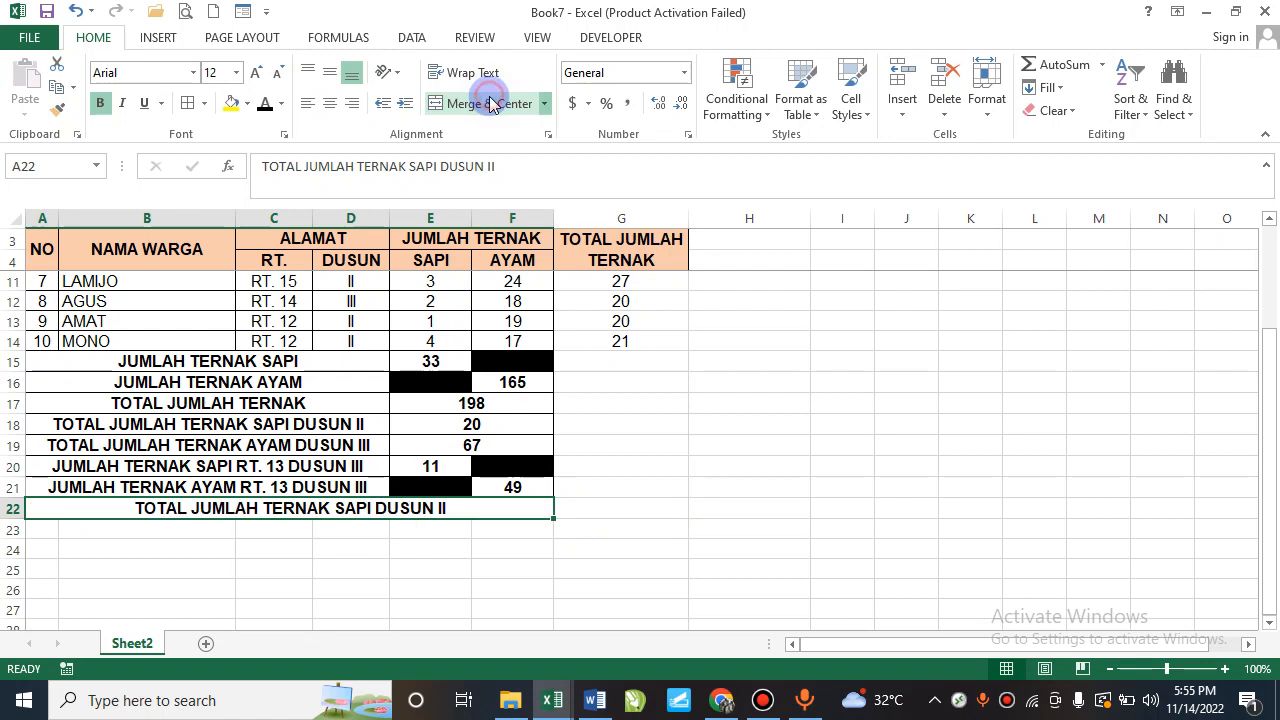
Fill the merged label from row 22 down to row 23 and right-align both labels.
click(601, 505)
click(522, 505)
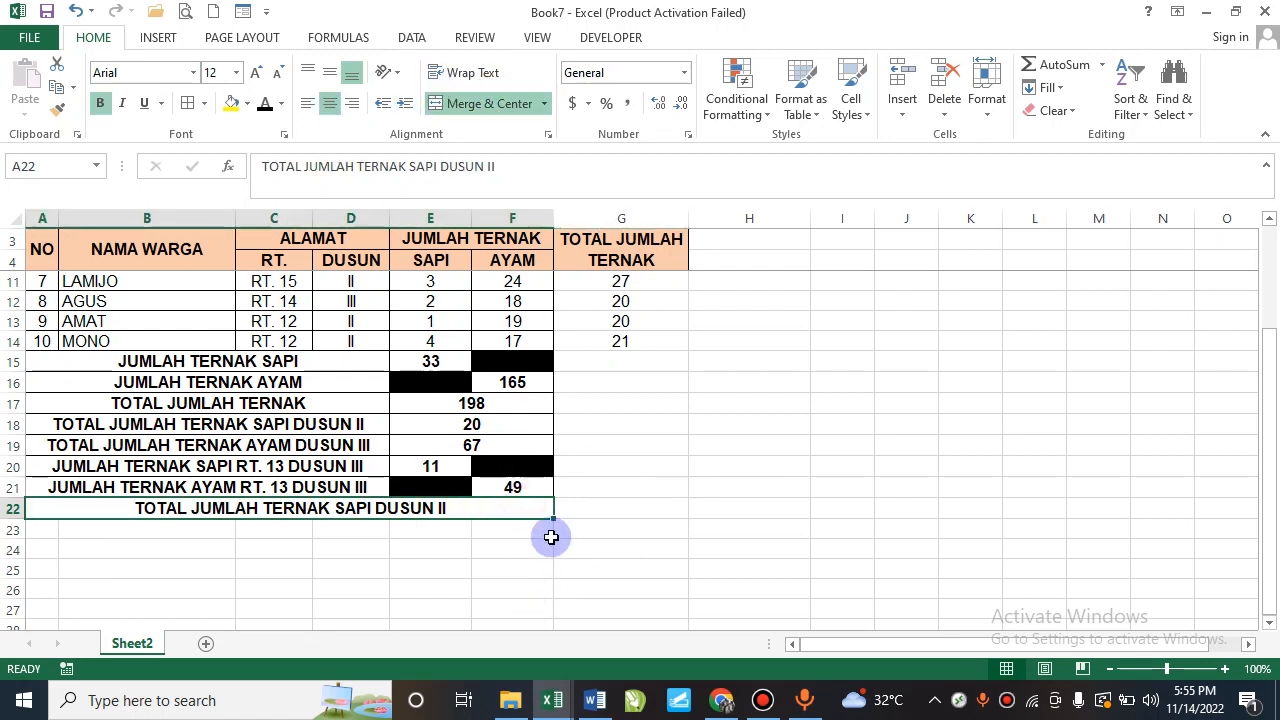
drag(555, 522, 548, 528)
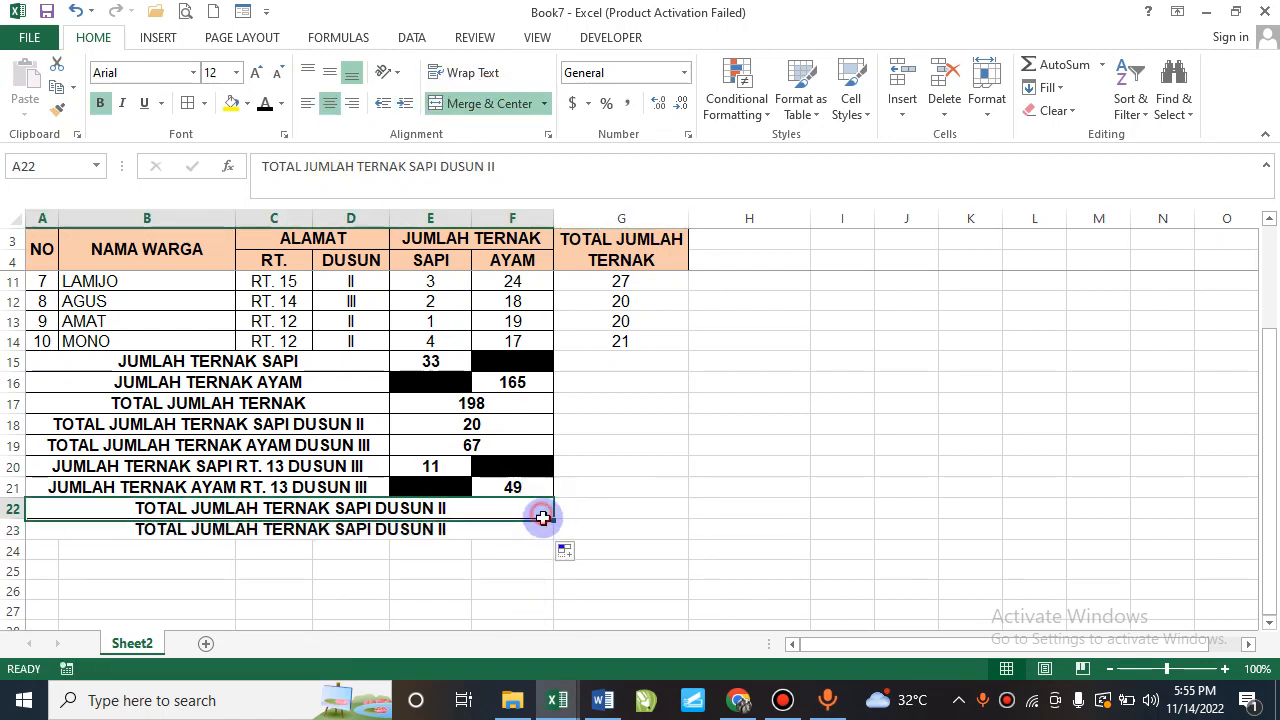
click(354, 105)
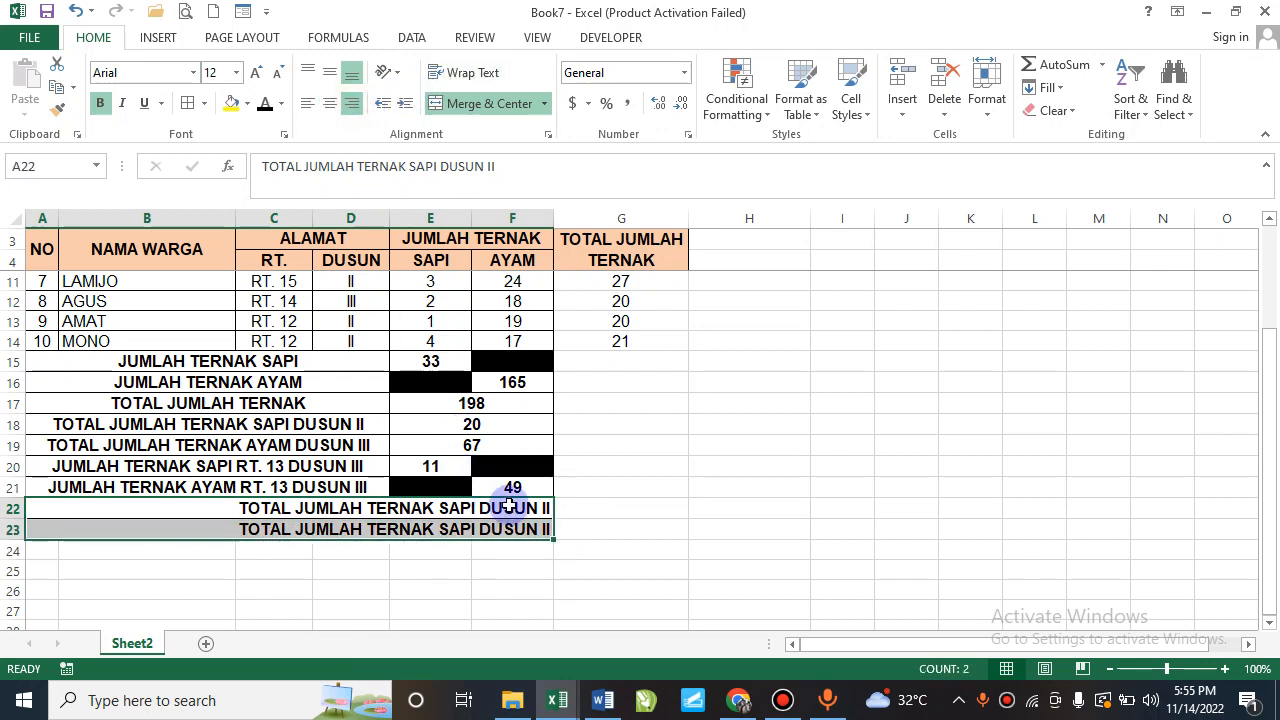
Change the row 23 label to TOTAL JUMLAH TERNAK DUSUN III.
click(545, 533)
double_click(545, 533)
text(I)
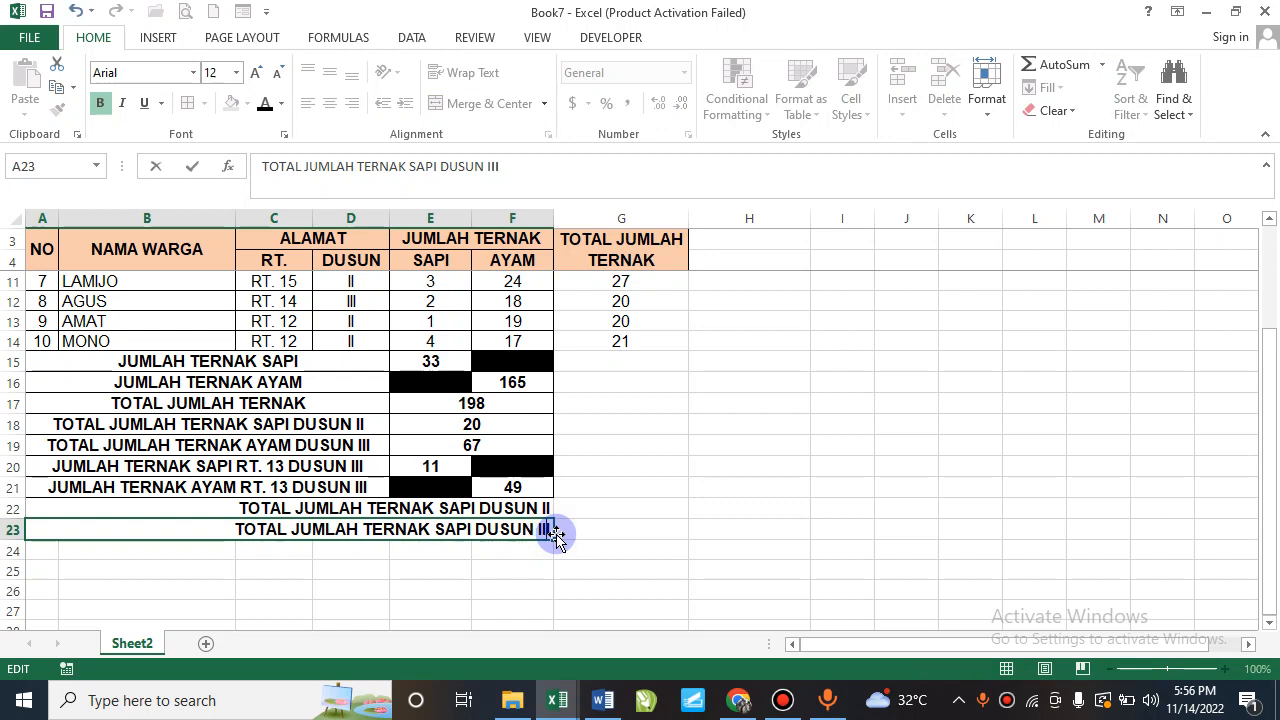
key(ctrl+shift+Left)
key(BackSpace)
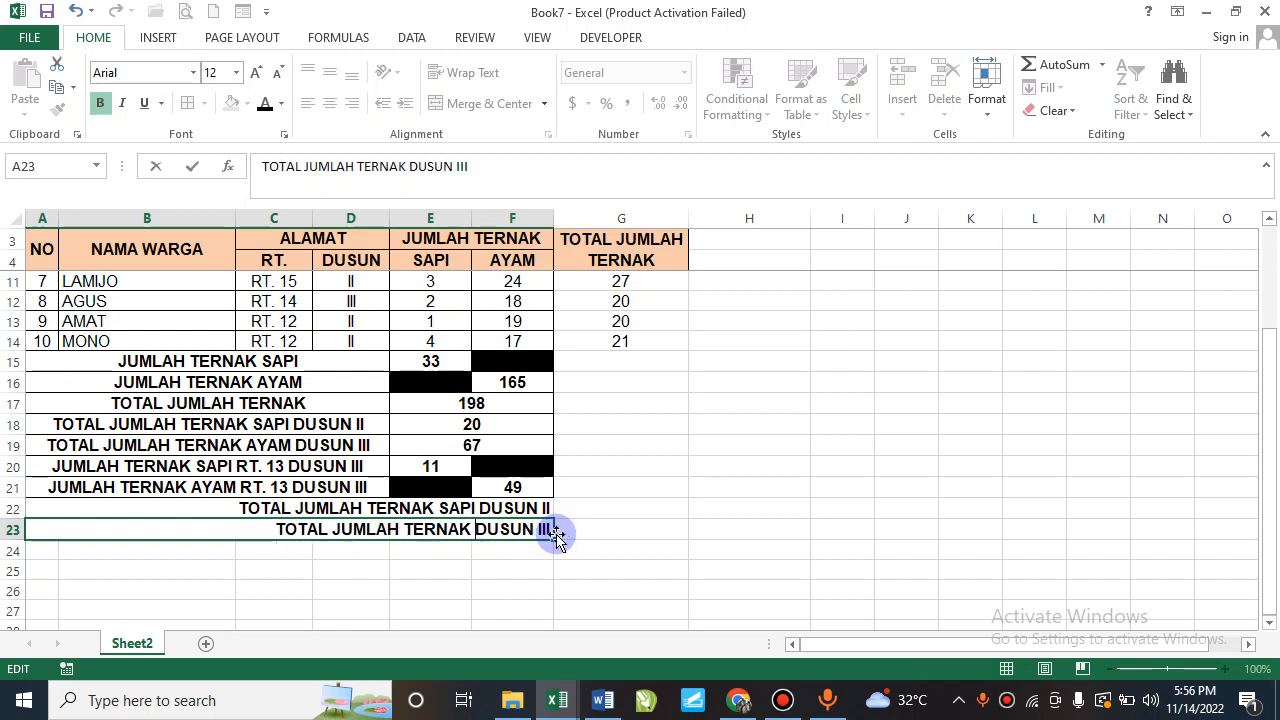
key(Return)
Remove SAPI from the row 22 label so it reads TOTAL JUMLAH TERNAK DUSUN II.
key(Up)
key(Up)
key(F2)
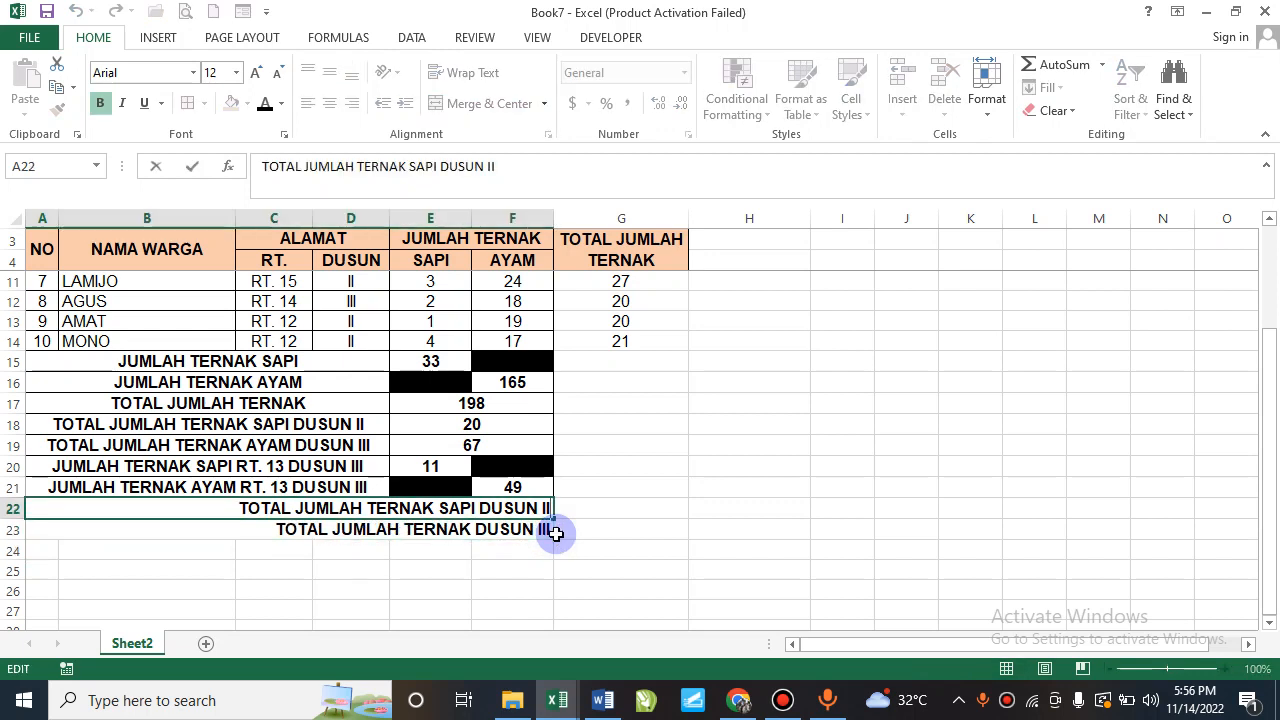
key(BackSpace)
key(Return)
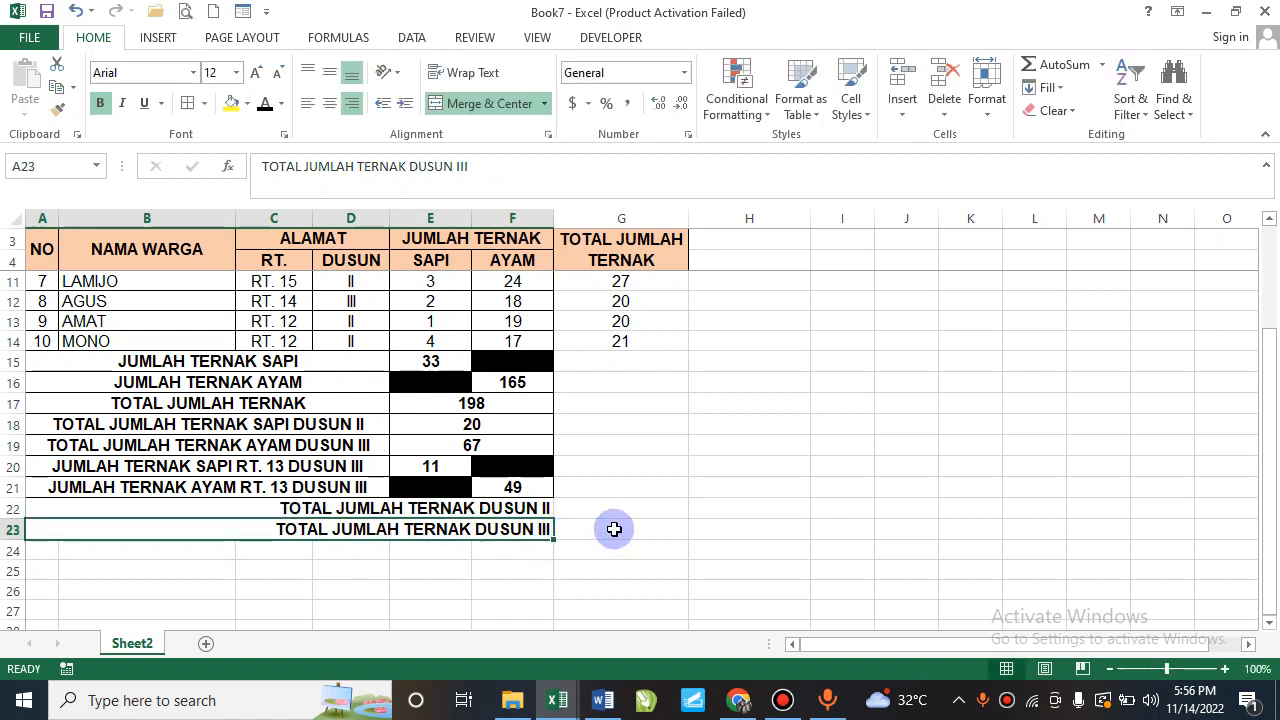
Apply all borders to the table range A5:G23.
scroll(614, 529, up, 1)
click(611, 565)
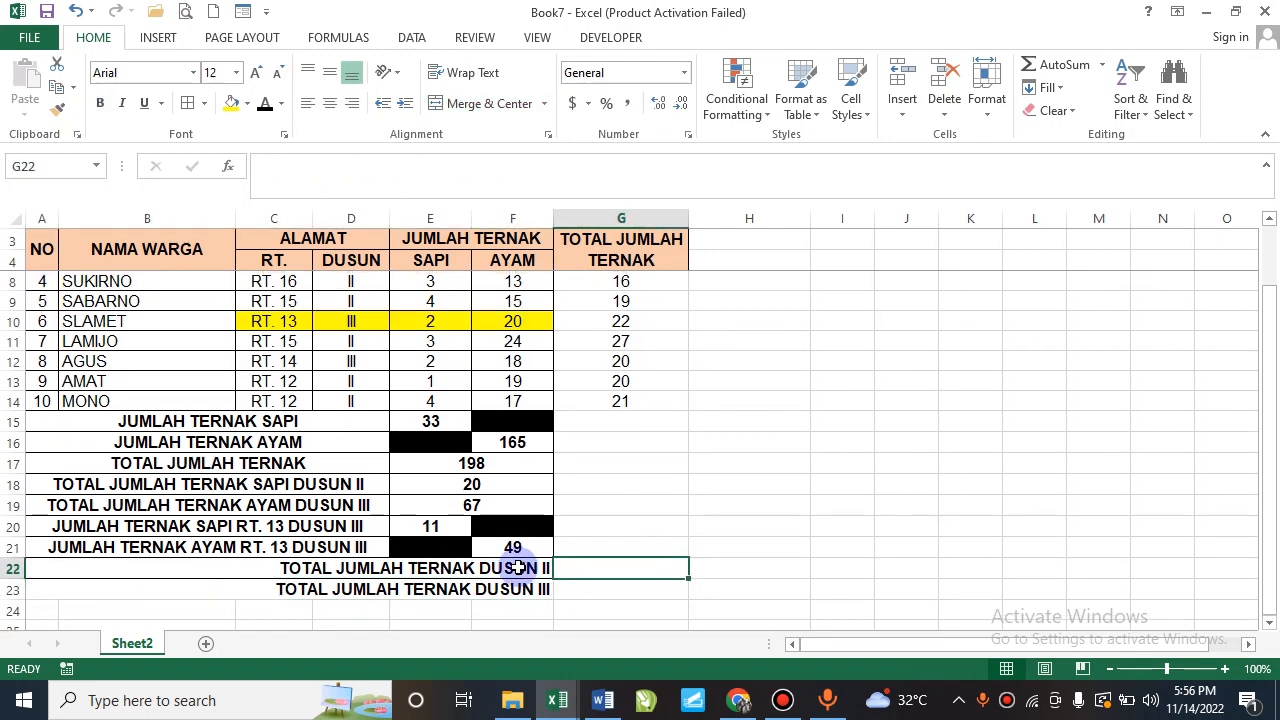
drag(517, 567, 643, 279)
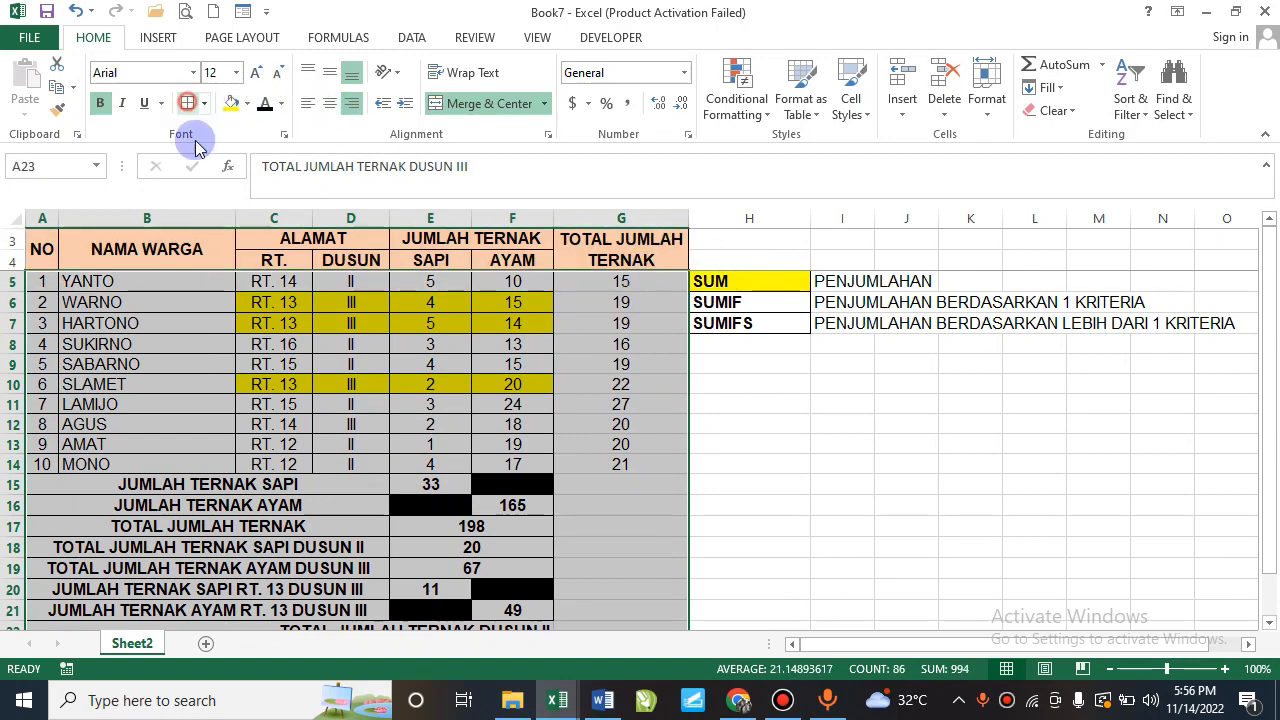
scroll(500, 480, down, 1)
Enter =SUMIF(D5:D14,"II",G5:G14) in G22 and center the result.
click(575, 571)
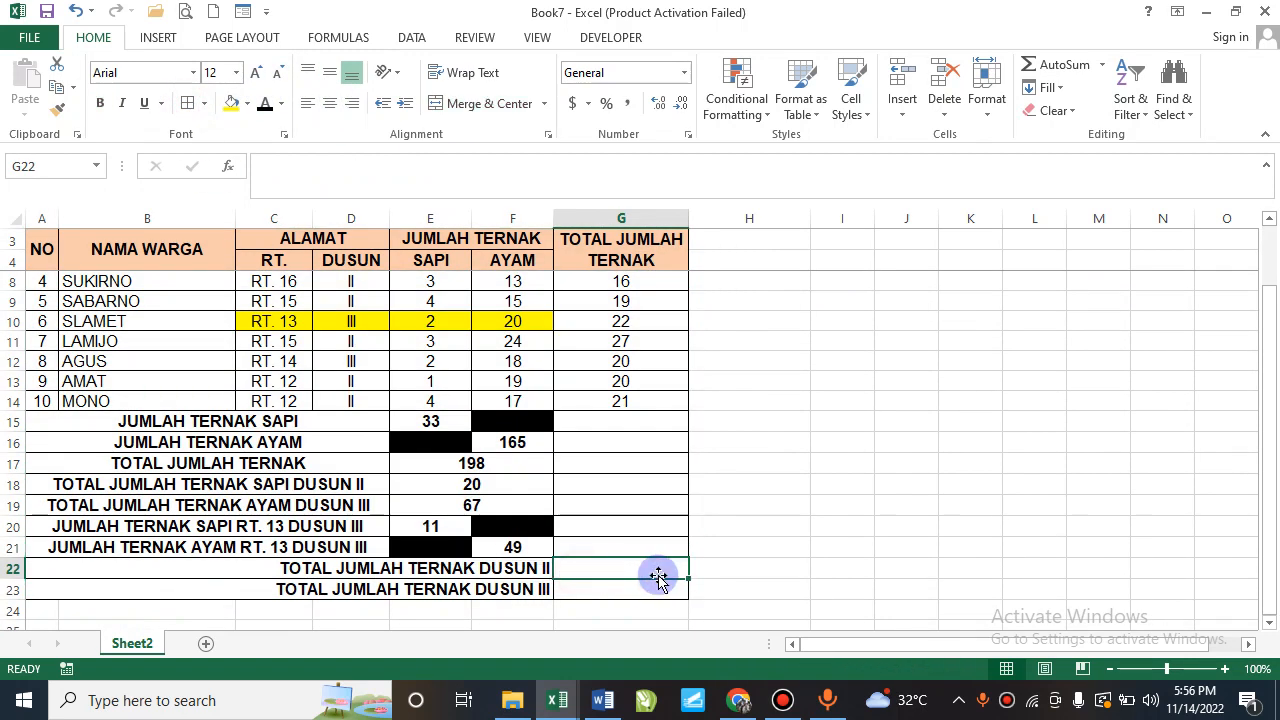
scroll(658, 577, up, 2)
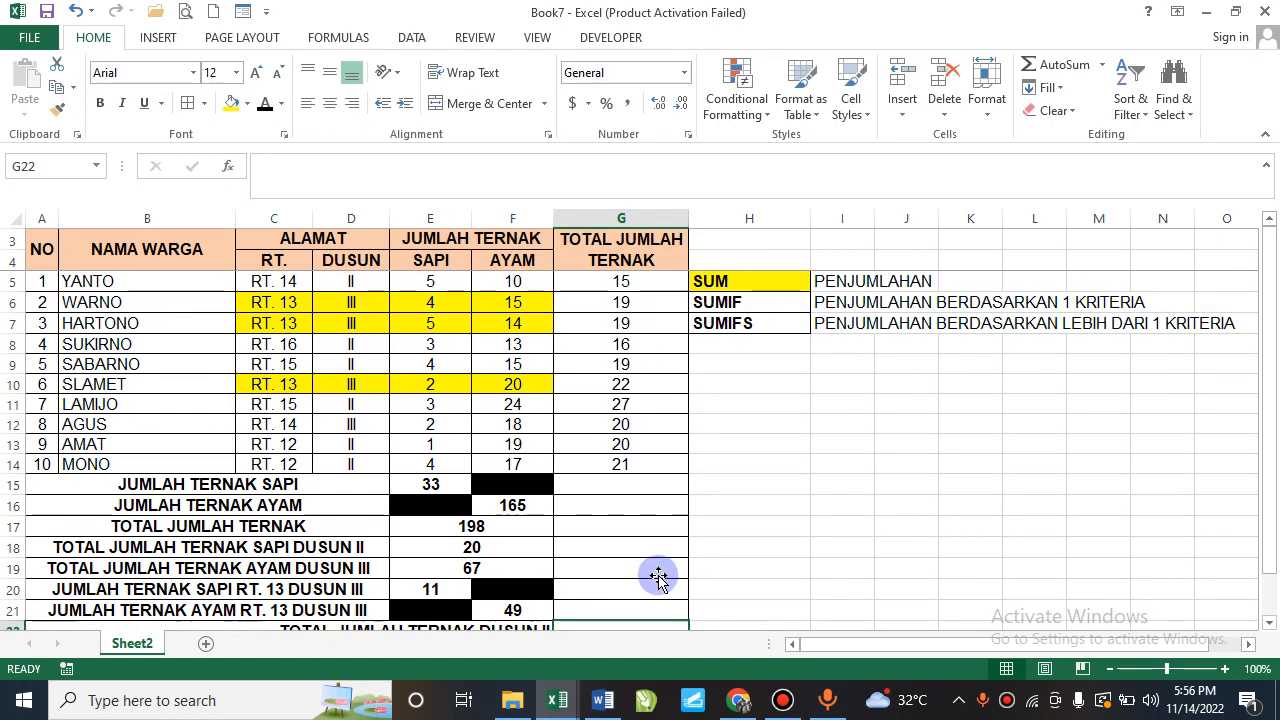
scroll(658, 577, down, 2)
text(=SUMIF()
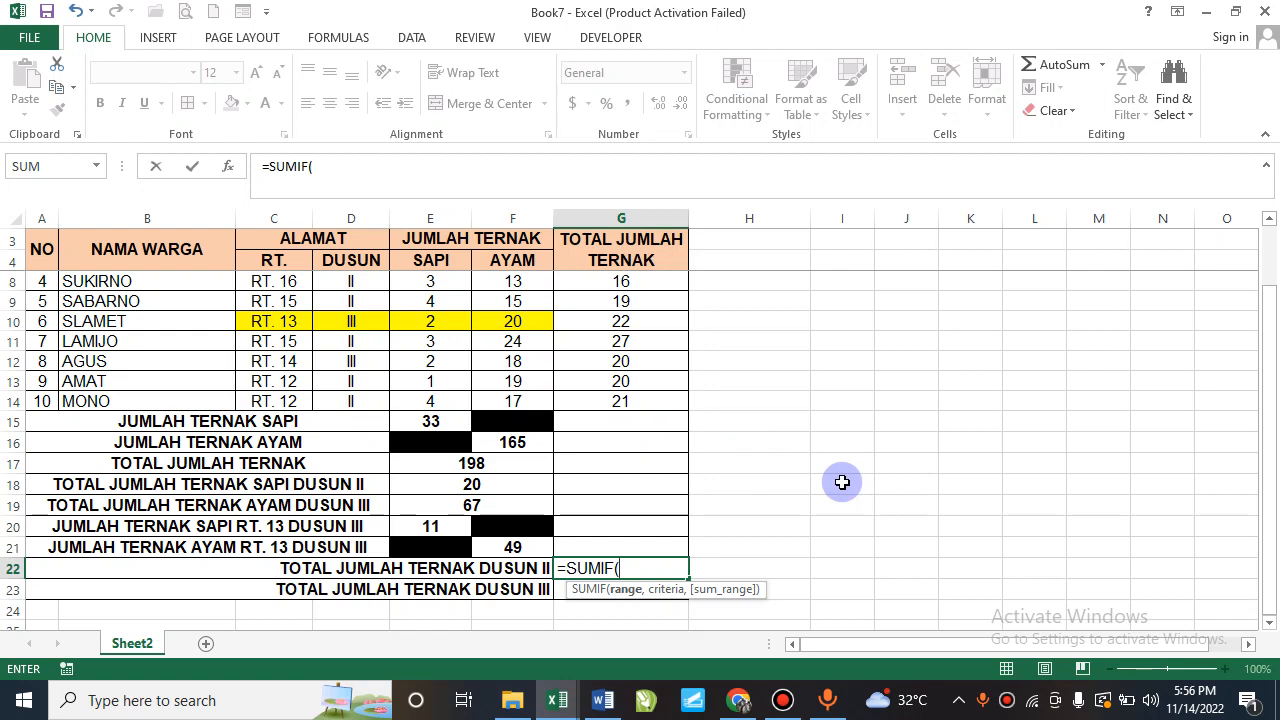
scroll(728, 440, up, 1)
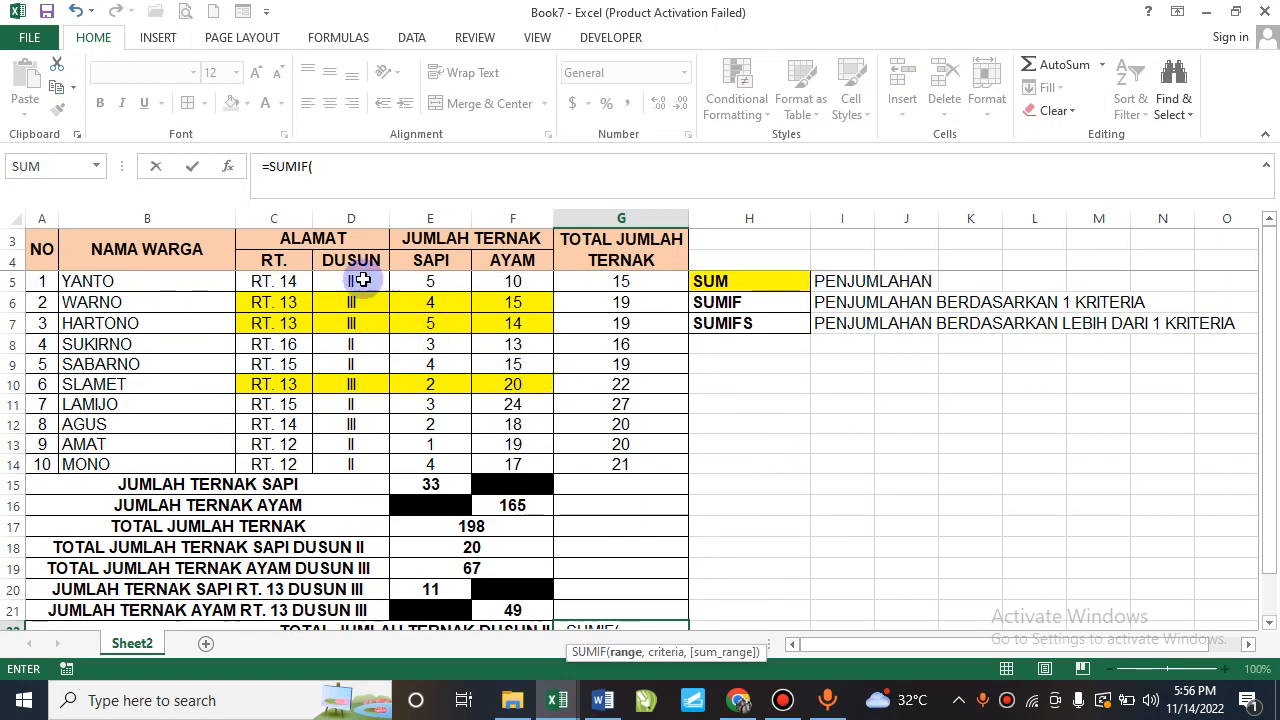
drag(357, 282, 351, 464)
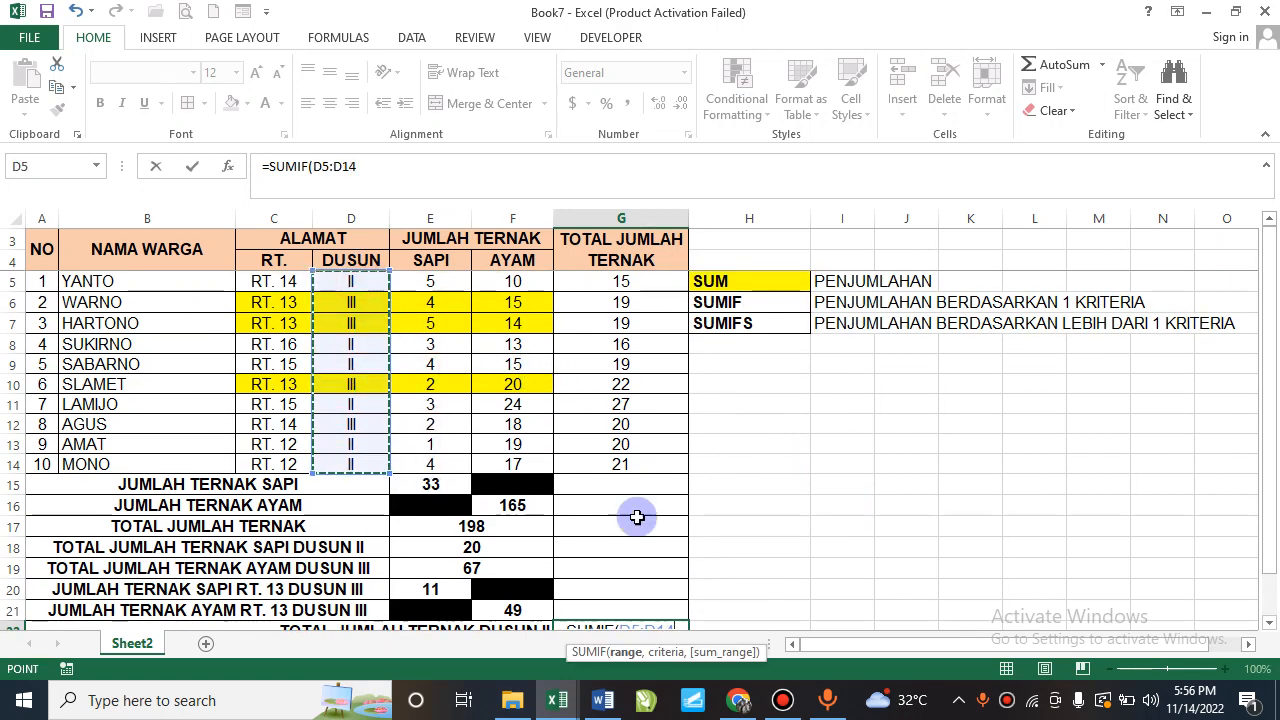
scroll(707, 536, down, 1)
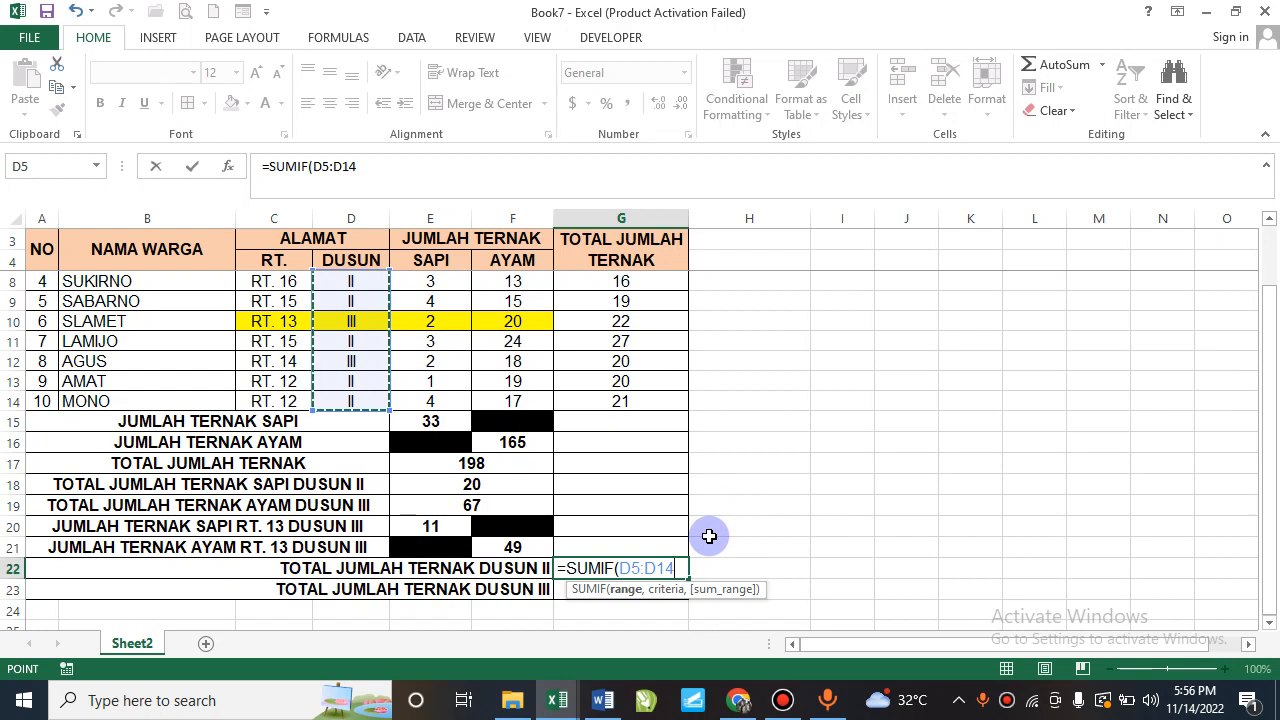
text(,"II",)
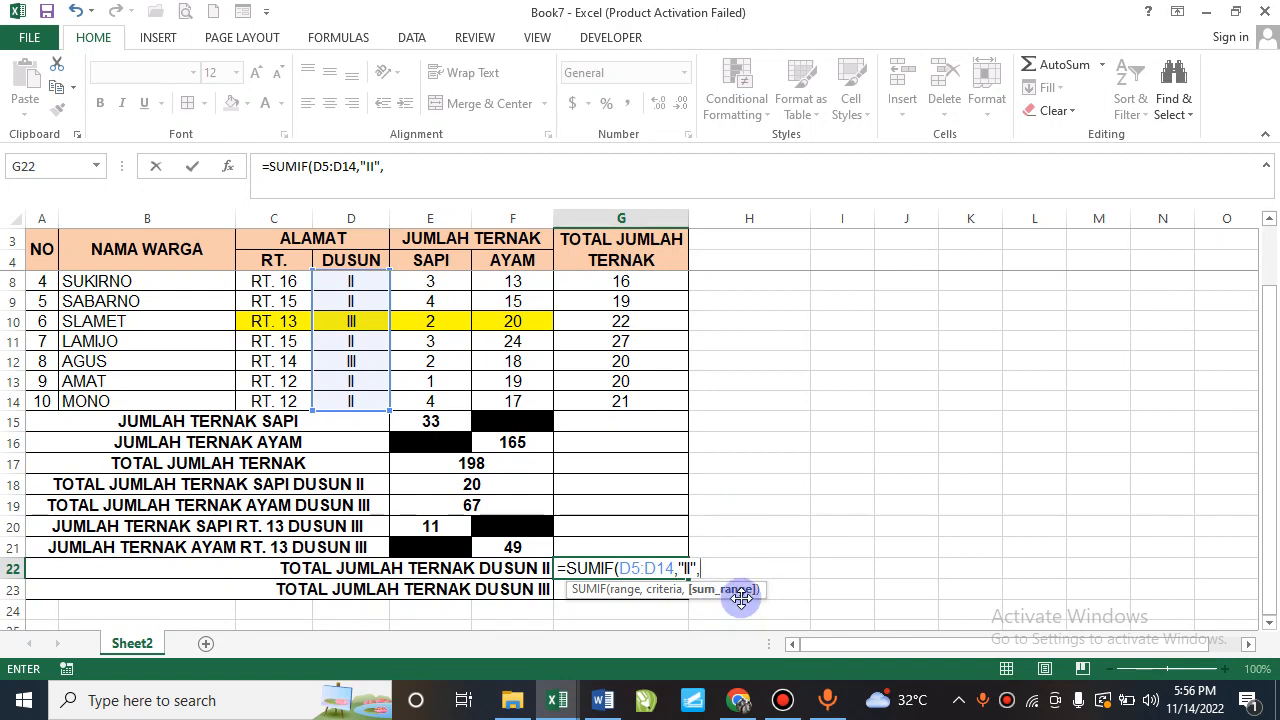
scroll(711, 426, up, 1)
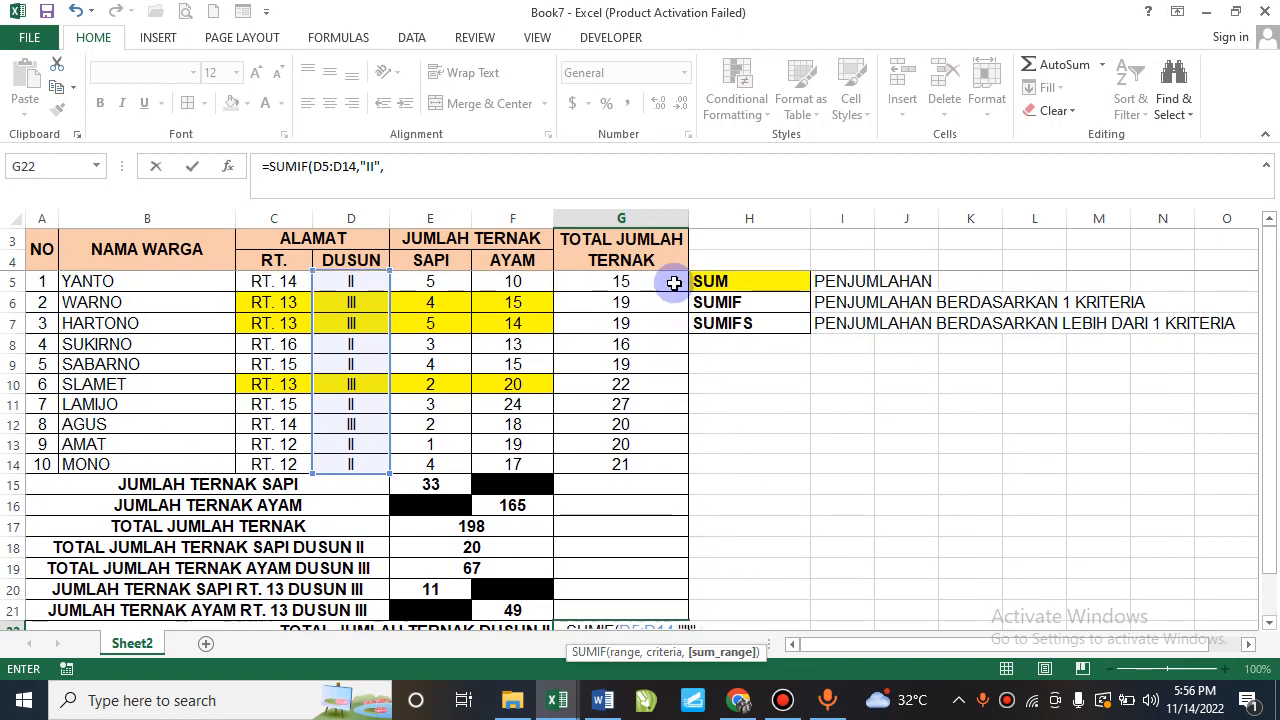
drag(668, 283, 667, 472)
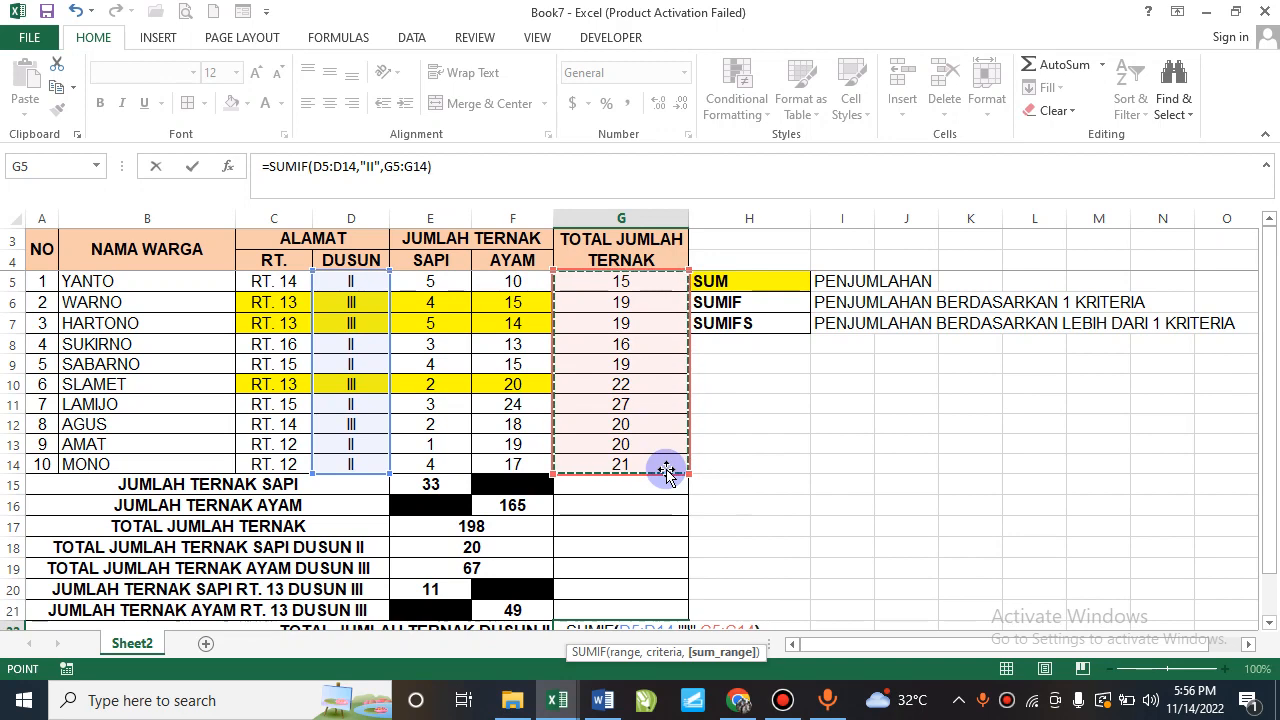
key(Return)
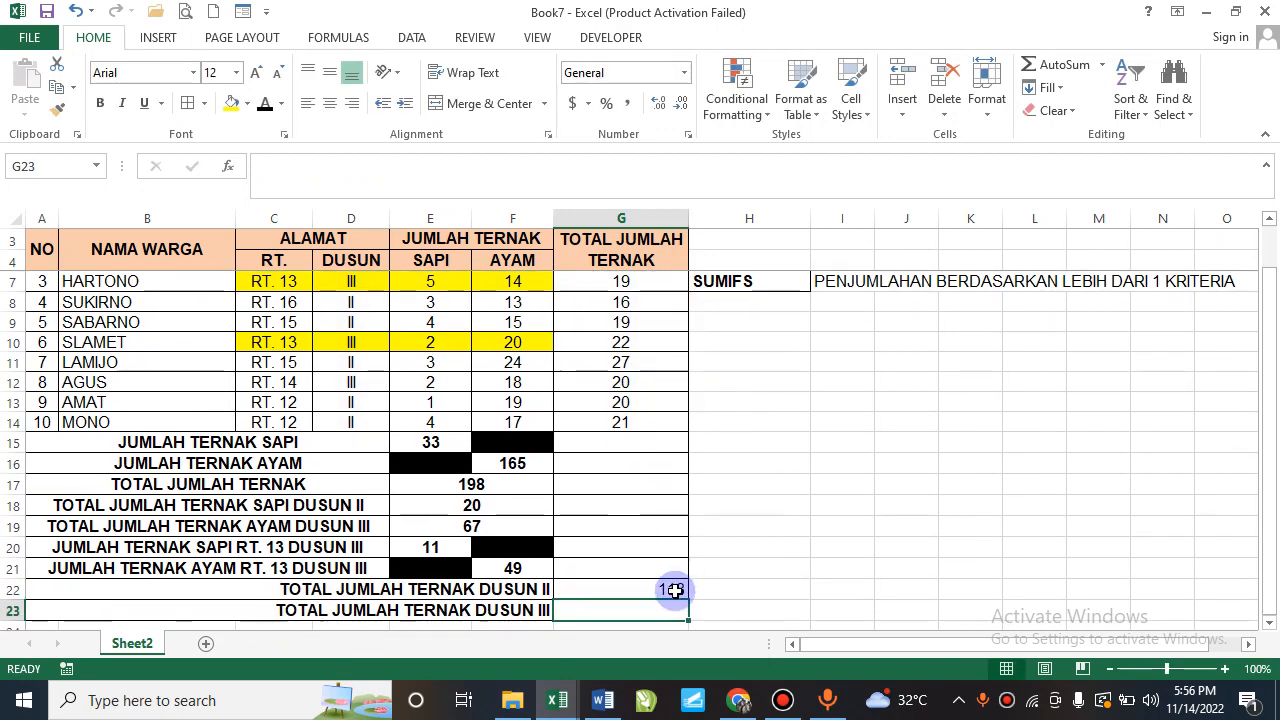
click(674, 589)
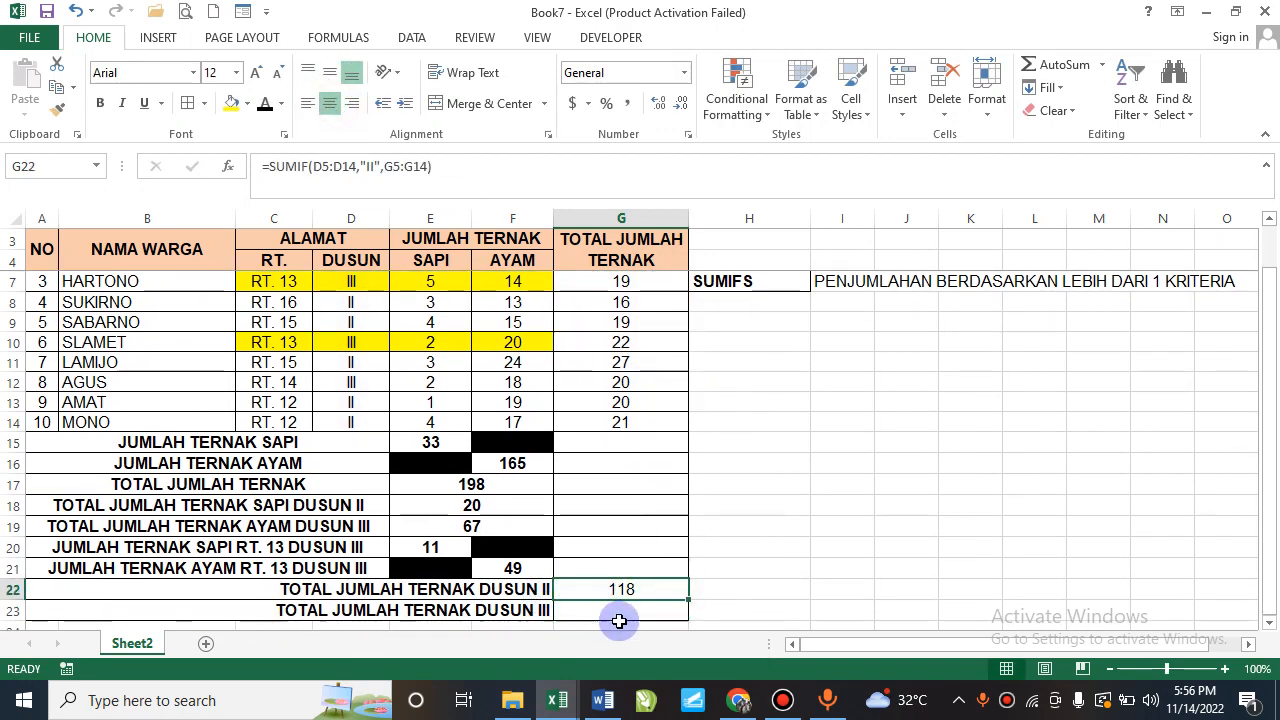
Enter =SUMIF(D5:D14,"III",G5:G14) in G23 for the DUSUN III livestock total.
click(621, 614)
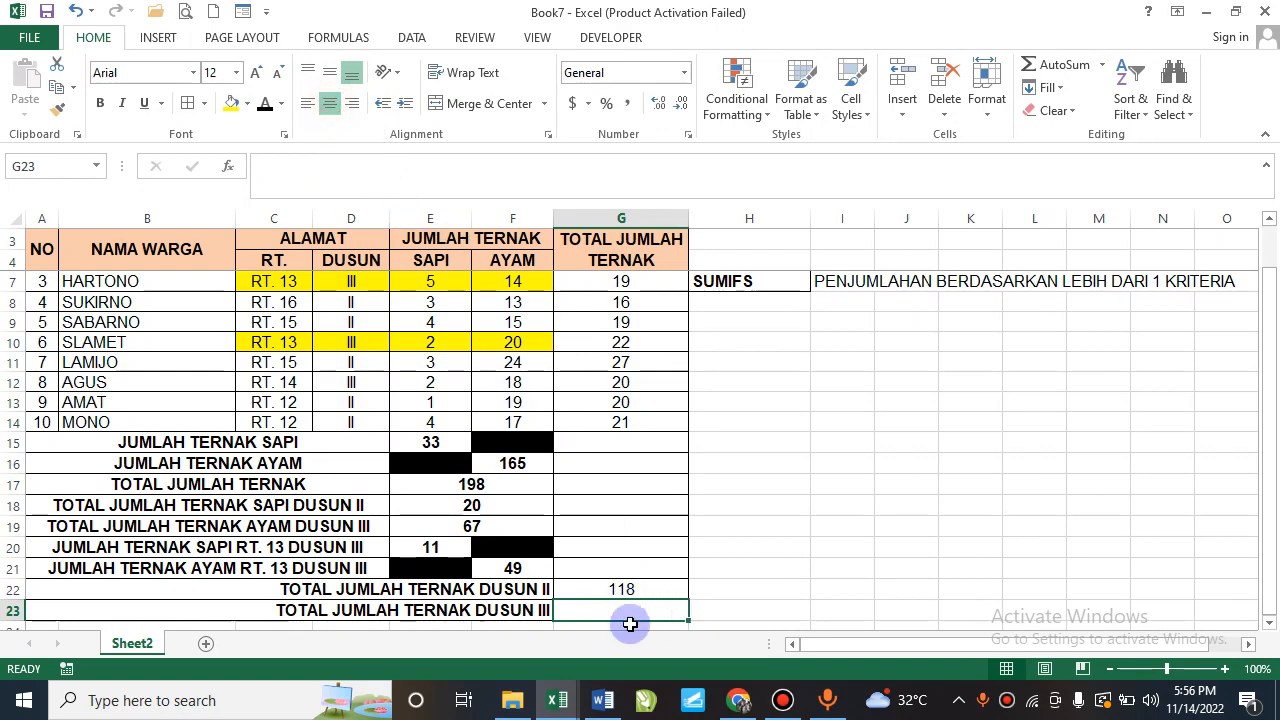
text(=SUMF)
key(BackSpace)
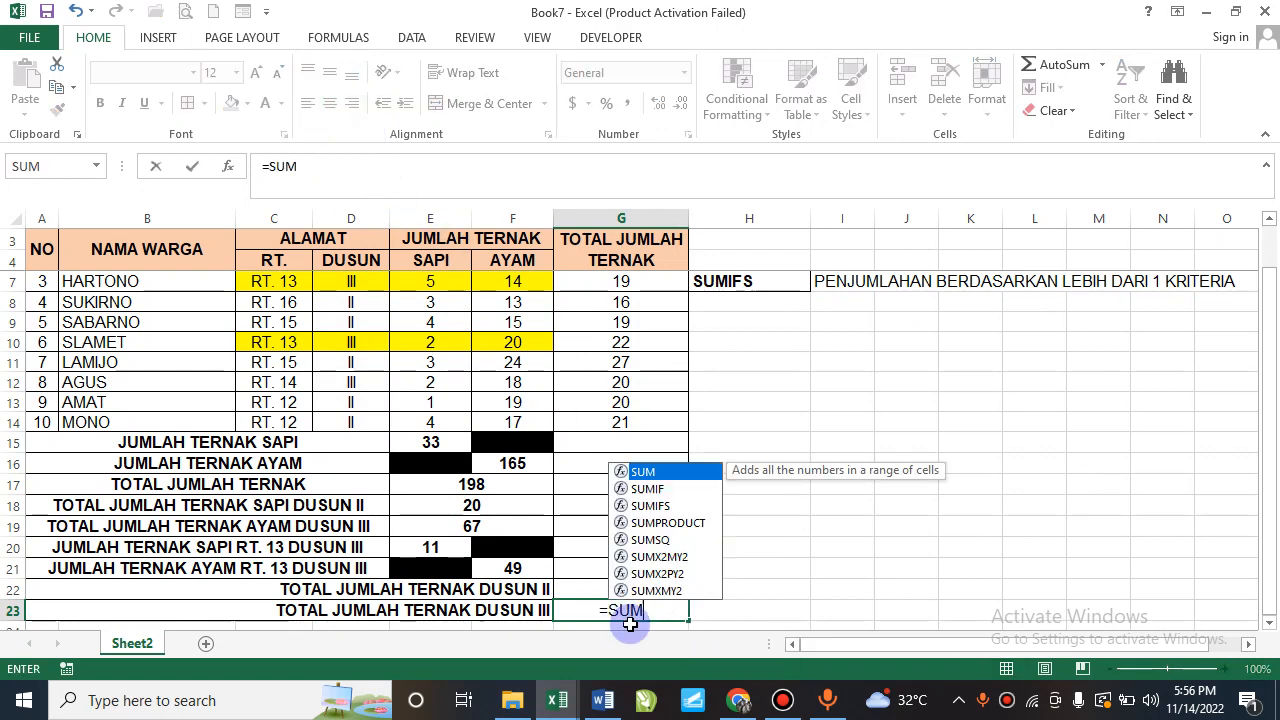
text(IF()
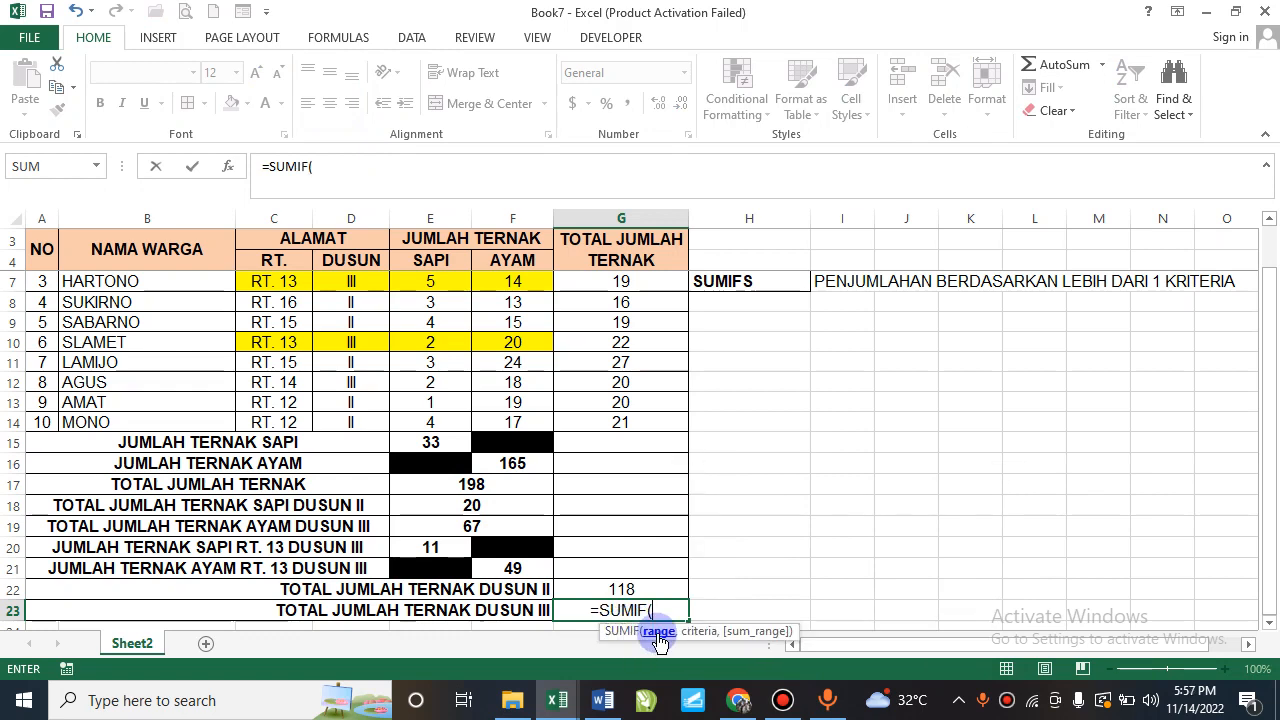
scroll(352, 306, up, 1)
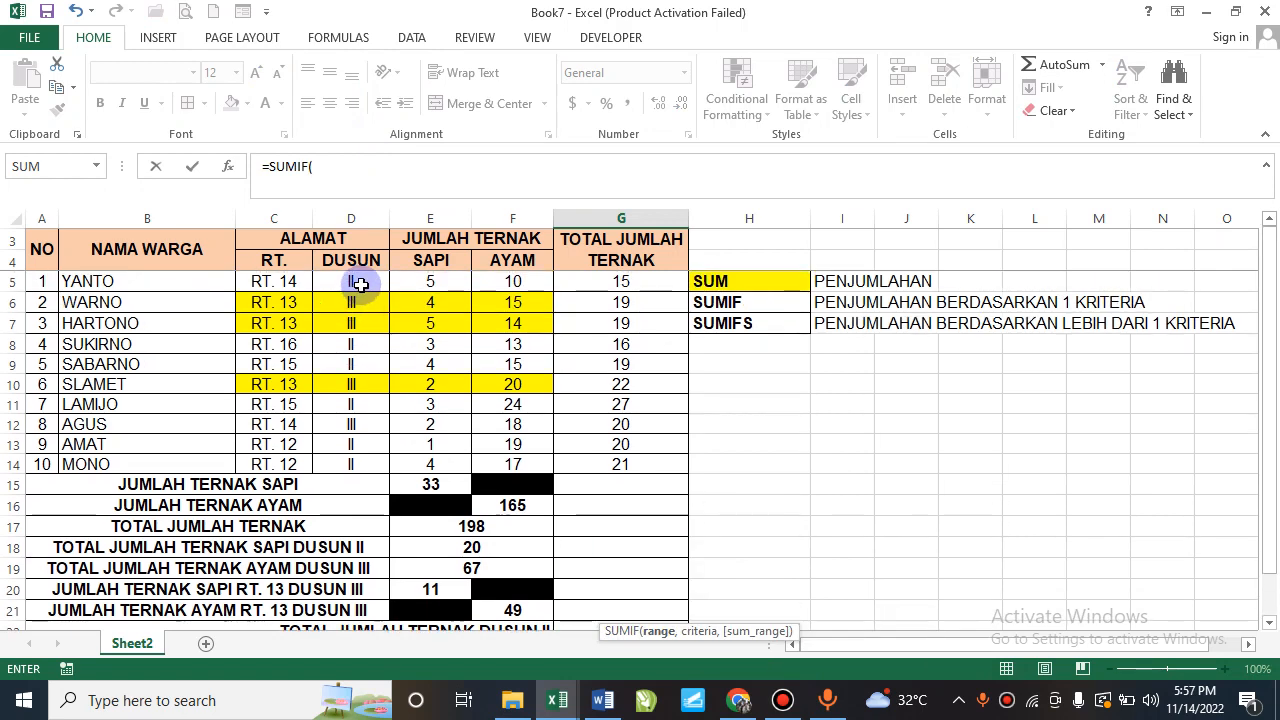
drag(351, 281, 351, 456)
scroll(563, 498, down, 1)
scroll(563, 498, down, 2)
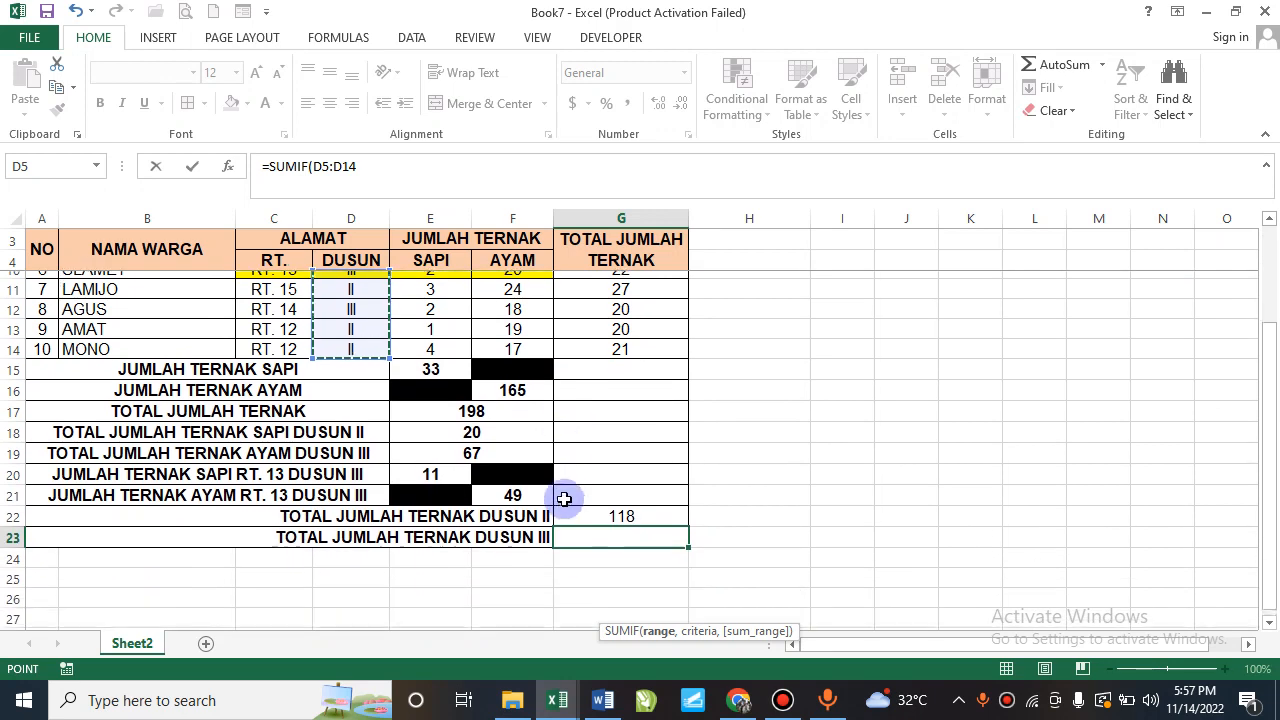
text(,)
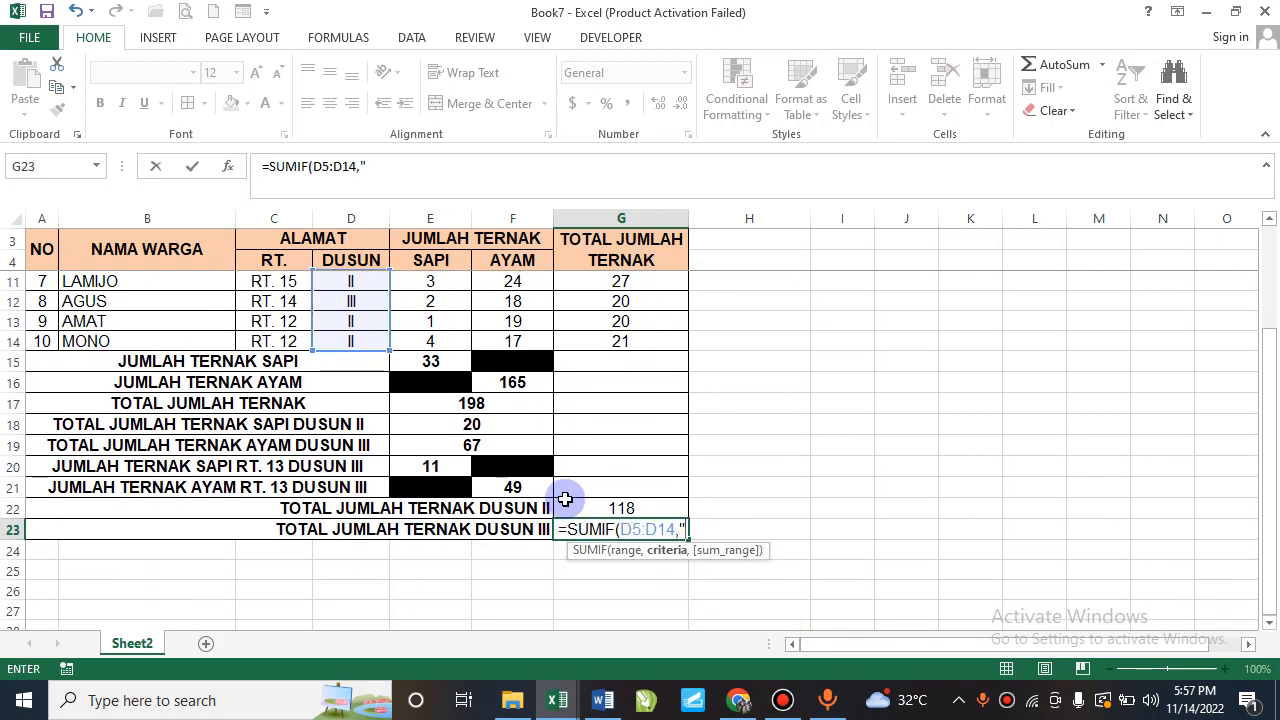
text(")
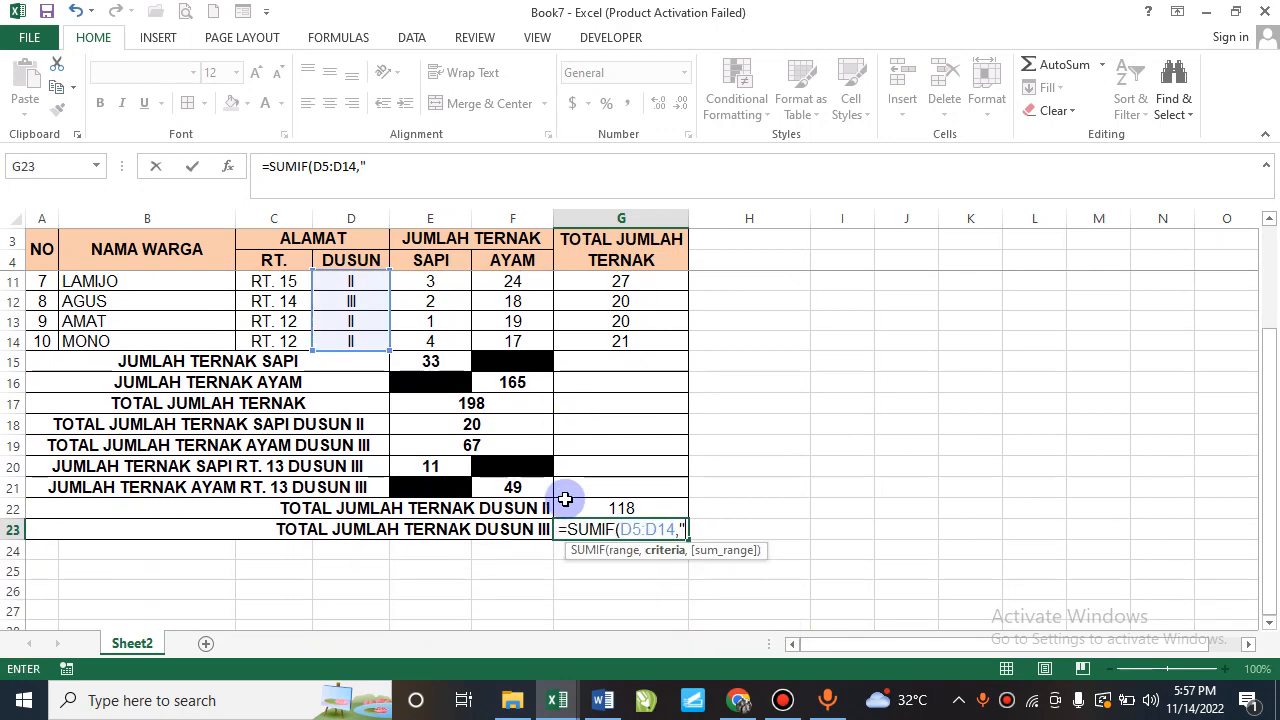
text(III")
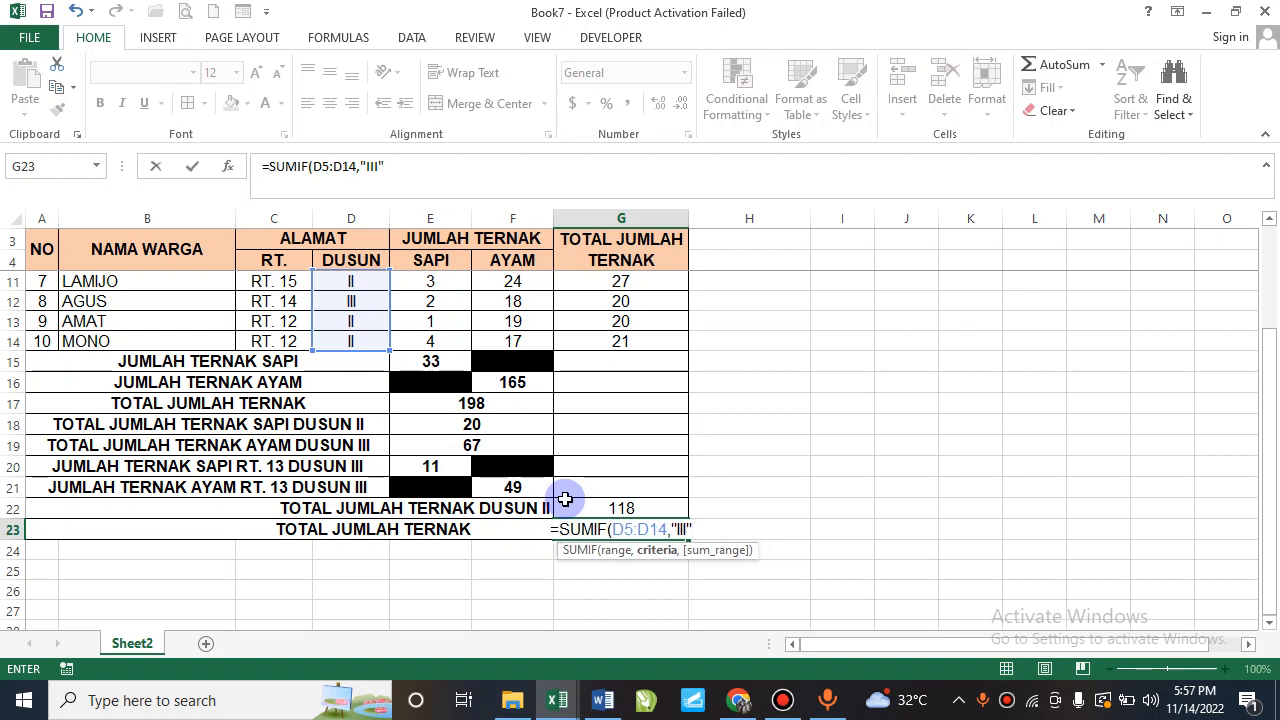
text(,)
scroll(565, 498, up, 2)
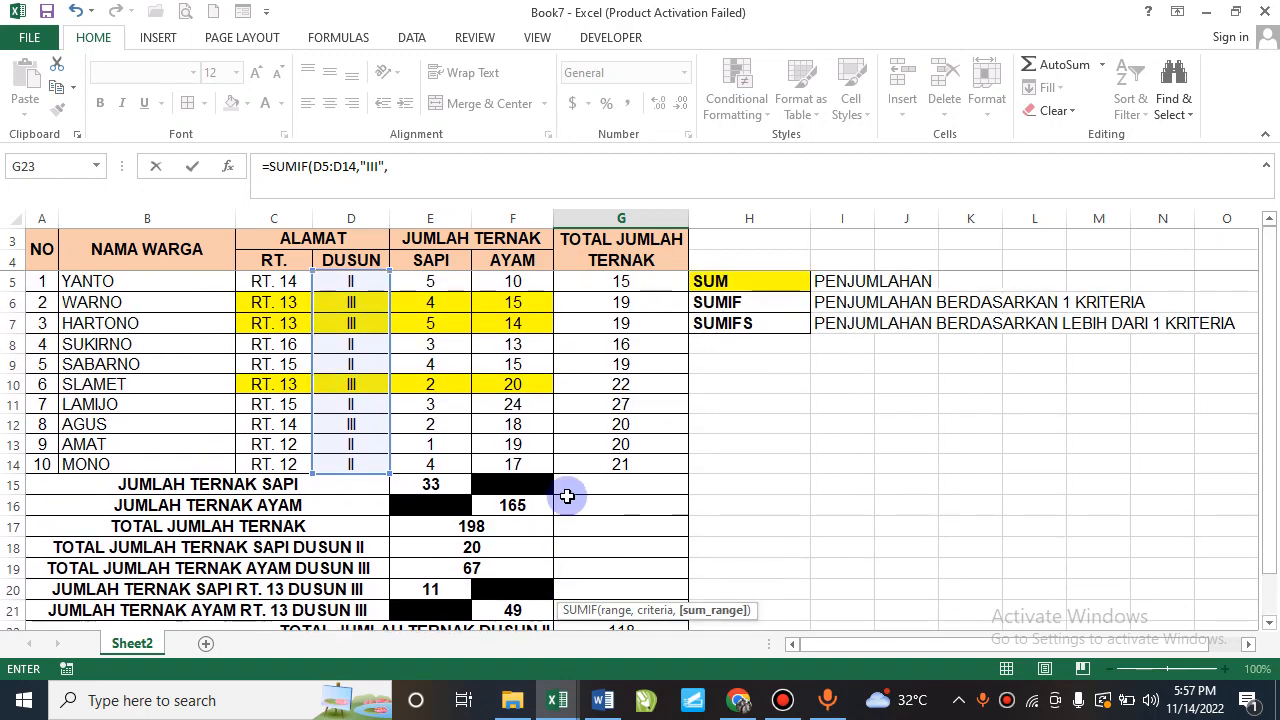
drag(648, 279, 653, 461)
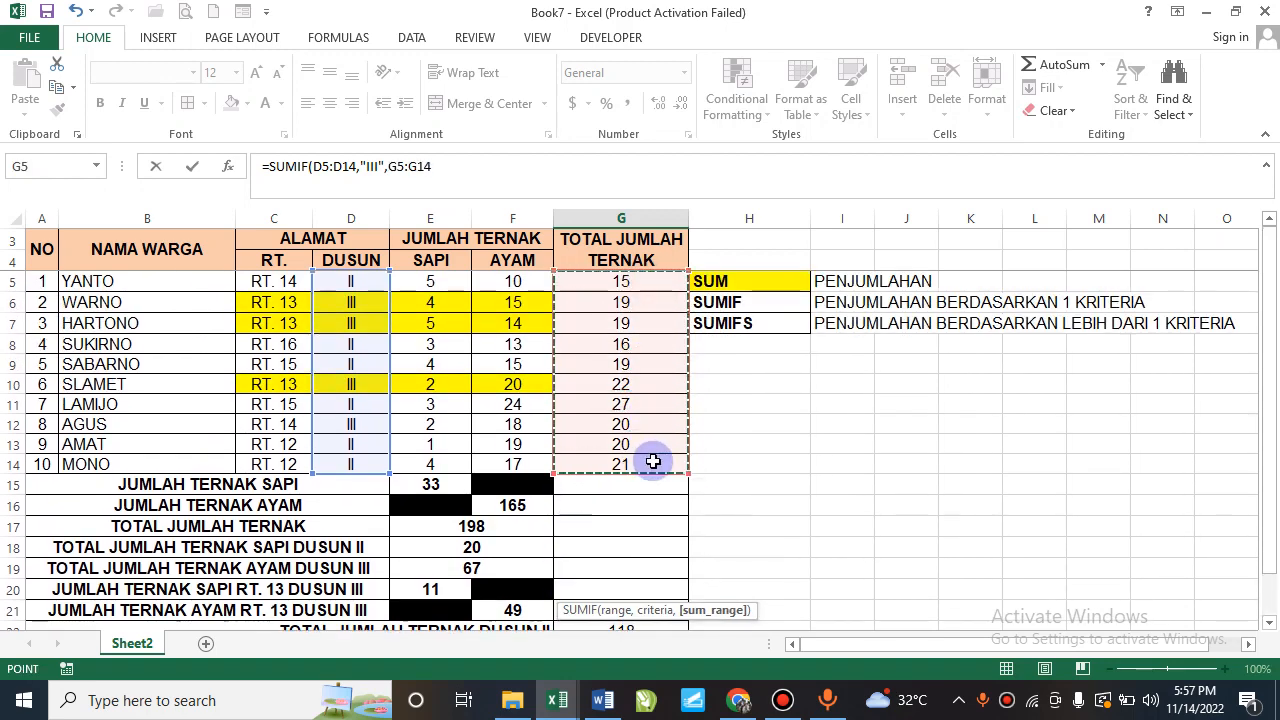
scroll(651, 588, down, 2)
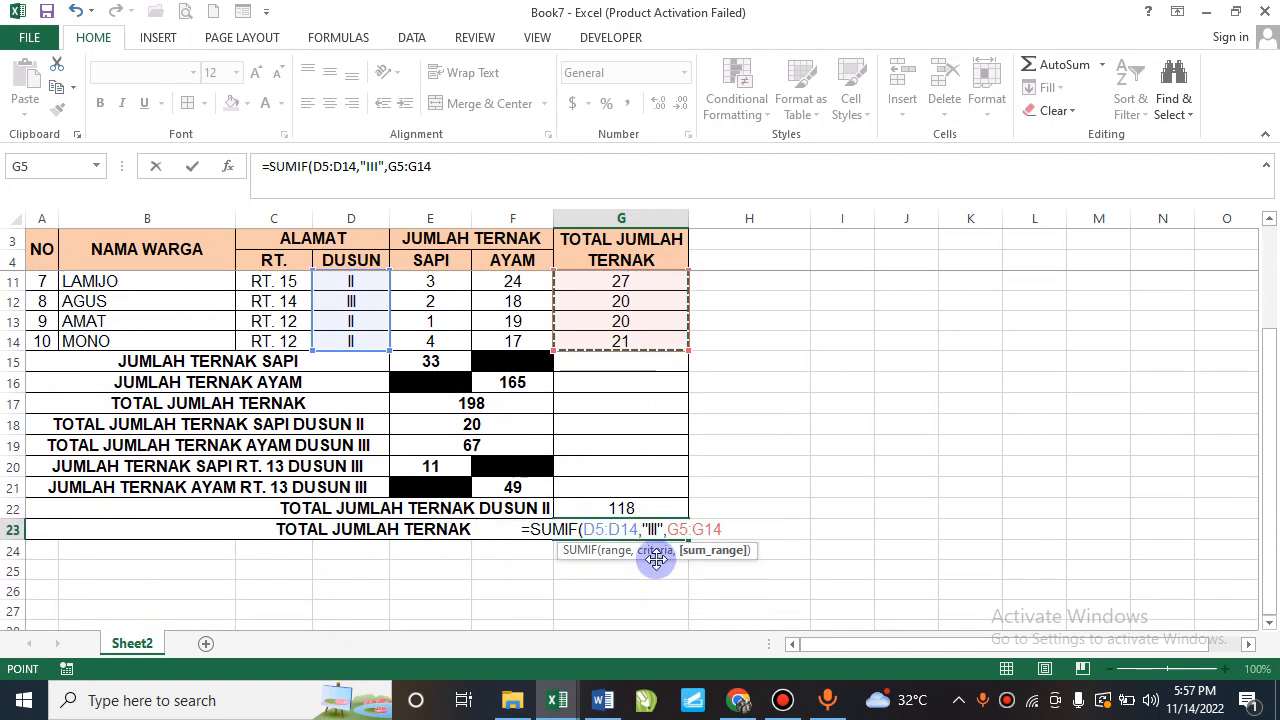
text())
key(Return)
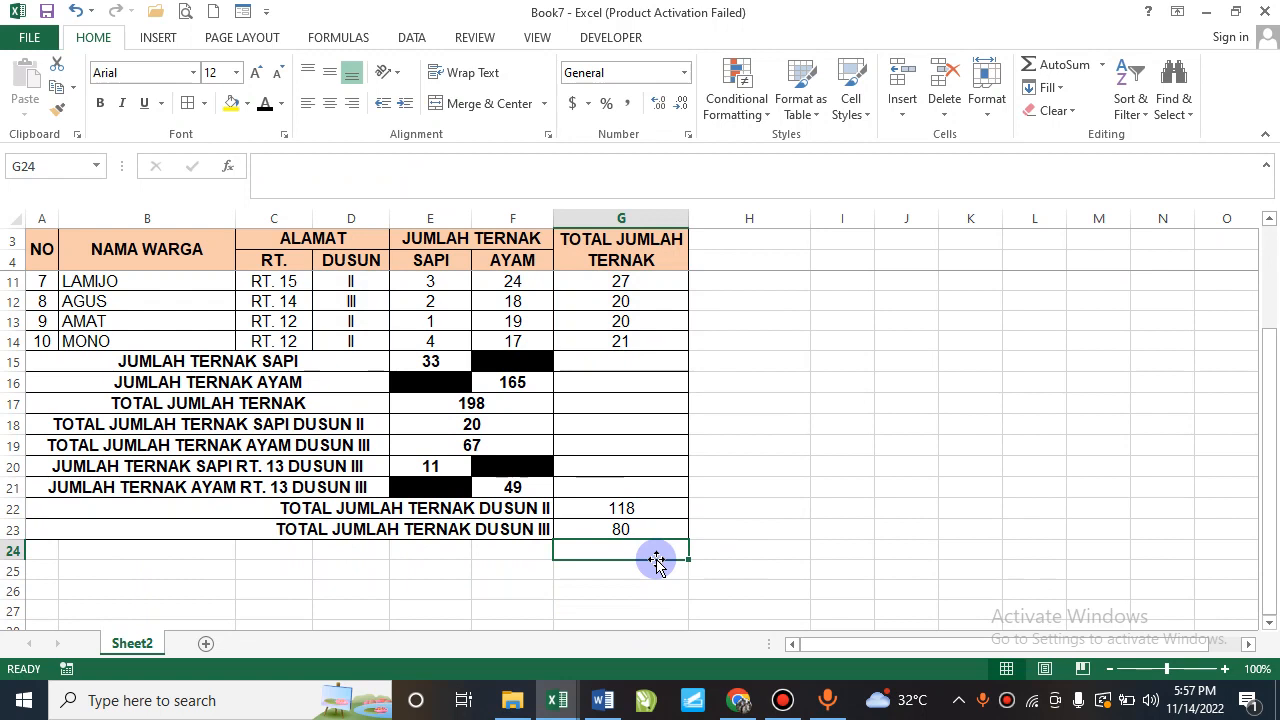
Fill the TOTAL JUMLAH TERNAK result in E17 with yellow.
click(487, 401)
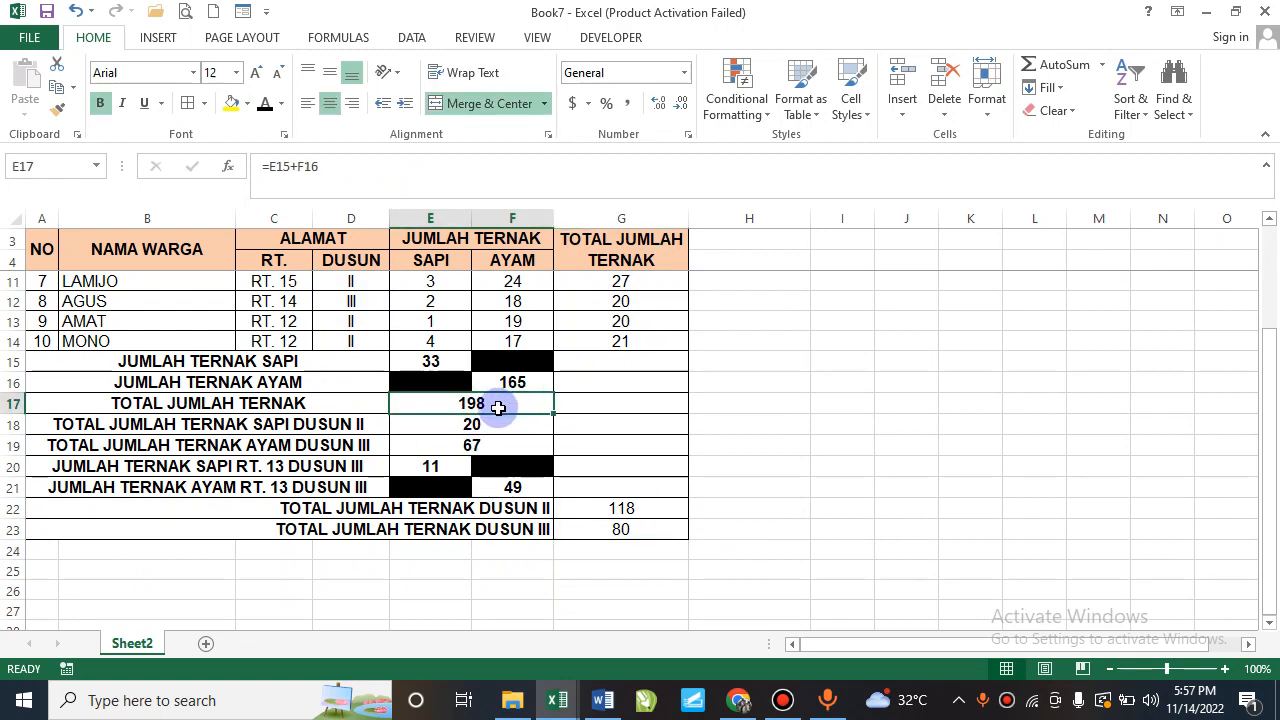
click(230, 100)
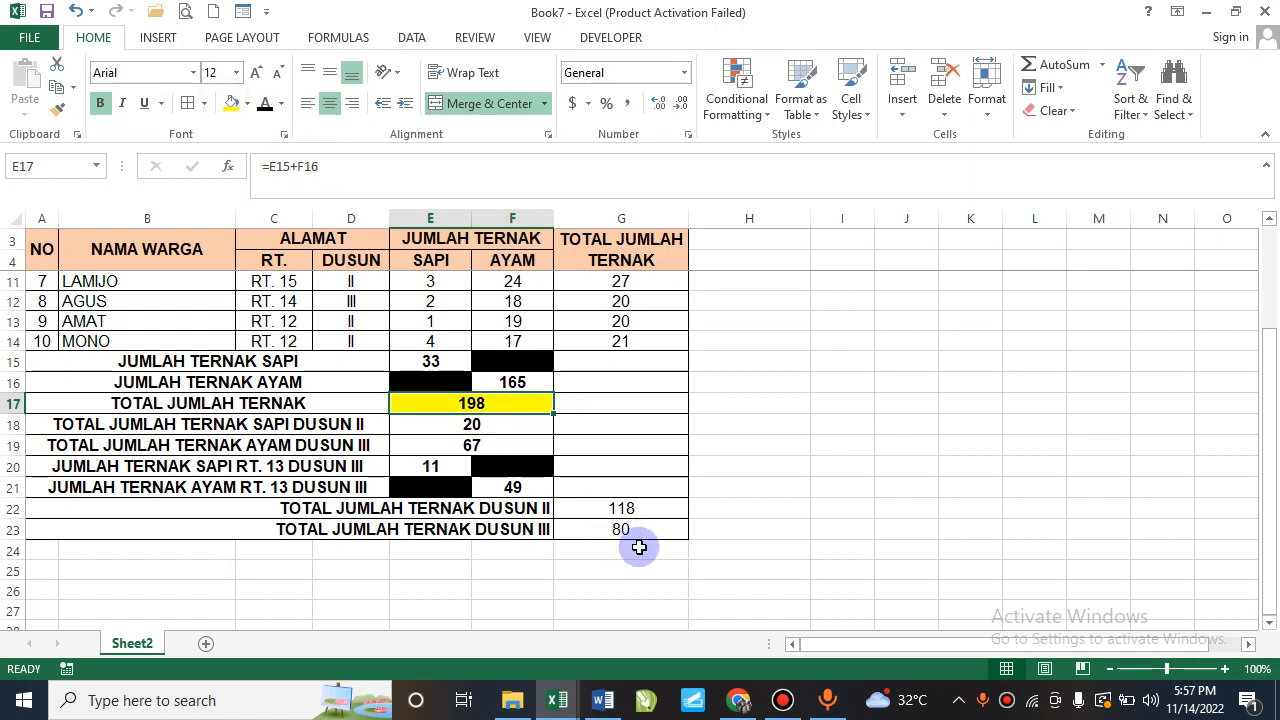
click(605, 508)
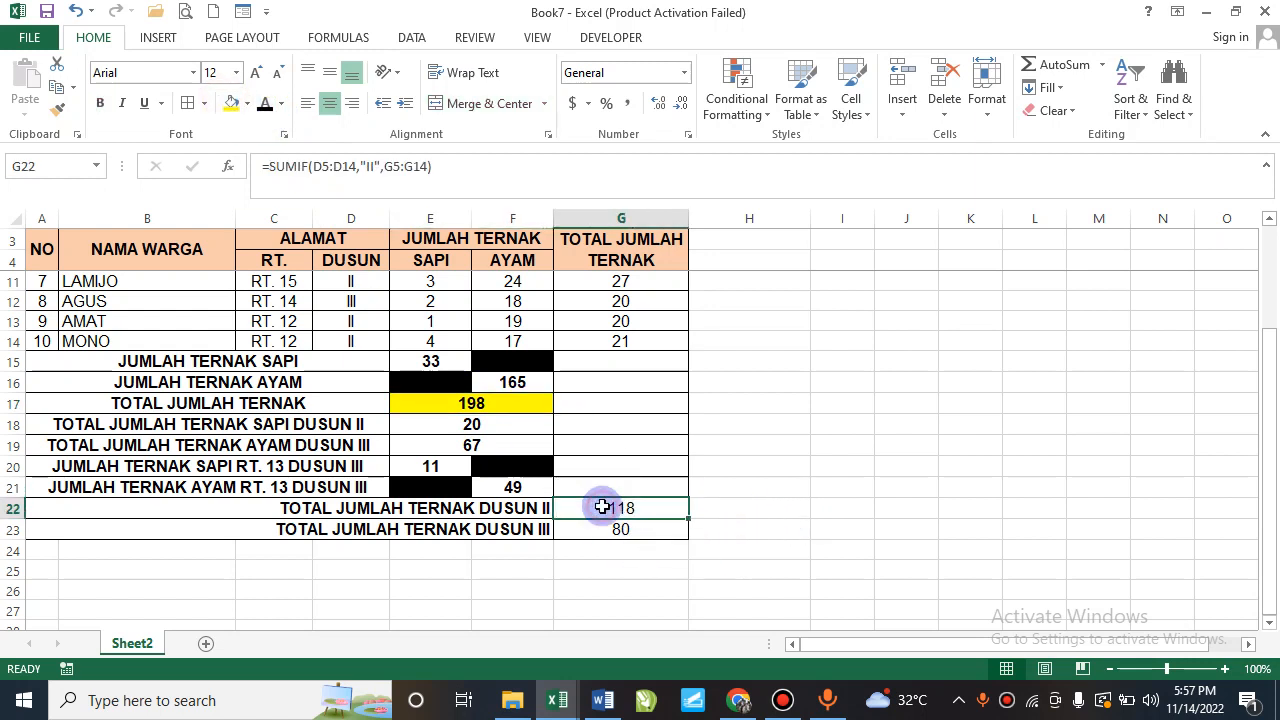
Add the DUSUN II and DUSUN III totals in H22 with =G22+G23.
click(767, 511)
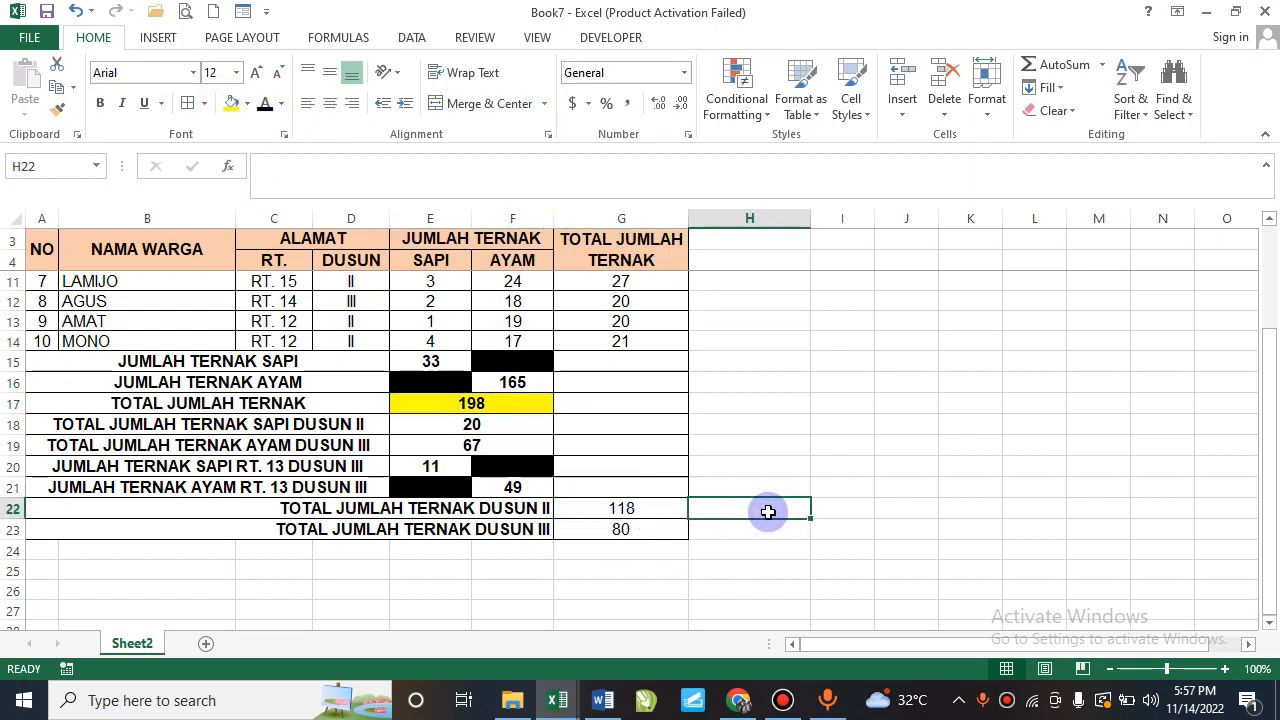
text(=)
click(663, 504)
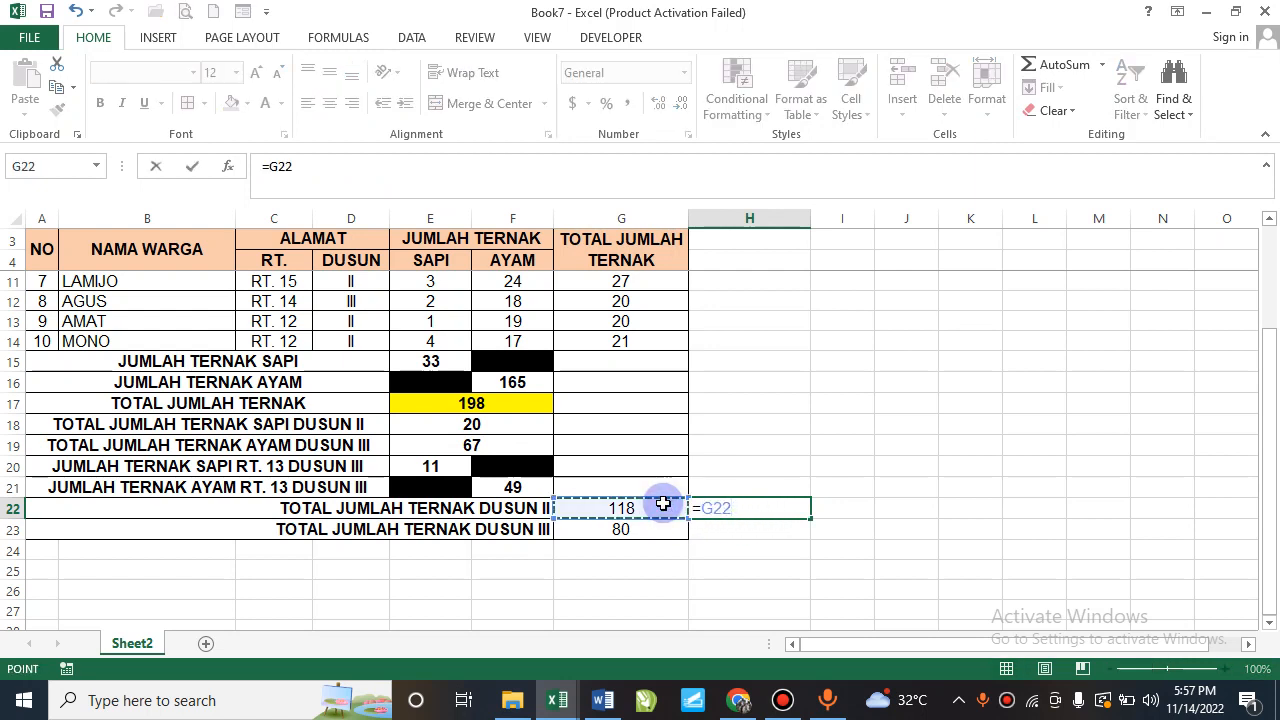
text(+)
click(660, 525)
key(Return)
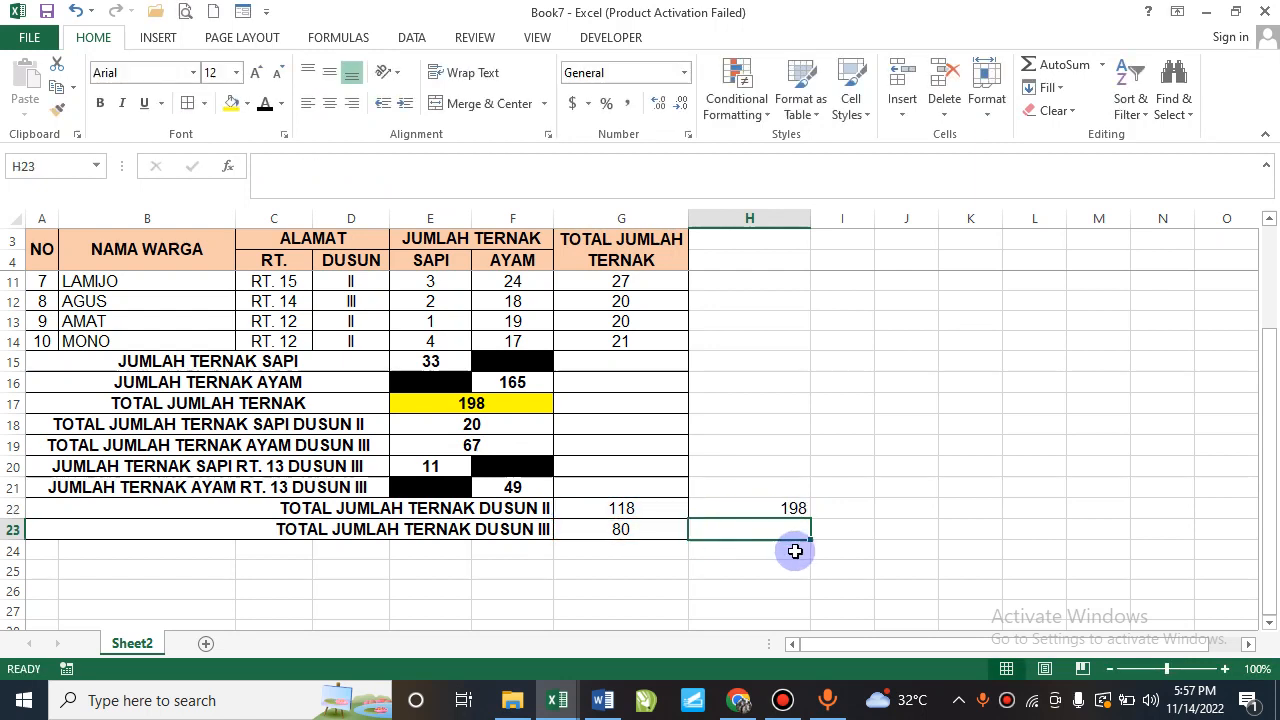
Fill H22 with yellow and compare it with E17 and the sum of the SAPI and AYAM figures in E5:F14.
click(500, 403)
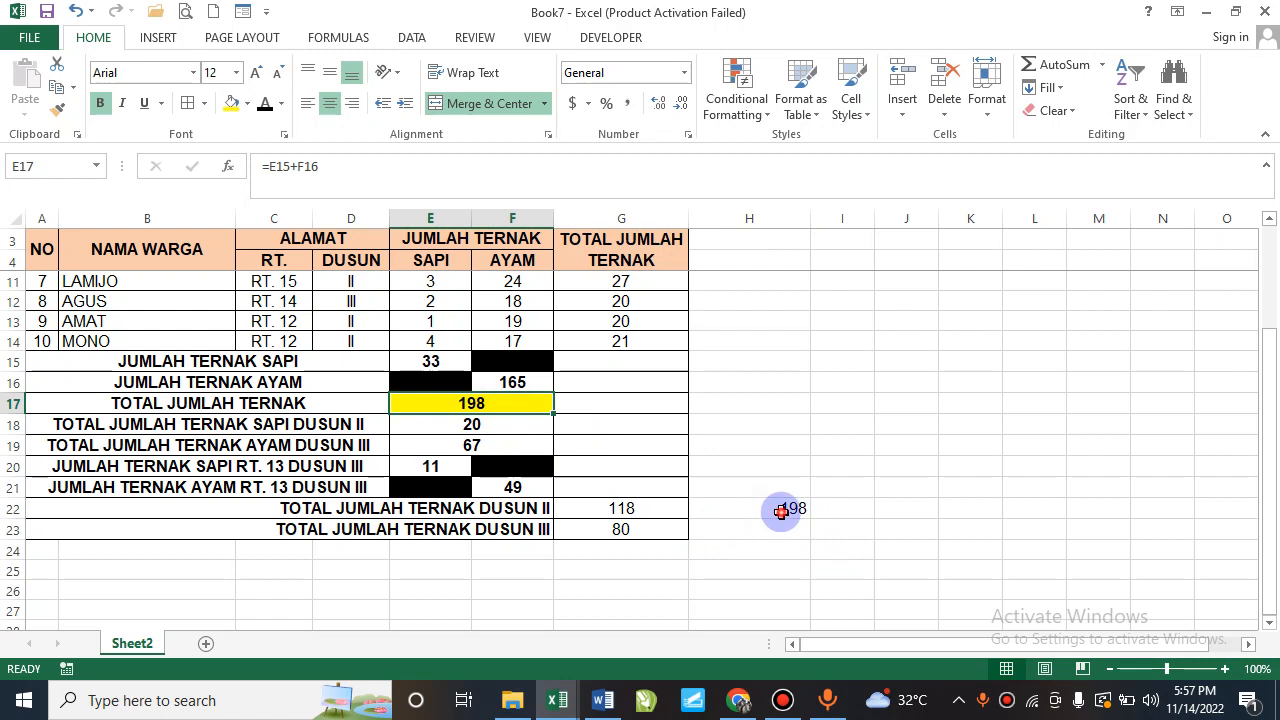
click(780, 514)
click(234, 103)
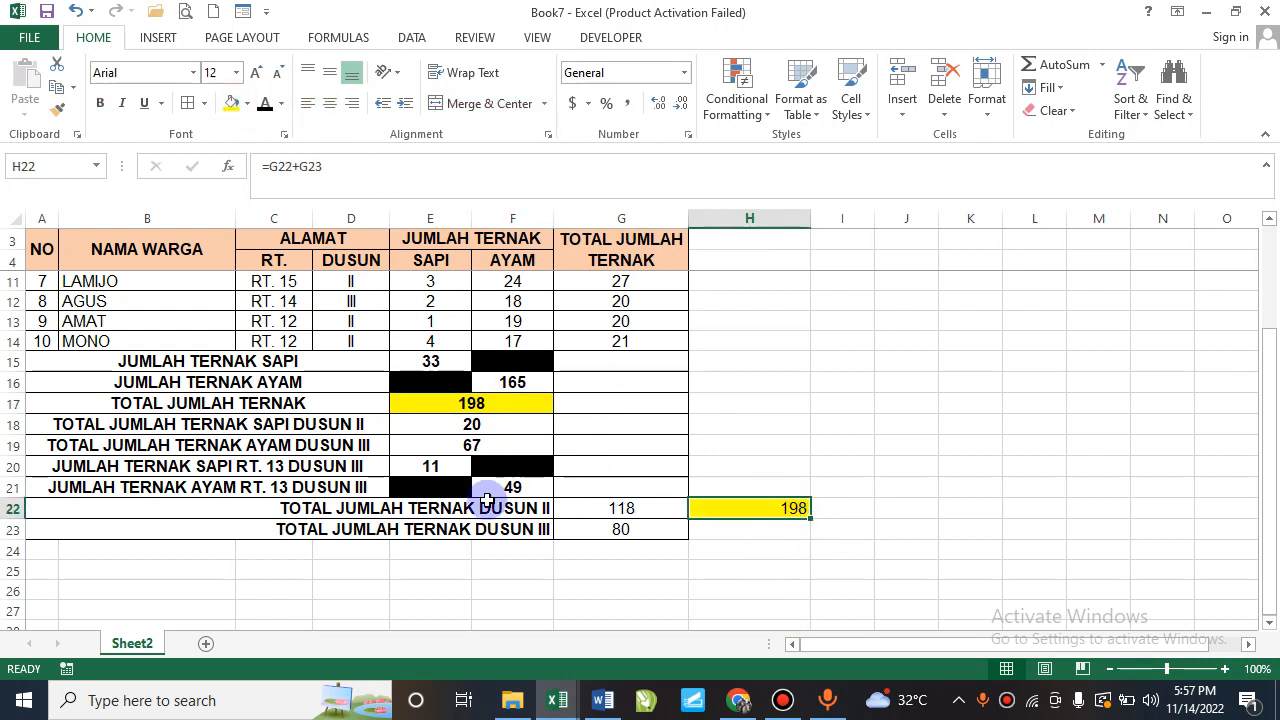
drag(489, 508, 694, 536)
click(445, 405)
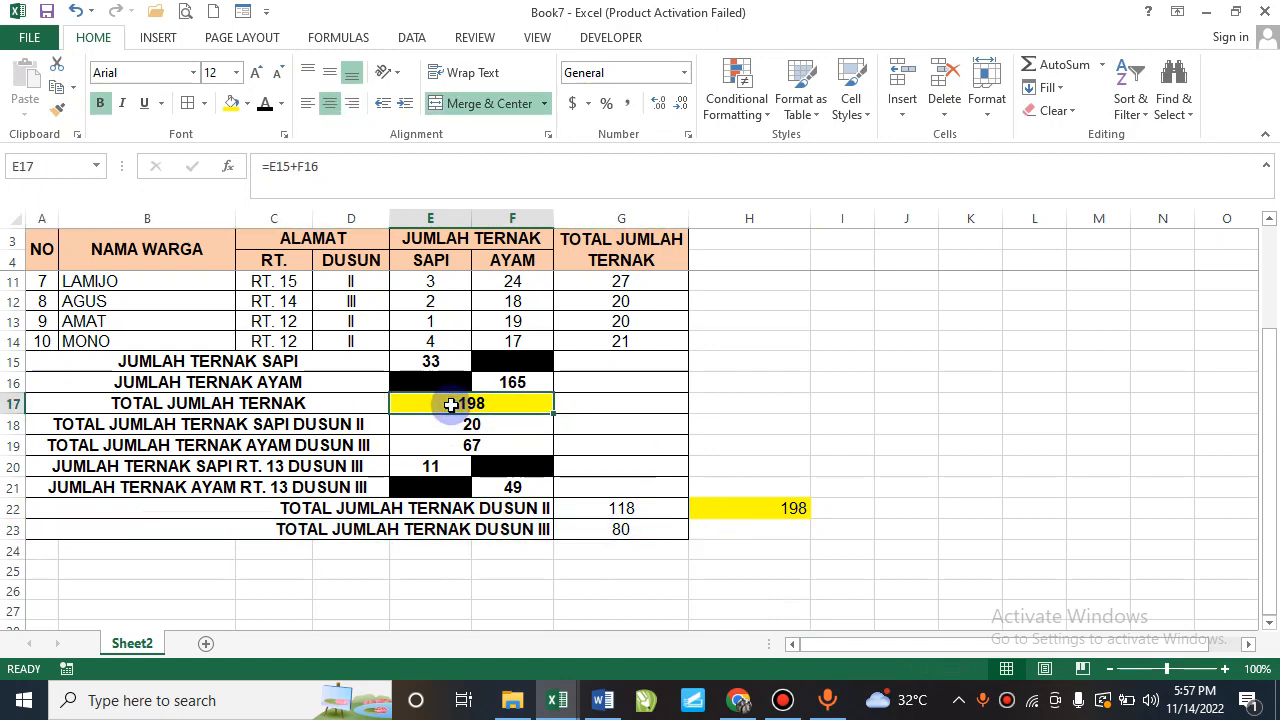
scroll(451, 400, up, 1)
scroll(451, 400, up, 1)
drag(437, 282, 513, 468)
scroll(580, 563, down, 1)
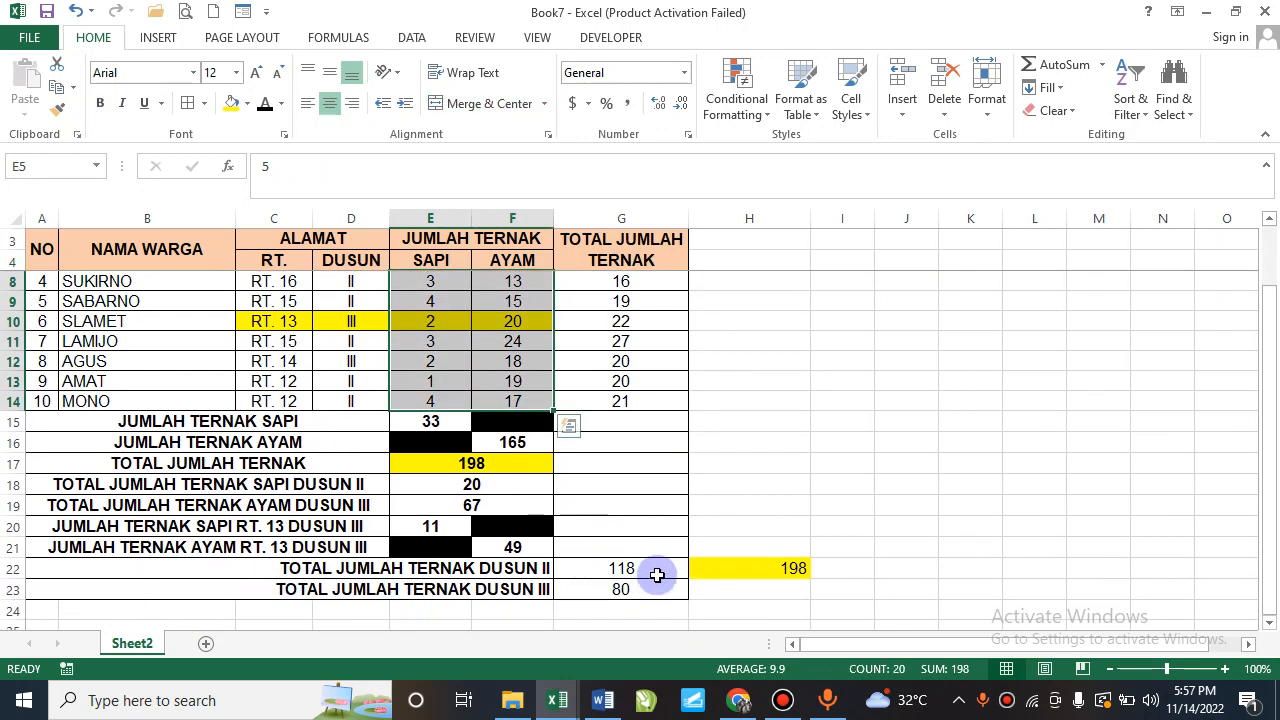
Make G22:G23 and H22 bold, and center the value in H22.
drag(654, 572, 665, 592)
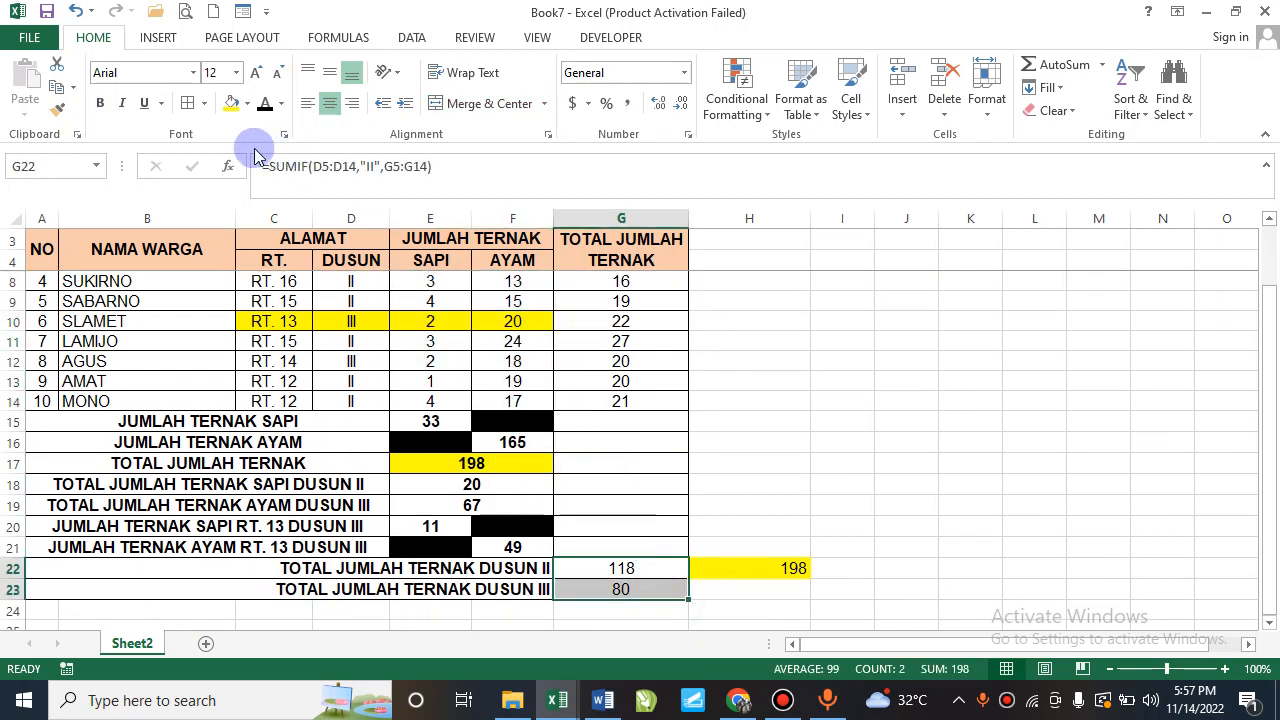
click(100, 103)
click(780, 570)
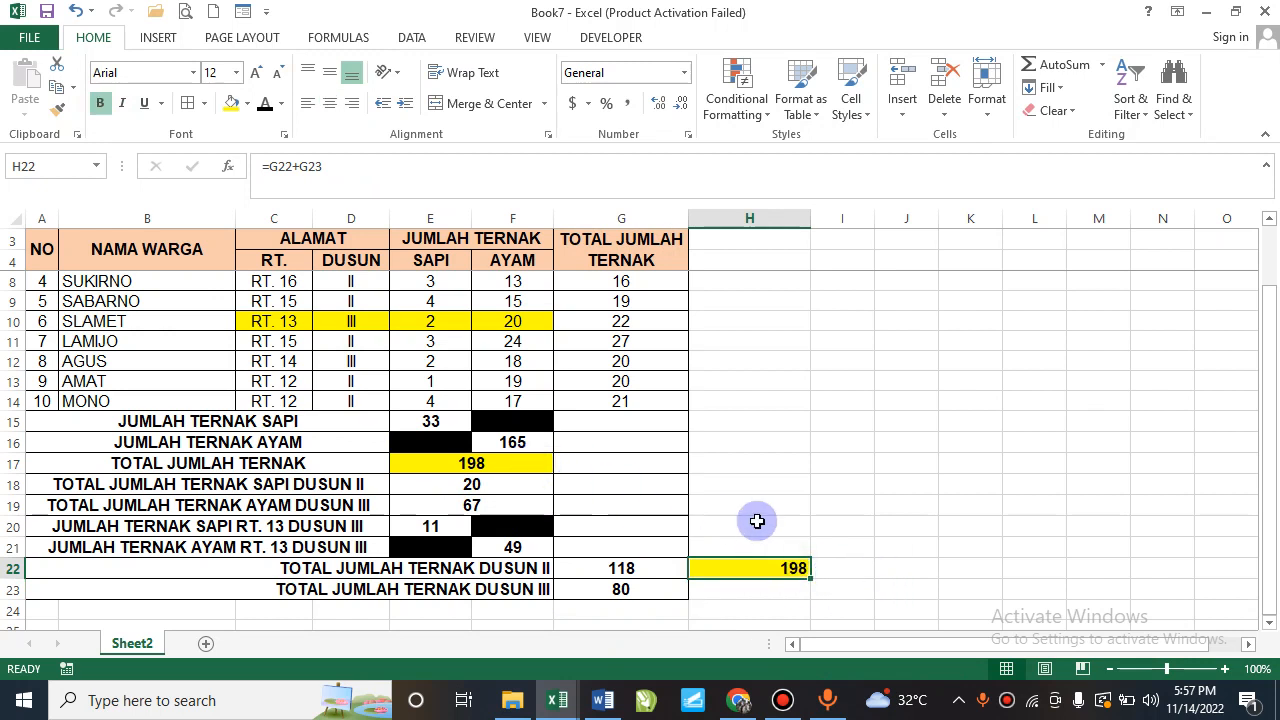
click(330, 103)
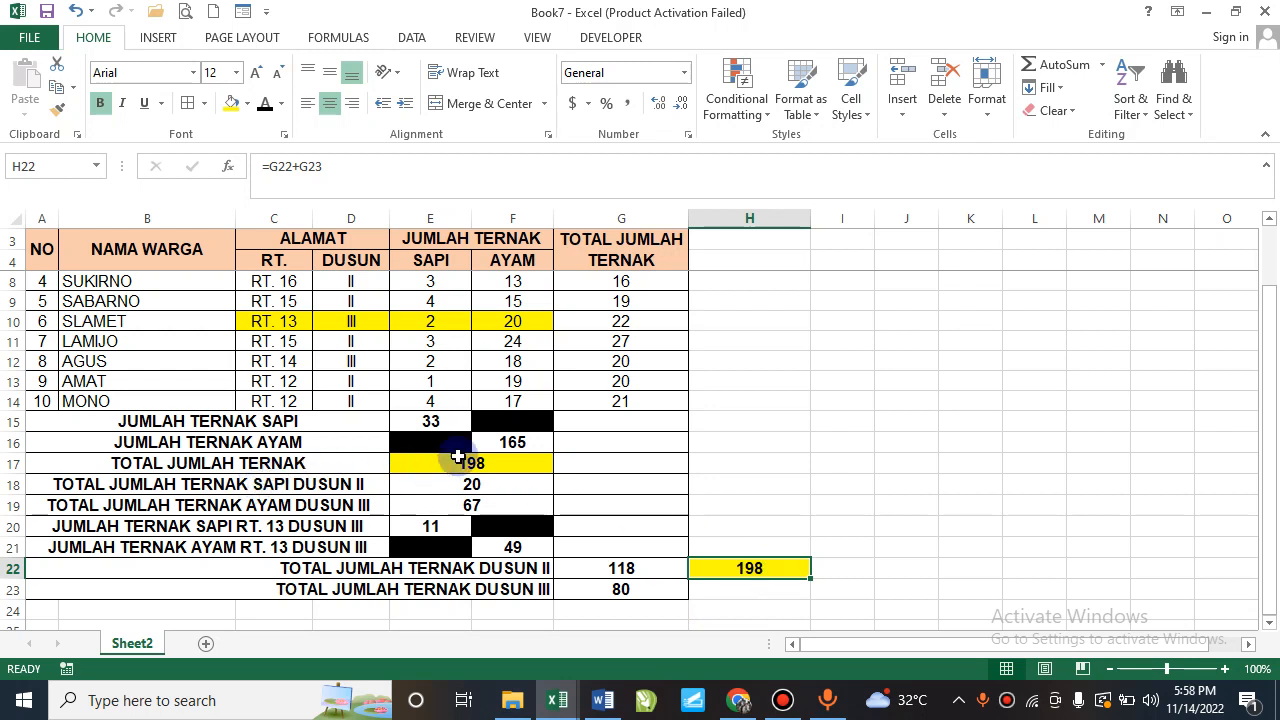
click(373, 304)
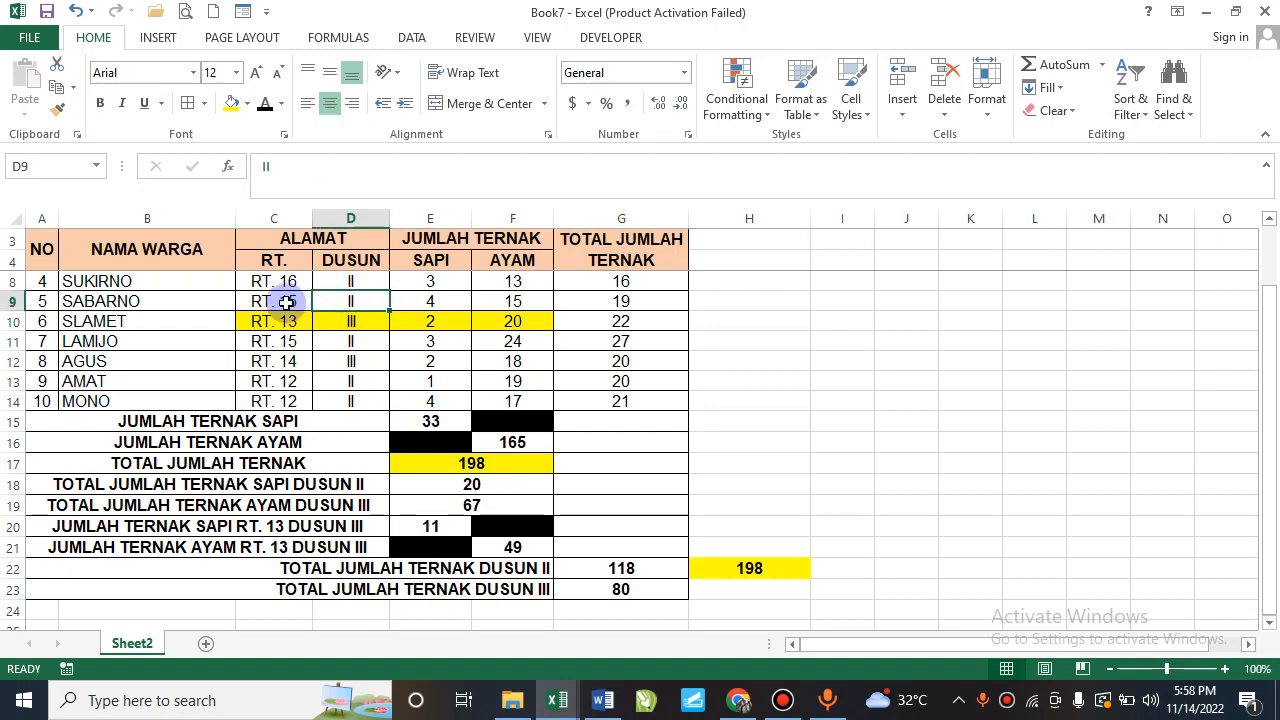
scroll(286, 303, up, 1)
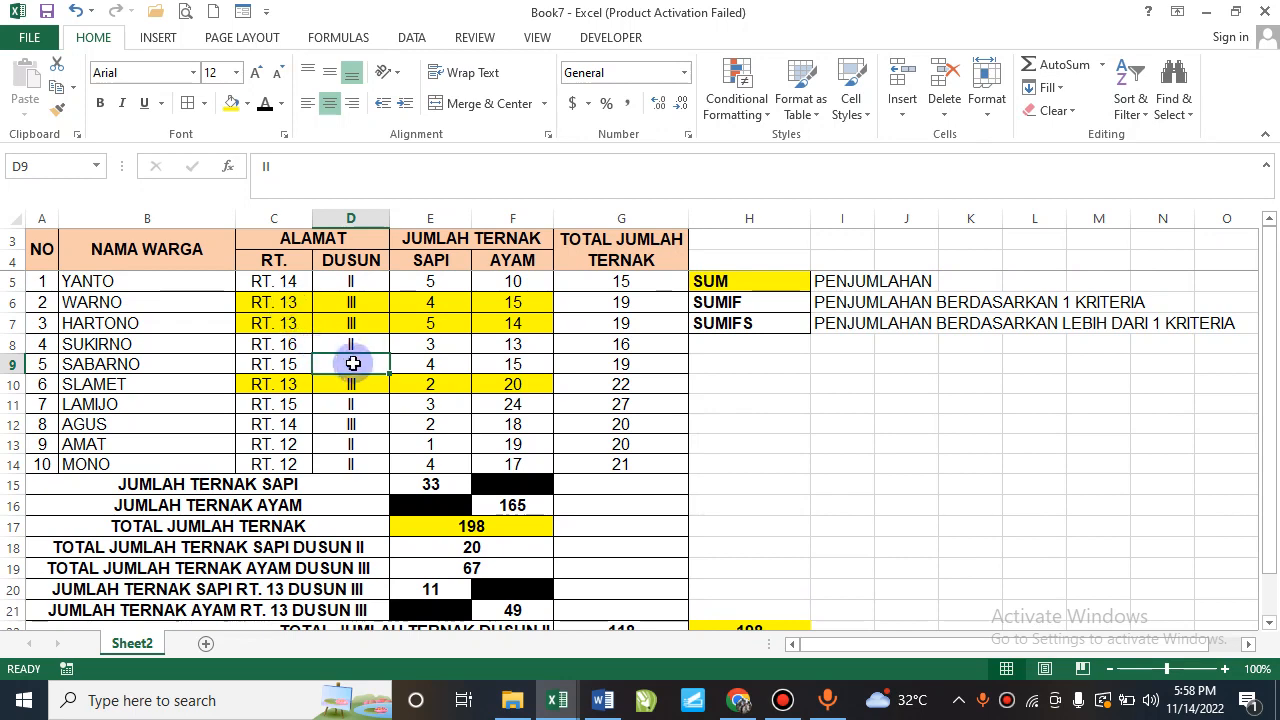
click(378, 344)
double_click(370, 325)
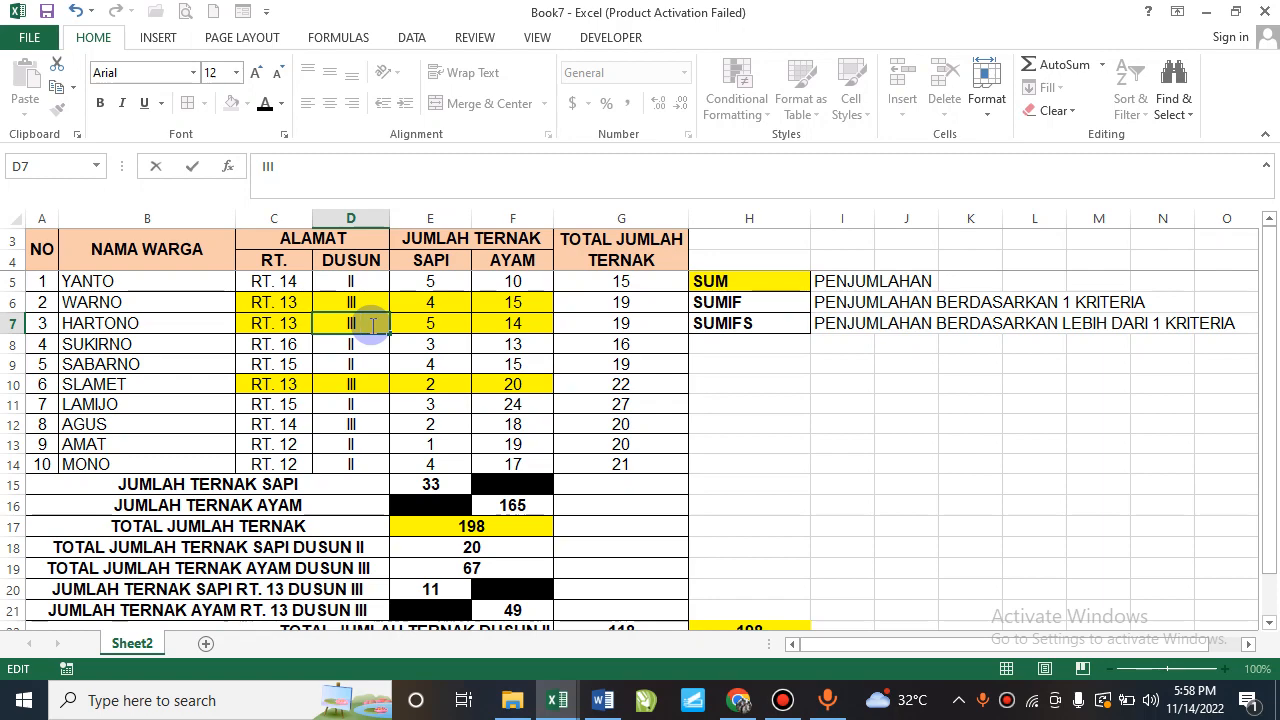
key(Escape)
Add a trailing space after III in DUSUN cell D6 and review the effect on the summary totals in rows 15 to 23.
ctrl+scroll(371, 323, up, 6)
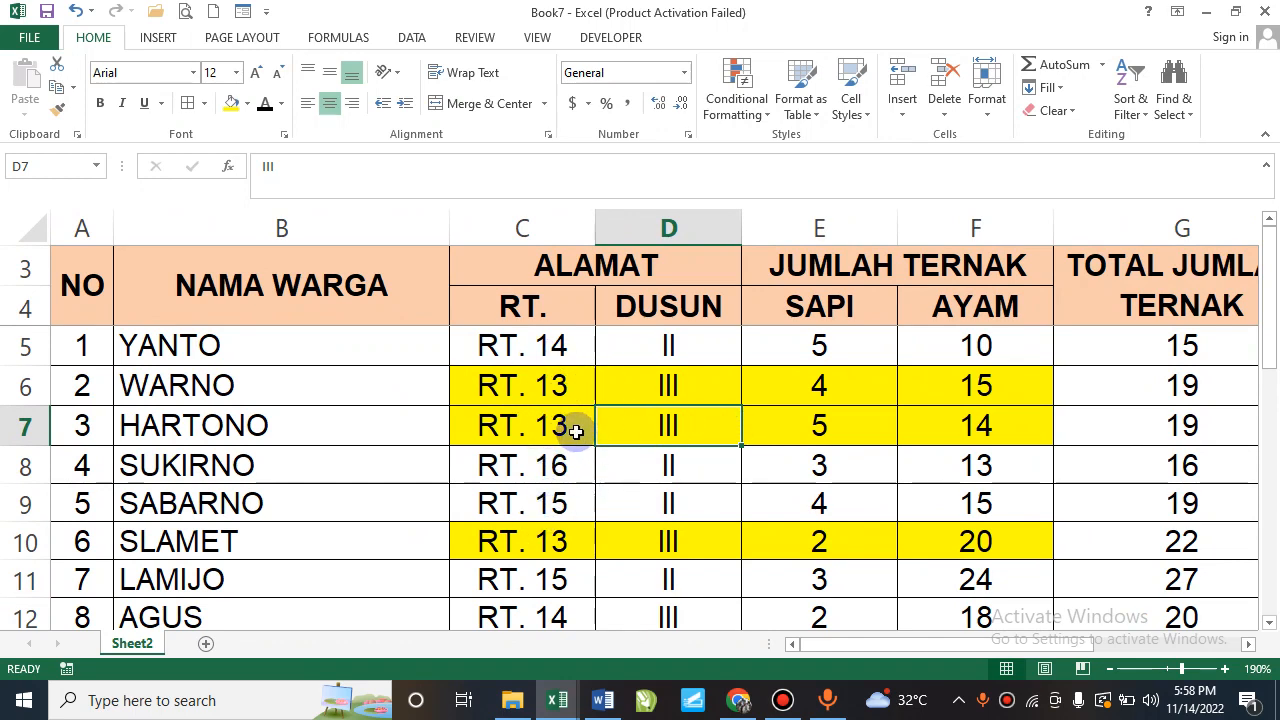
scroll(566, 491, down, 1)
scroll(569, 491, up, 1)
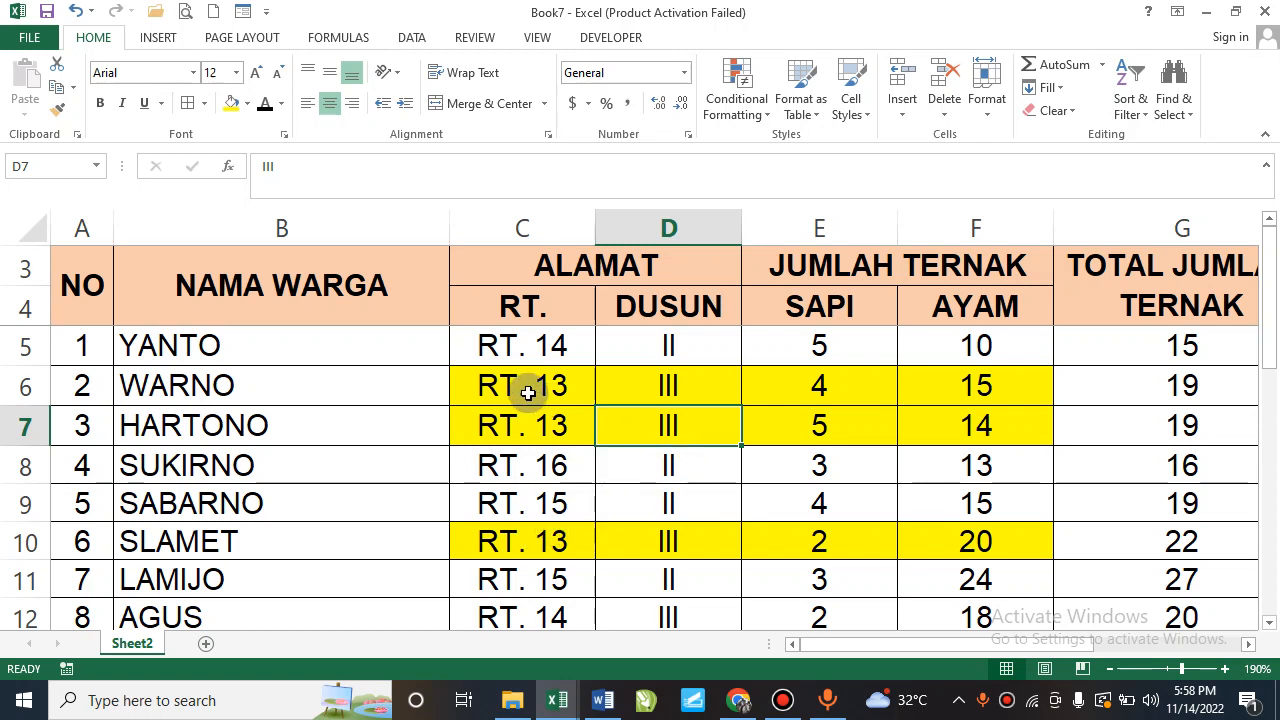
double_click(693, 383)
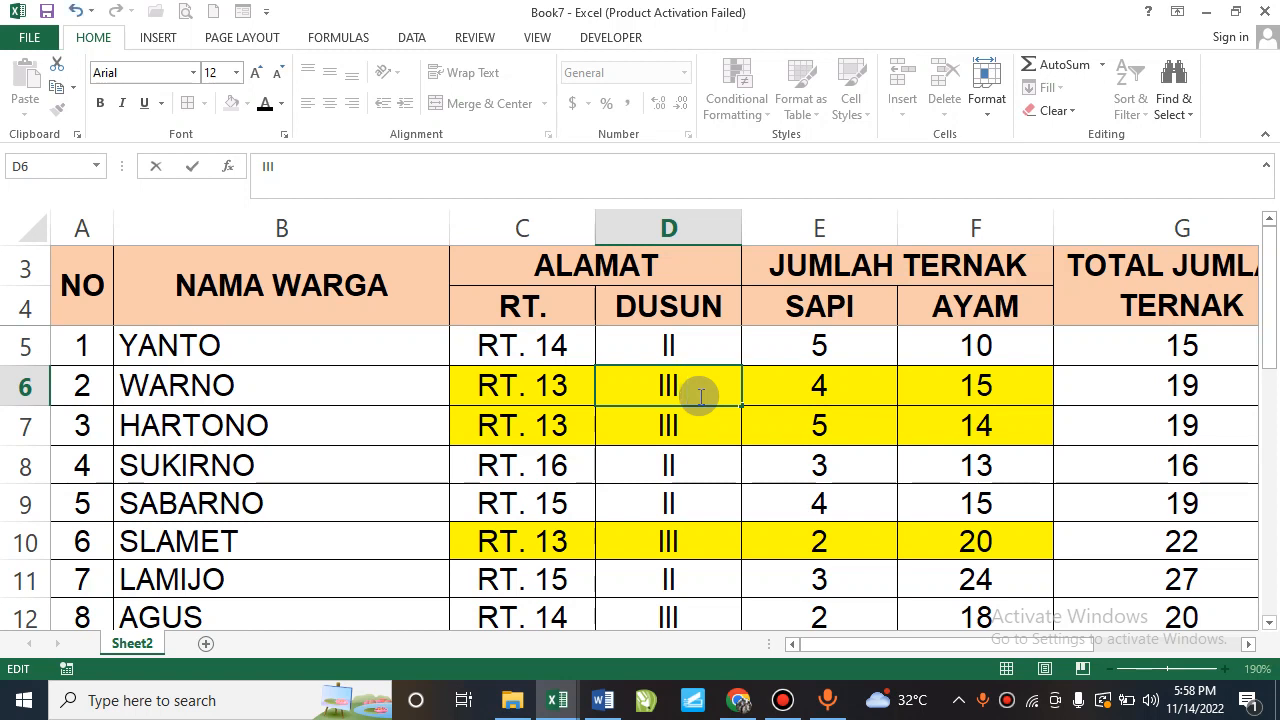
key(Return)
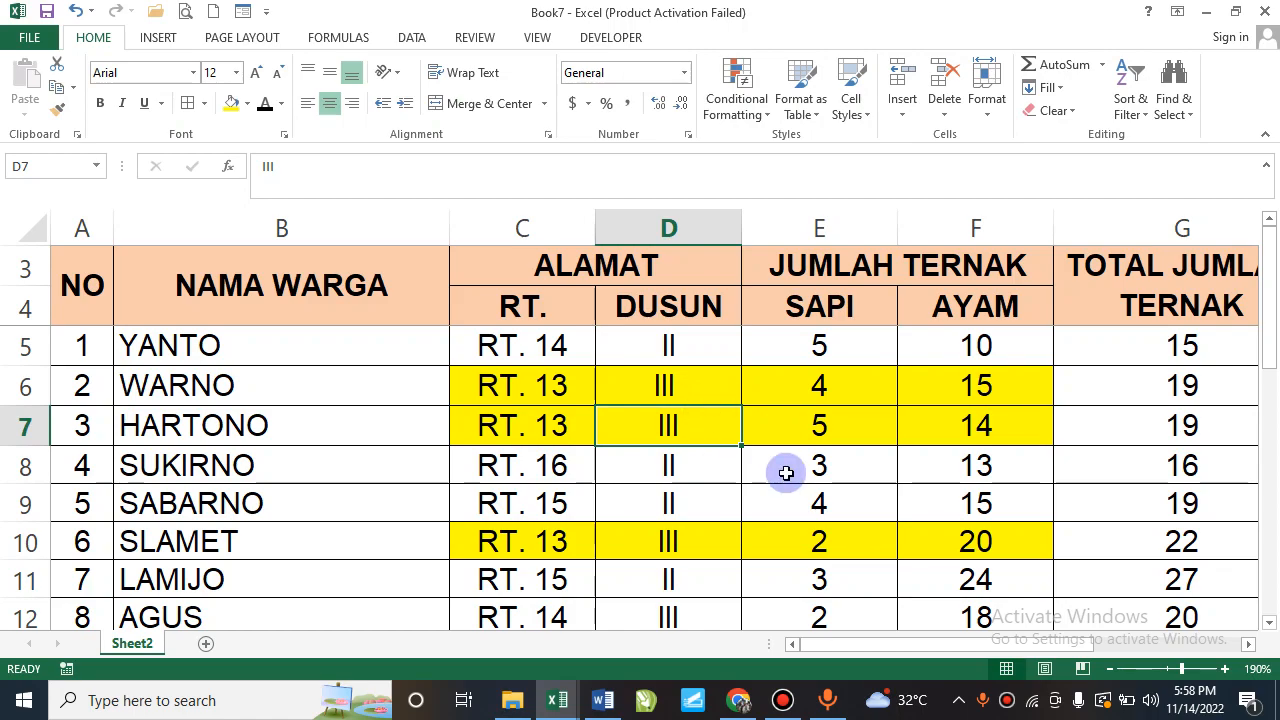
ctrl+scroll(788, 472, down, 3)
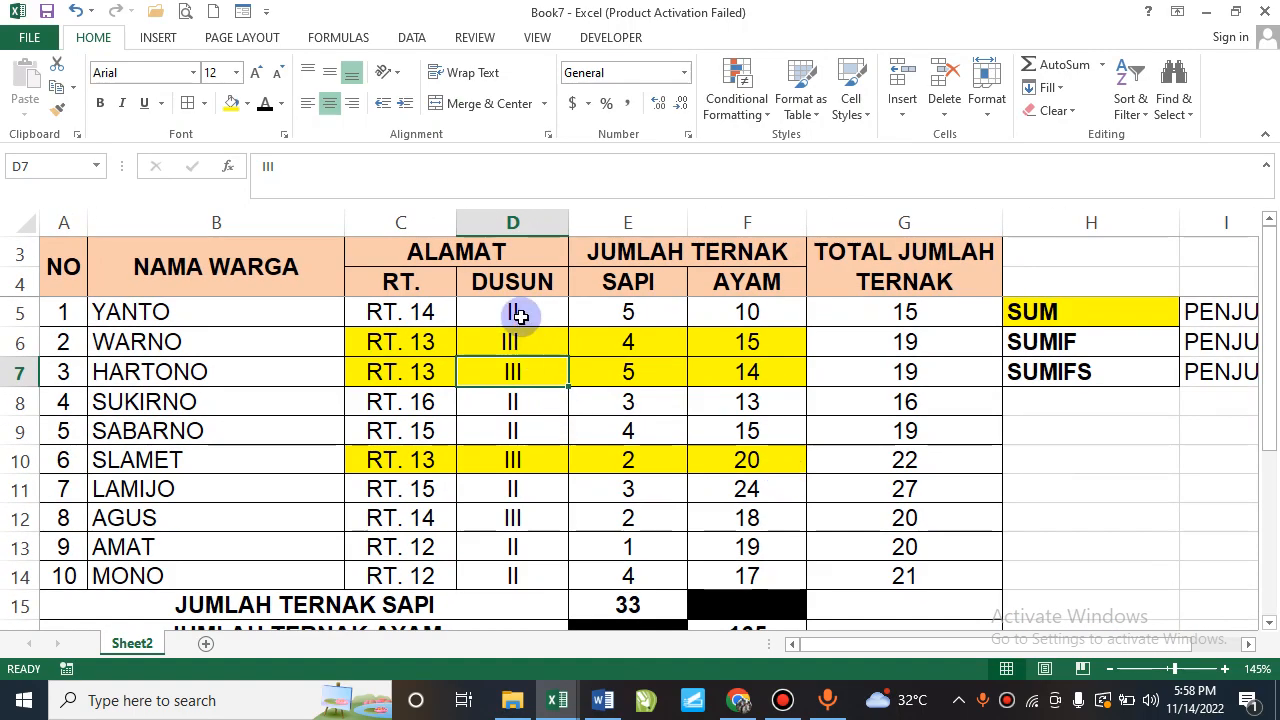
scroll(745, 540, down, 2)
scroll(734, 546, down, 1)
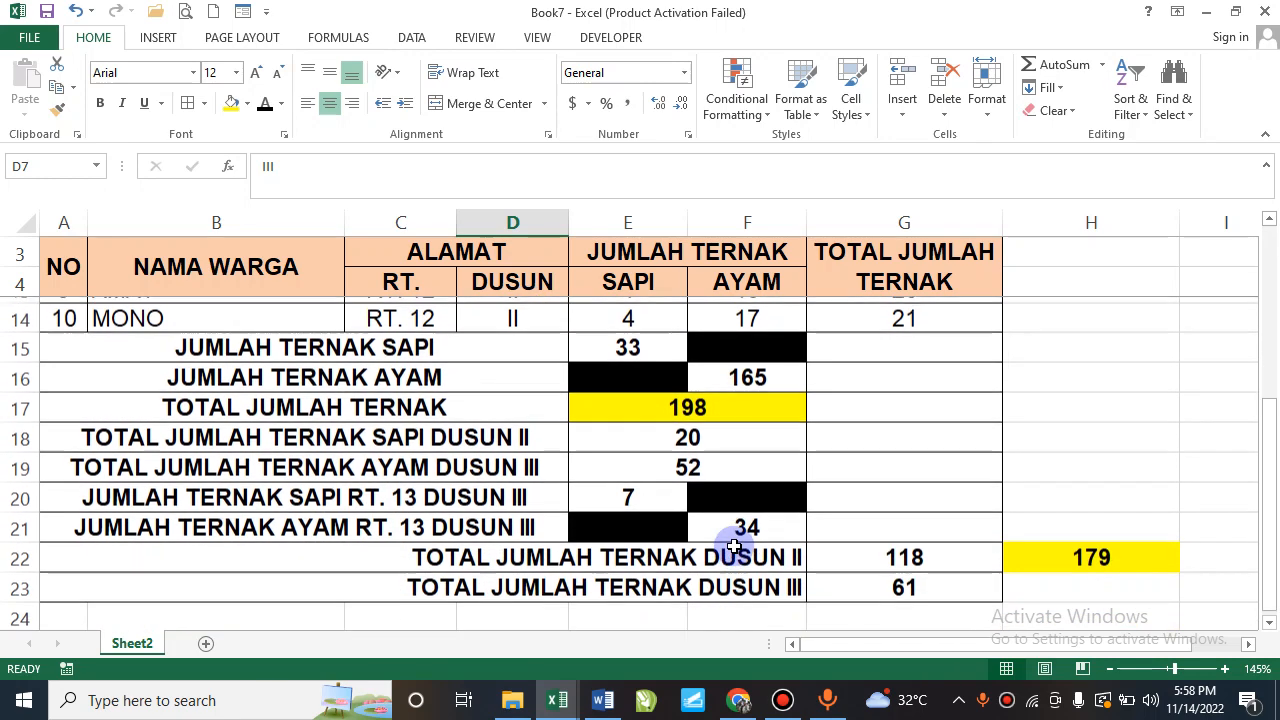
scroll(788, 419, up, 1)
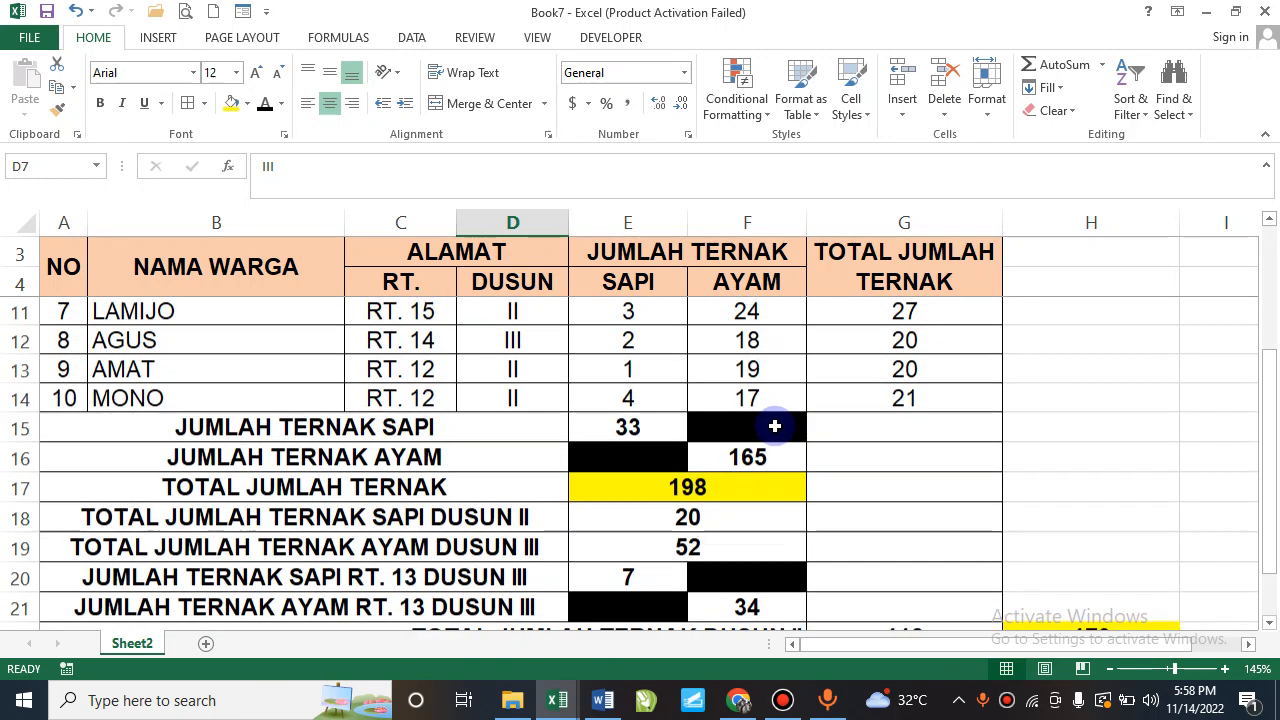
Check the total in E17 against the sum of the SAPI and AYAM figures in E5:F14.
click(733, 487)
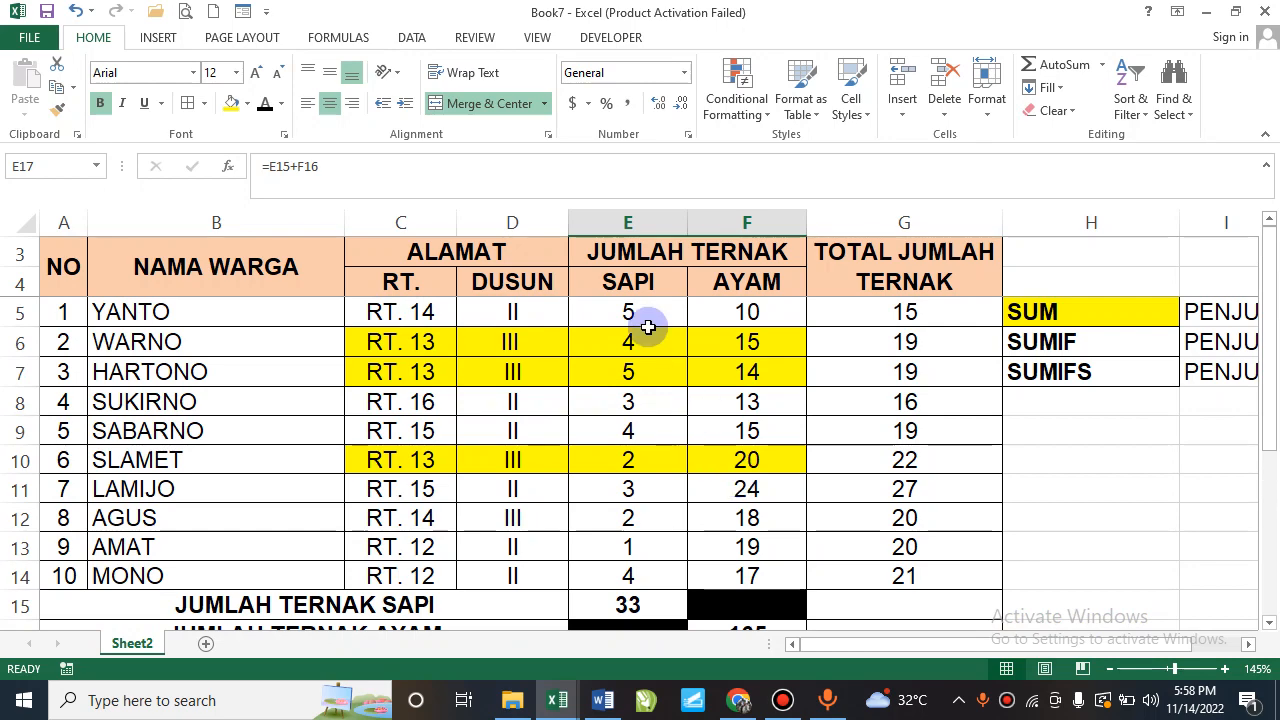
drag(651, 320, 768, 568)
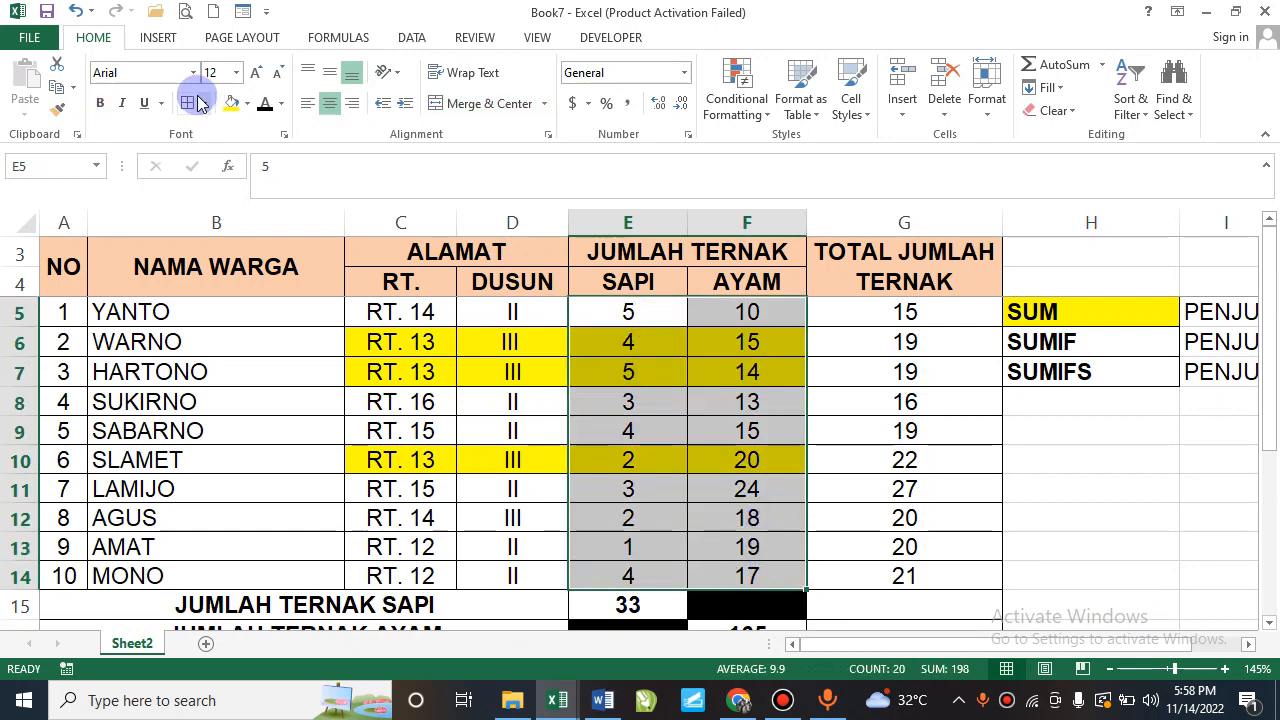
scroll(682, 516, down, 3)
scroll(682, 516, down, 1)
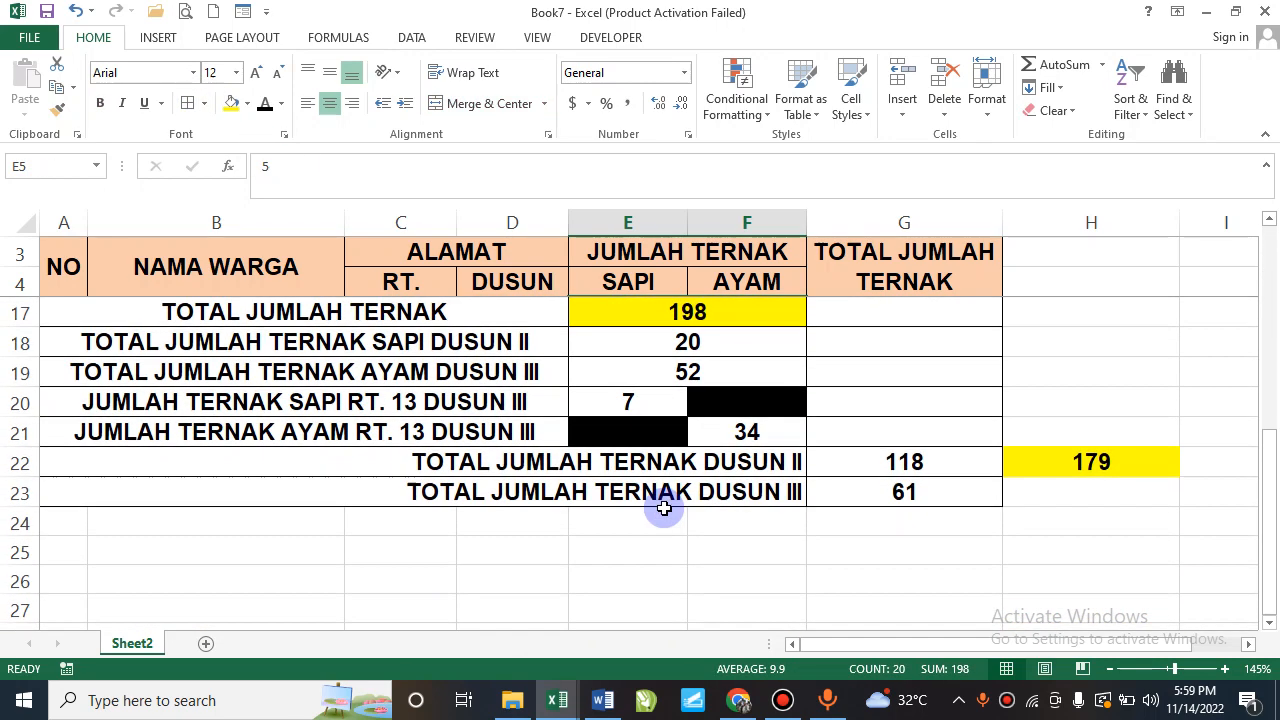
Compare the DUSUN II and DUSUN III totals in G22:G23 and their sum in H22 with the overall total in E17.
click(604, 461)
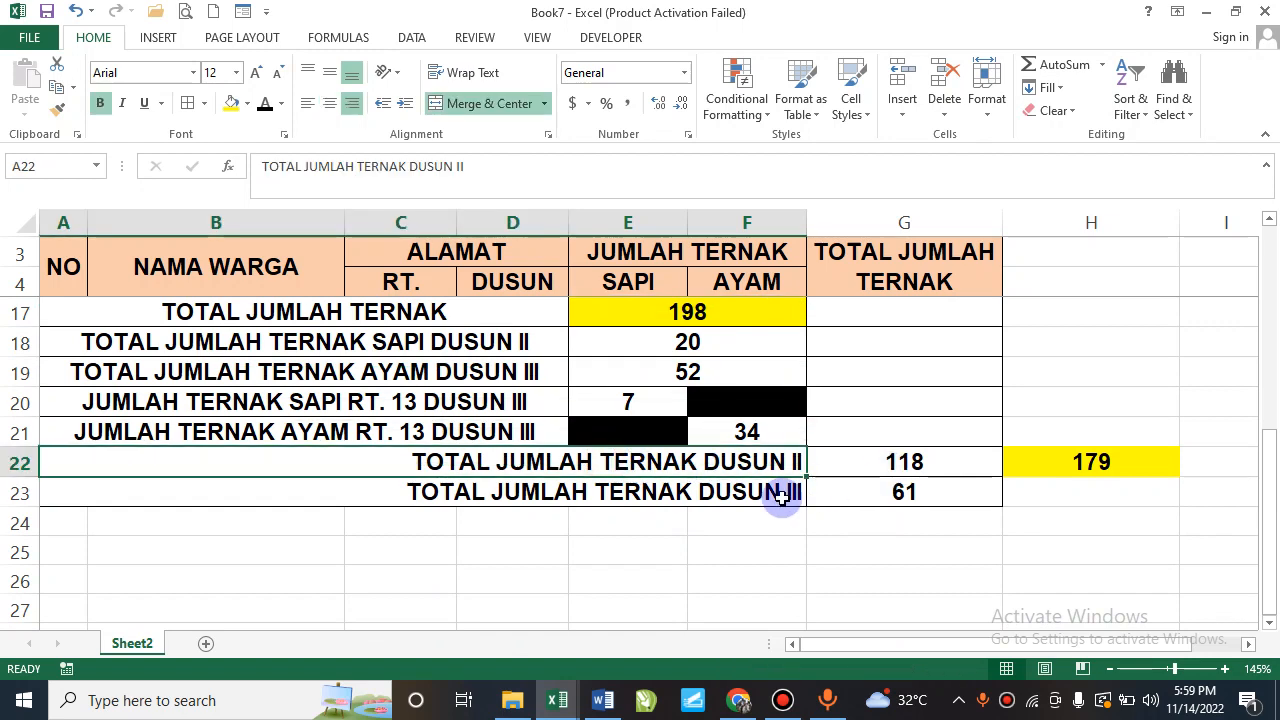
click(849, 497)
click(903, 463)
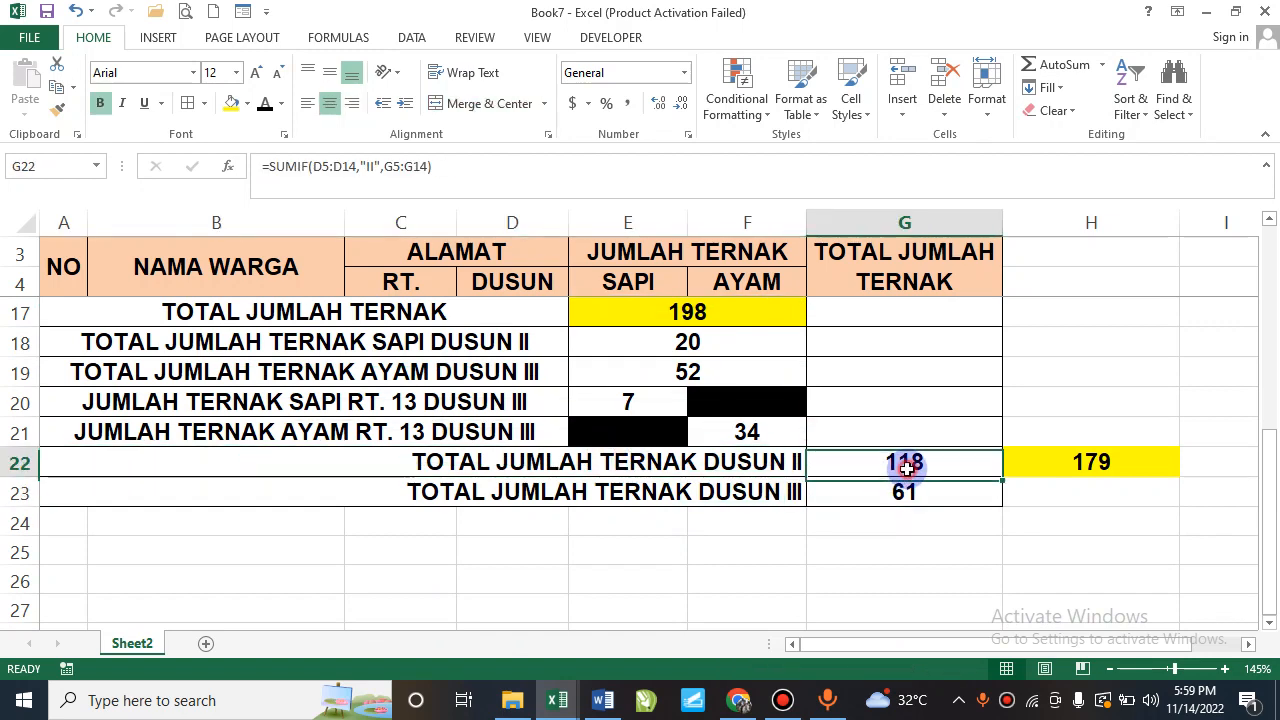
click(1058, 467)
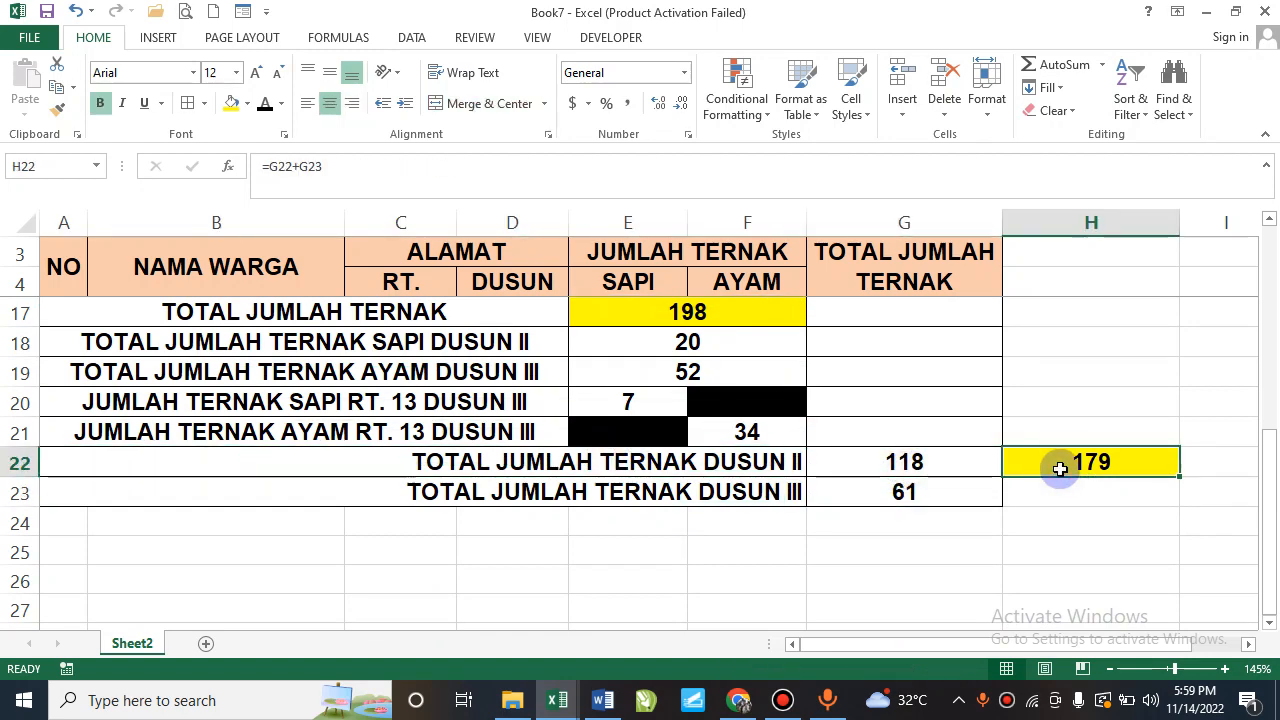
drag(980, 462, 903, 490)
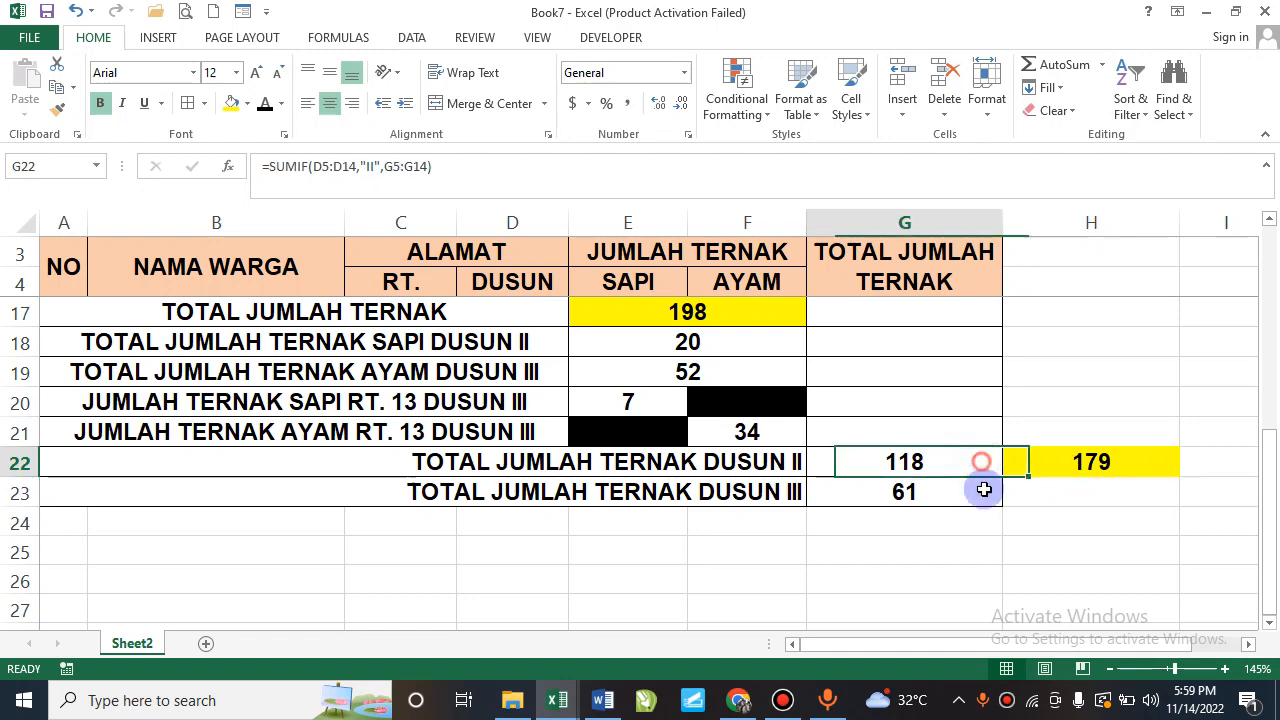
click(662, 319)
scroll(1055, 507, up, 1)
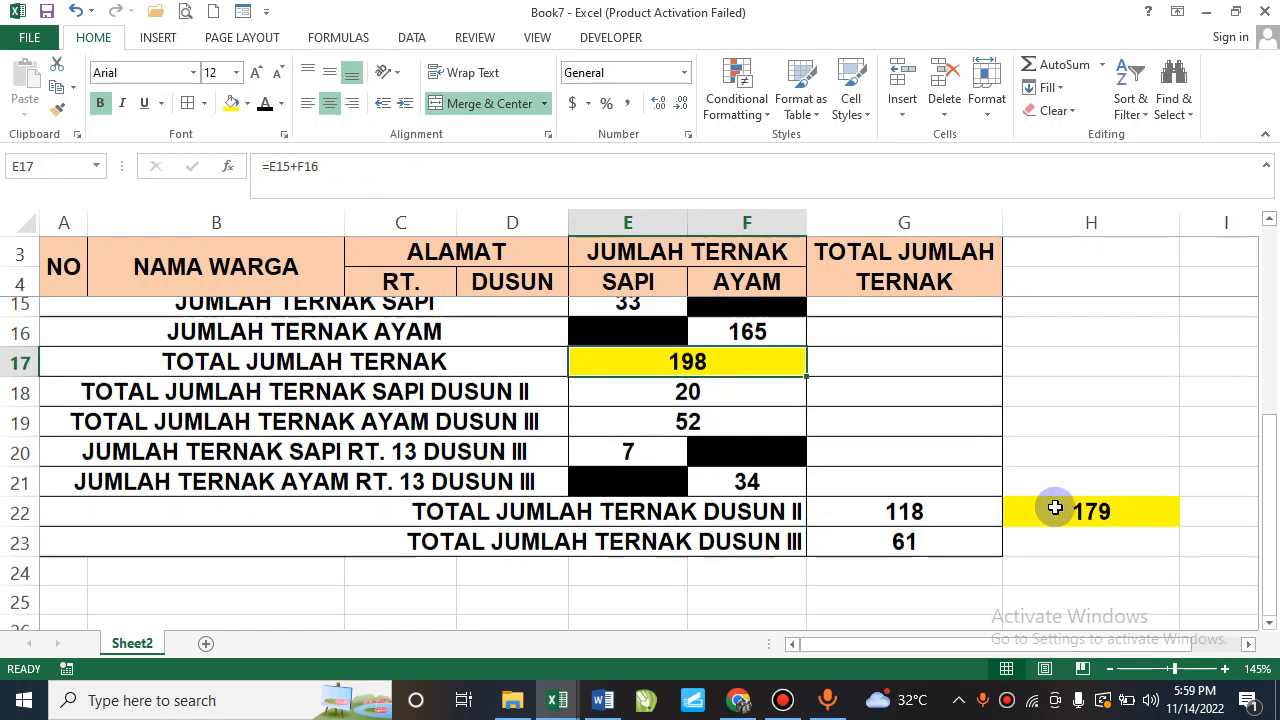
Use Find and Replace to replace III plus a trailing space with III in DUSUN cell D6, and check the combined total in H22.
scroll(1055, 507, up, 1)
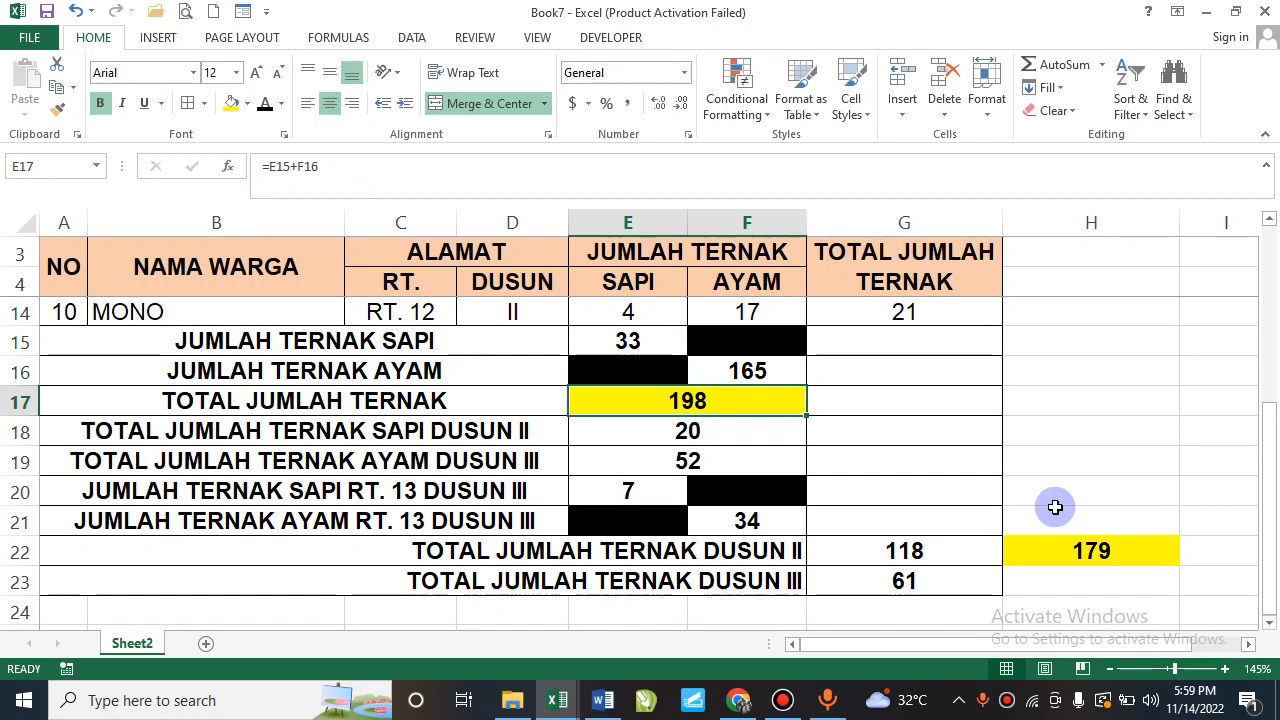
scroll(1055, 507, up, 3)
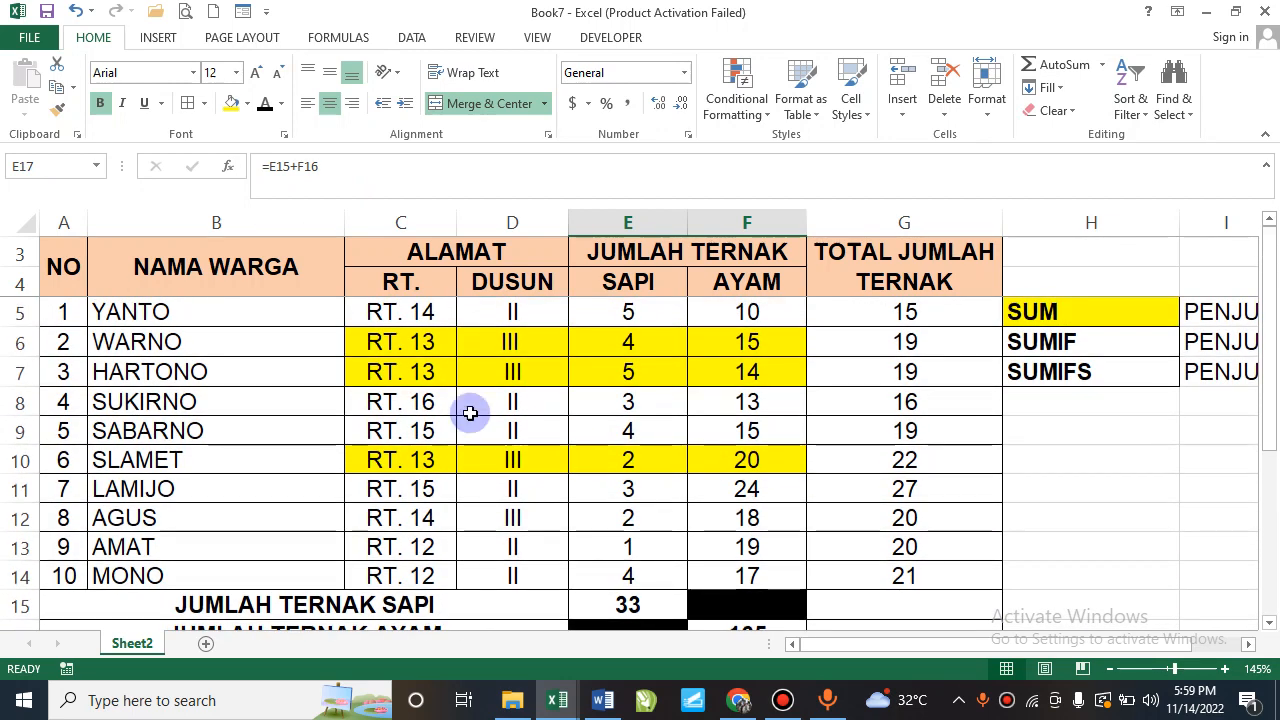
drag(405, 311, 528, 577)
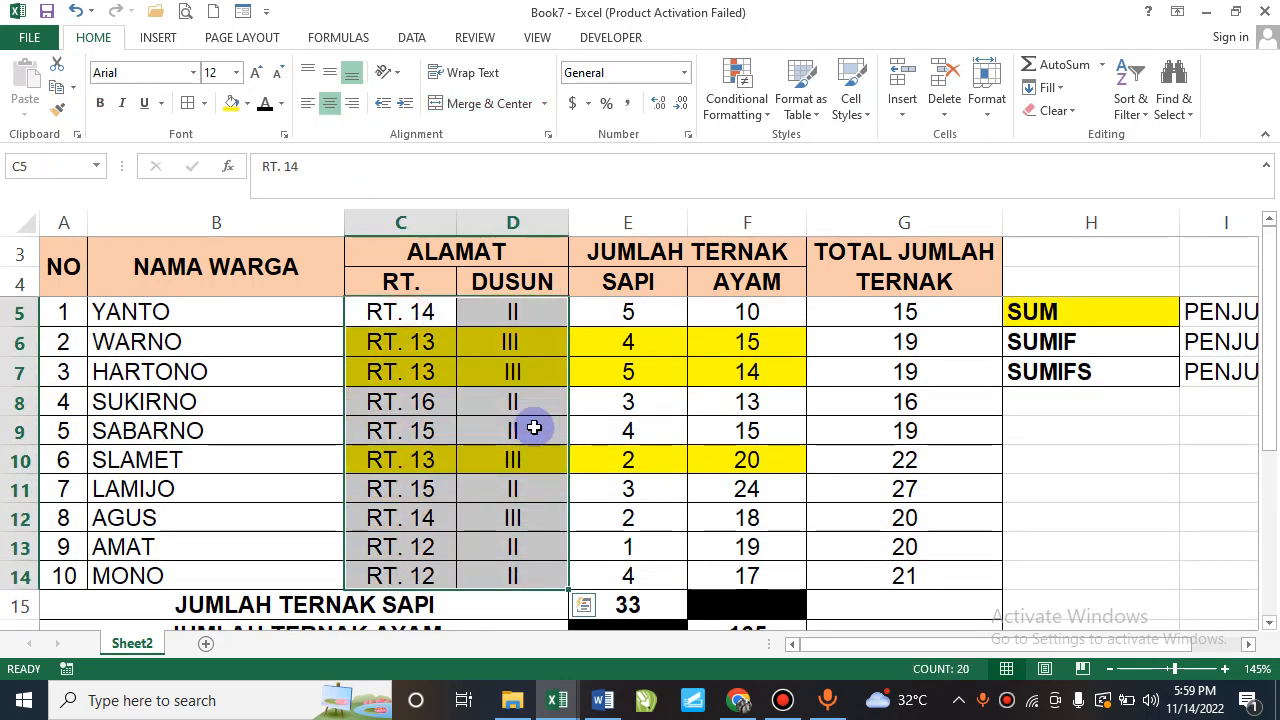
click(526, 339)
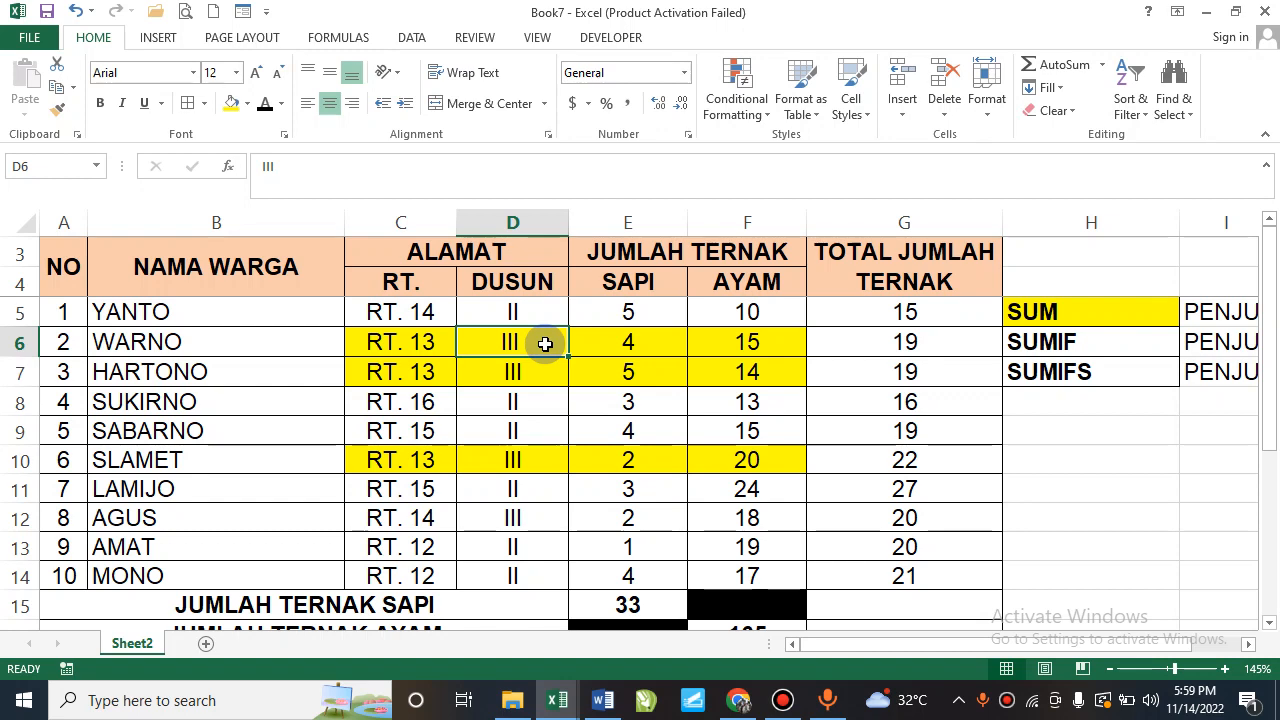
key(ctrl+h)
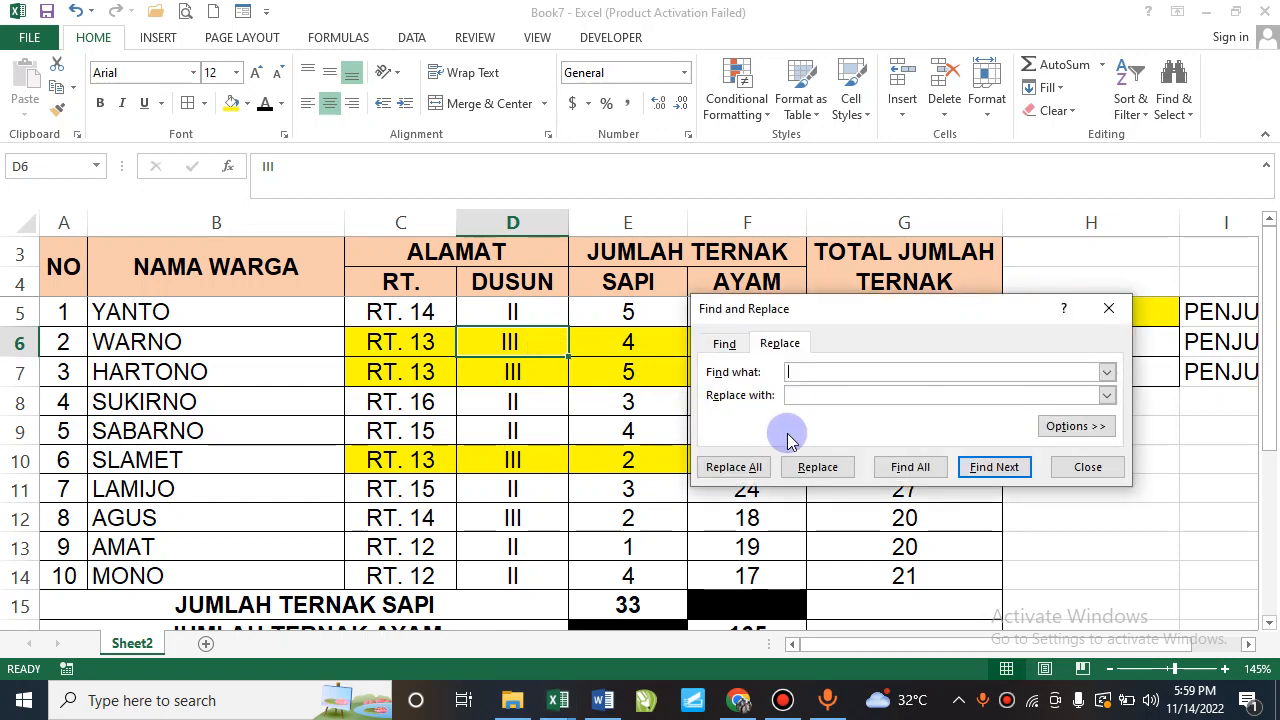
click(1108, 308)
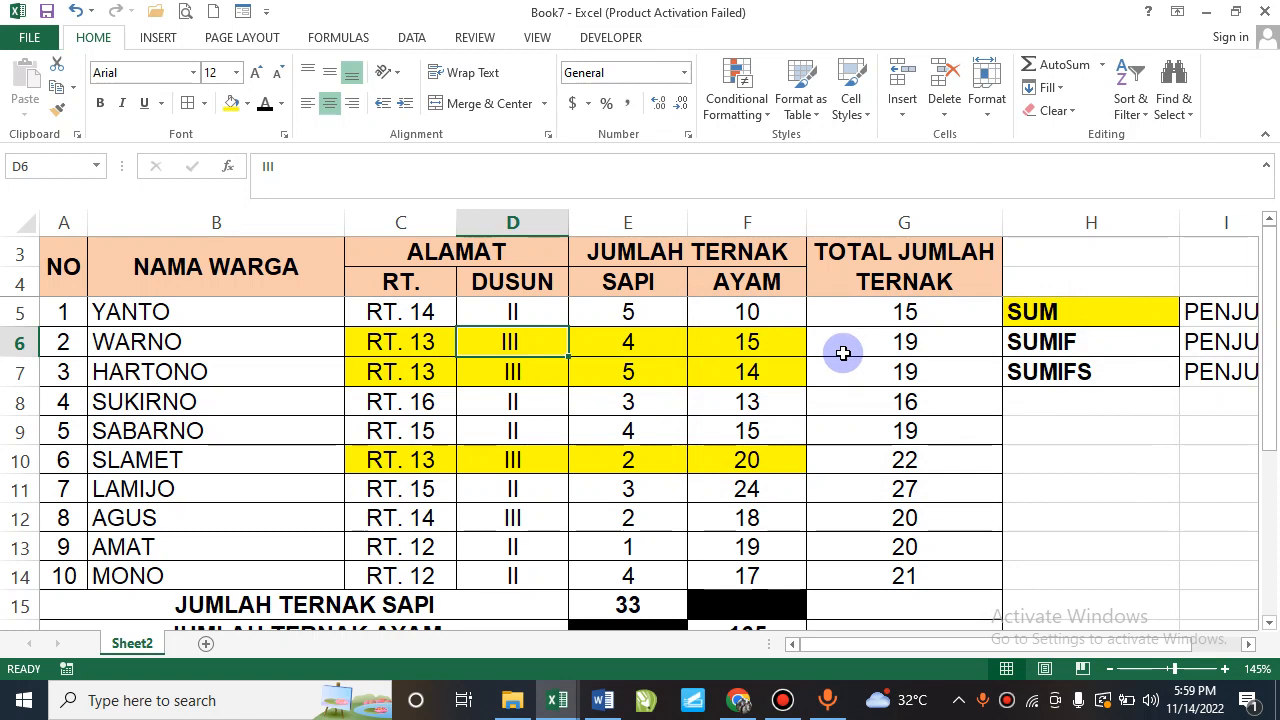
click(1122, 114)
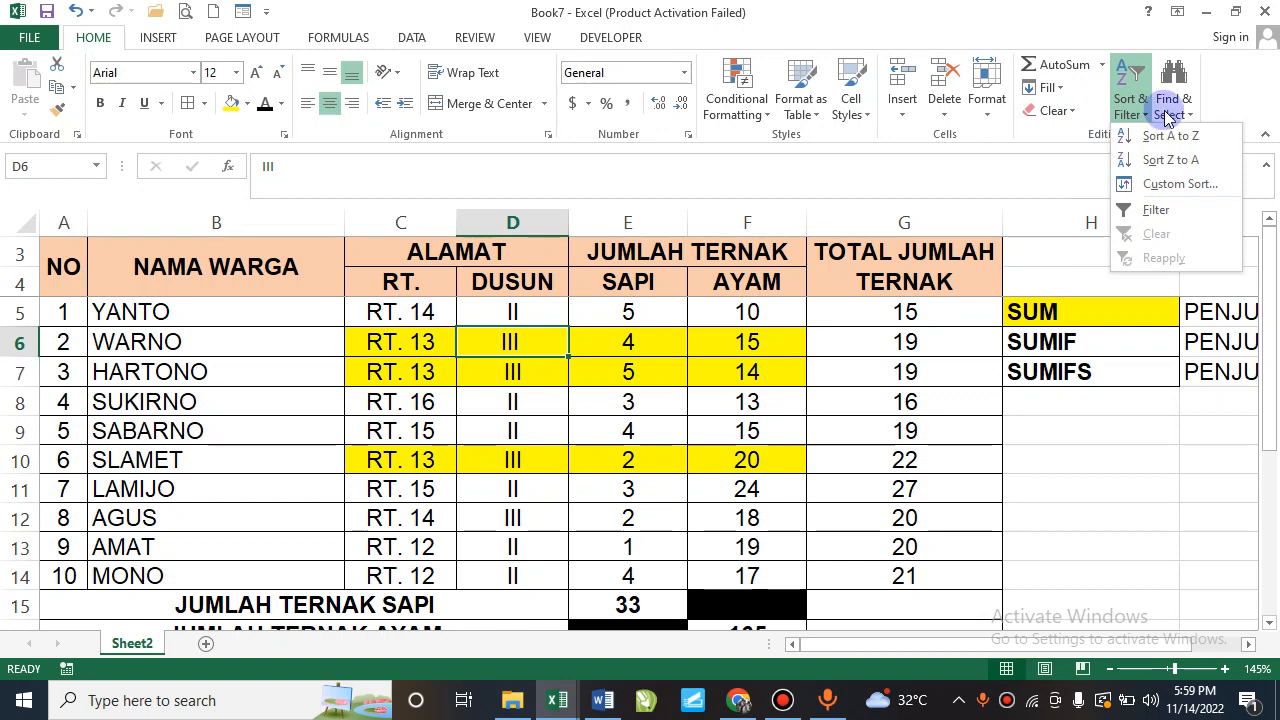
click(1168, 110)
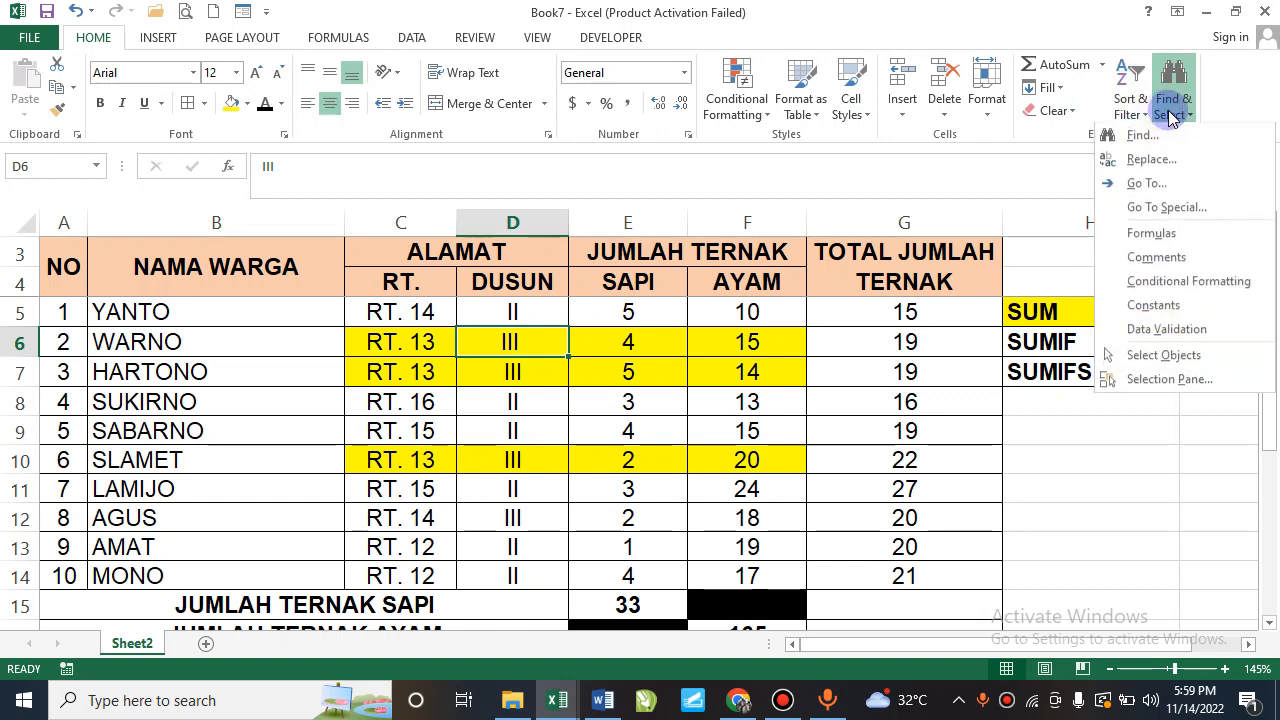
click(1162, 162)
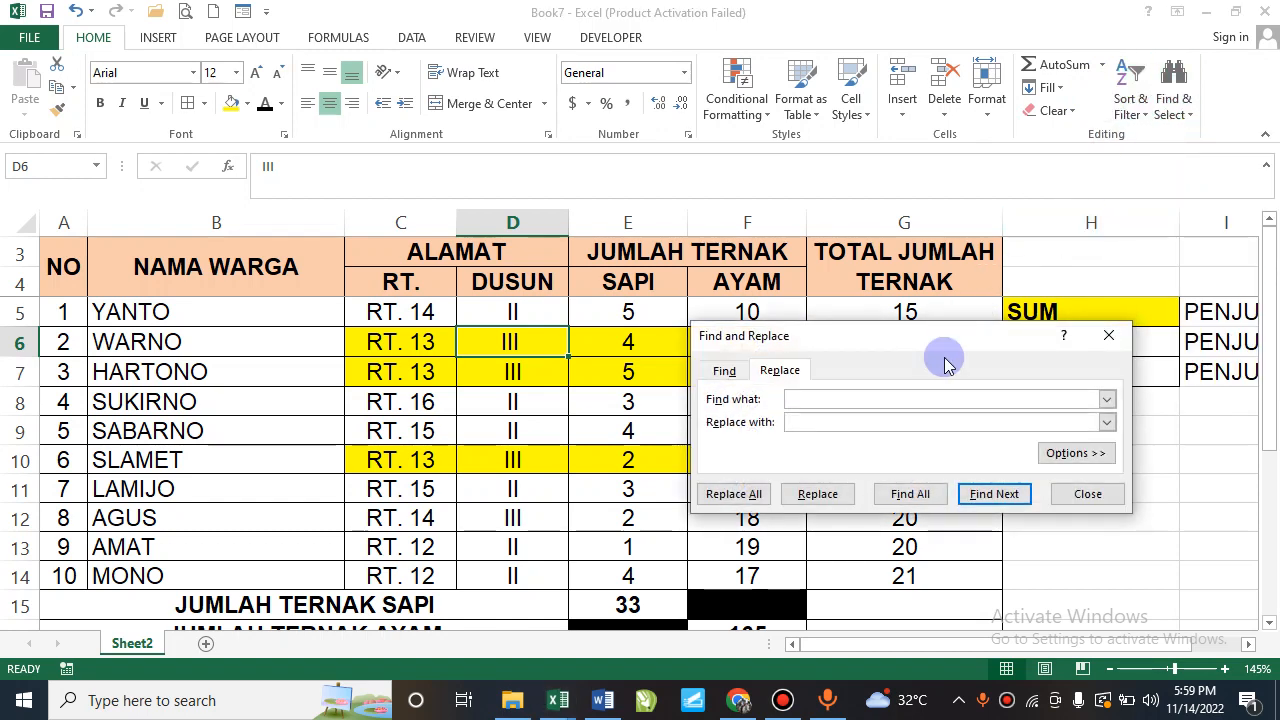
click(876, 396)
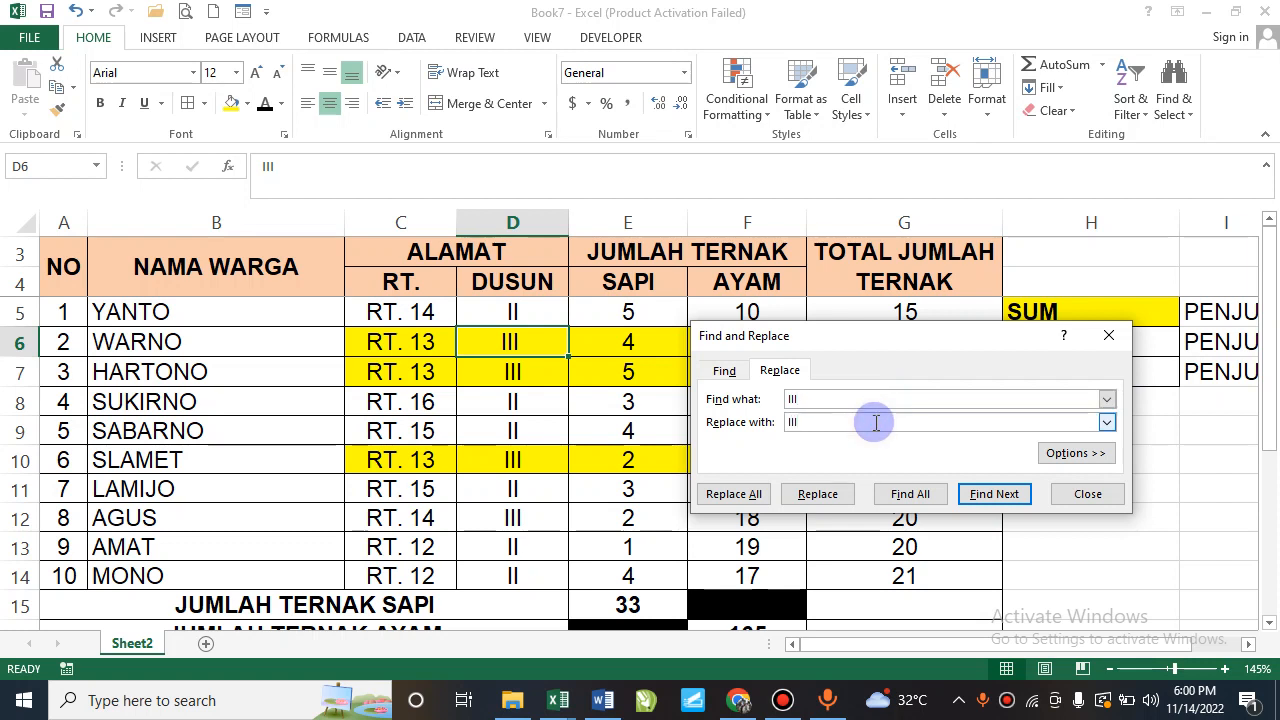
click(818, 494)
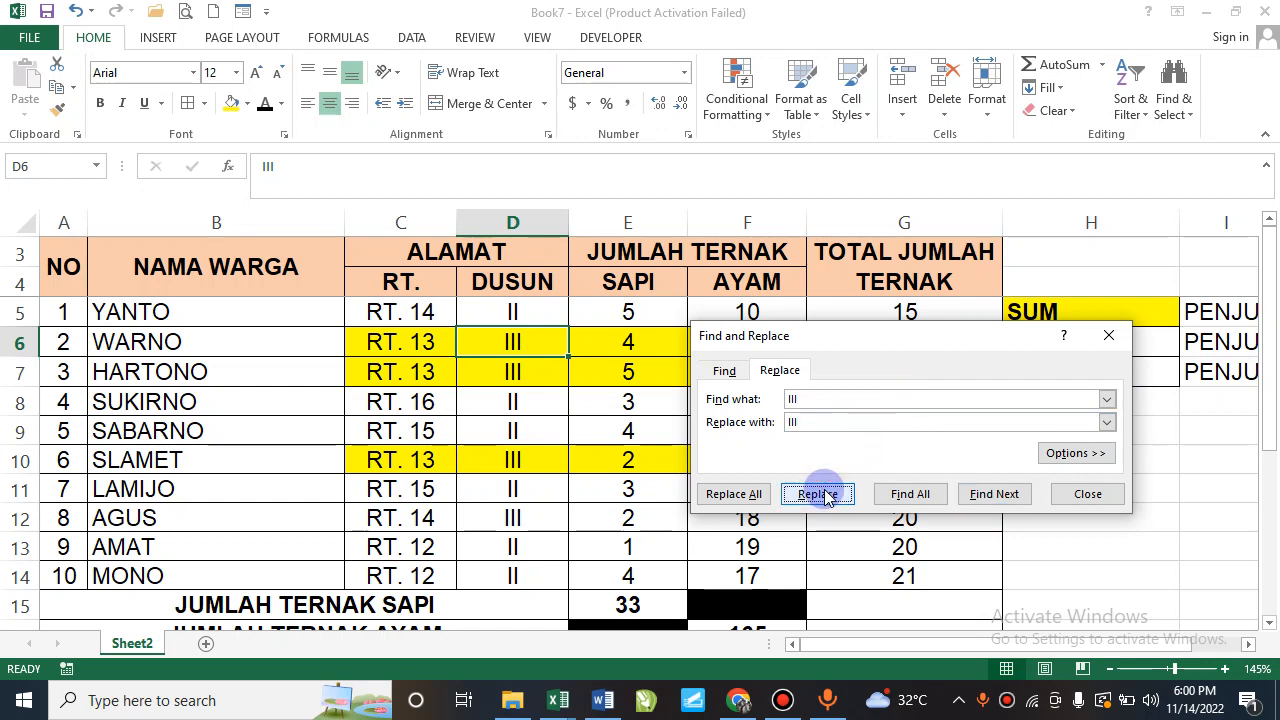
click(1087, 494)
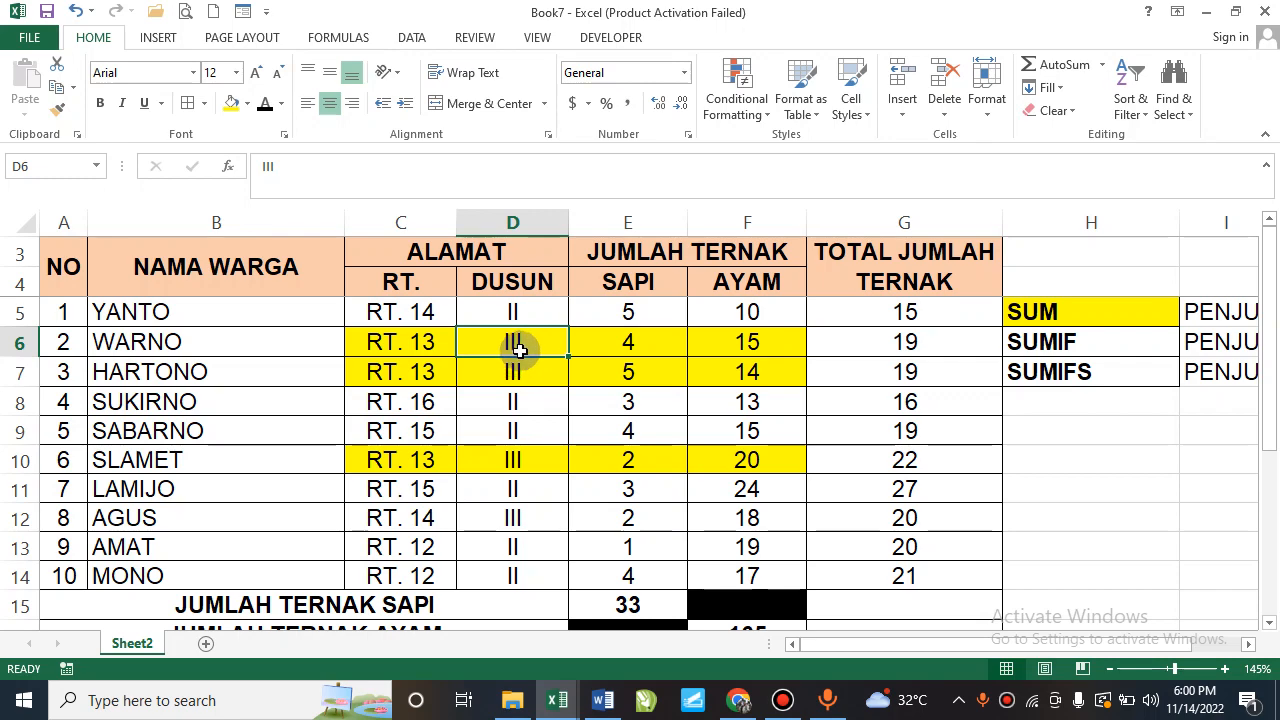
scroll(640, 437, down, 3)
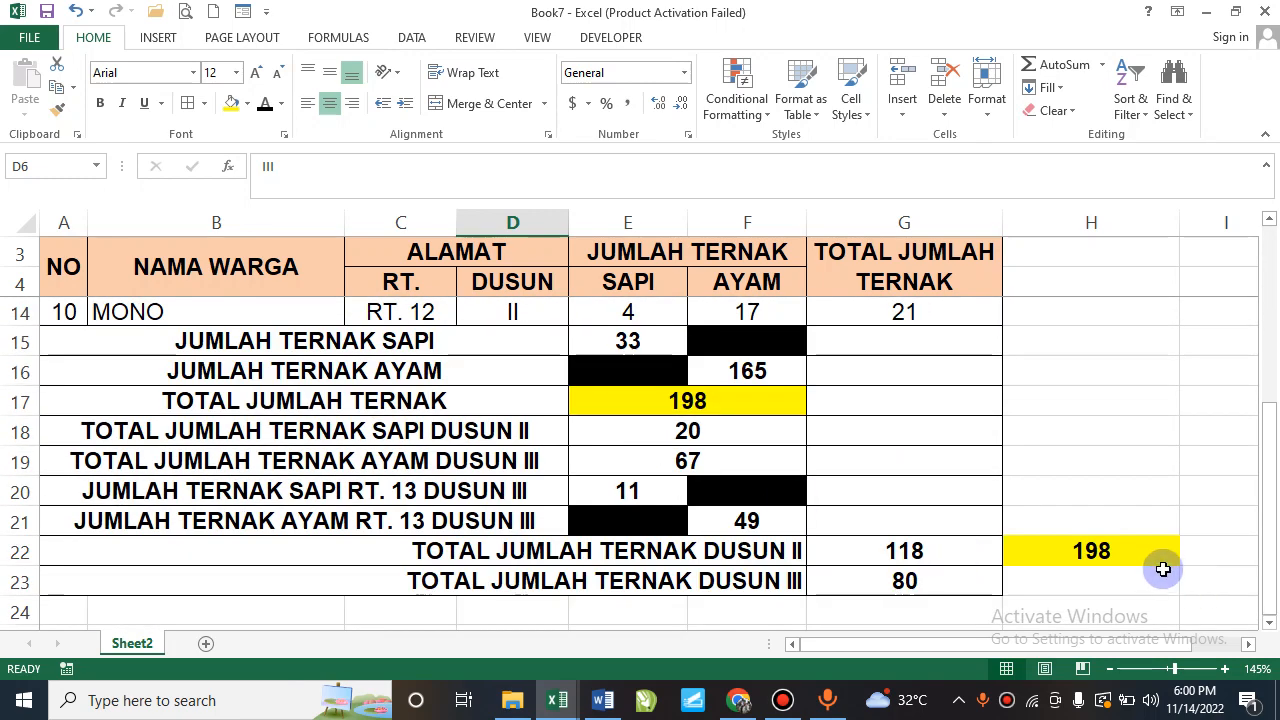
click(1151, 552)
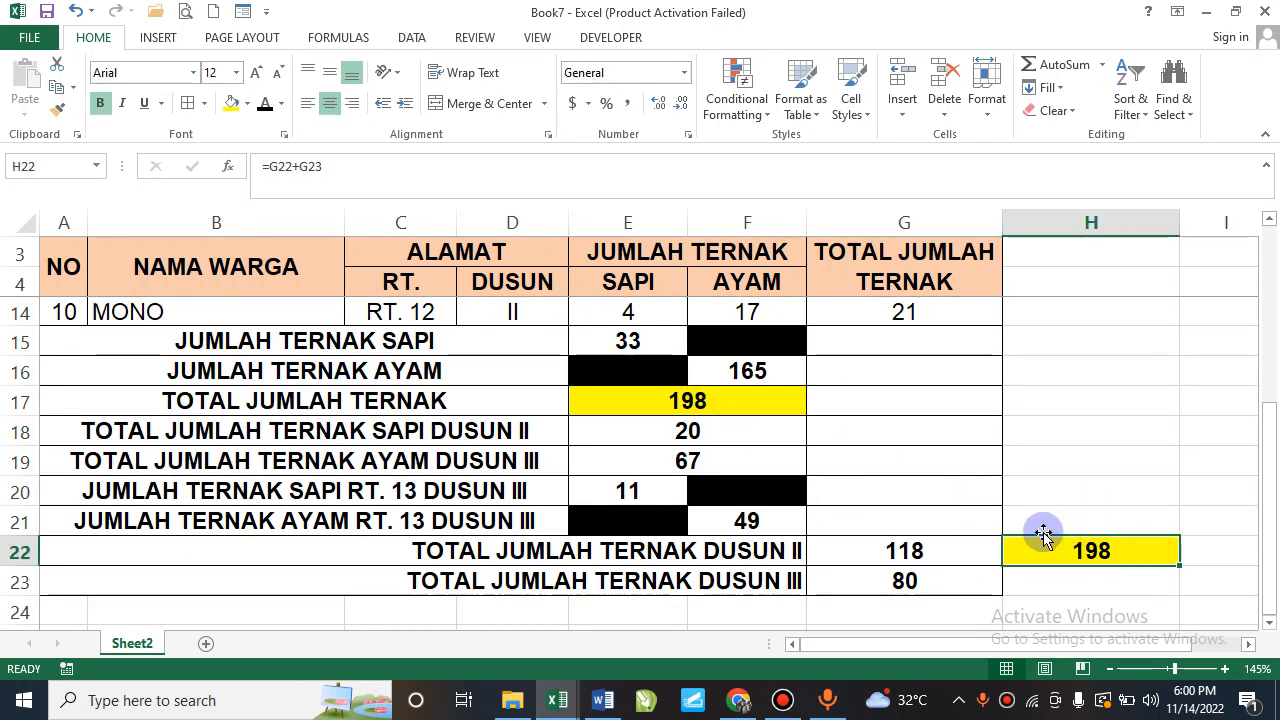
Set DUSUN cell D6 to 3 and review the effect on the DUSUN III totals in rows 19 to 23.
scroll(637, 466, up, 3)
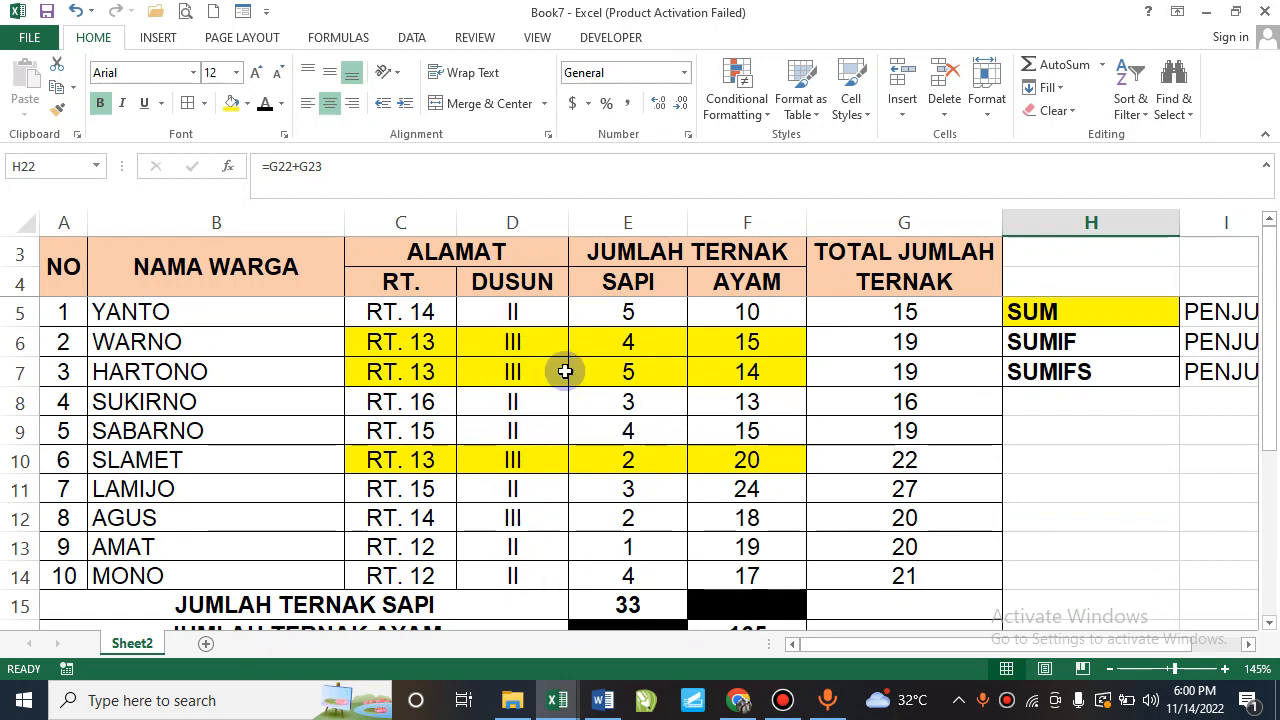
click(547, 339)
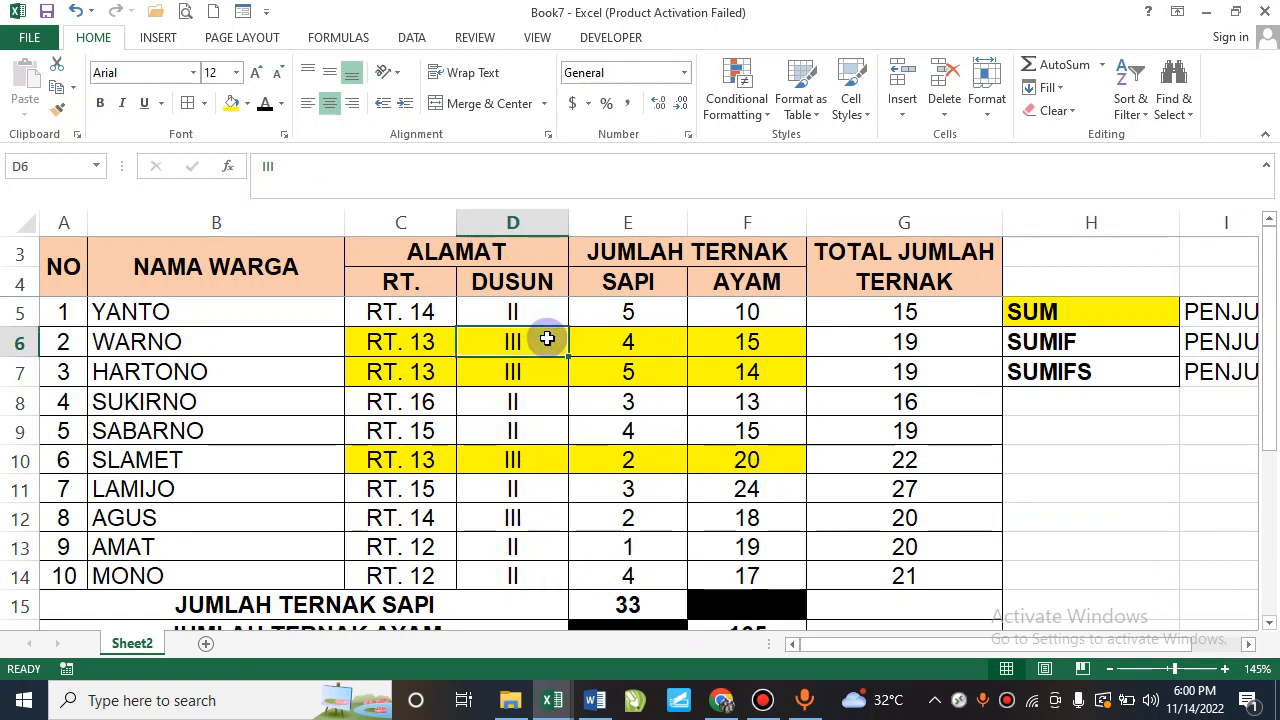
text(3)
key(Return)
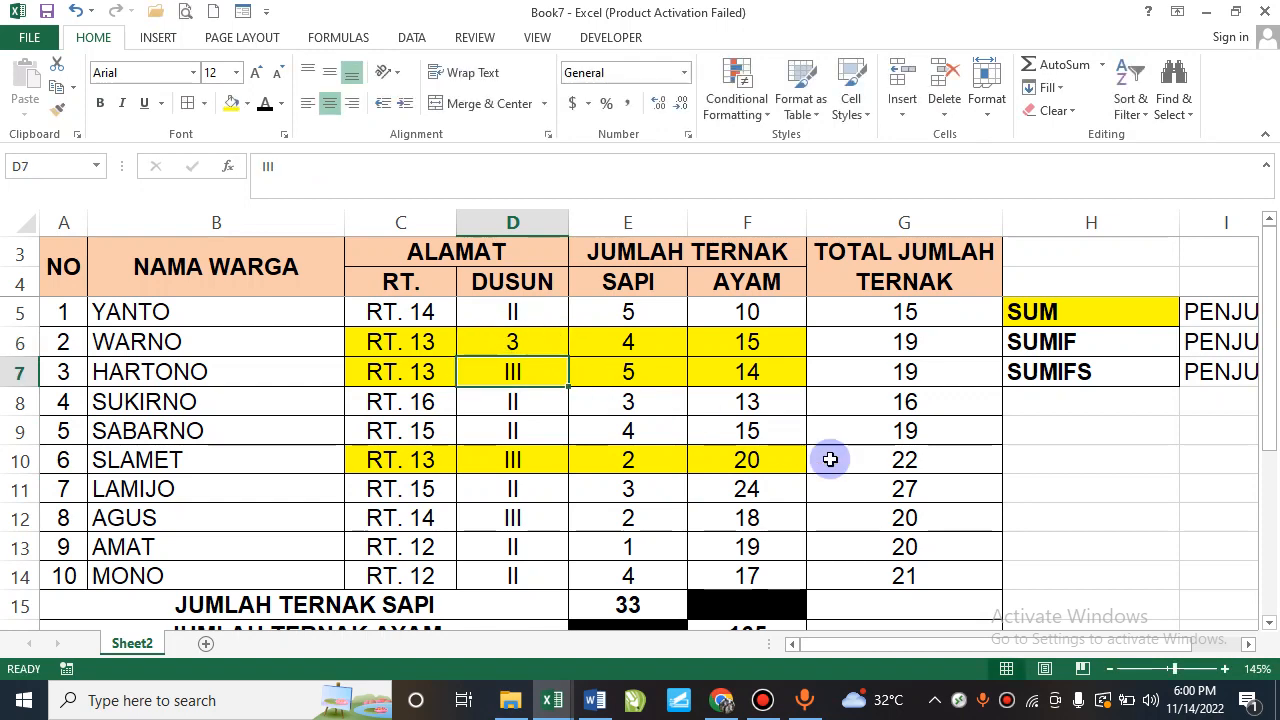
scroll(848, 476, down, 2)
scroll(848, 476, down, 1)
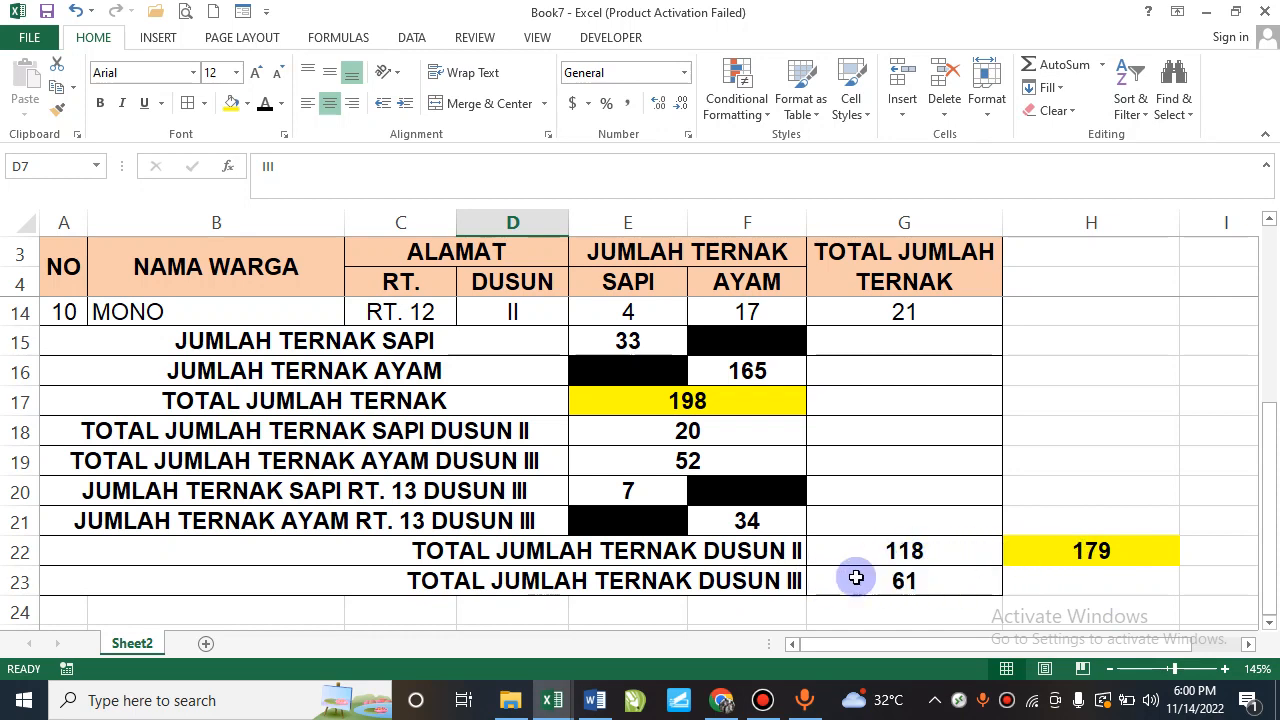
click(486, 460)
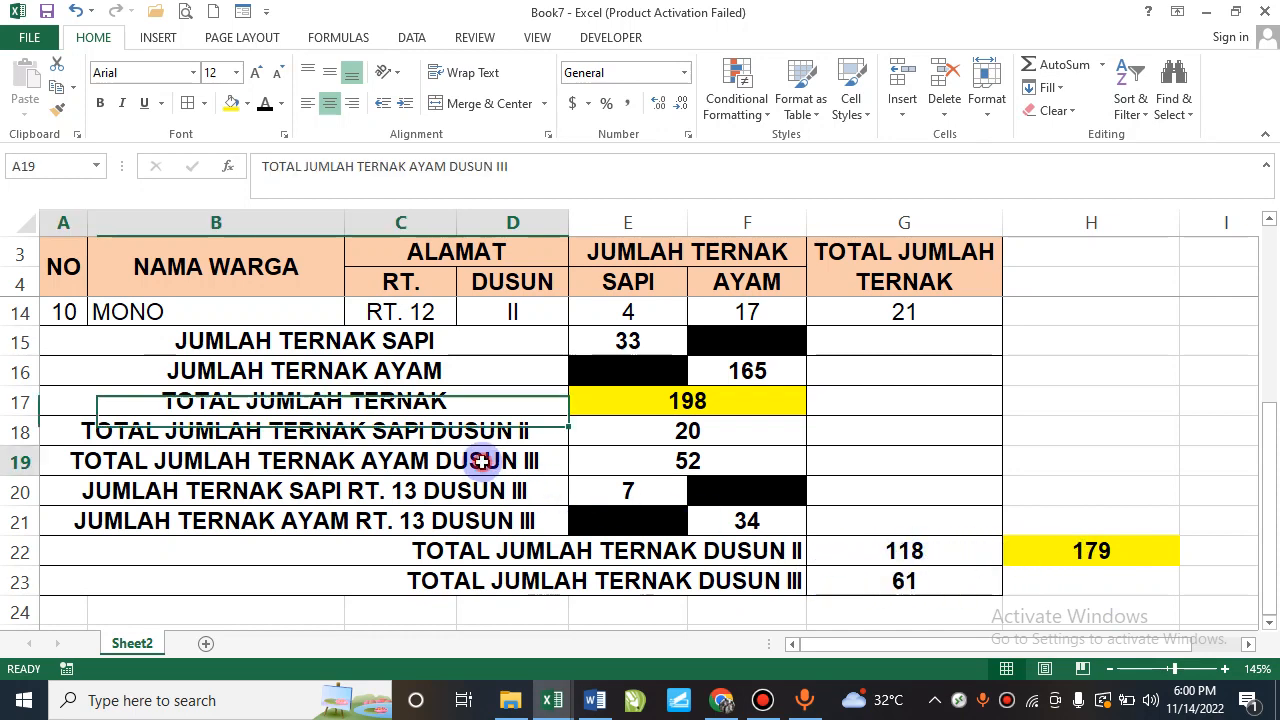
click(608, 466)
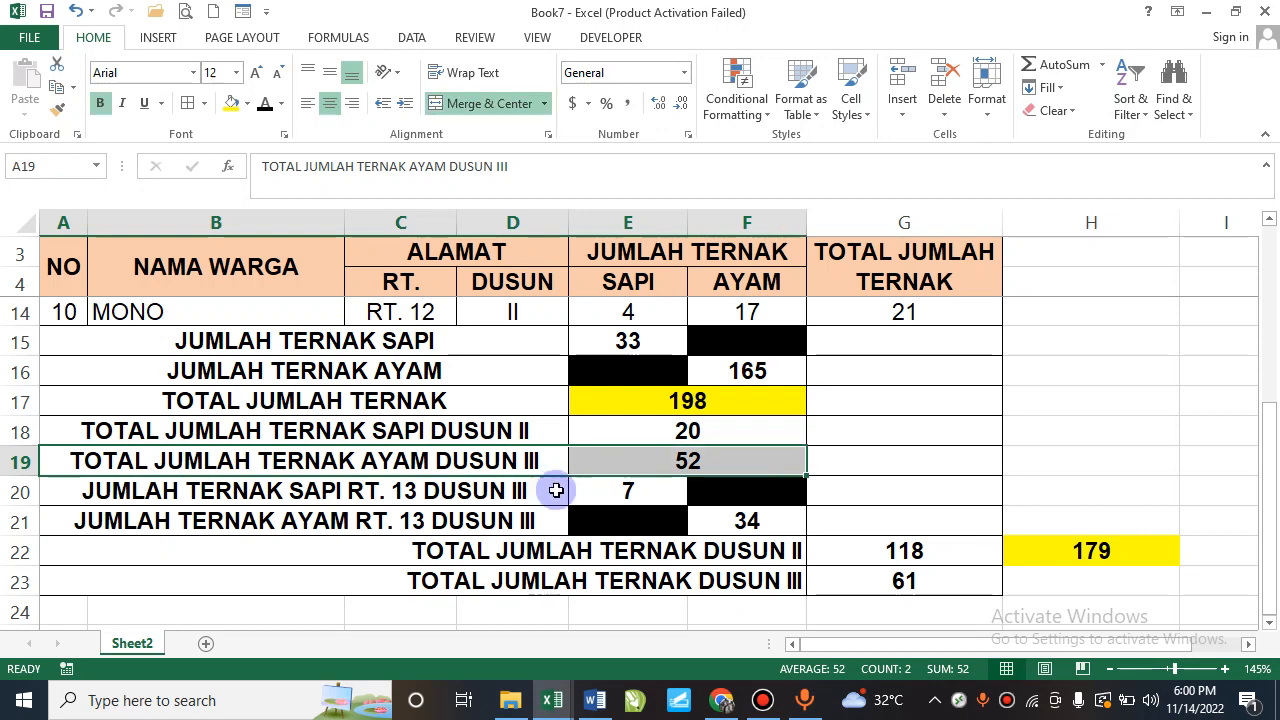
click(622, 489)
click(749, 521)
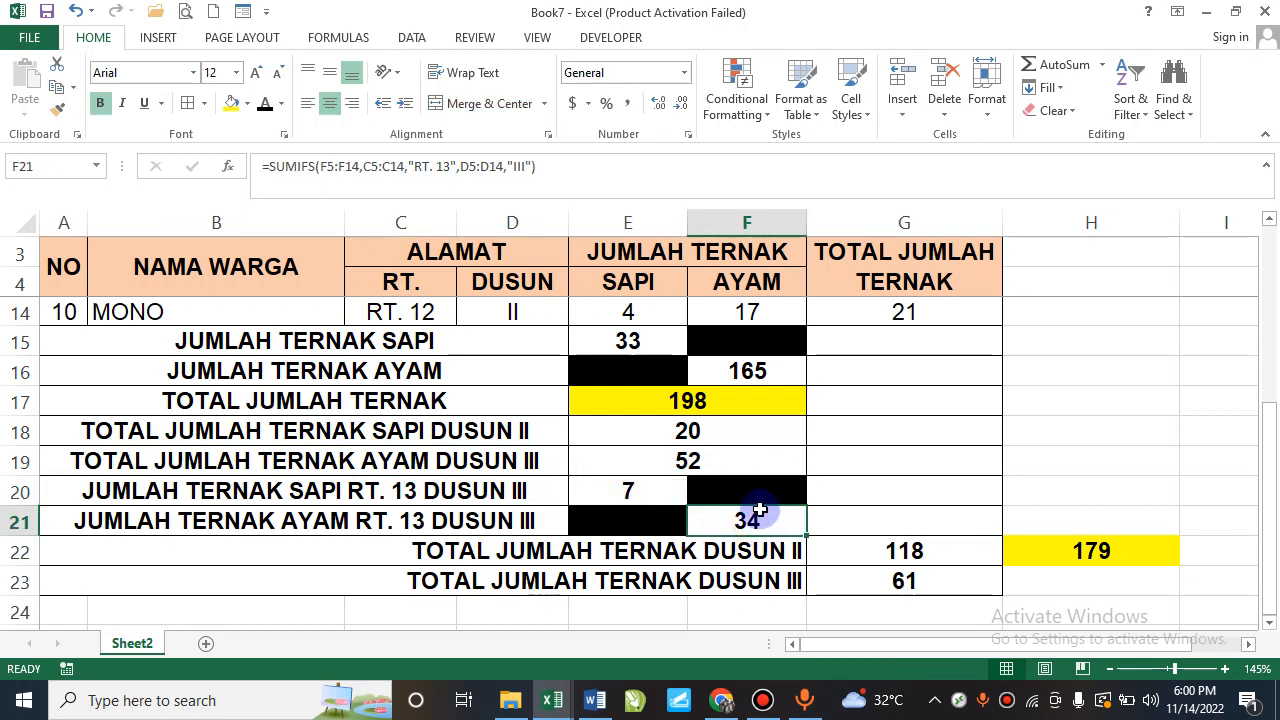
Change the DUSUN entries in D5 to DUSUN II and in D6 to DUSUN III.
scroll(758, 506, up, 3)
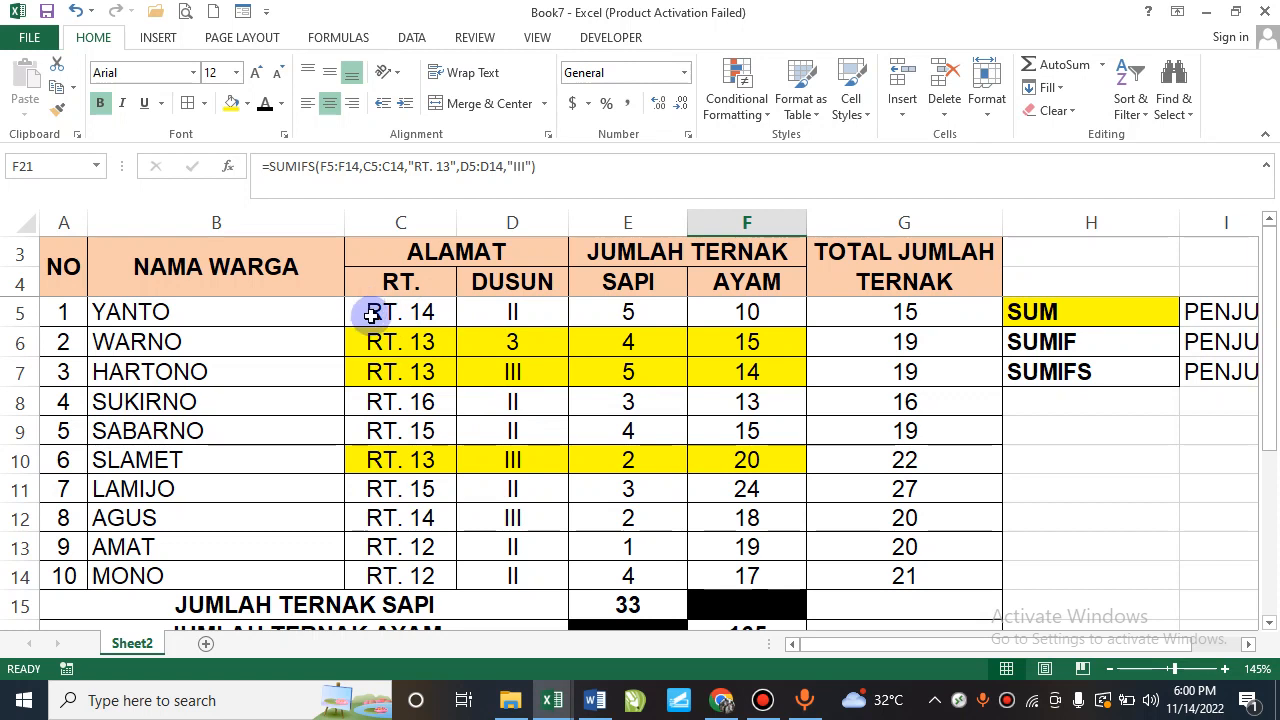
double_click(485, 317)
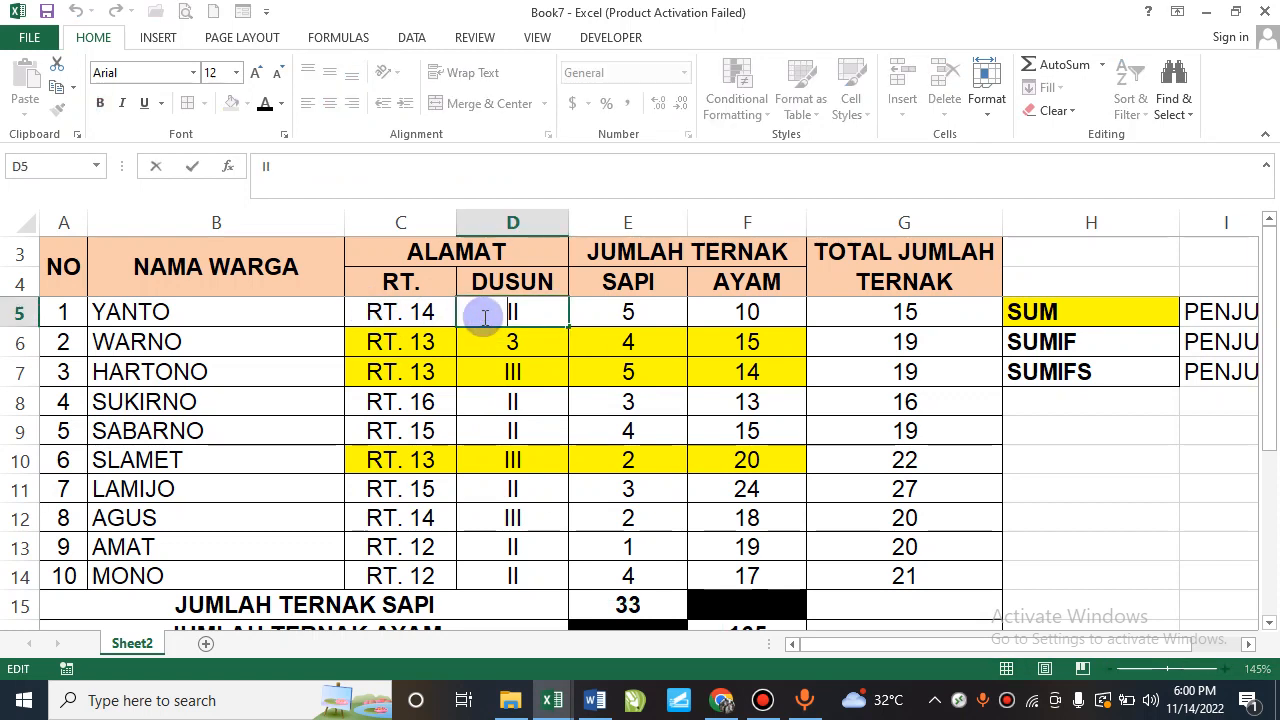
text(DUSUN)
key(Return)
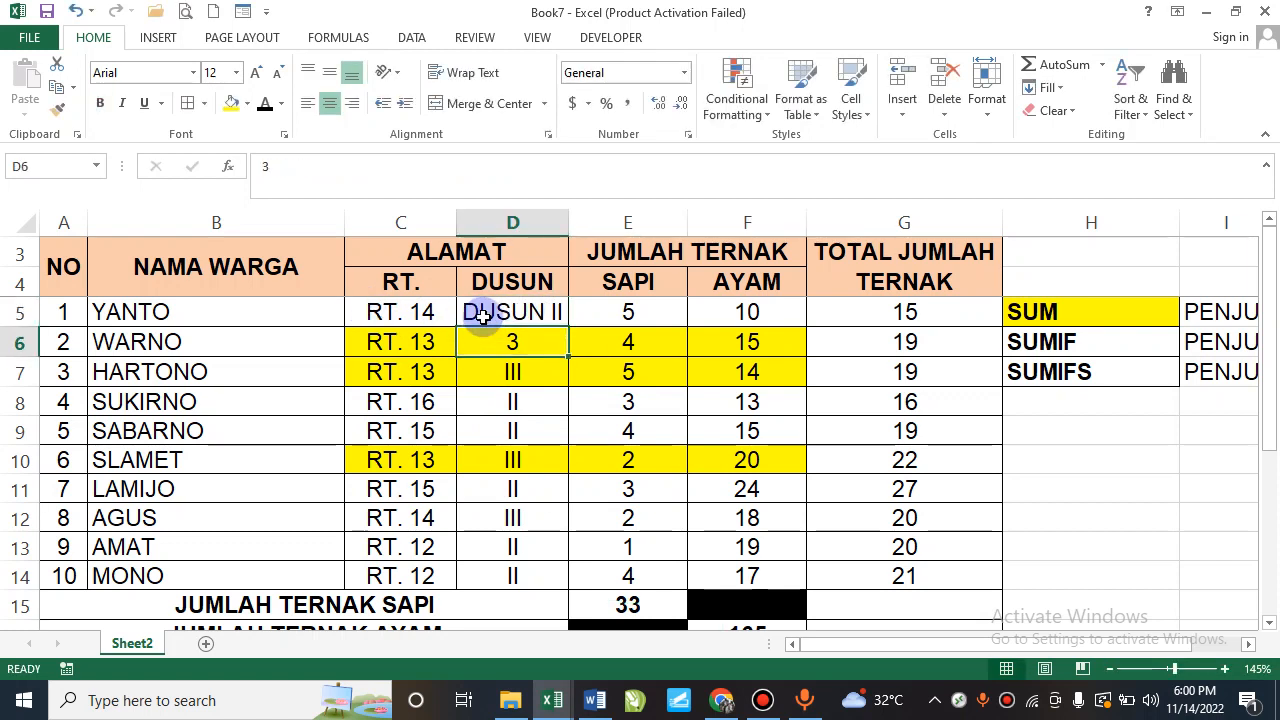
text(DUSUN )
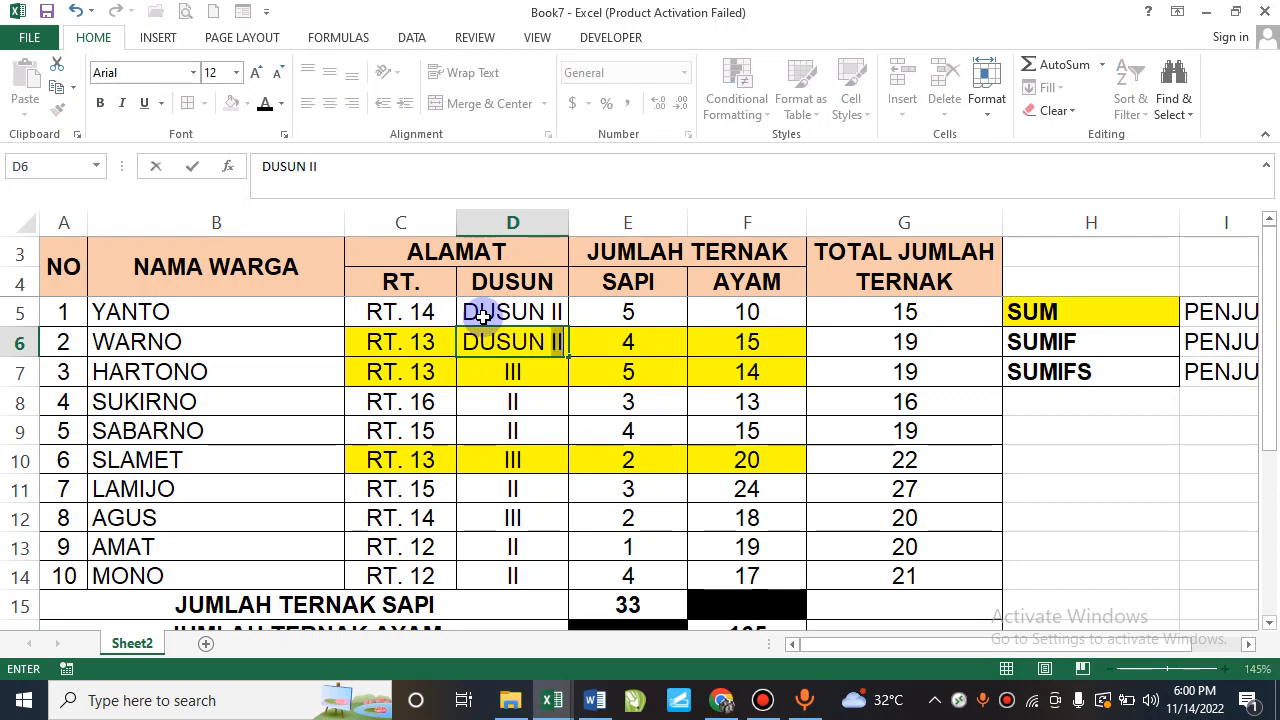
text(III)
key(Return)
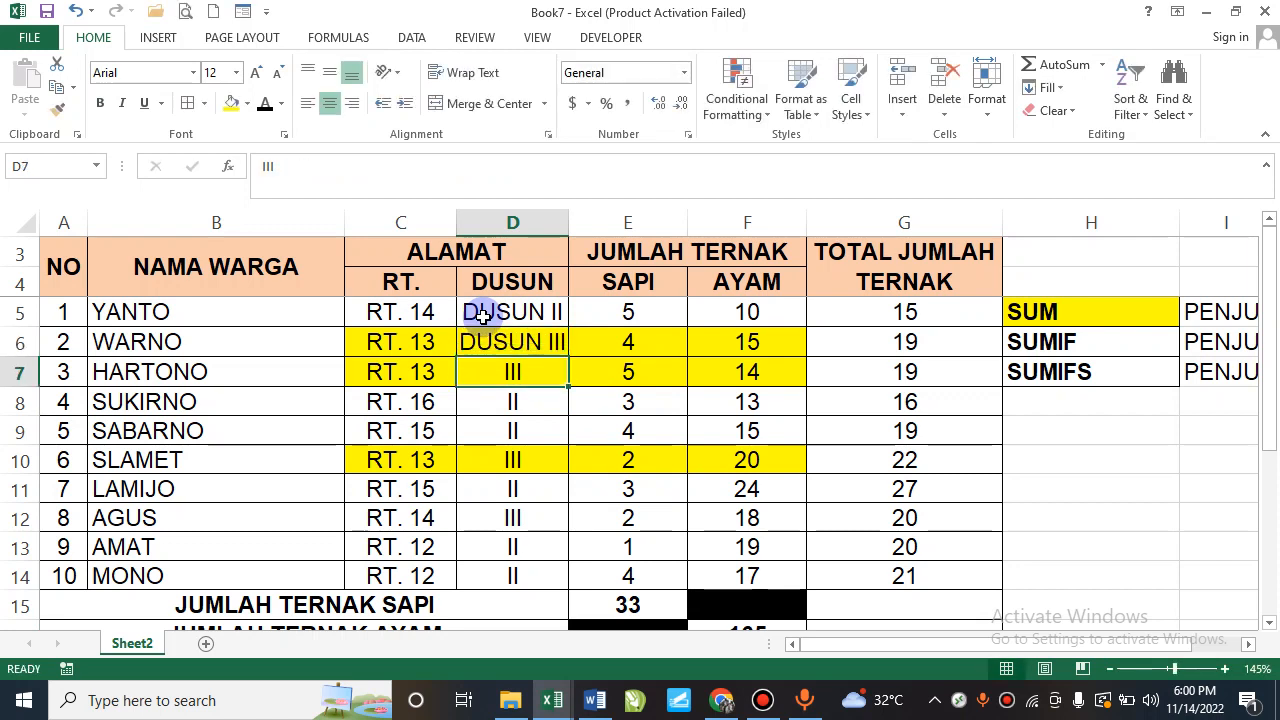
click(500, 342)
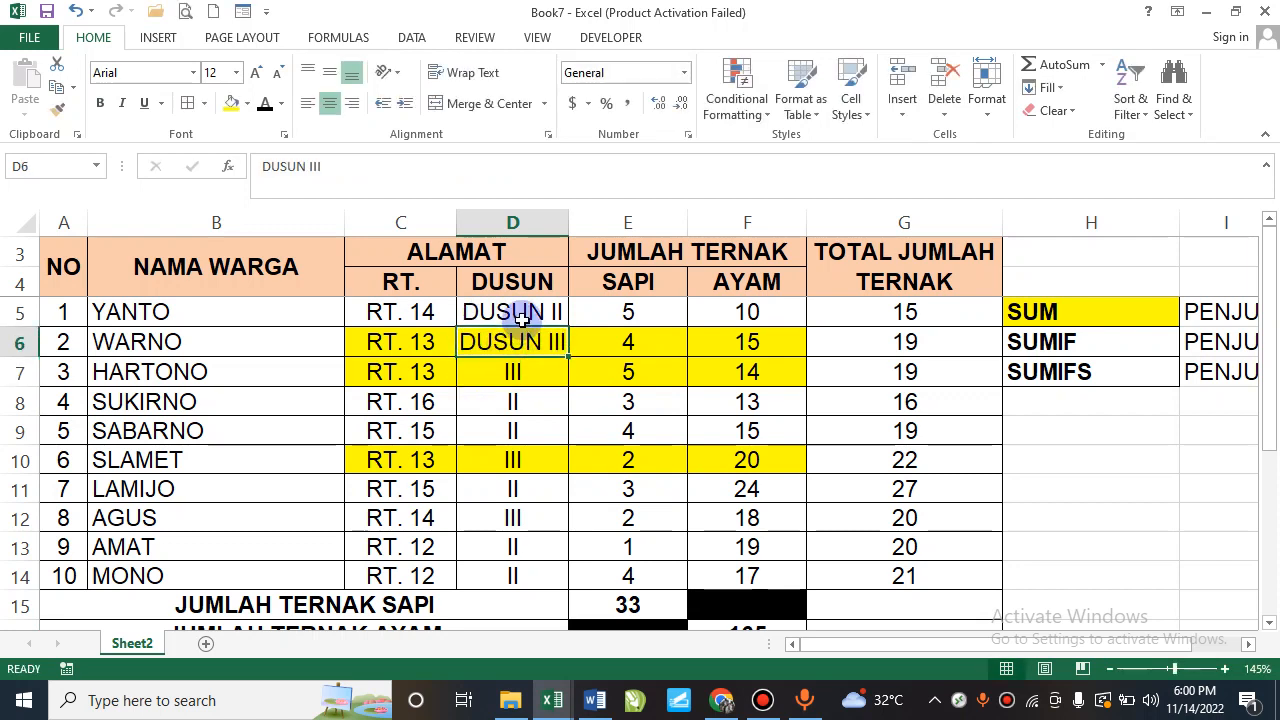
Change the SUMIF criterion in G23 from III to DUSUN III and compare the totals with the DUSUN entries in column D.
scroll(628, 570, down, 3)
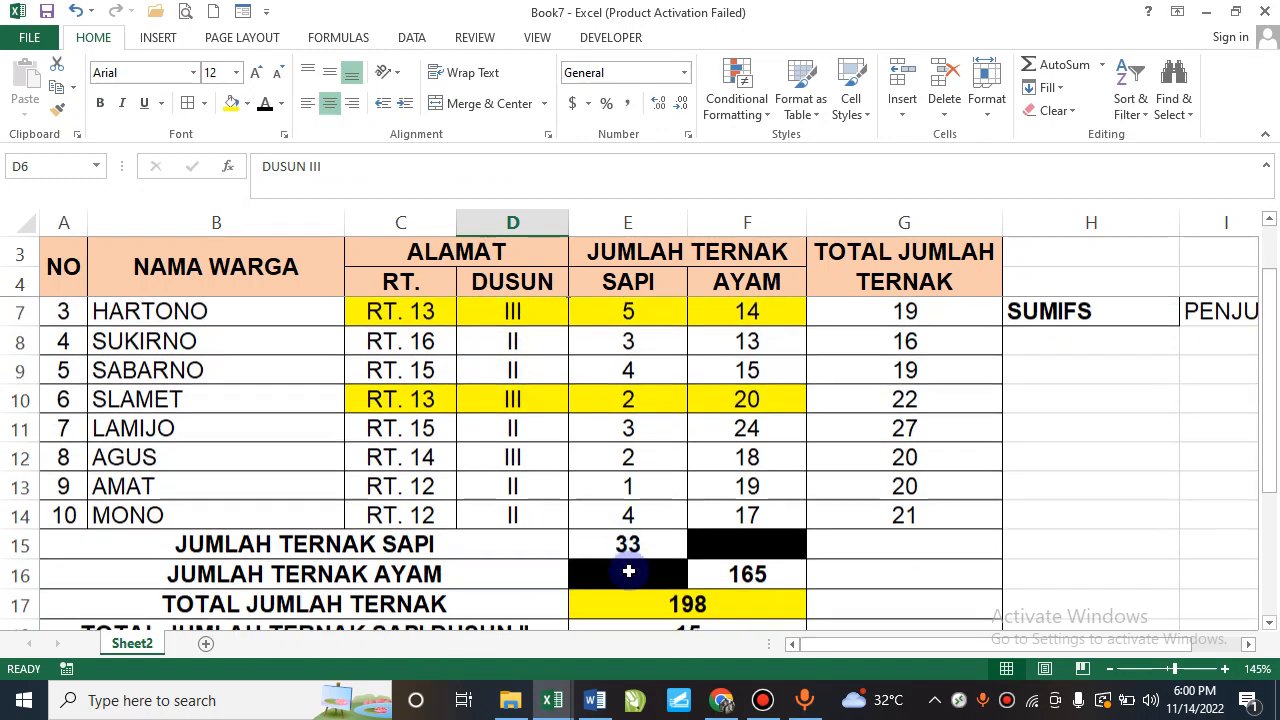
click(968, 586)
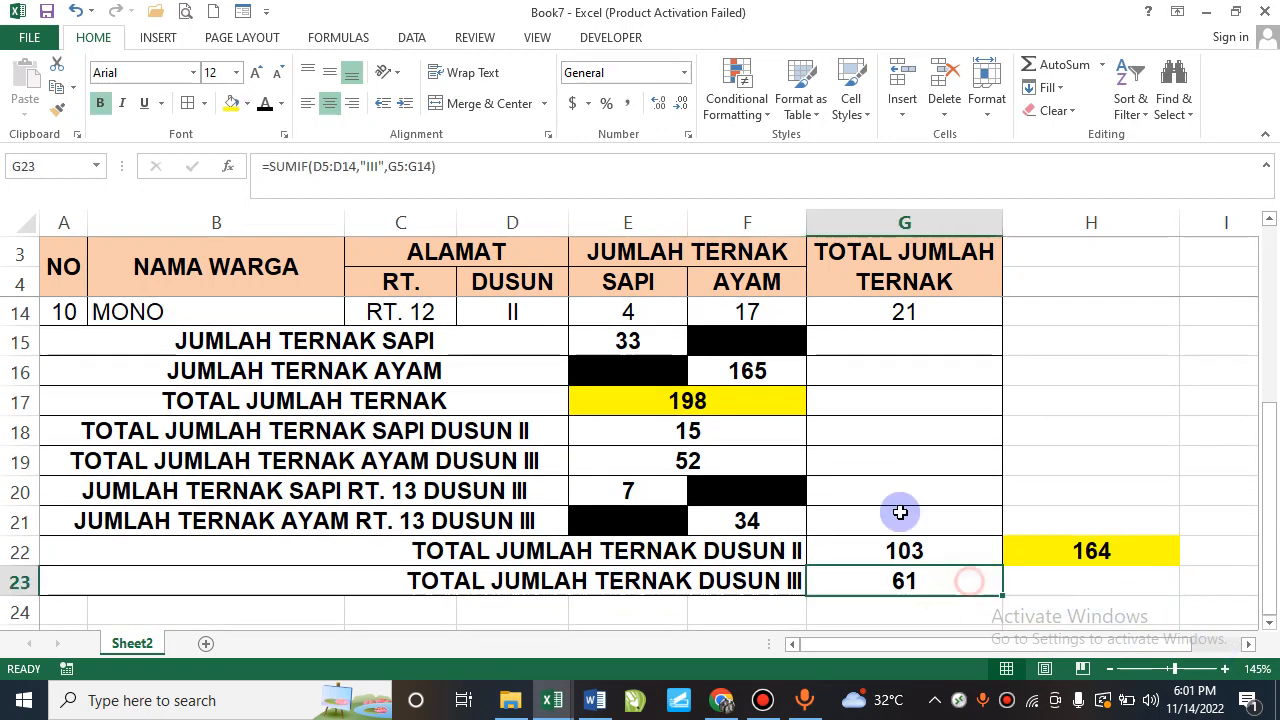
click(363, 166)
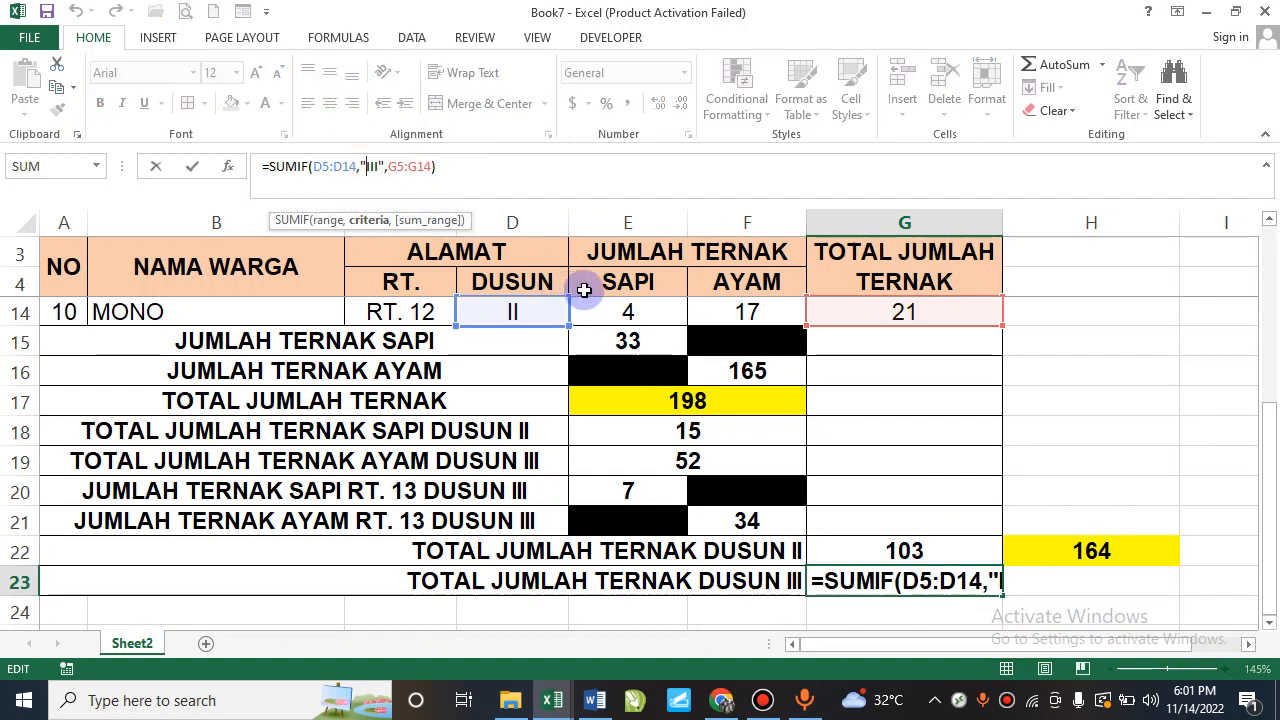
text(DUSUN)
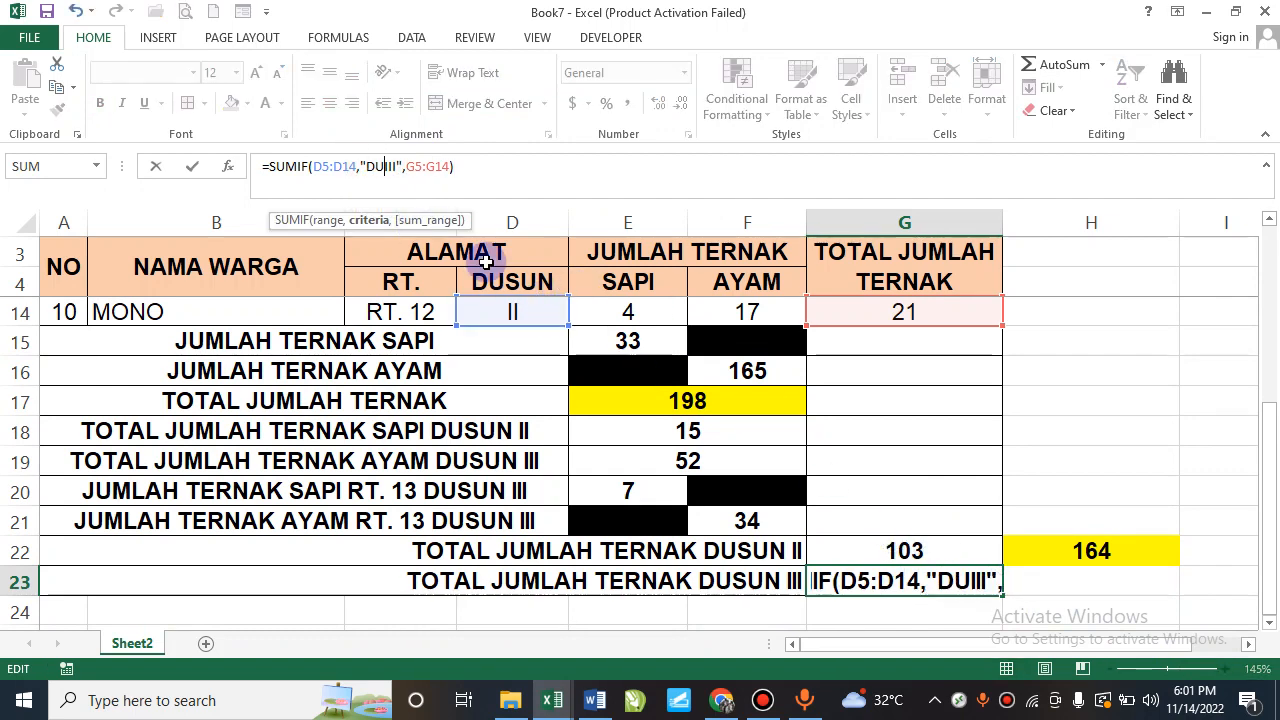
key(Return)
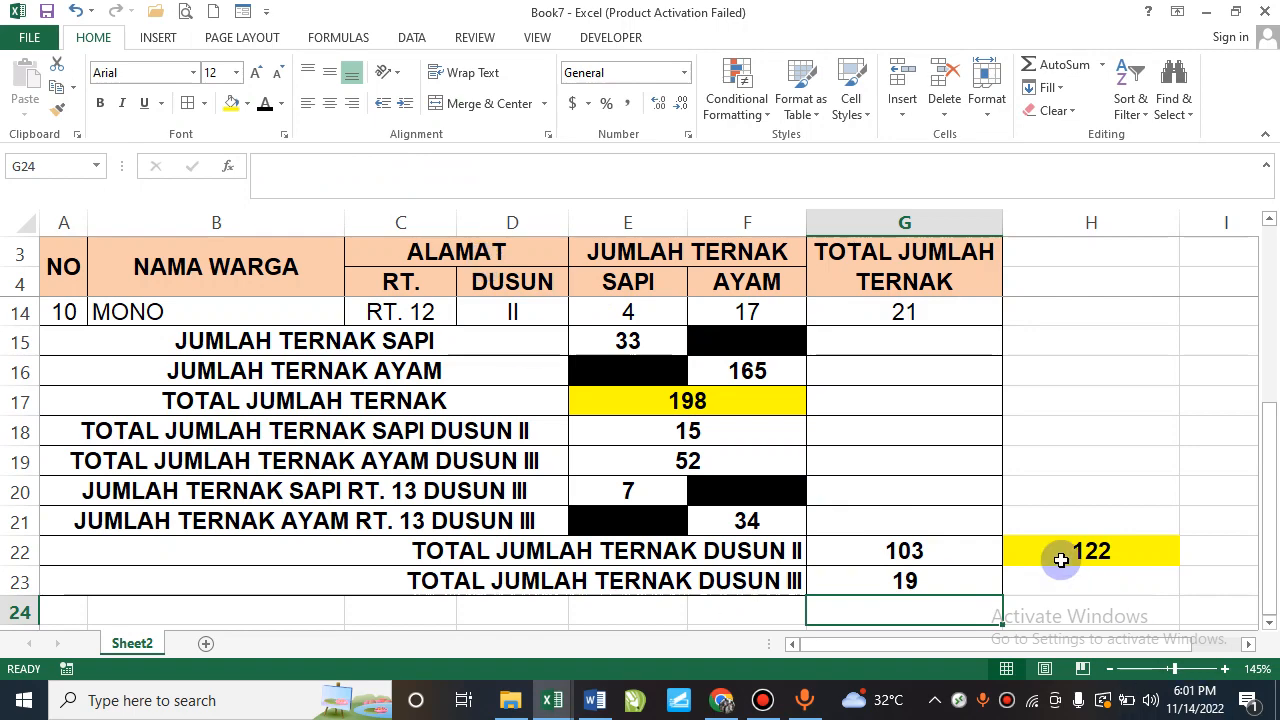
scroll(1061, 560, up, 3)
scroll(994, 551, down, 4)
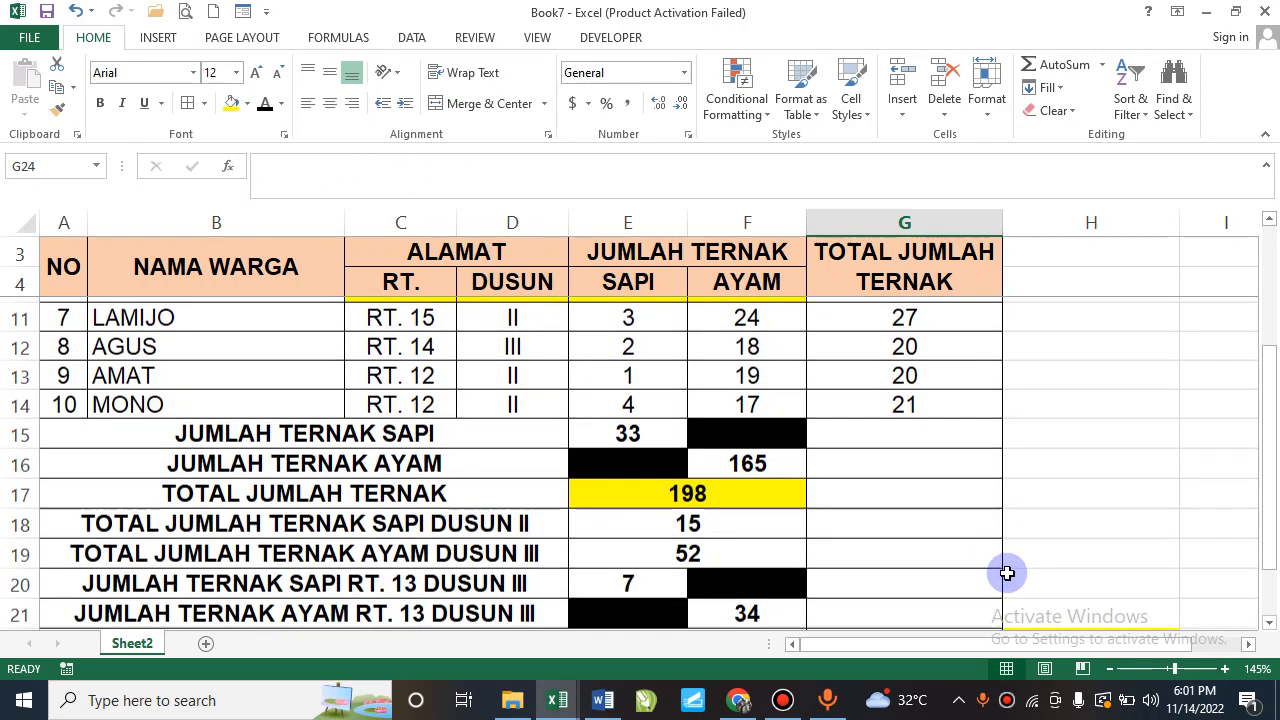
scroll(1114, 509, up, 2)
scroll(1108, 503, up, 2)
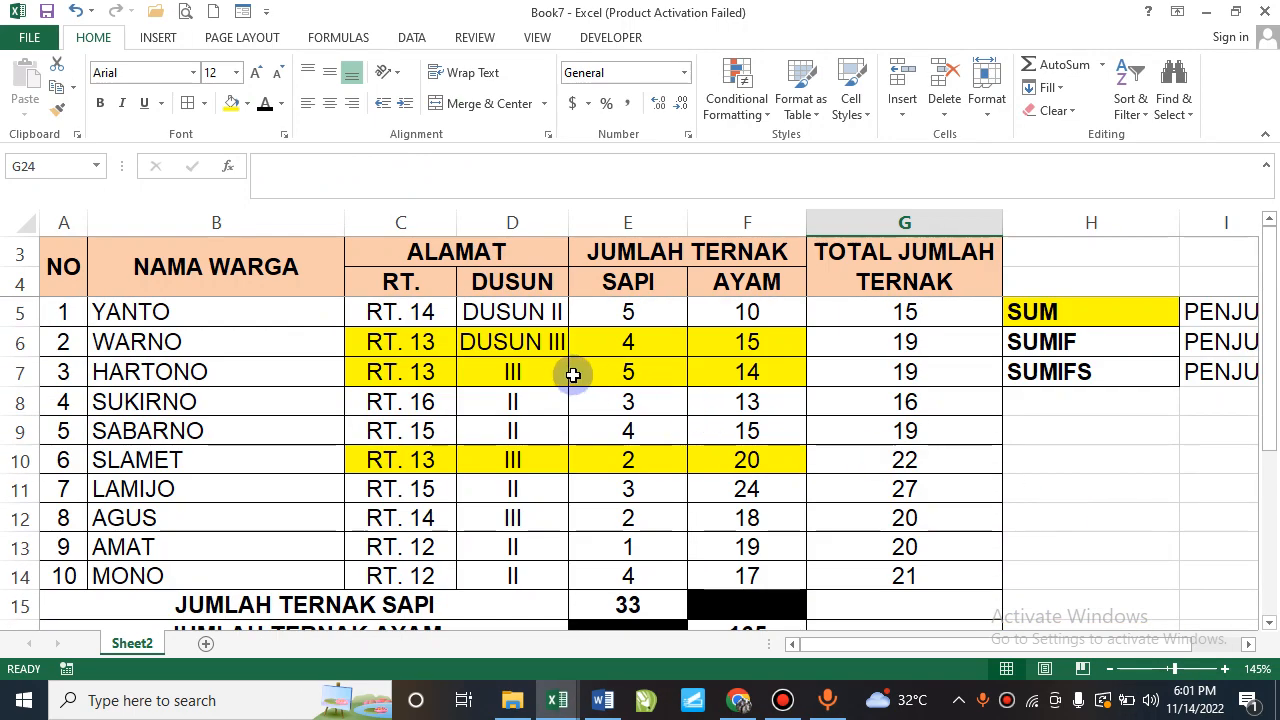
Undo the edits to G23, D5 and D6 until D5 reads II and D6 reads III, and review the whole table at 85% zoom.
key(Up)
key(ctrl+z)
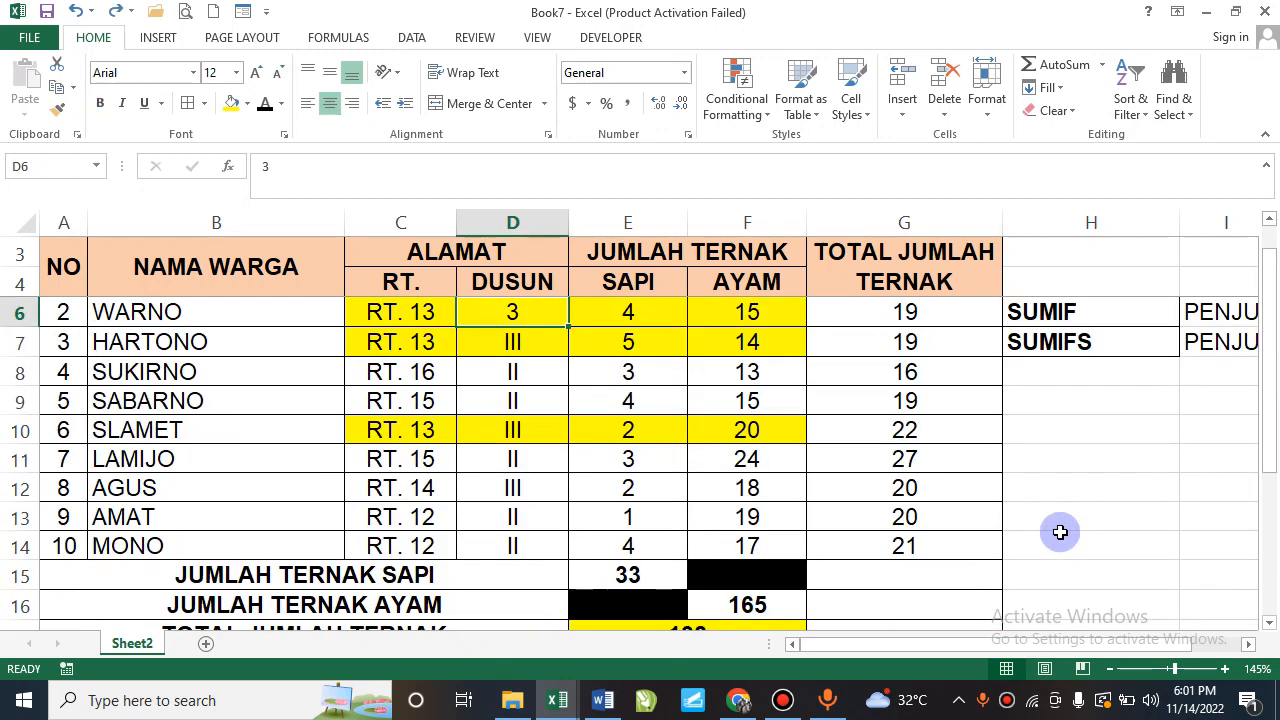
key(Up)
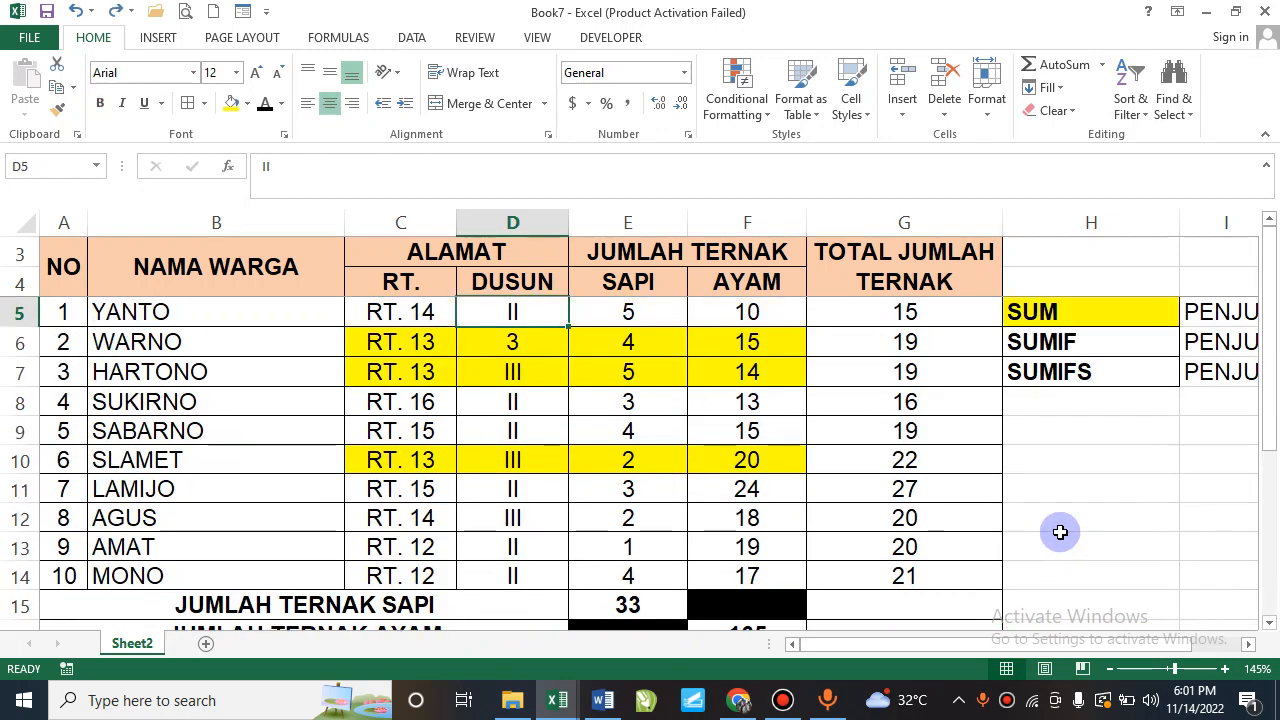
key(ctrl+z)
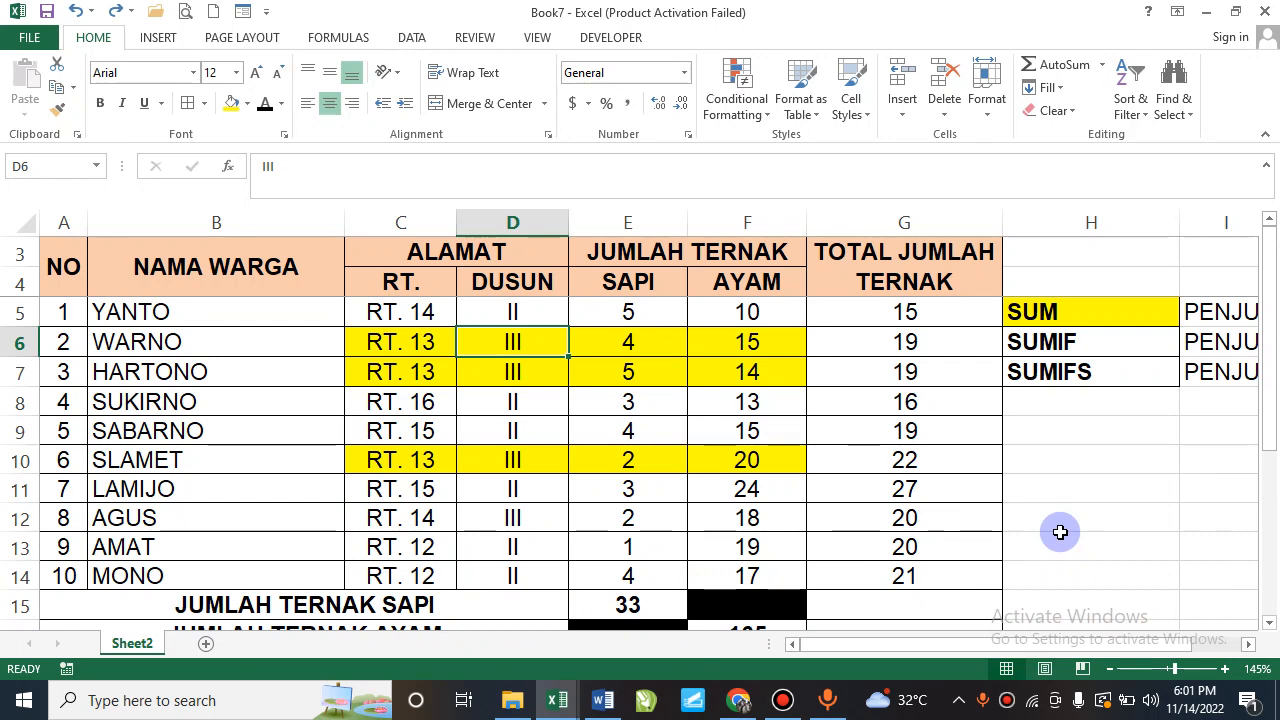
ctrl+scroll(1060, 532, down, 2)
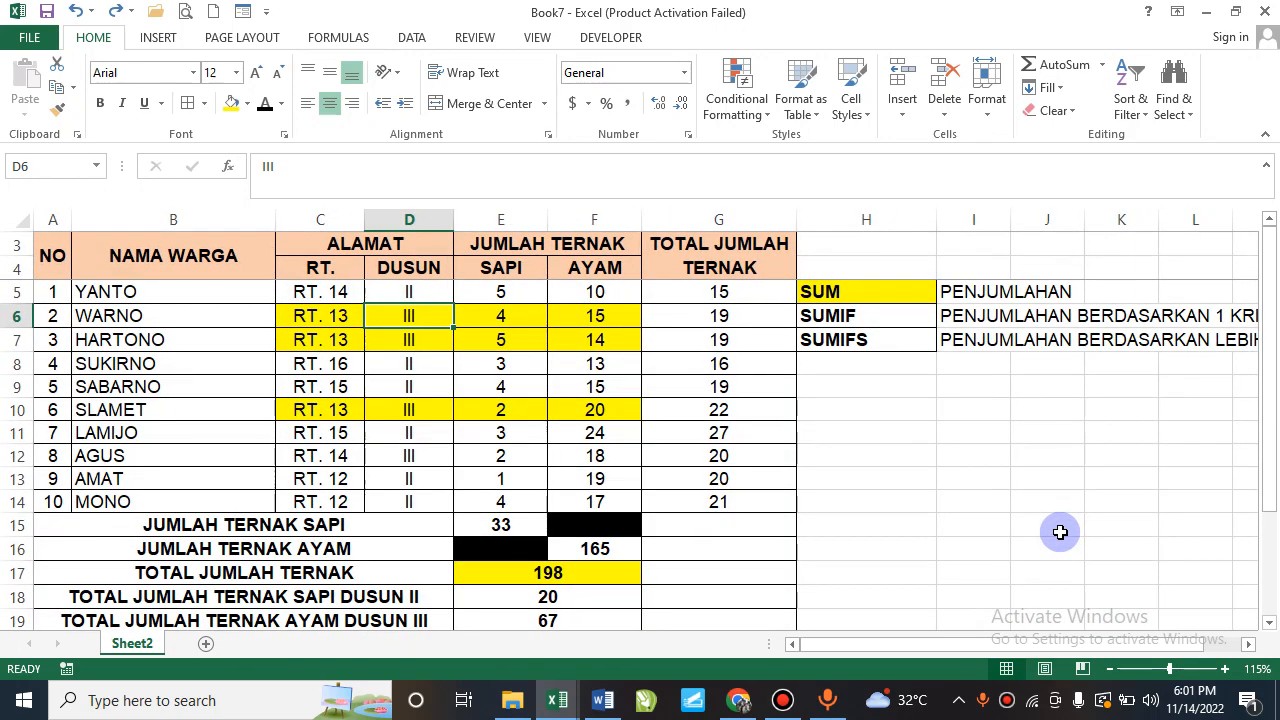
ctrl+scroll(963, 460, down, 1)
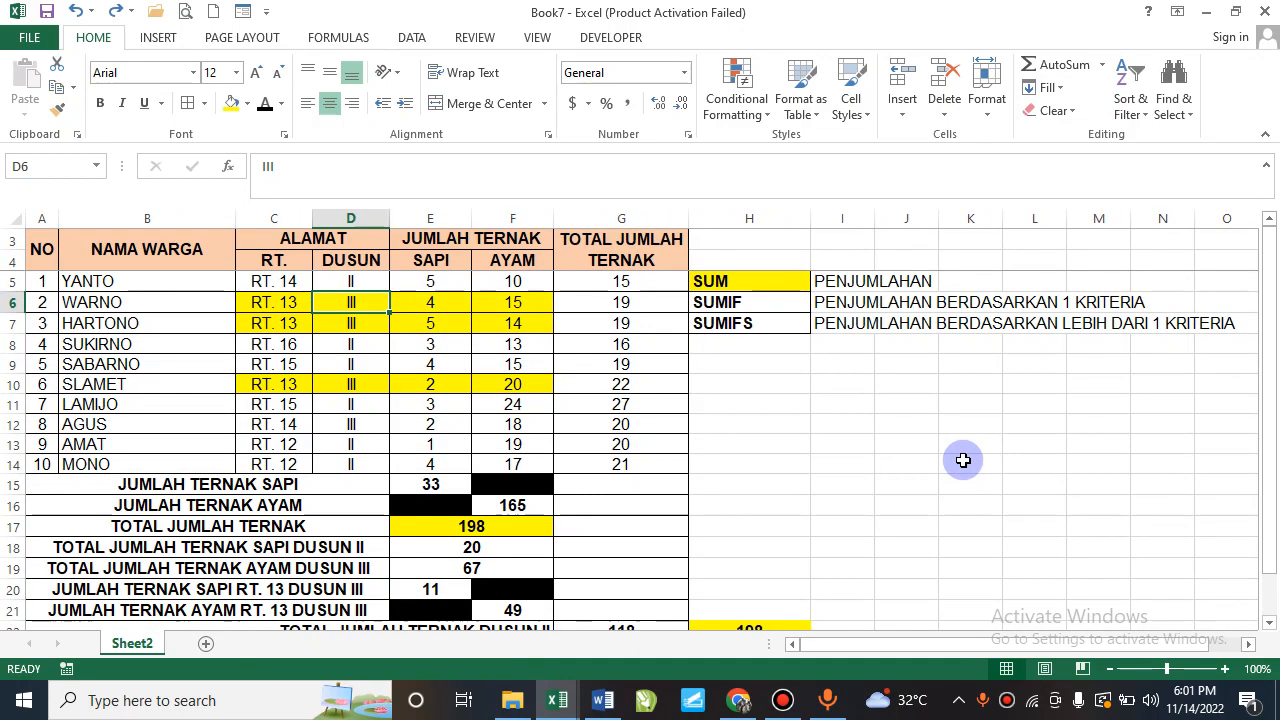
ctrl+scroll(963, 460, down, 1)
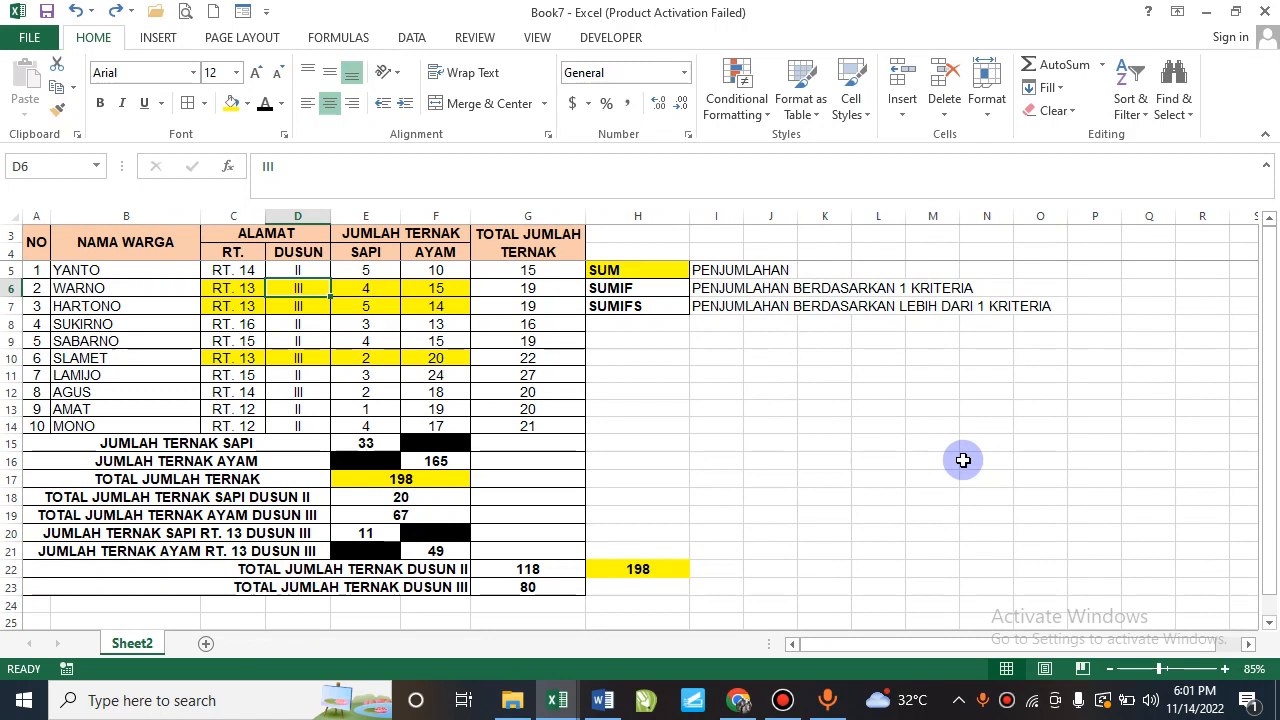
mouse_move(680, 6)
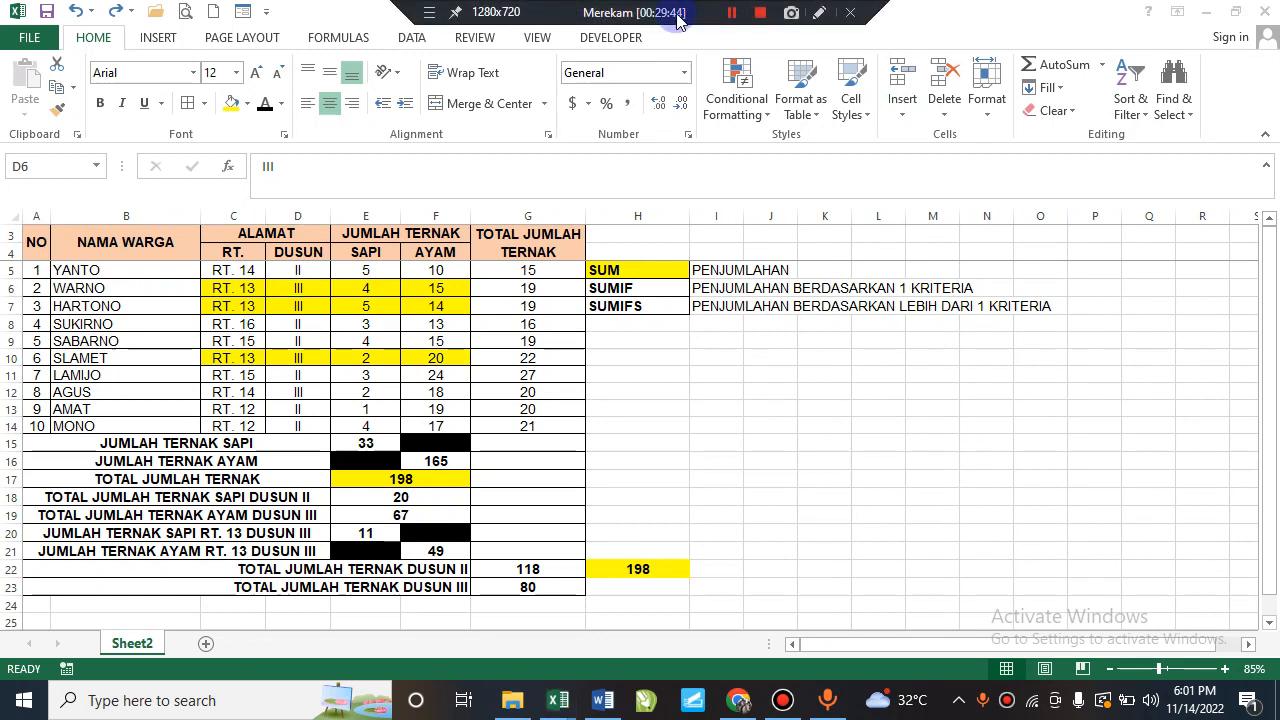